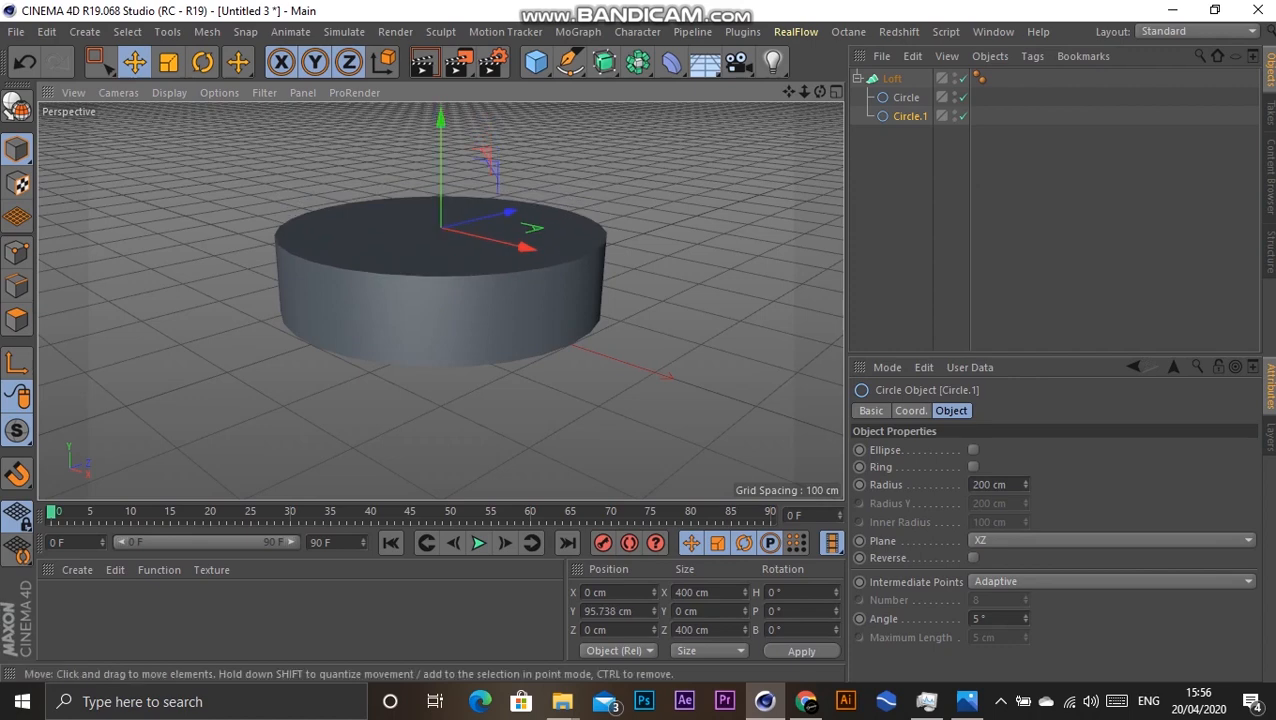
Step: Duplicate Circle.1 inside the Loft and raise the copy to about 196 cm in Y
ctrl+drag(910, 116, 909, 126)
drag(441, 128, 441, 46)
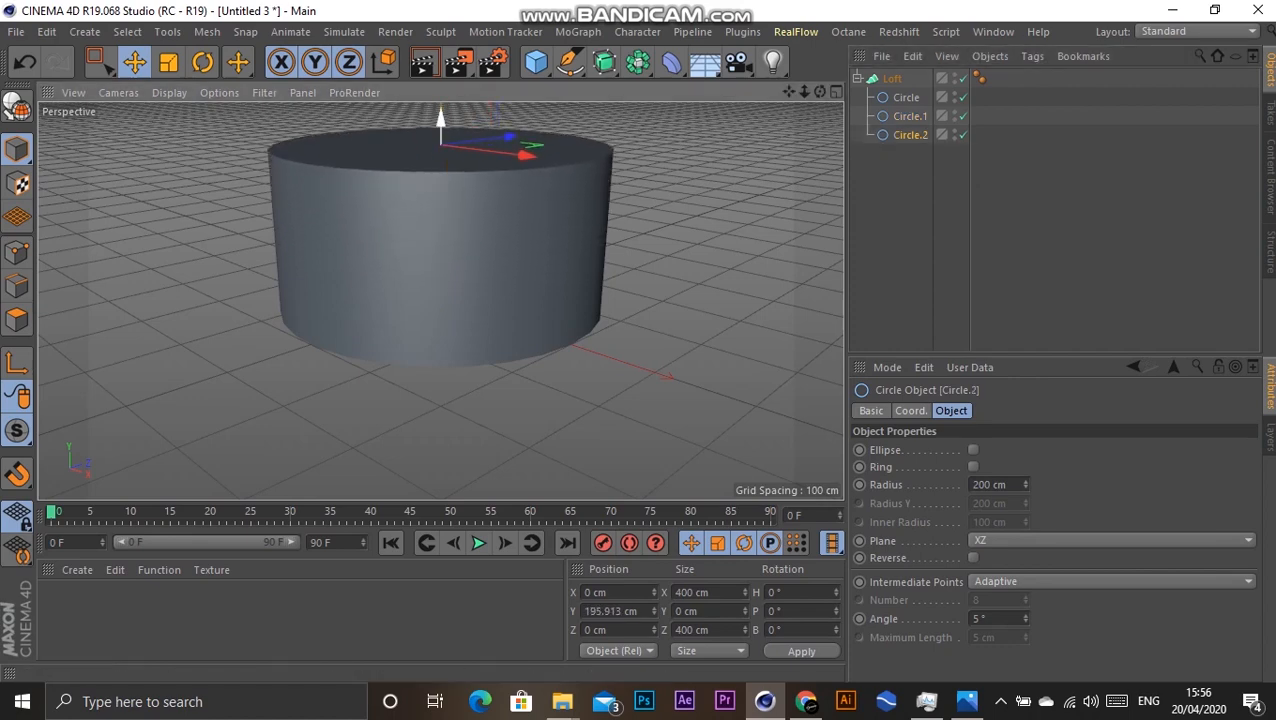
drag(527, 154, 475, 154)
key(ctrl+z)
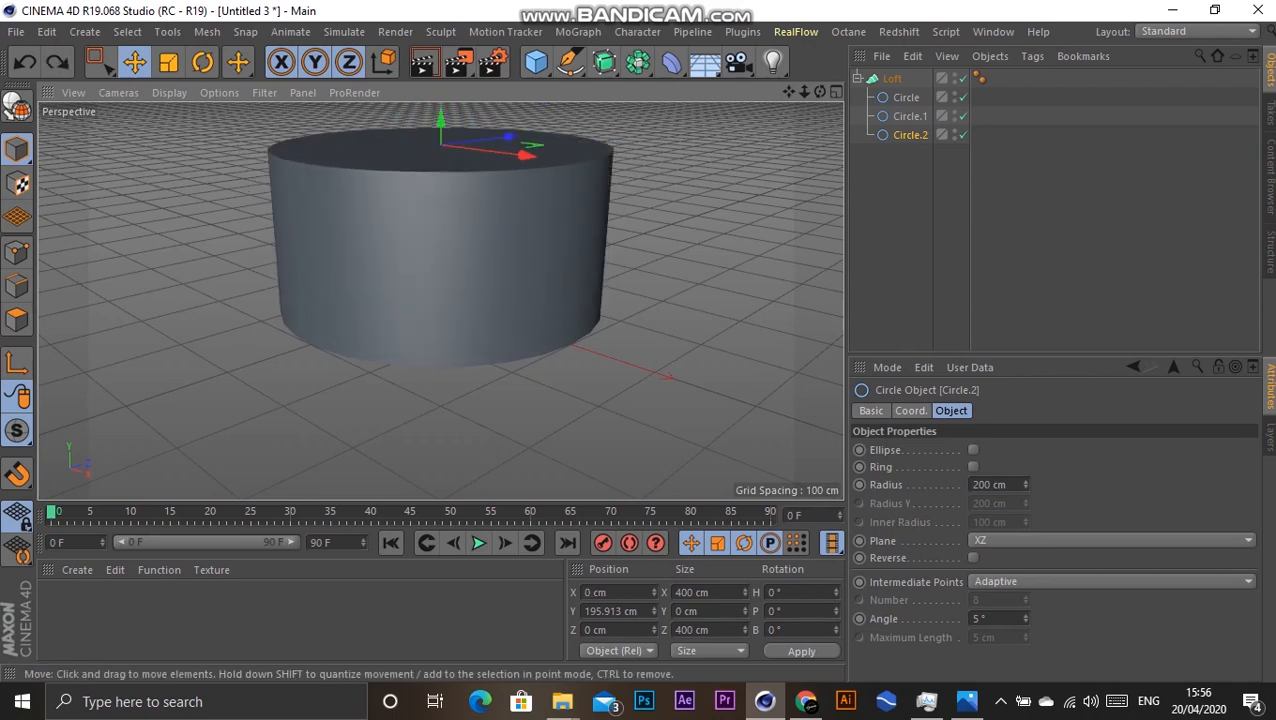
Step: Load IMG_8628 as the Front view's background image and frame the whole bottle
key(F5)
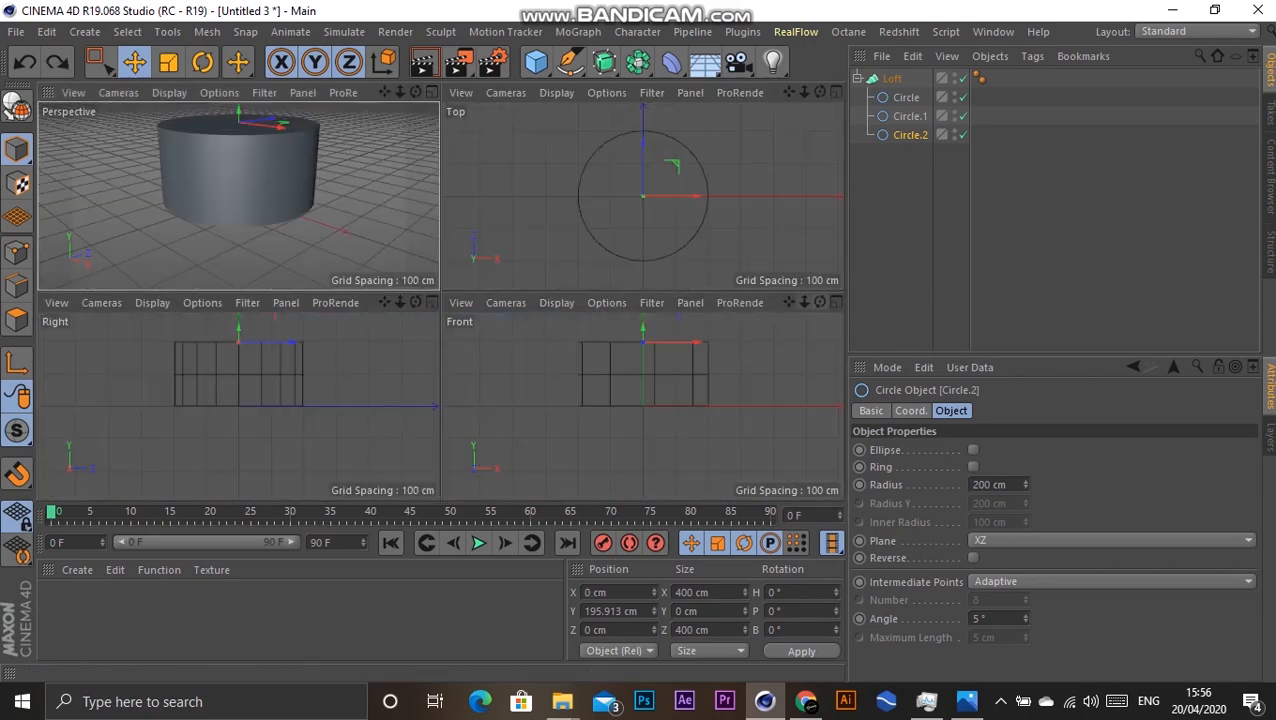
click(836, 302)
drag(789, 92, 732, 97)
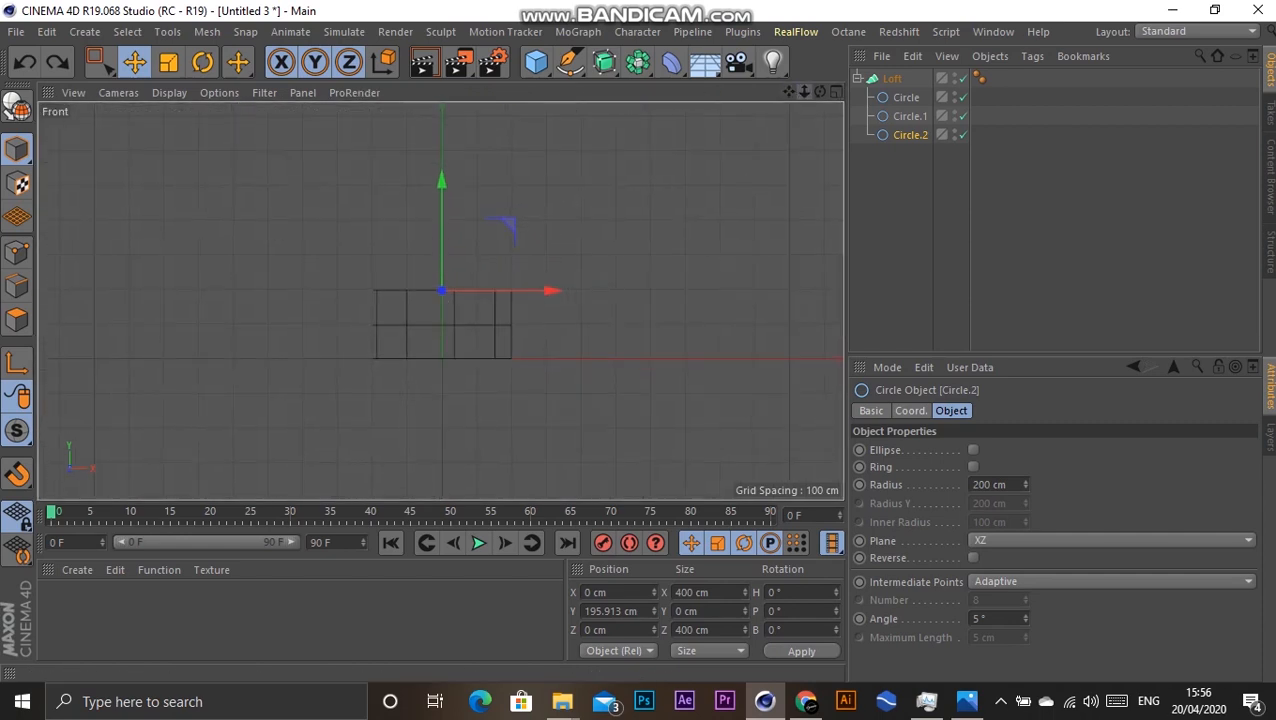
click(169, 92)
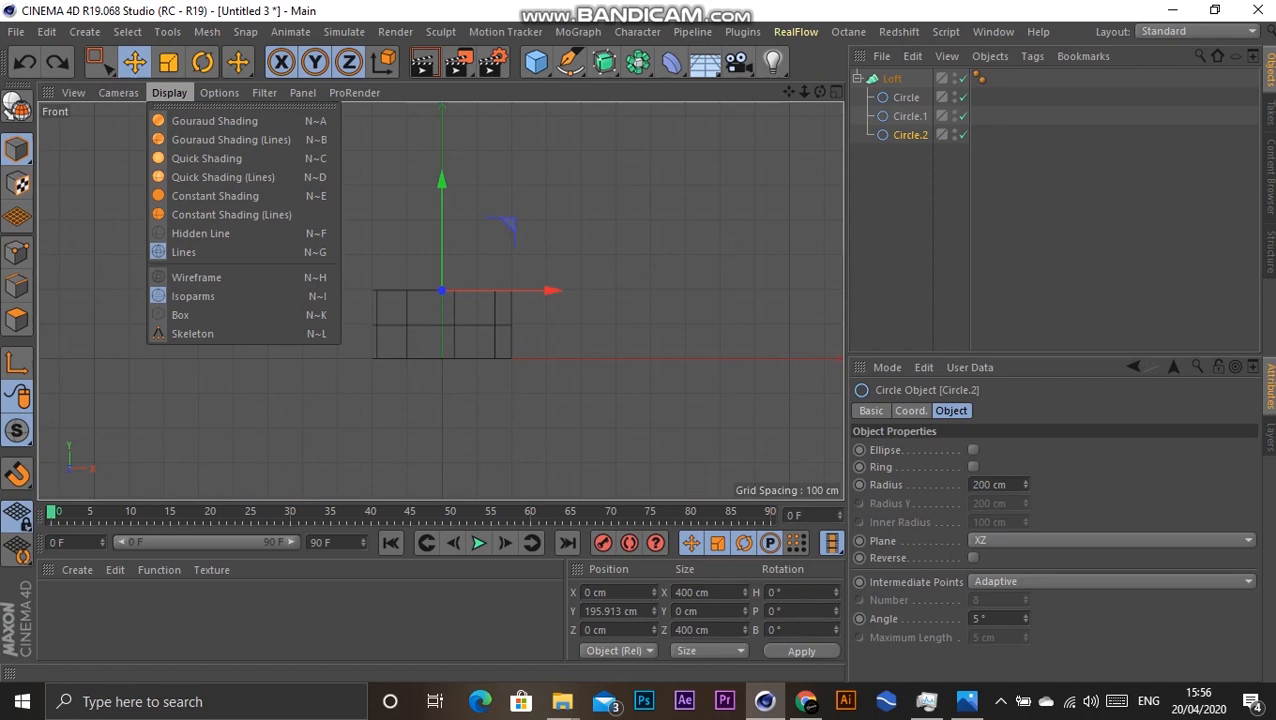
click(230, 538)
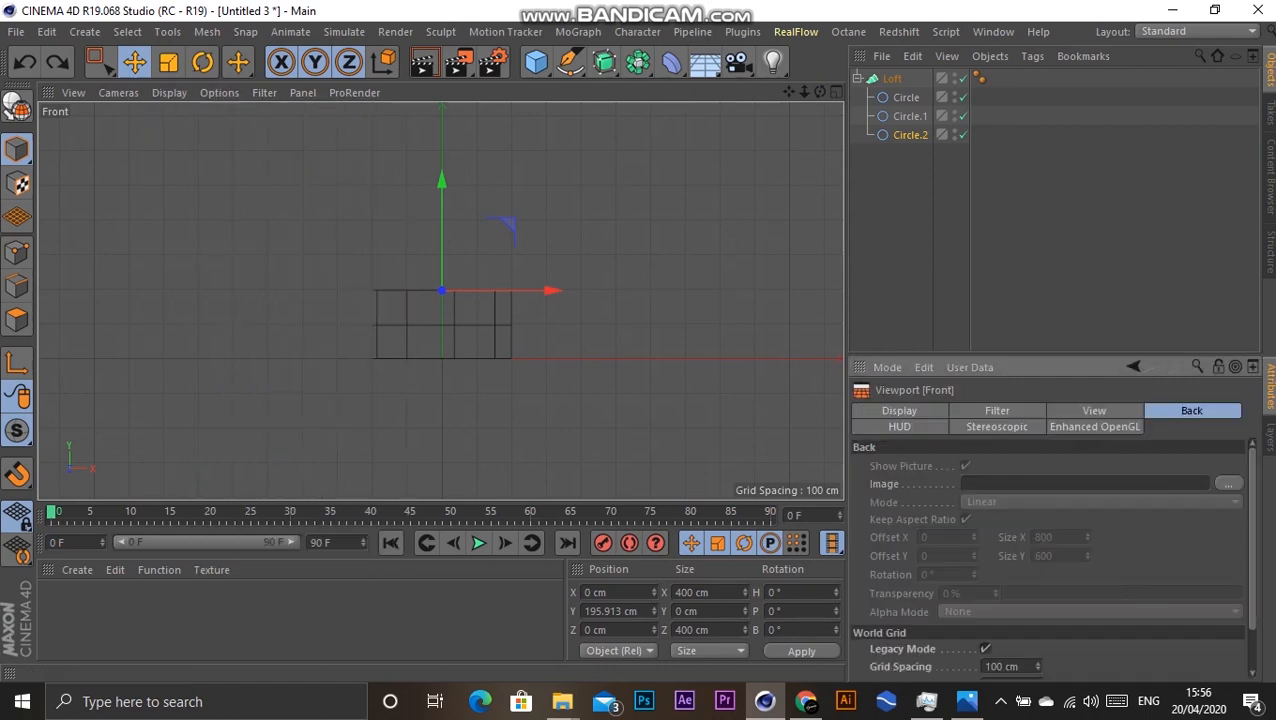
click(1228, 484)
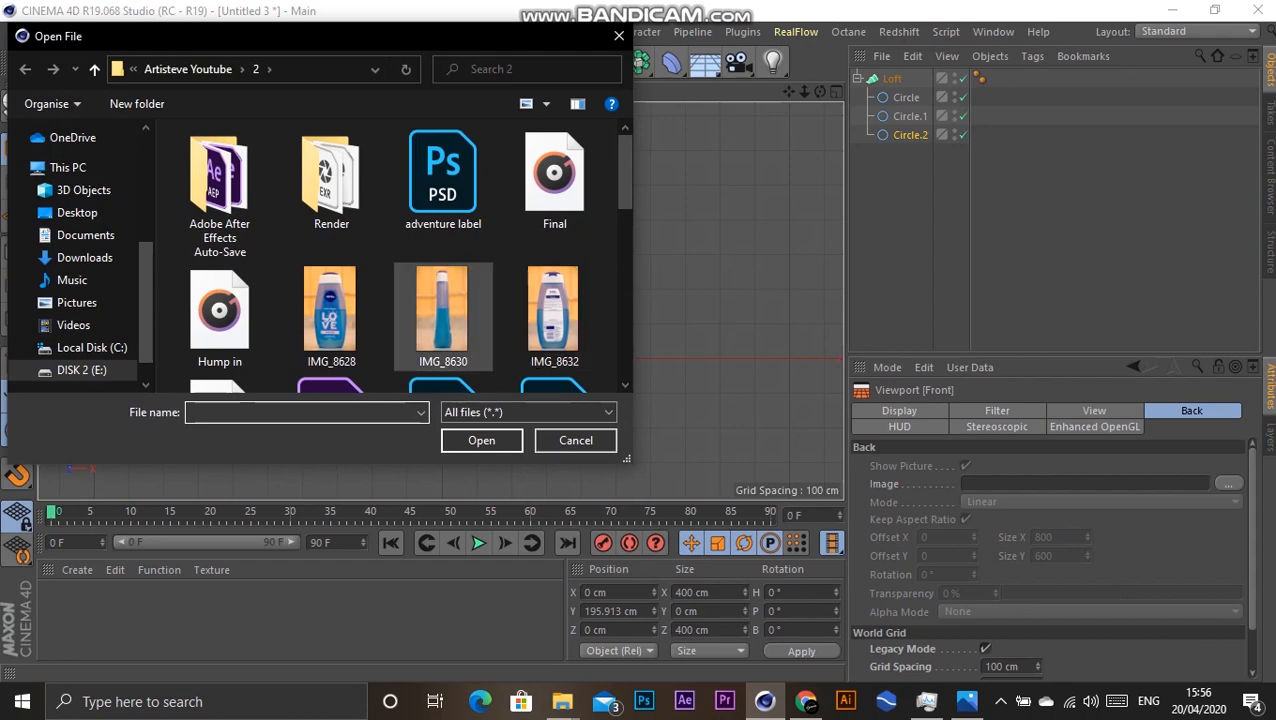
click(331, 317)
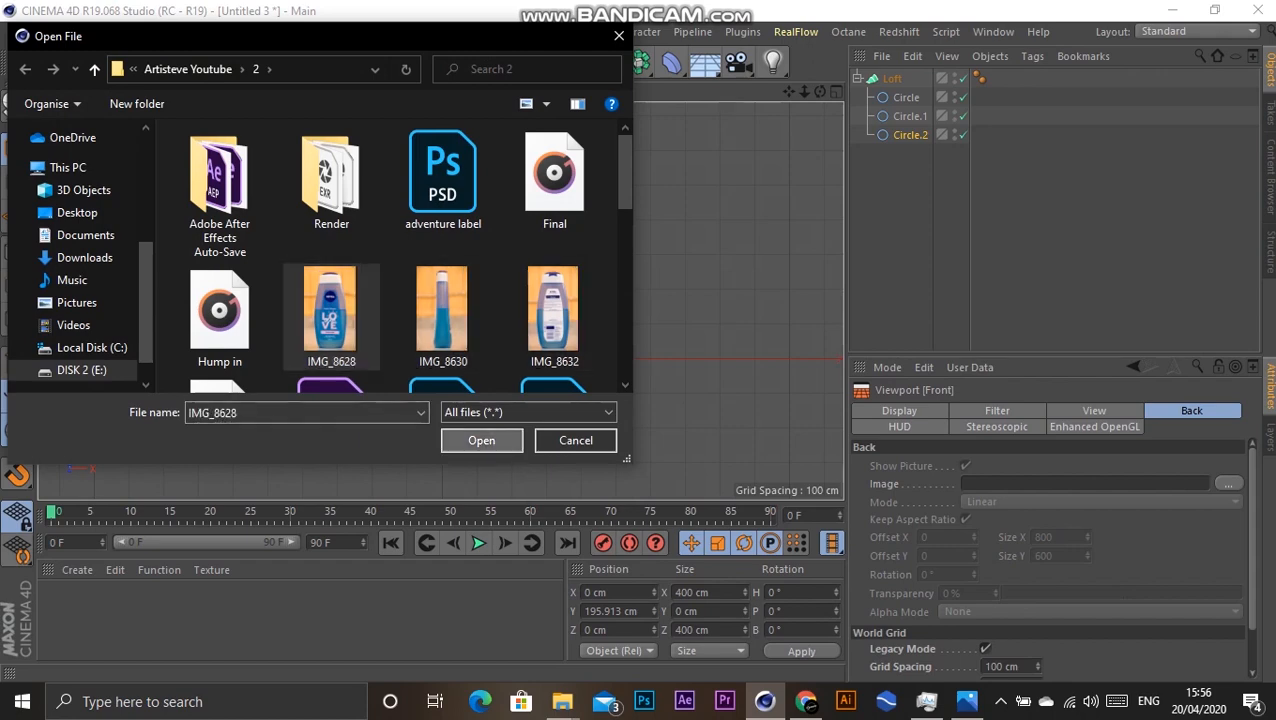
click(481, 440)
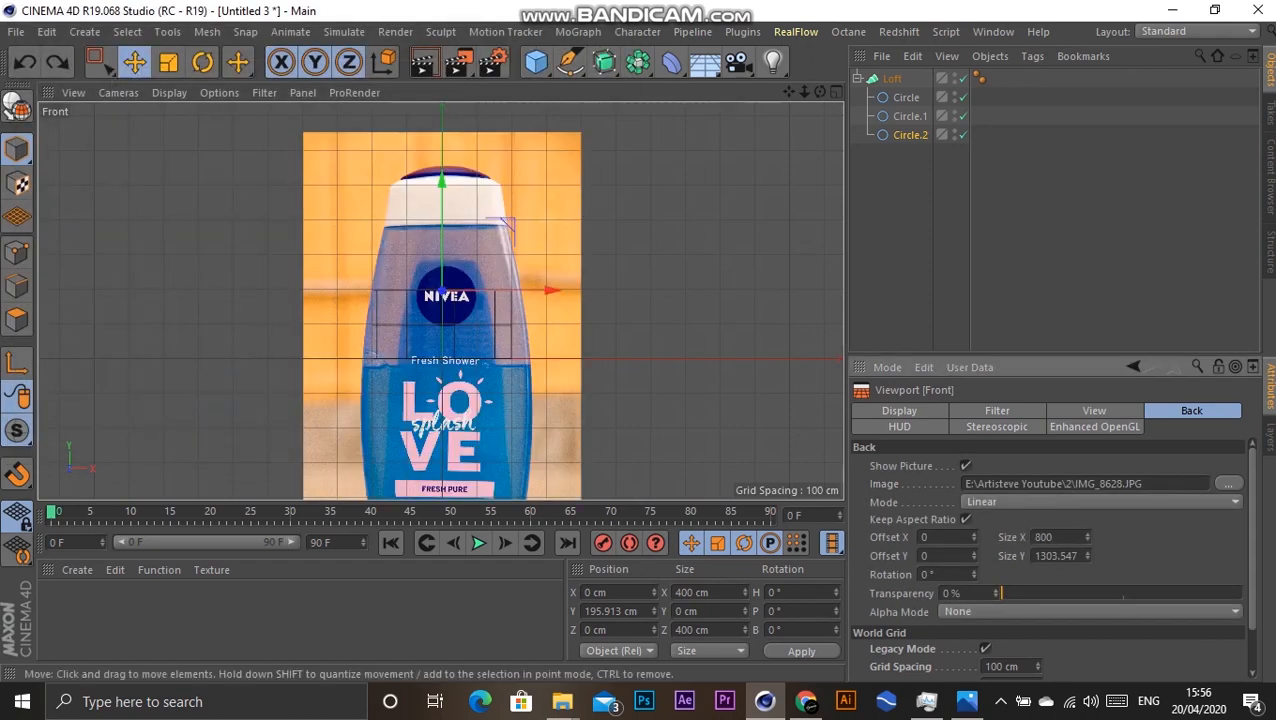
alt+middle_drag(427, 374, 441, 301)
scroll(441, 301, down, 1)
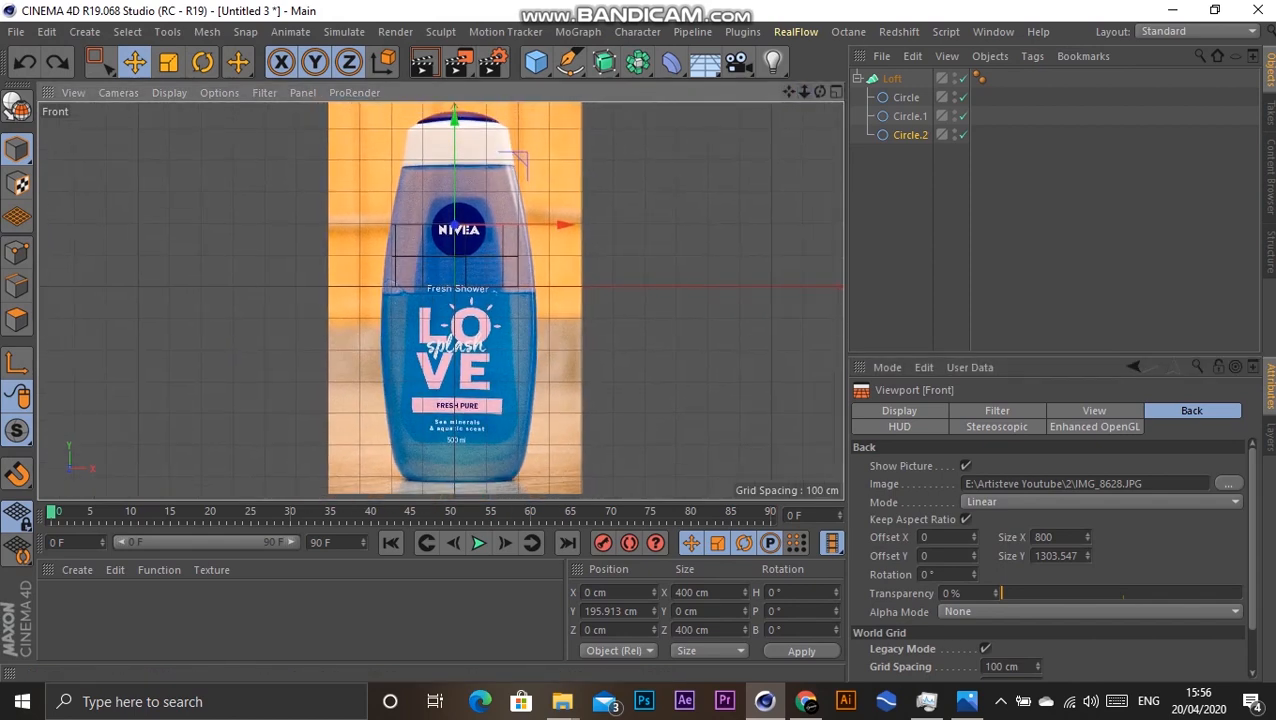
Step: Load the side photo IMG_8630 as the Right view's background image and frame the bottle
middle_click(441, 301)
middle_click(432, 300)
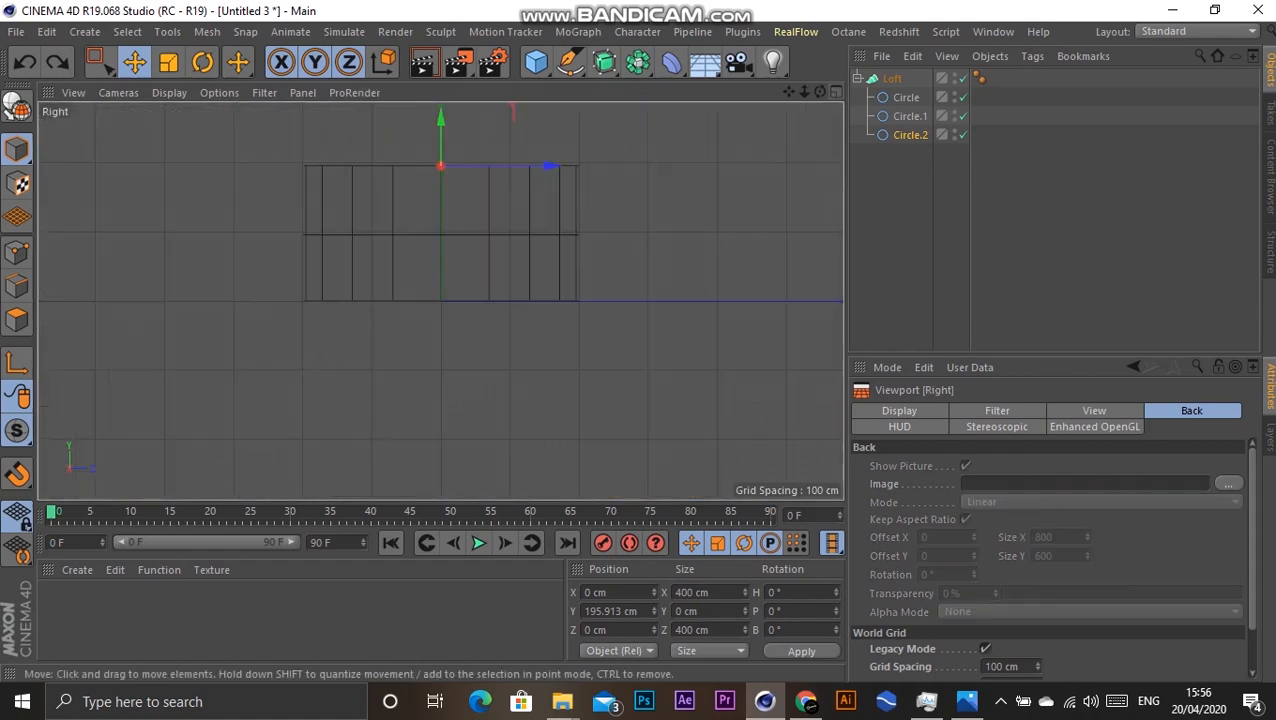
scroll(441, 301, down, 4)
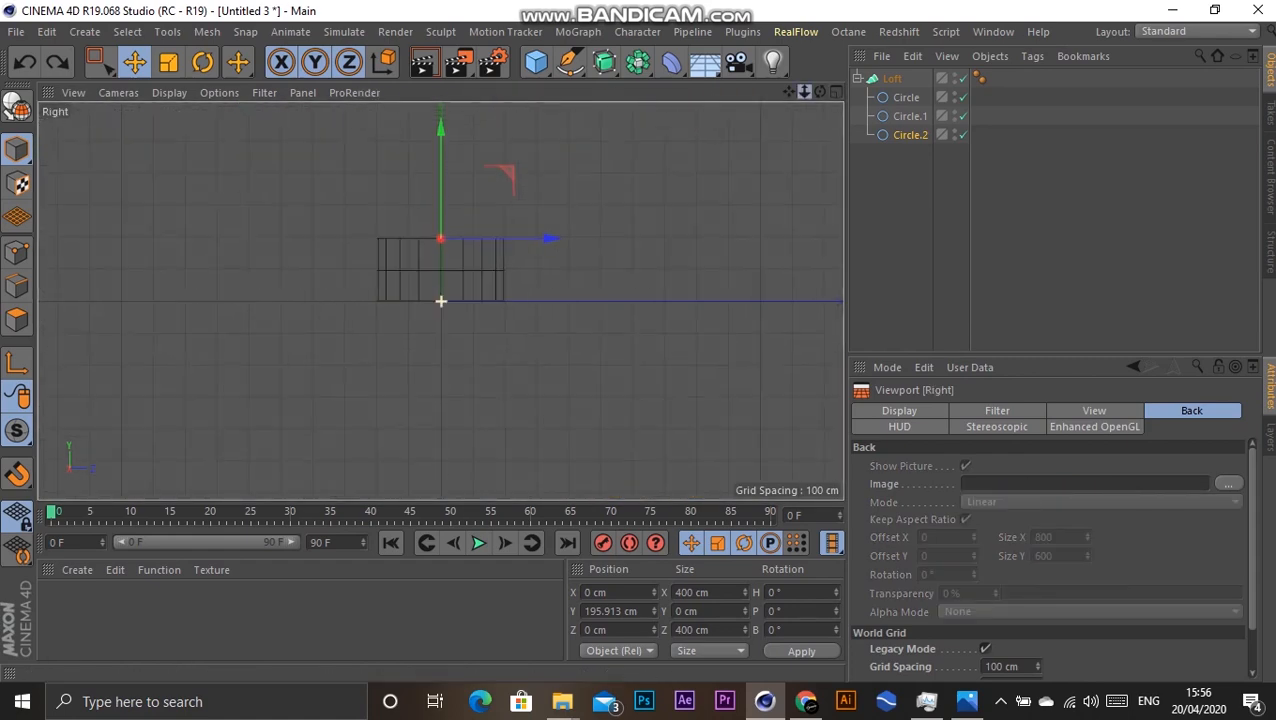
middle_drag(441, 301, 444, 339)
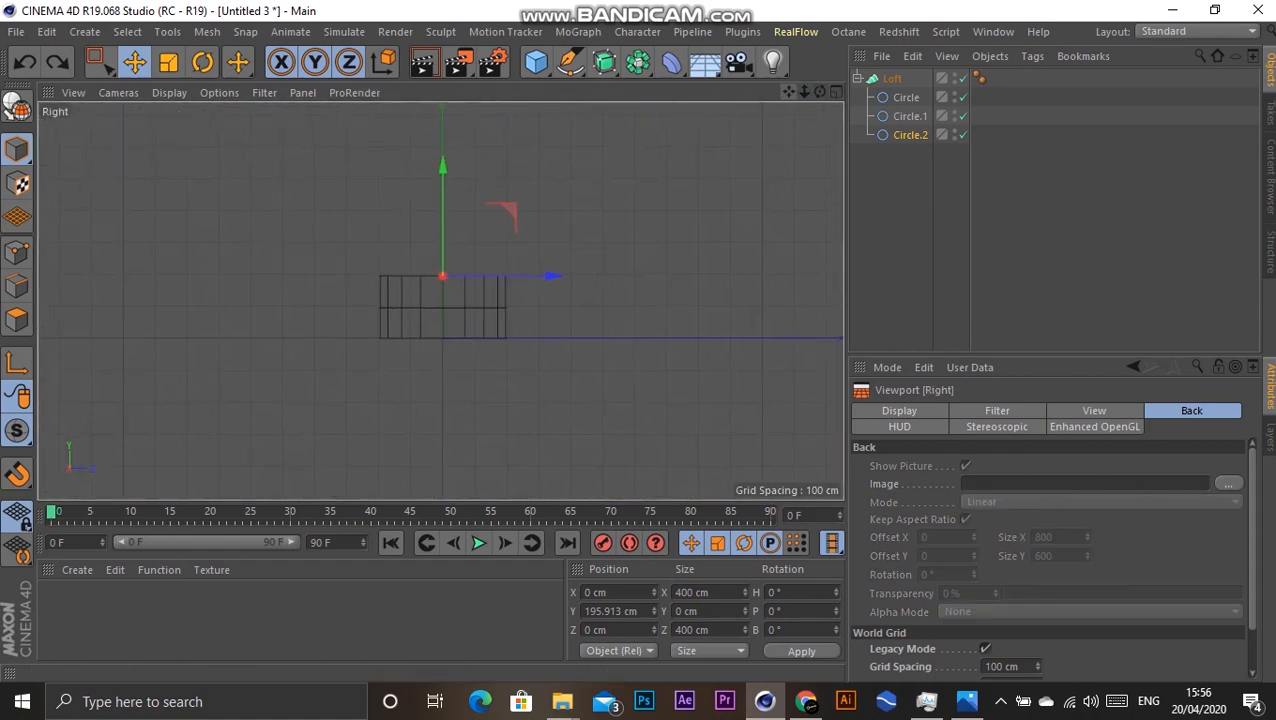
click(1228, 483)
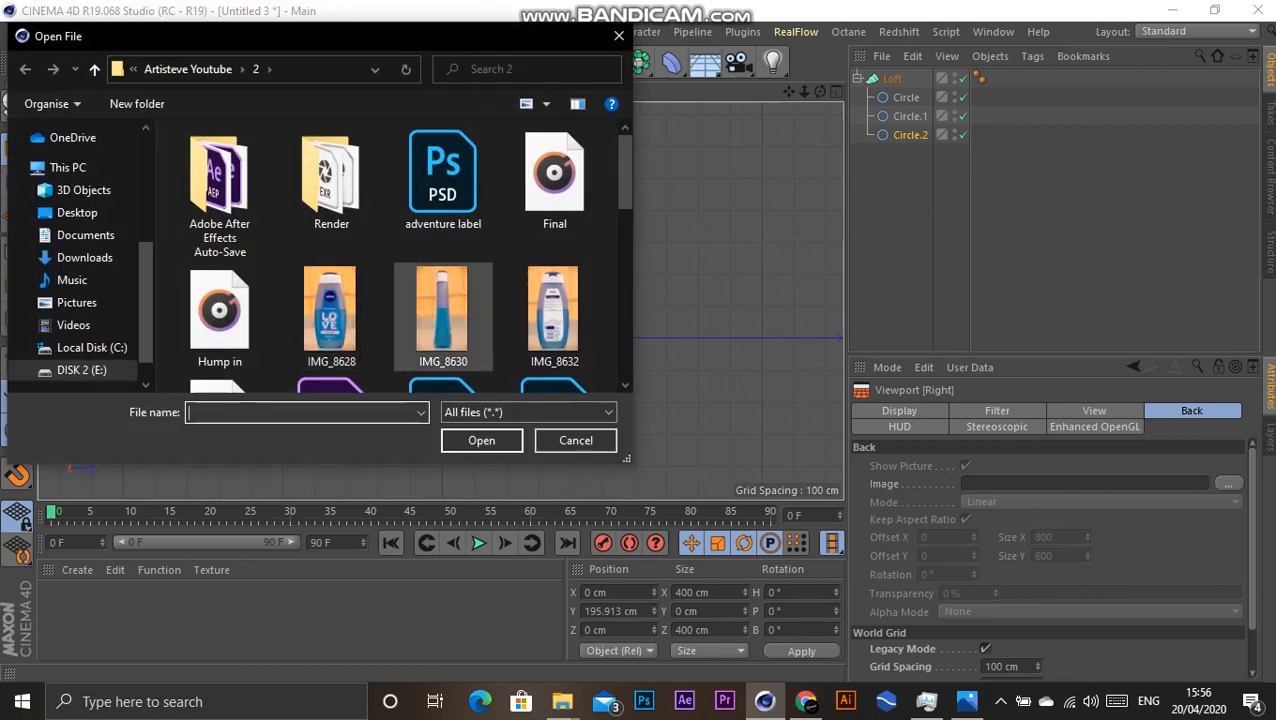
click(443, 315)
double_click(443, 315)
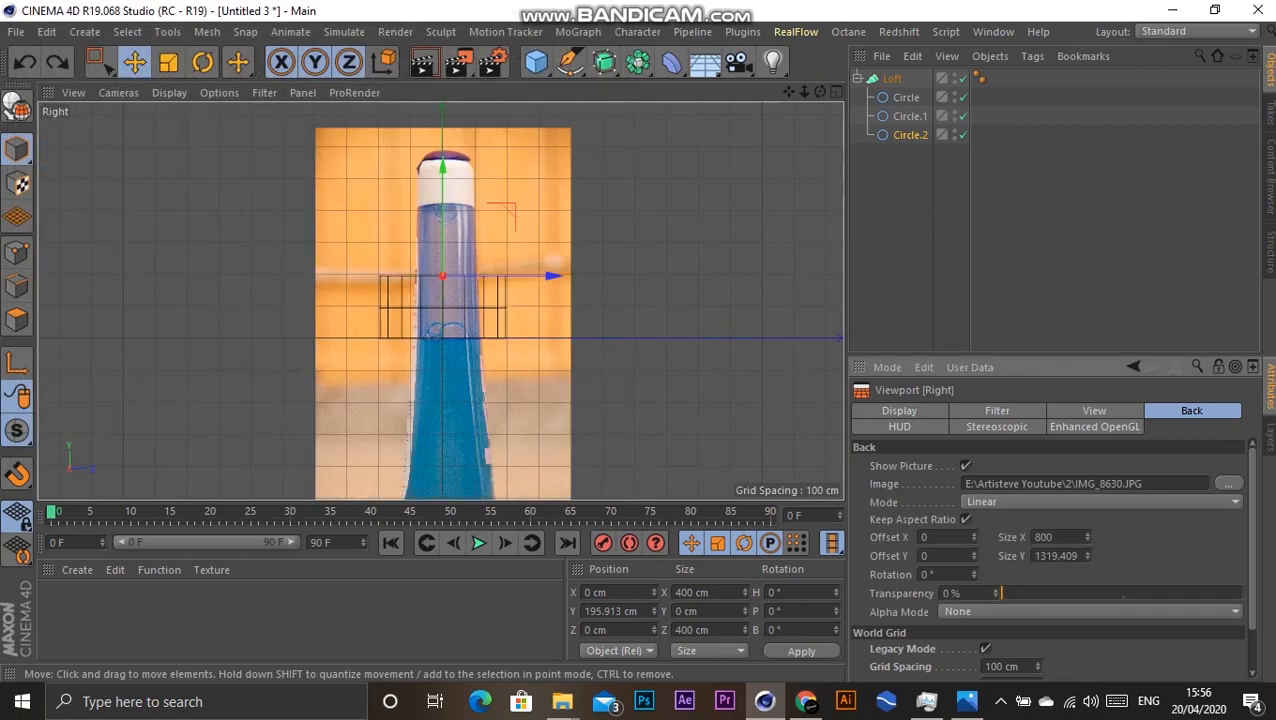
mouse_move(788, 92)
mouse_down()
mouse_move(791, 72)
mouse_move(776, 92)
mouse_up()
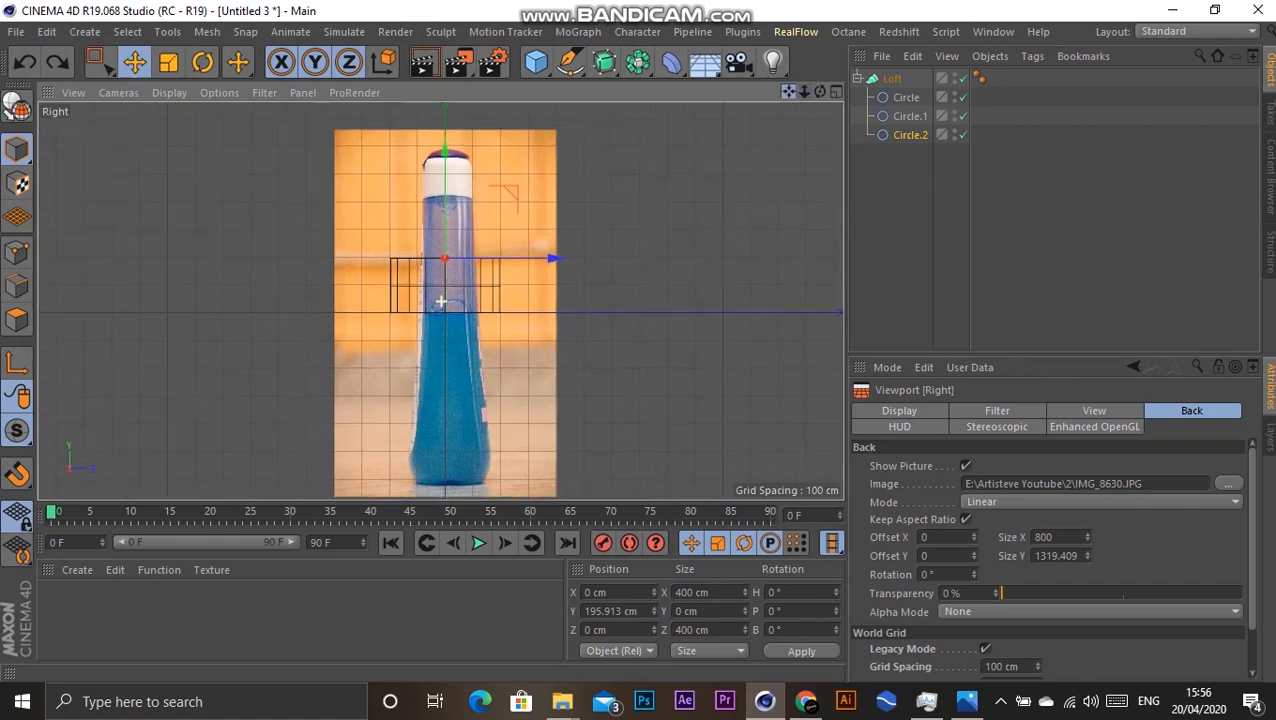
Step: Move all three circles to the bottle's base in the Front view, the lowest at about X 15.6 cm, Y -522 cm
key(F5)
key(F4)
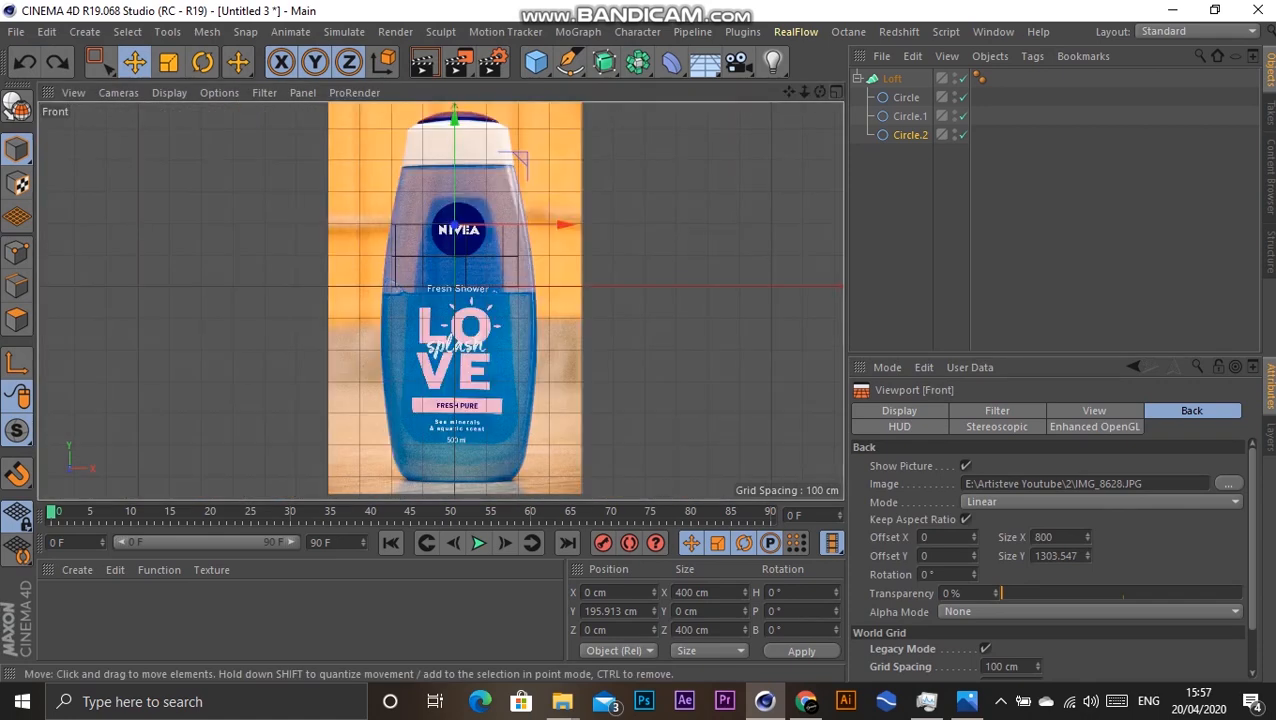
click(906, 98)
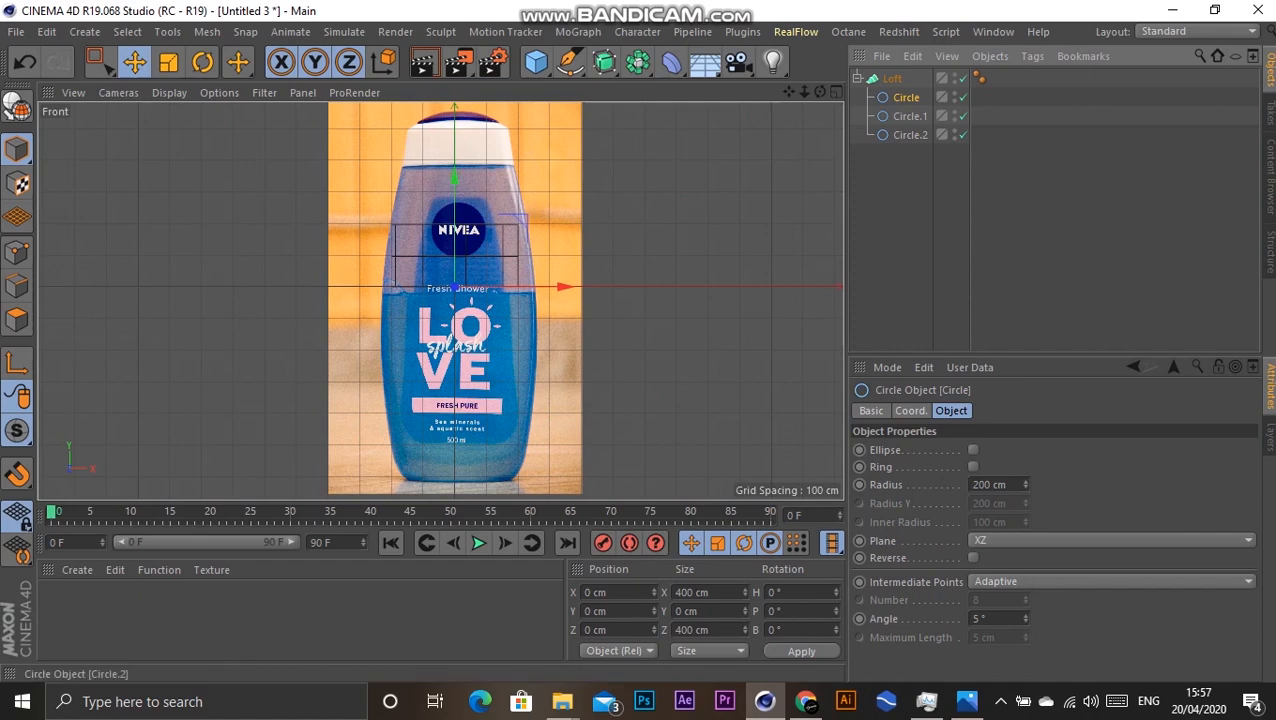
shift+click(910, 135)
drag(454, 143, 453, 316)
scroll(454, 452, up, 5)
drag(460, 381, 471, 381)
Step: Scale the lowest circle to fit the bottle's base and make all three circles editable splines
click(906, 97)
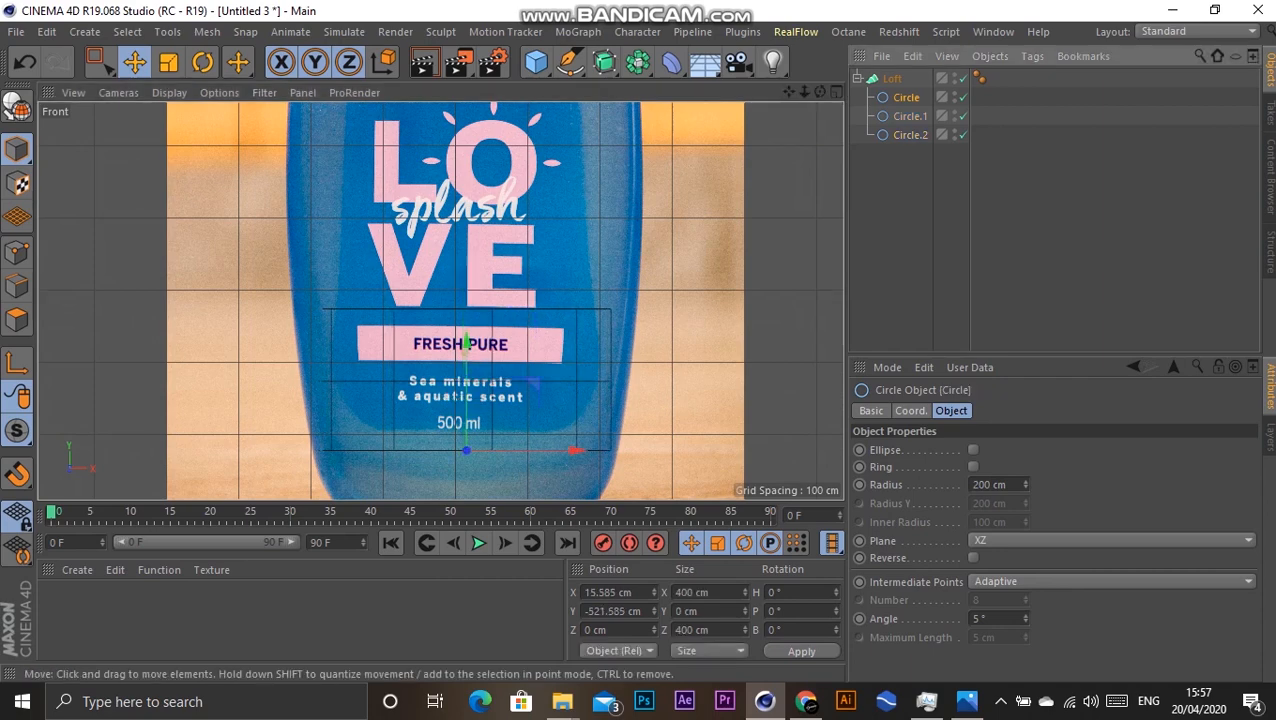
key(t)
drag(578, 451, 558, 451)
shift+click(910, 135)
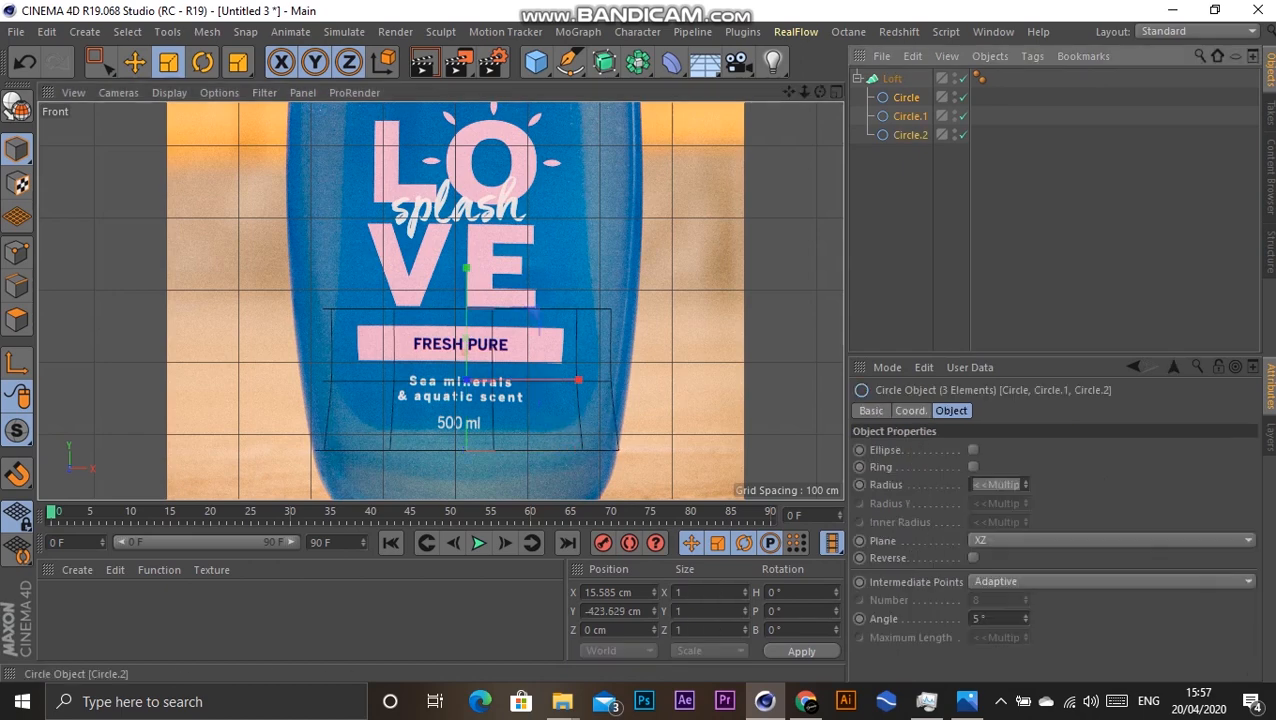
click(17, 107)
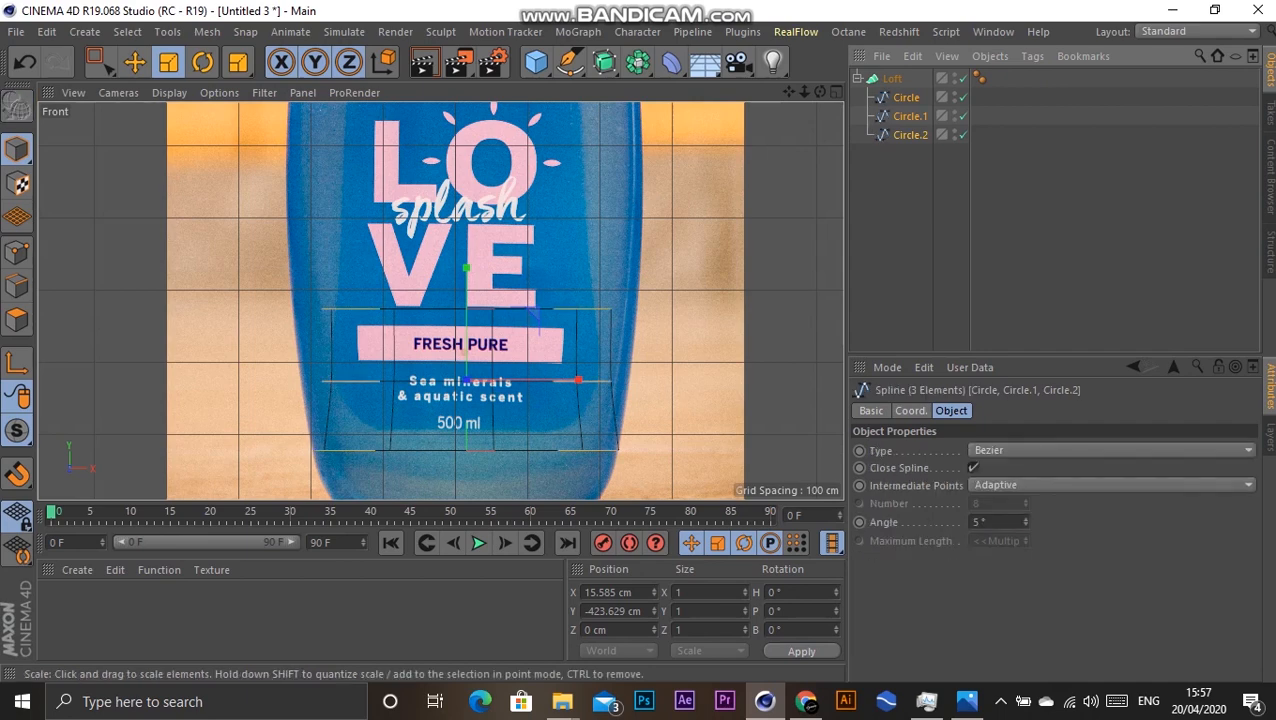
Step: Scale the circles along X to follow the bottle's outline, making Circle.2 about 472 cm wide
click(910, 116)
drag(578, 381, 589, 381)
click(910, 134)
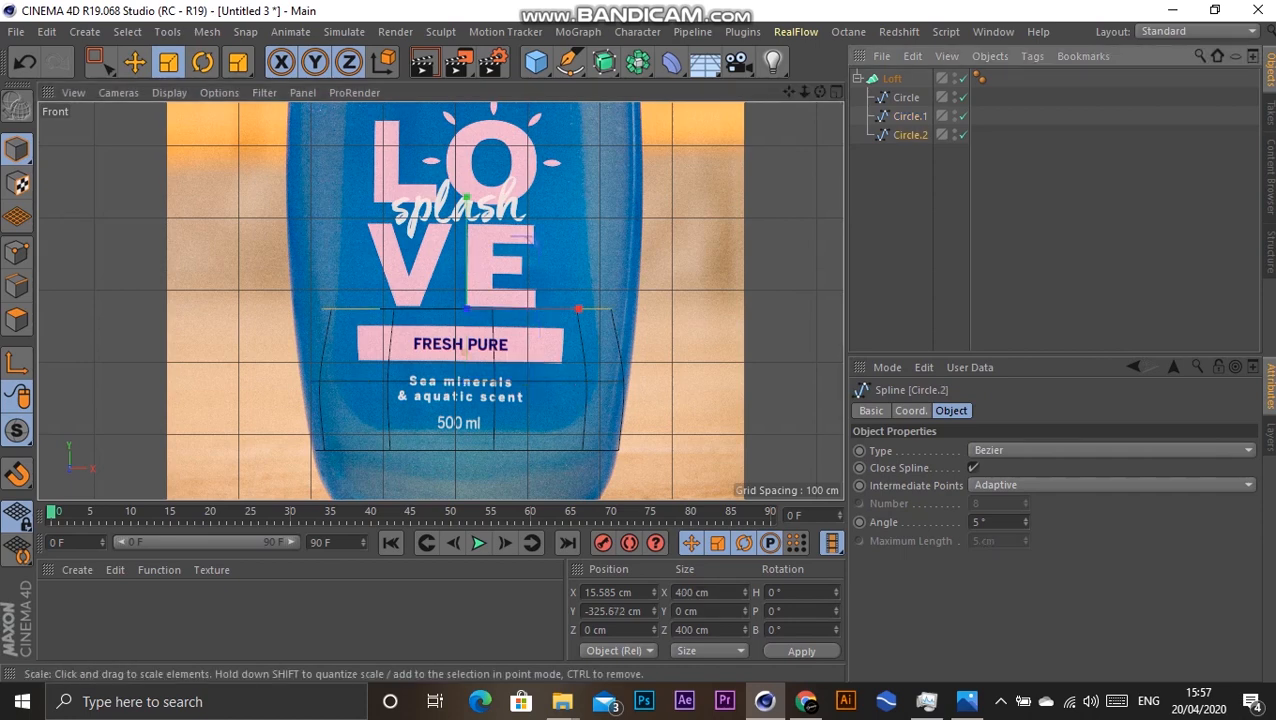
drag(578, 309, 589, 309)
click(910, 116)
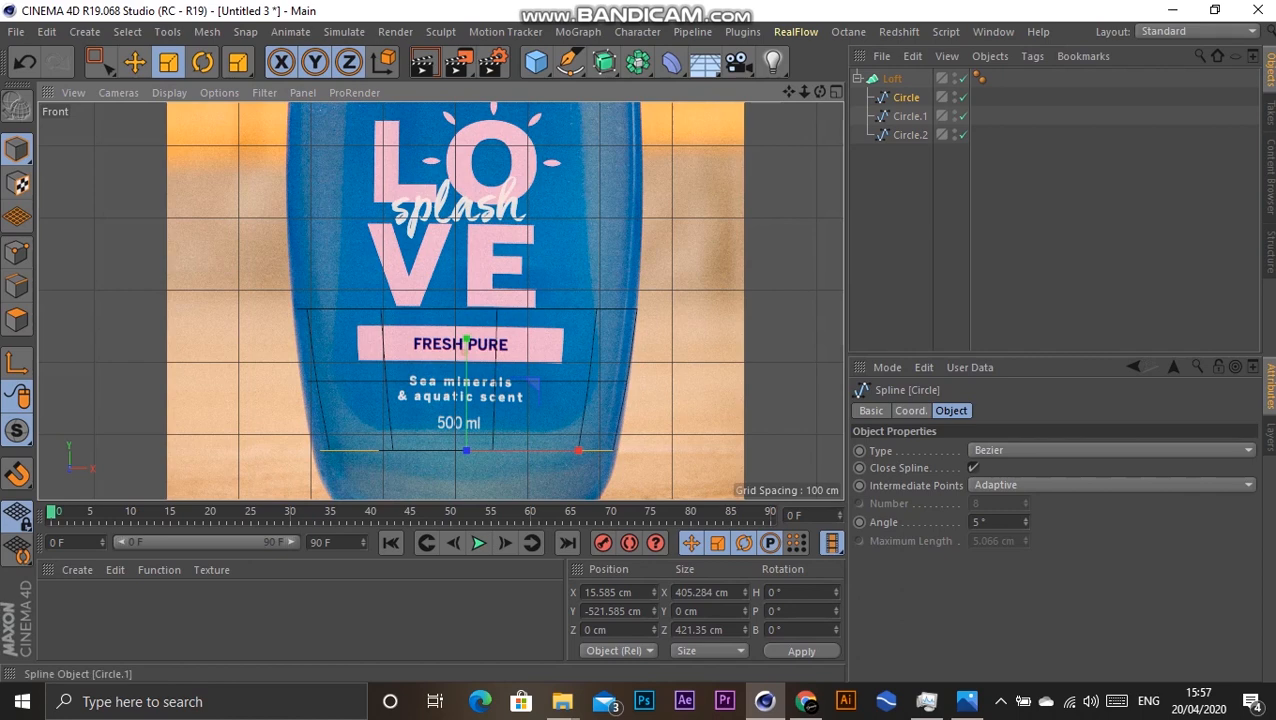
click(910, 116)
Step: Duplicate Circle.2, raise the copy to about Y -170 cm and widen it to about 499 cm in X
click(910, 135)
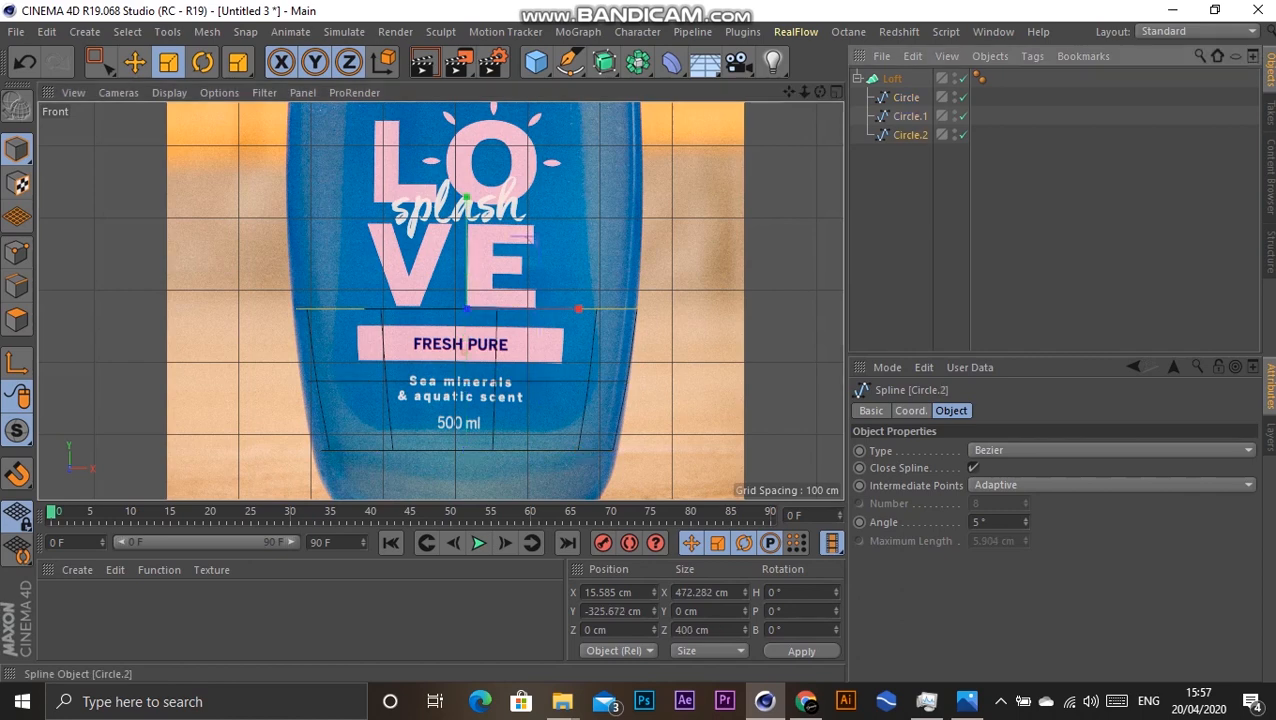
ctrl+drag(910, 135, 910, 155)
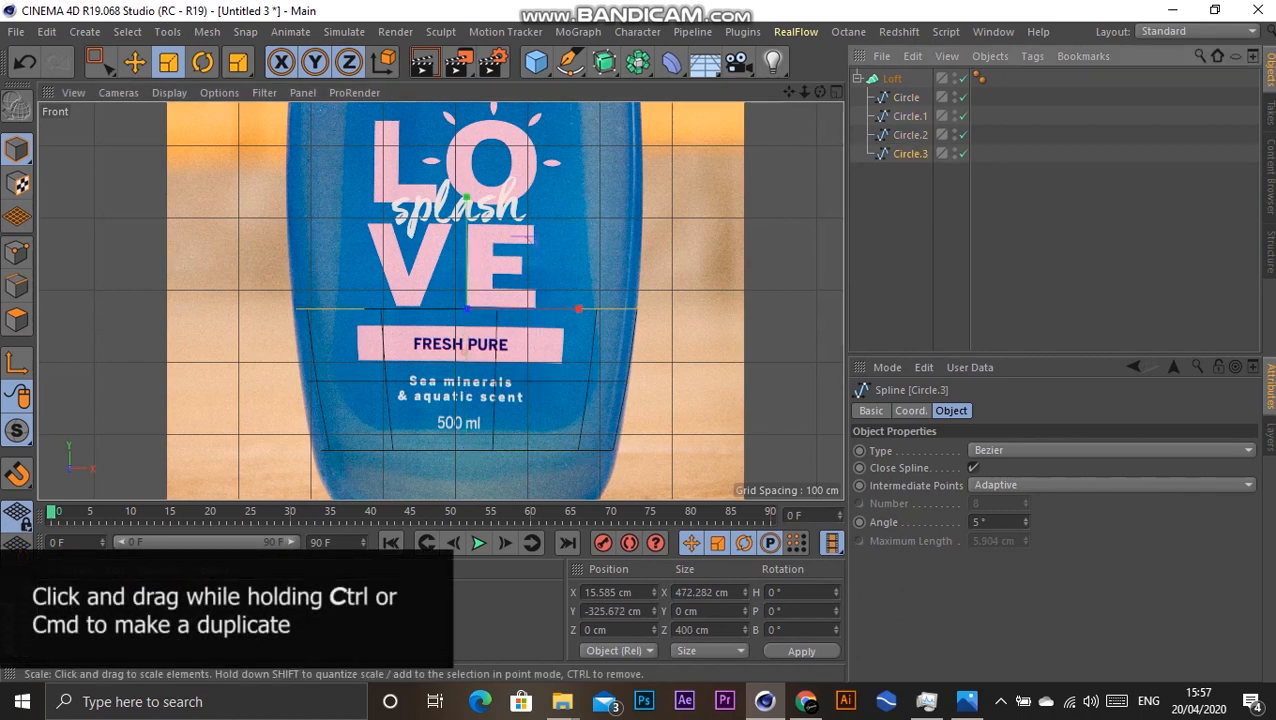
key(e)
drag(467, 205, 467, 92)
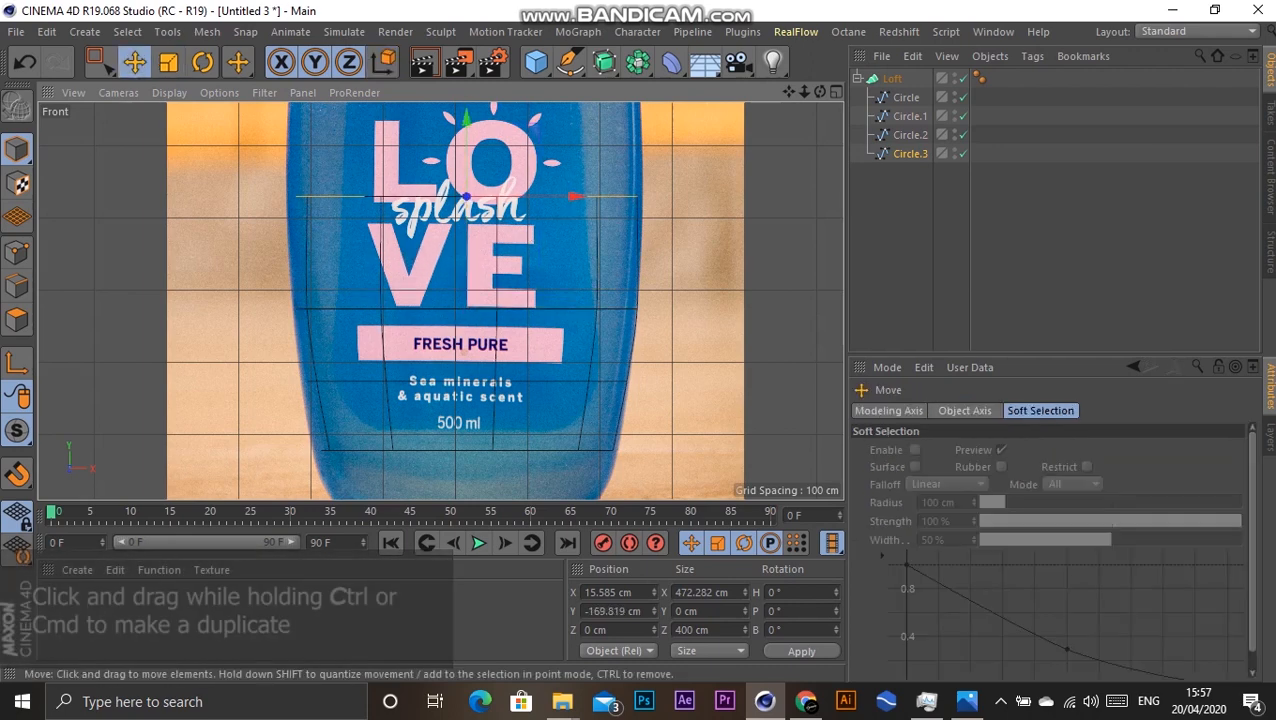
key(t)
drag(578, 196, 518, 196)
Step: Duplicate Circle.3, raise the copy to about Y -15 cm and narrow it to about 491 cm in X
alt+middle_drag(463, 352, 485, 560)
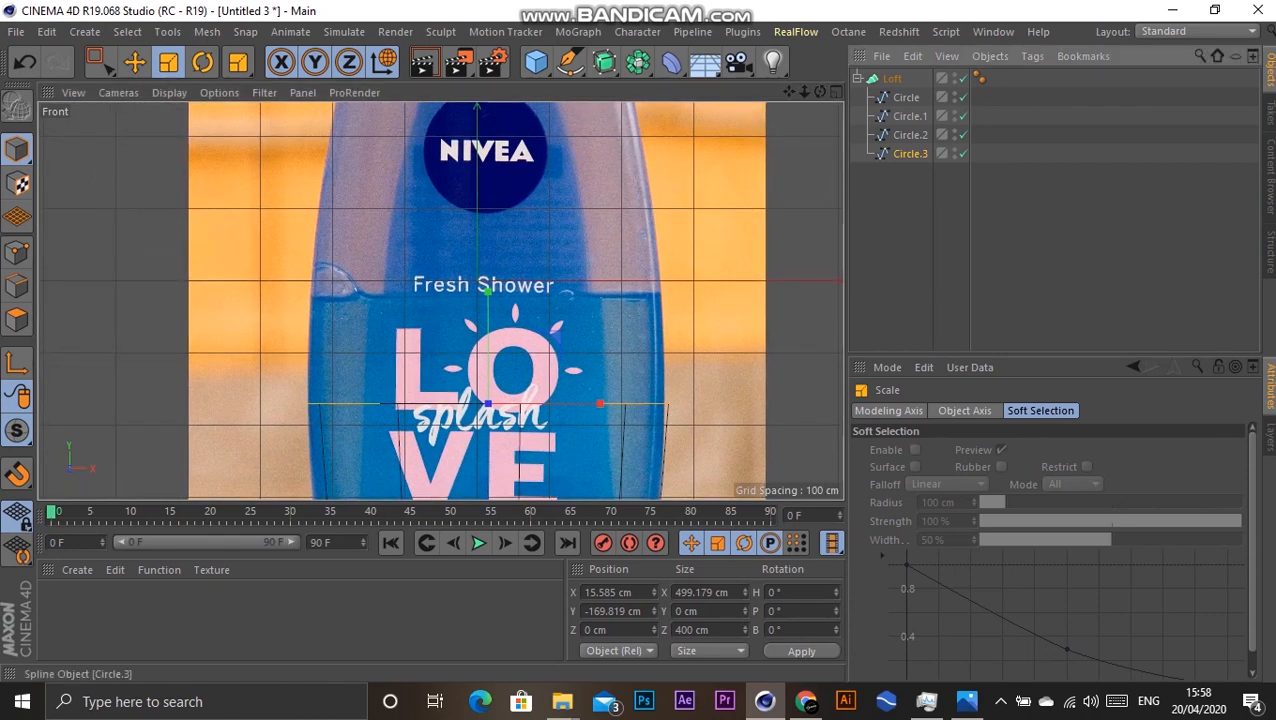
ctrl+drag(910, 154, 910, 165)
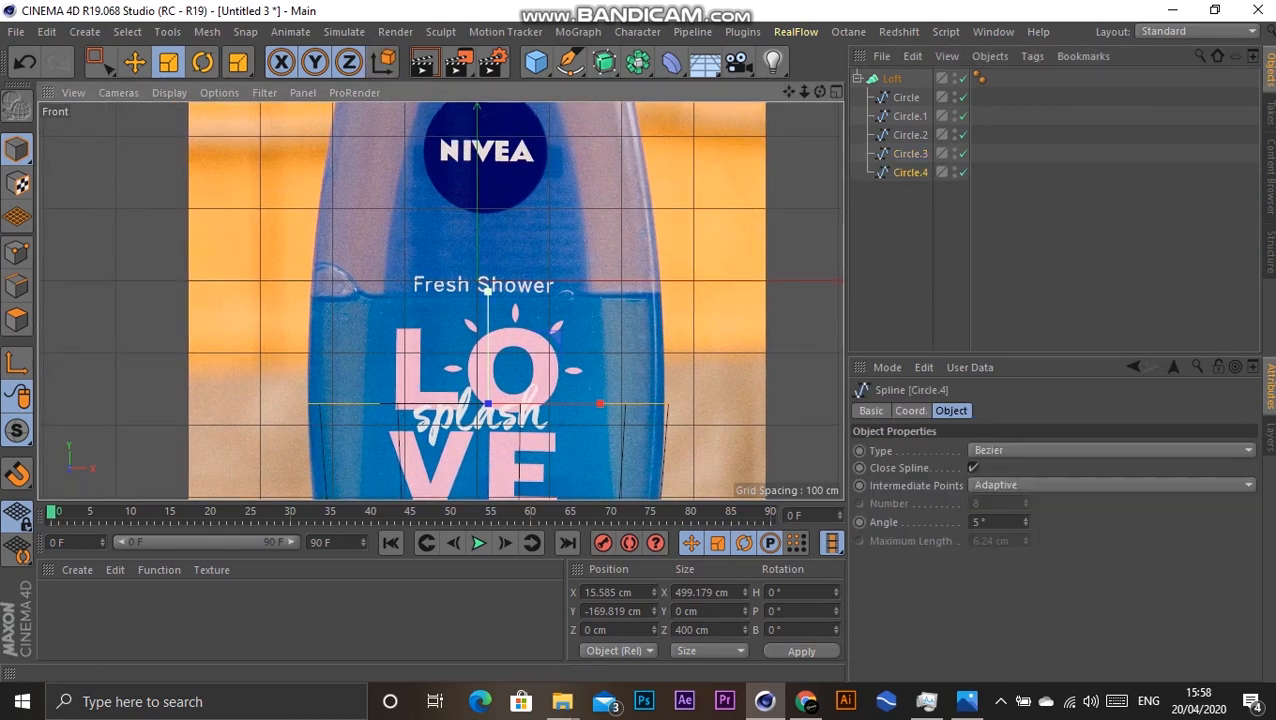
key(e)
drag(488, 293, 488, 262)
drag(445, 398, 425, 345)
key(r)
key(t)
drag(599, 291, 545, 289)
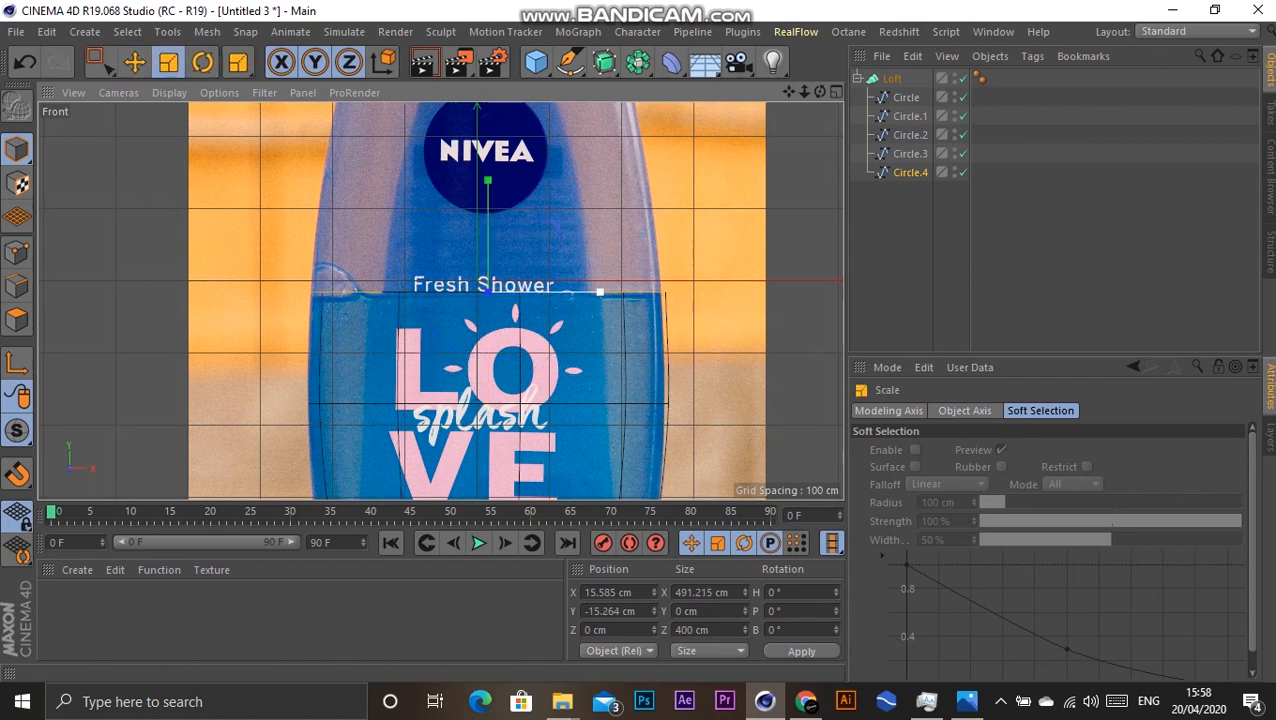
Step: Raise Circle.4 to about Y 133 cm and narrow it to about 450 cm in X
key(e)
drag(487, 240, 487, 134)
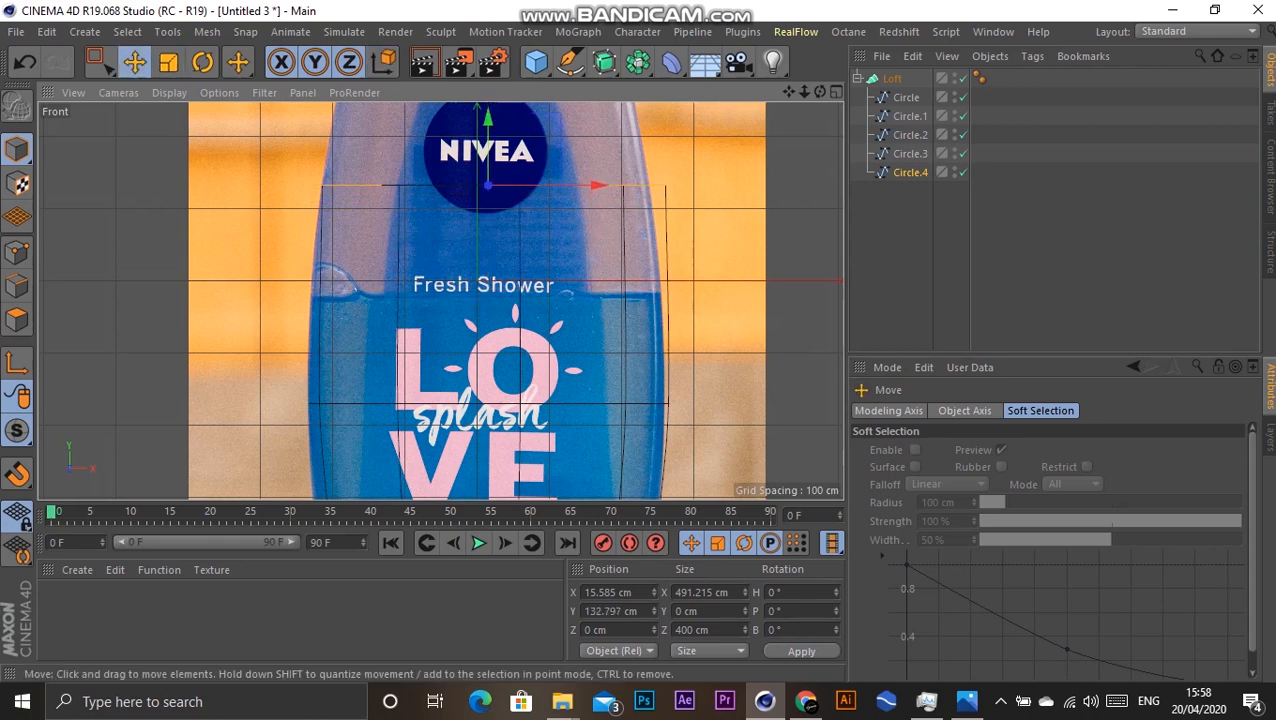
key(t)
drag(599, 185, 569, 185)
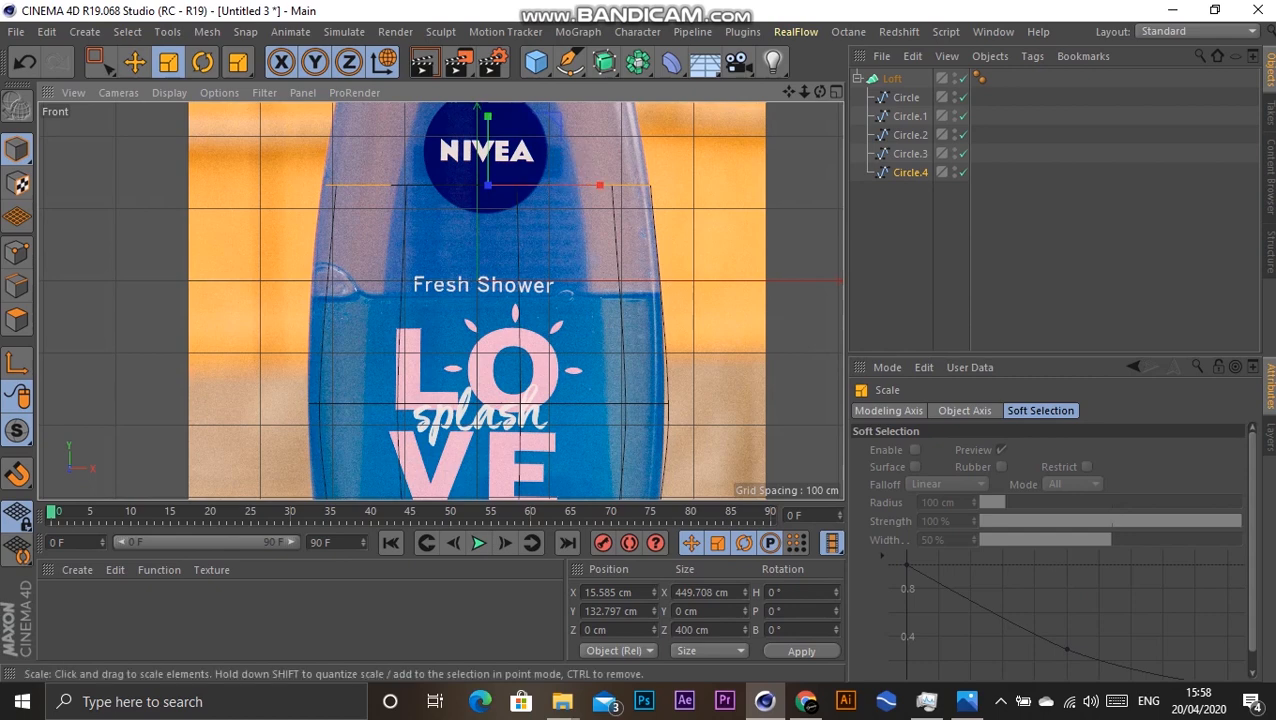
Step: Fine-tune the widths against the bottle's outline: Circle.3 to about 490 cm and Circle.4 to about 436 cm in X
click(910, 135)
click(910, 153)
drag(600, 403, 598, 403)
alt+middle_drag(598, 390, 598, 464)
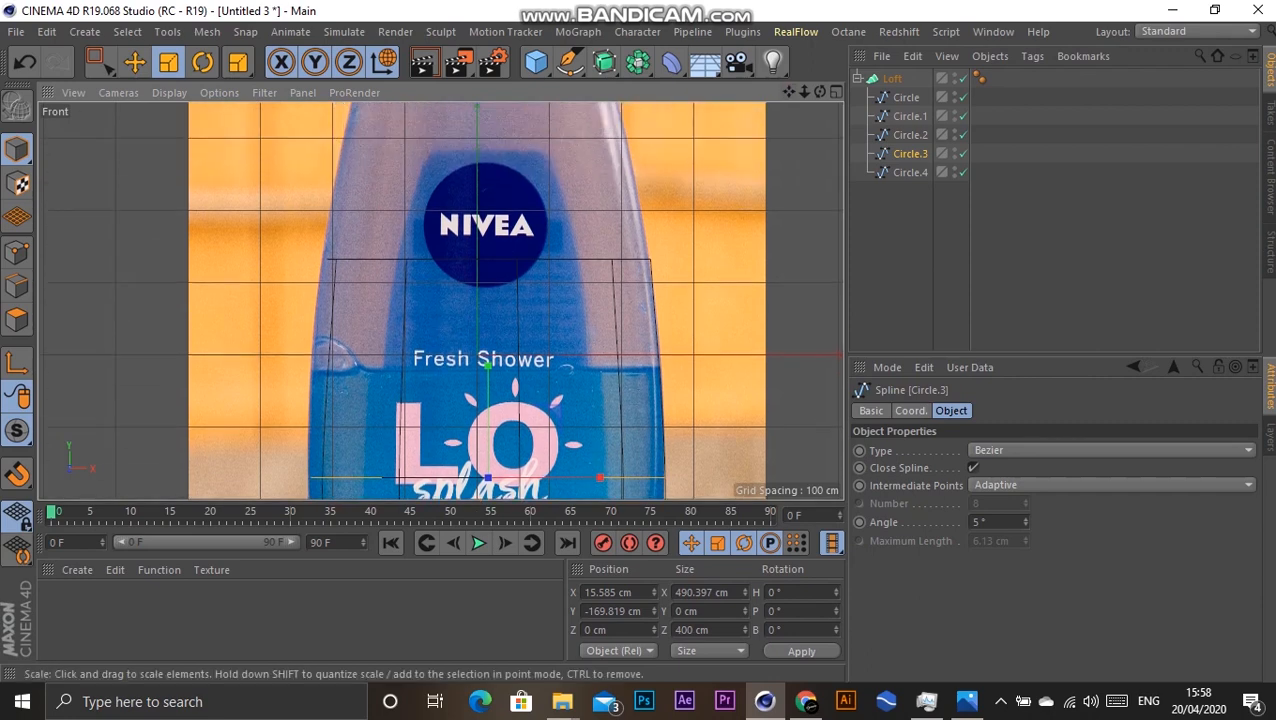
click(910, 172)
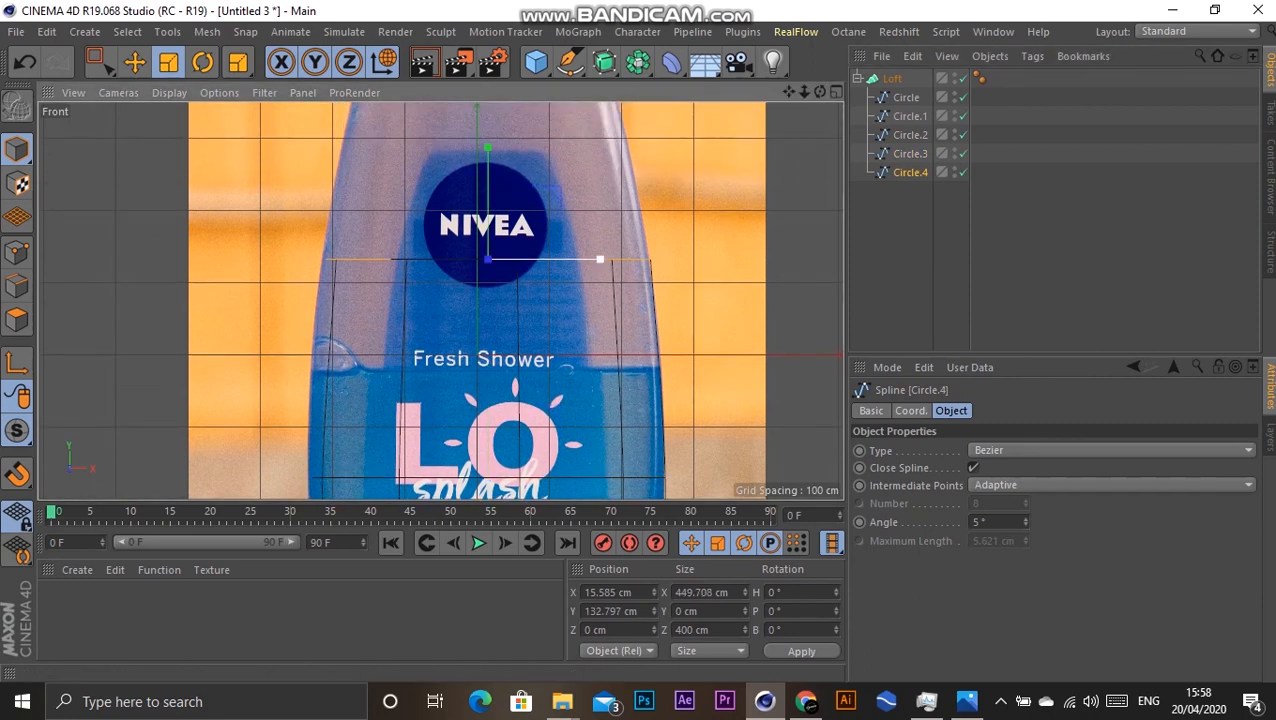
drag(600, 259, 576, 259)
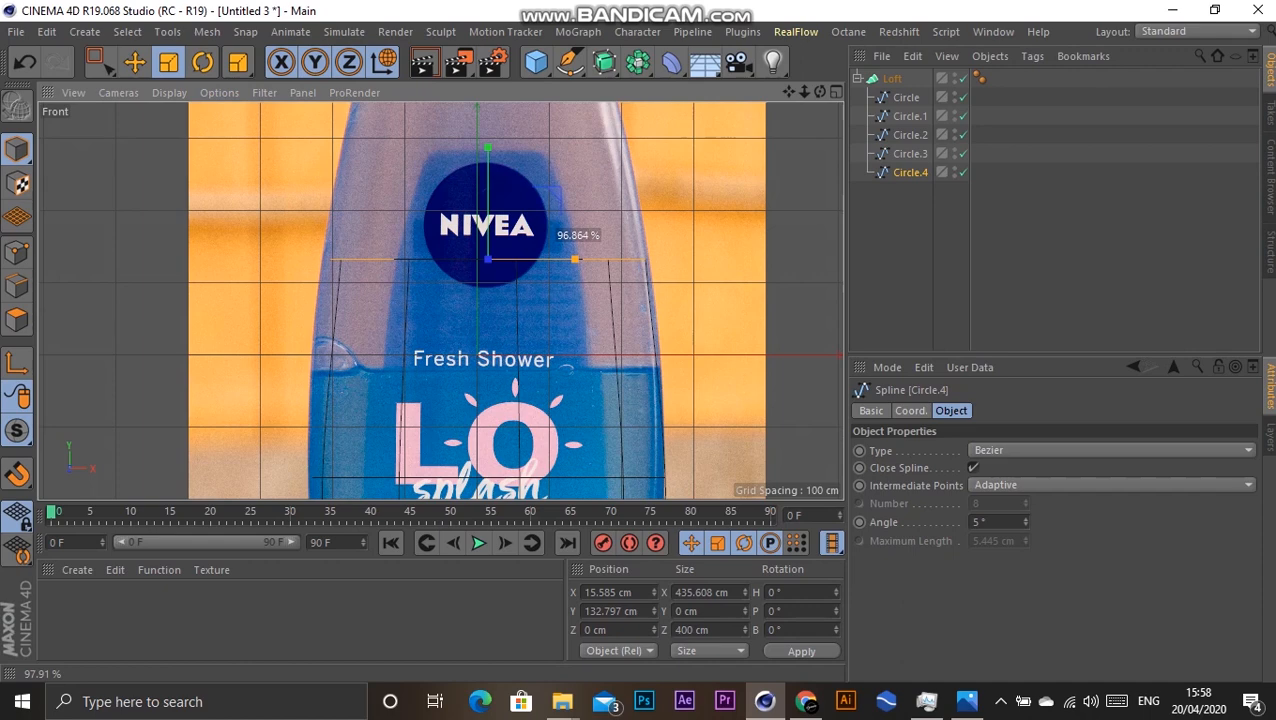
Step: Duplicate Circle.4, raise the copy to about Y 250 cm and narrow it to about 404 cm in X
ctrl+drag(910, 173, 910, 182)
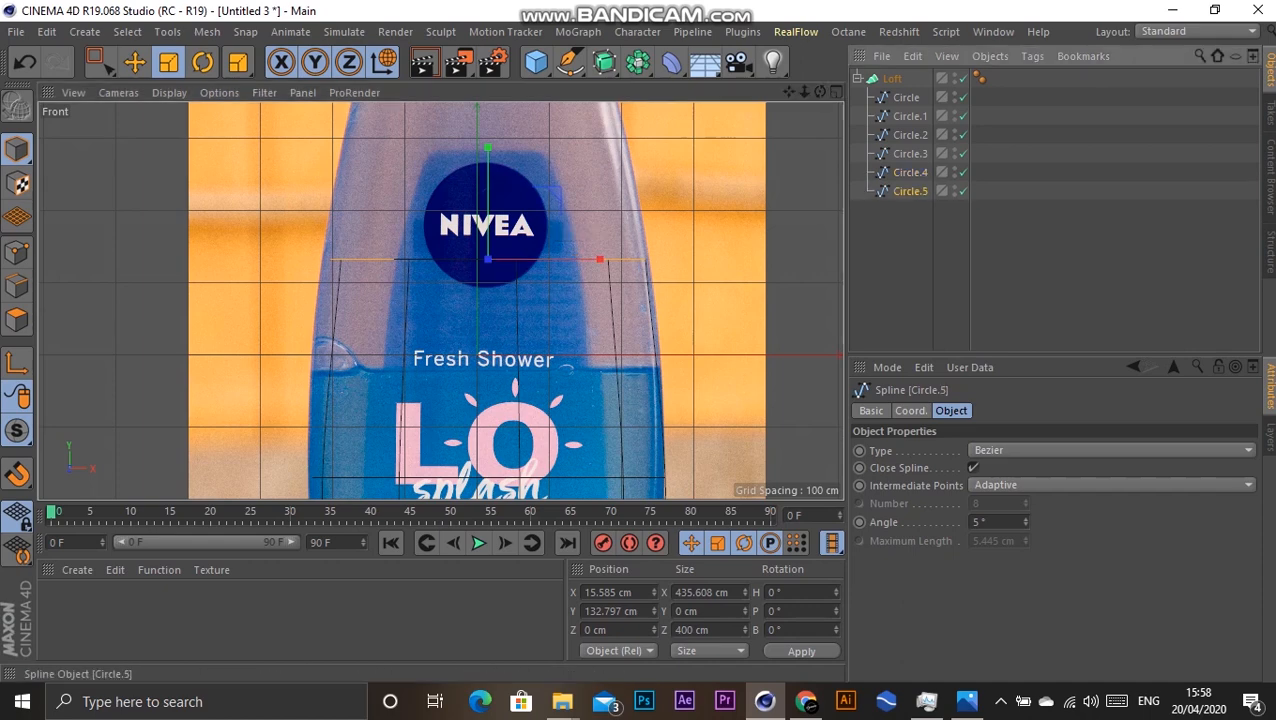
key(e)
drag(440, 298, 437, 216)
key(t)
drag(598, 178, 530, 175)
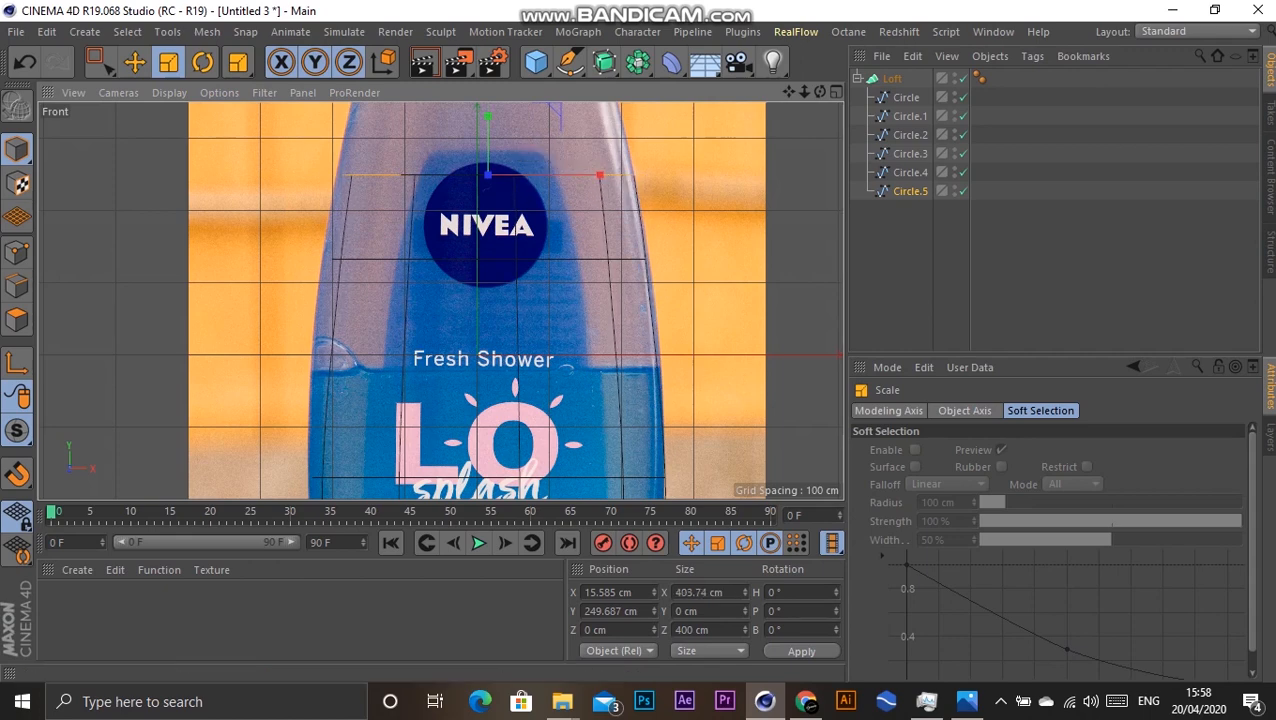
Step: Duplicate Circle.5, raise the copy to about Y 376 cm and narrow it to about 356 cm in X
alt+middle_drag(427, 189, 440, 300)
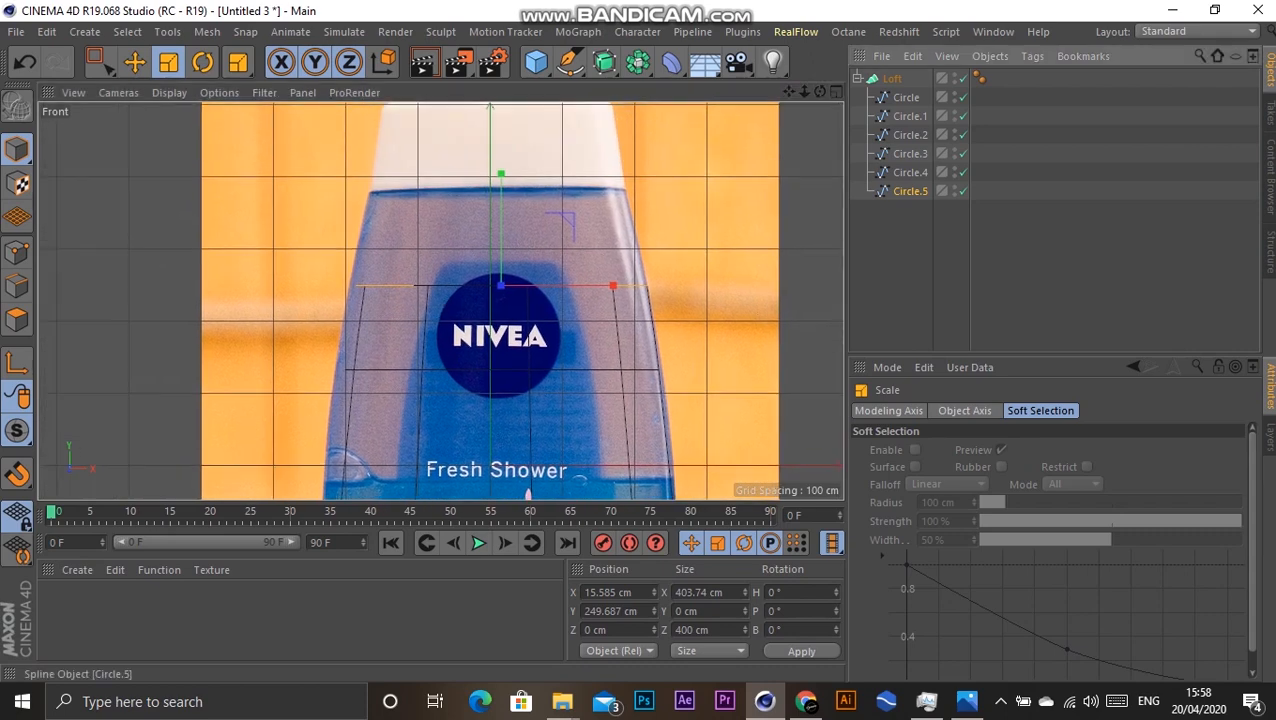
ctrl+drag(909, 191, 909, 201)
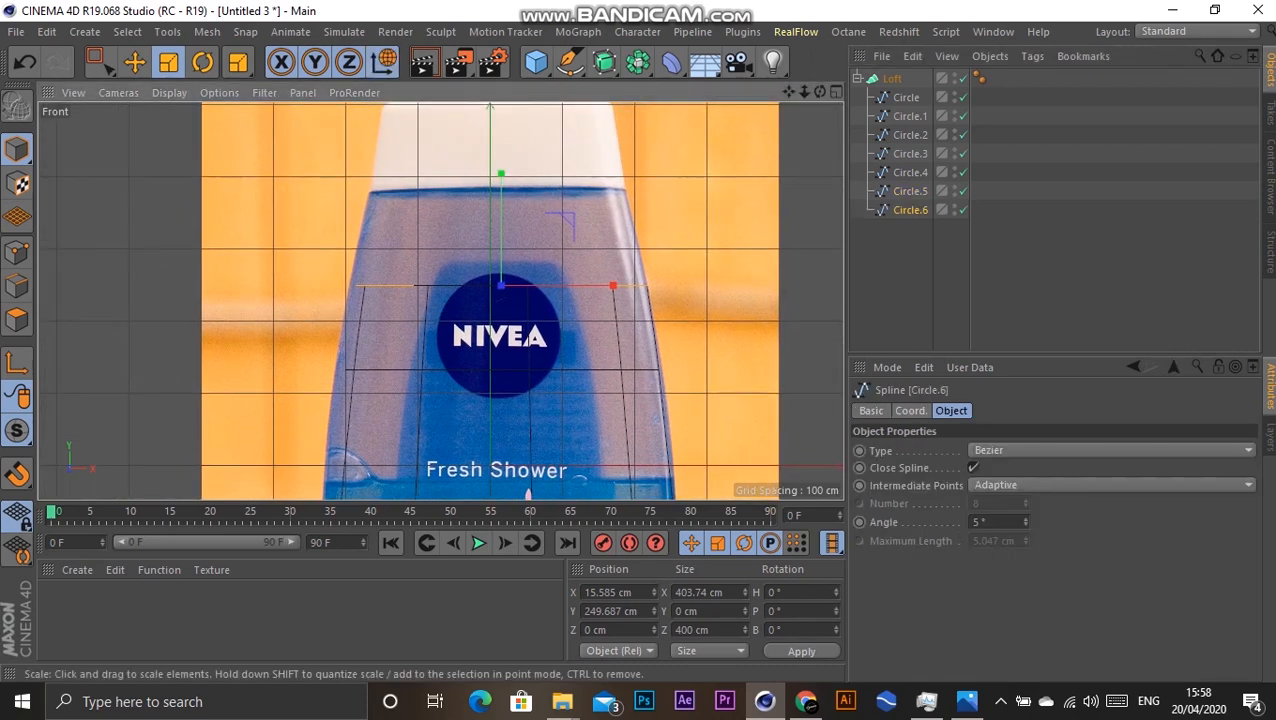
key(e)
drag(501, 180, 501, 149)
drag(563, 190, 561, 131)
key(t)
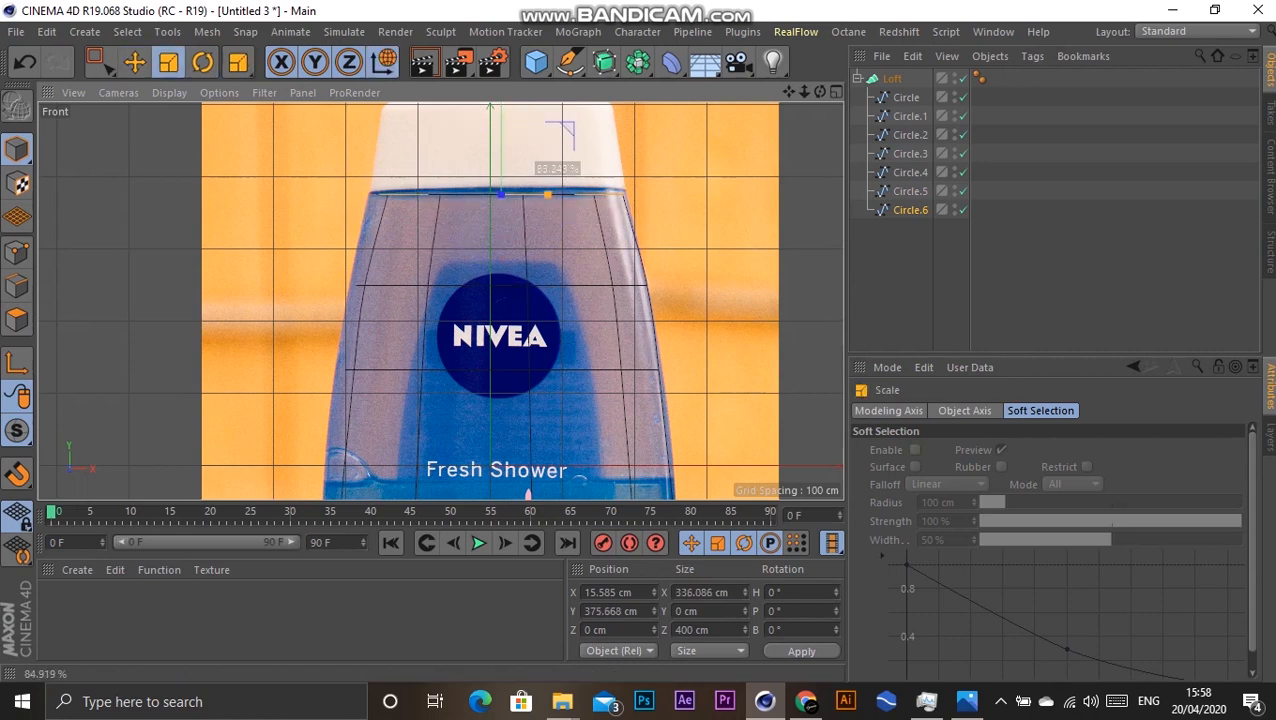
drag(561, 131, 561, 131)
Step: Duplicate the lowest spline, Circle, lower the copy to about Y -615 cm and narrow it to about 336 cm in X
alt+right_drag(530, 338, 448, 338)
alt+middle_drag(530, 338, 579, 87)
scroll(550, 413, up, 6)
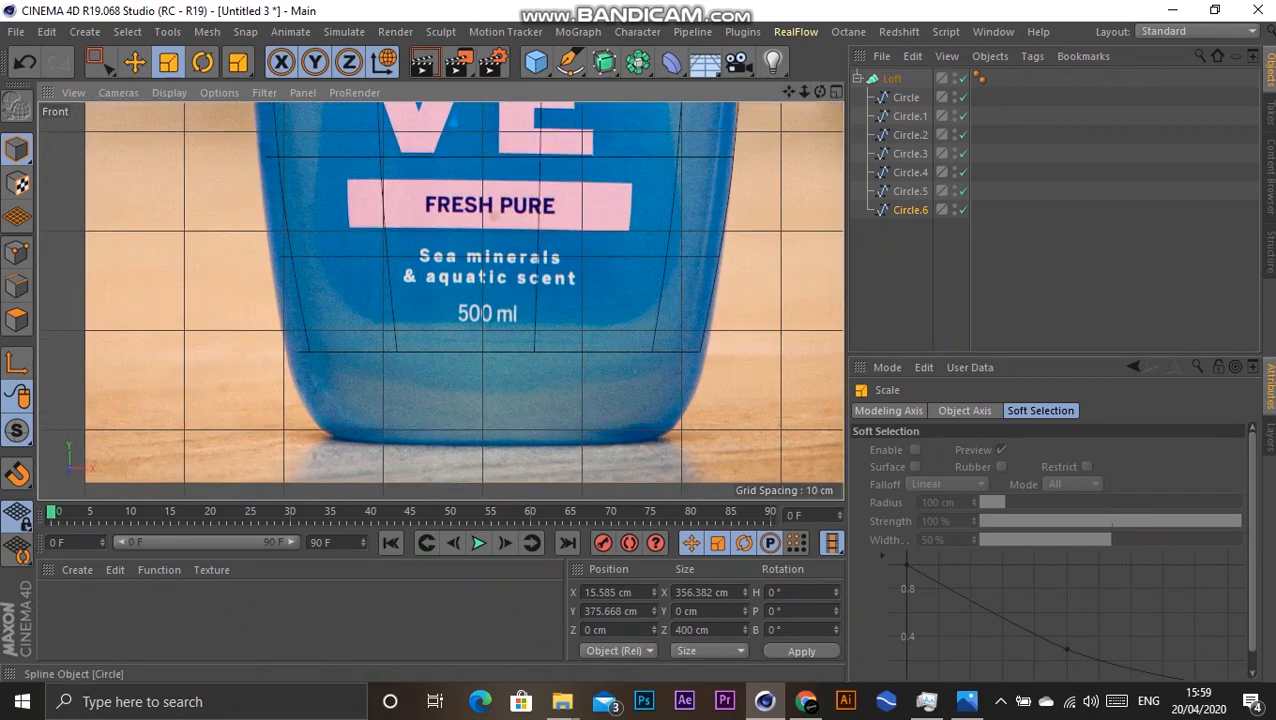
click(906, 98)
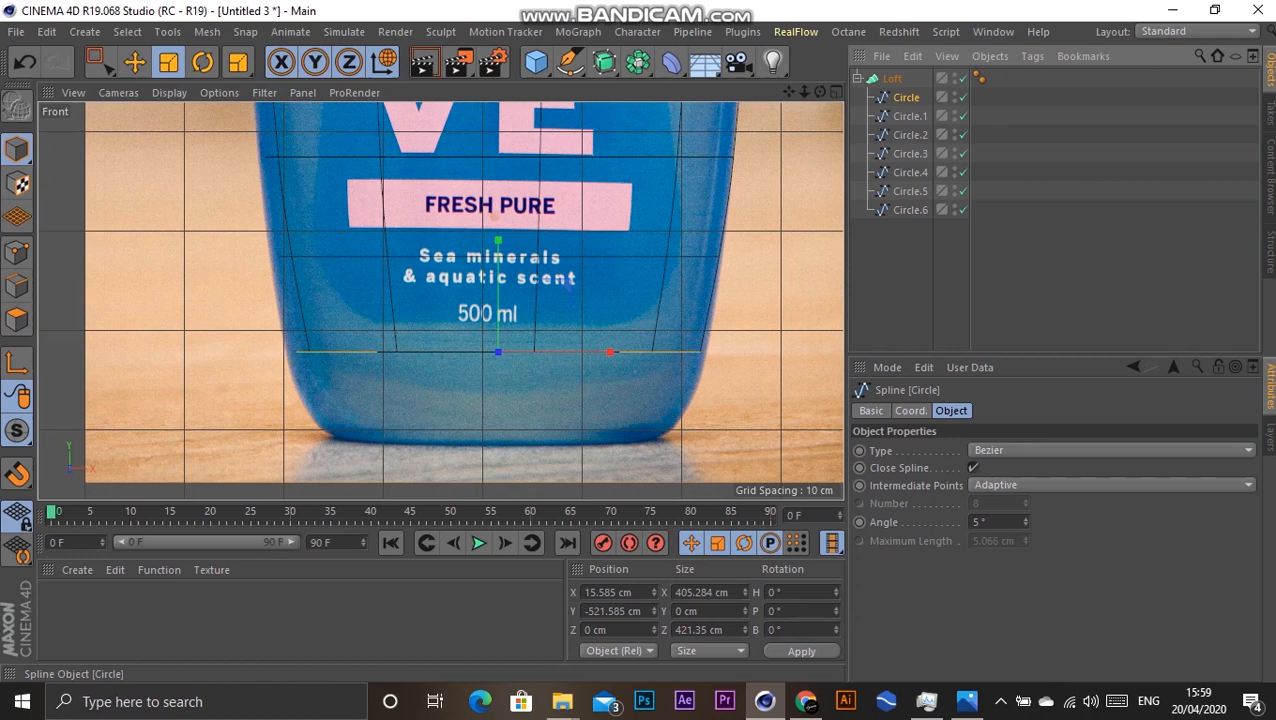
key(ctrl+c)
key(ctrl+v)
key(e)
drag(498, 246, 498, 252)
drag(568, 290, 565, 376)
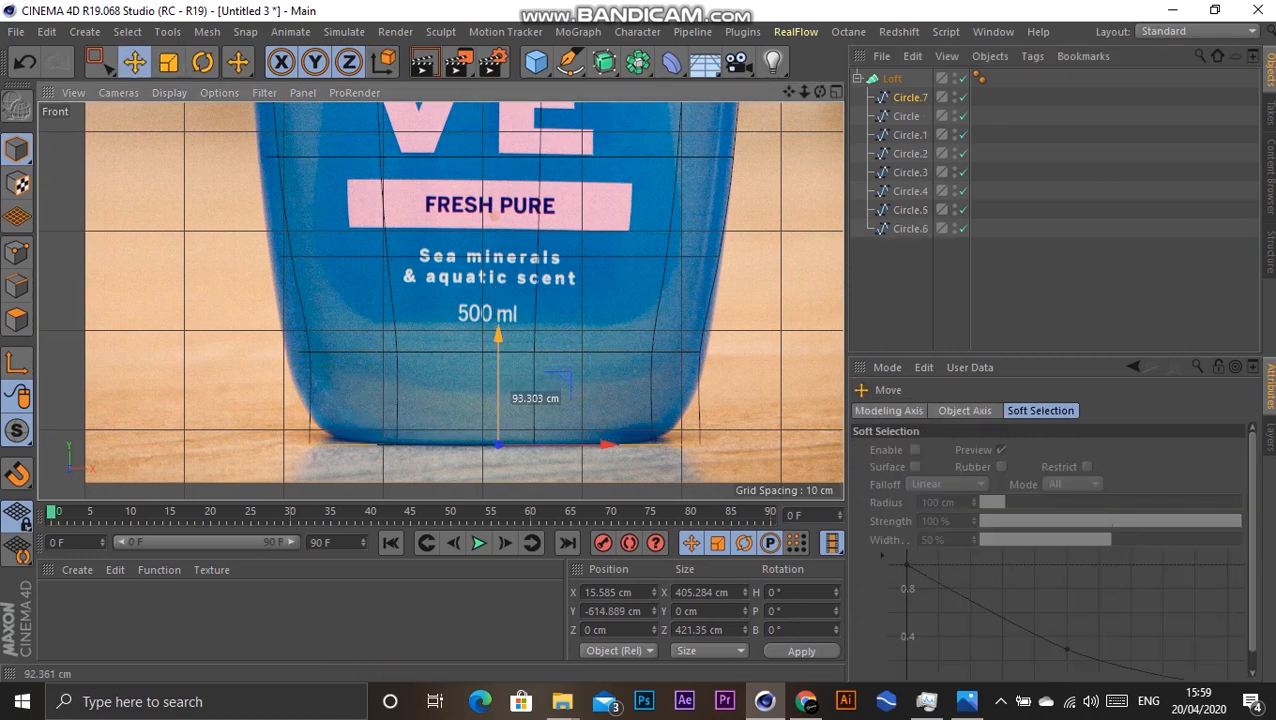
key(r)
key(t)
drag(611, 444, 535, 444)
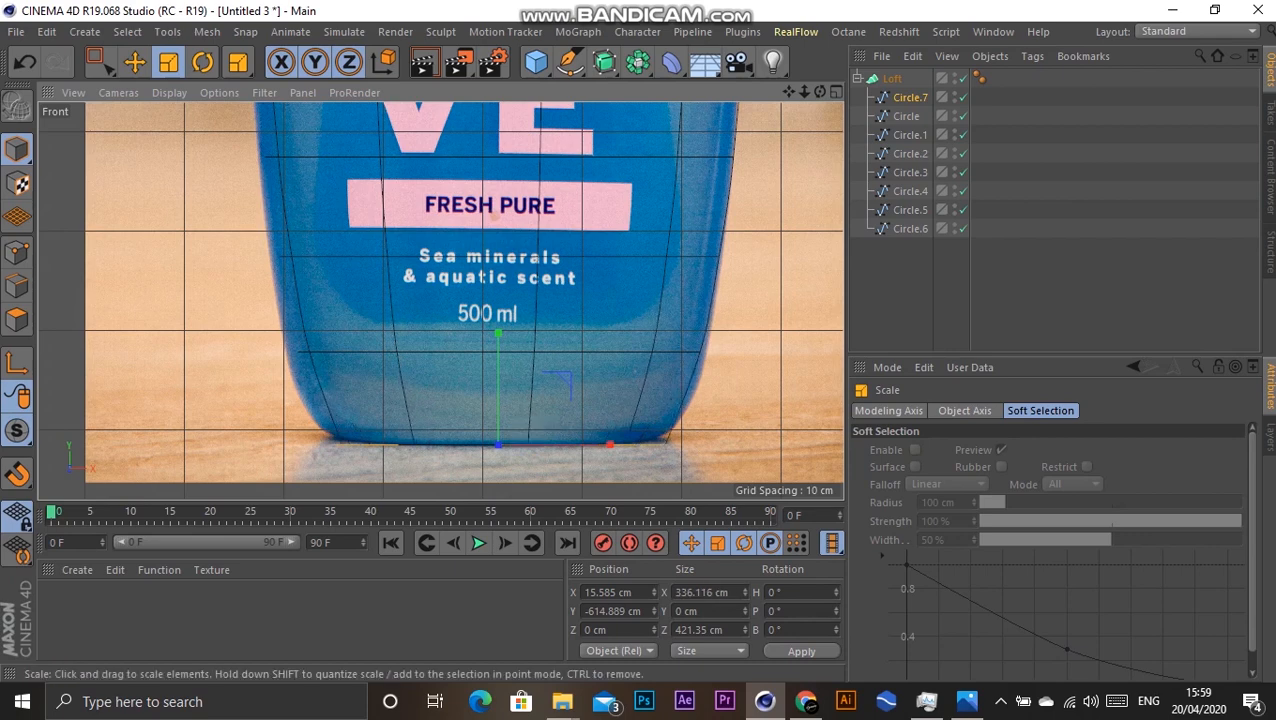
Step: Raise Circle.7 to about Y -593 cm and widen it to about 362 cm in X
key(e)
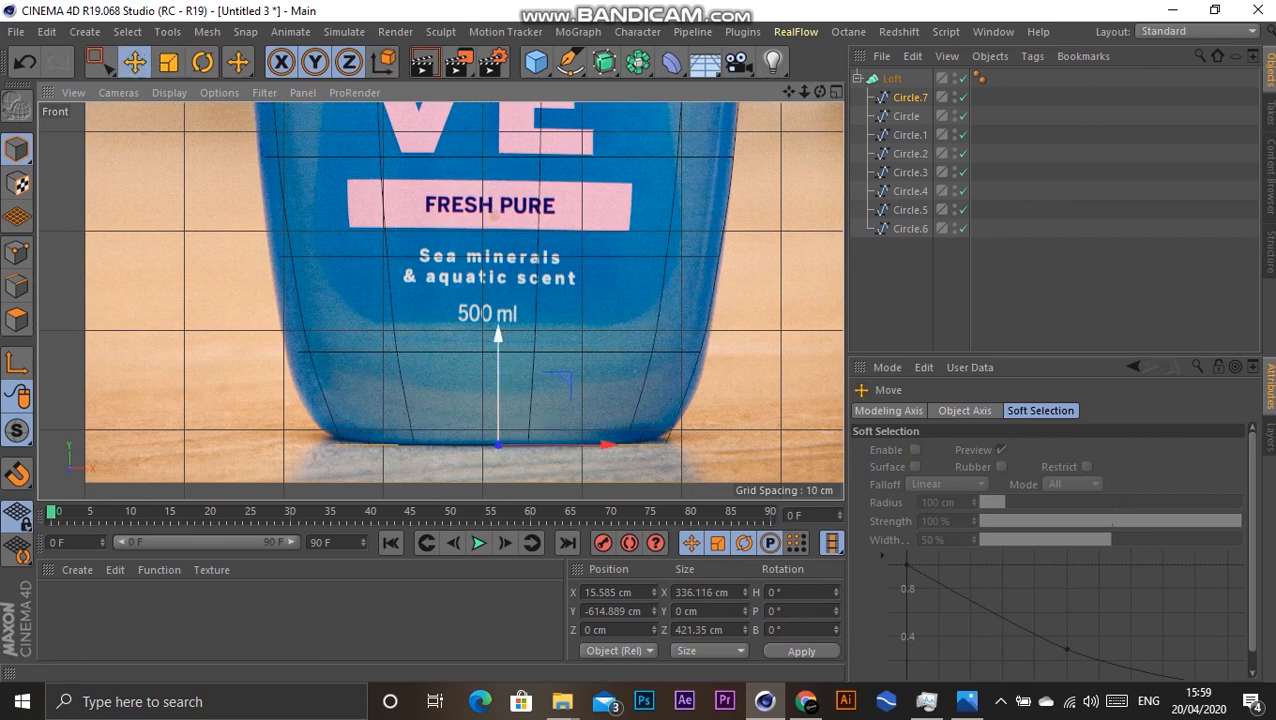
drag(498, 333, 498, 313)
key(t)
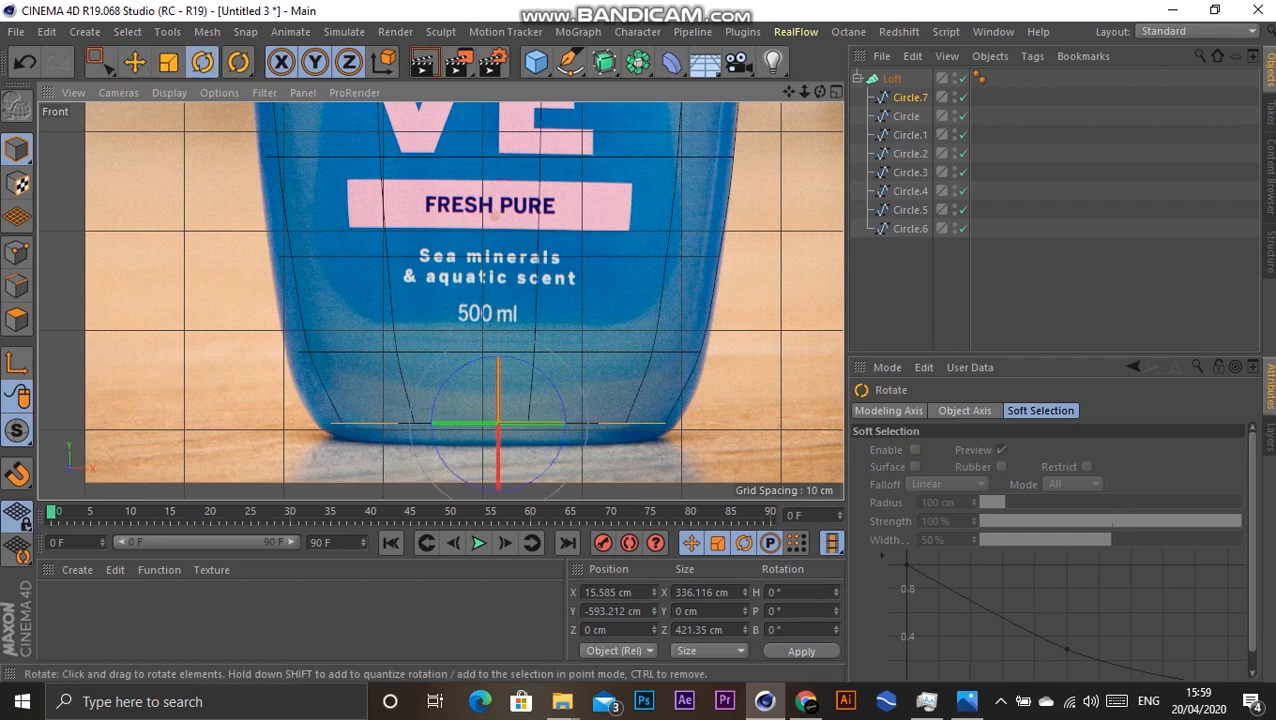
drag(610, 424, 650, 424)
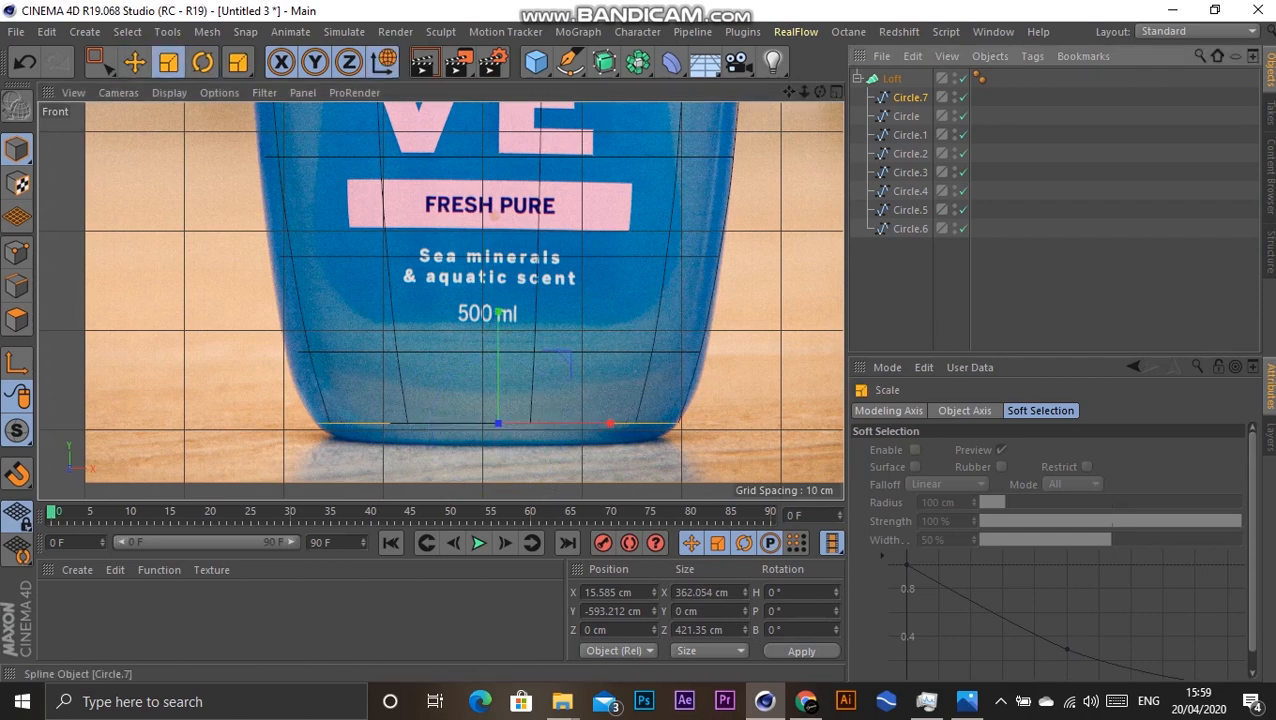
Step: Duplicate Circle.7, lower the copy to about Y -614 cm and narrow it to about 280 cm in X
key(ctrl+v)
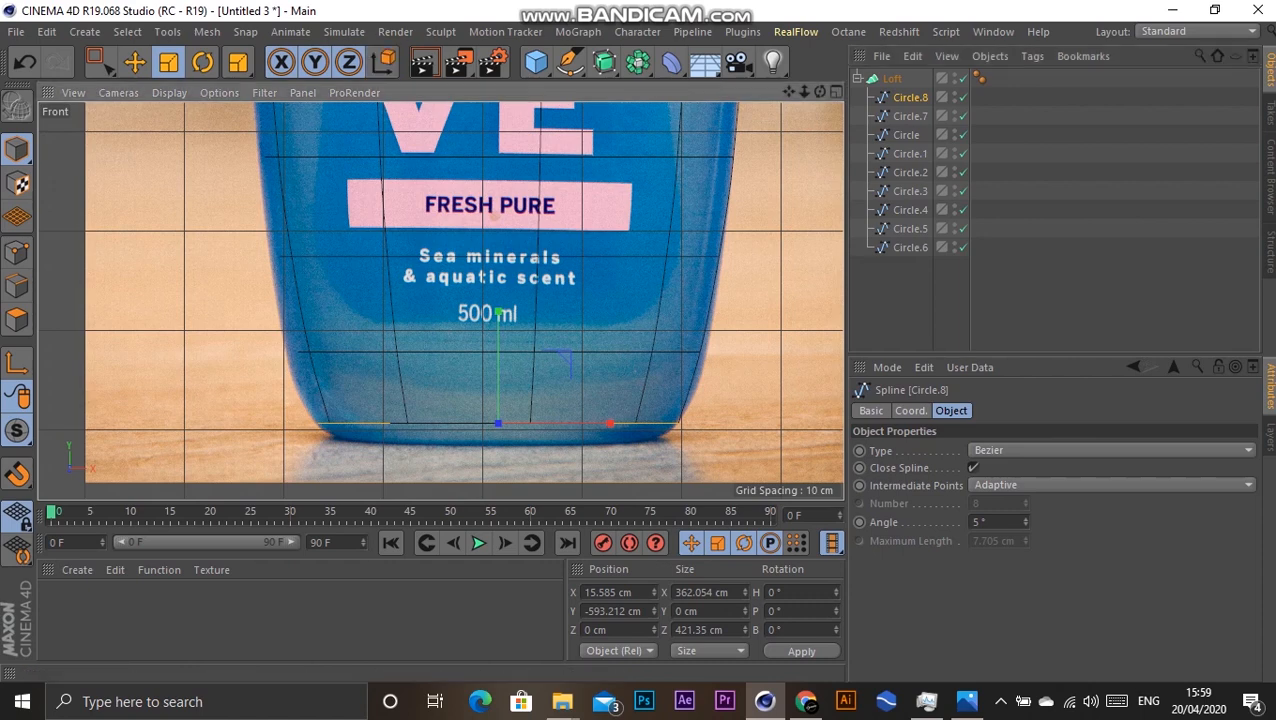
key(e)
drag(498, 370, 498, 389)
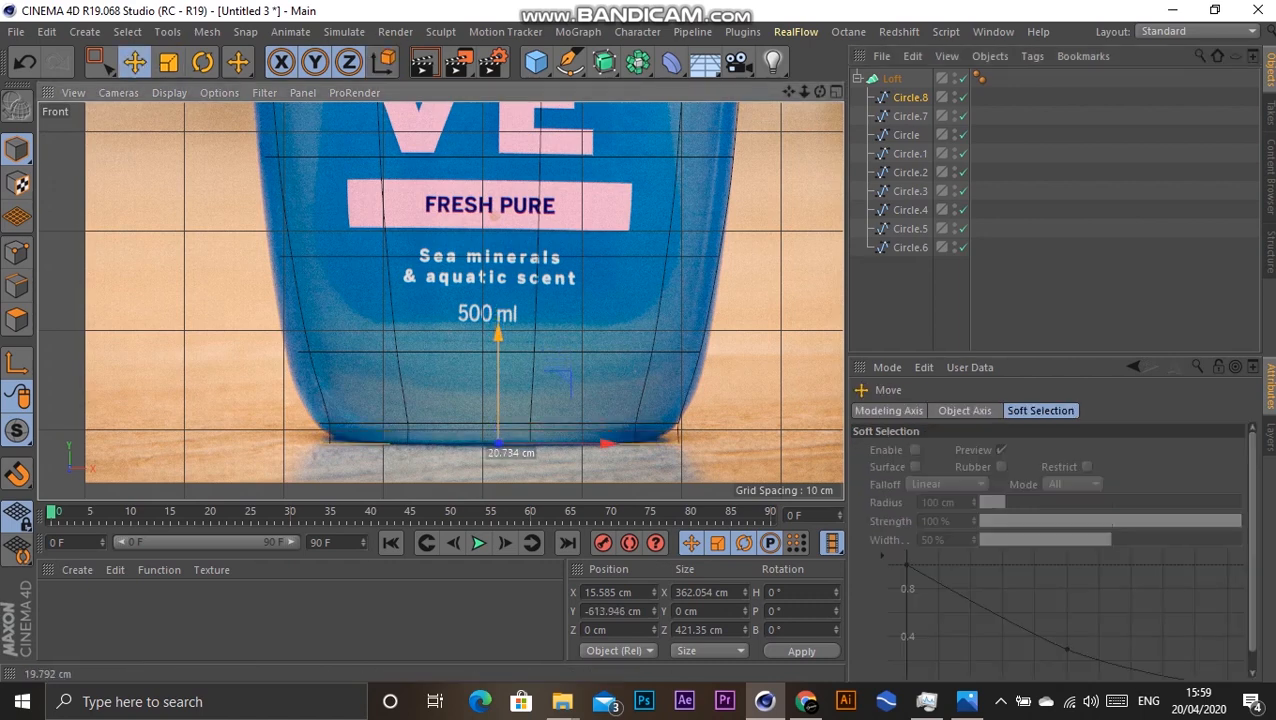
key(r)
key(t)
drag(609, 443, 547, 444)
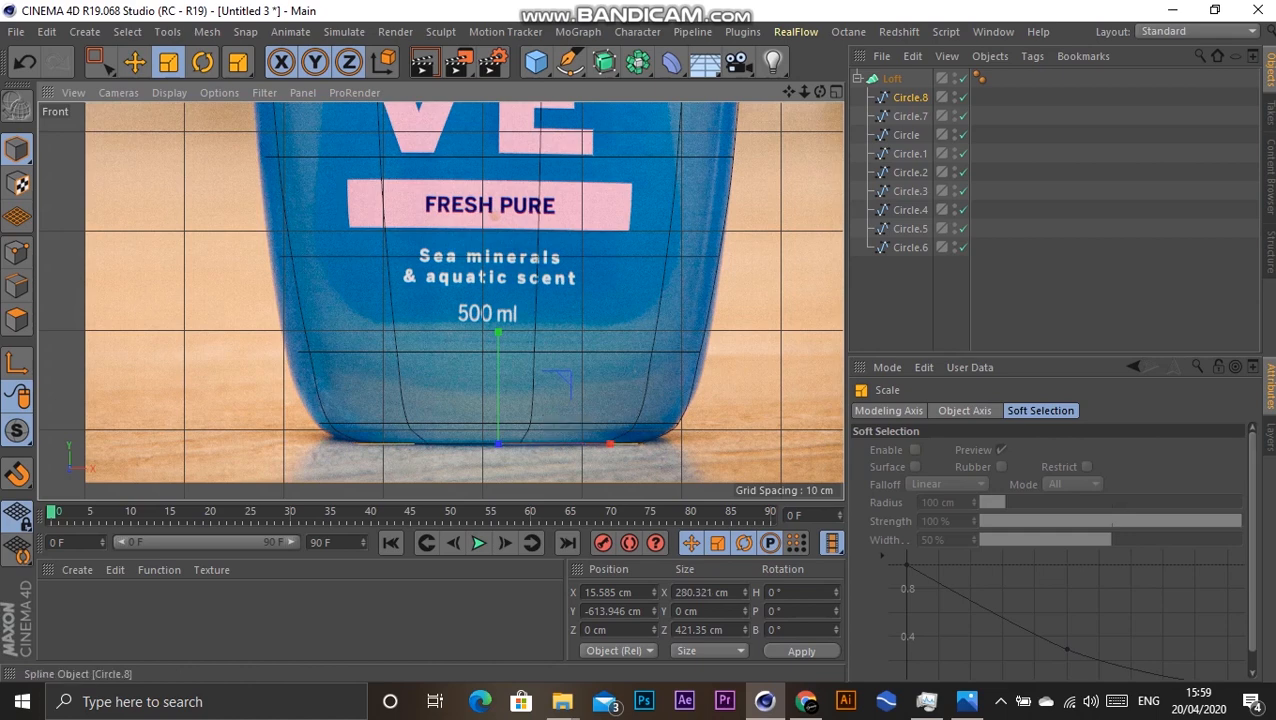
Step: Duplicate Circle.8, raise the copy to about Y -596 cm and narrow it to about 237 cm in X
key(ctrl+c)
key(ctrl+v)
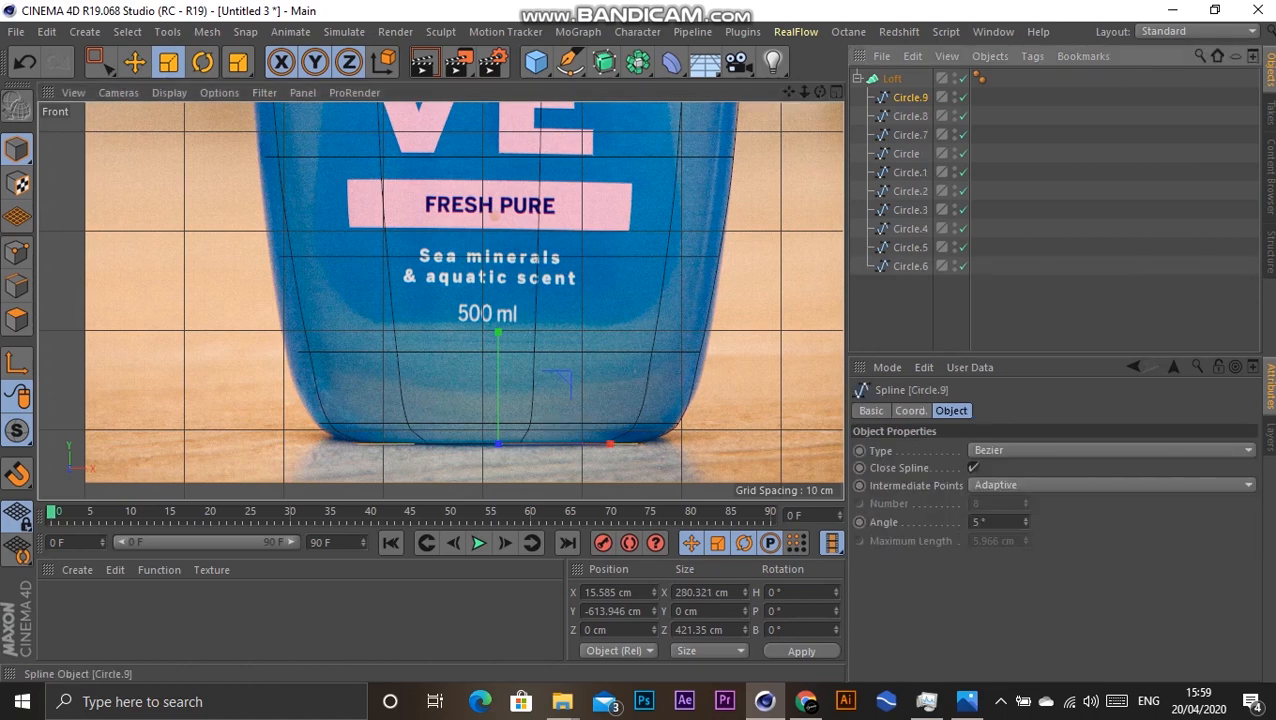
key(e)
drag(498, 338, 498, 320)
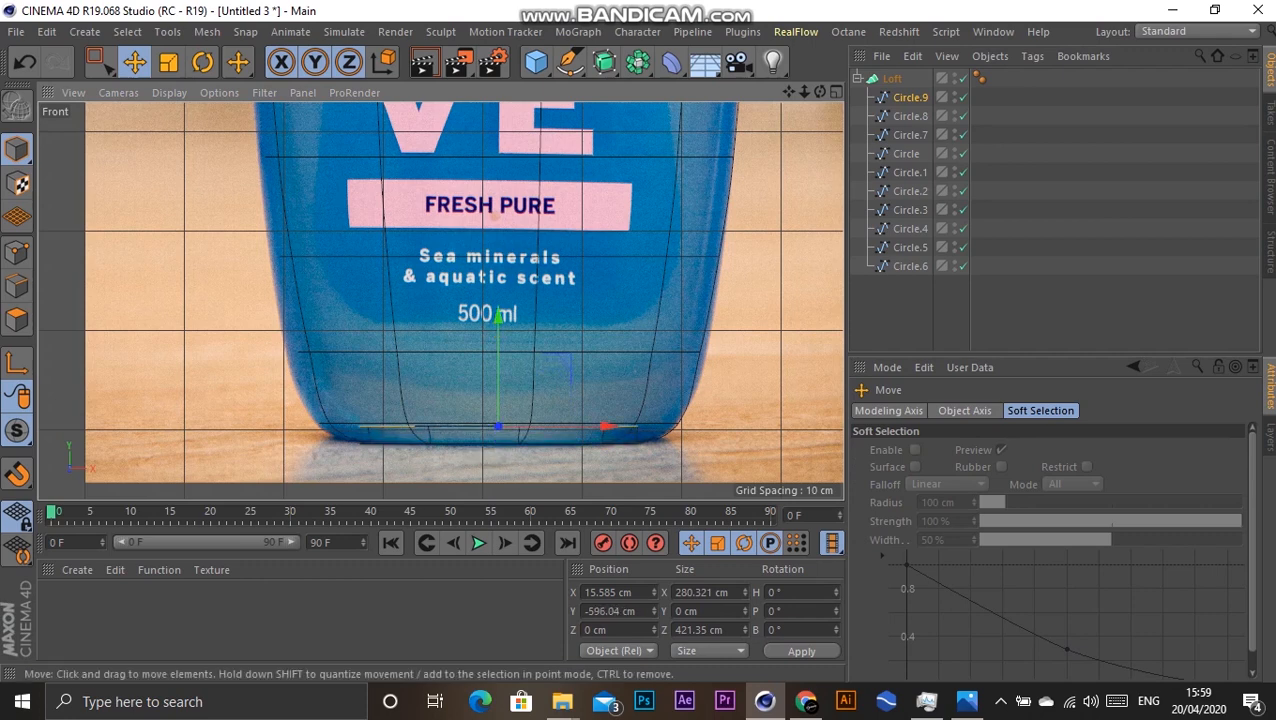
key(t)
drag(609, 426, 584, 427)
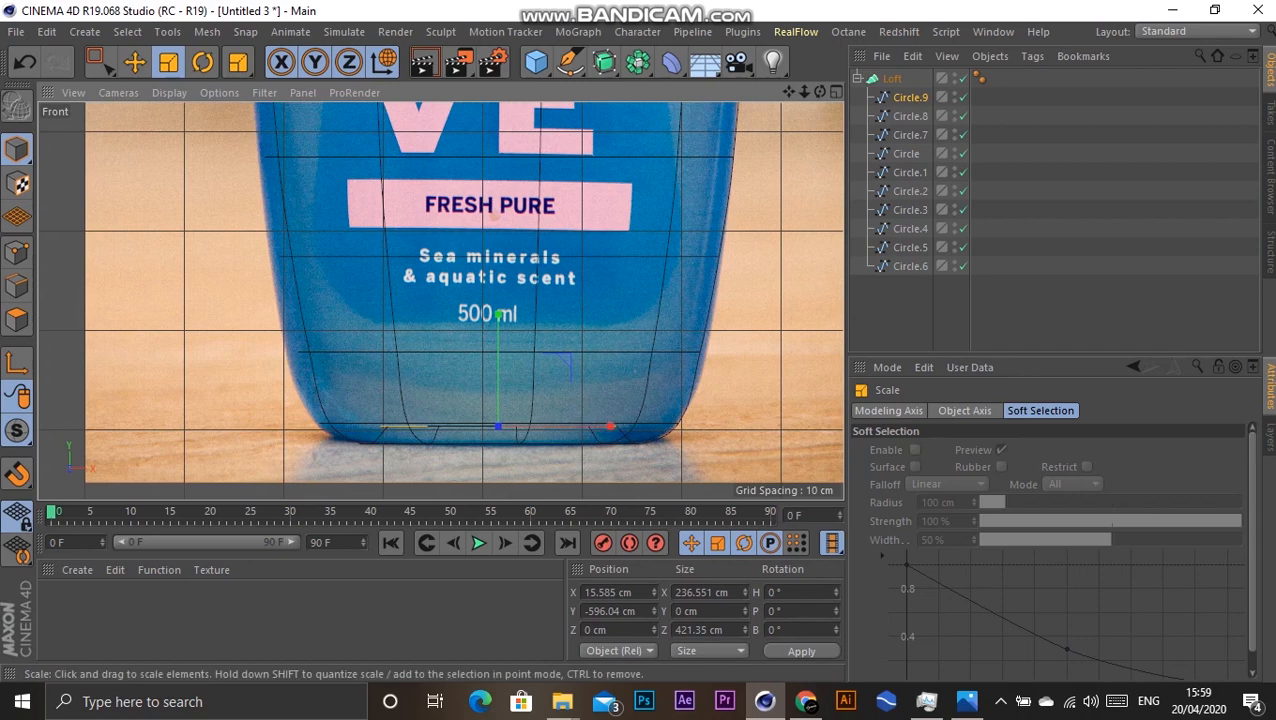
Step: Fine-tune the X widths against the bottle's outline: Circle to about 412 cm and Circle.1 to about 447 cm
click(910, 135)
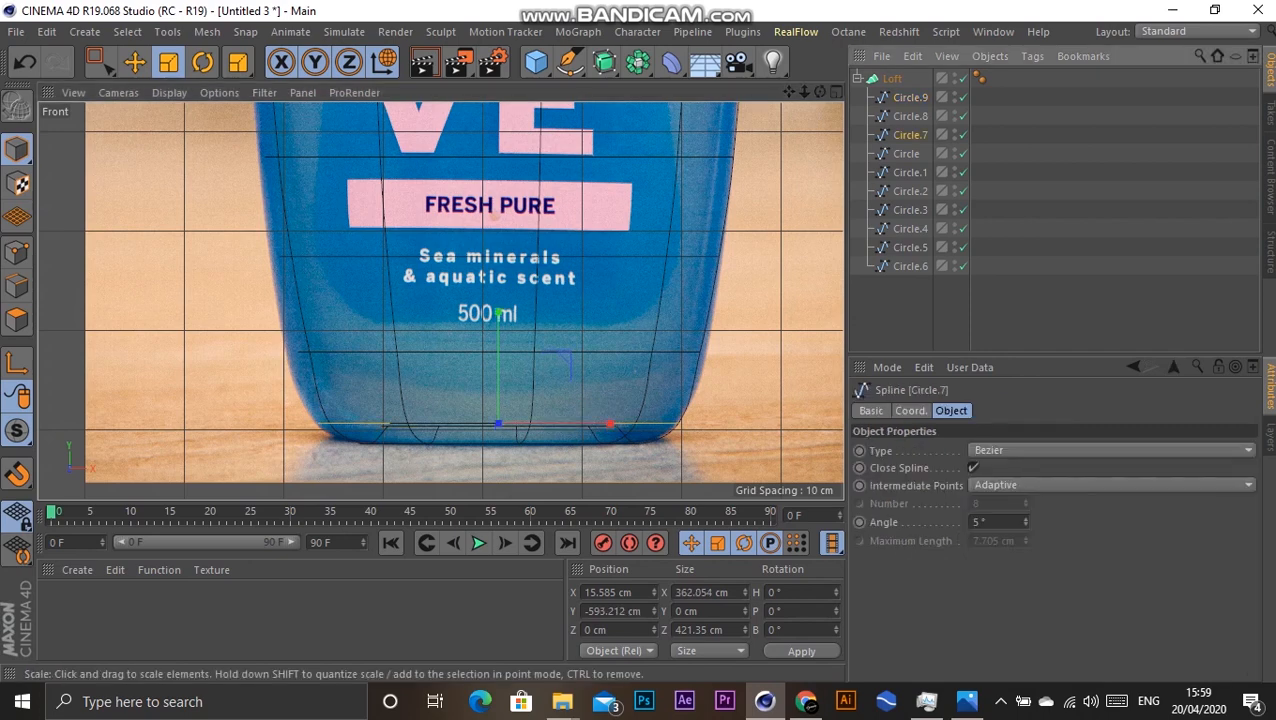
click(566, 353)
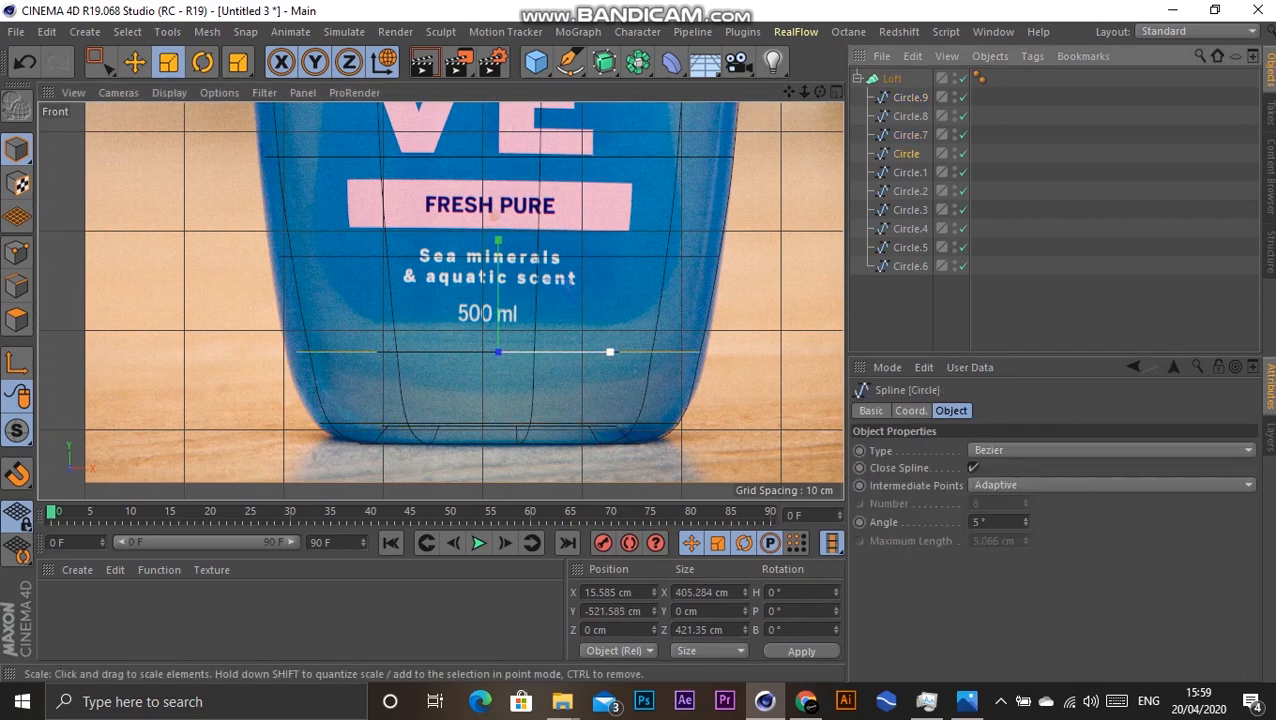
drag(610, 352, 617, 352)
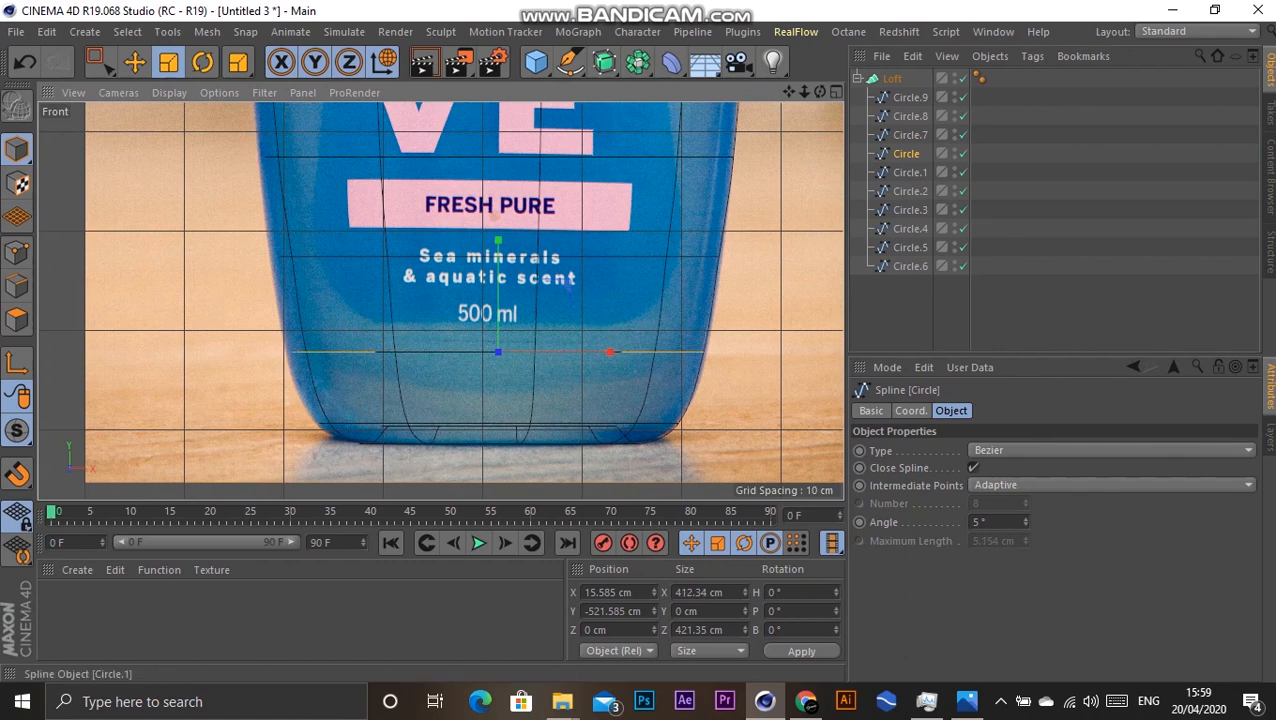
click(566, 257)
drag(610, 257, 597, 257)
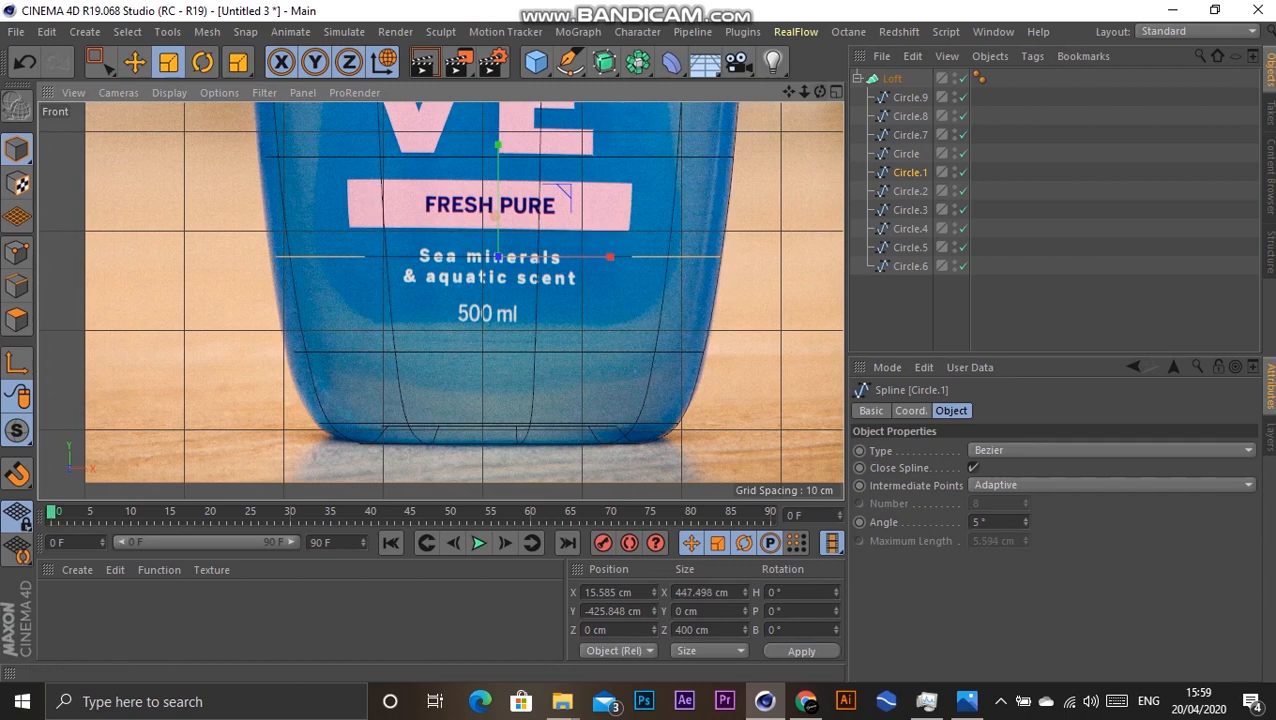
Step: Narrow Circle.6 to about 191 cm in Z against the side photo in the Right view
key(F5)
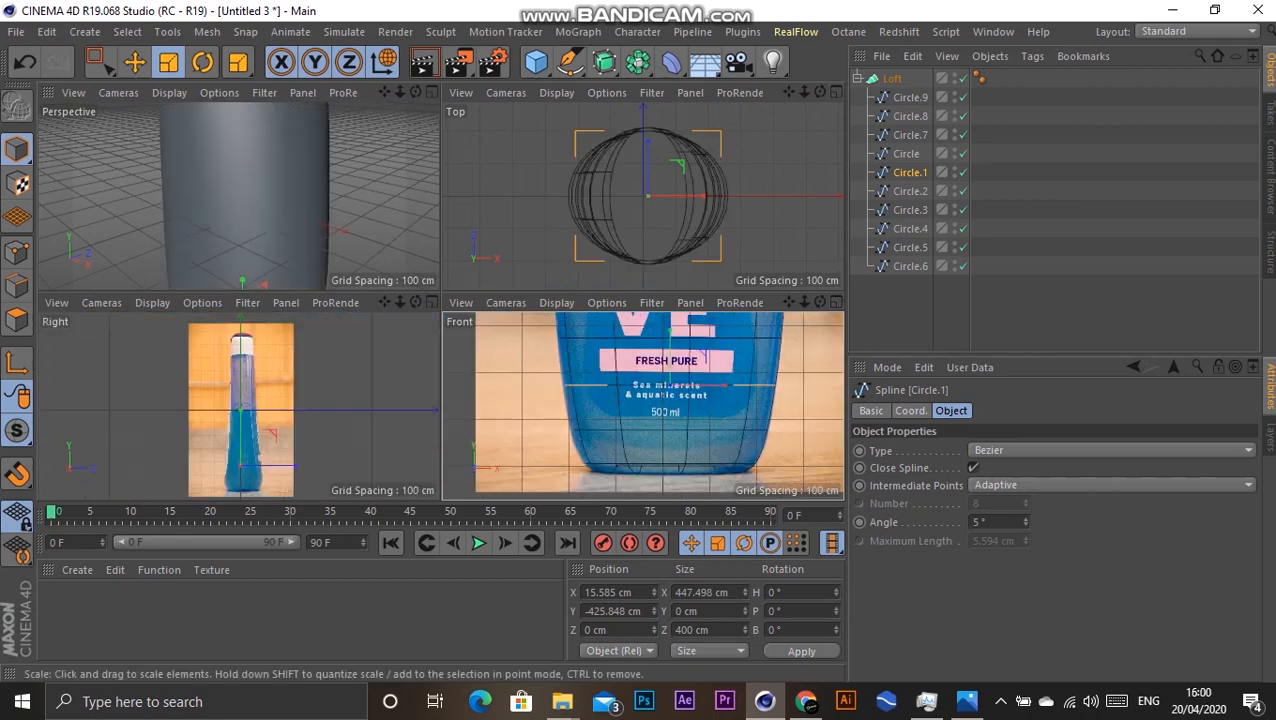
key(F1)
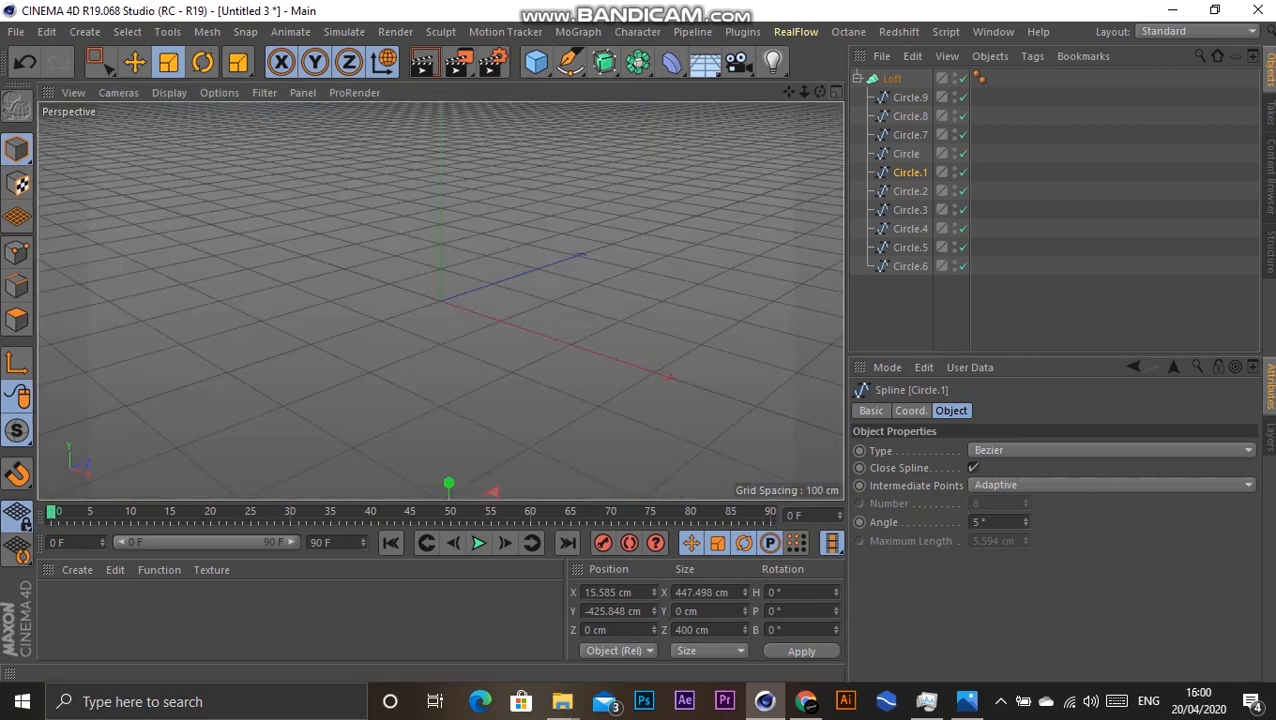
scroll(441, 300, down, 5)
alt+drag(441, 300, 560, 240)
key(F5)
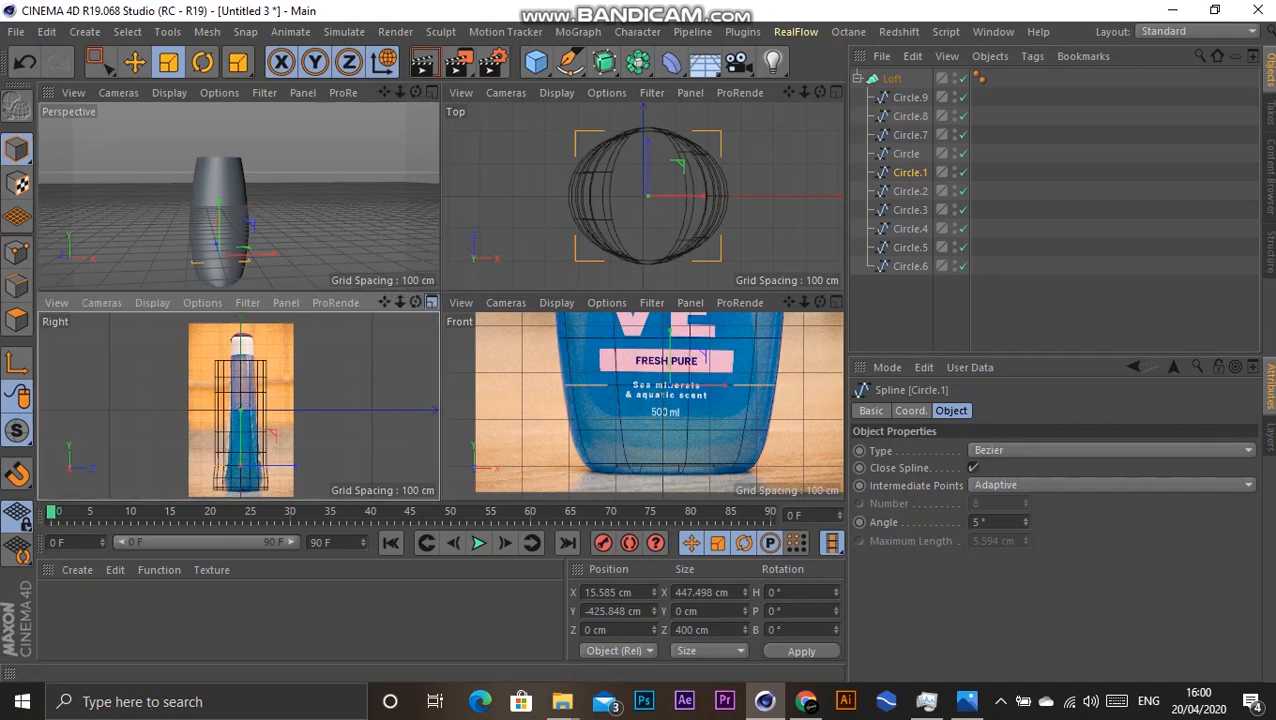
key(F3)
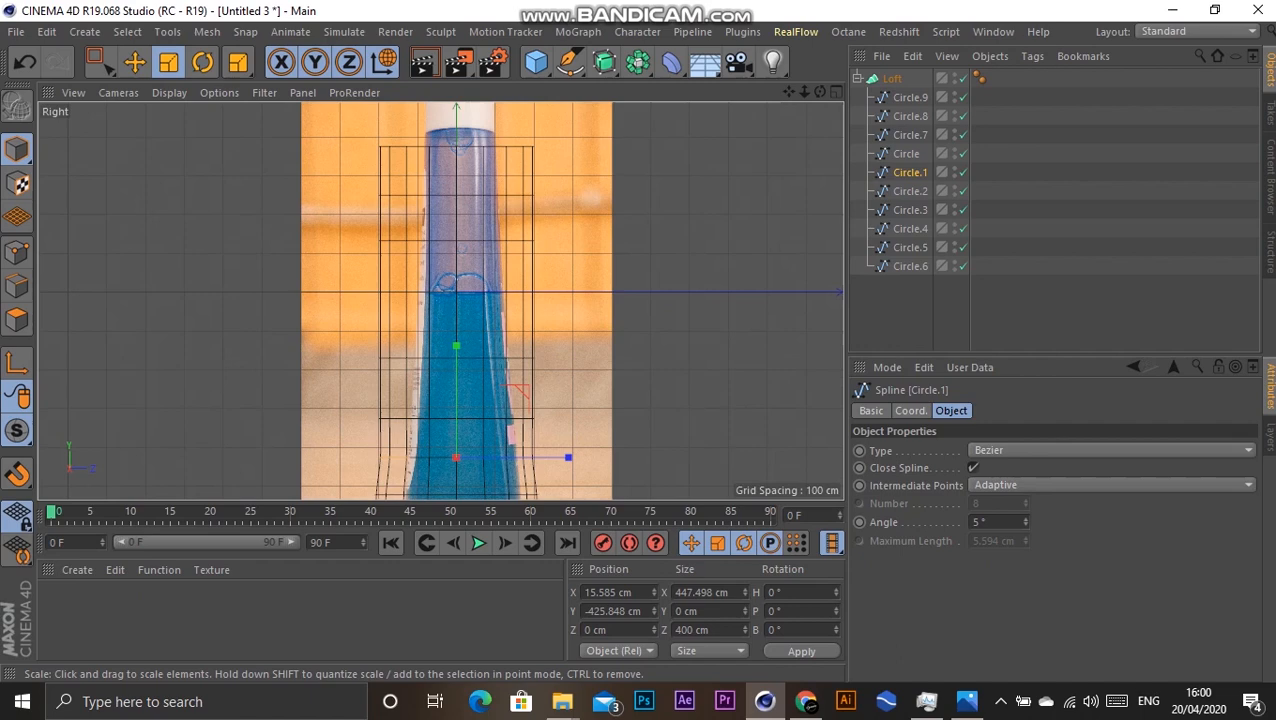
click(908, 97)
drag(788, 91, 793, 0)
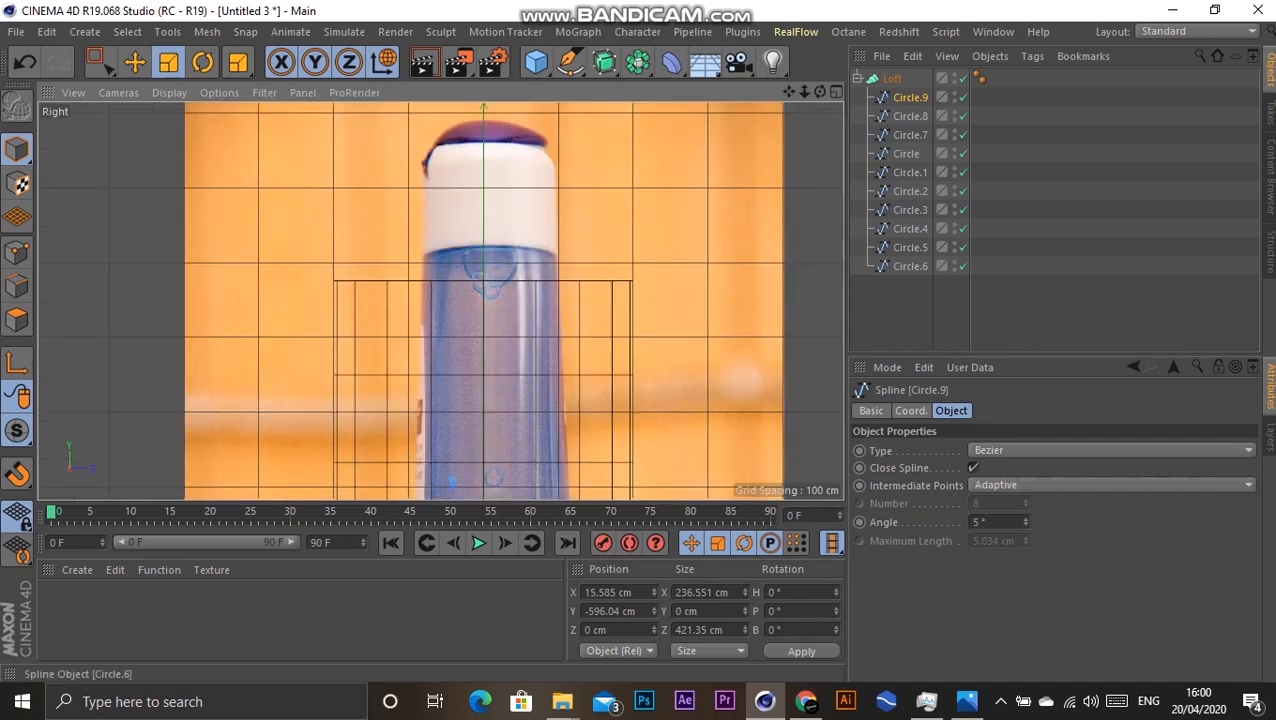
click(910, 266)
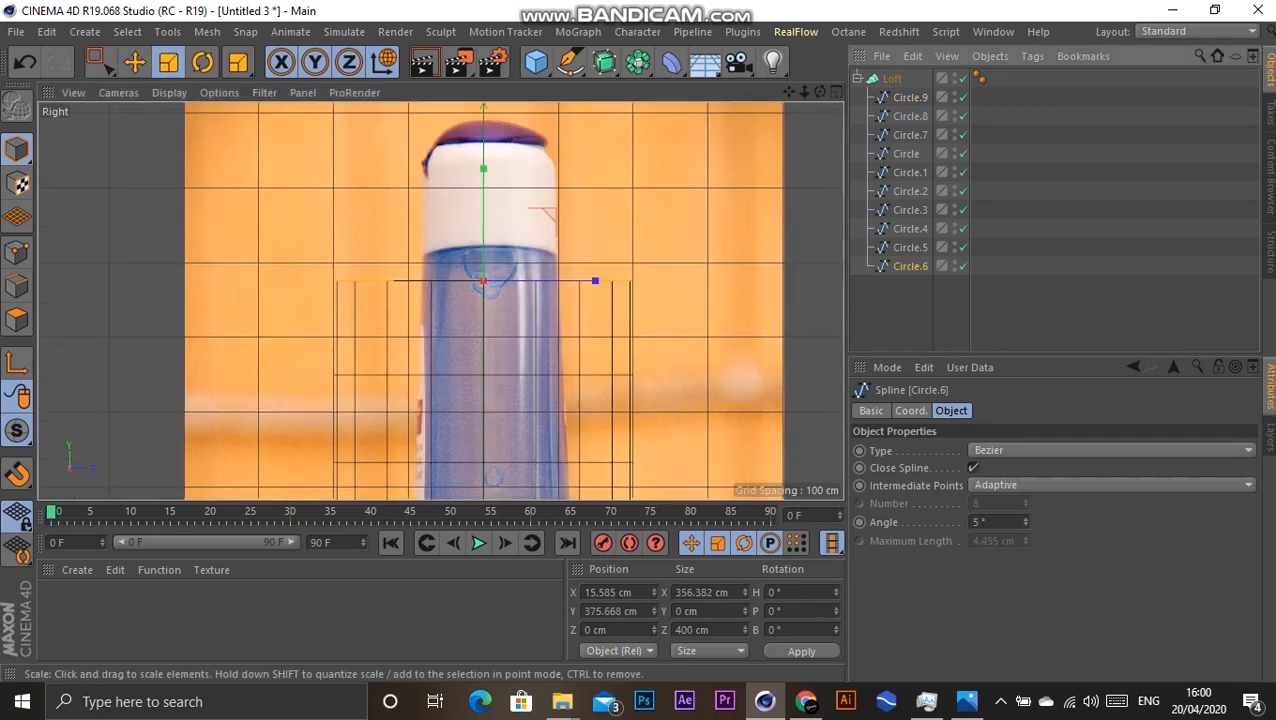
drag(595, 281, 525, 281)
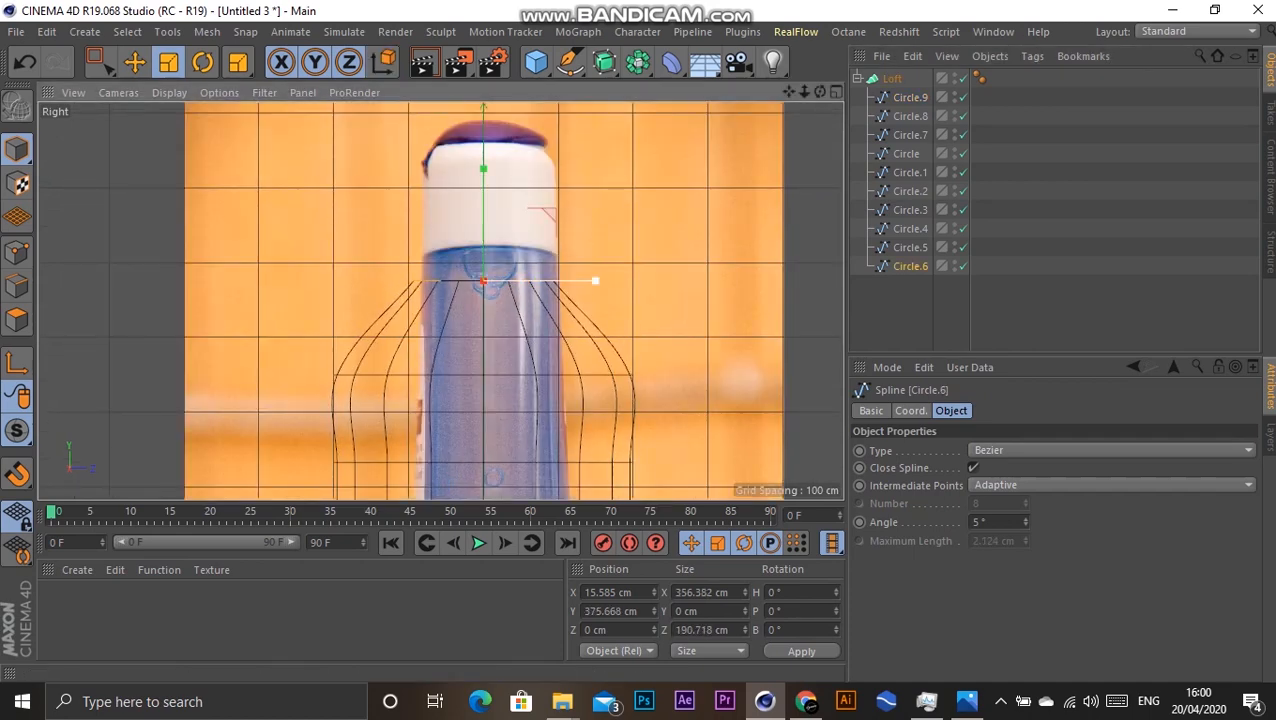
Step: Raise Circle.6 to about Y 403 cm and narrow it to about 185 cm in Z
key(e)
drag(484, 170, 484, 149)
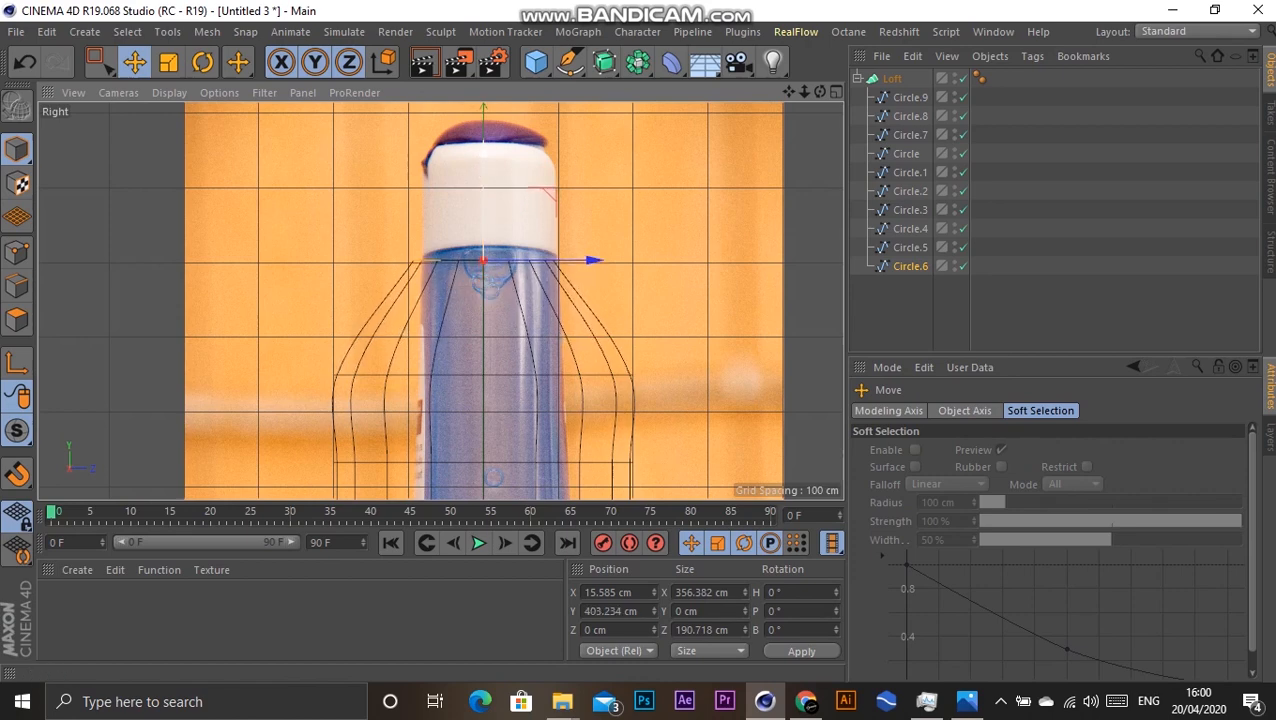
key(t)
drag(595, 260, 540, 260)
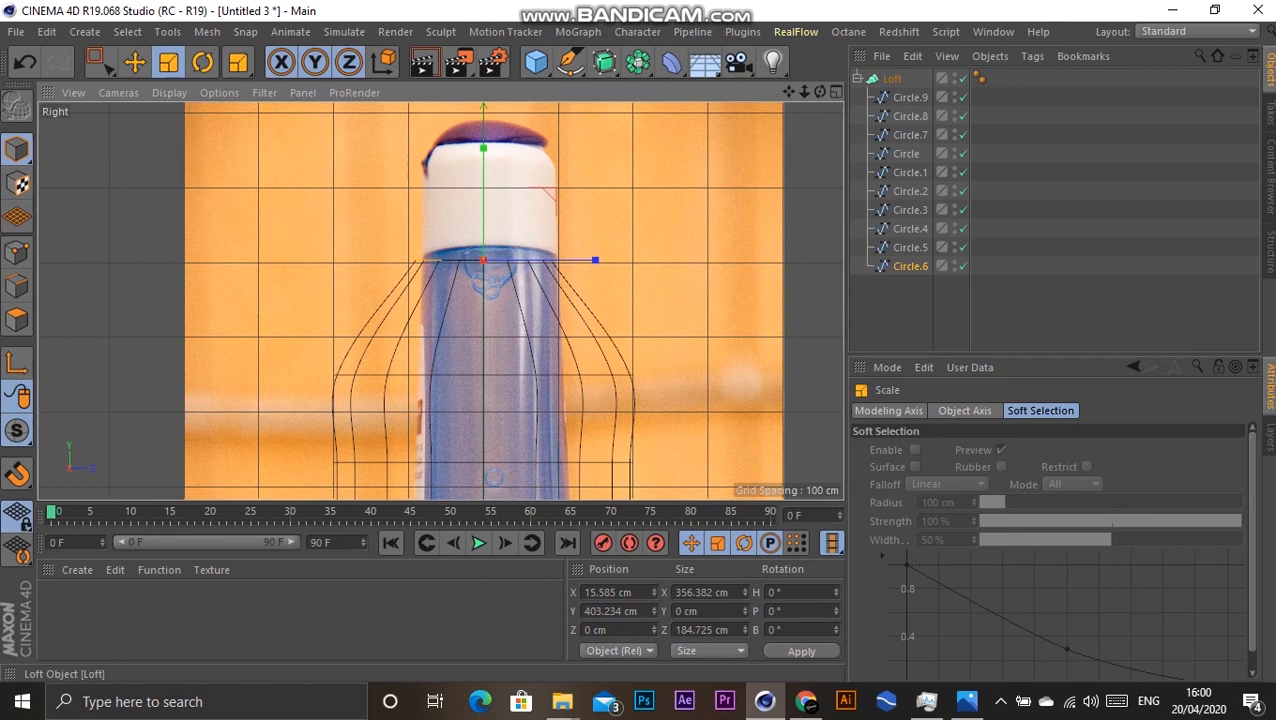
Step: Narrow Circle.4 in Z to follow the side photo and reduce Circle.5 to about 204 cm in Z
click(910, 116)
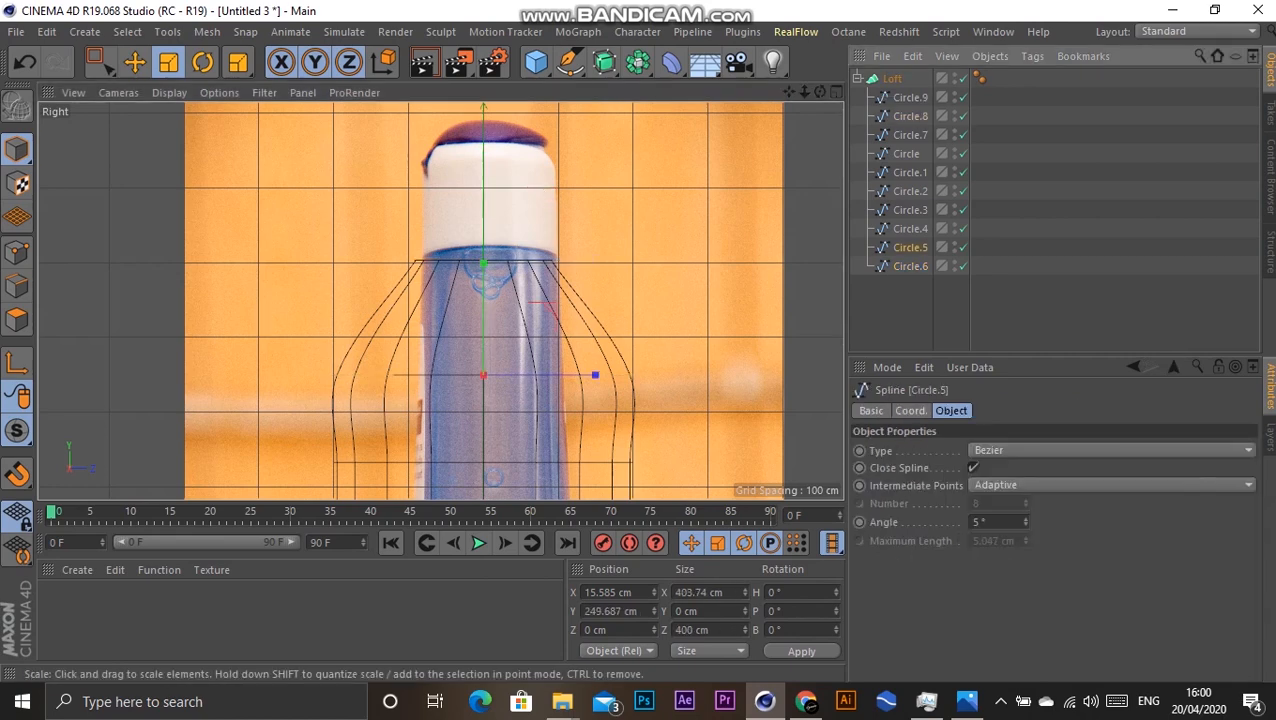
drag(541, 375, 531, 375)
alt+middle_drag(441, 301, 480, 135)
click(910, 229)
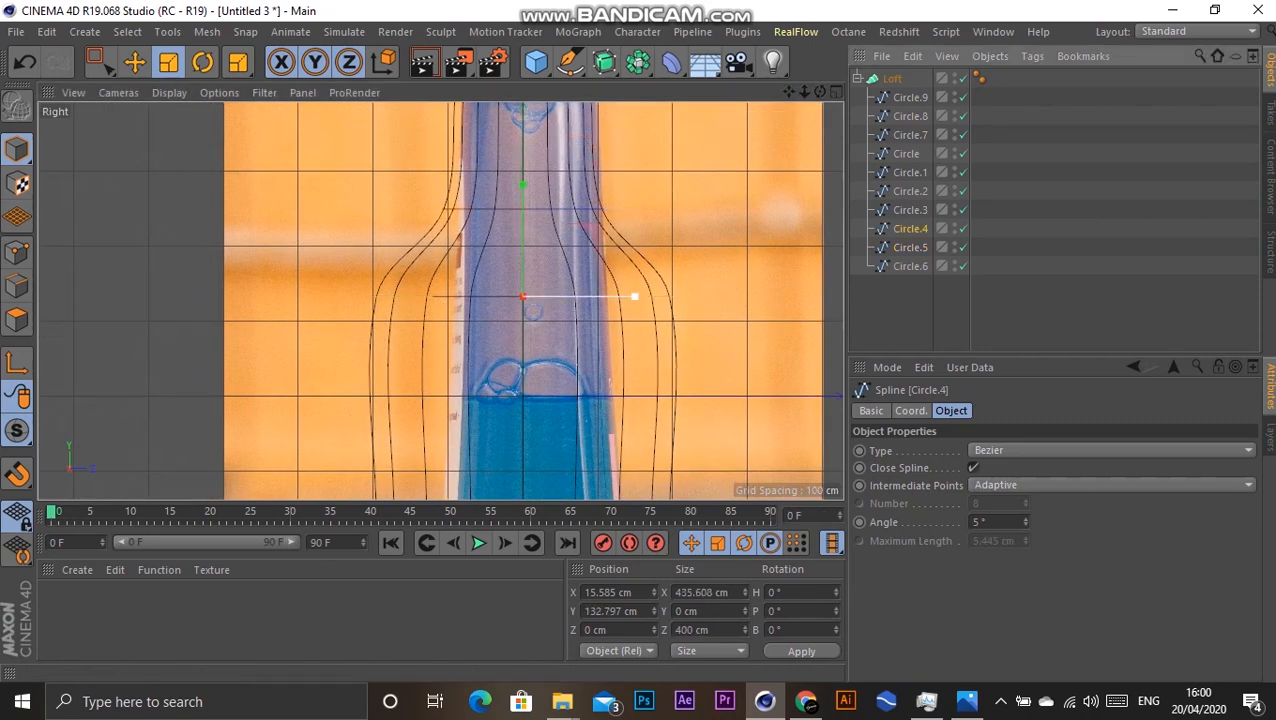
drag(634, 296, 584, 296)
click(910, 247)
drag(634, 209, 597, 209)
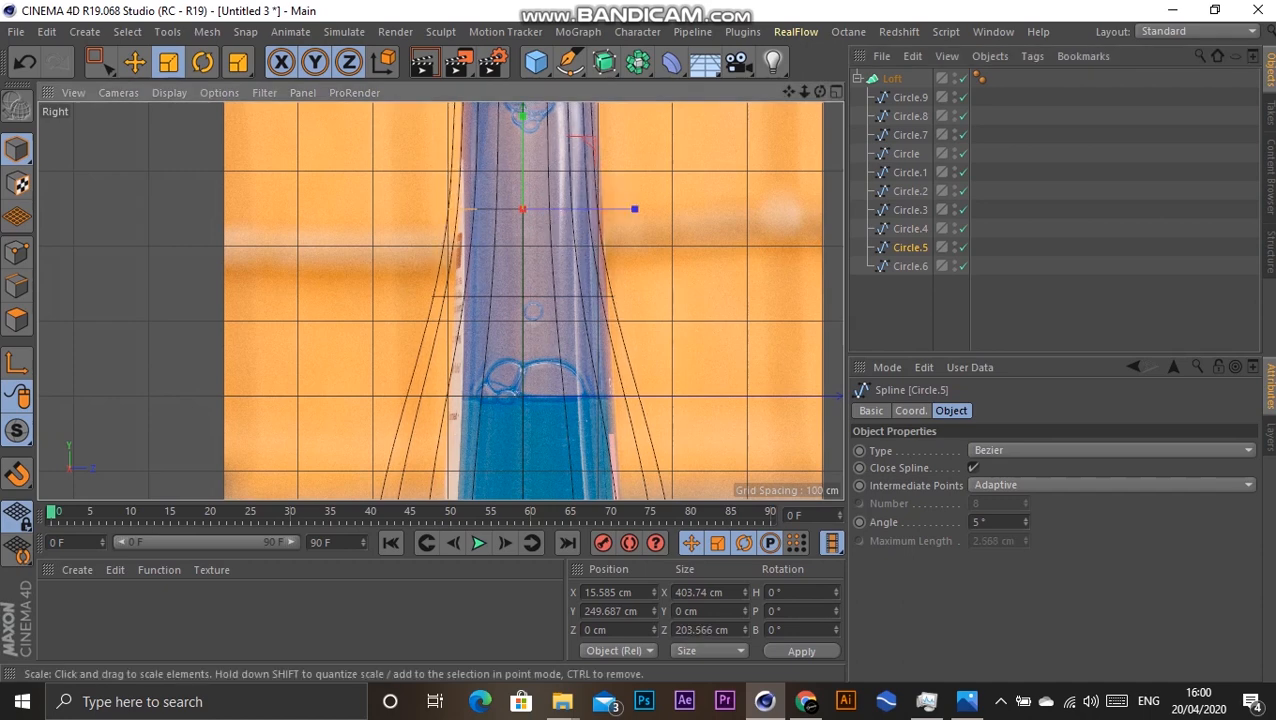
Step: Narrow Circle.3 to about 288 cm in Z and narrow Circle.4 in Z to follow the side photo in the Right view
click(590, 296)
click(910, 210)
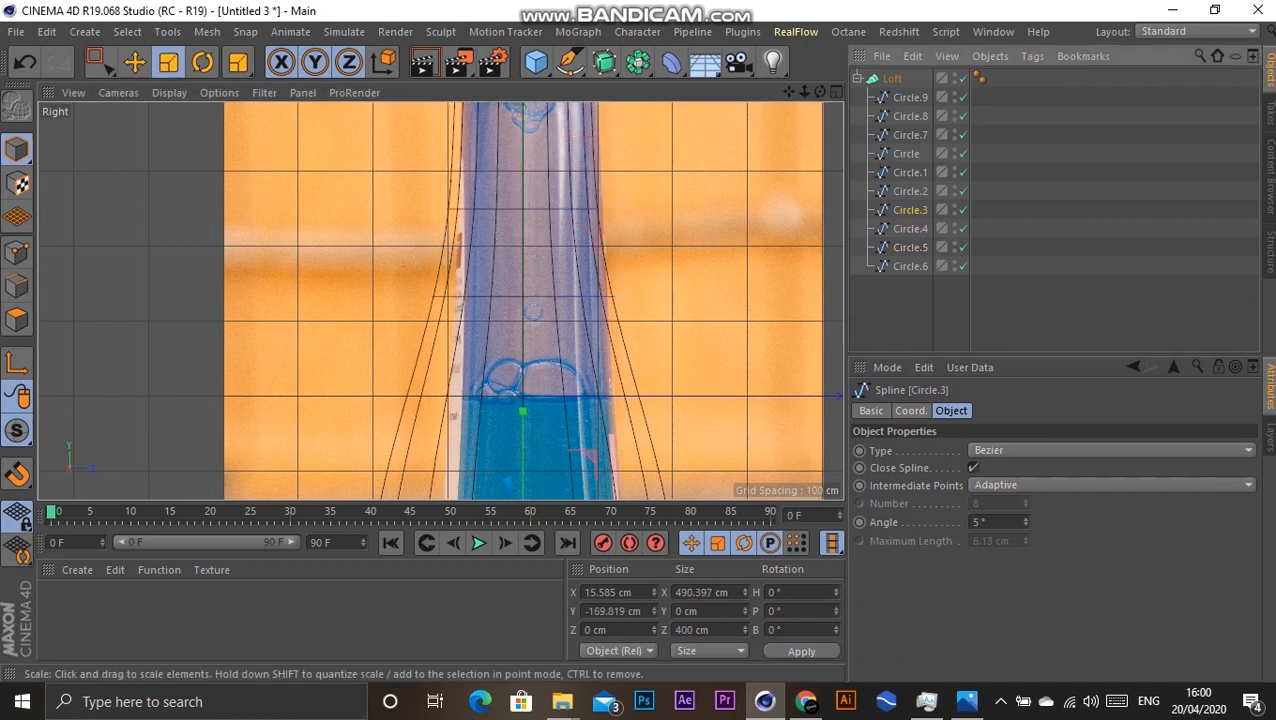
drag(789, 92, 810, 0)
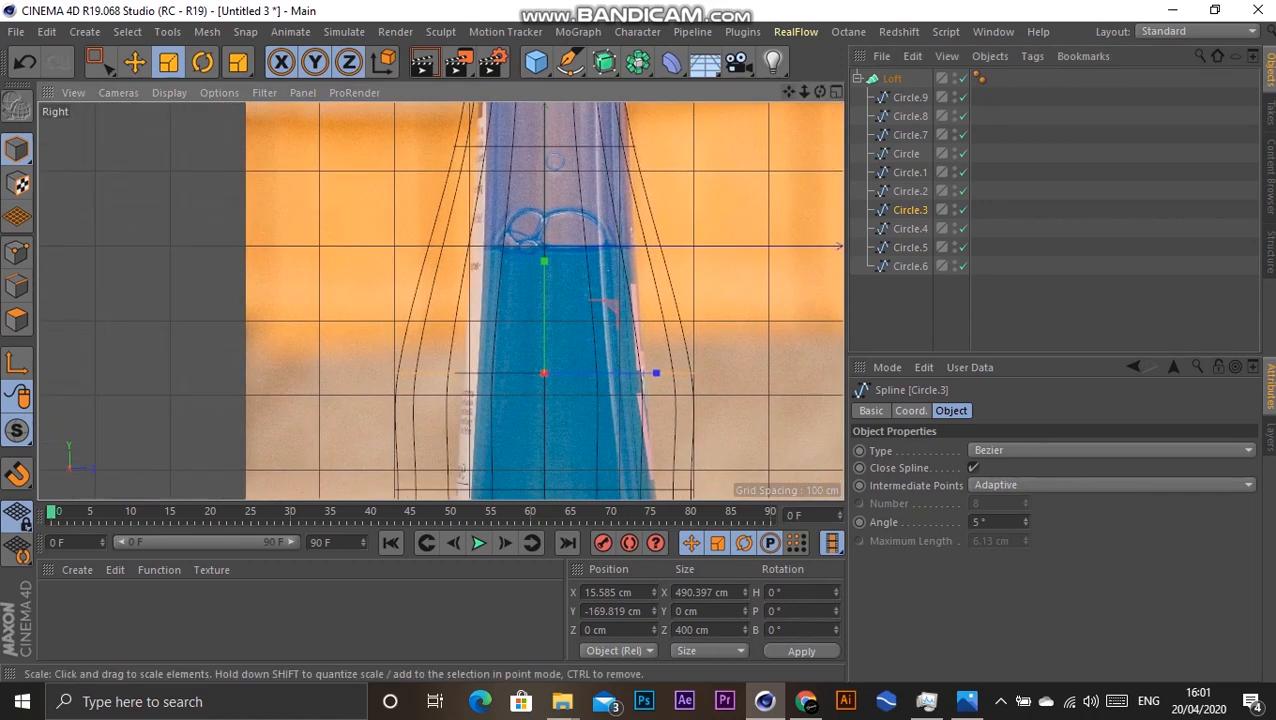
drag(656, 373, 605, 373)
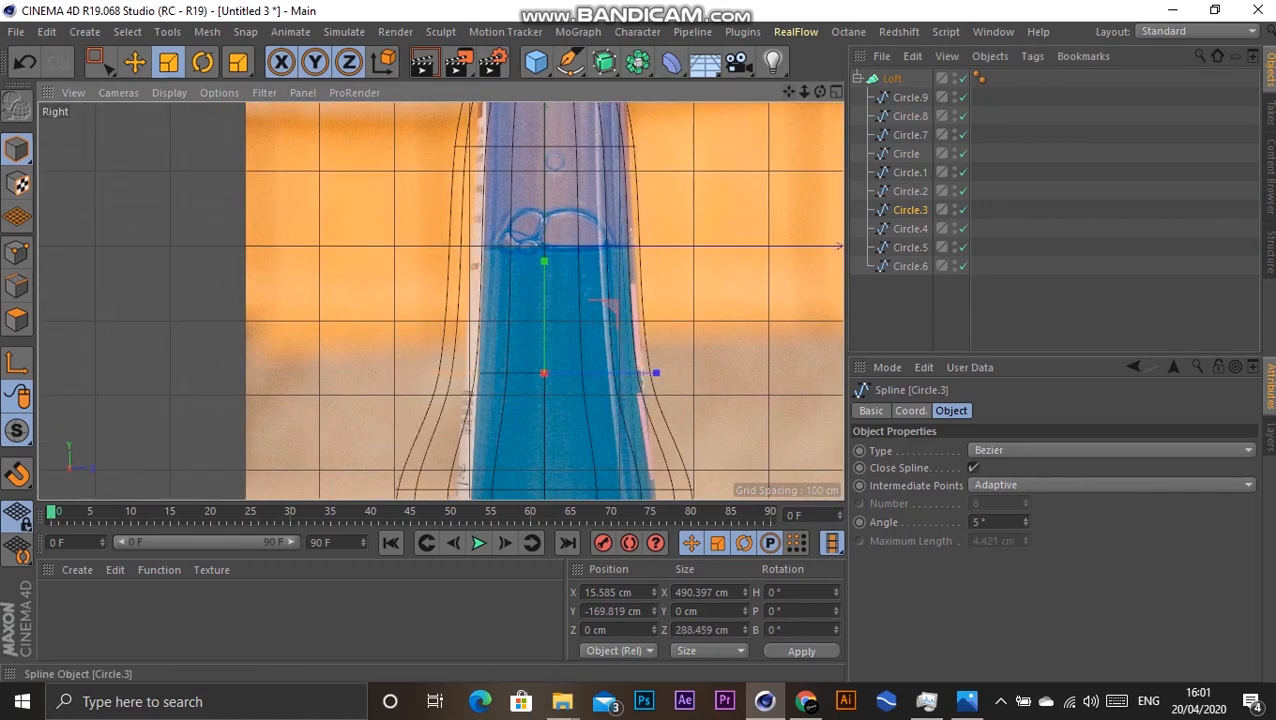
click(910, 191)
click(910, 229)
drag(656, 147, 616, 147)
Step: Narrow Circle.2 and Circle.3 in Z against the bottle's side outline
click(910, 210)
click(910, 191)
drag(789, 92, 781, 0)
drag(648, 339, 601, 339)
click(910, 210)
drag(648, 222, 597, 222)
Step: Narrow Circle.1, Circle and Circle.7 in Z to match the lower part of the bottle in the side photo
click(910, 191)
click(910, 172)
drag(647, 413, 615, 413)
drag(789, 92, 789, 0)
click(906, 153)
drag(648, 344, 584, 344)
click(910, 134)
mouse_move(650, 398)
mouse_down()
mouse_move(589, 406)
mouse_move(627, 398)
mouse_up()
Step: Refine the Z widths of Circle and Circle.1 by narrowing both further against the side photo
click(910, 97)
ctrl+click(910, 116)
click(910, 134)
click(906, 154)
drag(650, 344, 605, 344)
click(910, 172)
drag(650, 272, 616, 272)
Step: Narrow Circle.2 to about 283 cm in Z to fit the bottle's side outline
click(910, 191)
drag(650, 197, 616, 197)
alt+middle_drag(618, 200, 626, 363)
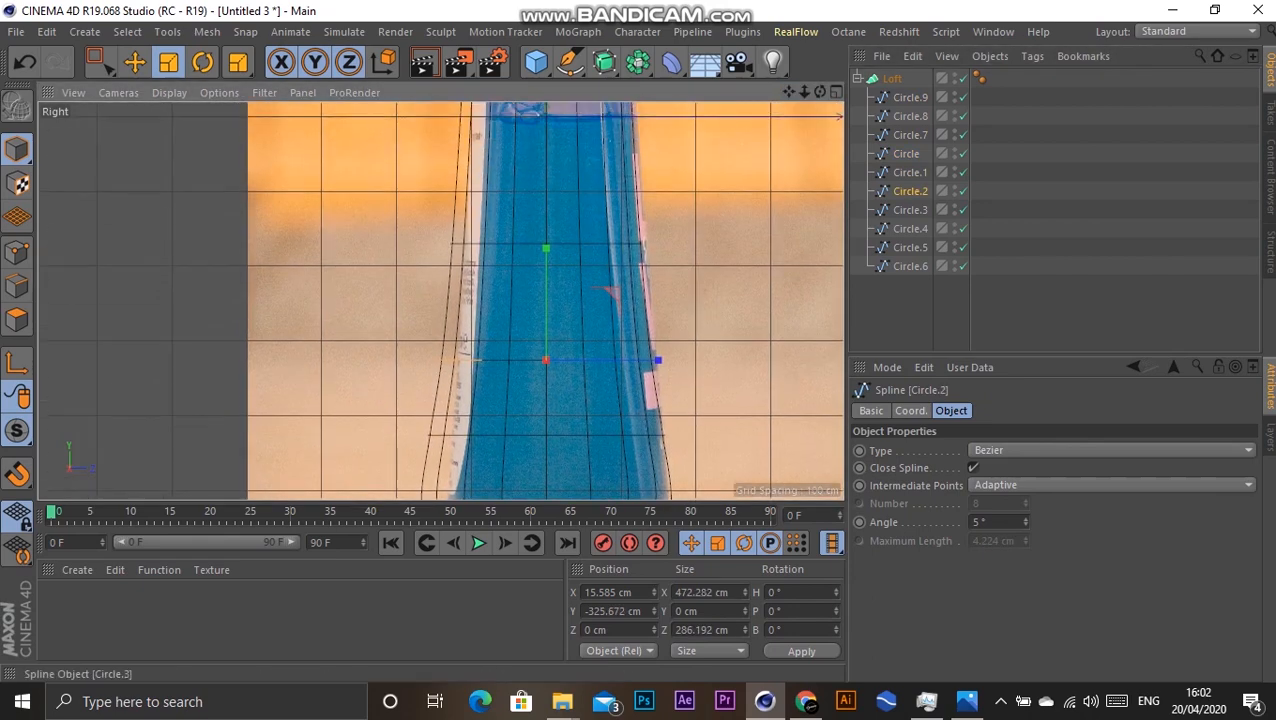
drag(656, 360, 640, 360)
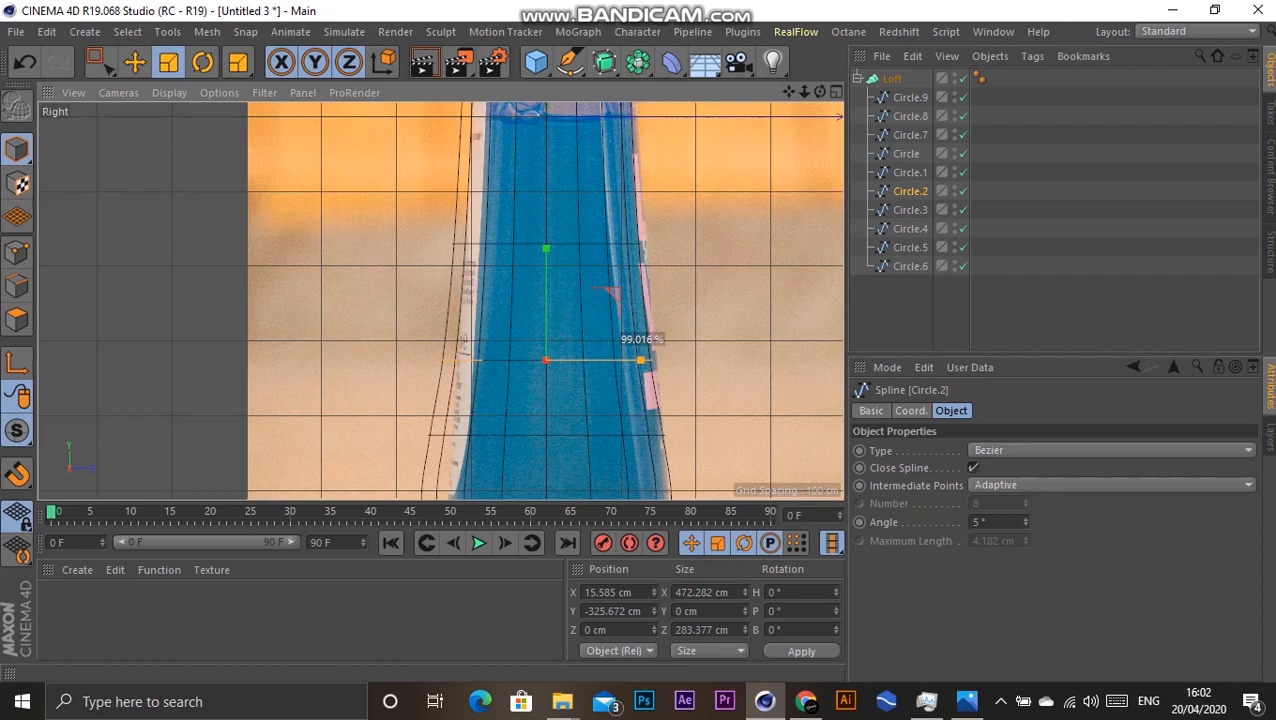
Step: Inspect the lofted bottle body against the Front reference photo and from an angle in the Perspective view
scroll(441, 300, down, 5)
click(836, 92)
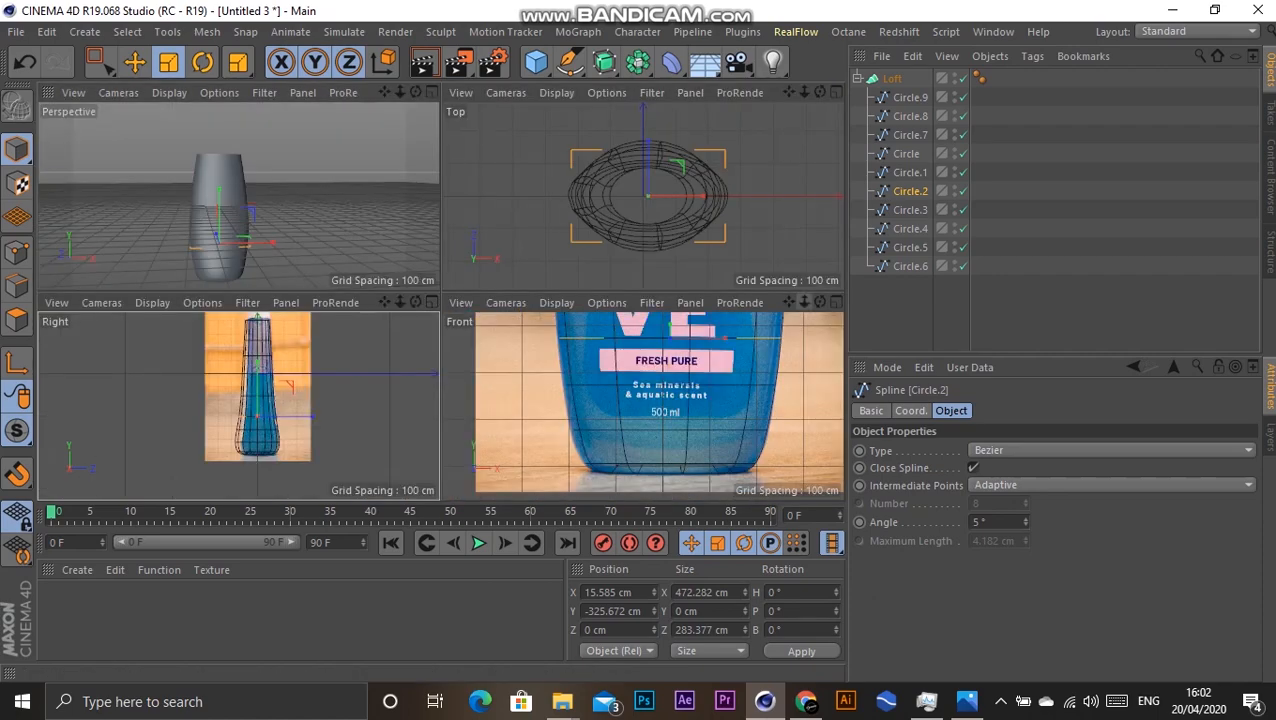
click(836, 302)
drag(804, 92, 815, 262)
click(836, 92)
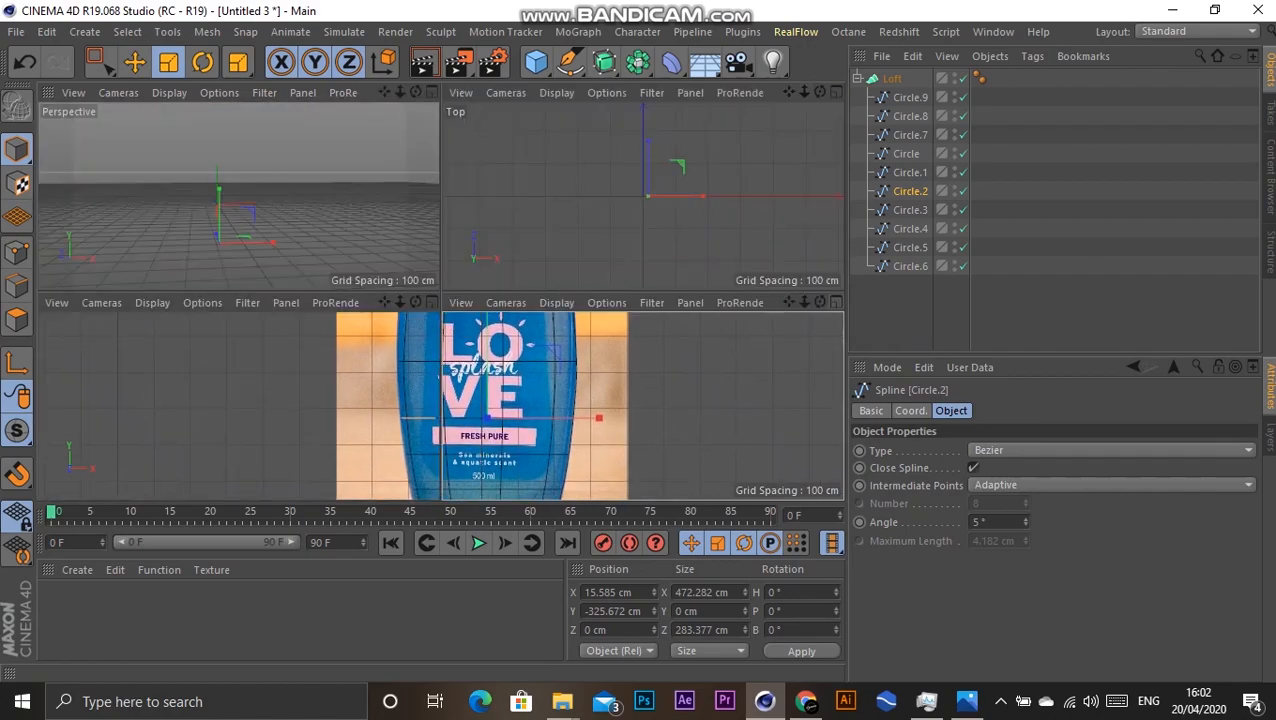
click(433, 92)
alt+drag(356, 298, 475, 280)
scroll(470, 185, up, 5)
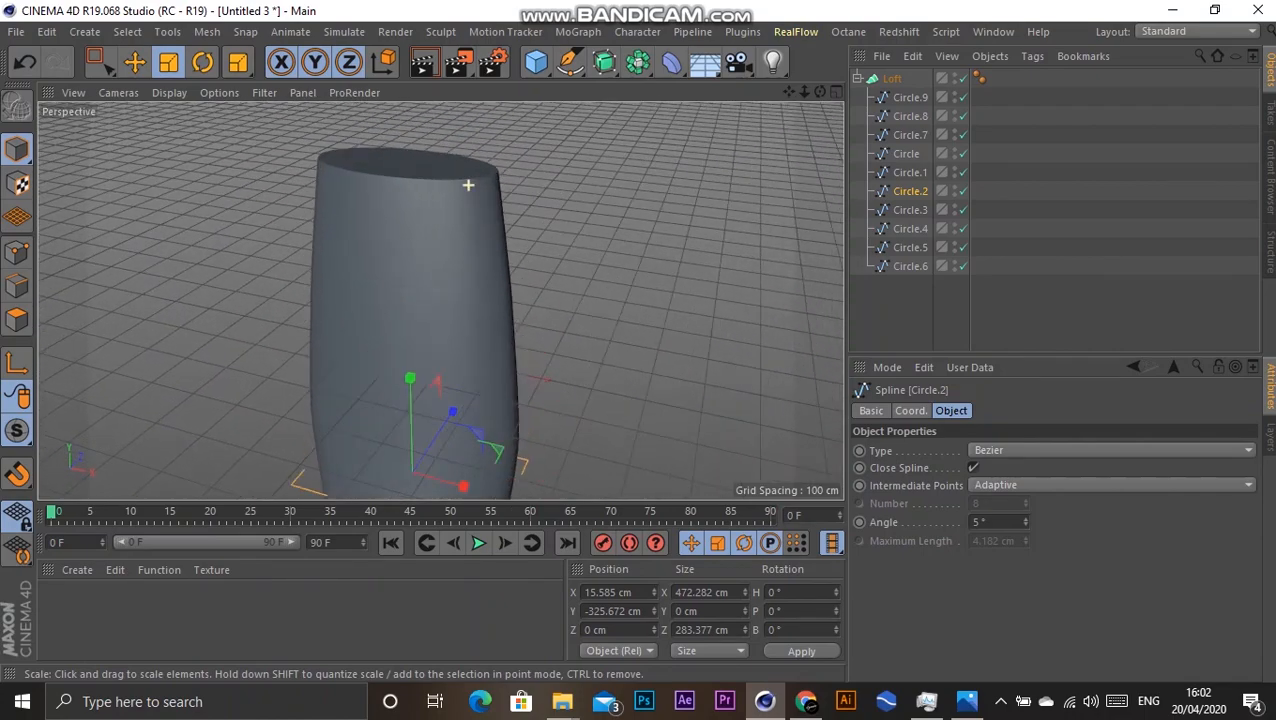
Step: Rename the Loft object as Base
click(892, 78)
click(857, 78)
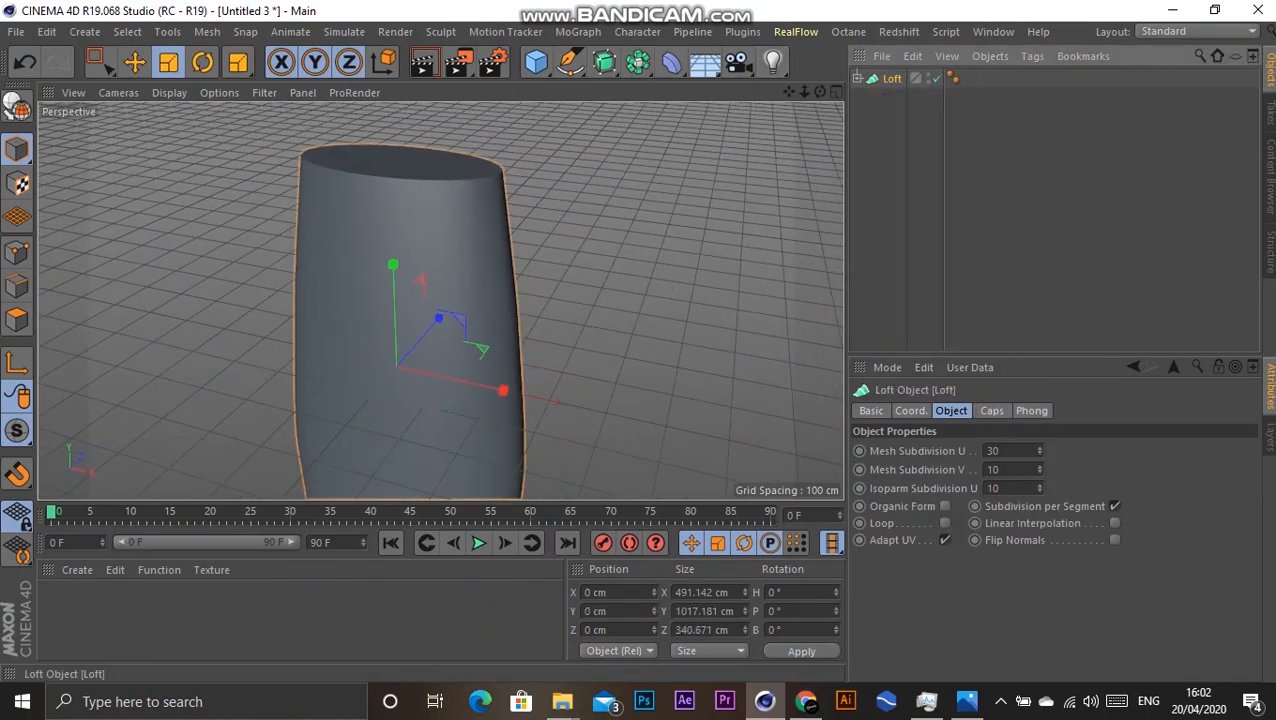
double_click(894, 78)
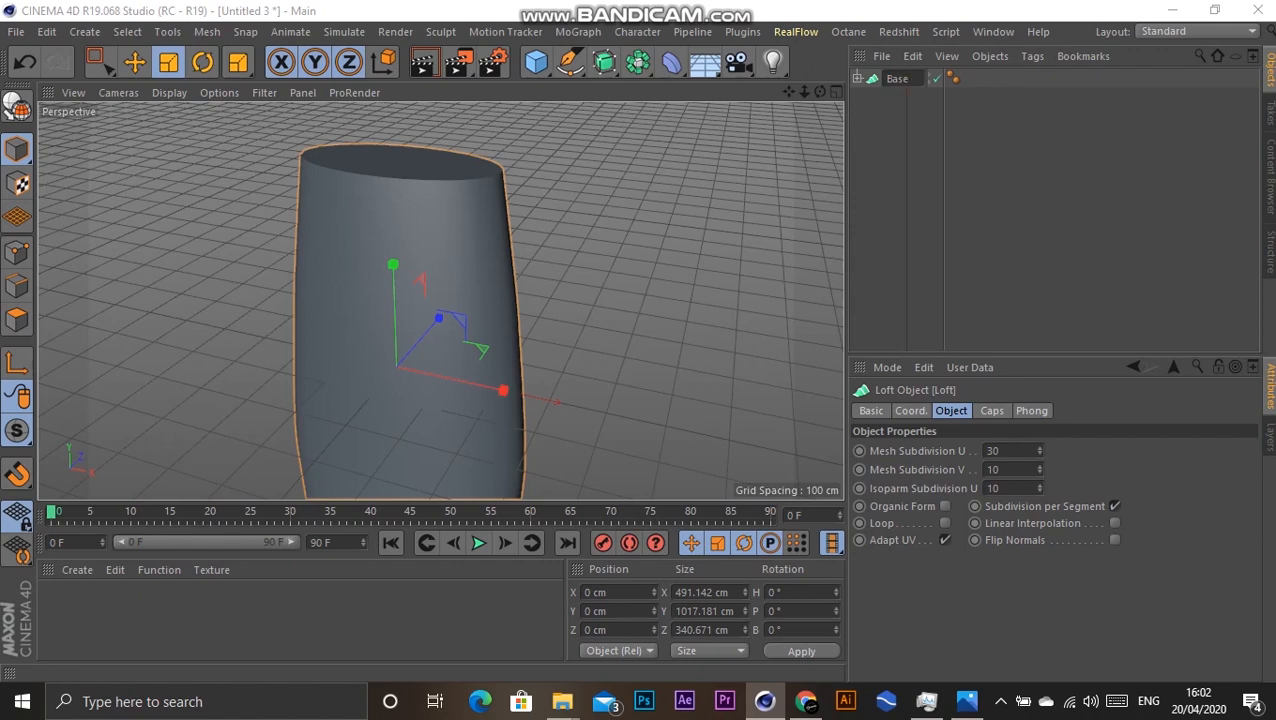
text(Base)
key(Return)
Step: Duplicate the Base loft and rename the copy as Cover
ctrl+drag(893, 78, 896, 98)
double_click(900, 97)
text(Cover)
key(Return)
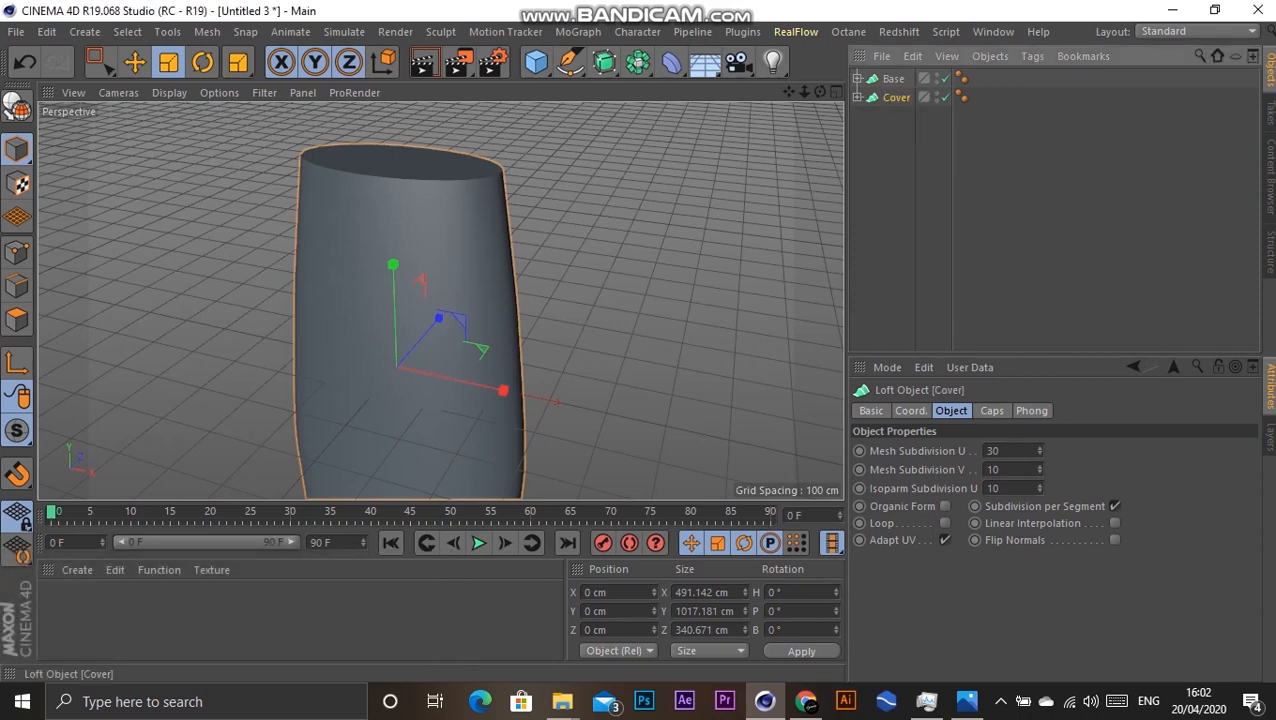
Step: Delete every circle spline from Circle.9 through Circle.5 inside the Cover loft, keeping only Circle.6
click(857, 97)
click(910, 116)
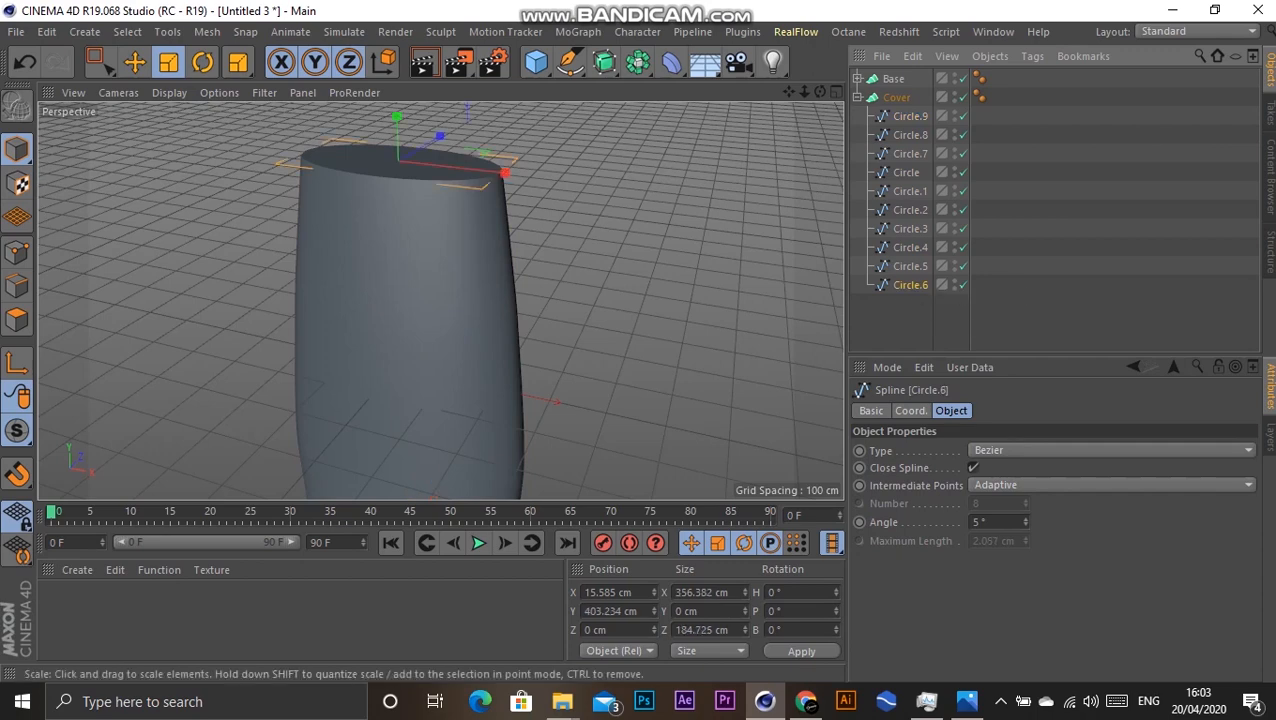
click(910, 266)
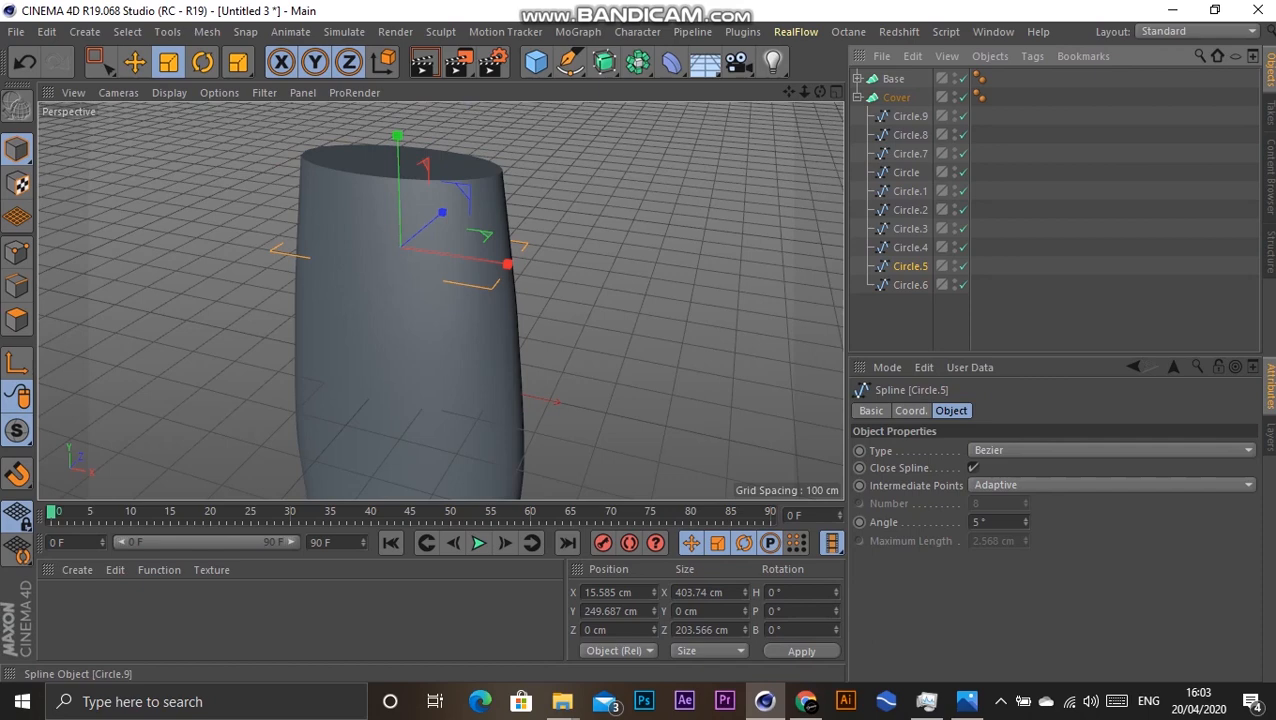
shift+click(910, 116)
key(Delete)
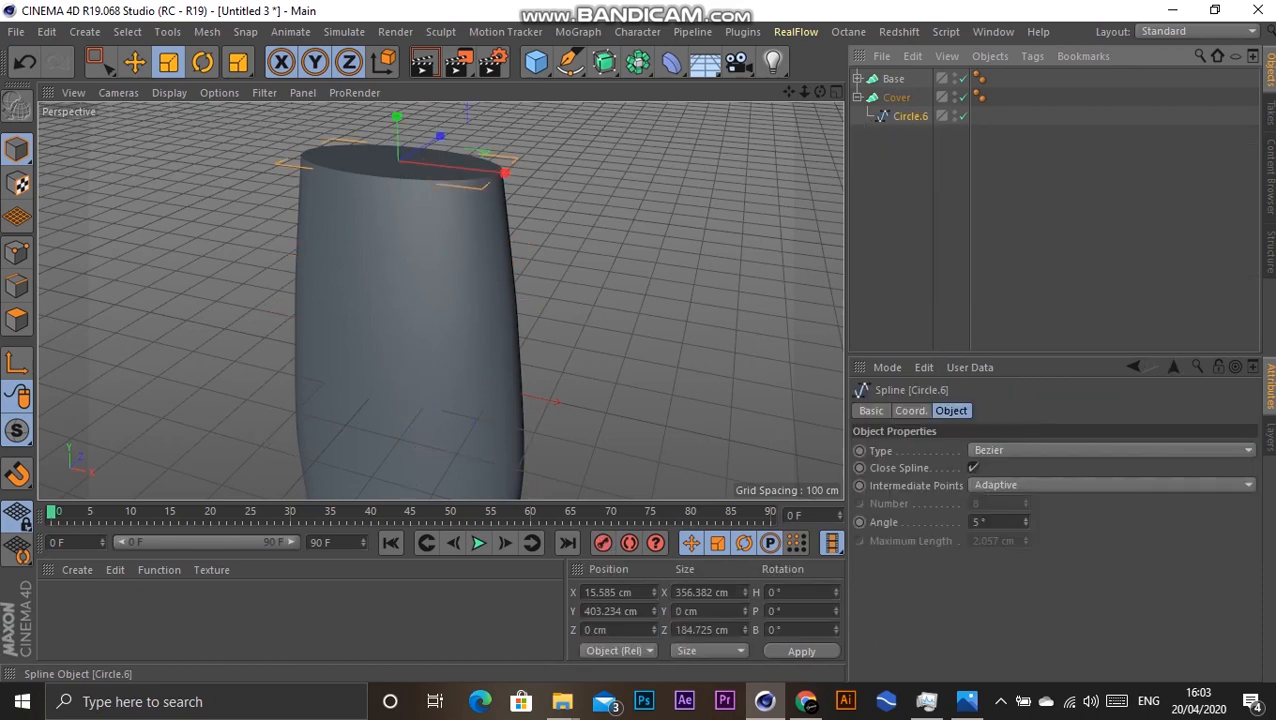
drag(788, 92, 922, 92)
key(Delete)
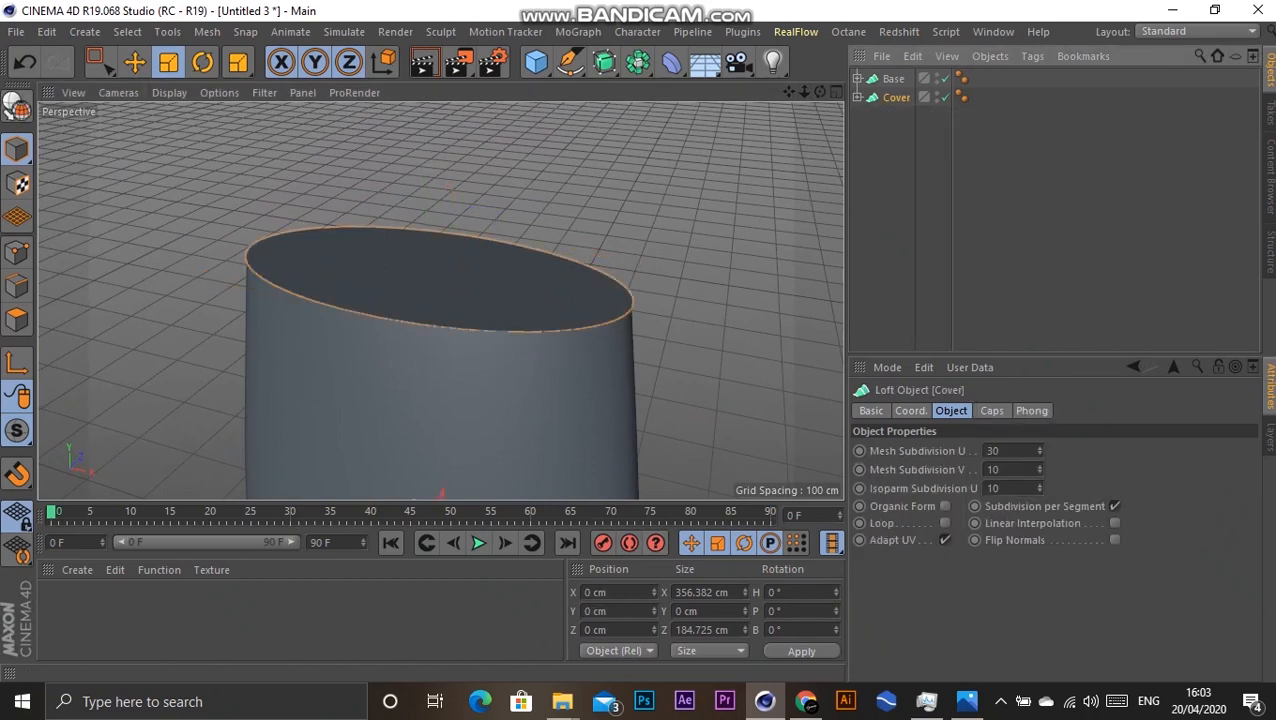
Step: Raise the Cover loft to a Y position of 3 cm, just above the body's open rim
drag(607, 611, 584, 611)
text(1)
key(Return)
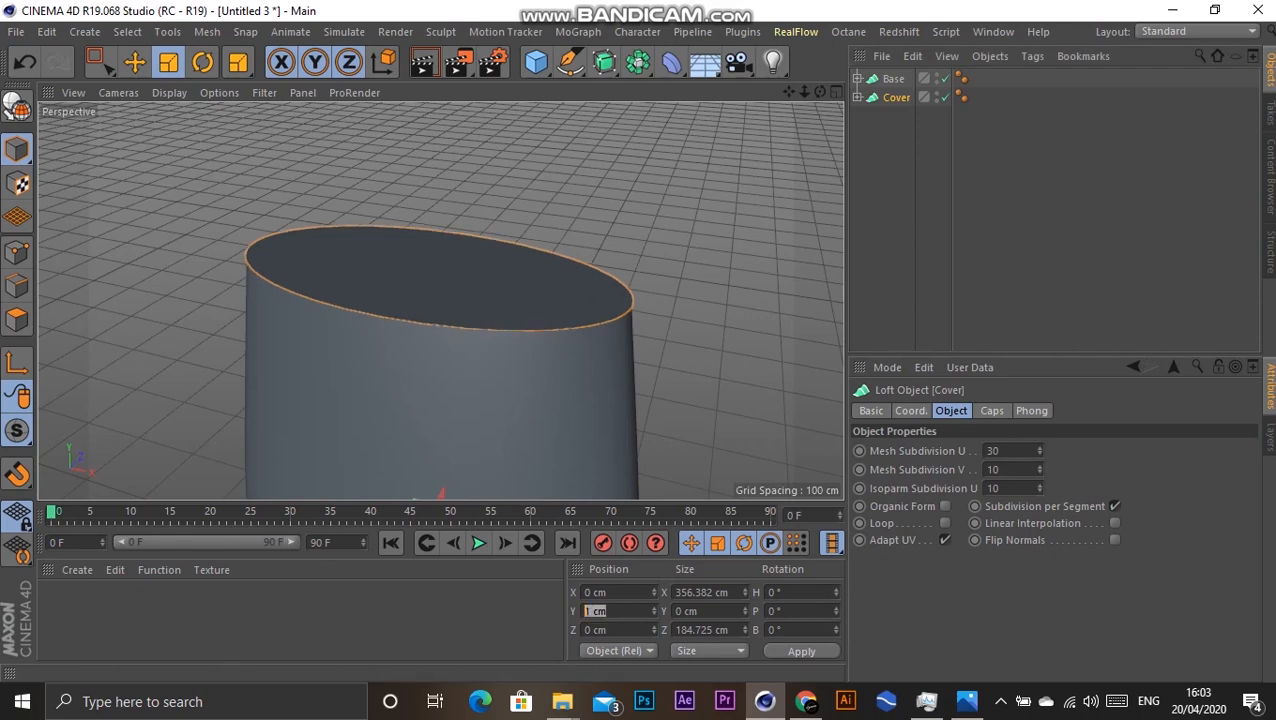
key(Return)
mouse_move(448, 425)
alt+mouse_down()
mouse_move(460, 345)
mouse_move(450, 450)
alt+mouse_up()
Step: Move the Cover loft's axis up to the base of the cap, at about Y 405 cm, in the Front view
click(857, 97)
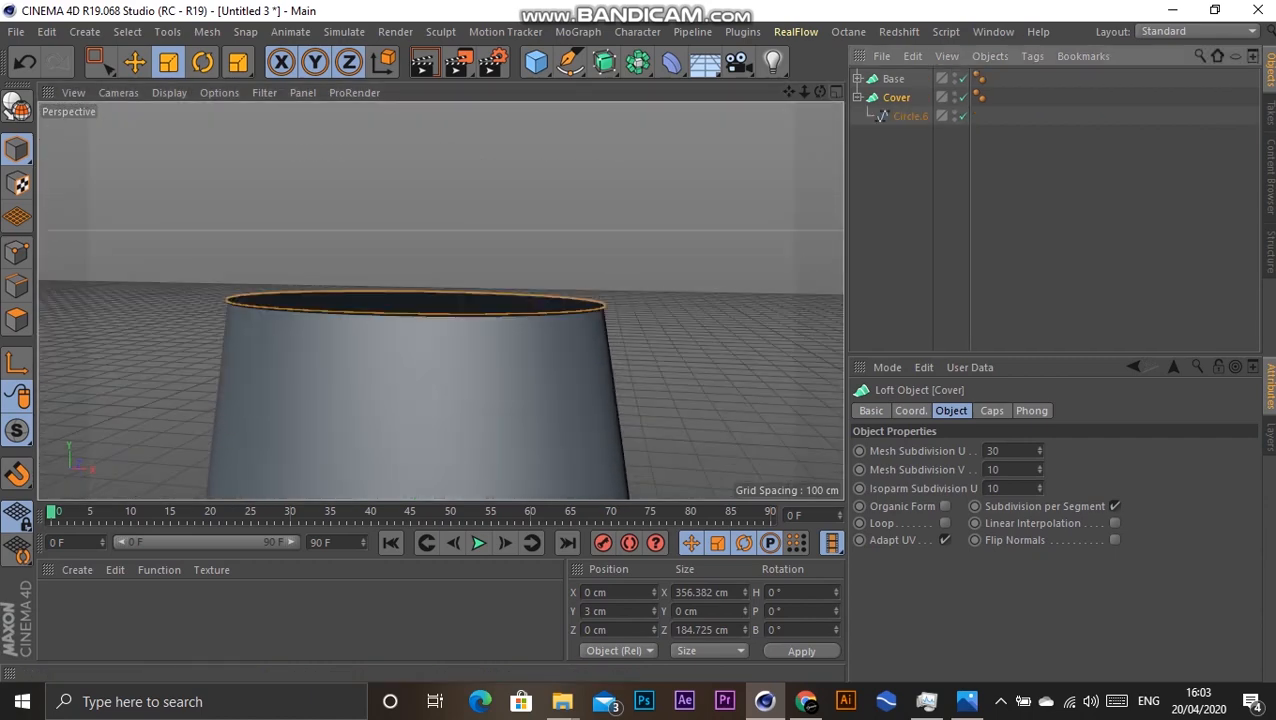
middle_click(640, 260)
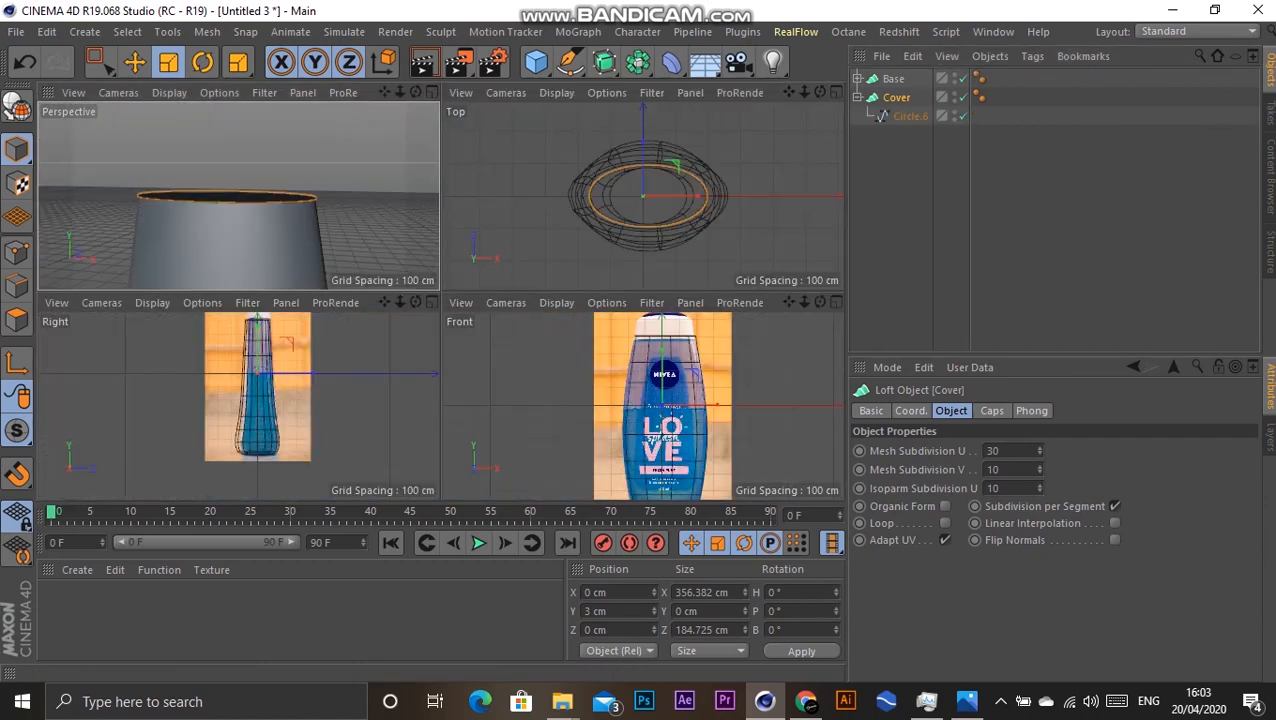
click(836, 302)
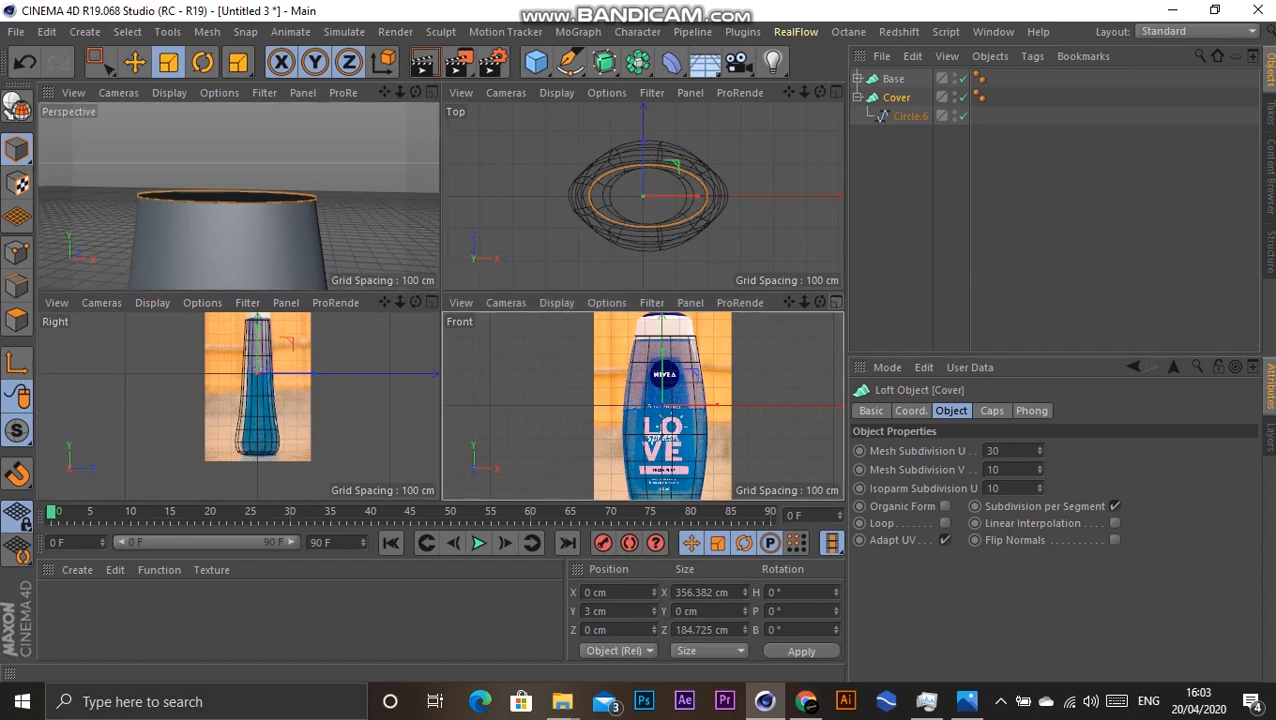
click(910, 117)
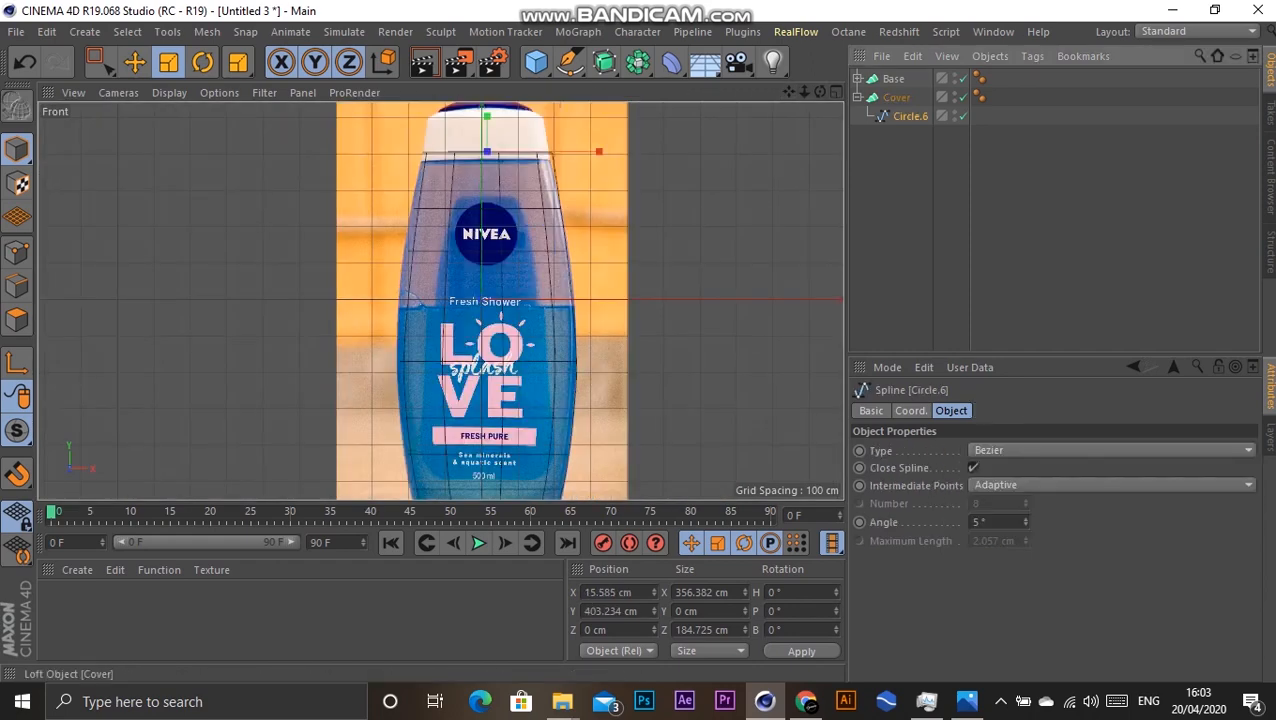
click(896, 97)
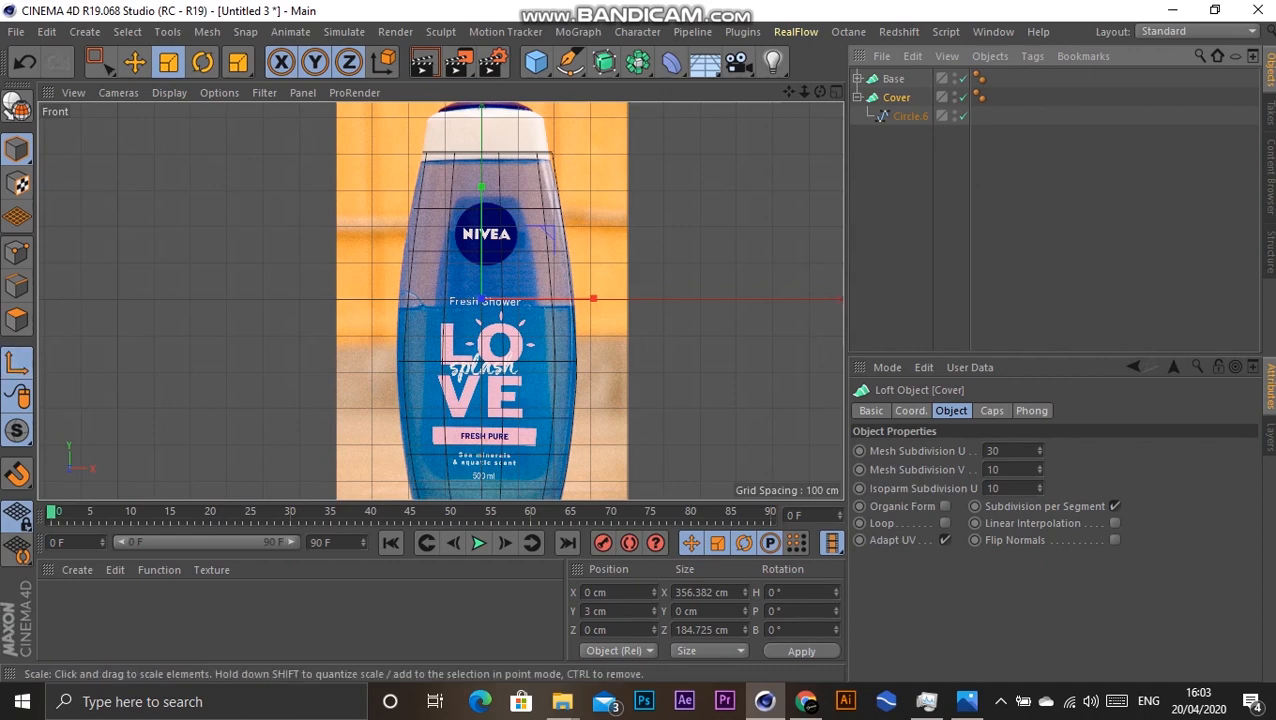
click(134, 62)
drag(482, 240, 482, 100)
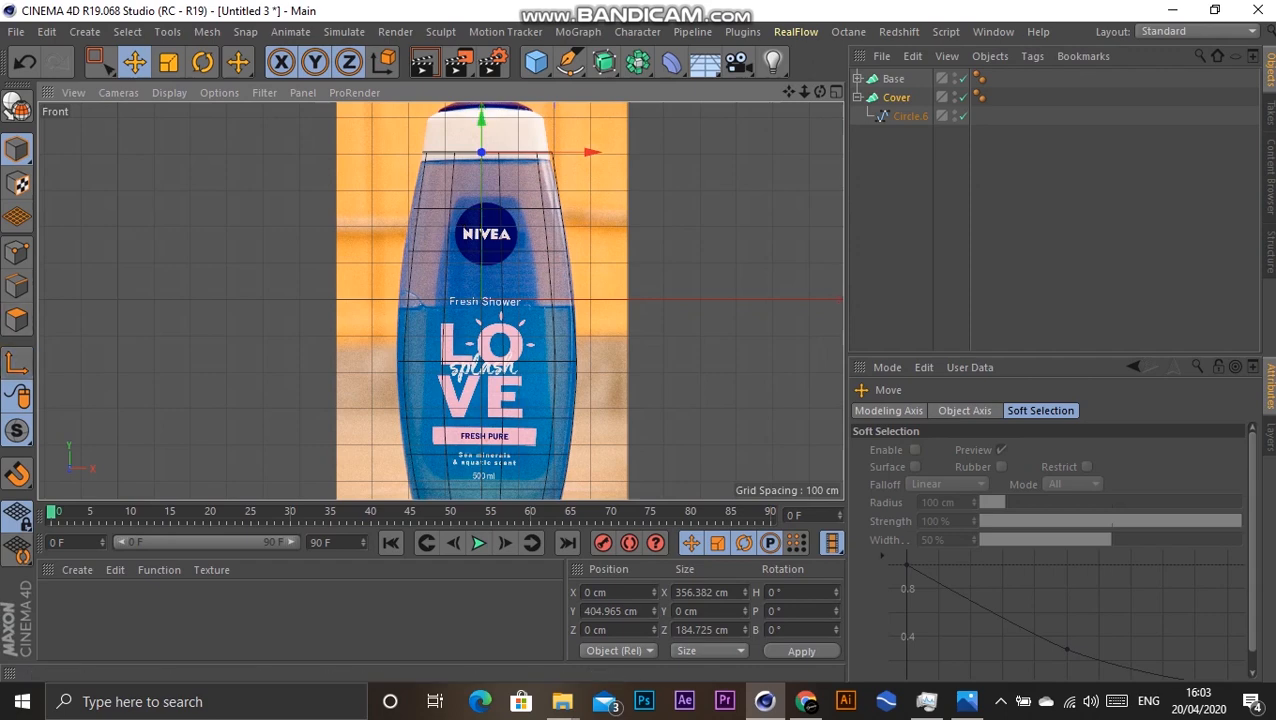
Step: Duplicate Circle.6 inside the Cover loft and raise the copy partway up the white cap, fitting its width to the photo
alt+middle_drag(520, 173, 520, 323)
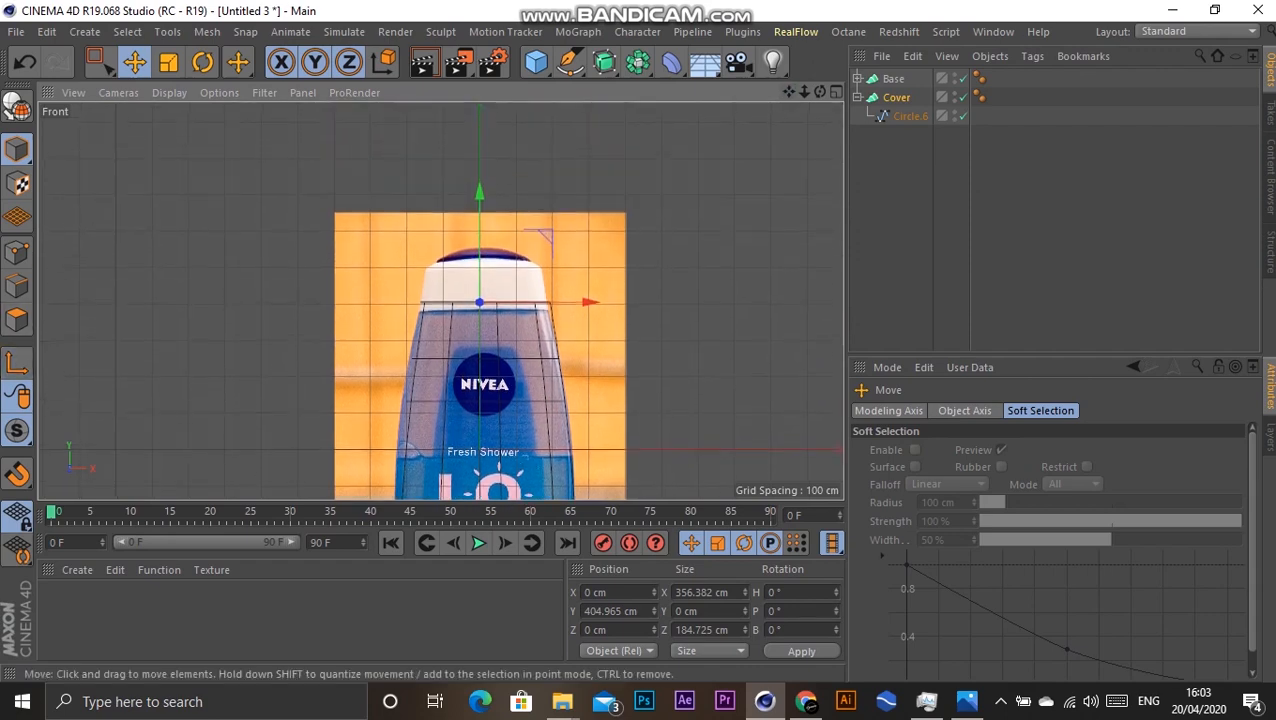
scroll(520, 323, up, 2)
scroll(520, 323, up, 6)
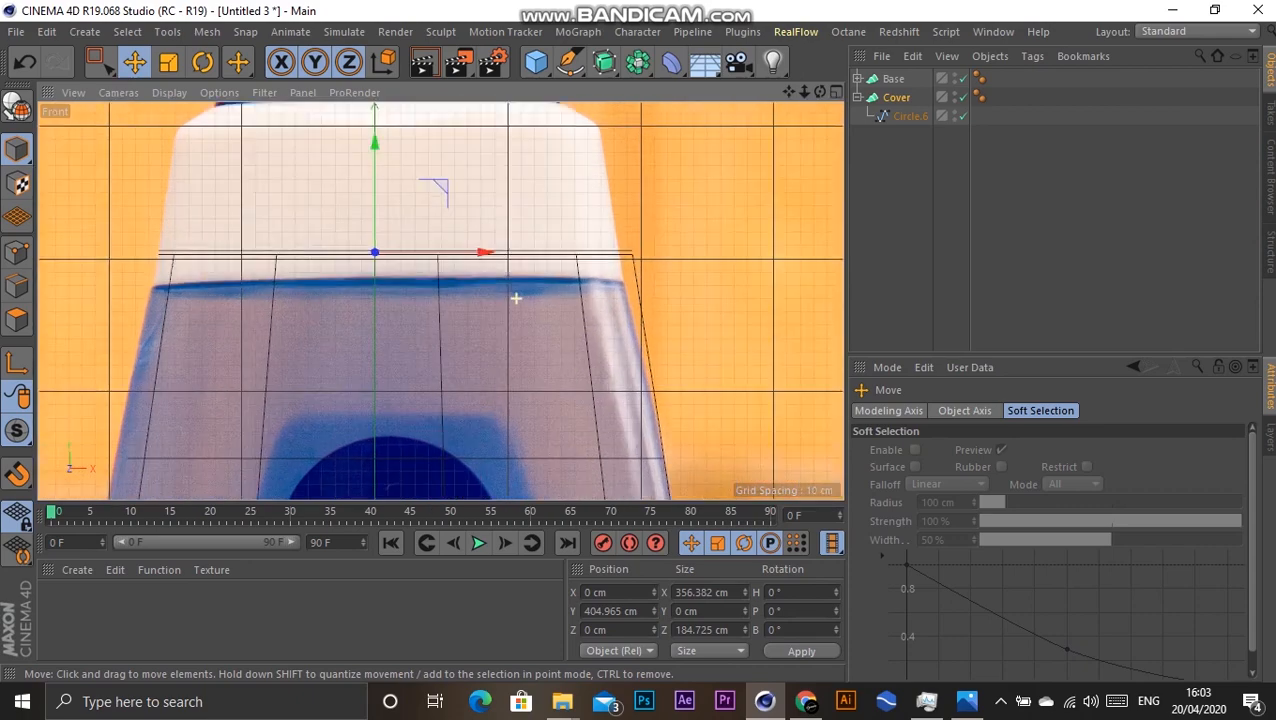
alt+middle_drag(420, 180, 467, 242)
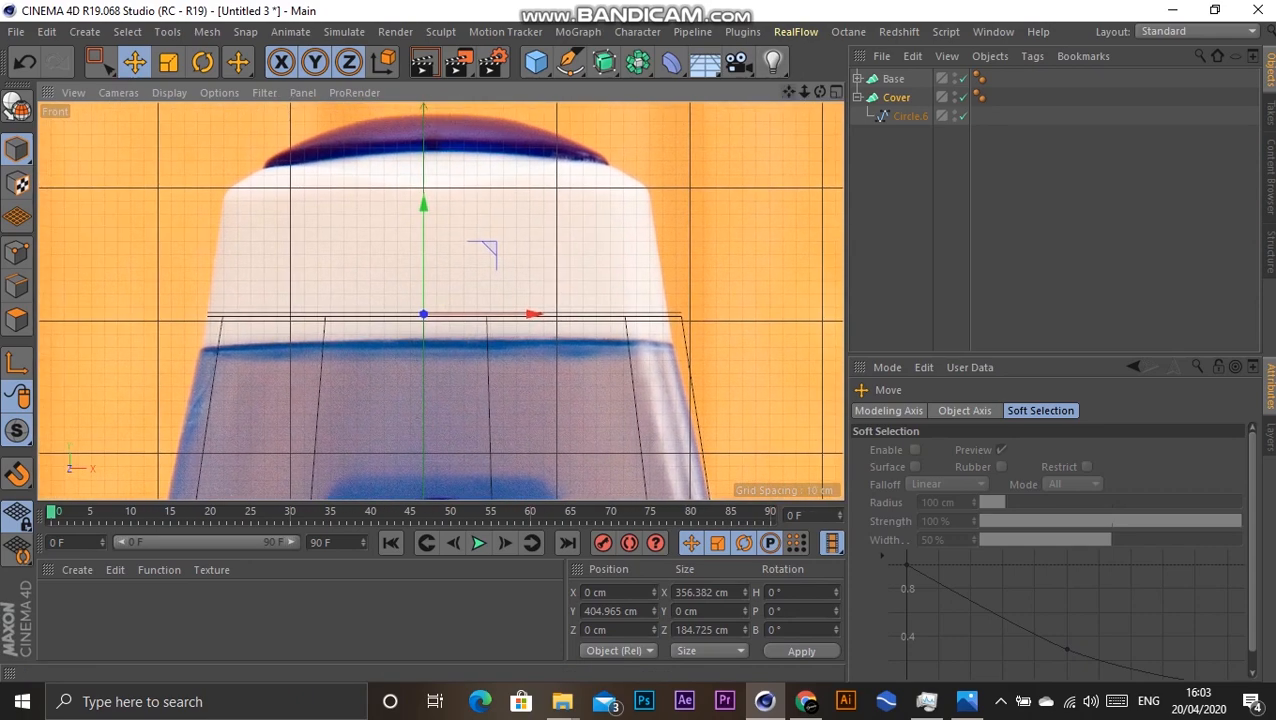
drag(482, 242, 503, 240)
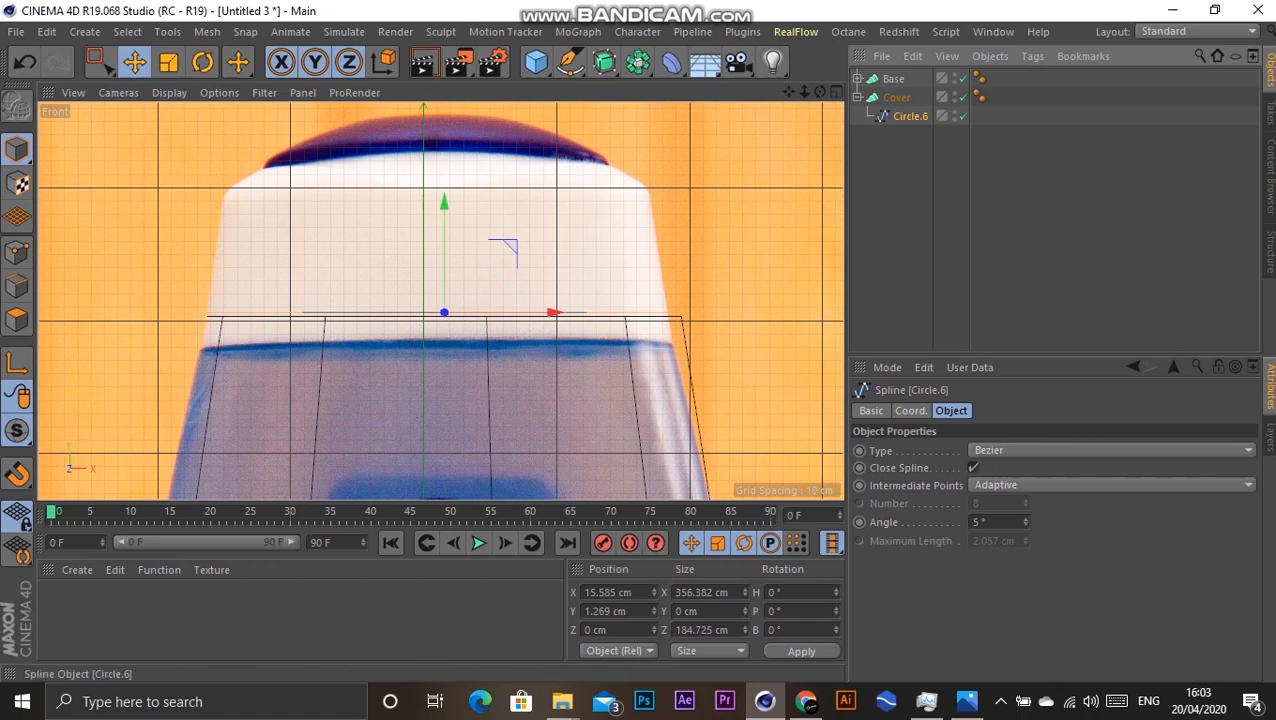
ctrl+drag(910, 116, 908, 125)
drag(503, 243, 525, 195)
key(t)
Step: Duplicate the raised circle and move the new copy up near the cap's upper shoulder
ctrl+drag(906, 135, 907, 144)
key(e)
drag(444, 244, 414, 194)
click(896, 97)
shift+click(893, 79)
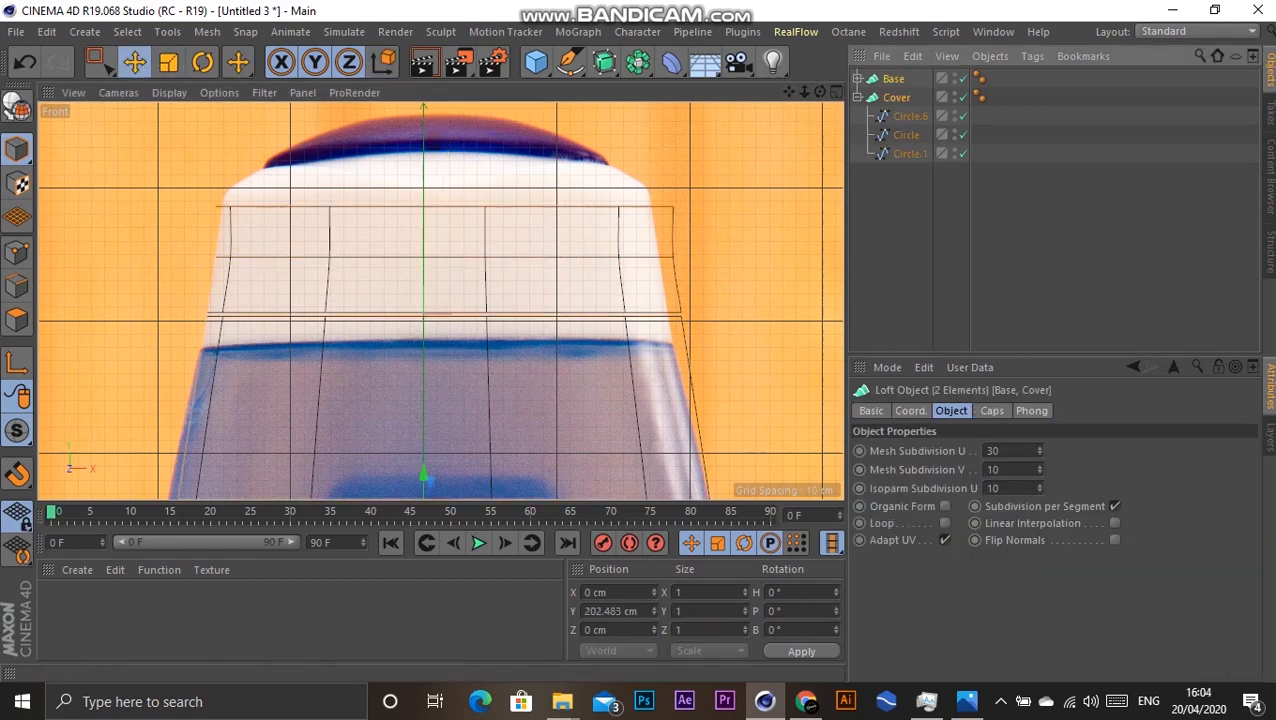
scroll(441, 300, down, 4)
alt+middle_drag(472, 476, 483, 430)
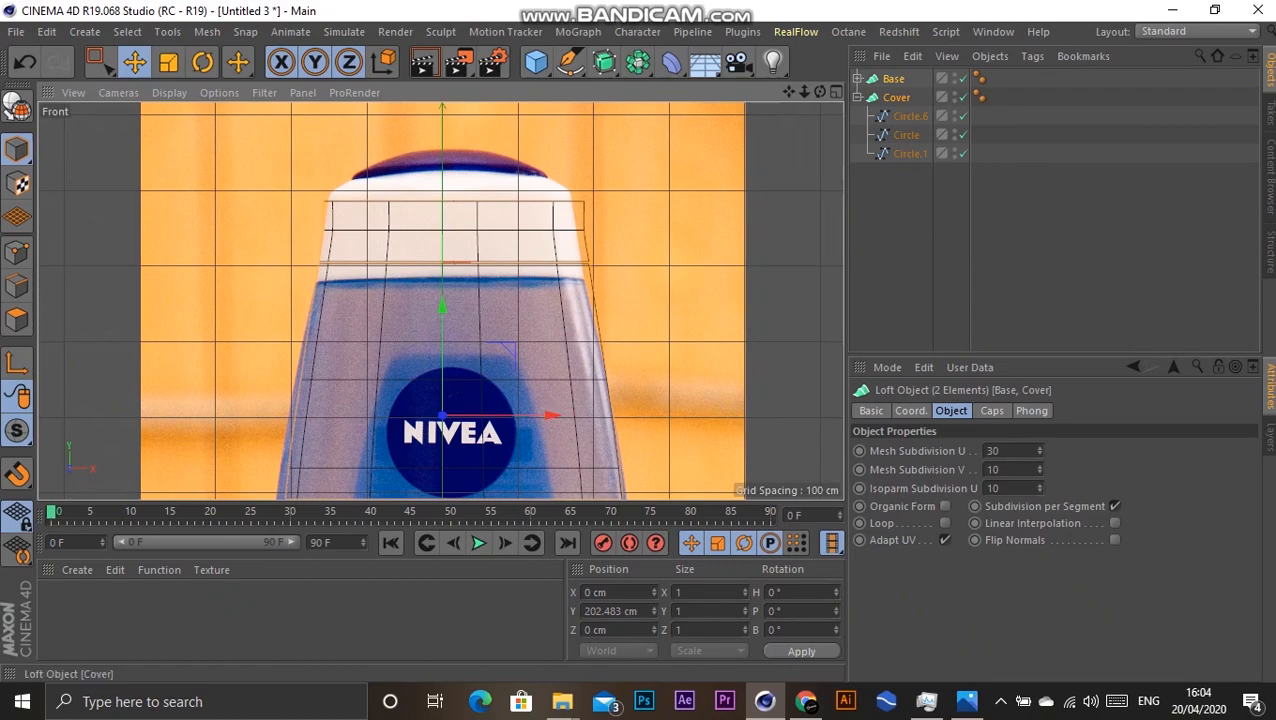
Step: Narrow the Cover's Circle.1 to about 330 cm in X to follow the cap's taper
click(896, 97)
scroll(499, 200, up, 4)
alt+middle_drag(499, 200, 518, 205)
click(909, 154)
drag(527, 206, 484, 206)
key(ctrl+z)
key(t)
key(e)
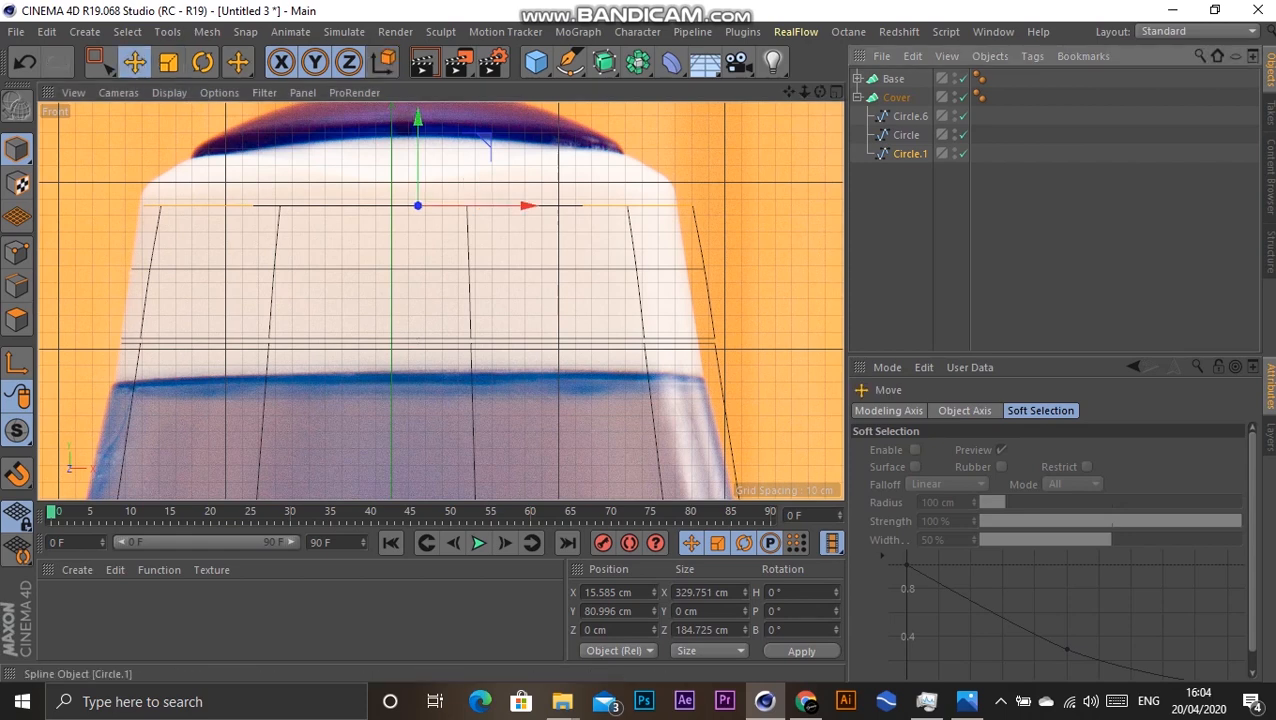
Step: Duplicate Circle.1, raise the copy to about Y 102 cm and narrow it to about 313 cm in X
ctrl+drag(909, 154, 909, 168)
mouse_move(418, 127)
mouse_down()
mouse_move(418, 97)
mouse_move(418, 123)
mouse_up()
key(t)
drag(530, 171, 503, 171)
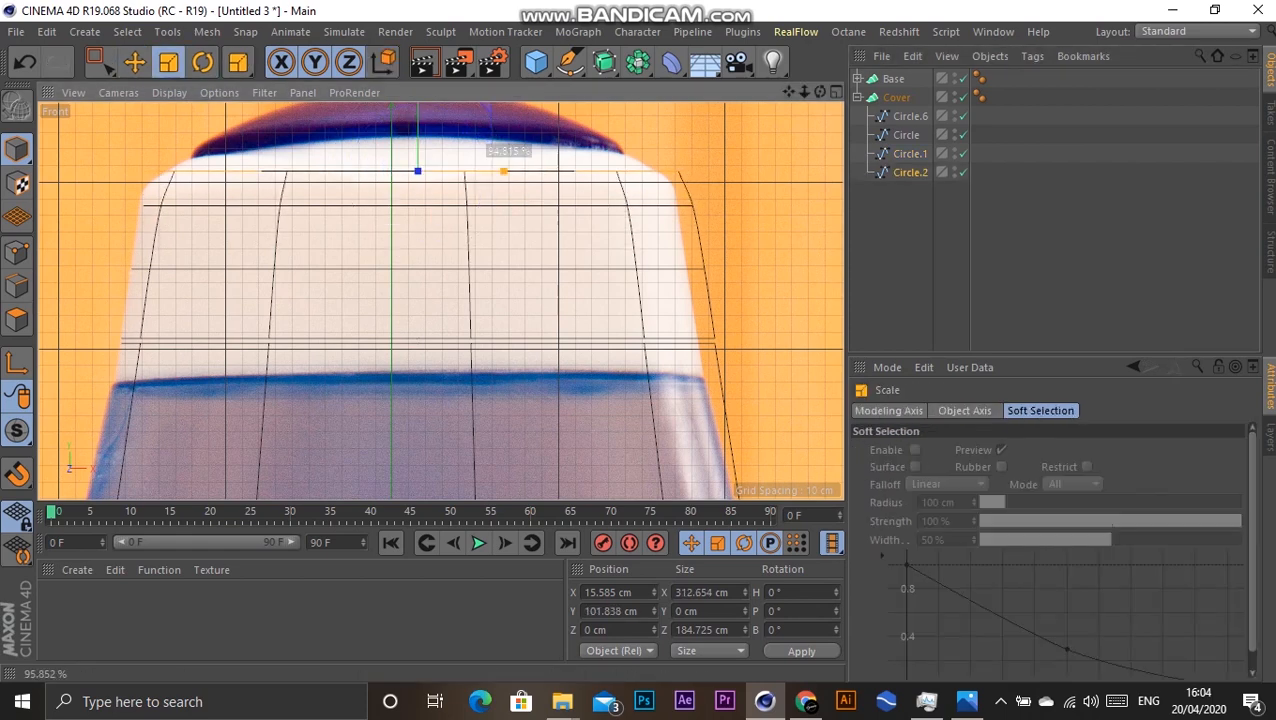
Step: Duplicate Circle.2, raise the copy to about Y 113 cm at about 254 cm wide in X, and narrow Circle.2 to about 309 cm
ctrl+drag(909, 172, 909, 187)
key(e)
drag(418, 124, 418, 106)
key(t)
mouse_move(530, 153)
mouse_down()
mouse_move(472, 153)
mouse_move(526, 172)
mouse_up()
click(910, 172)
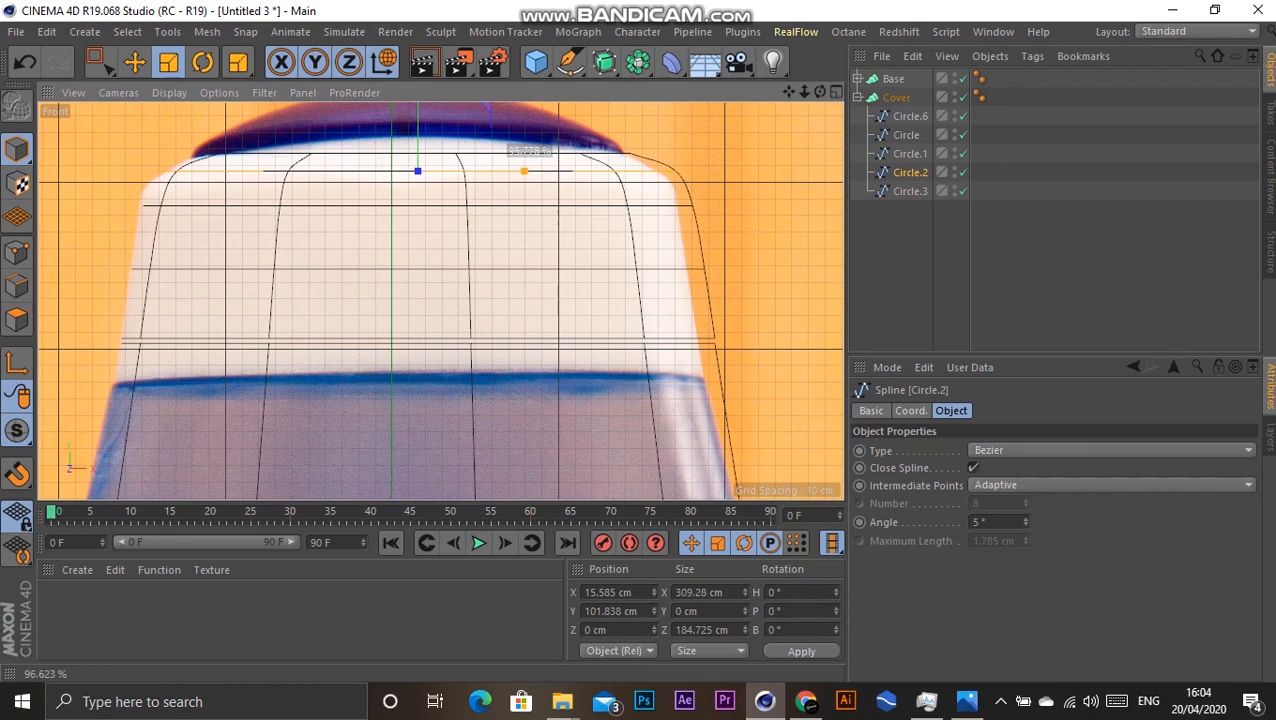
Step: Raise the middle points of Circle.3 to about Y 14 cm so the rim follows the cap's curved top edge
alt+middle_drag(526, 172, 561, 260)
scroll(441, 214, up, 2)
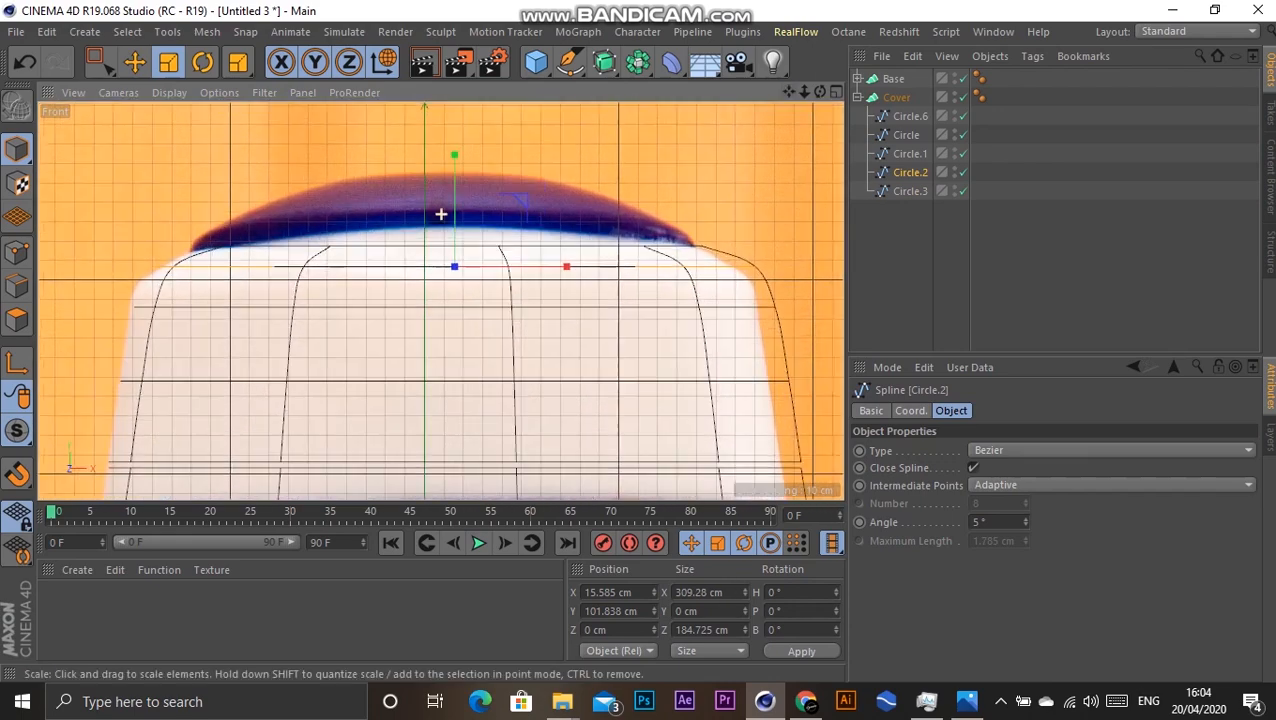
click(910, 191)
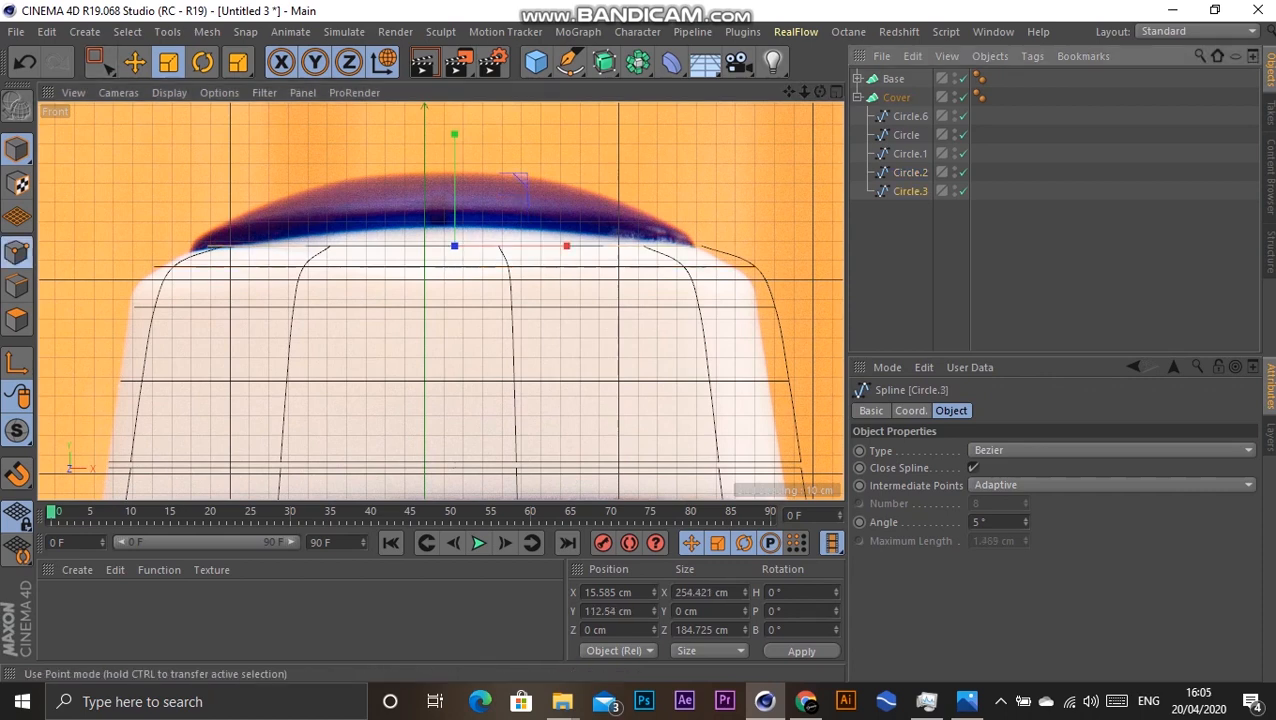
click(16, 252)
drag(415, 208, 474, 250)
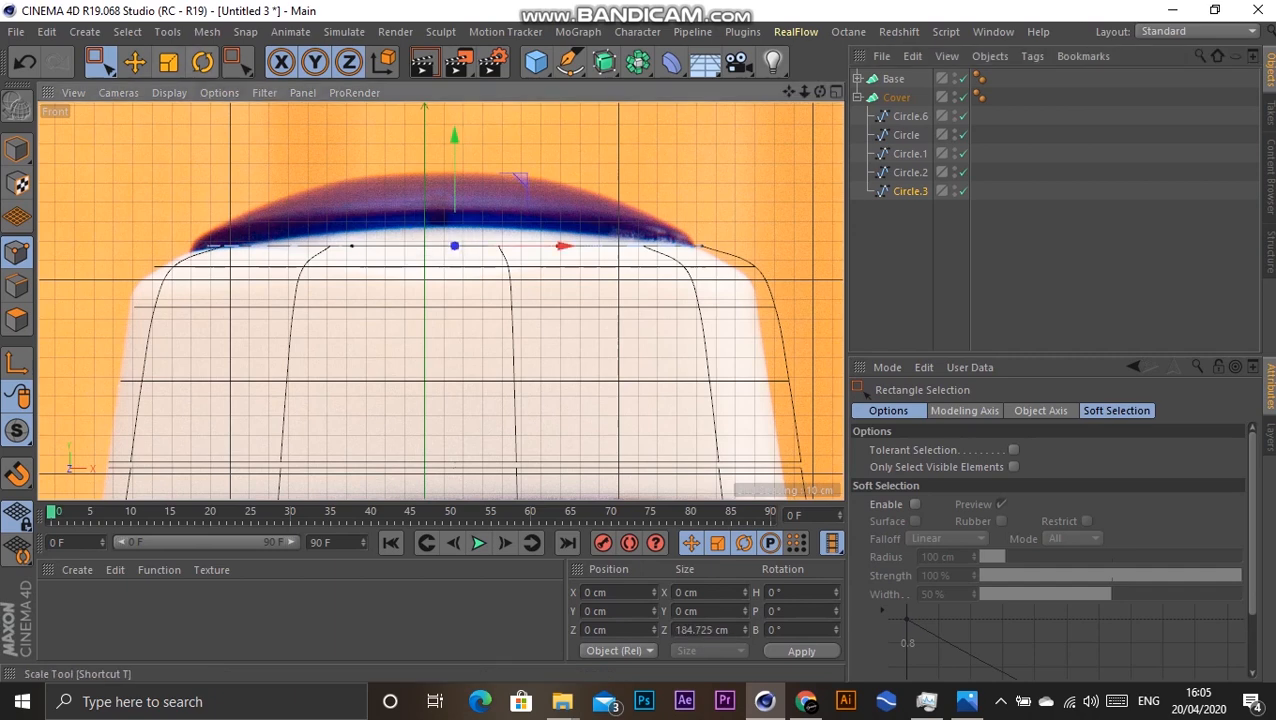
key(e)
drag(454, 140, 454, 112)
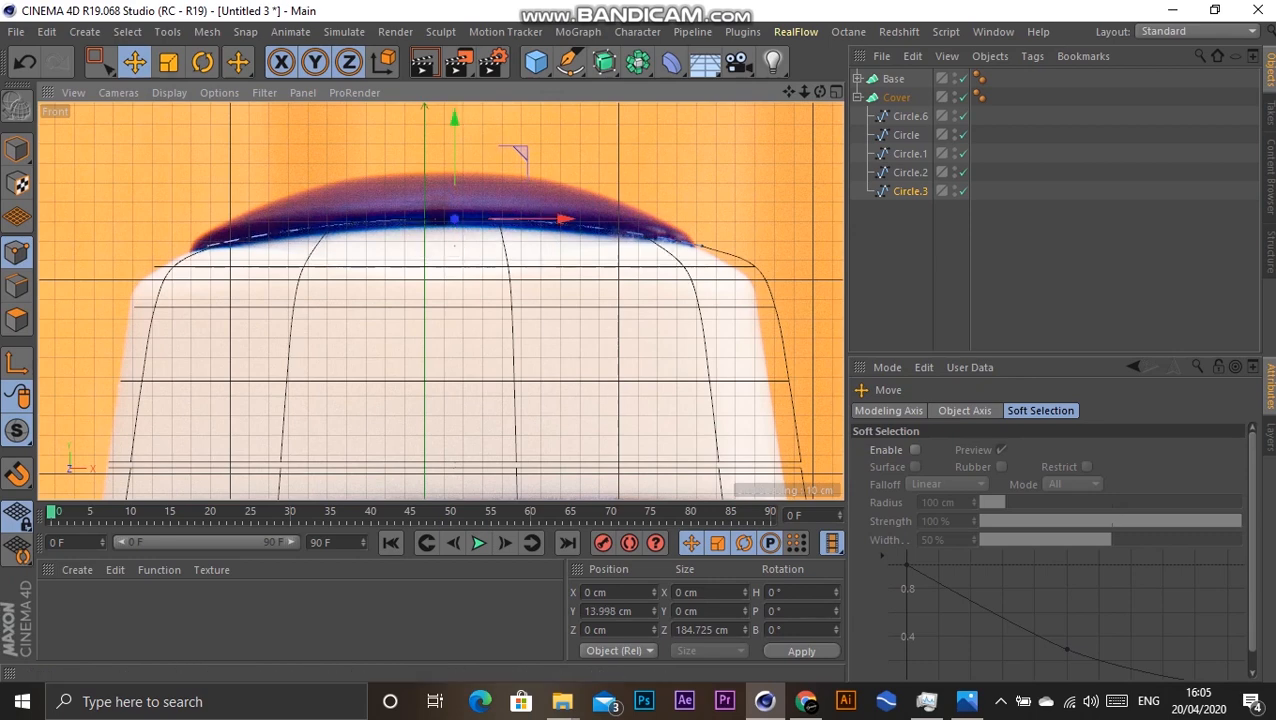
Step: Duplicate the Cover loft and rename the copy Cap
click(836, 92)
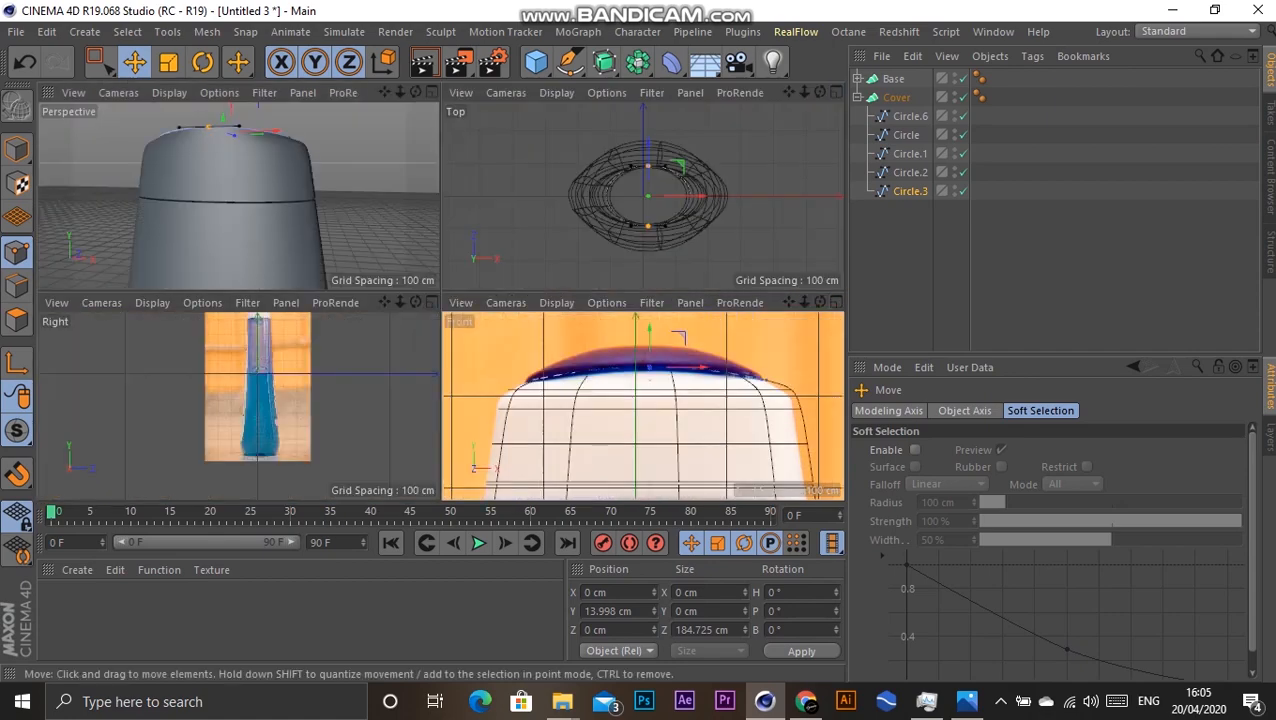
click(431, 92)
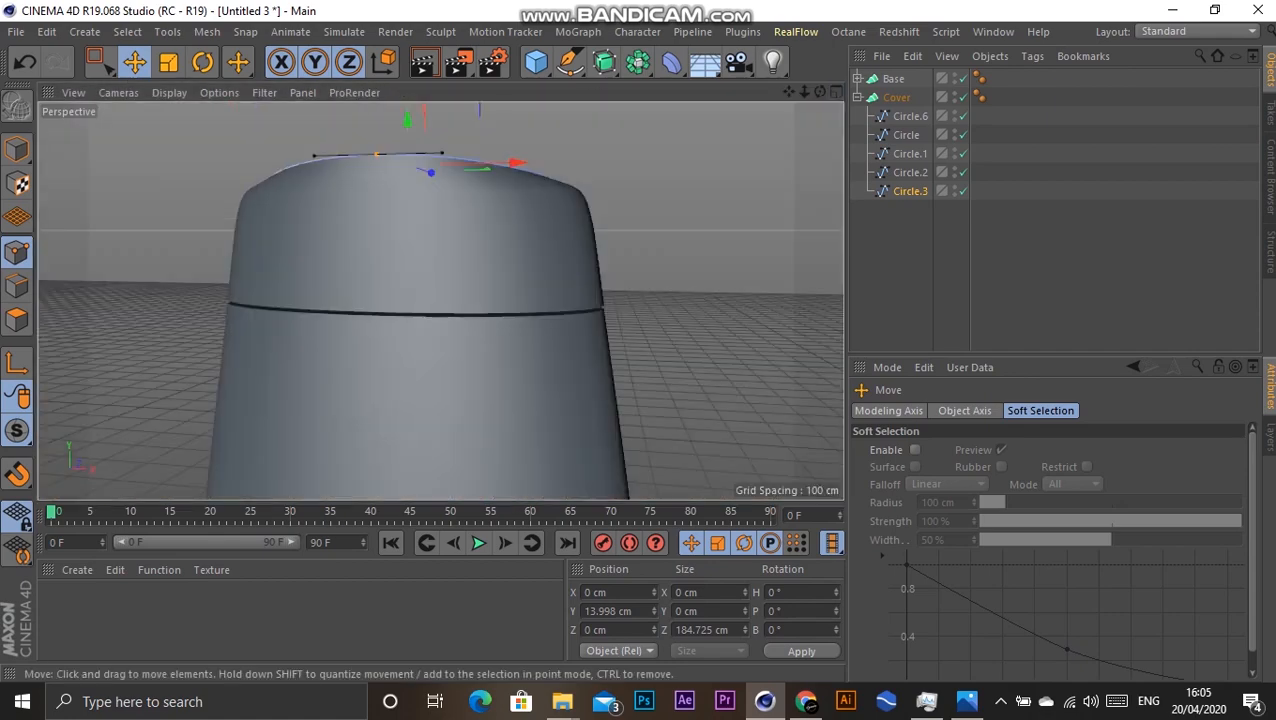
alt+drag(307, 175, 307, 175)
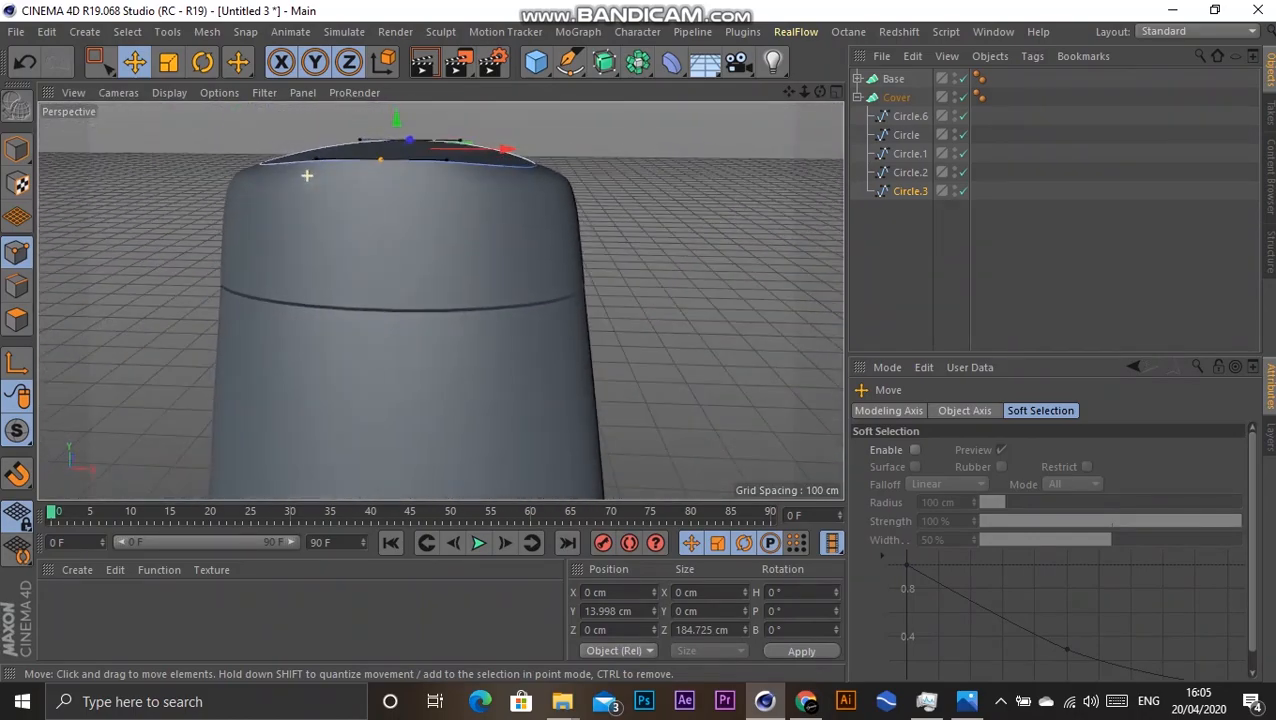
click(17, 149)
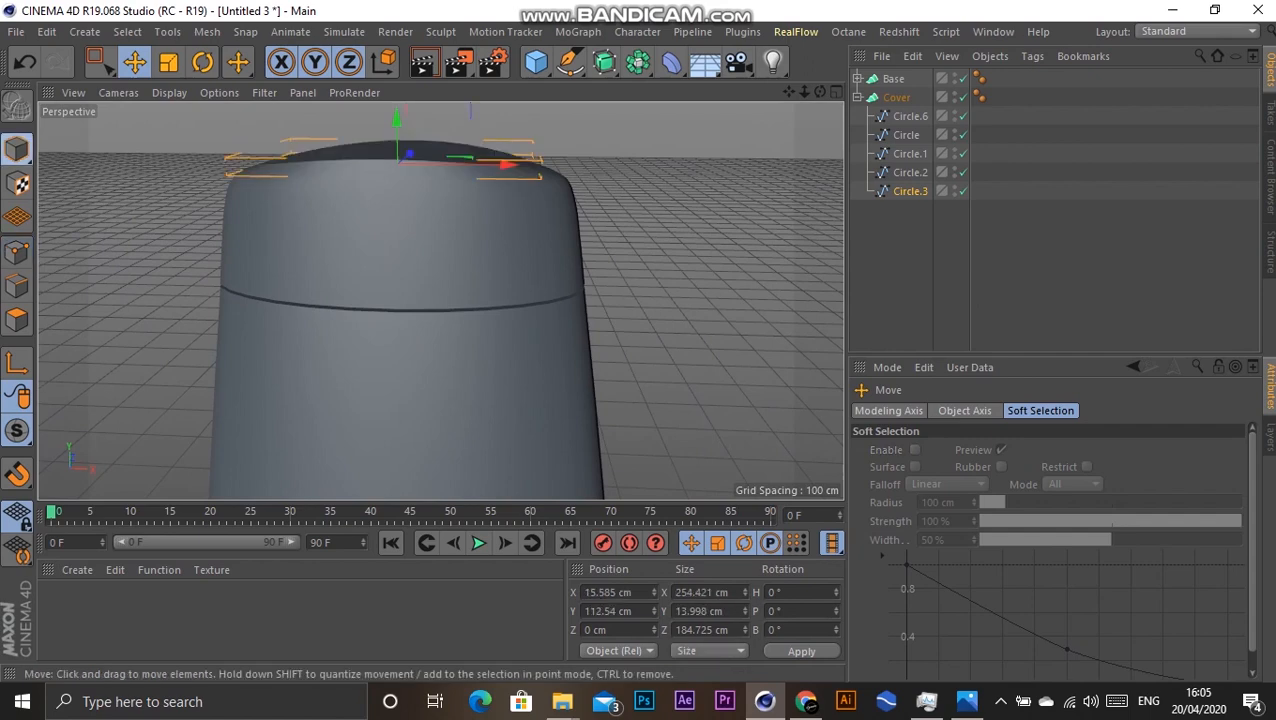
middle_click(300, 230)
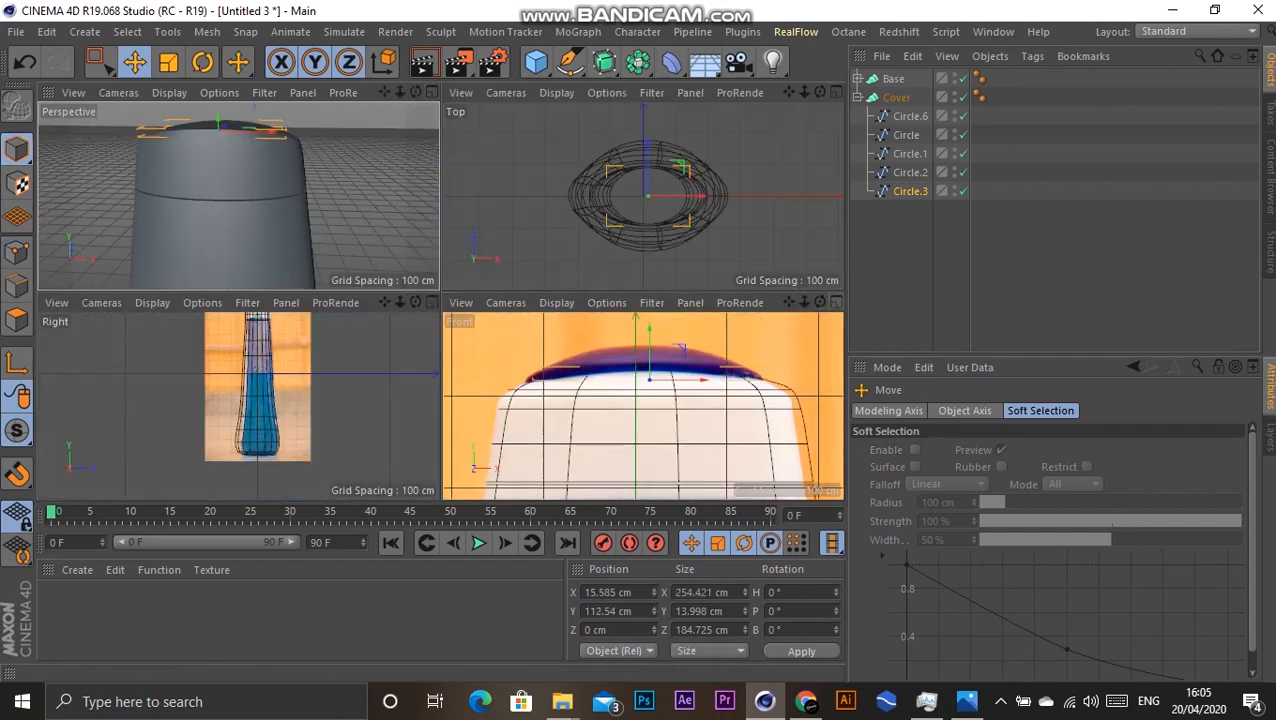
key(F4)
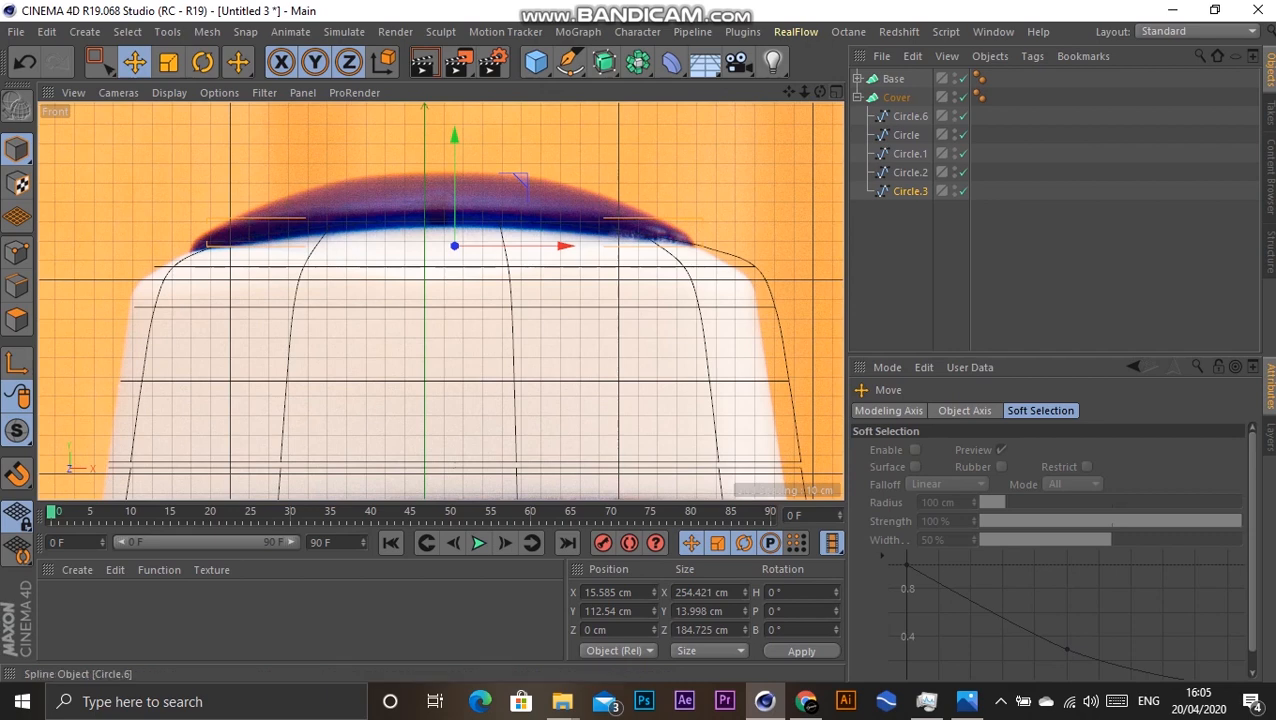
click(896, 98)
click(857, 98)
key(ctrl+c)
key(ctrl+v)
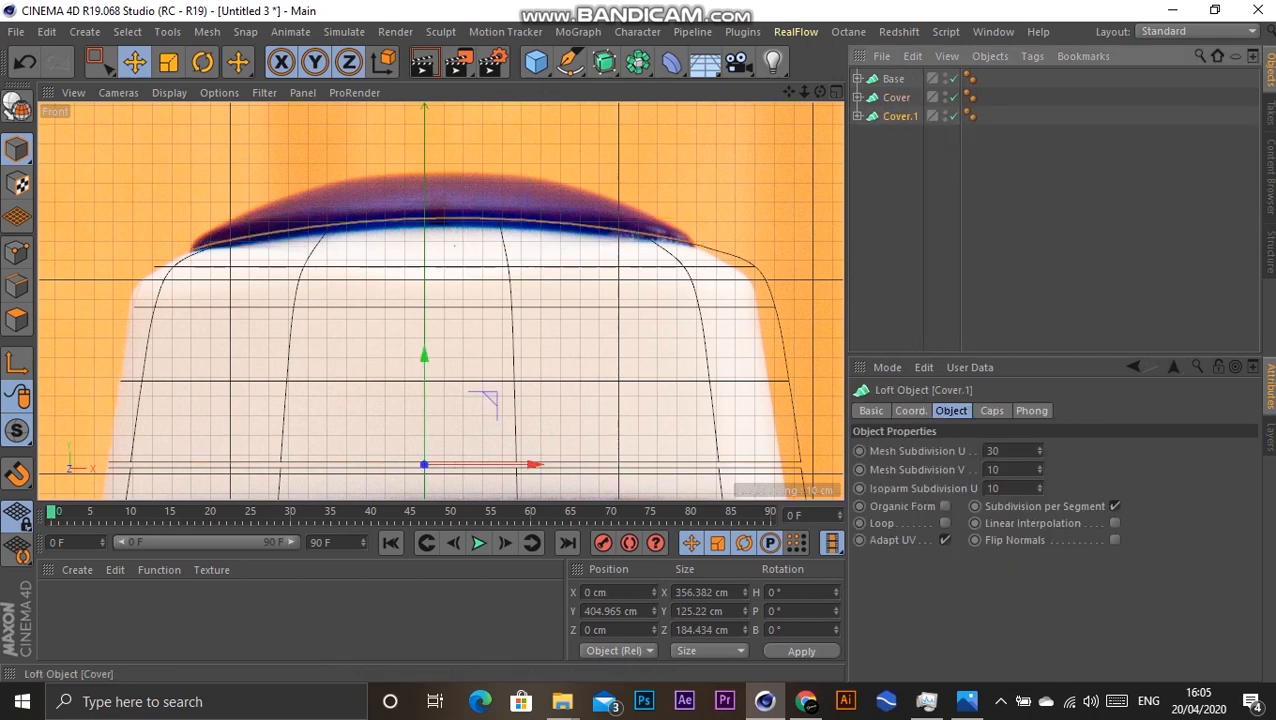
double_click(900, 116)
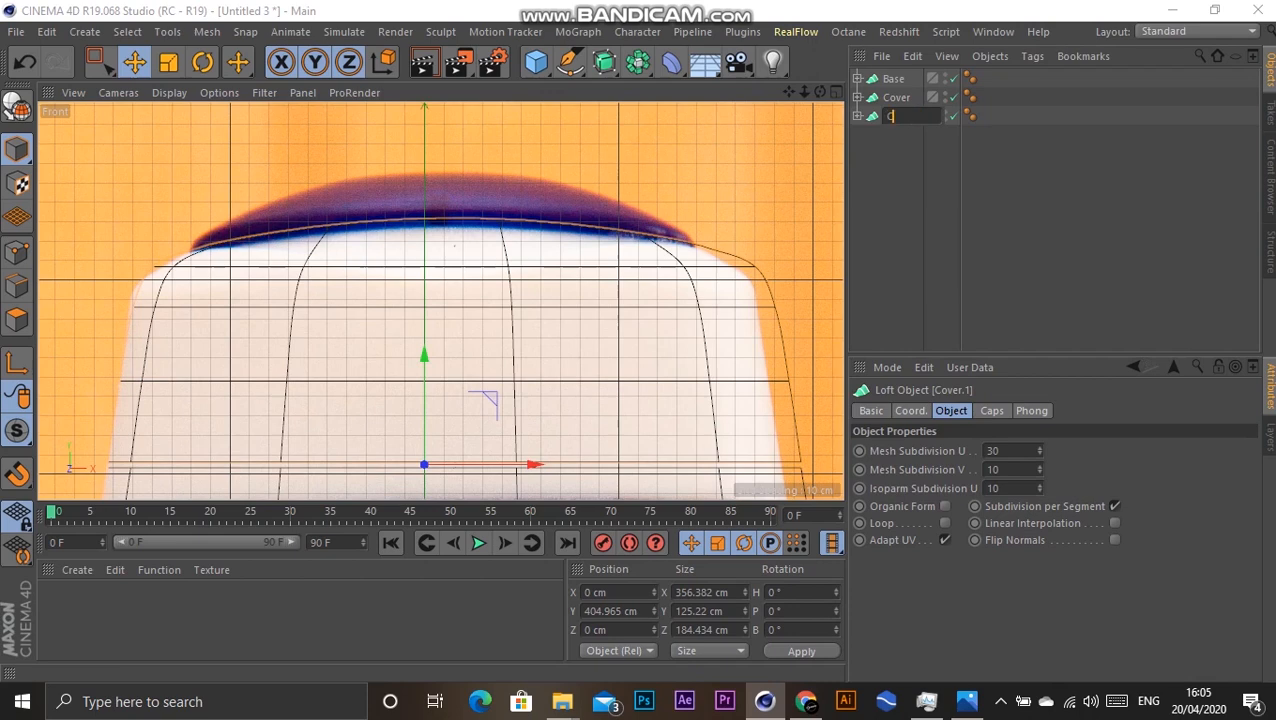
text(Cap)
key(Return)
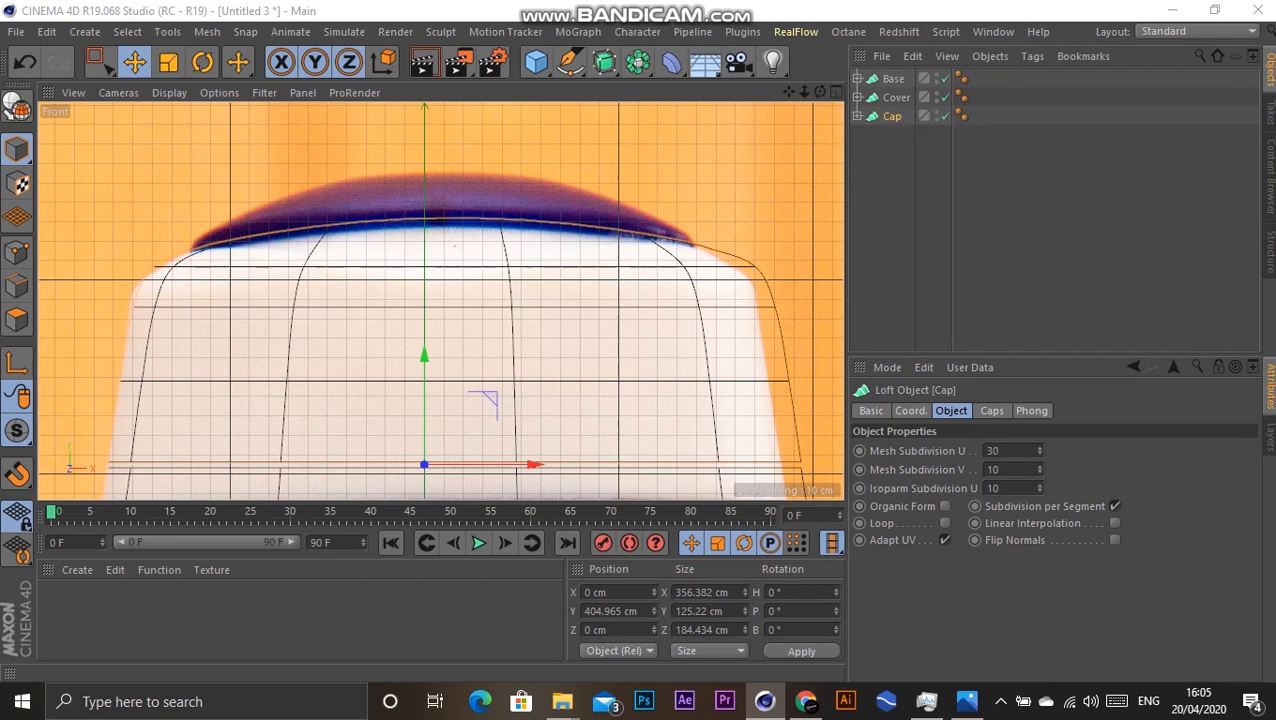
Step: Remove every spline except Circle.3 from the Cap loft and raise the loft to Y 407 cm
click(857, 116)
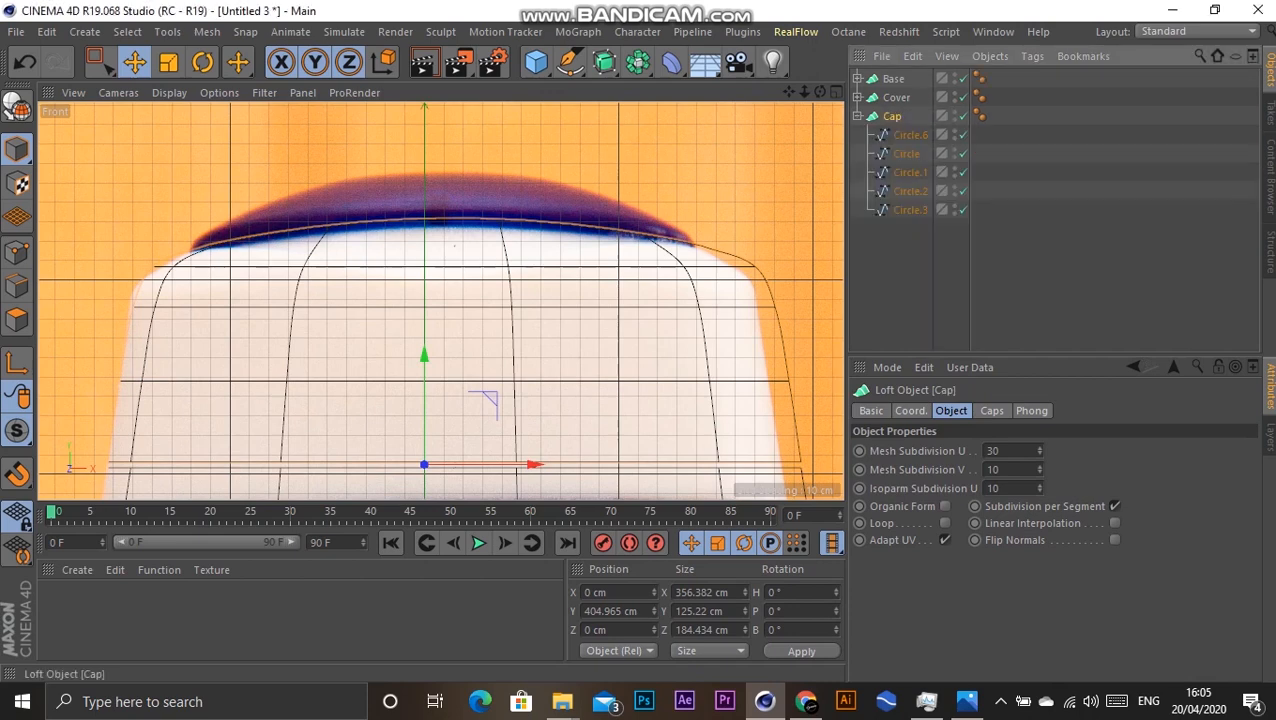
click(910, 135)
click(892, 116)
click(857, 116)
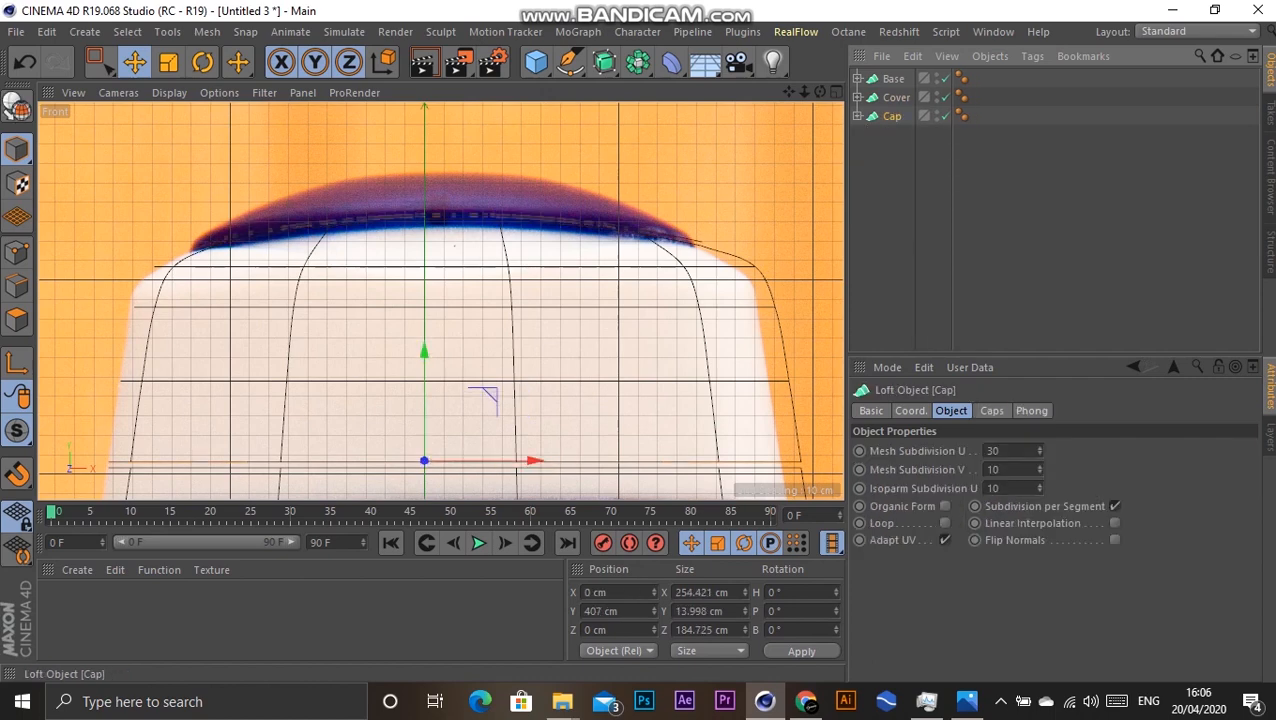
Step: Move only the Cap loft's axis up to just above its remaining circle, leaving the geometry in place
click(17, 362)
drag(470, 388, 470, 143)
click(17, 362)
Step: Duplicate the Cap's Circle.3, raise the copy to about Y -7.6 cm and scale it down to about 246 cm in X
click(857, 116)
click(910, 135)
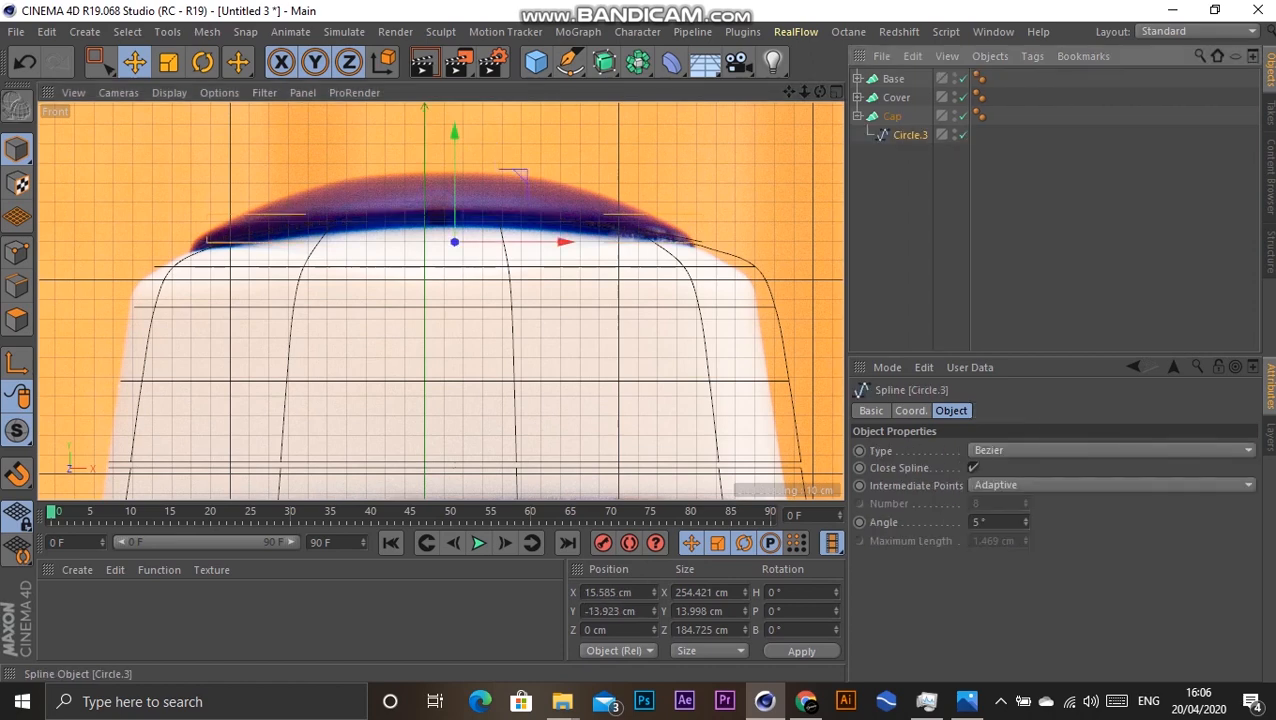
ctrl+drag(910, 135, 910, 144)
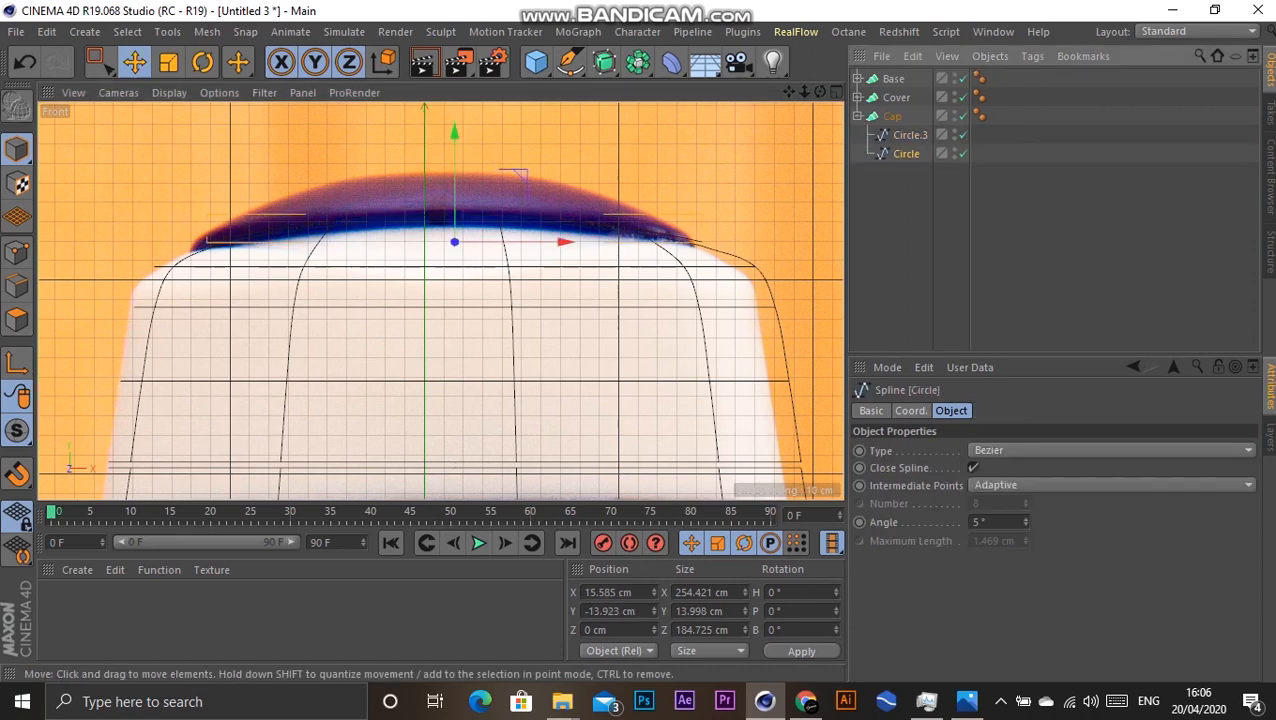
drag(454, 145, 454, 133)
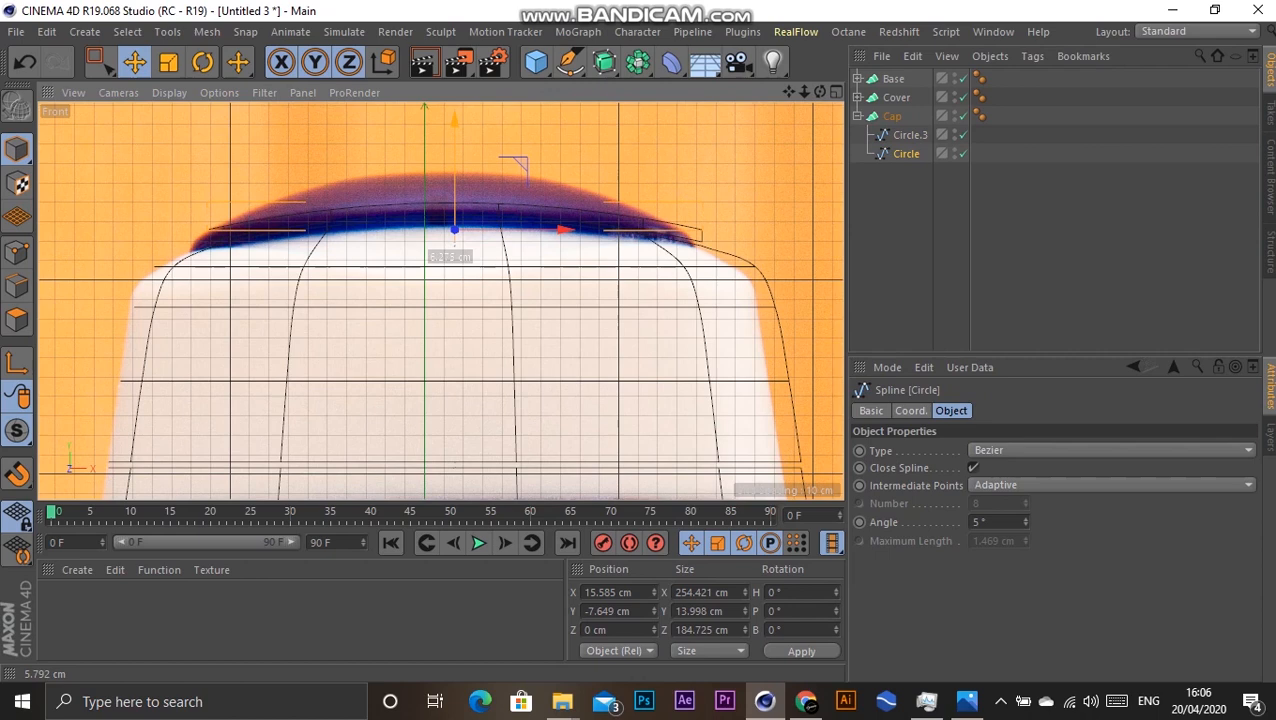
key(t)
key(r)
key(e)
Step: Duplicate the Cap's second circle, raise the copy to about Y 9 cm and scale it down to about 156 cm in X
ctrl+drag(454, 133, 454, 99)
key(t)
key(r)
key(e)
key(r)
key(t)
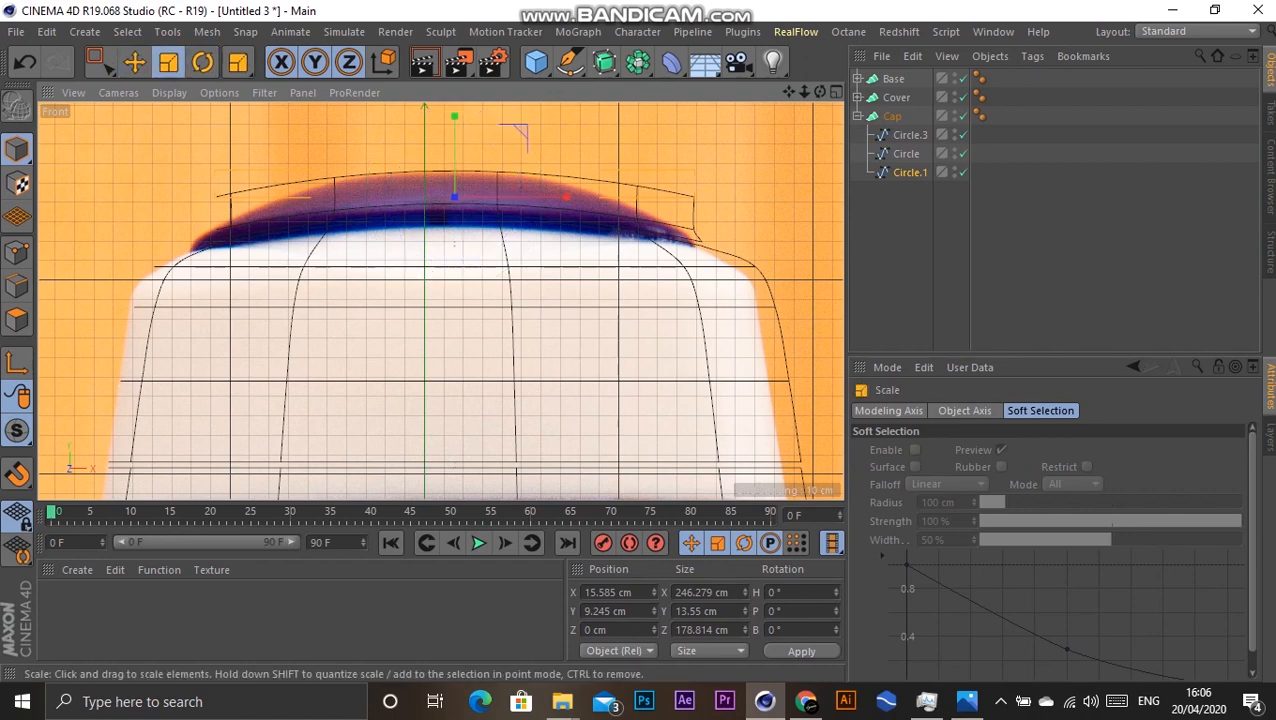
drag(566, 197, 526, 197)
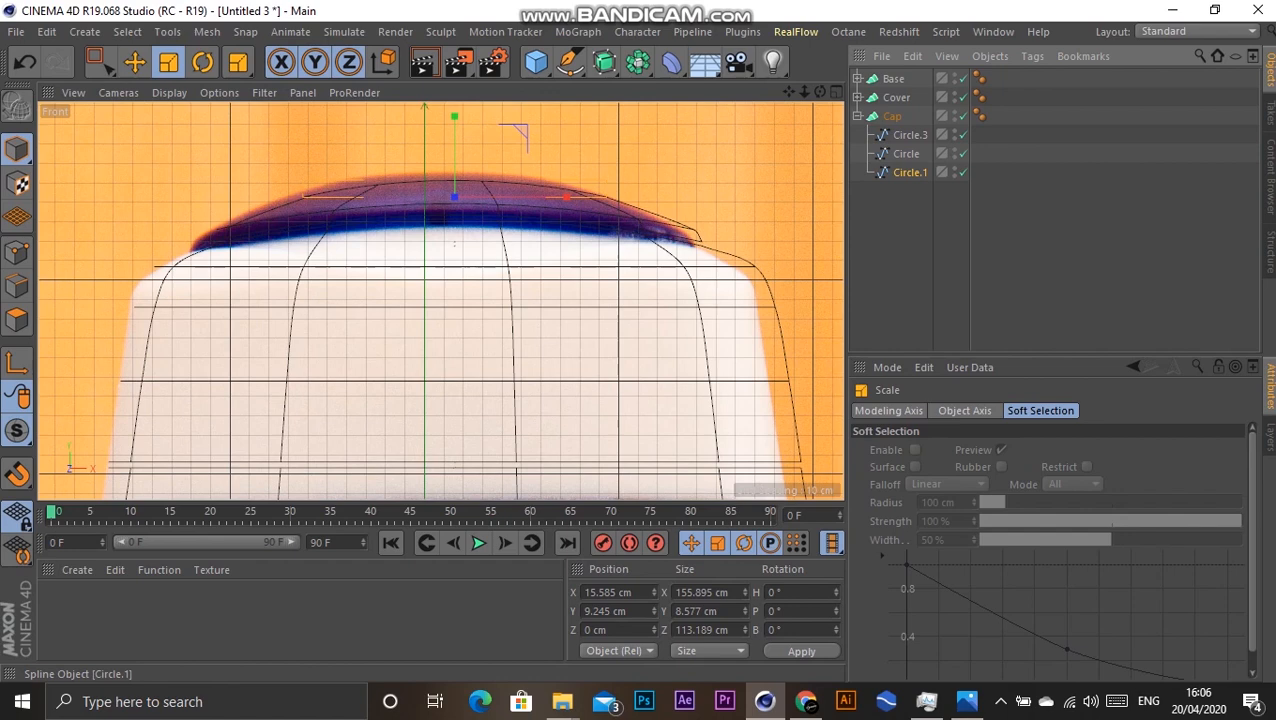
Step: Duplicate Circle.1, raise the copy to about Y 14 cm and scale it in X and Z to about 102 by 74 cm
ctrl+drag(909, 173, 909, 188)
key(e)
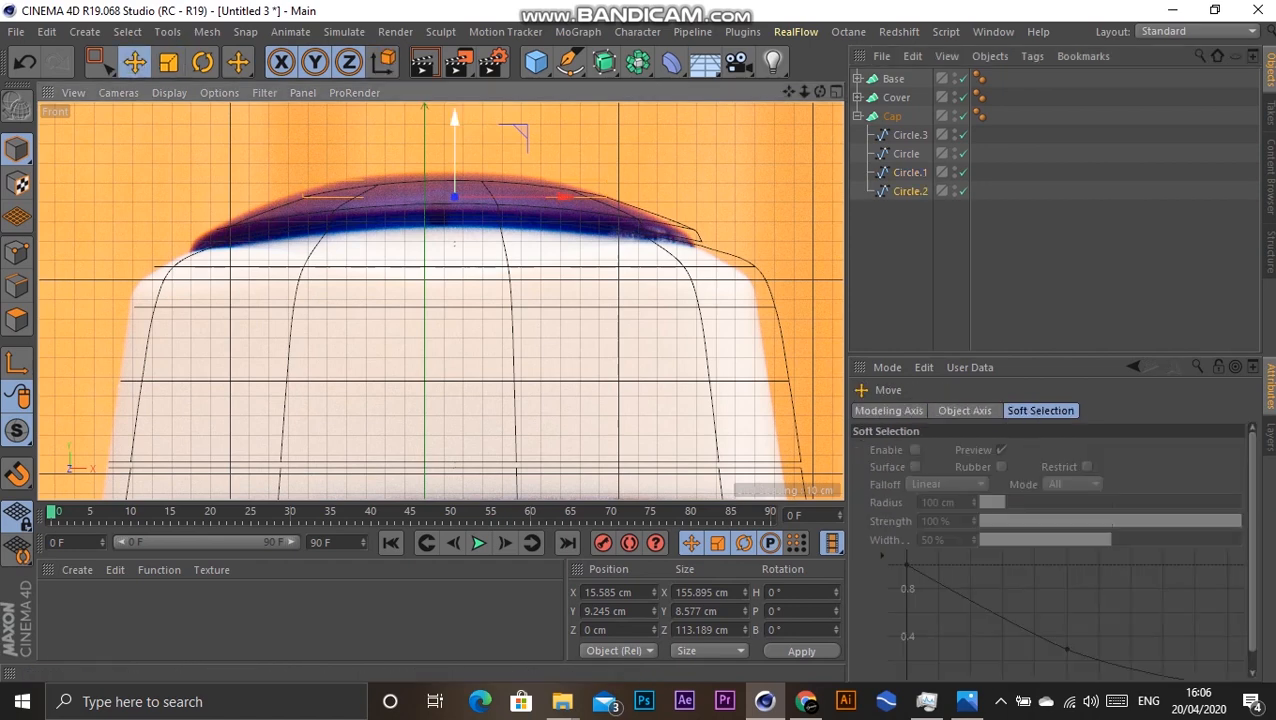
drag(454, 145, 454, 135)
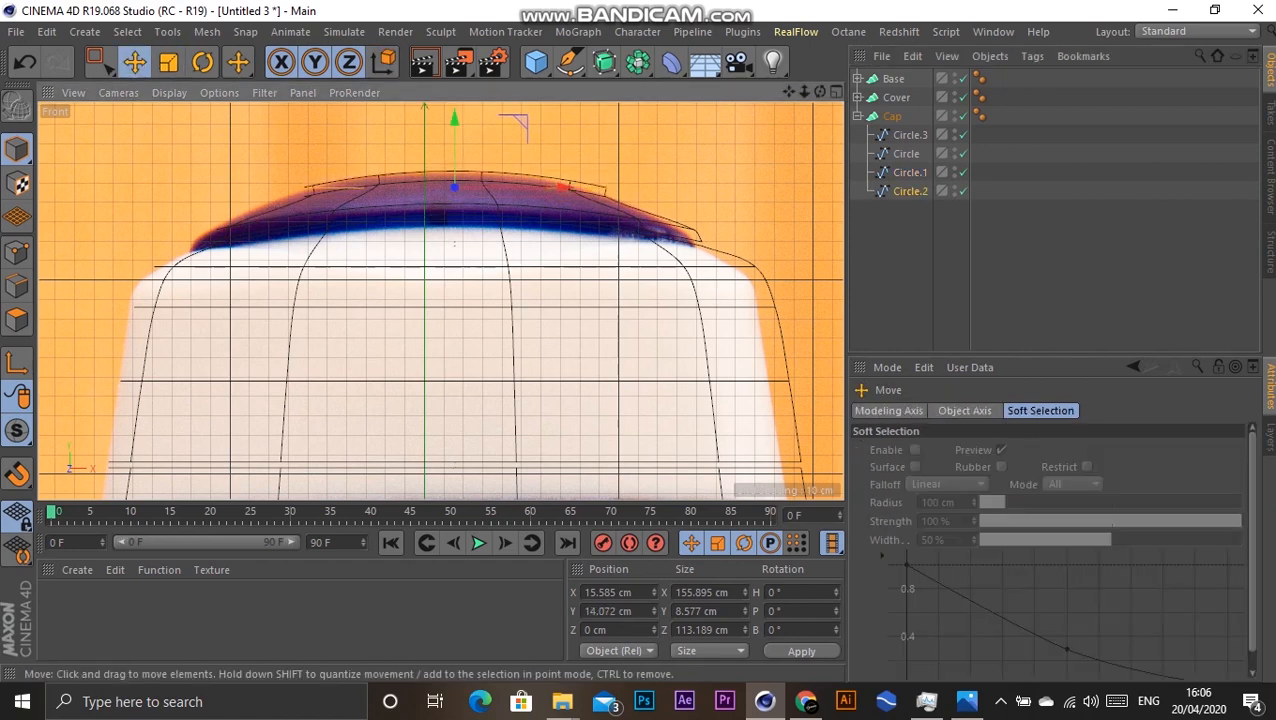
key(t)
drag(566, 187, 527, 187)
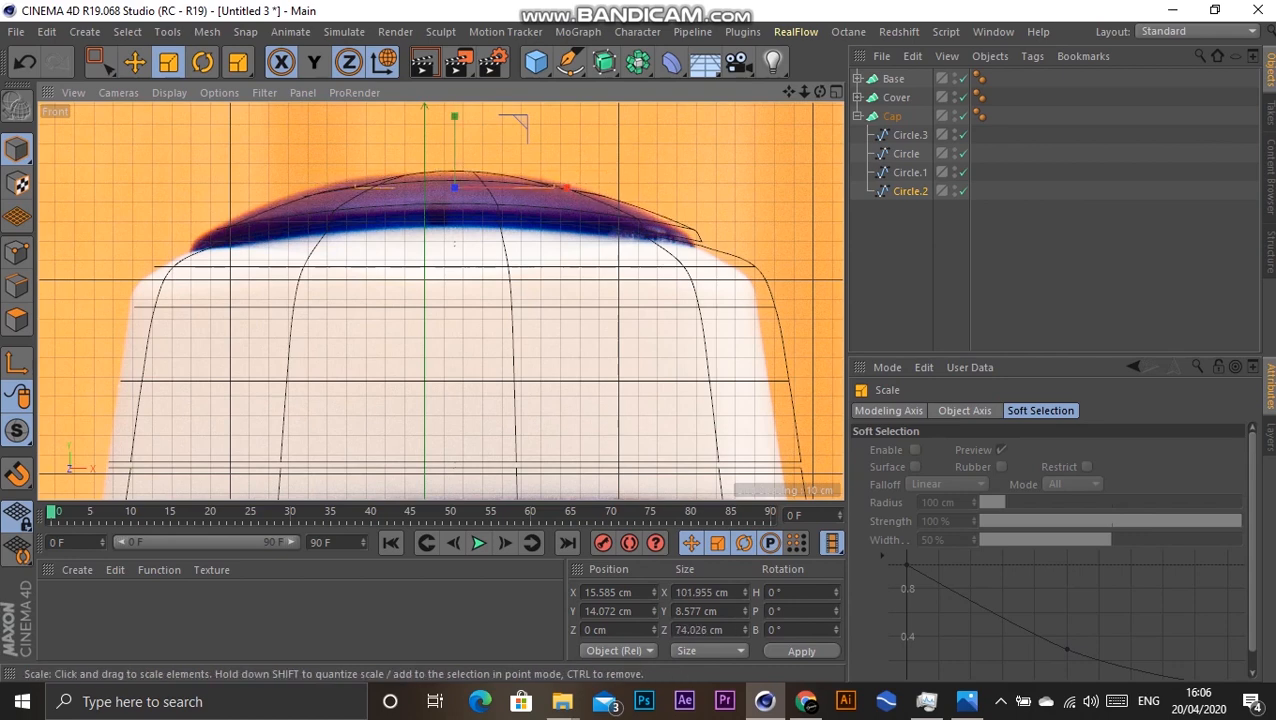
Step: Raise Circle.2 to about Y 16.5 cm and narrow the Cap's Circle spline to about 241 cm in X
click(906, 154)
key(w)
key(r)
key(t)
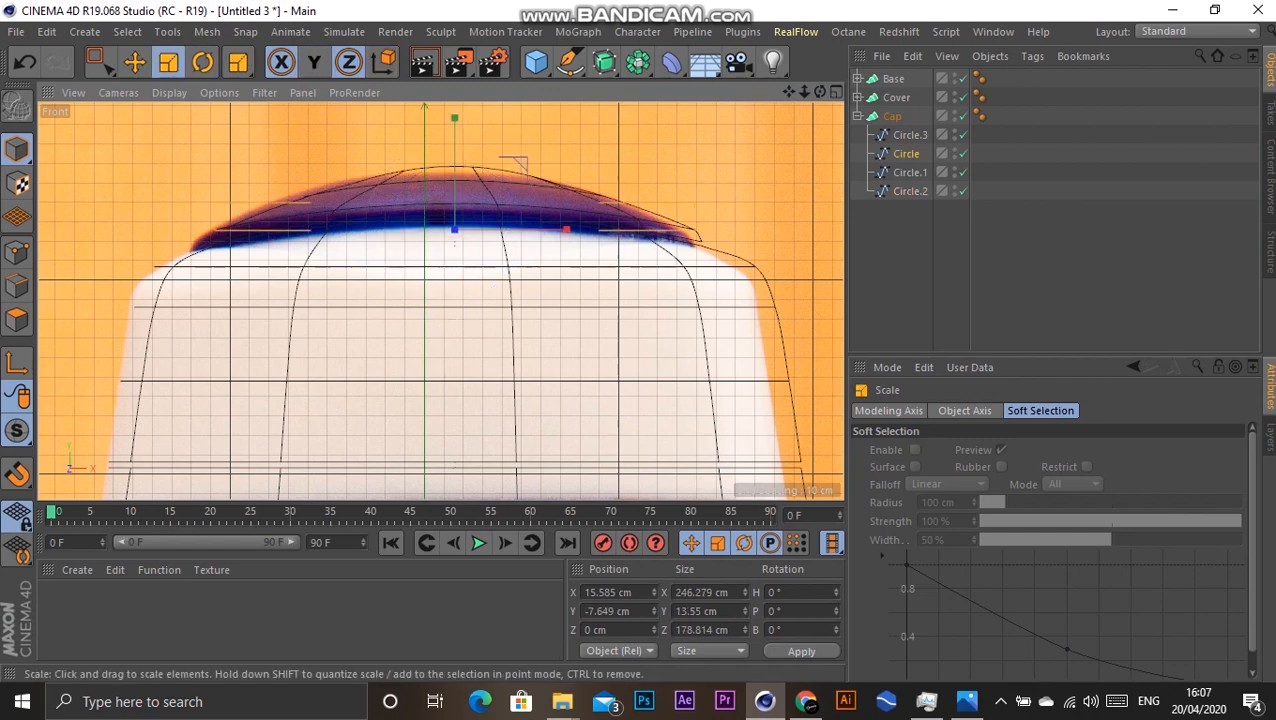
drag(566, 230, 545, 230)
scroll(602, 230, up, 2)
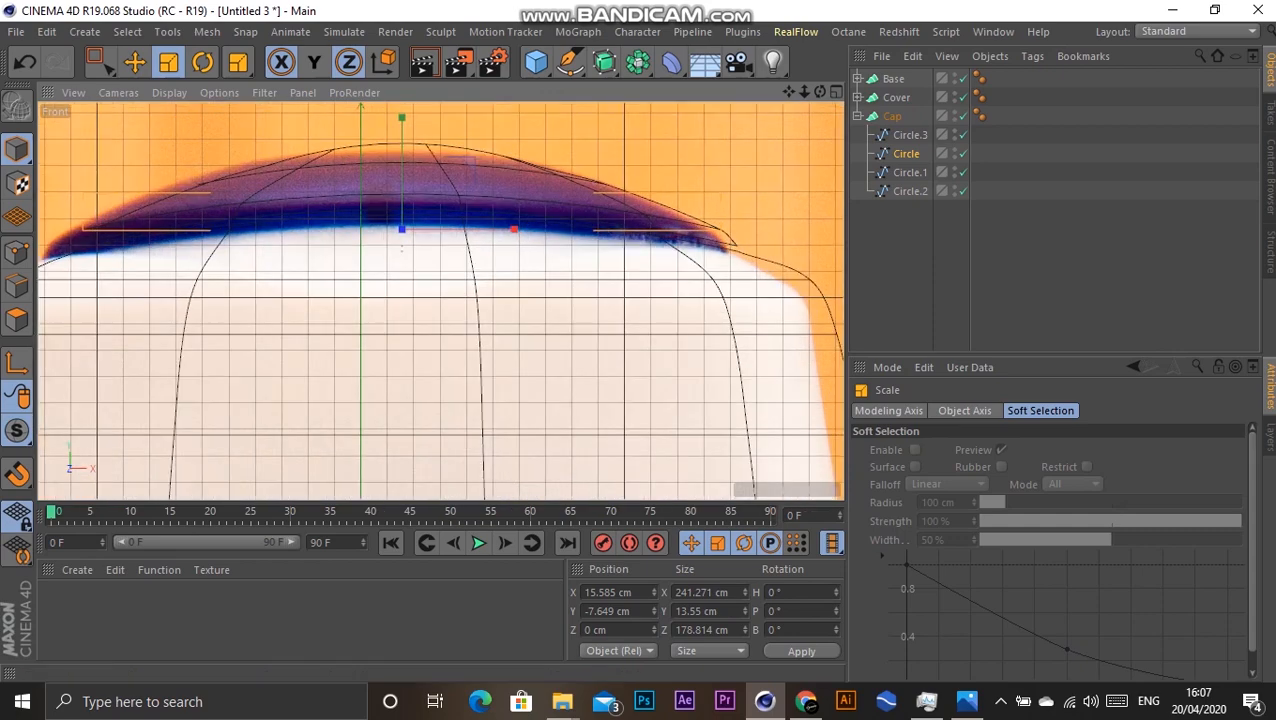
Step: Examine the Cap's domed top in the perspective view from several angles
click(836, 91)
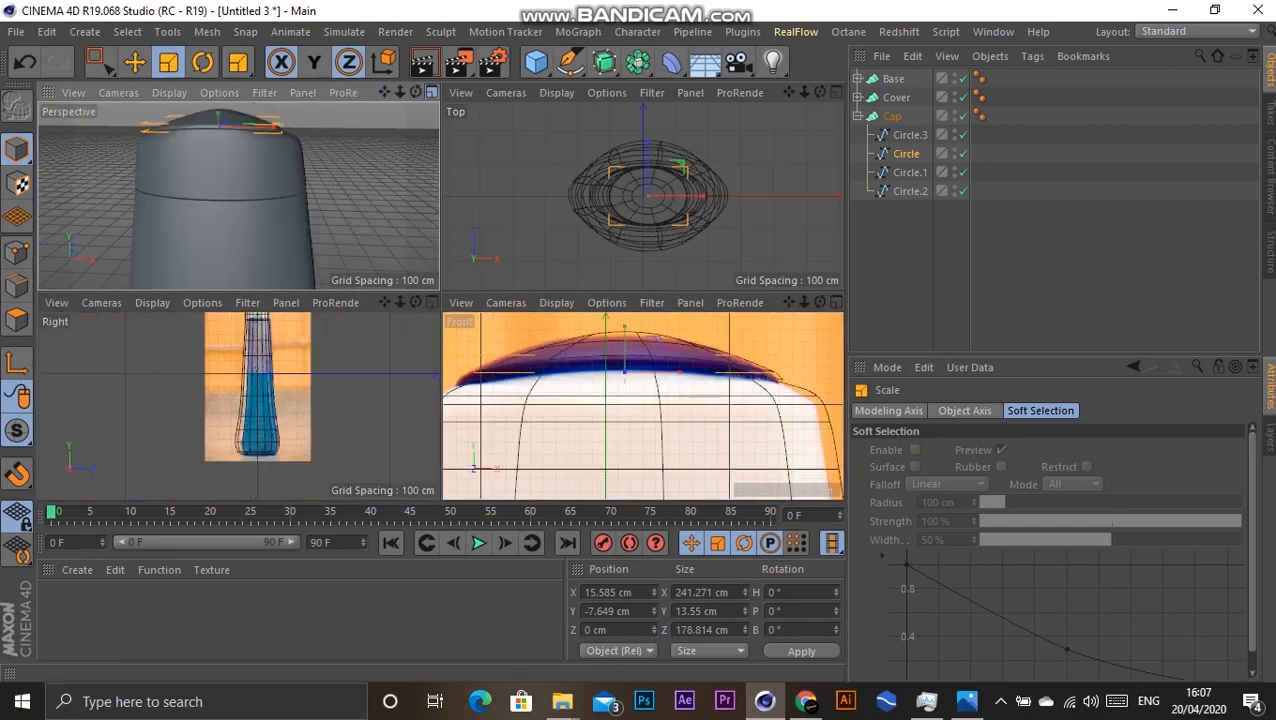
click(432, 92)
alt+drag(307, 133, 405, 168)
alt+drag(216, 121, 300, 104)
scroll(216, 121, up, 3)
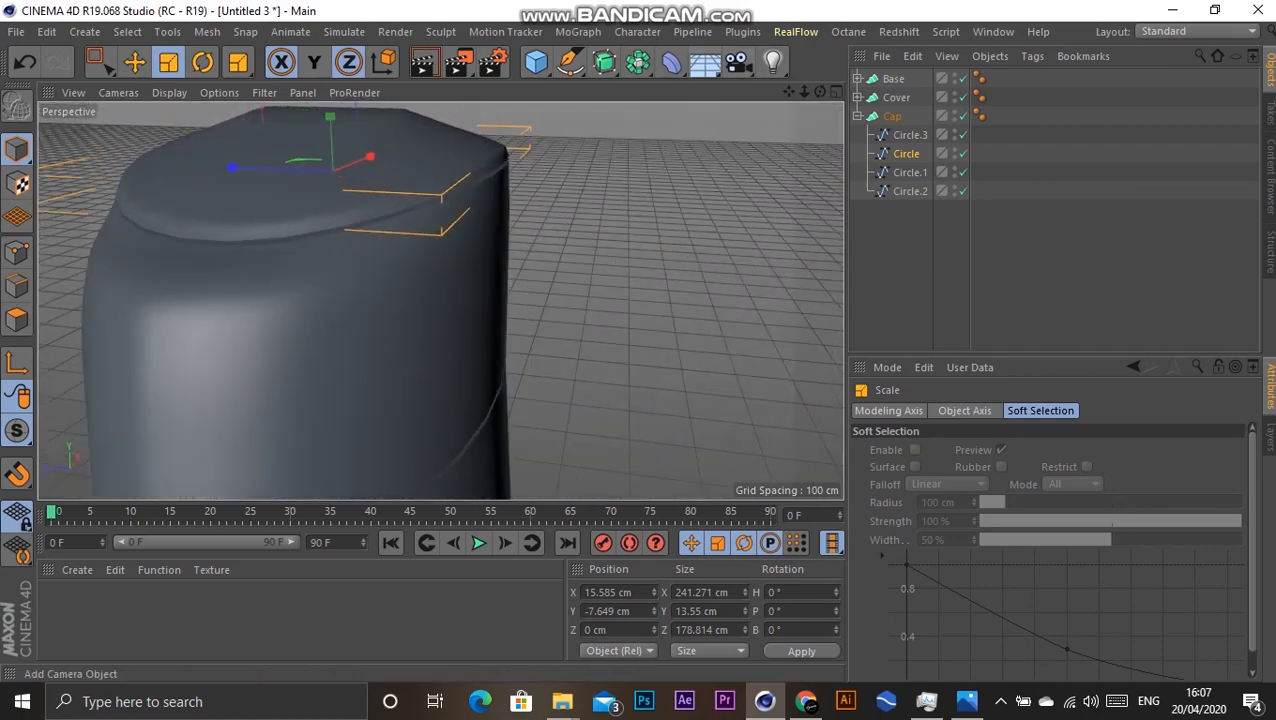
drag(789, 92, 715, 172)
drag(789, 92, 741, 175)
Step: Lower the middle points of Circle.2 to about Y 5.6 cm to smooth the Cap's top
click(910, 191)
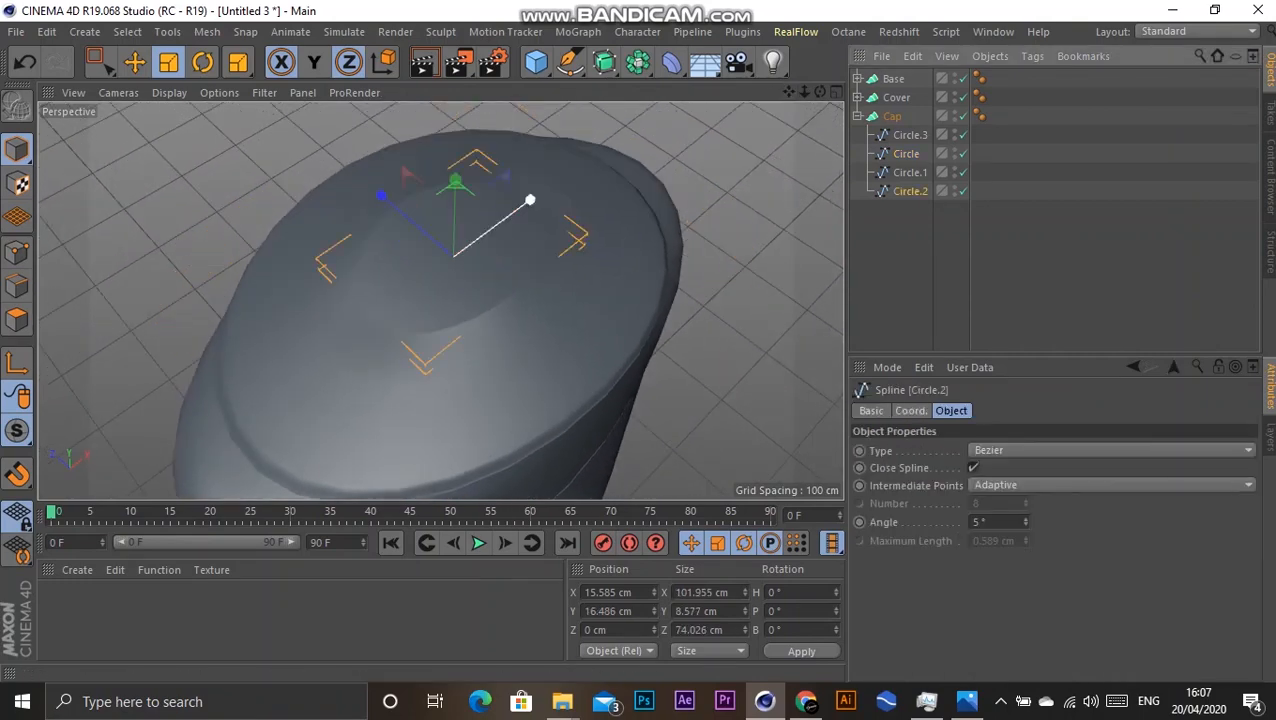
alt+drag(530, 205, 478, 158)
click(16, 252)
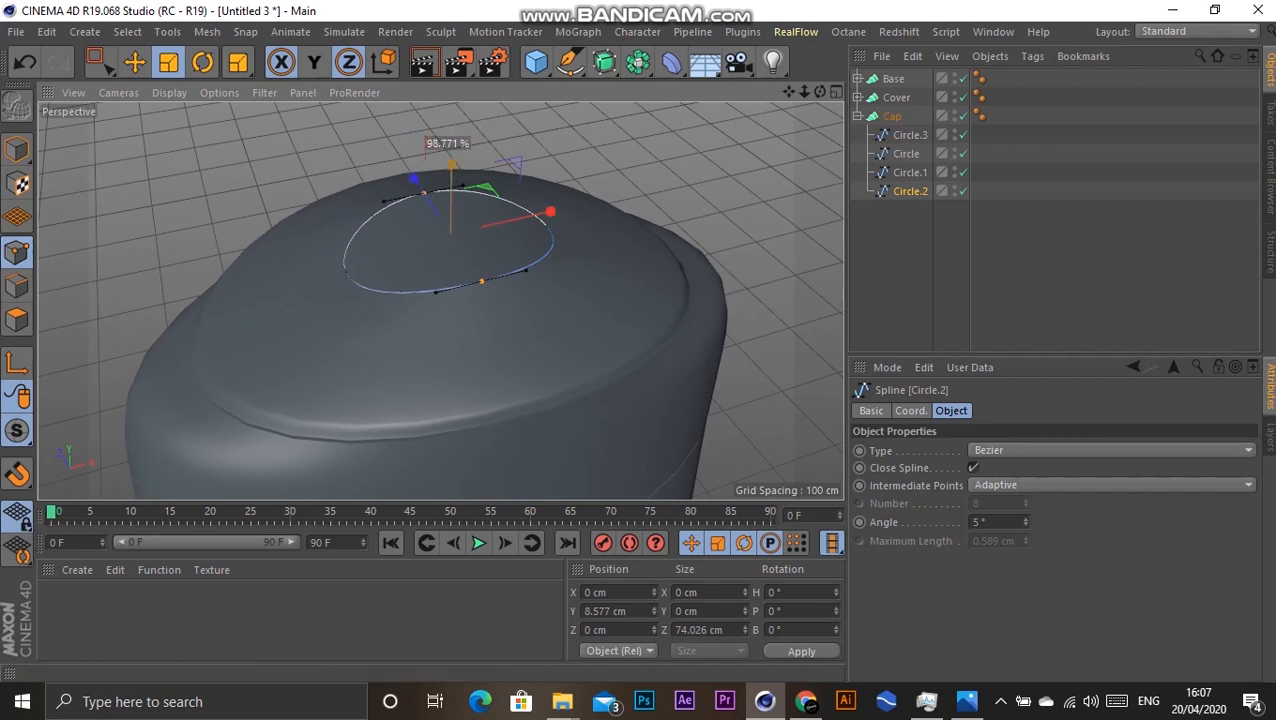
drag(451, 170, 451, 172)
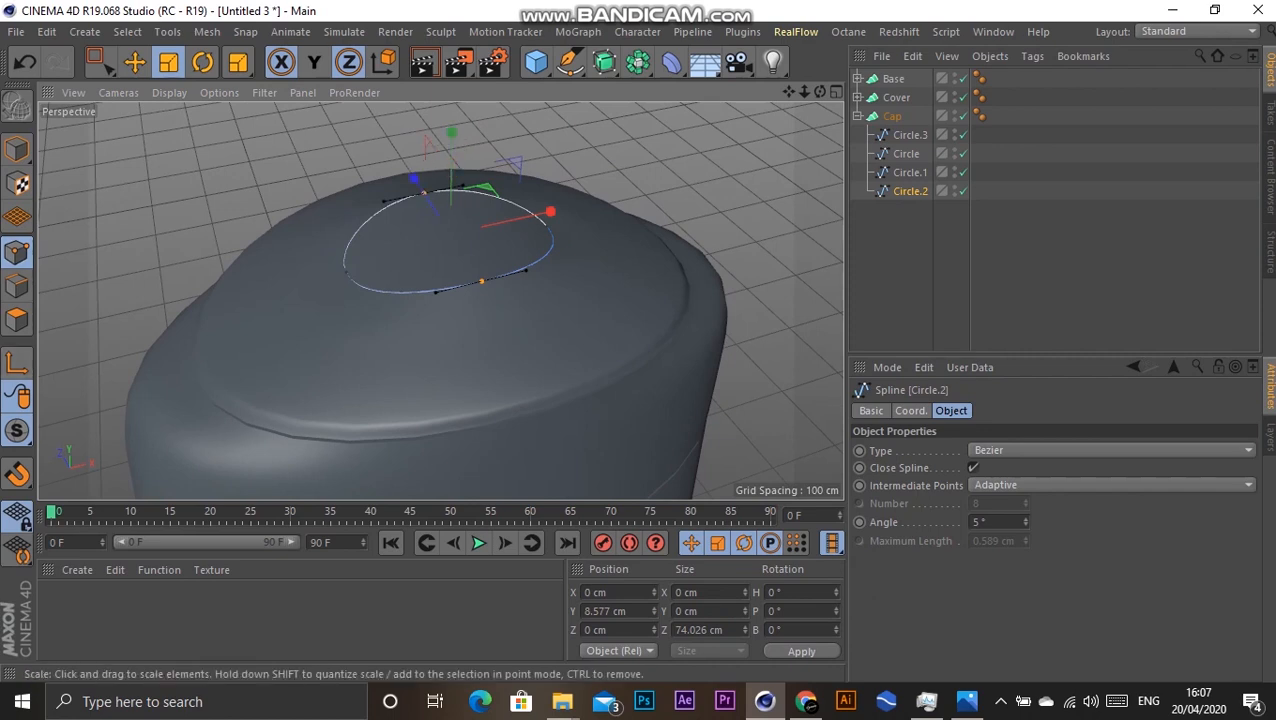
click(134, 62)
drag(451, 165, 450, 250)
drag(451, 165, 451, 167)
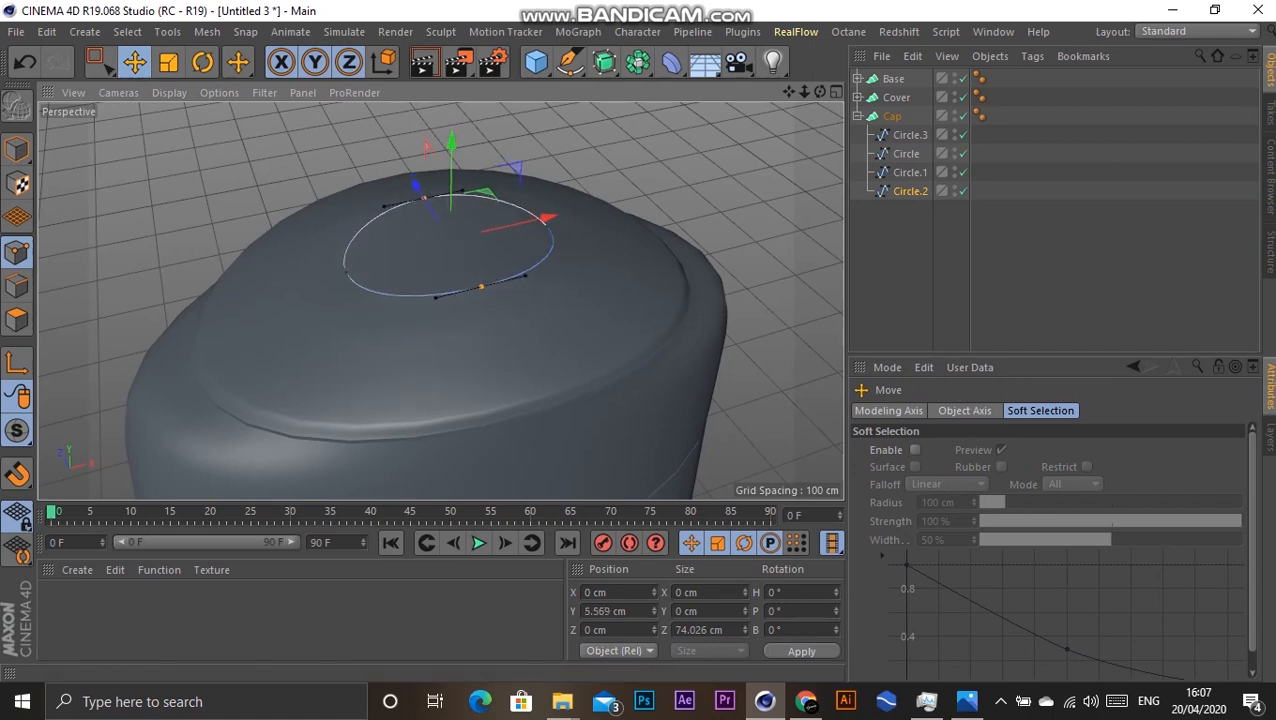
click(892, 116)
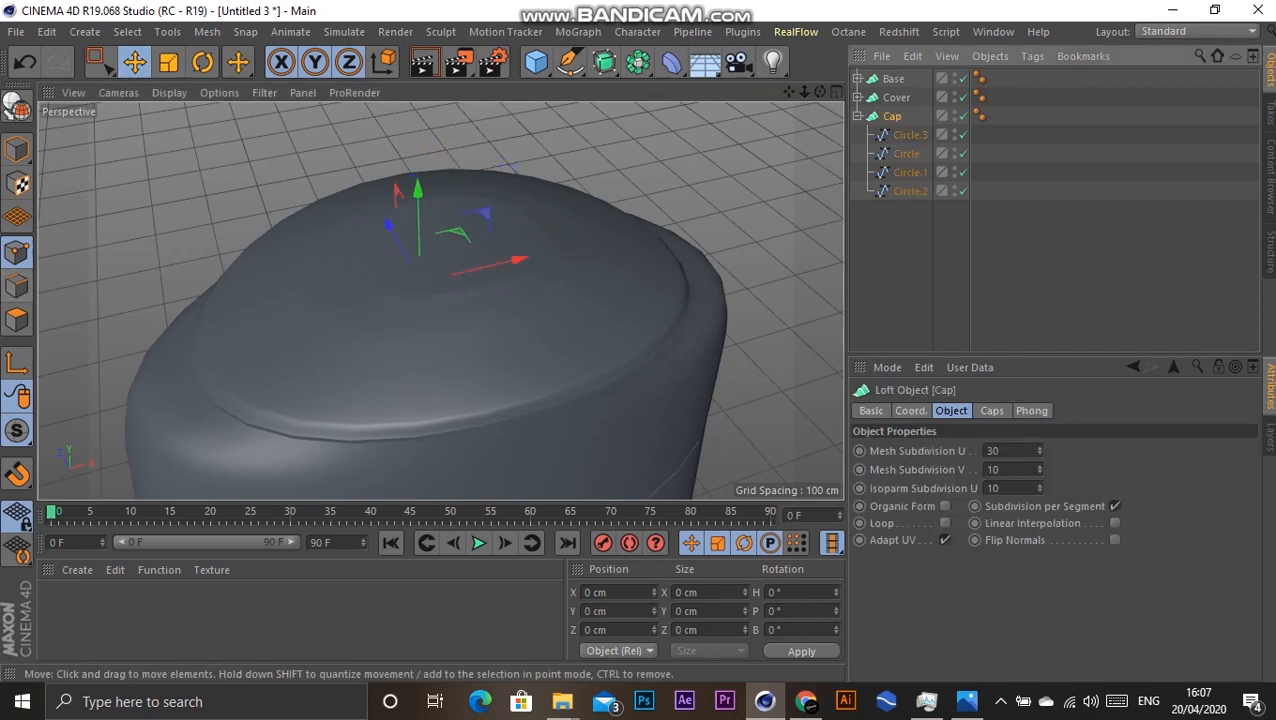
alt+drag(373, 228, 440, 240)
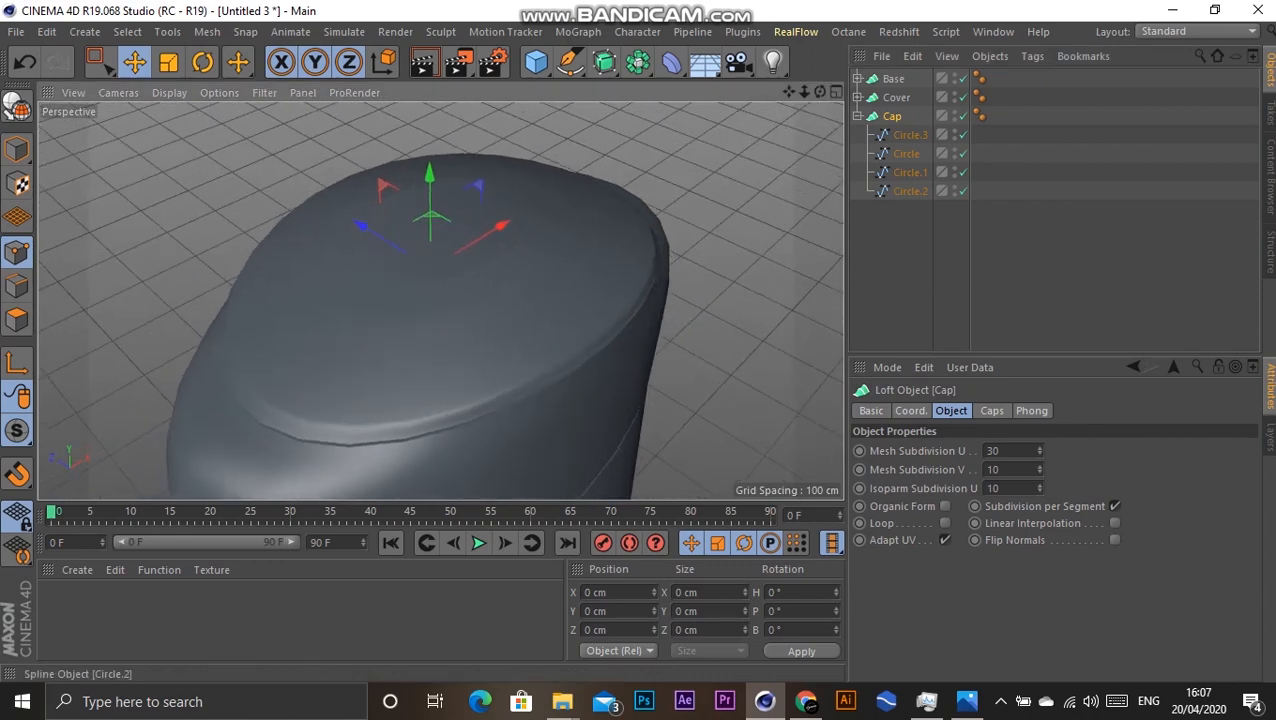
Step: Duplicate Circle.2, raise the copy to about Y 26 cm and scale it in X and Z to about 43 by 31 cm
click(910, 191)
ctrl+drag(910, 191, 910, 200)
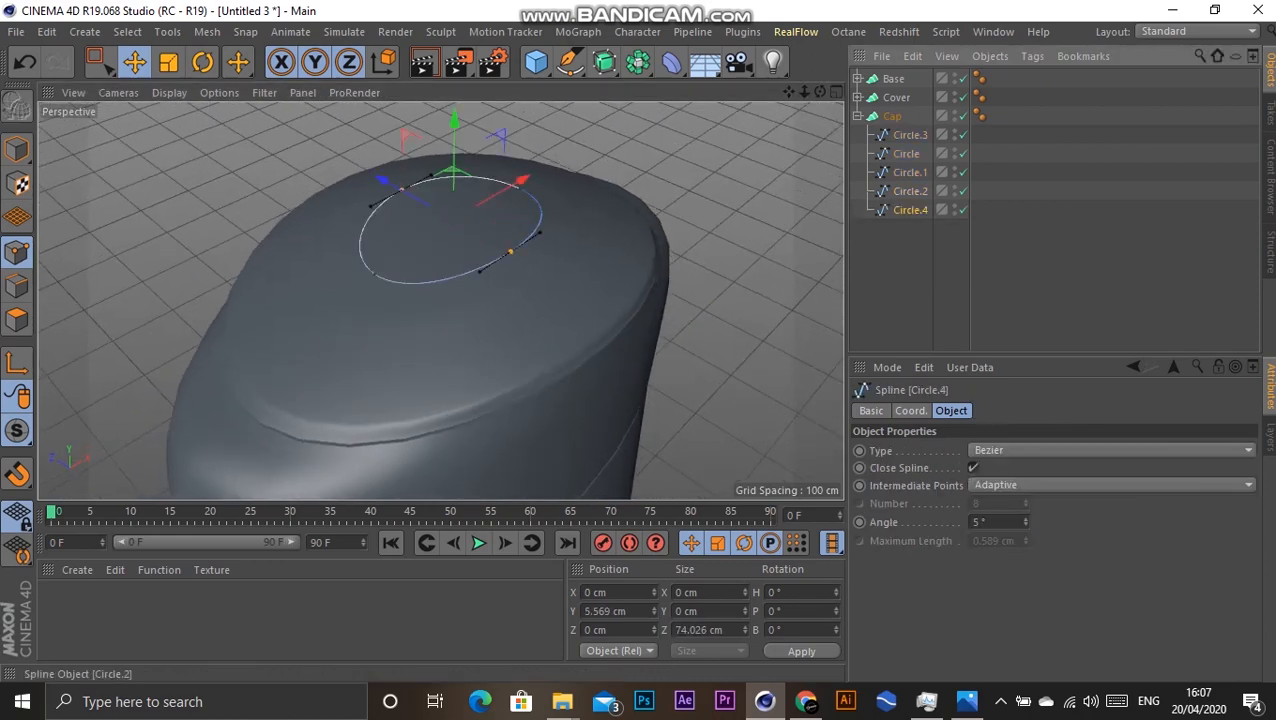
click(17, 149)
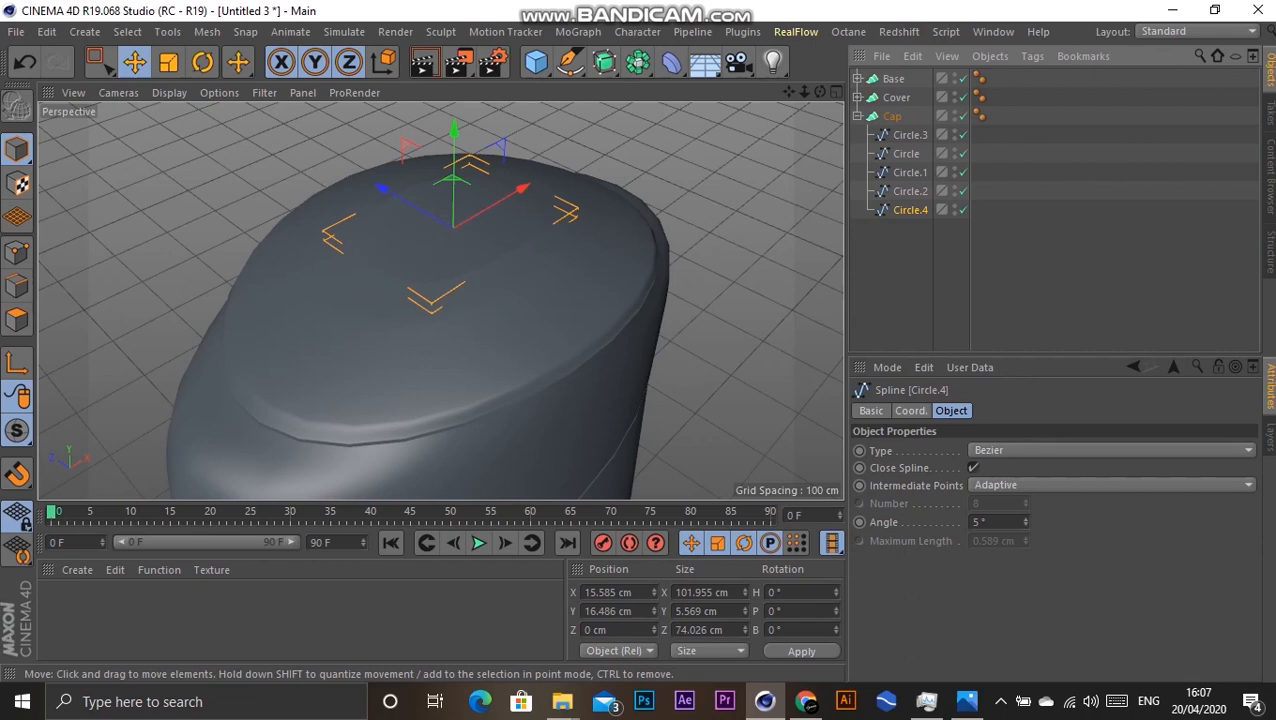
drag(455, 128, 455, 113)
key(t)
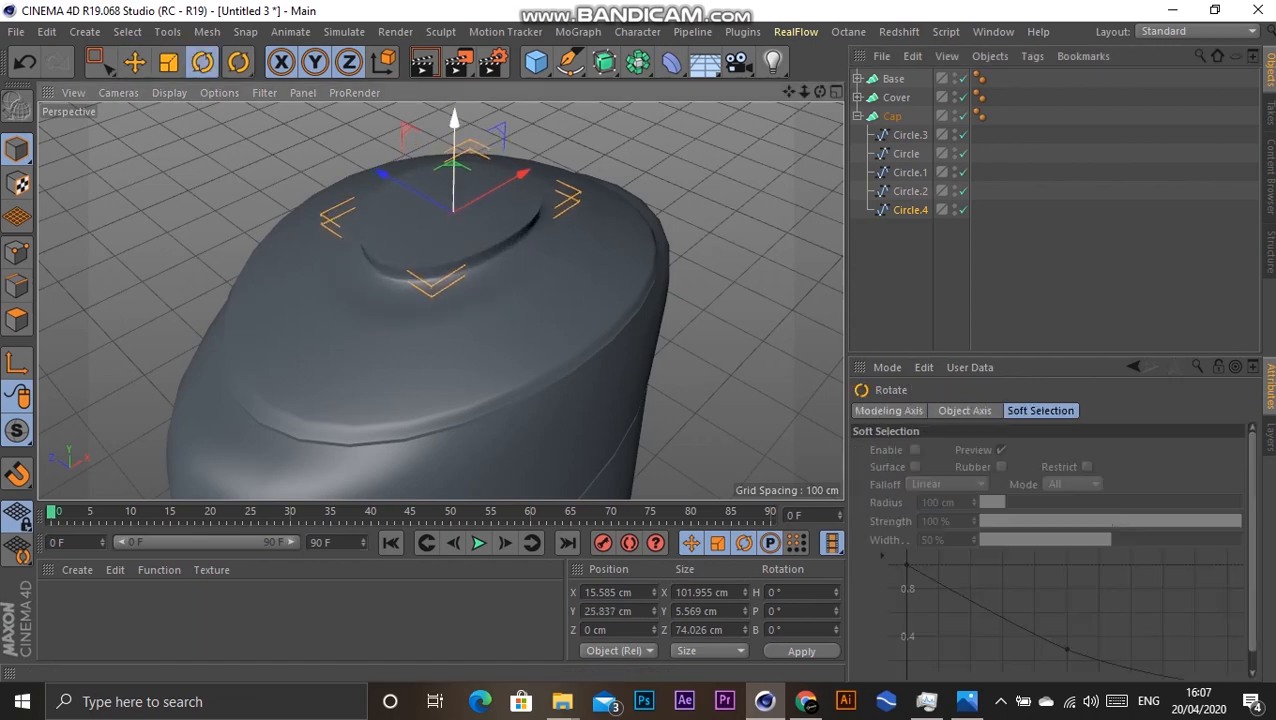
drag(600, 230, 415, 206)
Step: Lower the middle points of Circle.4 to about Y 1.3 cm and the whole spline to about Y 21 cm
scroll(434, 164, up, 3)
scroll(434, 164, up, 3)
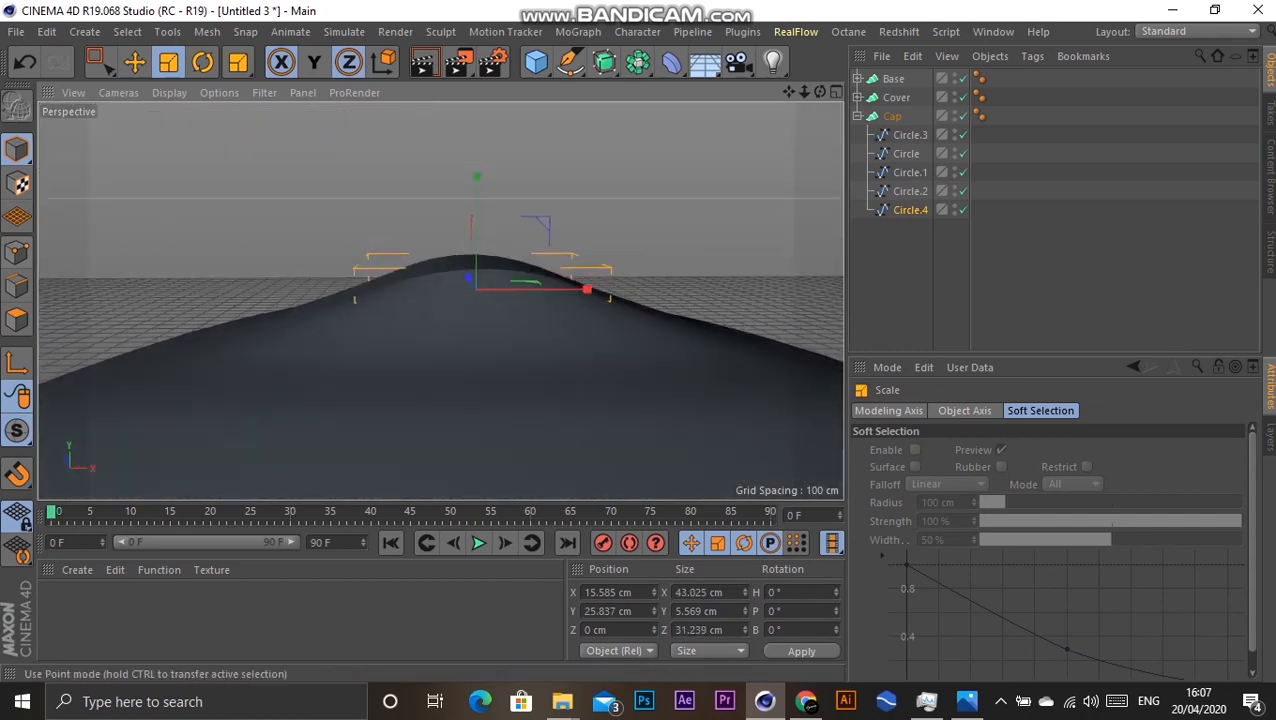
click(17, 250)
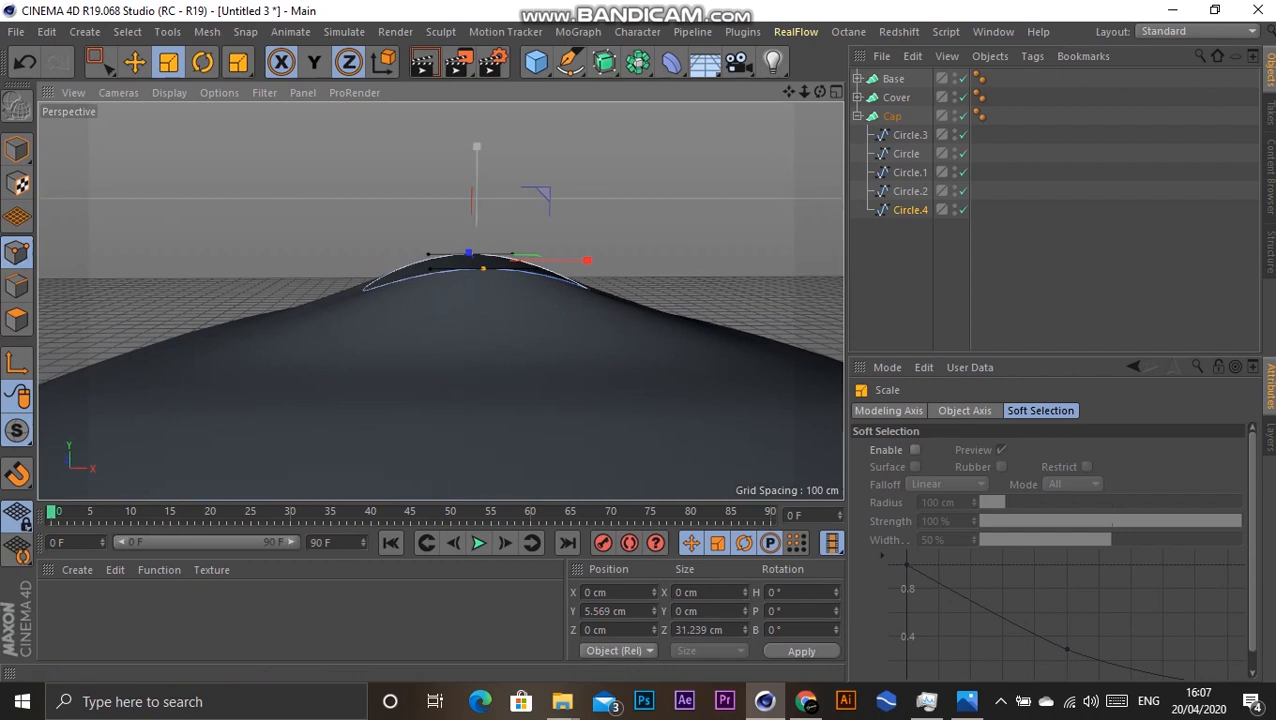
click(134, 62)
click(314, 62)
drag(476, 192, 477, 212)
alt+drag(440, 300, 467, 325)
click(17, 150)
drag(477, 192, 477, 210)
mouse_move(303, 180)
alt+mouse_down()
mouse_move(305, 256)
mouse_move(308, 204)
alt+mouse_up()
scroll(401, 298, down, 7)
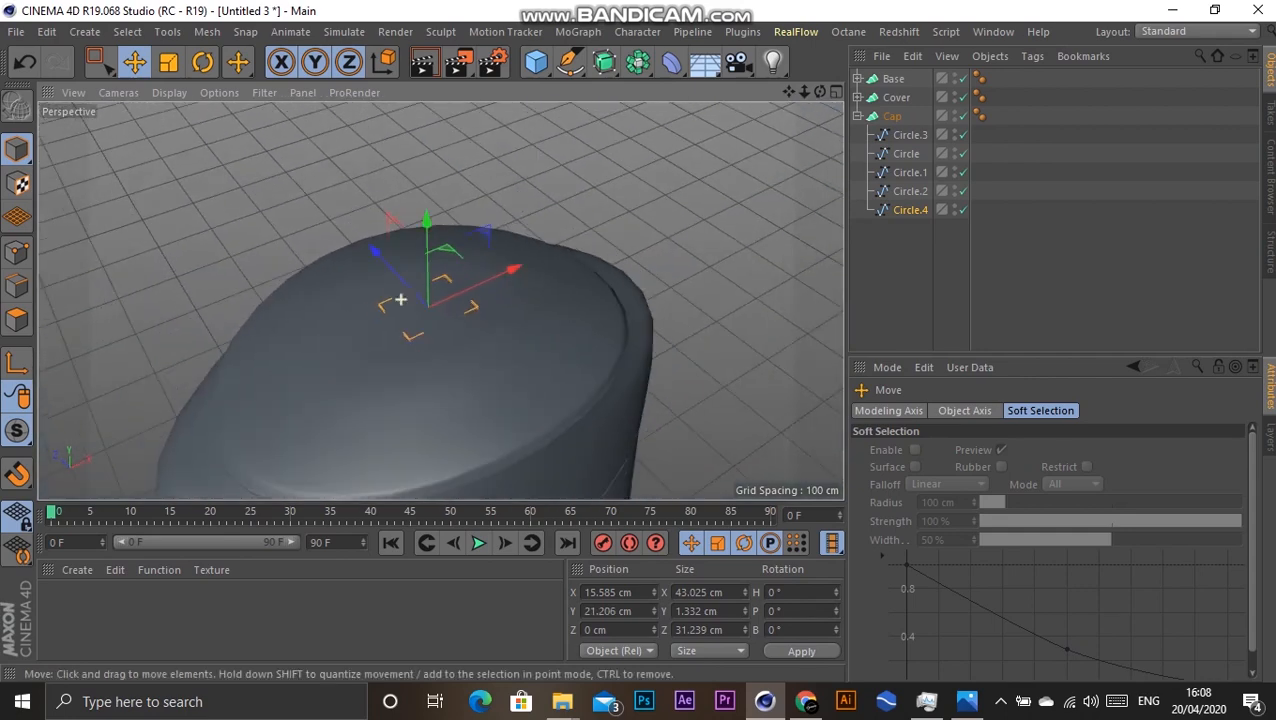
Step: Collapse the Cap's splines and expand the splines of the Cover loft
alt+drag(543, 364, 496, 345)
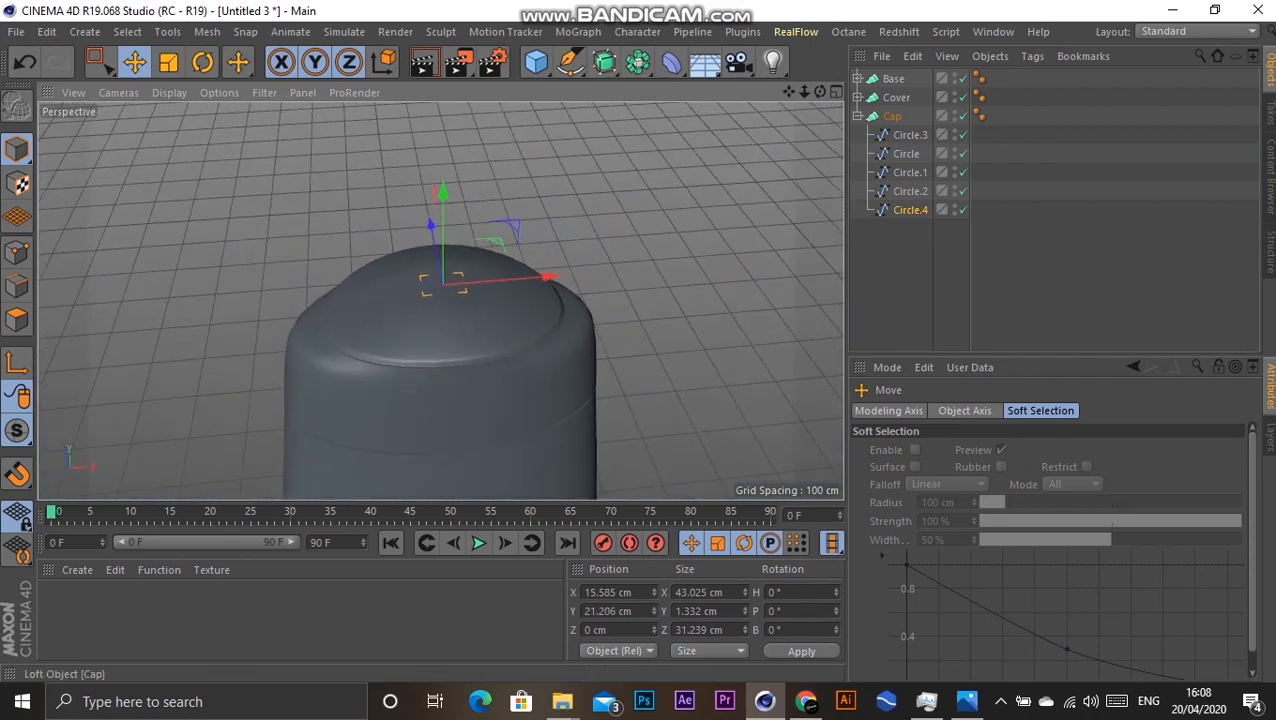
click(892, 116)
click(857, 116)
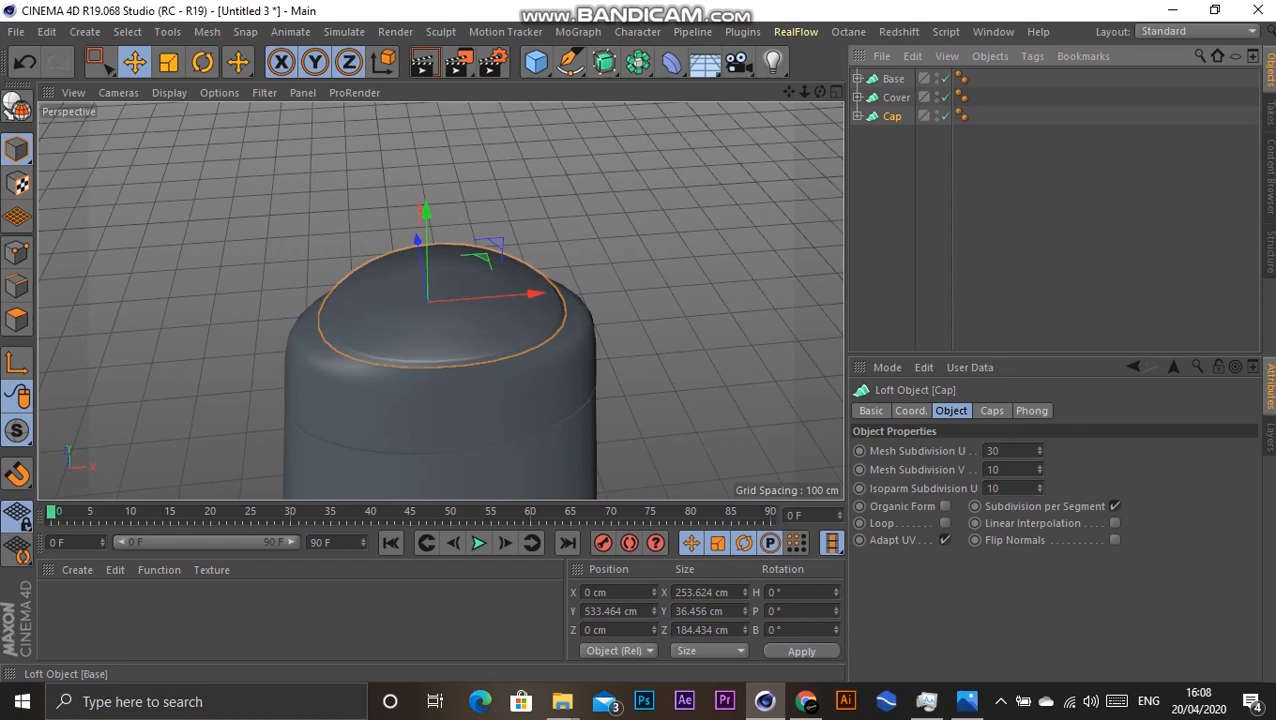
scroll(570, 424, up, 6)
scroll(558, 419, down, 2)
alt+drag(558, 419, 552, 380)
click(552, 372)
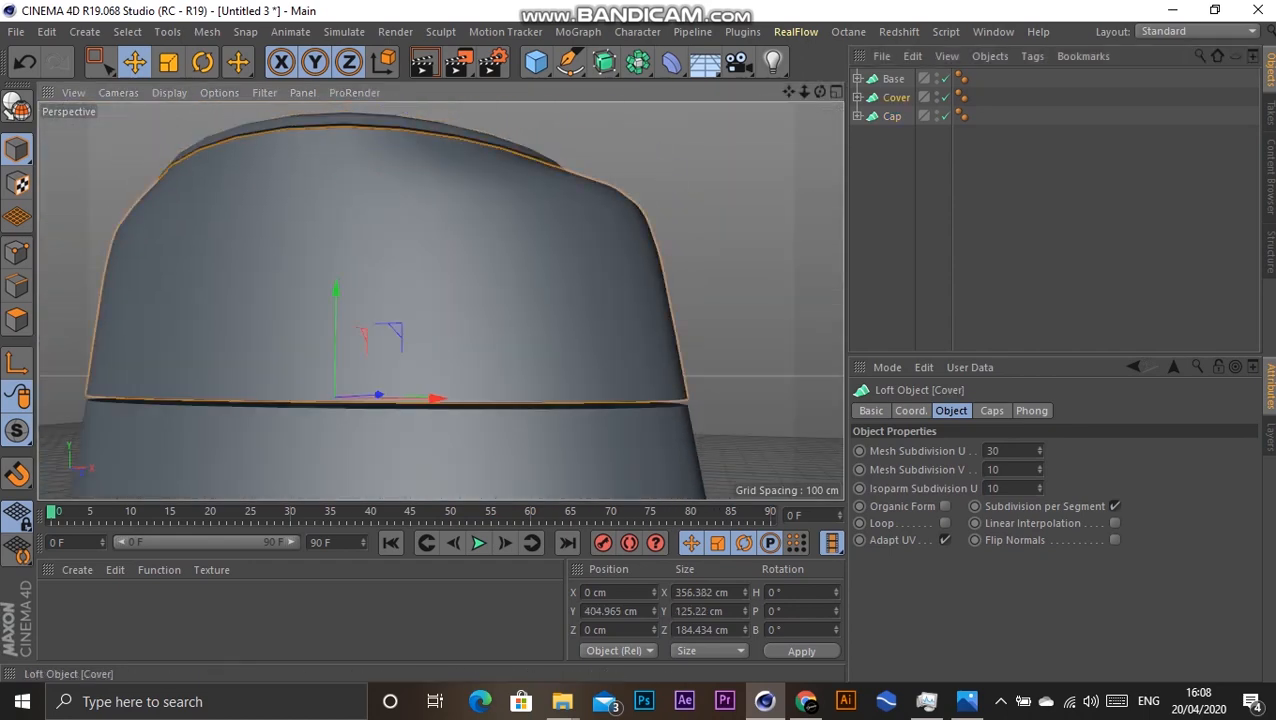
click(857, 97)
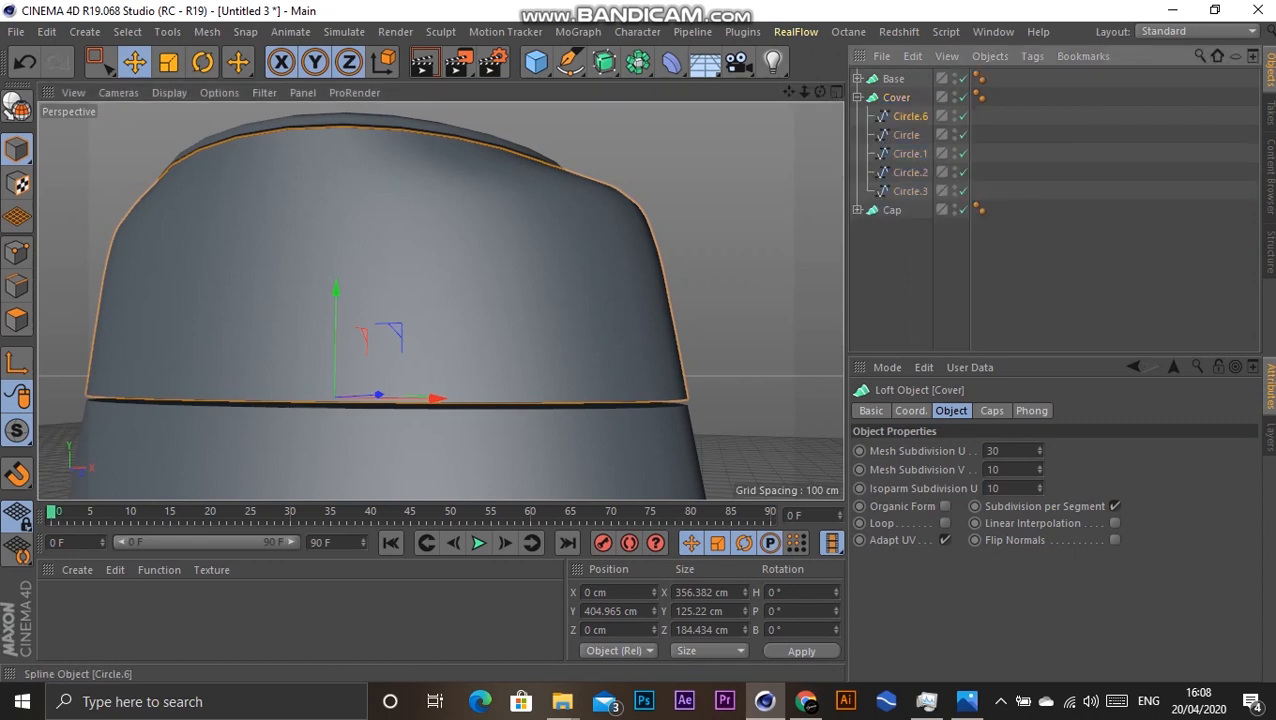
Step: Duplicate the Cover's Circle.6, lower the copy to about Y -0.9 cm and scale it in X and Z to about 336 by 174 cm
click(910, 116)
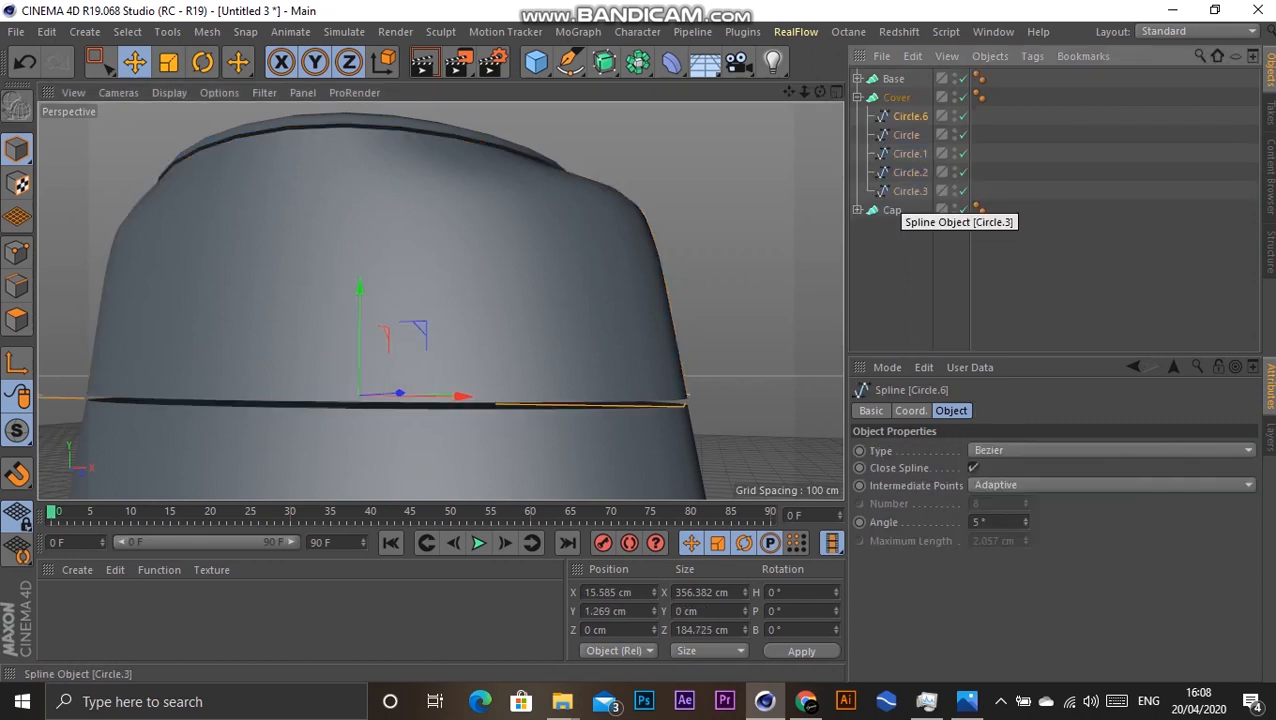
click(910, 191)
click(910, 116)
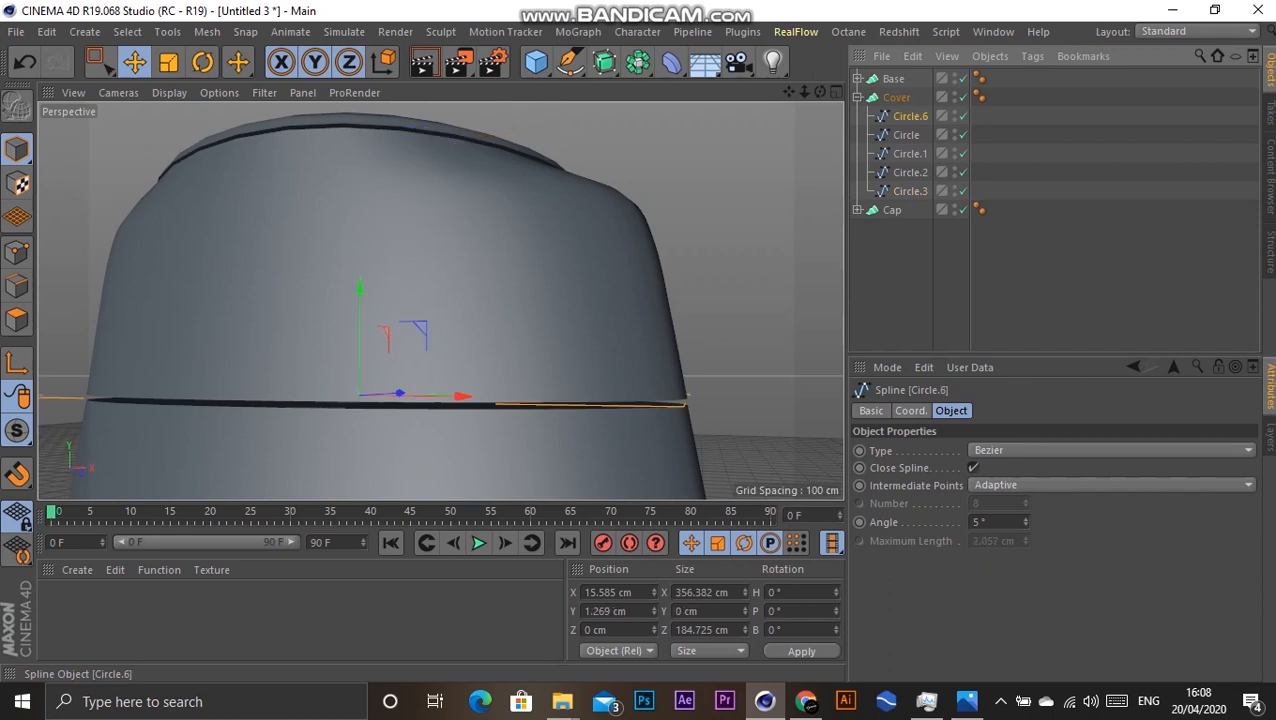
key(ctrl+v)
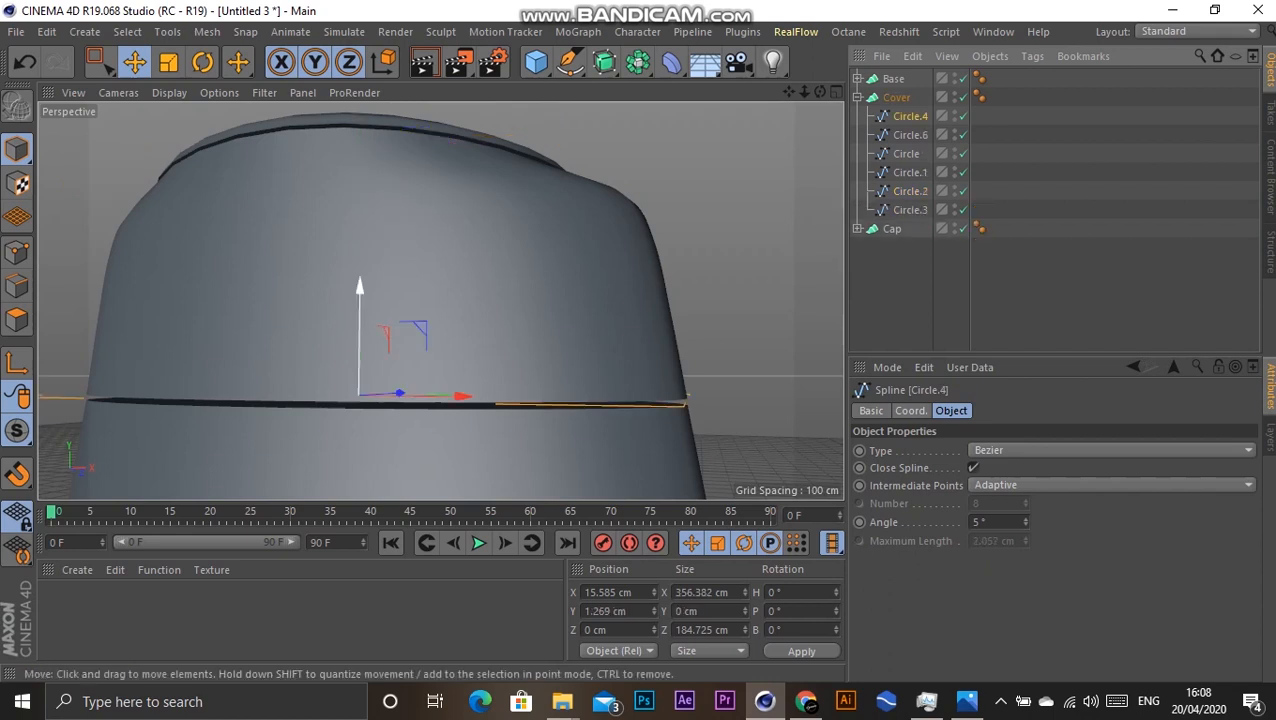
drag(360, 288, 358, 375)
key(t)
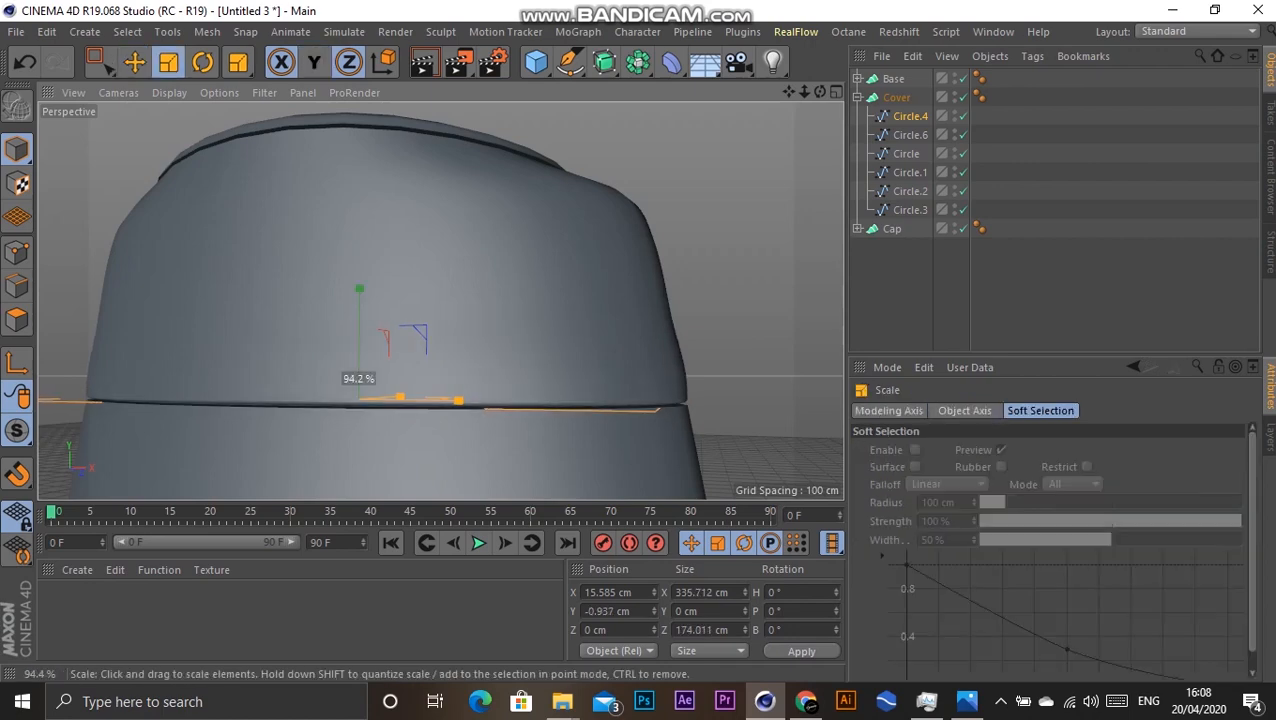
alt+drag(527, 253, 527, 253)
click(910, 135)
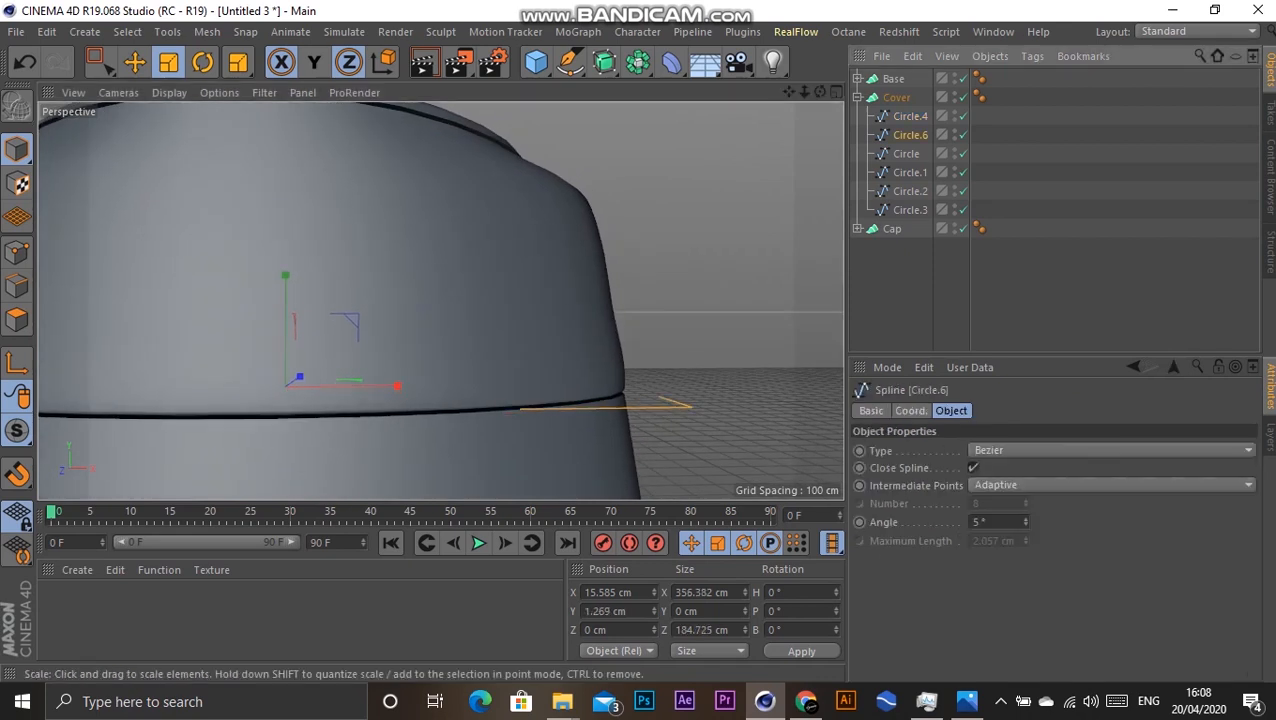
drag(397, 386, 399, 386)
key(ctrl+z)
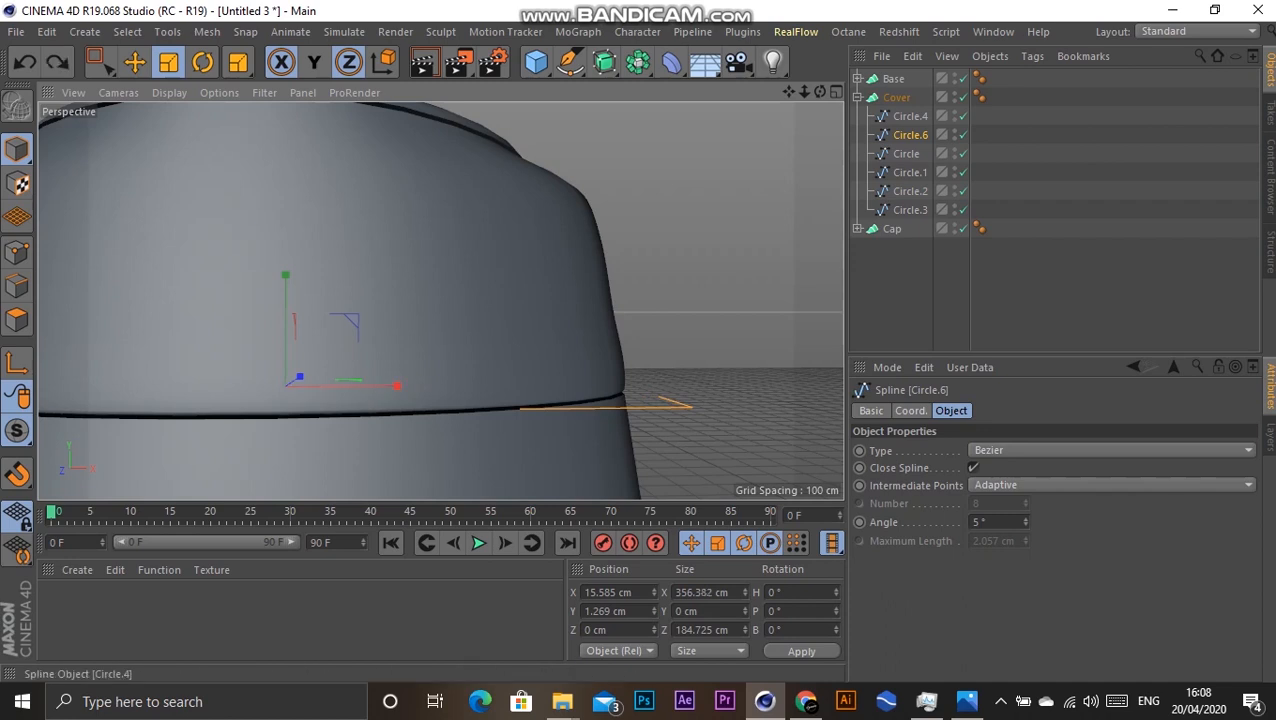
key(ctrl+z)
Step: Widen the Cover's Circle.4 in X to about 350 cm and collapse the Cover's splines
drag(397, 389, 400, 390)
scroll(503, 323, down, 4)
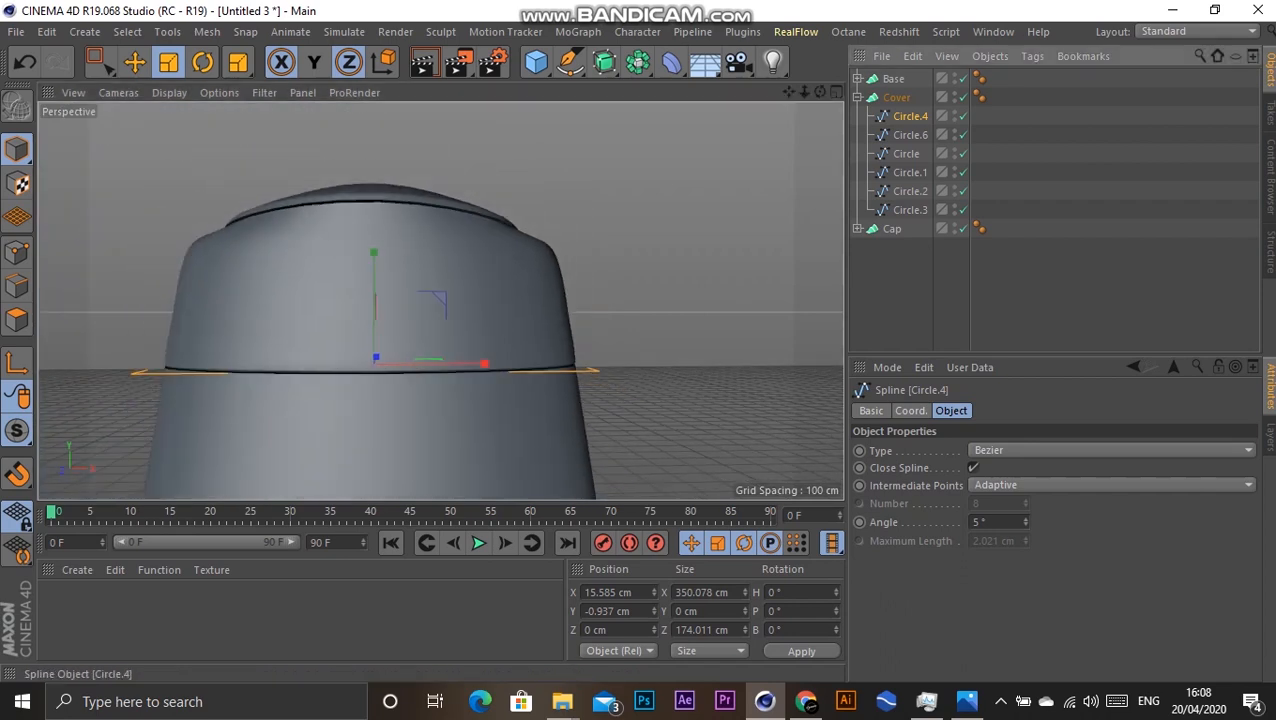
click(896, 97)
click(857, 97)
Step: Duplicate the Base's Circle.6 as its last spline and raise the copy to about Y 406 cm
click(893, 78)
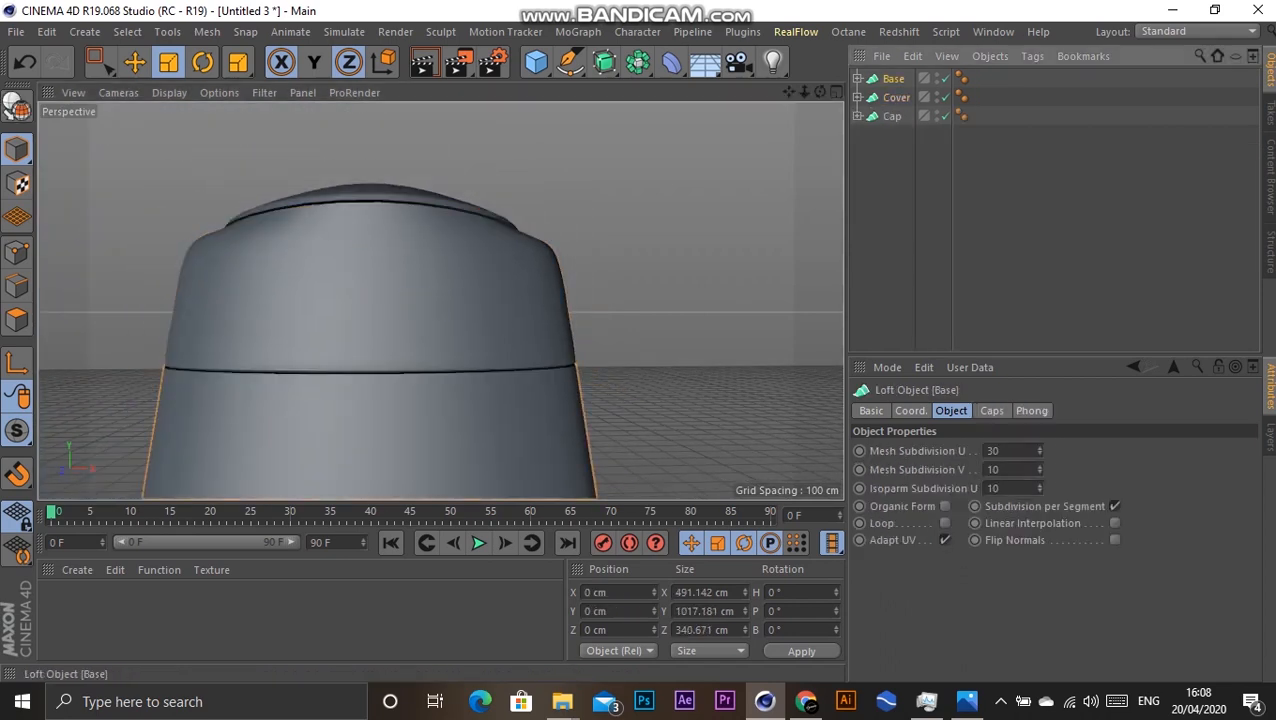
click(857, 78)
click(910, 97)
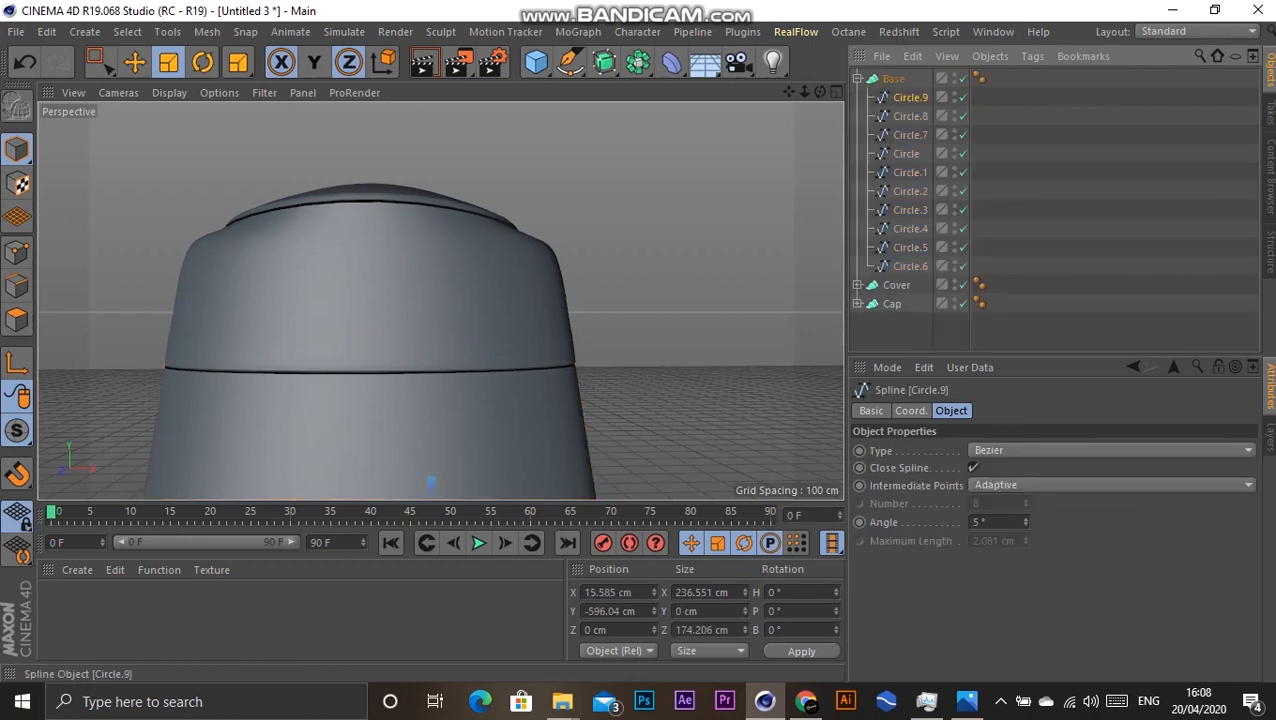
click(910, 266)
scroll(577, 380, up, 5)
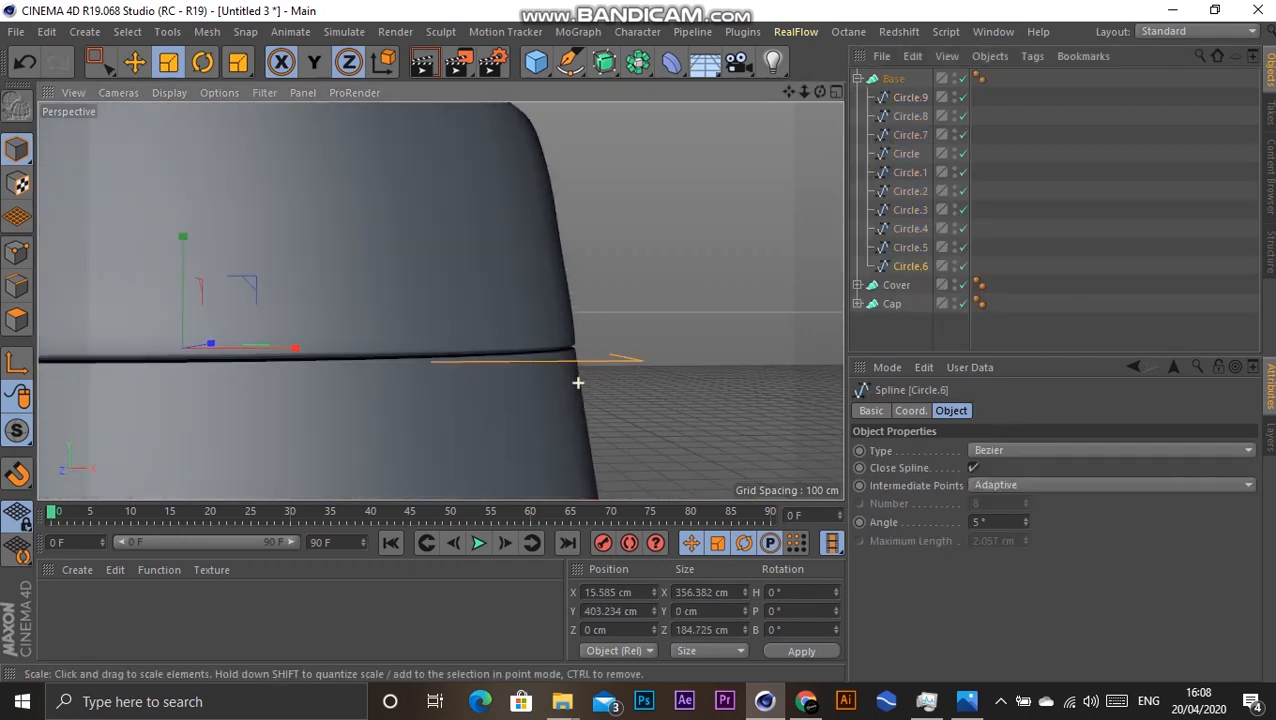
mouse_move(423, 336)
alt+mouse_down()
mouse_move(414, 310)
mouse_move(408, 332)
mouse_move(424, 336)
alt+mouse_up()
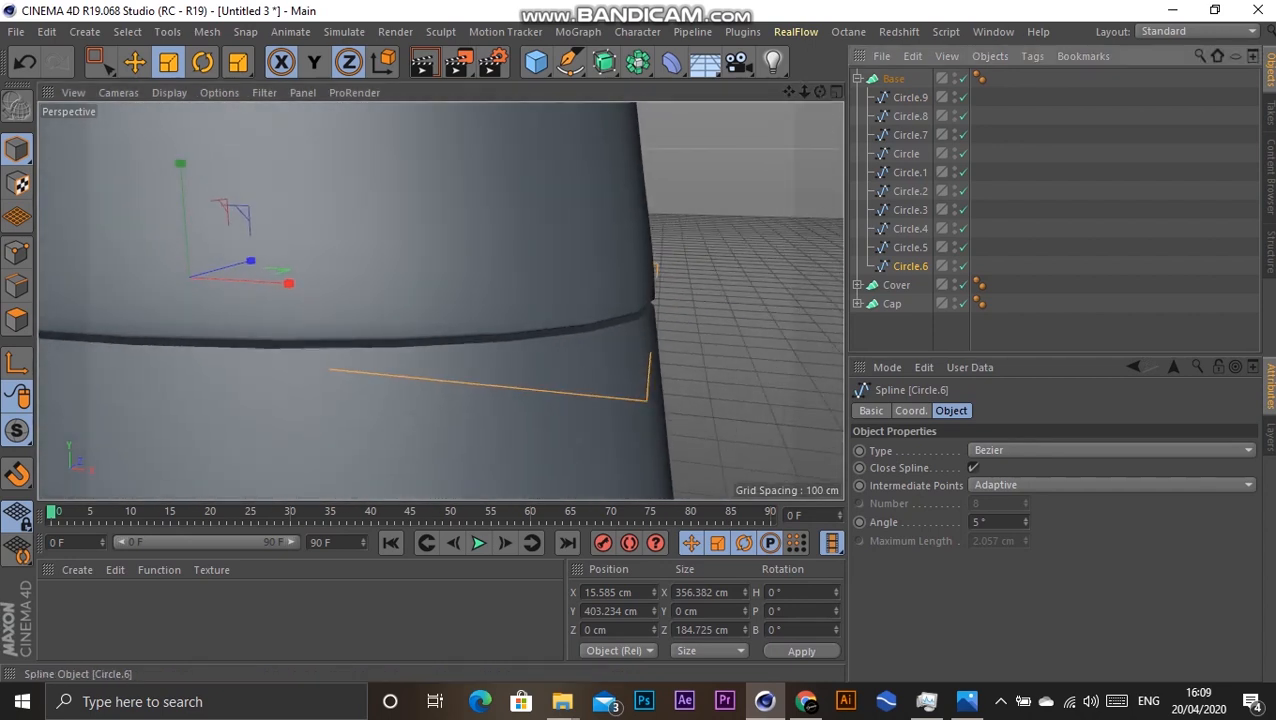
ctrl+drag(910, 266, 910, 277)
key(e)
drag(180, 165, 180, 157)
Step: Scale the Base's Circle.10 in X and Z to about 343 by 178 cm and collapse the Base's splines
key(r)
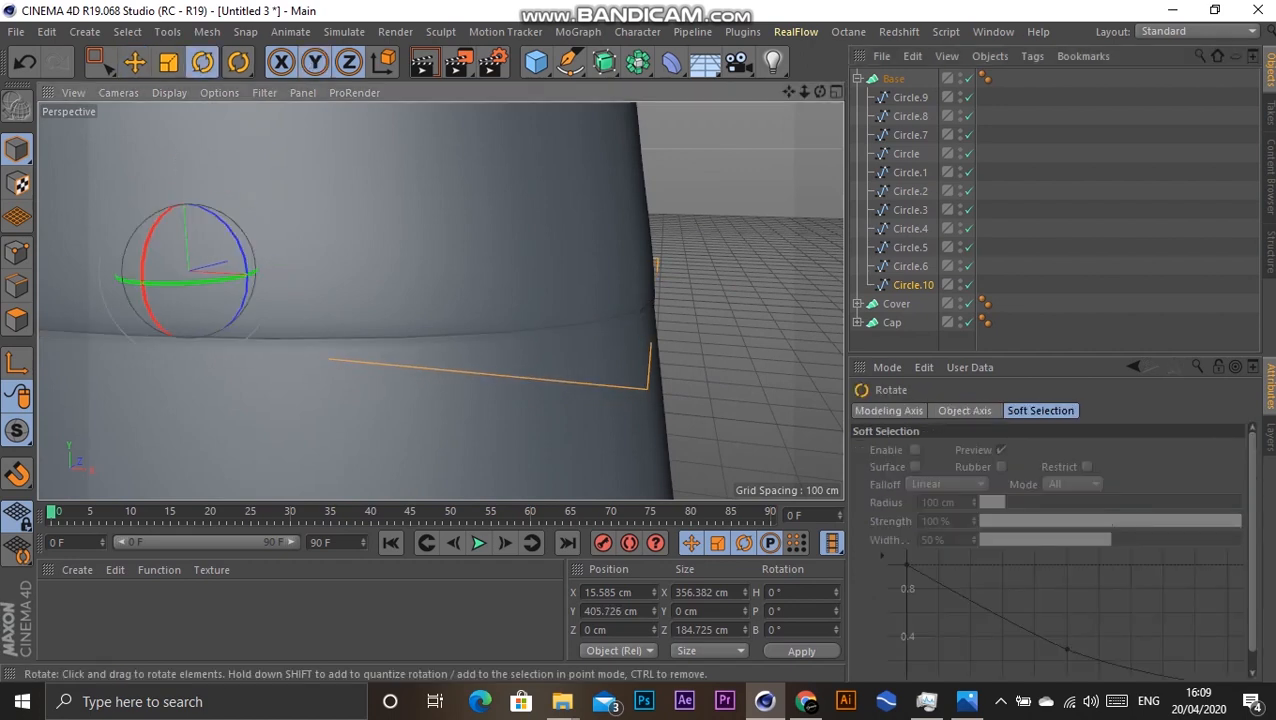
key(t)
drag(278, 265, 264, 266)
scroll(402, 257, down, 6)
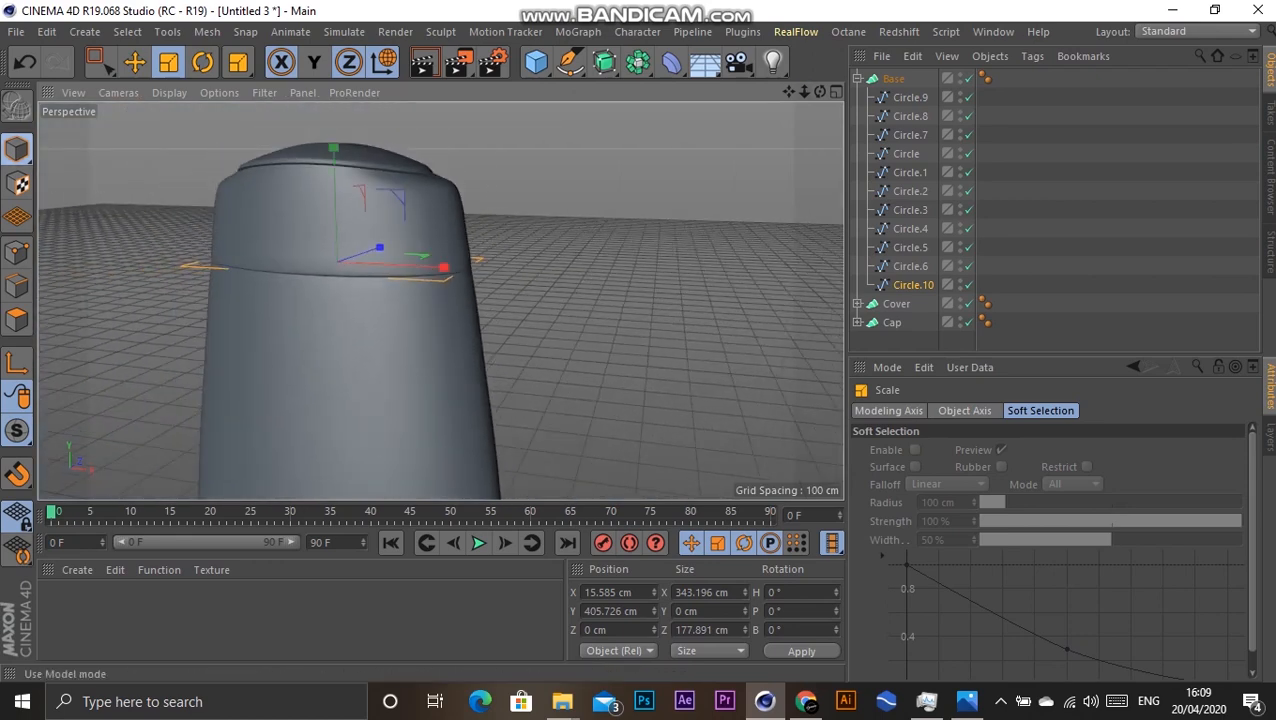
click(893, 79)
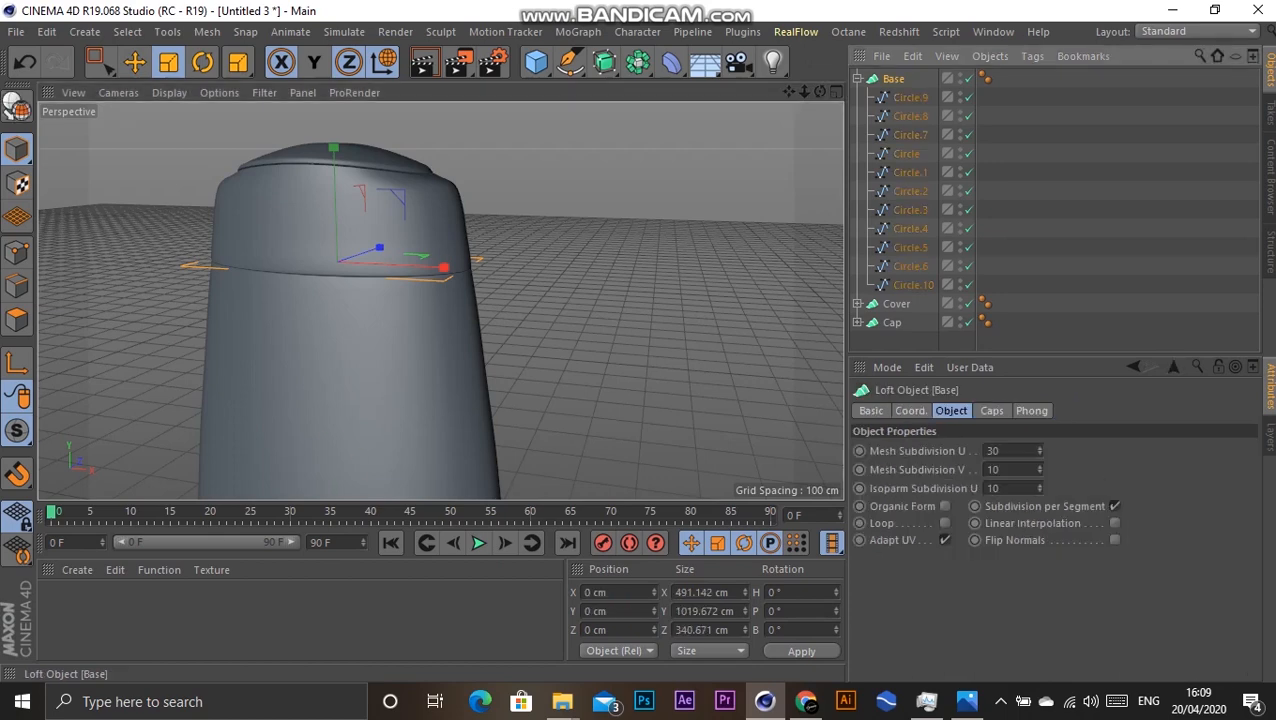
click(857, 79)
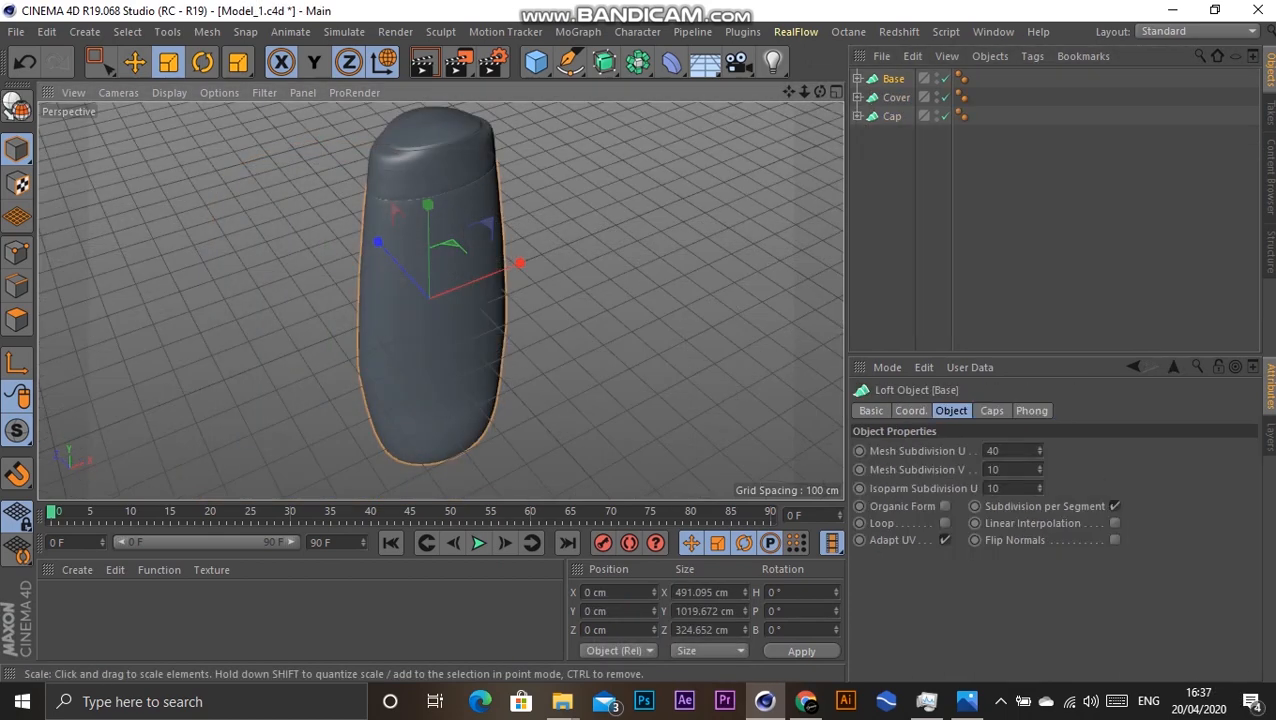
Step: Display the bottle shaded with its mesh lines in the perspective view
alt+drag(440, 299, 440, 268)
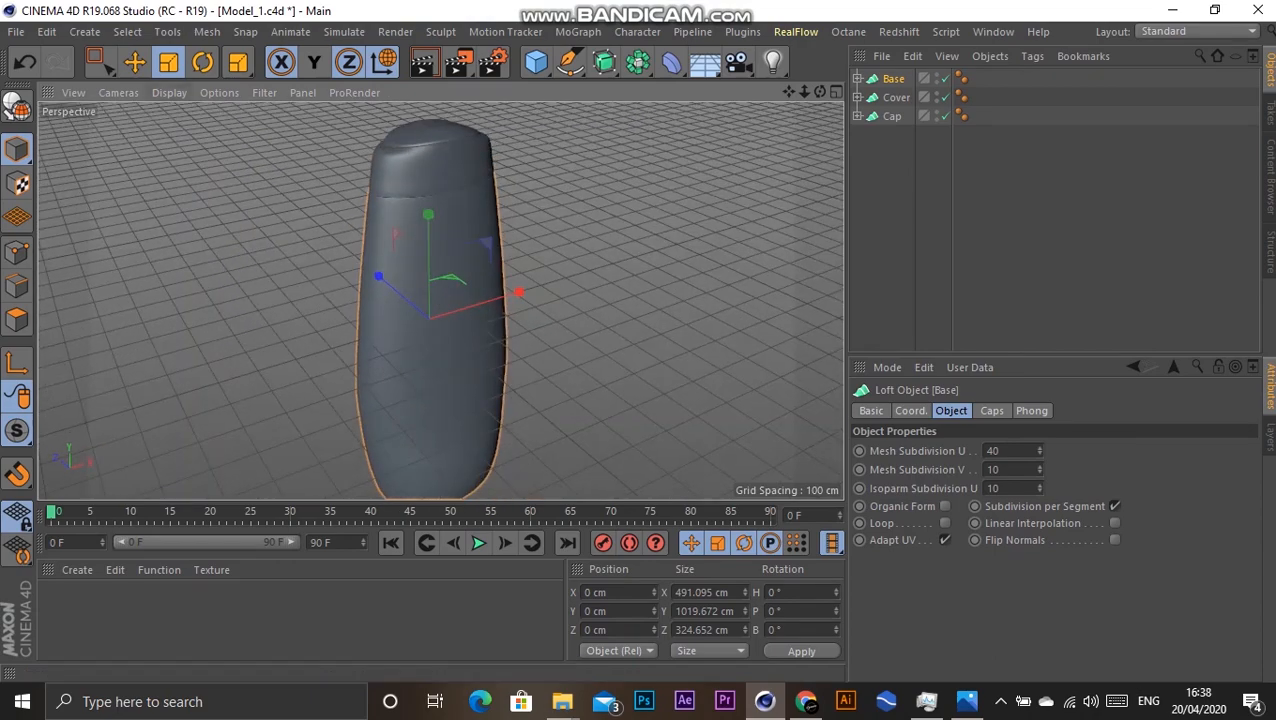
click(169, 92)
click(210, 133)
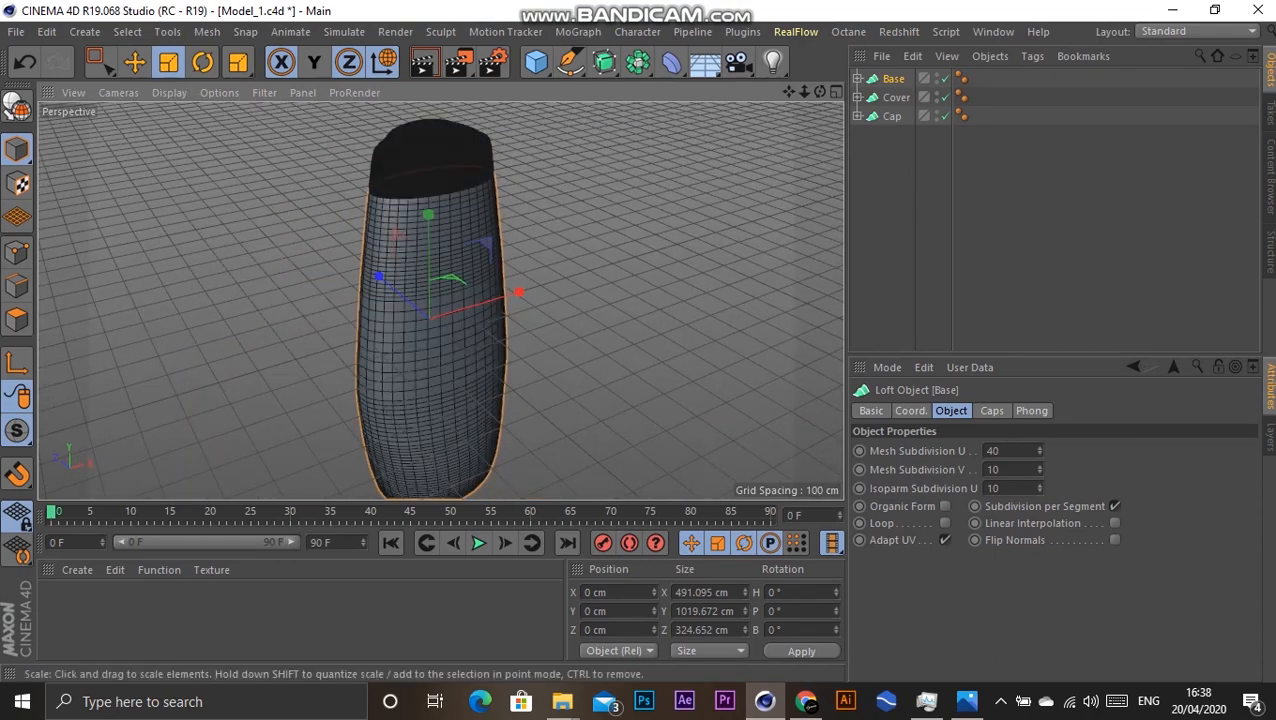
scroll(424, 200, up, 6)
scroll(424, 200, down, 3)
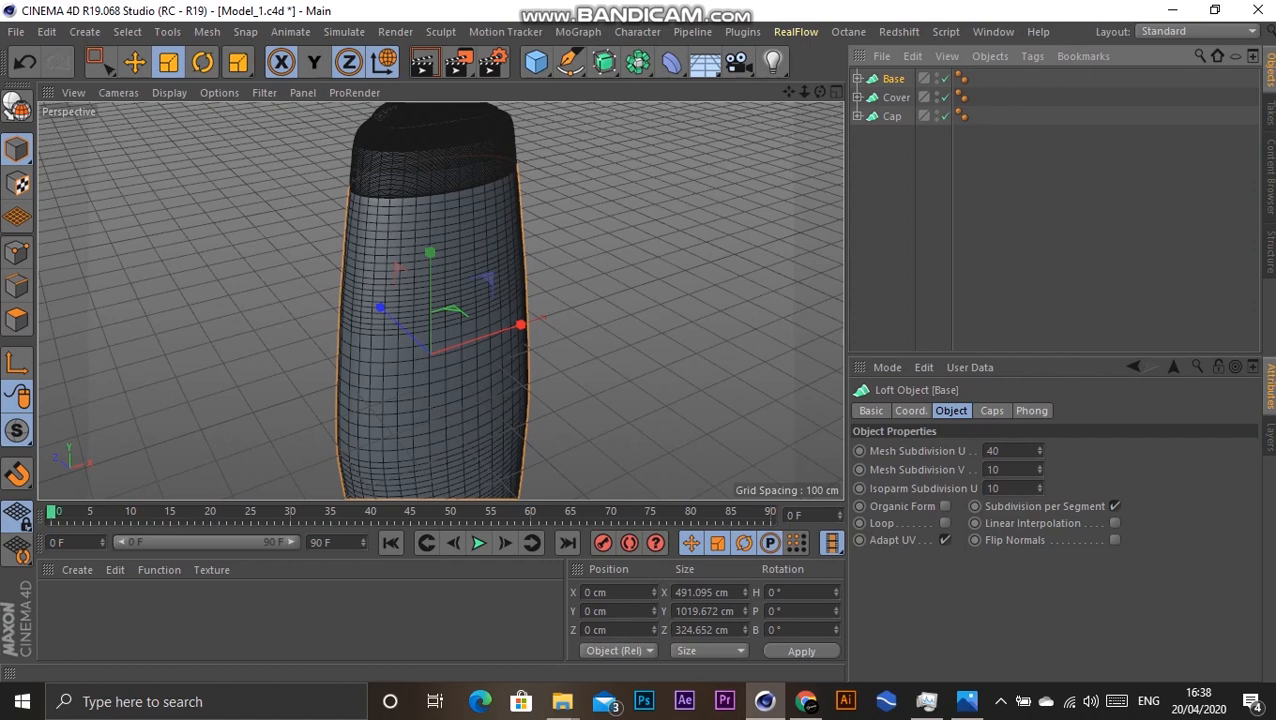
Step: Turn off Subdivision per Segment for the Base loft and set its Mesh Subdivision U and V to 60
click(1115, 506)
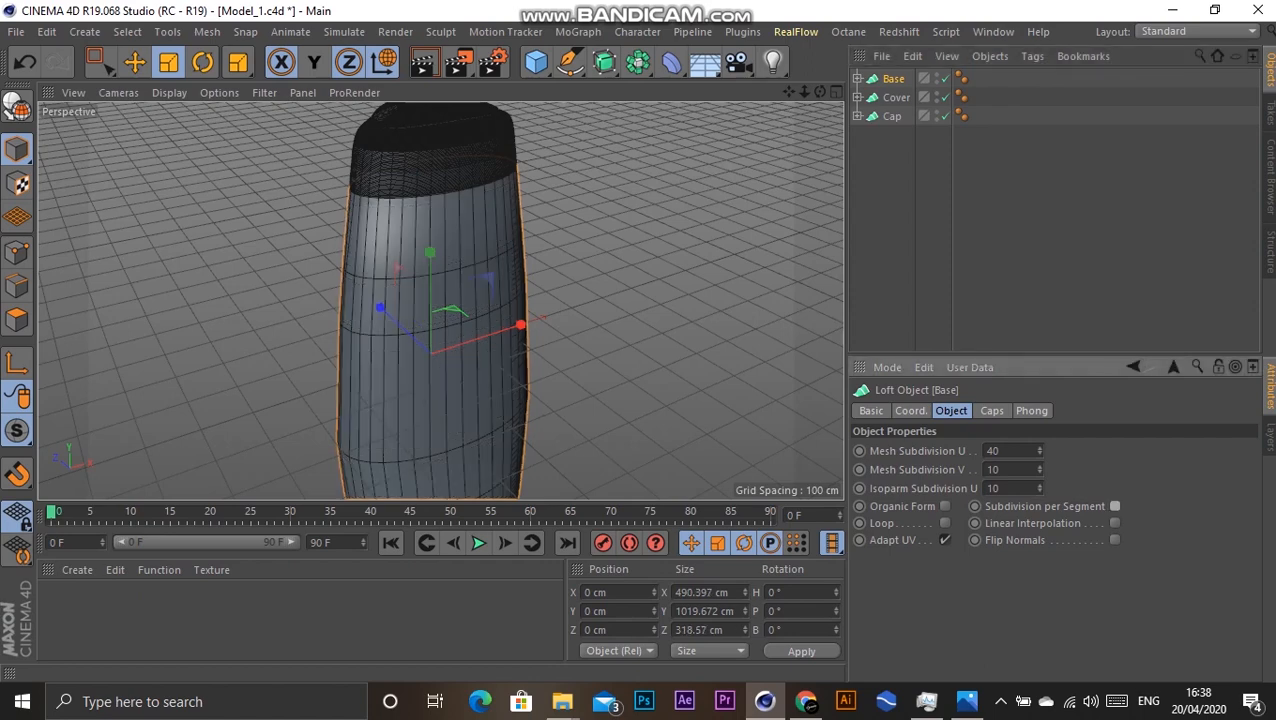
drag(1002, 451, 986, 451)
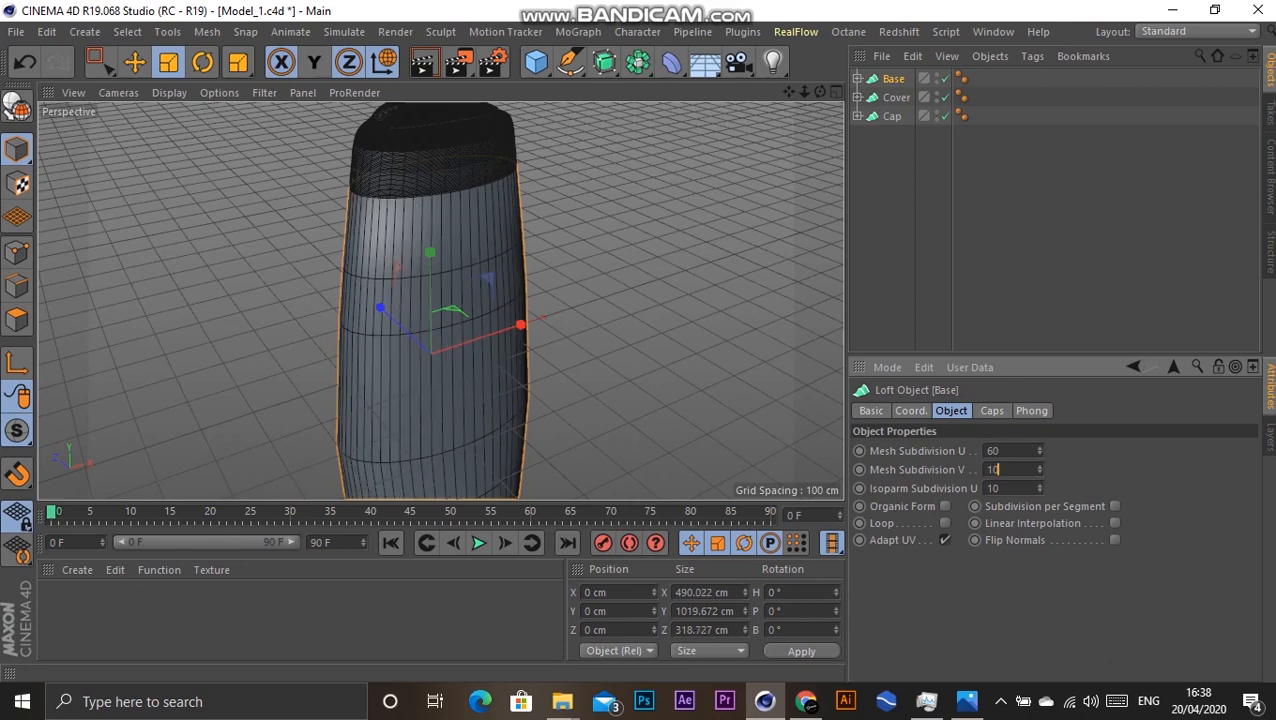
drag(997, 469, 986, 469)
text(60)
key(Return)
Step: Turn off Subdivision per Segment for the Cover loft
alt+drag(519, 361, 593, 179)
scroll(461, 336, up, 8)
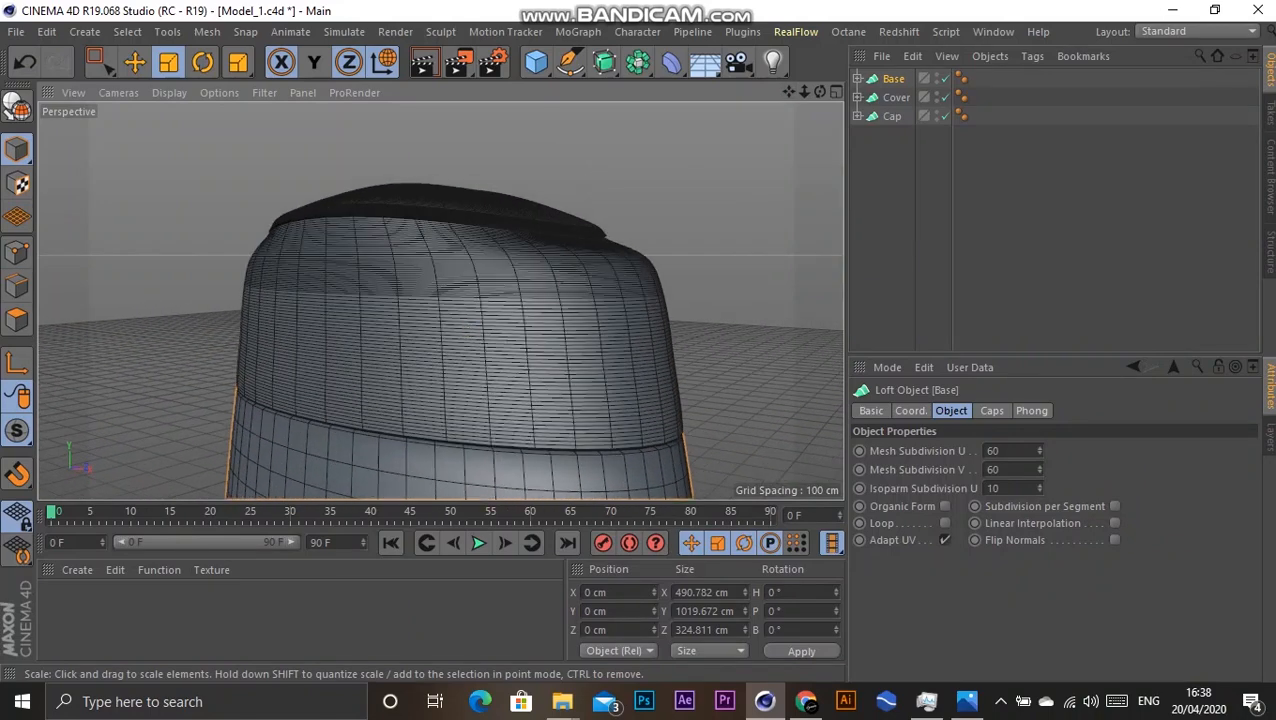
click(896, 98)
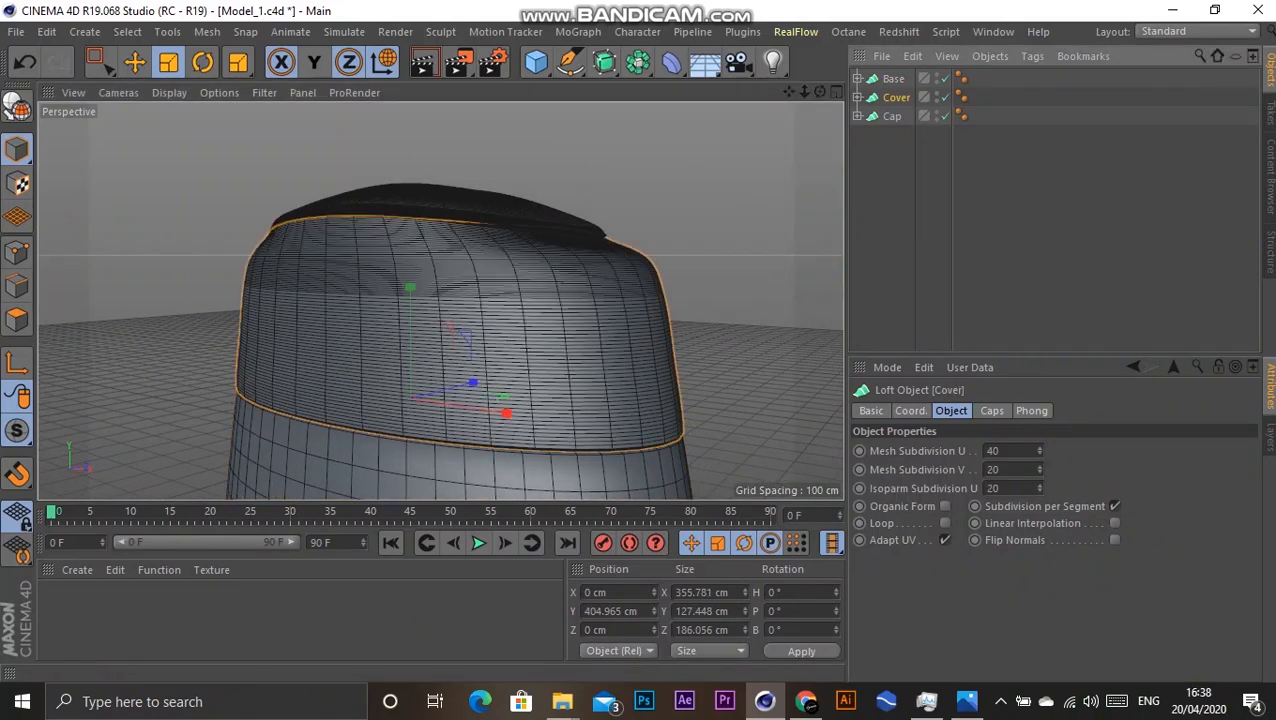
click(1115, 506)
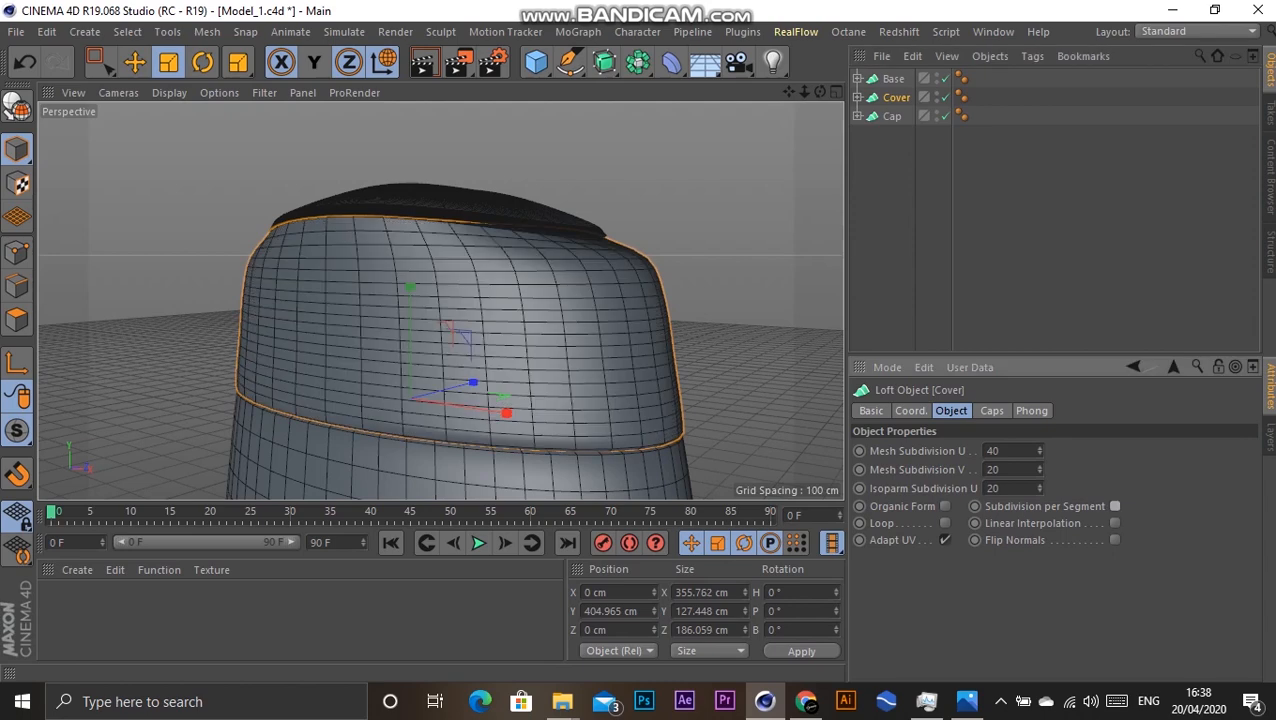
Step: Try a Mesh Subdivision V of 40 on the Cover loft and set it back to 20
drag(999, 470, 985, 470)
key(Return)
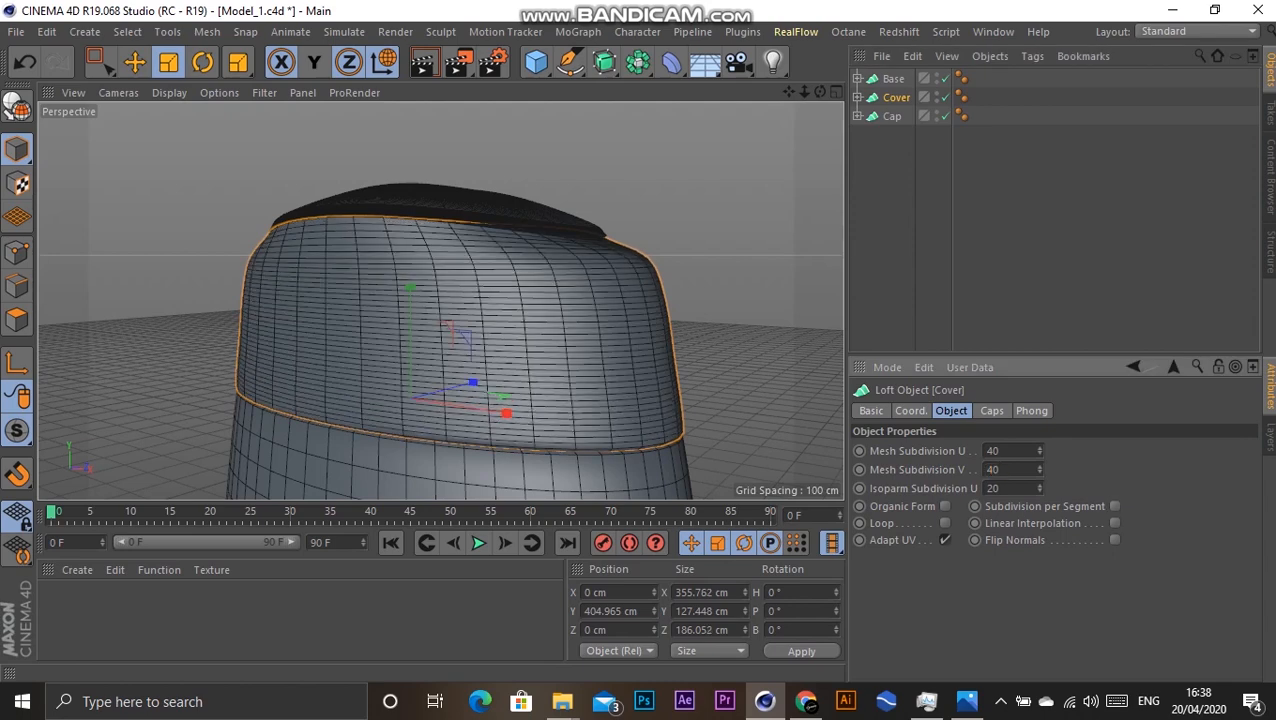
text(20)
key(Return)
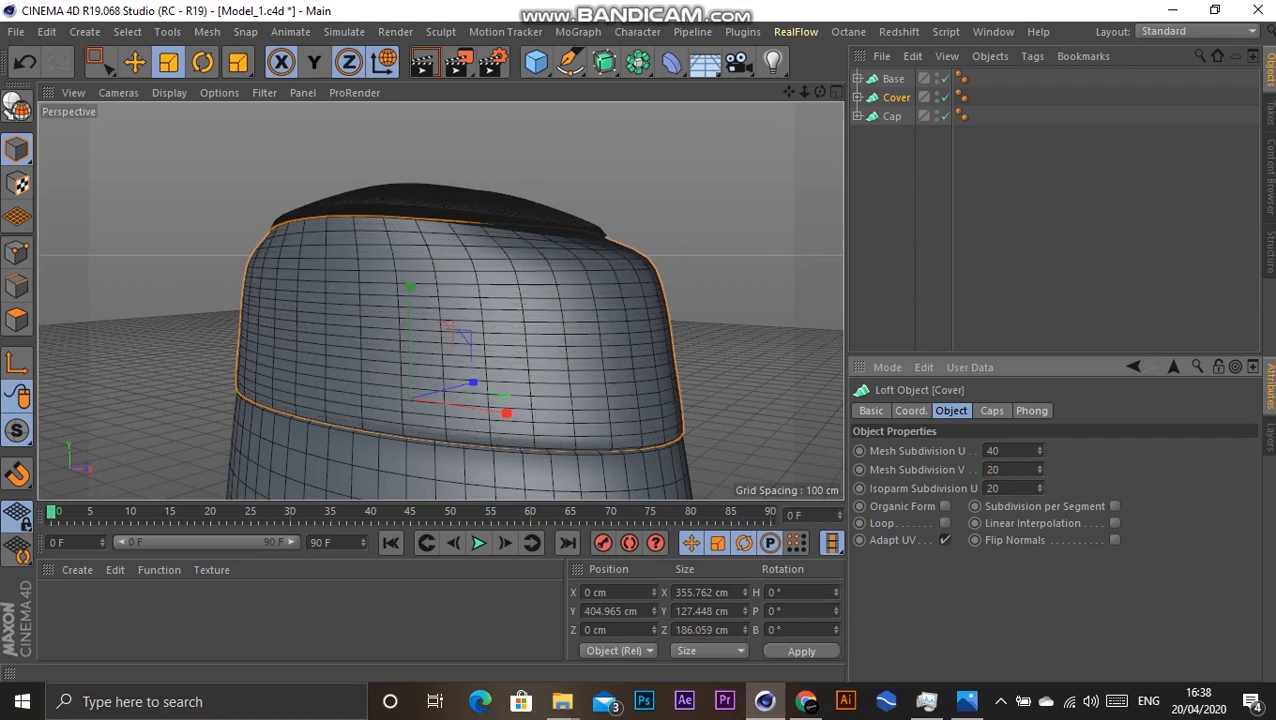
Step: Turn off Subdivision per Segment for the Cap loft
alt+drag(440, 300, 515, 300)
click(892, 116)
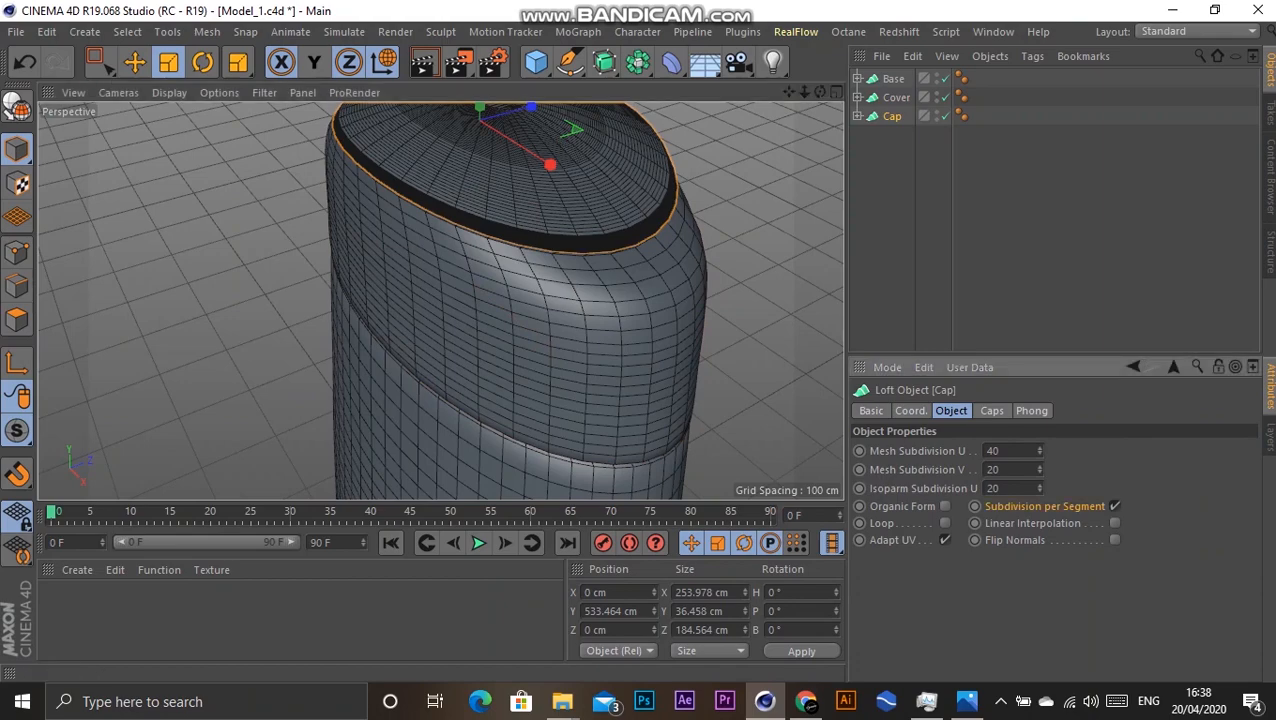
click(1114, 506)
alt+drag(571, 216, 571, 216)
alt+middle_drag(441, 236, 449, 339)
scroll(474, 219, up, 3)
scroll(474, 219, up, 2)
alt+drag(409, 220, 409, 220)
scroll(409, 220, down, 5)
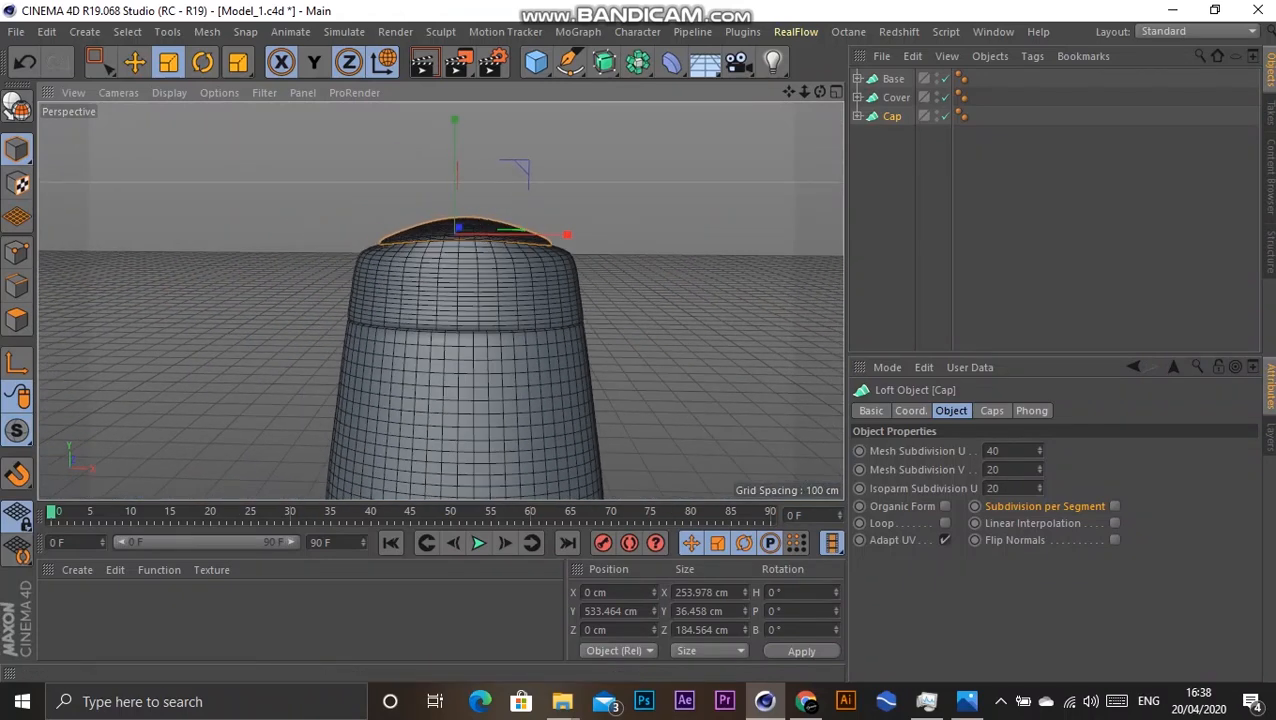
Step: Set the Cover loft's Mesh Subdivision U to 60 to match the Base
click(893, 79)
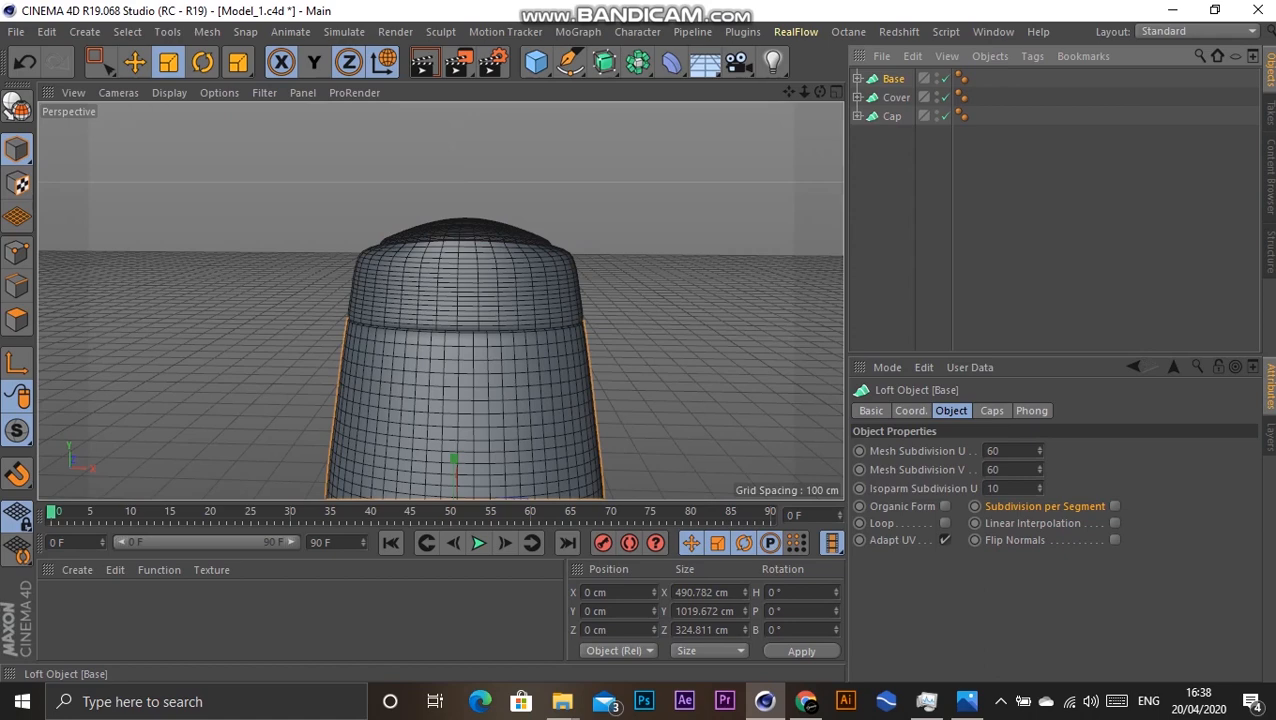
click(896, 98)
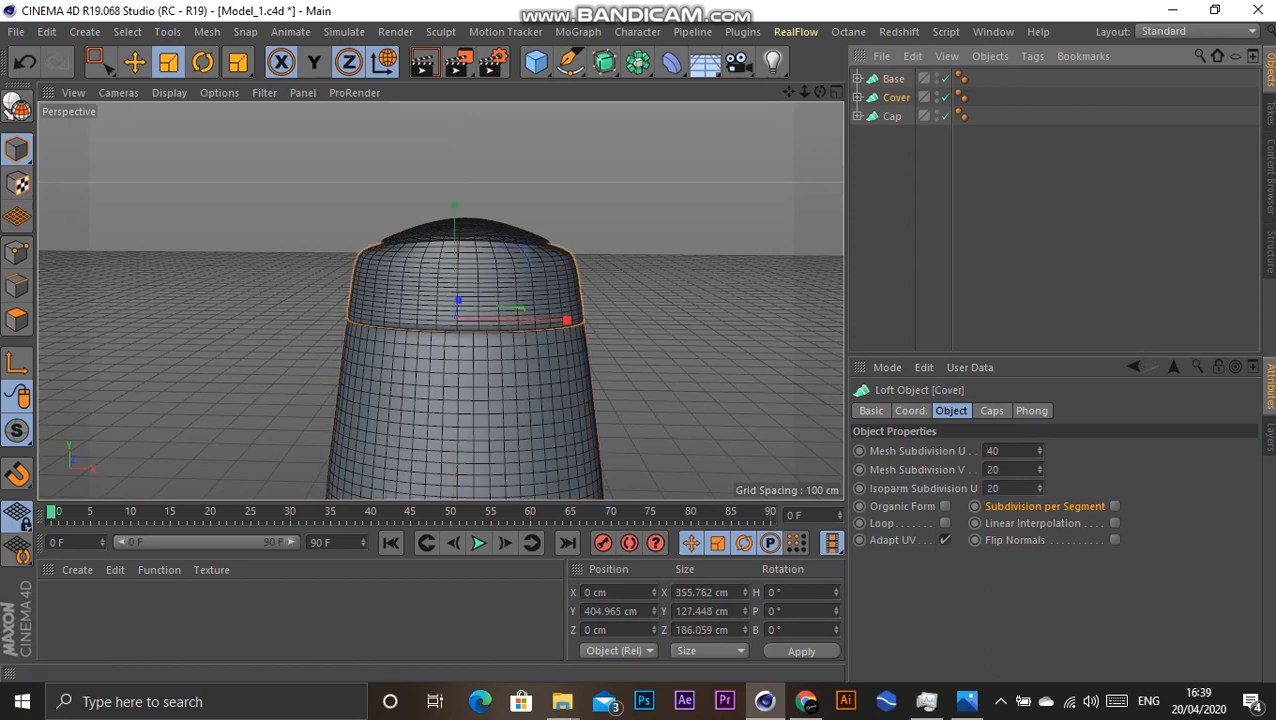
double_click(992, 451)
text(60)
key(Return)
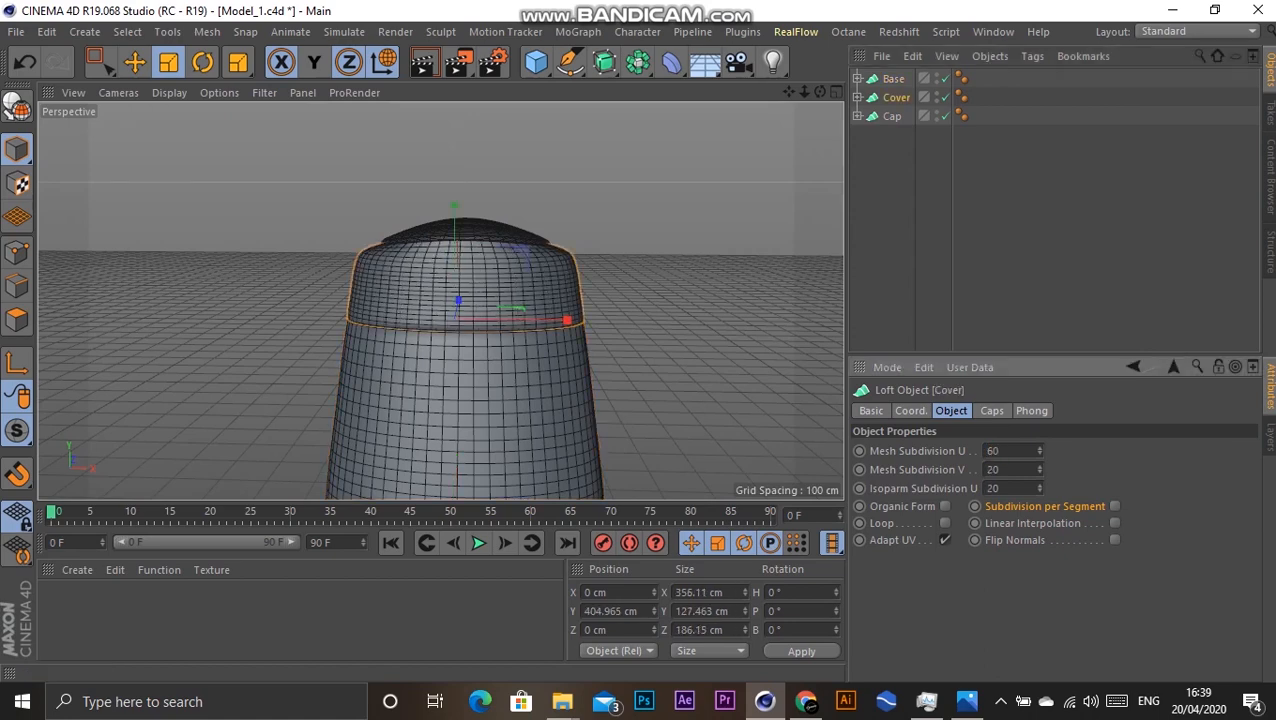
scroll(496, 324, up, 6)
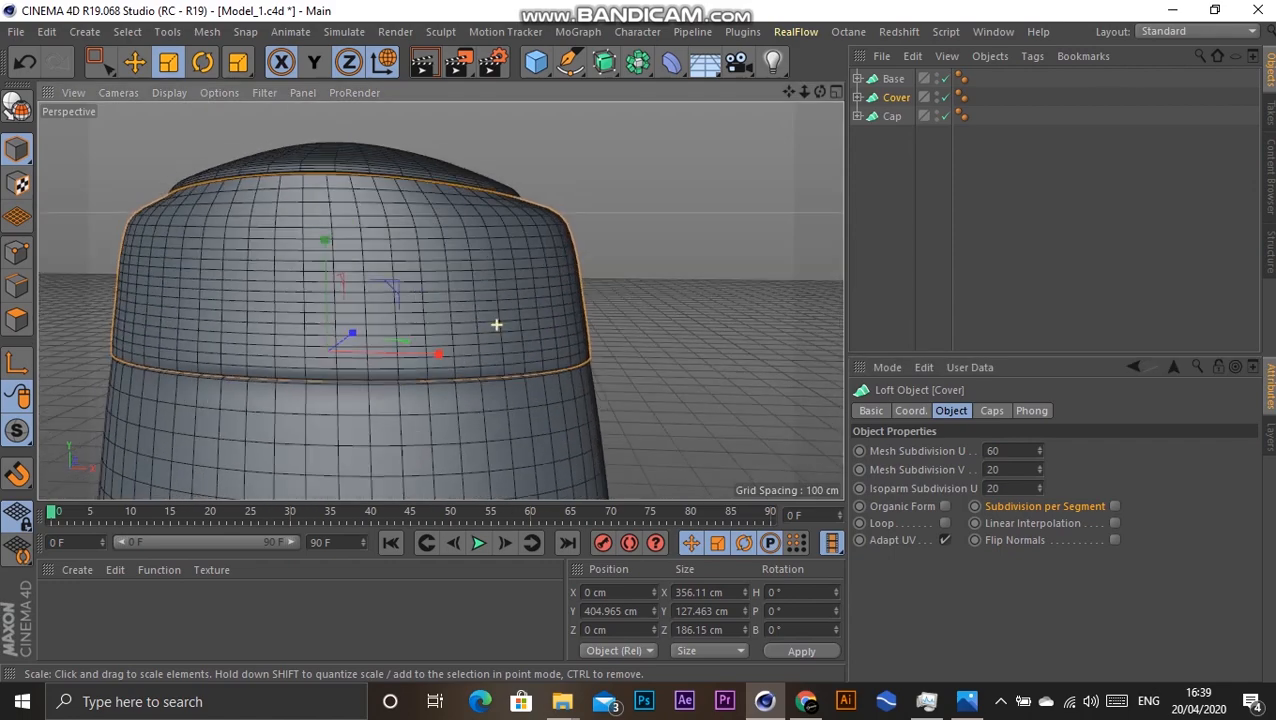
Step: Set the Cap loft's Mesh Subdivision U to 60 to match the Base and Cover
alt+drag(496, 324, 496, 324)
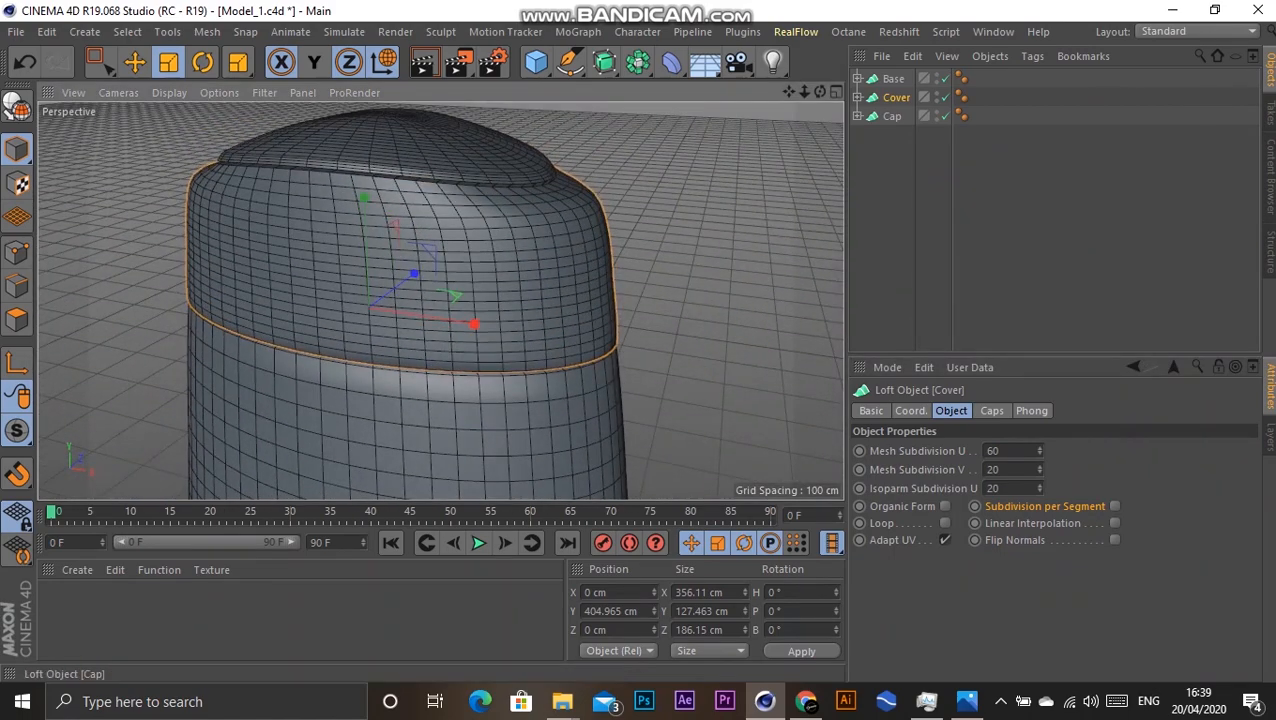
click(892, 116)
drag(1003, 451, 985, 451)
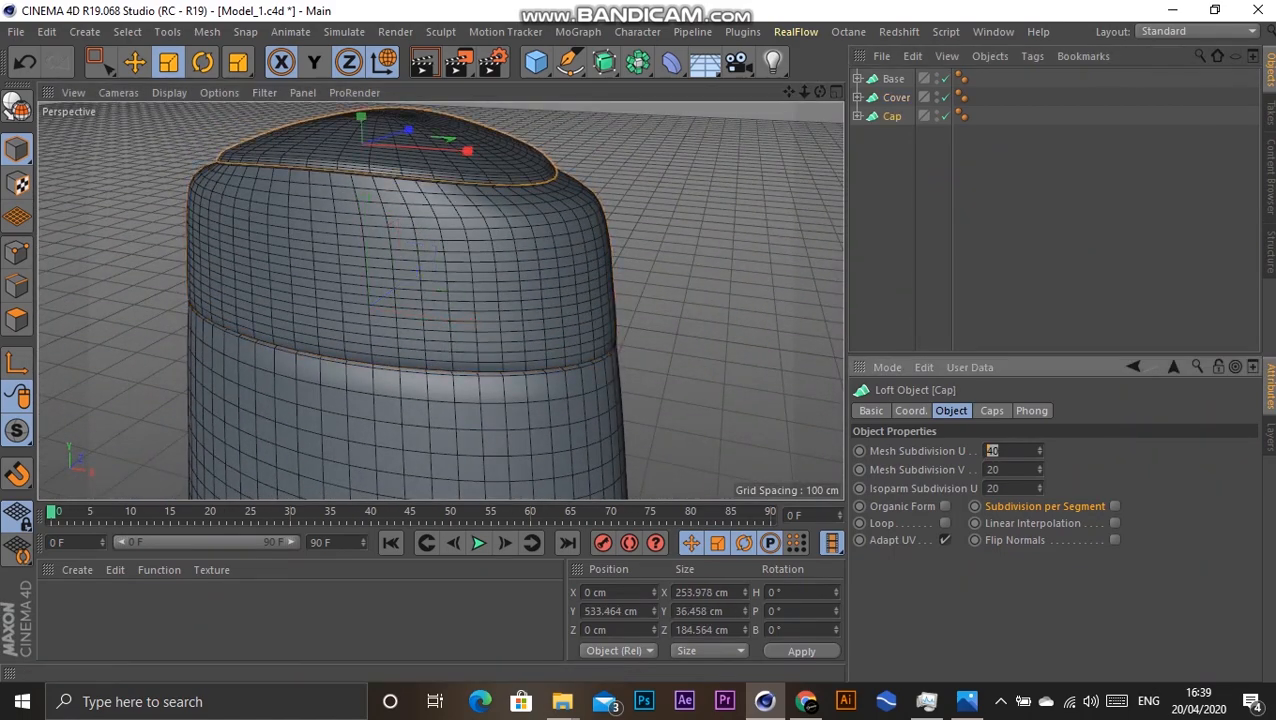
text(60)
key(Return)
scroll(620, 314, down, 5)
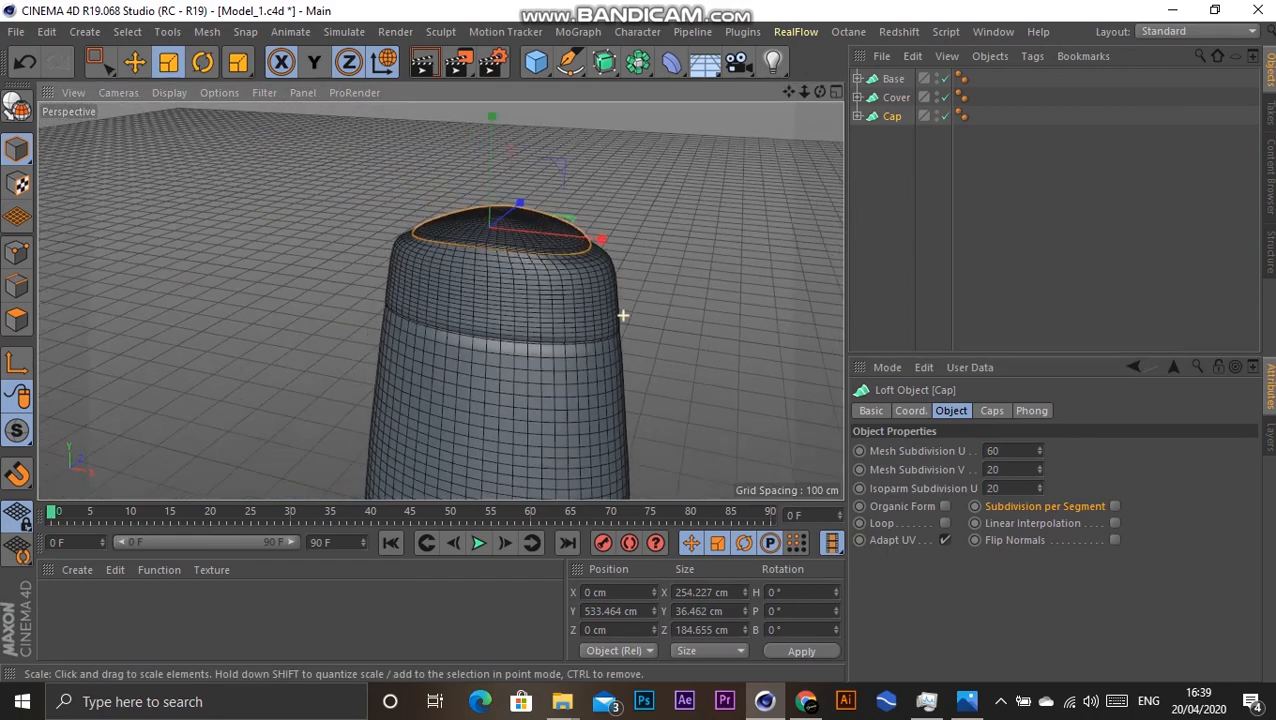
drag(788, 92, 720, 70)
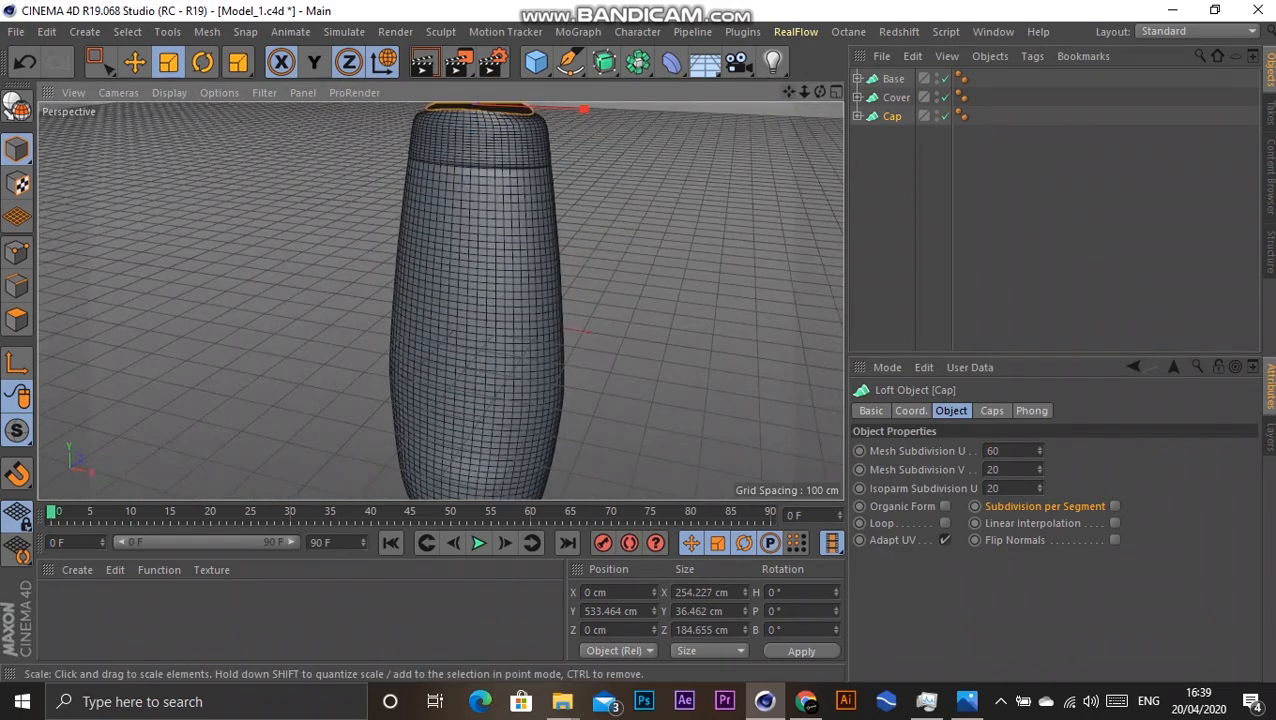
scroll(643, 325, down, 1)
drag(820, 92, 860, 98)
click(990, 222)
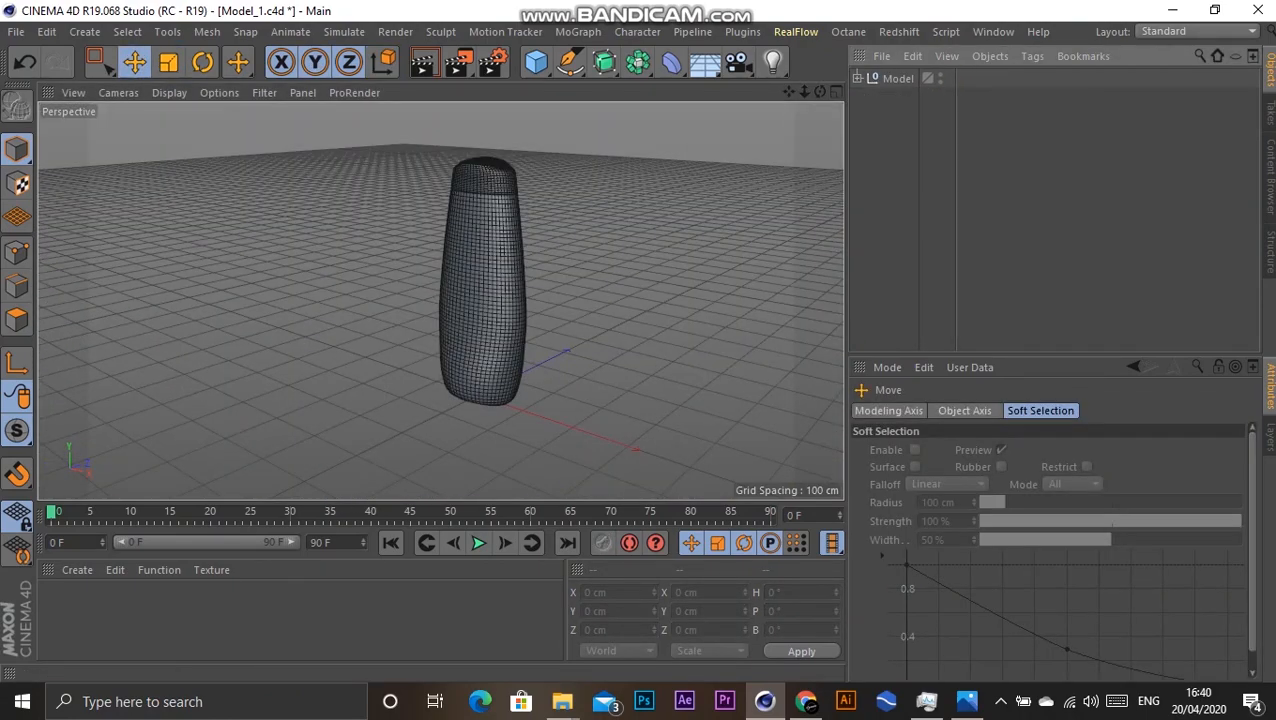
Step: Add a plane beneath the bottle and raise it to about 2.29 cm in Y
click(536, 62)
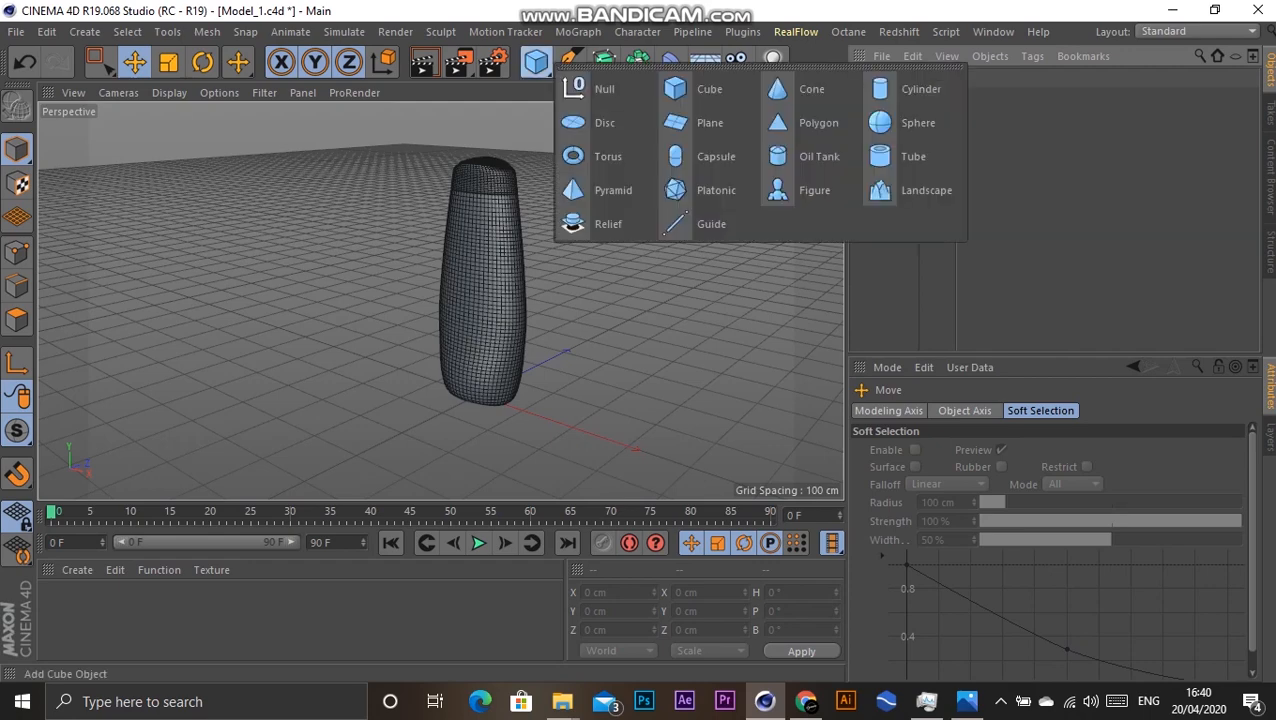
click(709, 122)
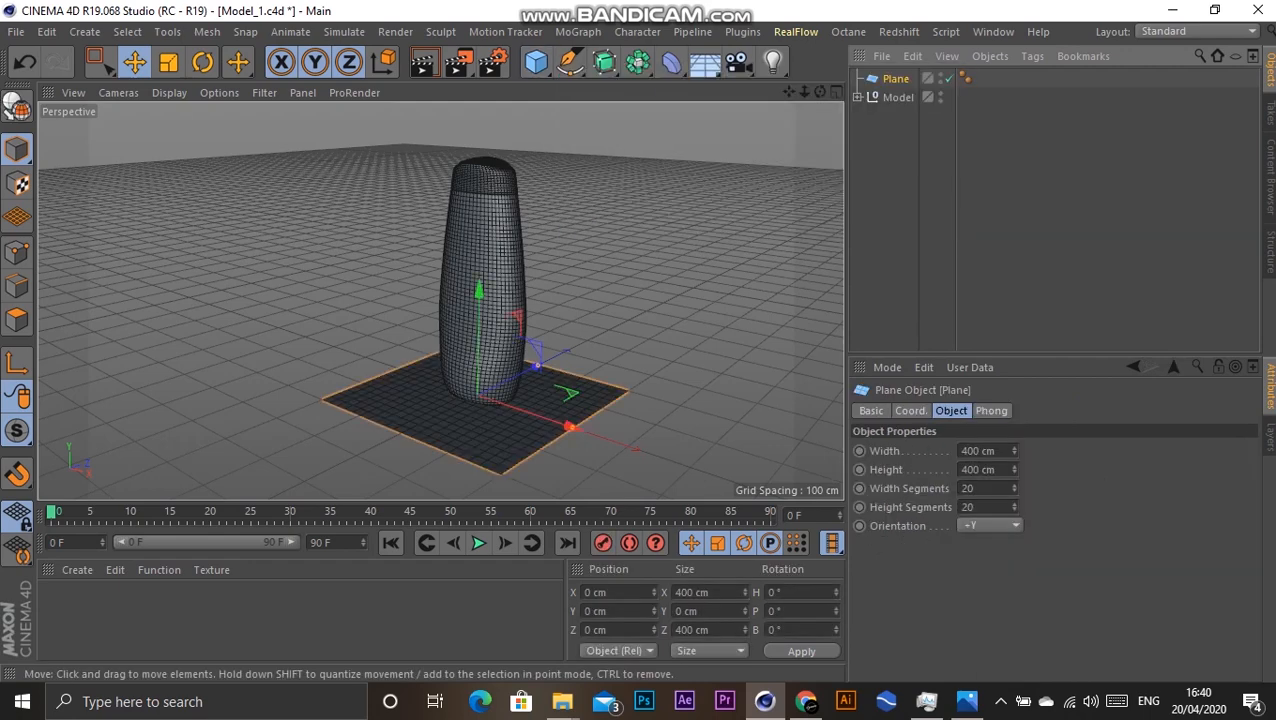
mouse_move(477, 290)
mouse_down()
mouse_move(478, 240)
mouse_move(478, 298)
mouse_up()
Step: Set the plane's width and height to 1000 cm each
double_click(975, 451)
text(1000)
key(Tab)
text(1000)
key(Return)
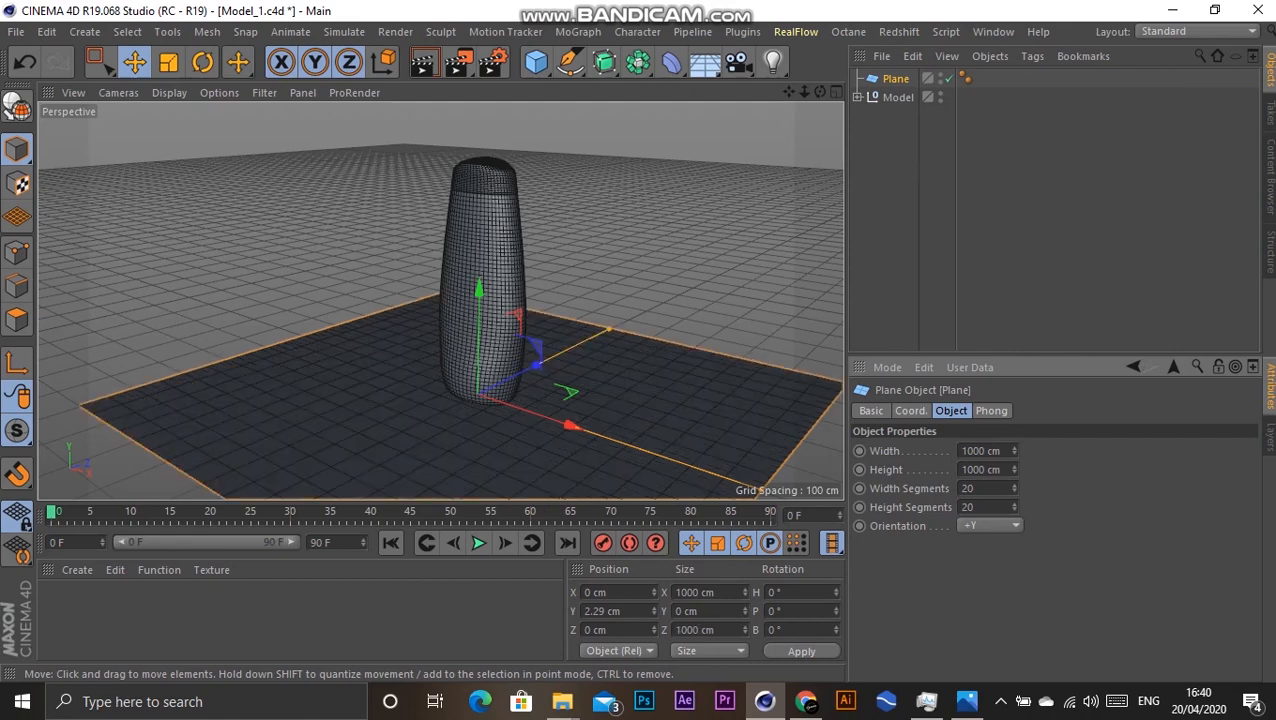
Step: Add a Bend deformer as a child of the plane and set its strength to 90°
click(671, 62)
click(742, 89)
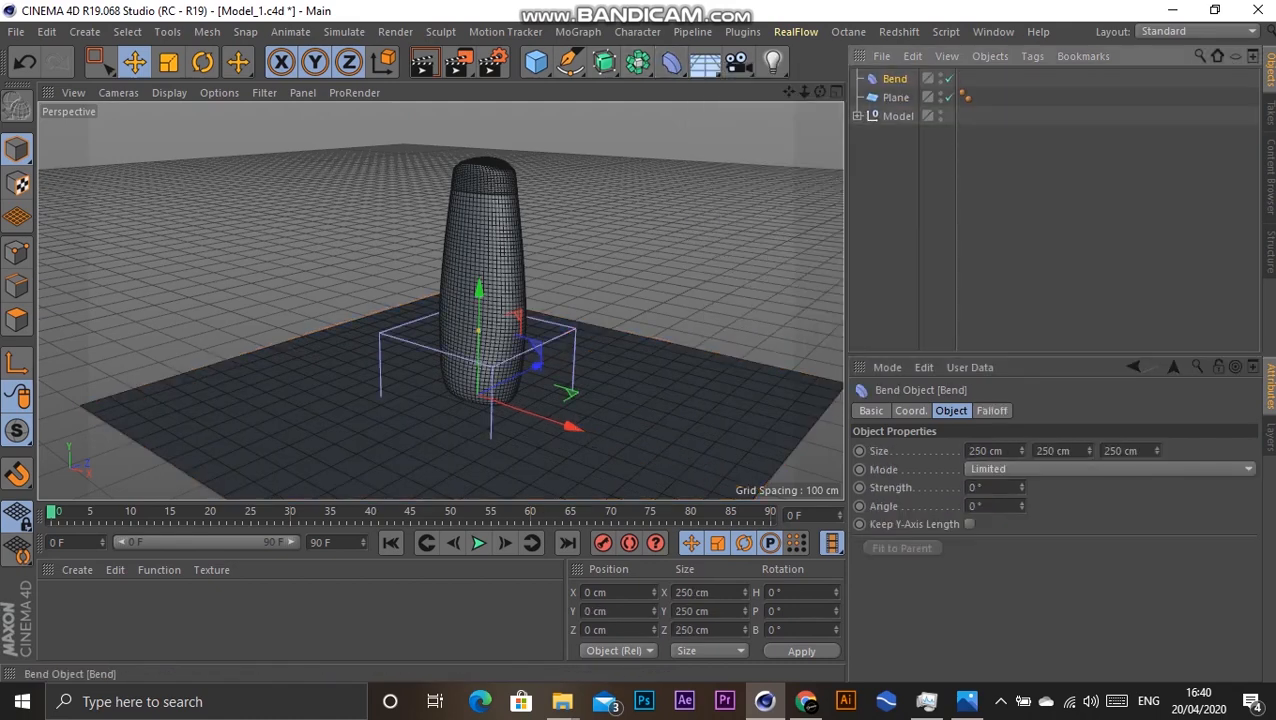
drag(894, 79, 896, 98)
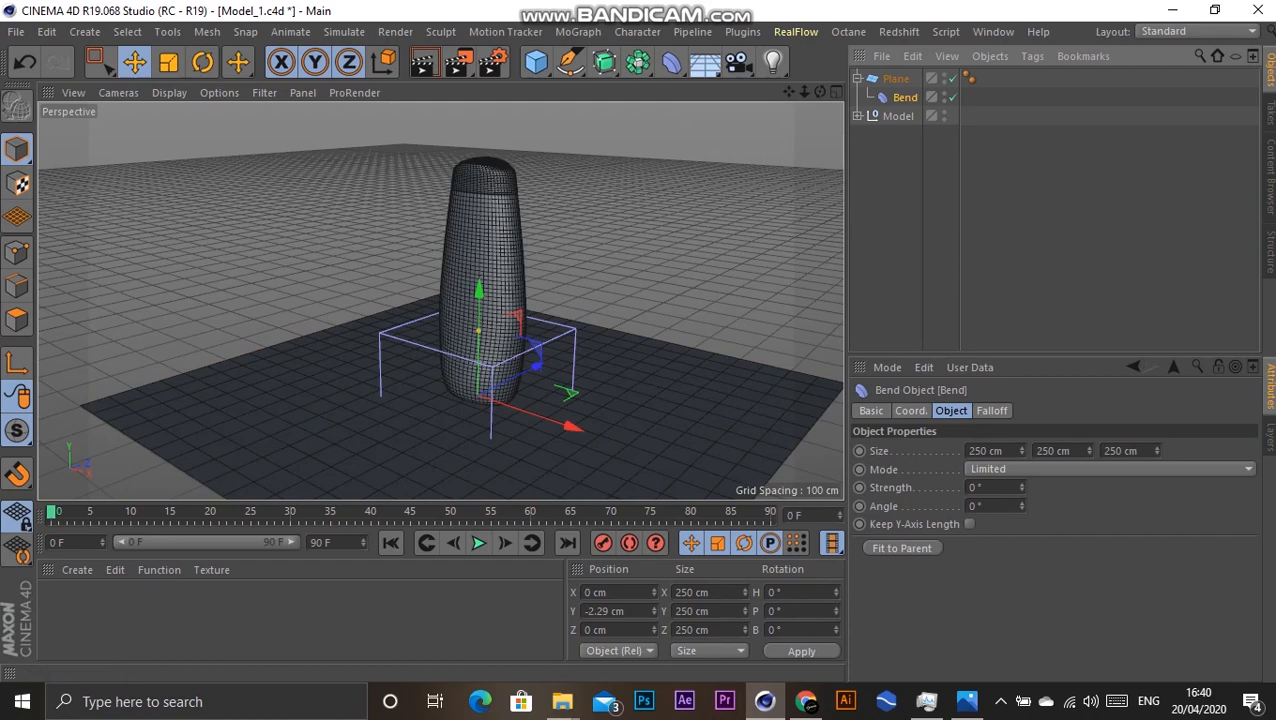
double_click(986, 451)
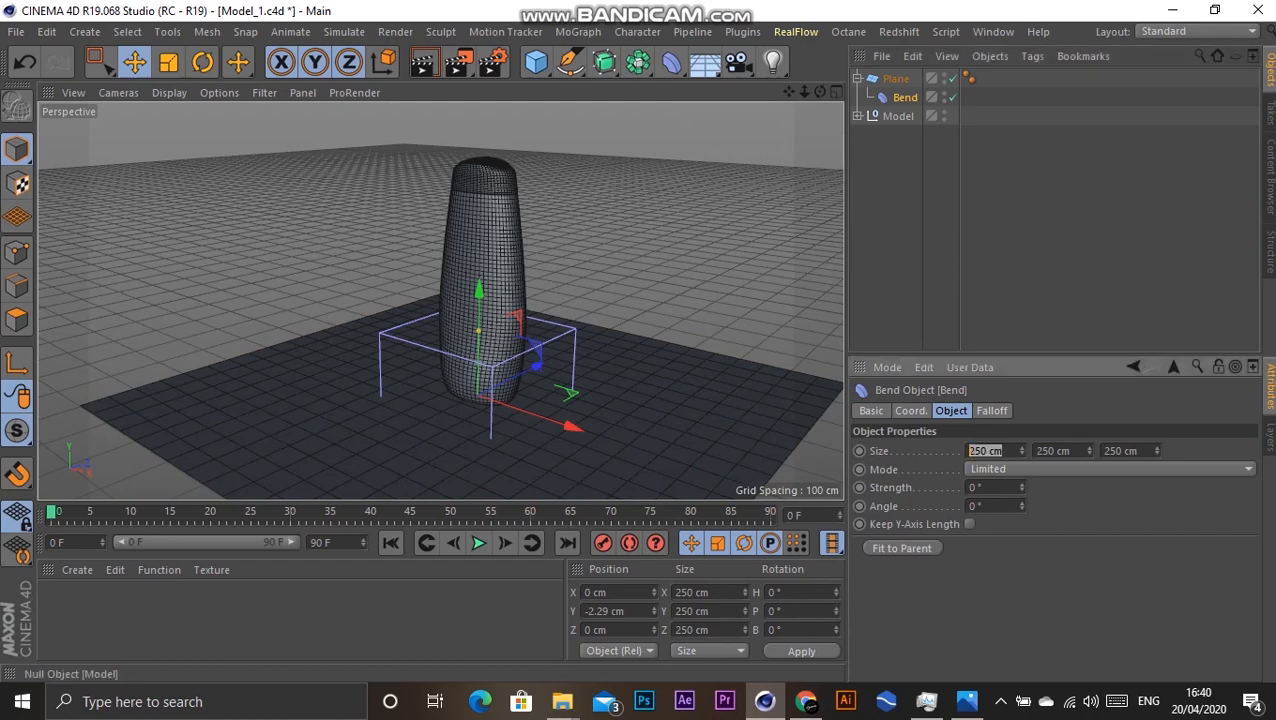
double_click(979, 488)
text(90)
key(Return)
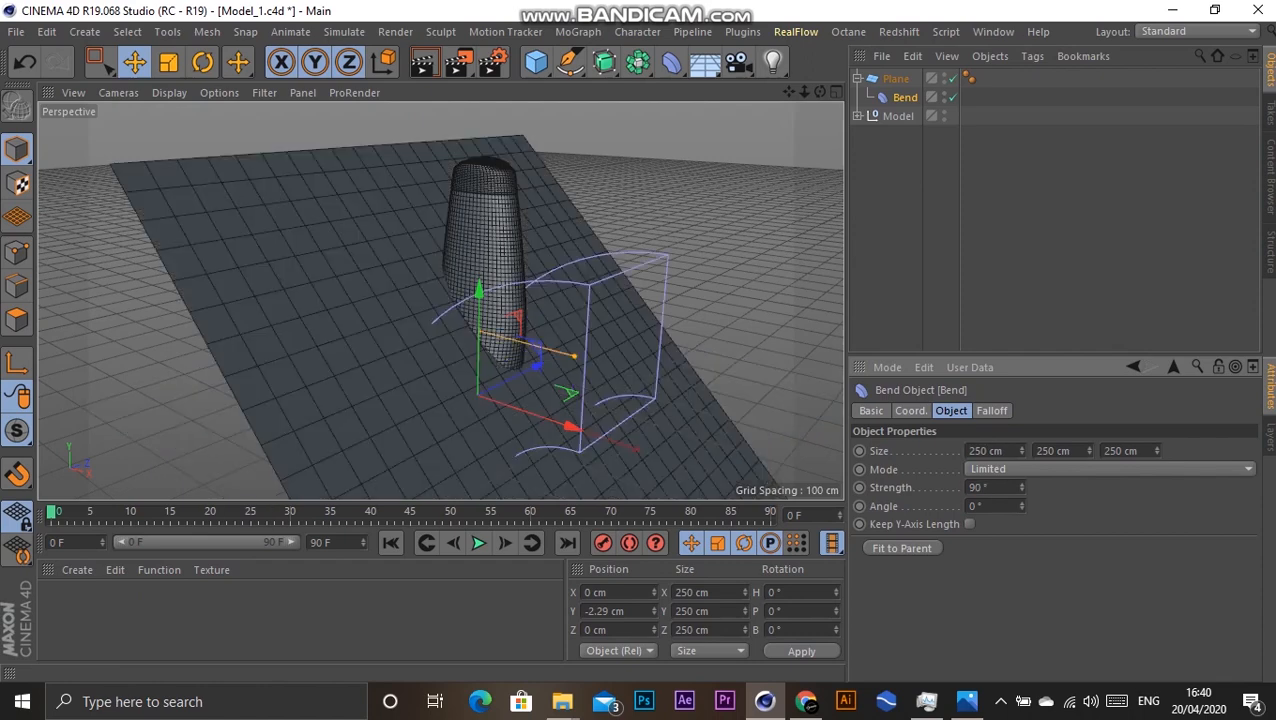
Step: Try changing the Bend deformer's pitch rotation
click(992, 411)
click(910, 411)
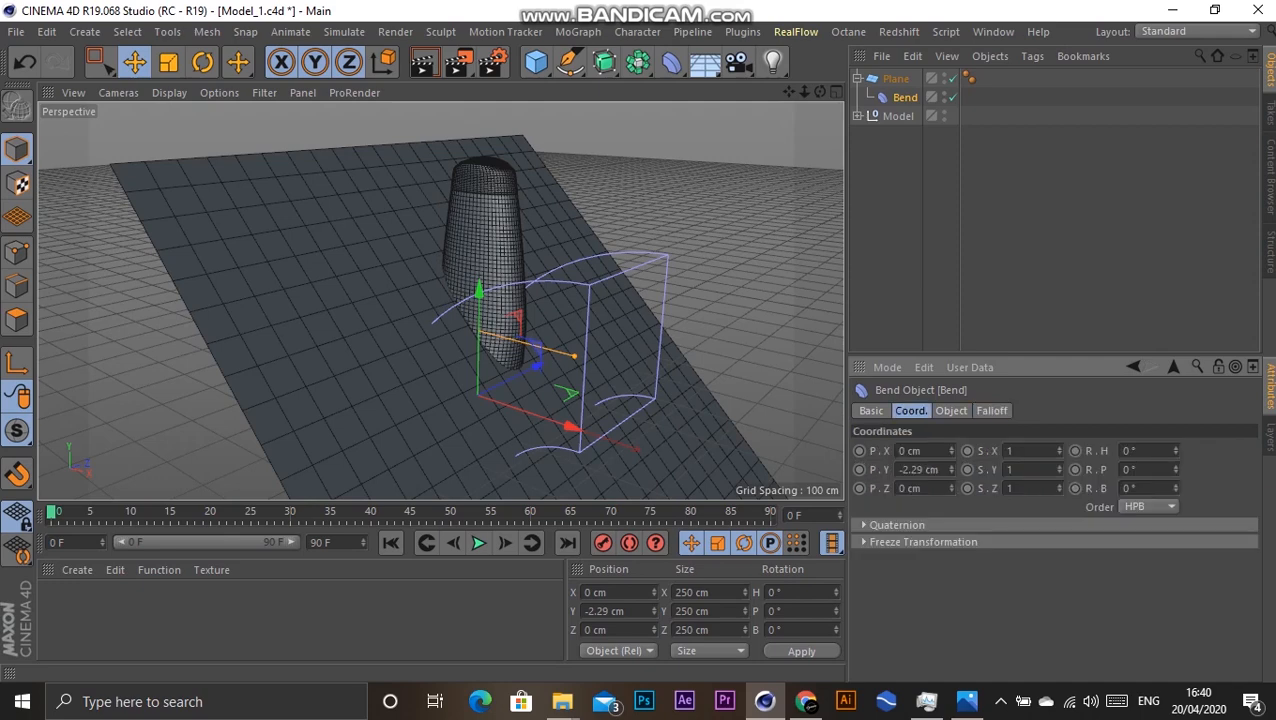
drag(1176, 469, 1176, 431)
key(ctrl+z)
key(ctrl+z)
Step: Set the Bend deformer's bank rotation to -90° so the plane curves upward behind the bottle
drag(1176, 488, 1176, 455)
click(1140, 488)
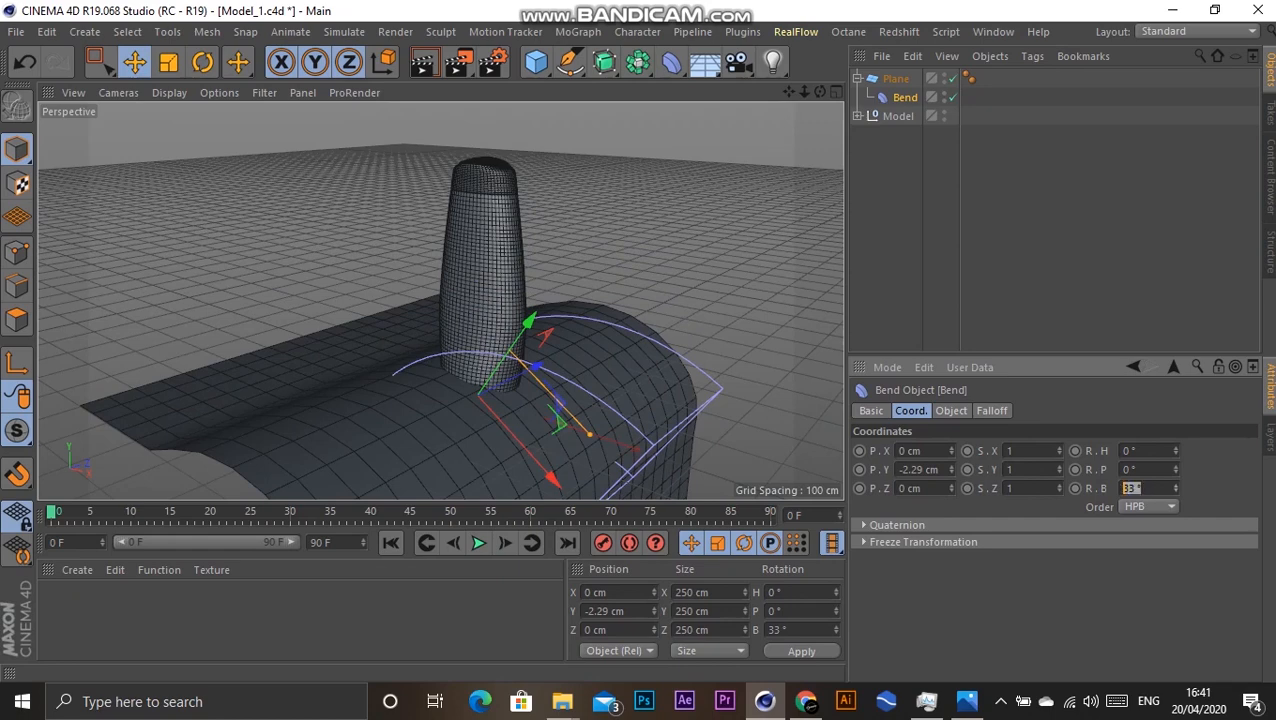
text(90)
key(Return)
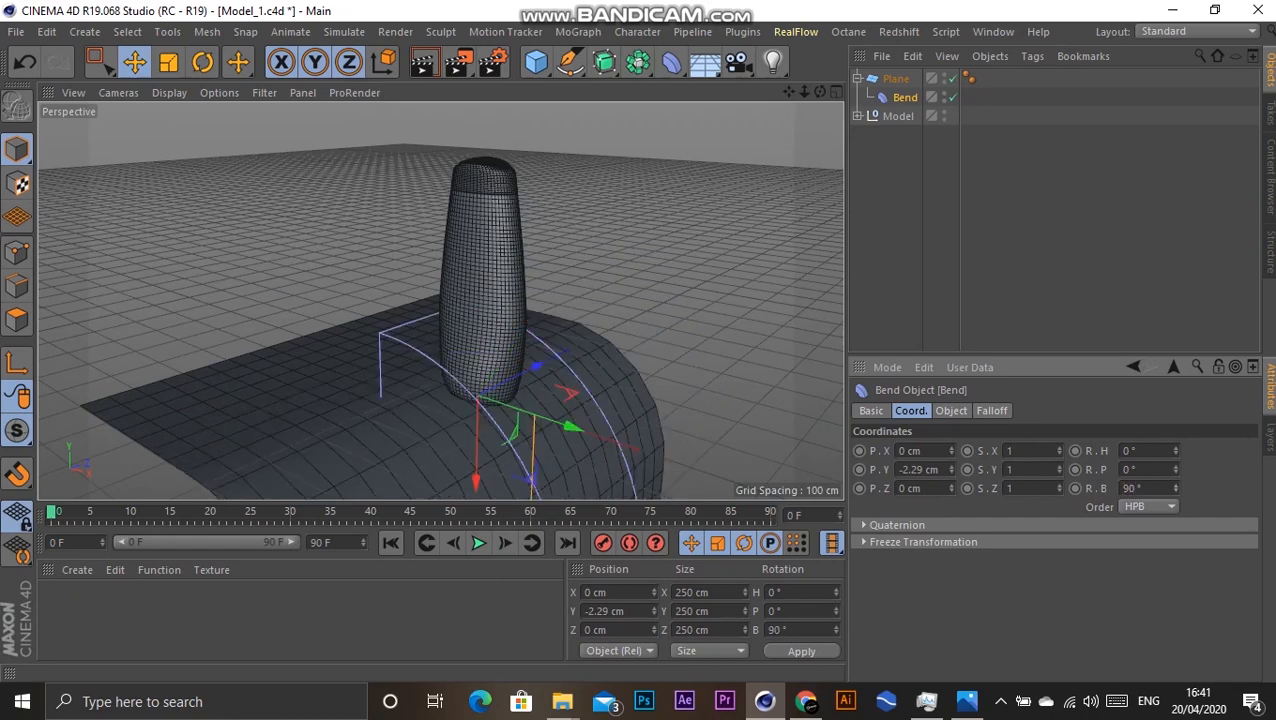
text(-)
key(Return)
Step: Reduce the Bend deformer's X size to 186 cm and rotate its heading to -90°
click(951, 410)
drag(1022, 451, 1022, 515)
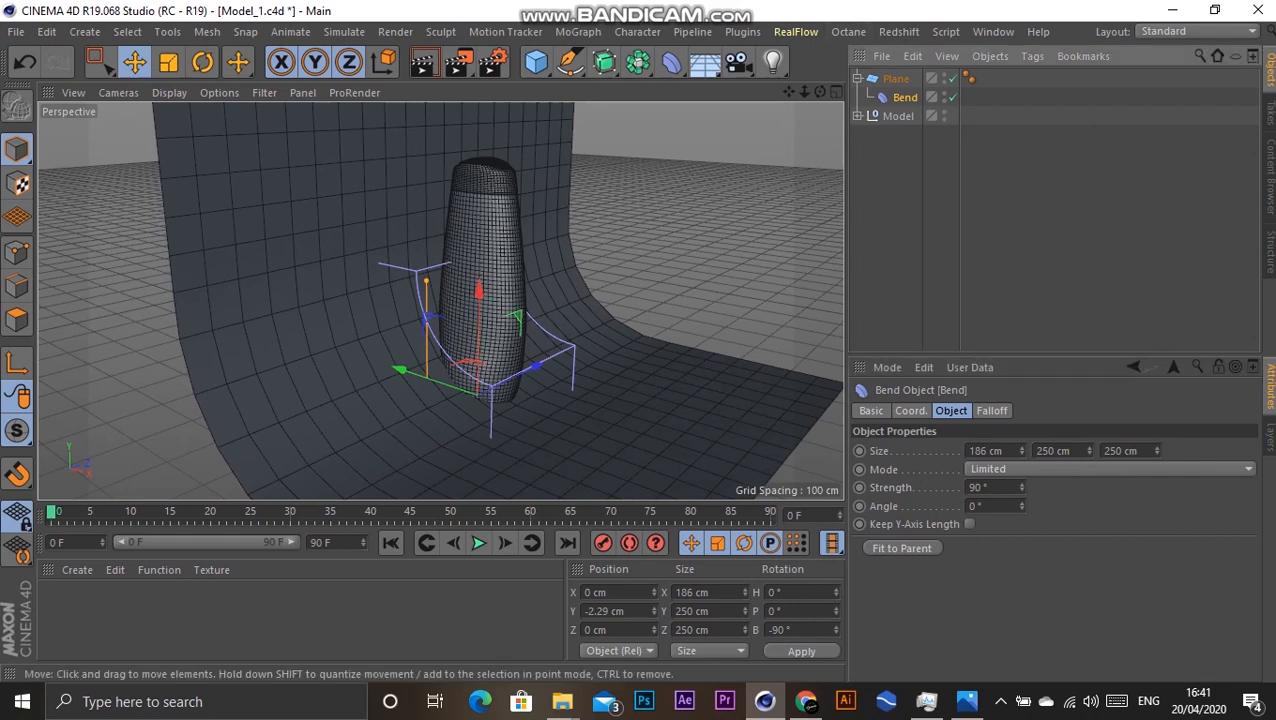
key(t)
key(r)
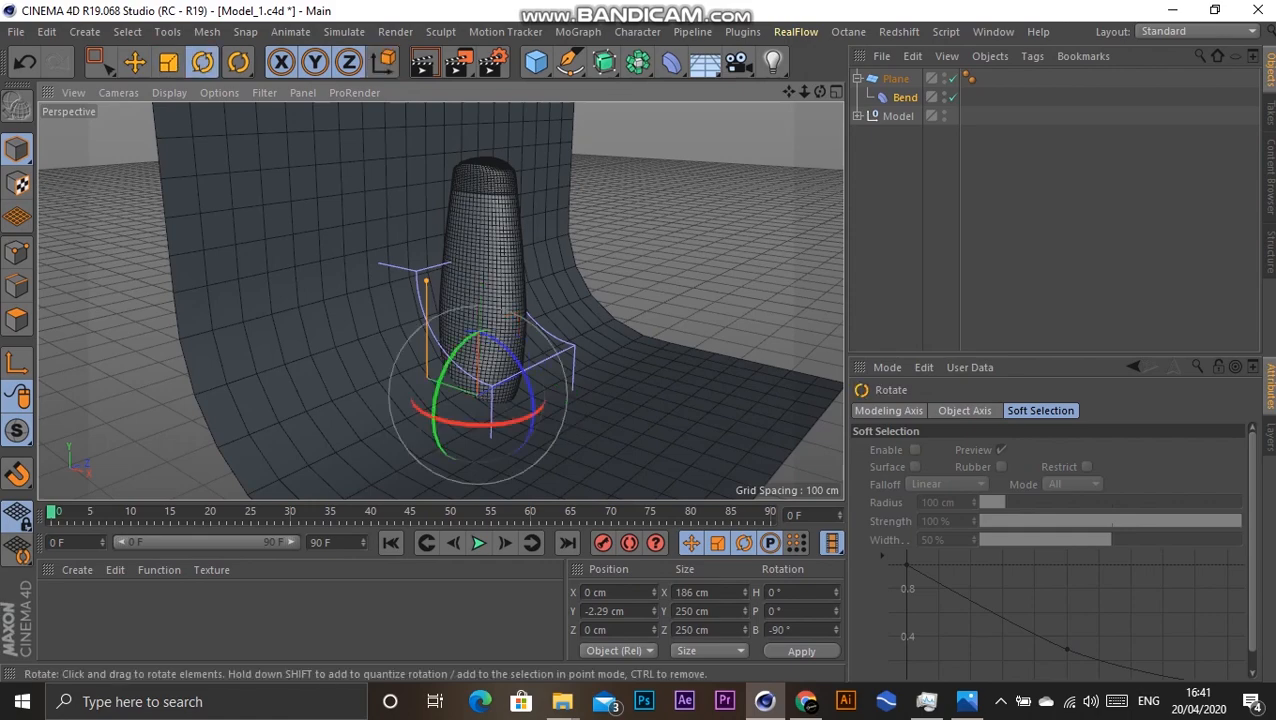
drag(515, 426, 305, 414)
Step: Enlarge the backdrop plane to about 3014 cm in width and 2067 cm in height
click(896, 79)
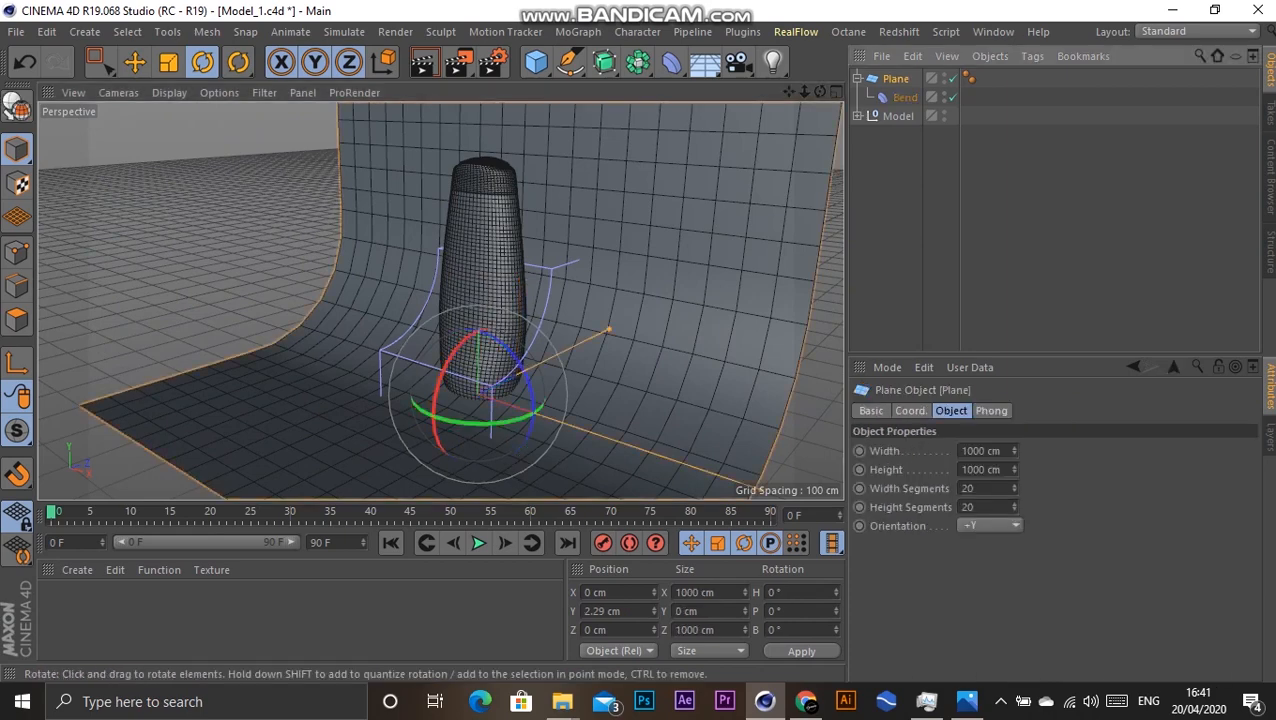
drag(609, 329, 704, 281)
scroll(685, 250, down, 5)
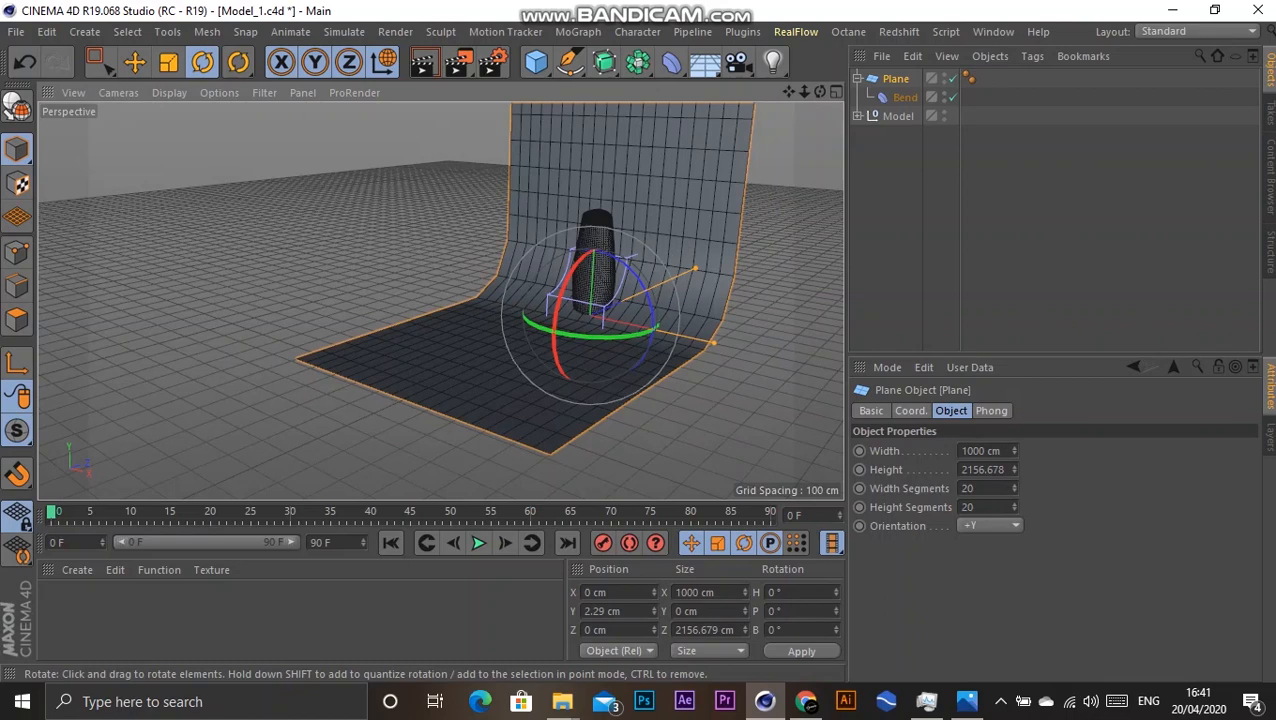
drag(721, 370, 895, 372)
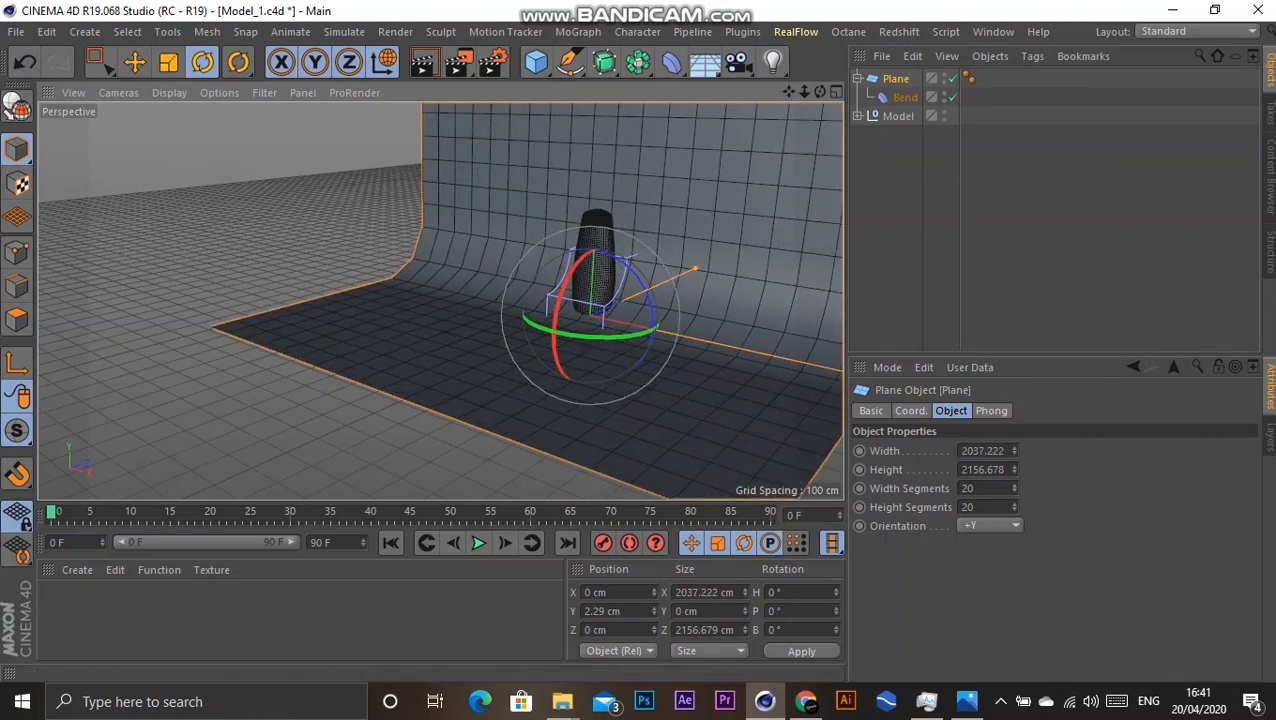
scroll(752, 336, down, 4)
alt+middle_drag(566, 266, 431, 312)
drag(591, 327, 567, 338)
drag(662, 417, 761, 447)
drag(566, 340, 587, 328)
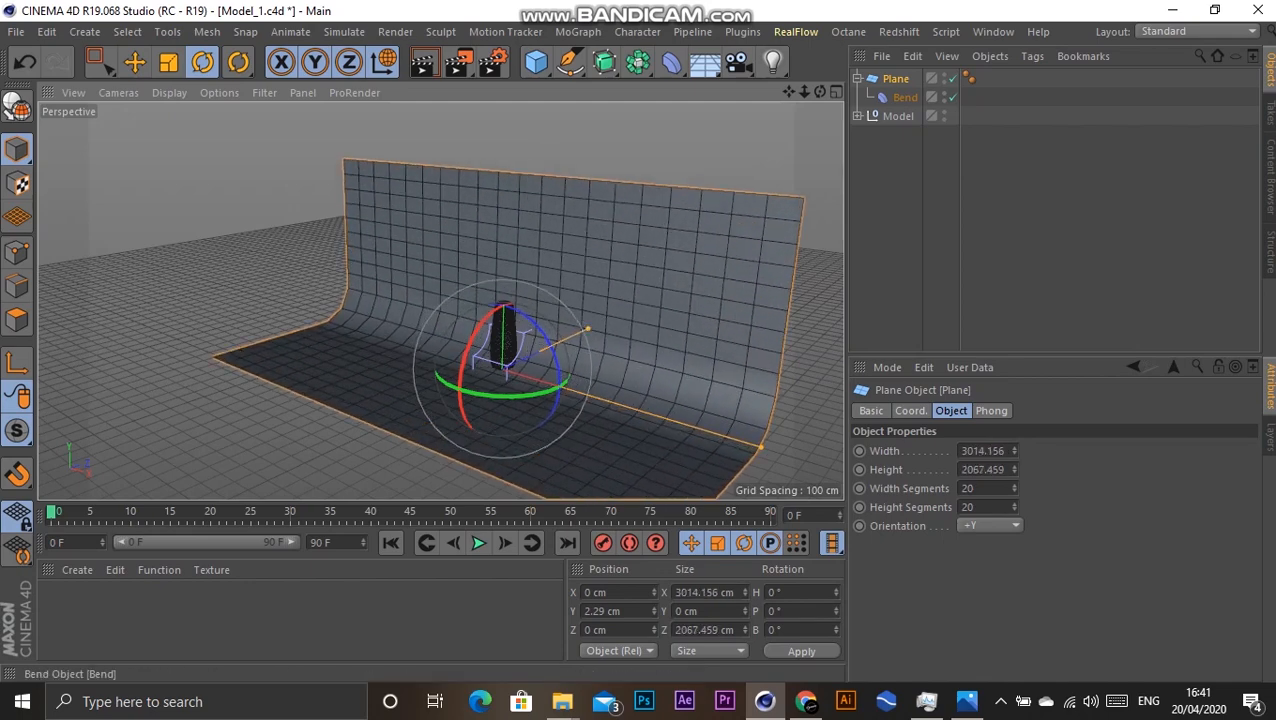
Step: Move the plane back to about 605 cm in Z and increase the Bend deformer's X size to 470 cm
click(905, 98)
click(896, 79)
key(e)
drag(557, 343, 606, 320)
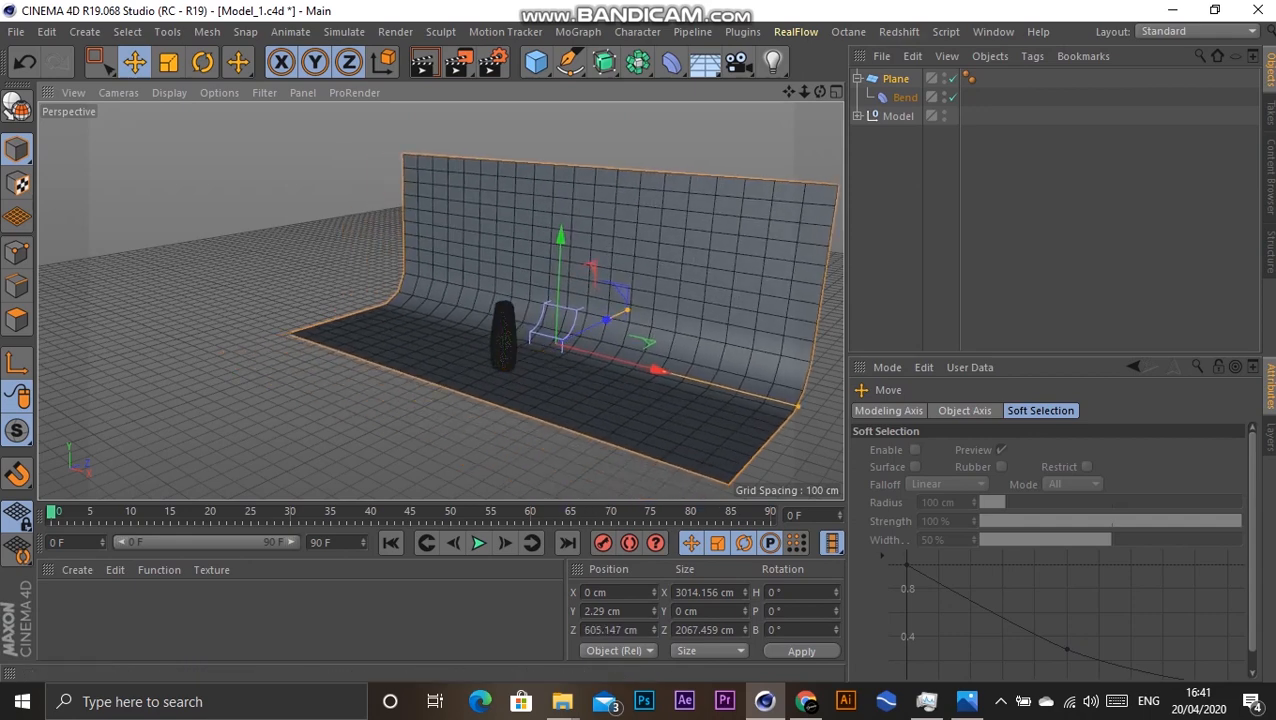
click(905, 98)
drag(1022, 451, 1022, 186)
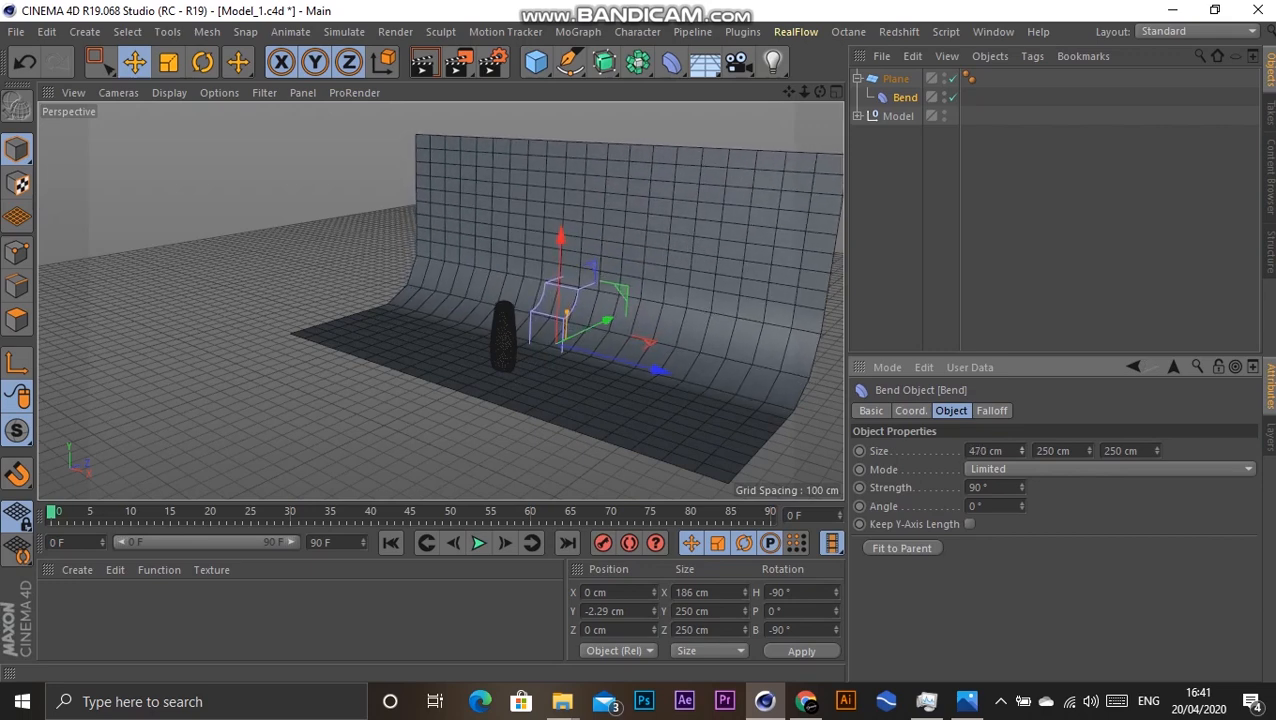
Step: Set the plane's width segments to 27 and height segments to 109, and extend its height to about 2812 cm
click(896, 79)
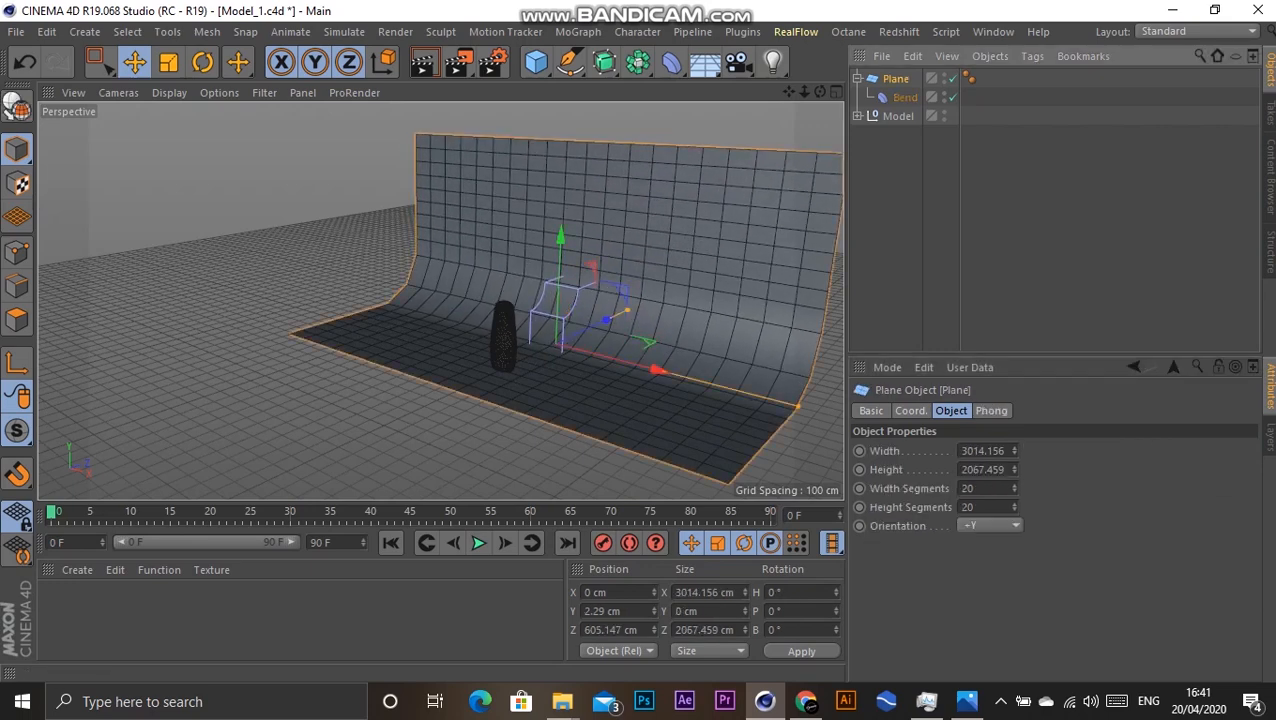
drag(1014, 488, 1014, 440)
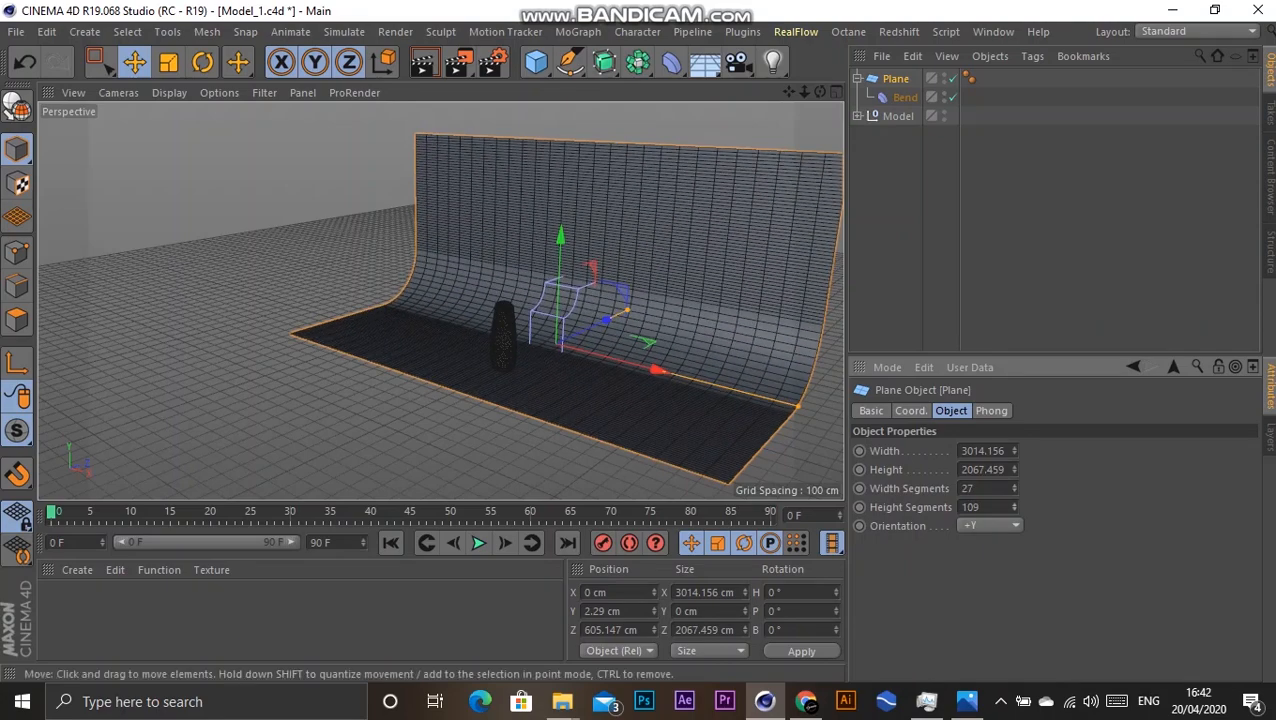
drag(627, 310, 649, 299)
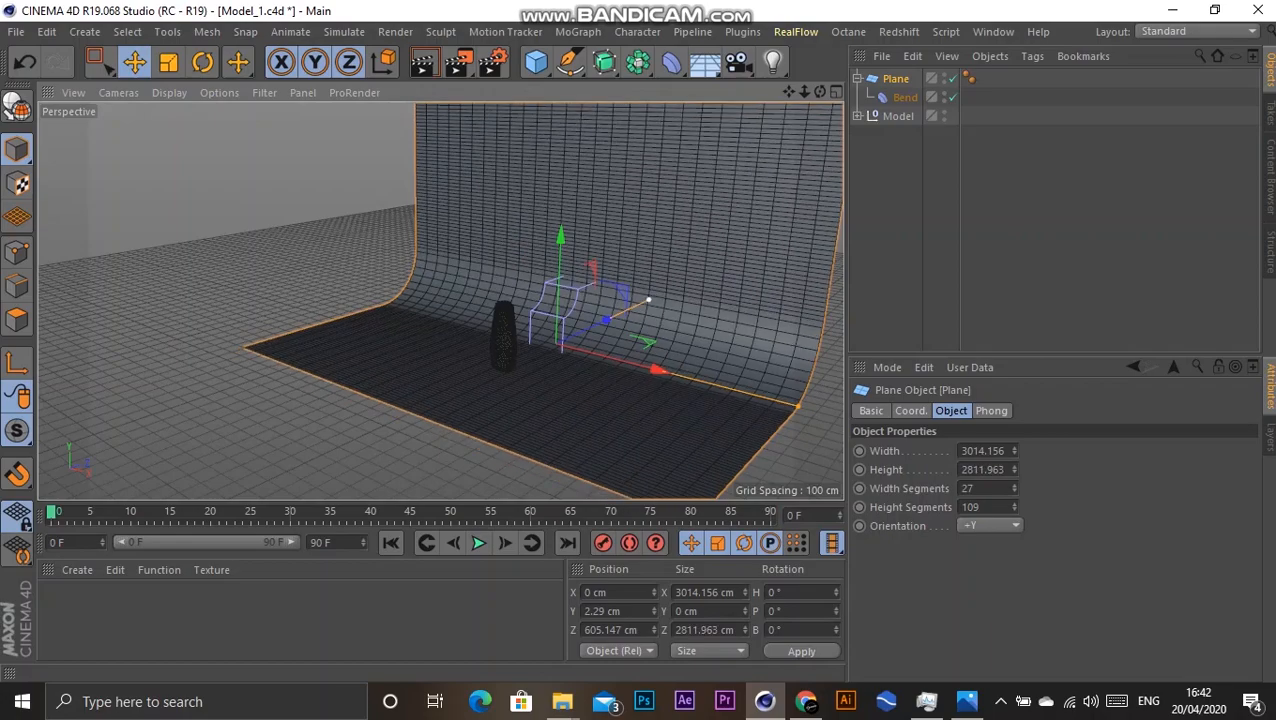
Step: Add a standard Redshift camera framing the bottle from the front and make it the active view
alt+drag(547, 299, 625, 252)
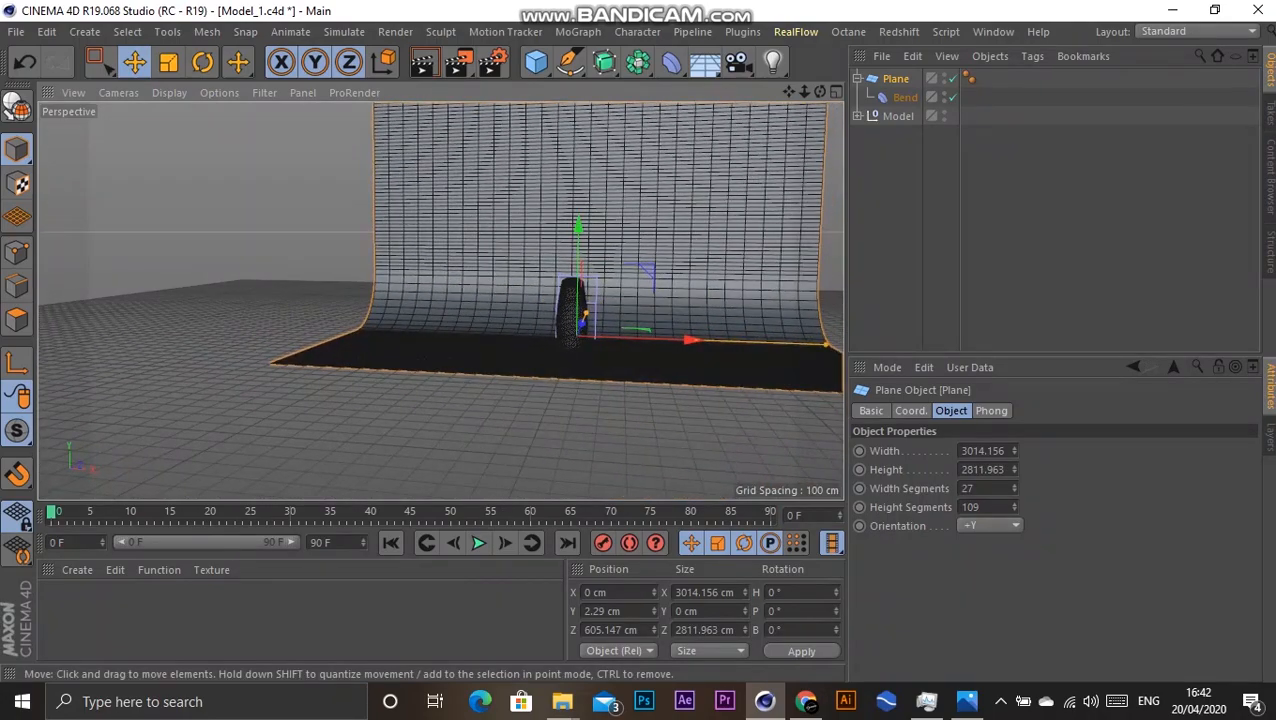
scroll(625, 252, up, 4)
alt+drag(548, 290, 527, 364)
alt+middle_drag(527, 364, 437, 294)
scroll(453, 308, up, 4)
alt+drag(399, 364, 441, 302)
scroll(430, 325, up, 3)
alt+drag(410, 363, 415, 398)
click(899, 31)
mouse_move(918, 97)
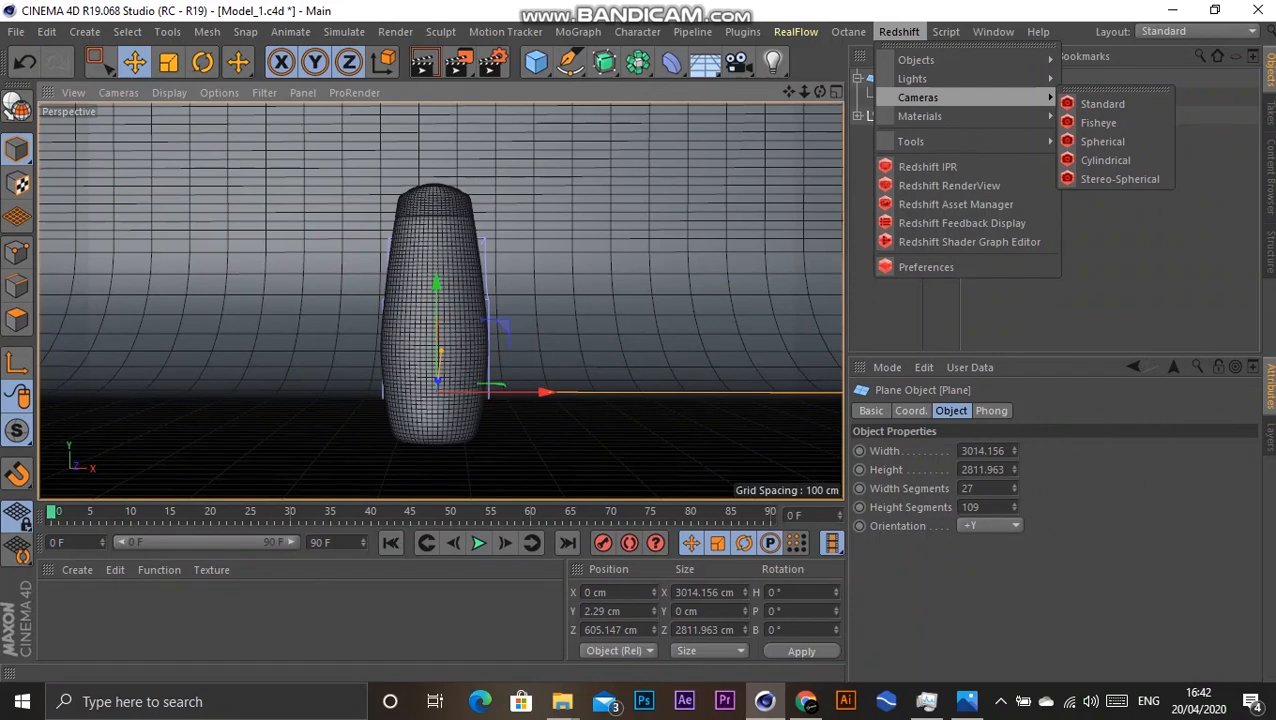
click(1102, 104)
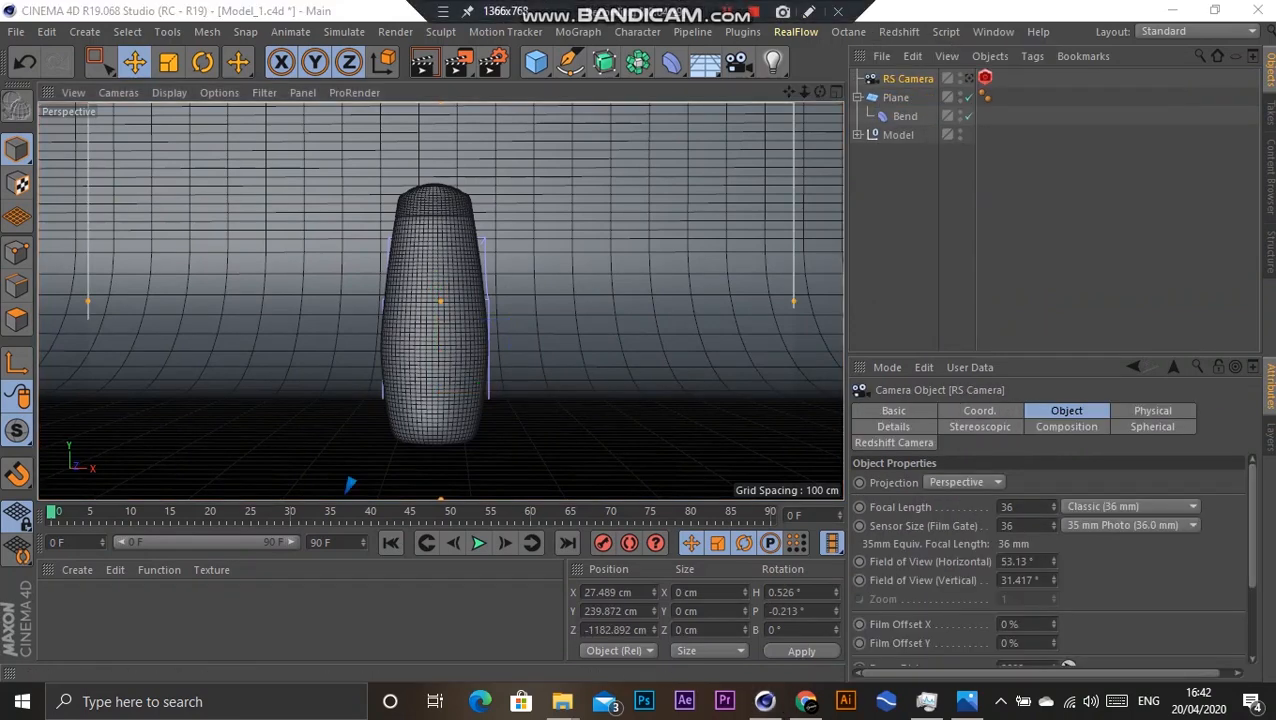
click(969, 78)
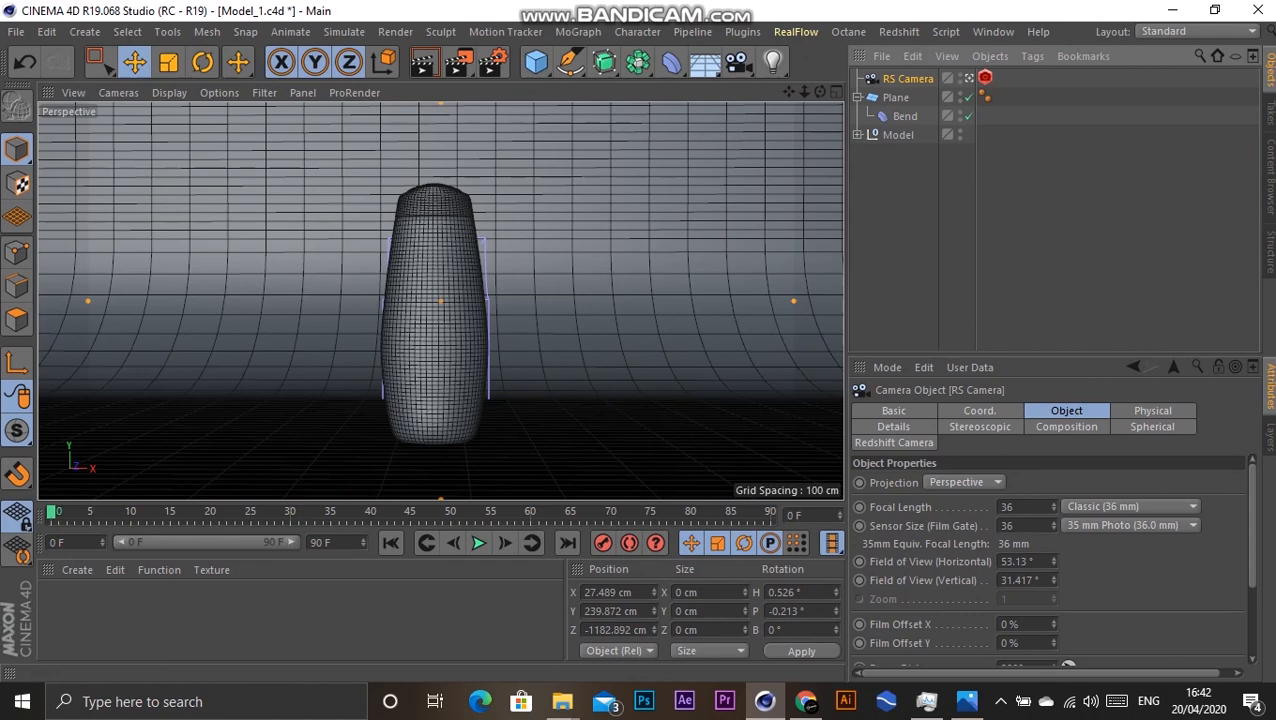
Step: Add a Redshift Dome Light to the scene
click(898, 31)
mouse_move(960, 78)
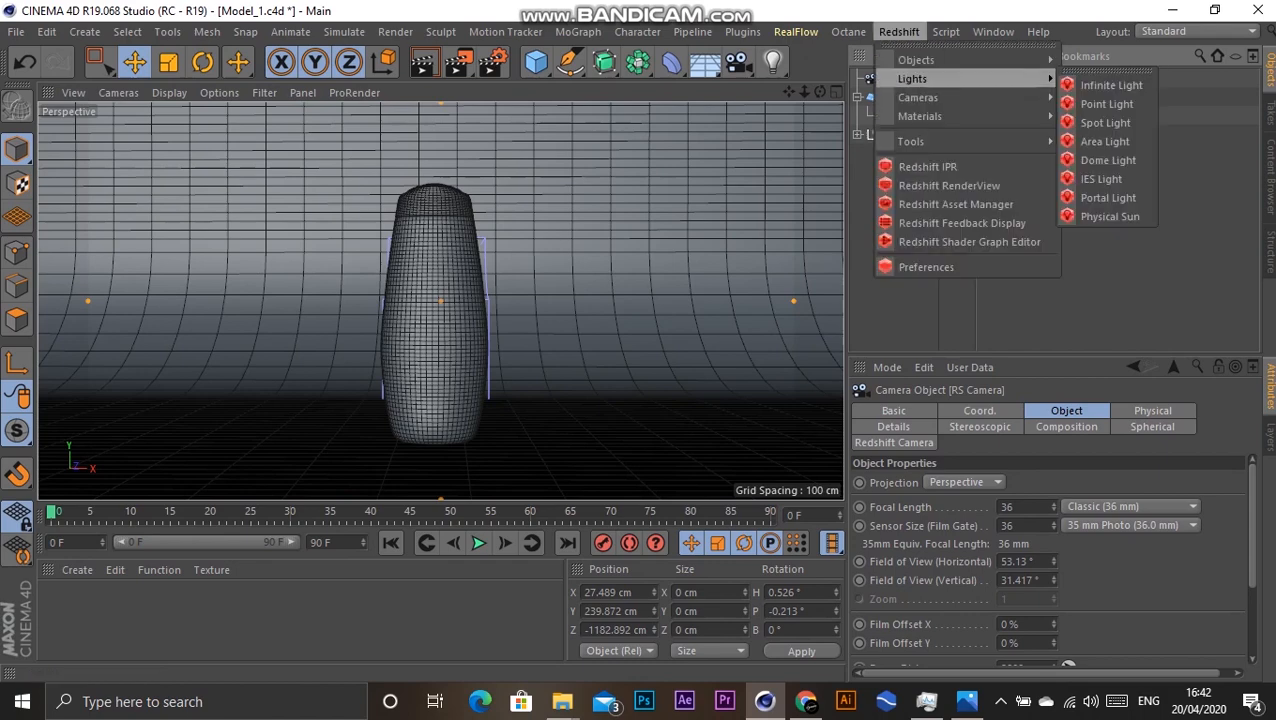
mouse_move(930, 60)
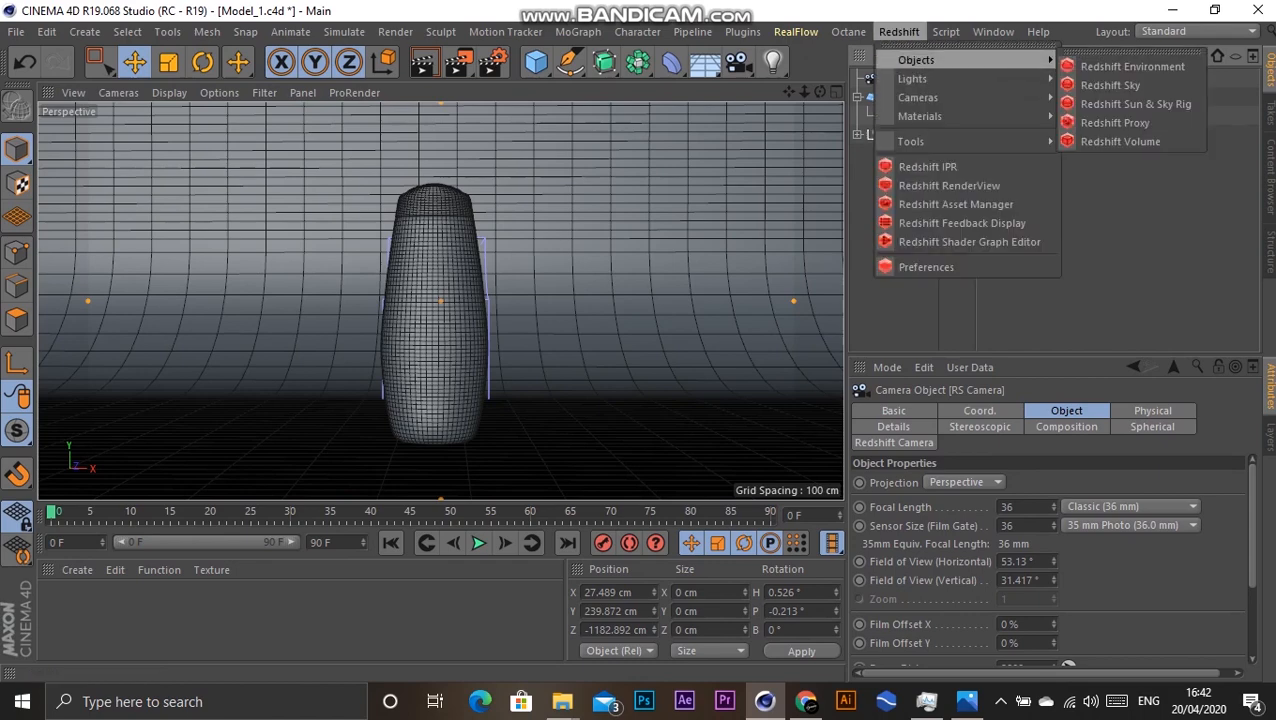
mouse_move(918, 97)
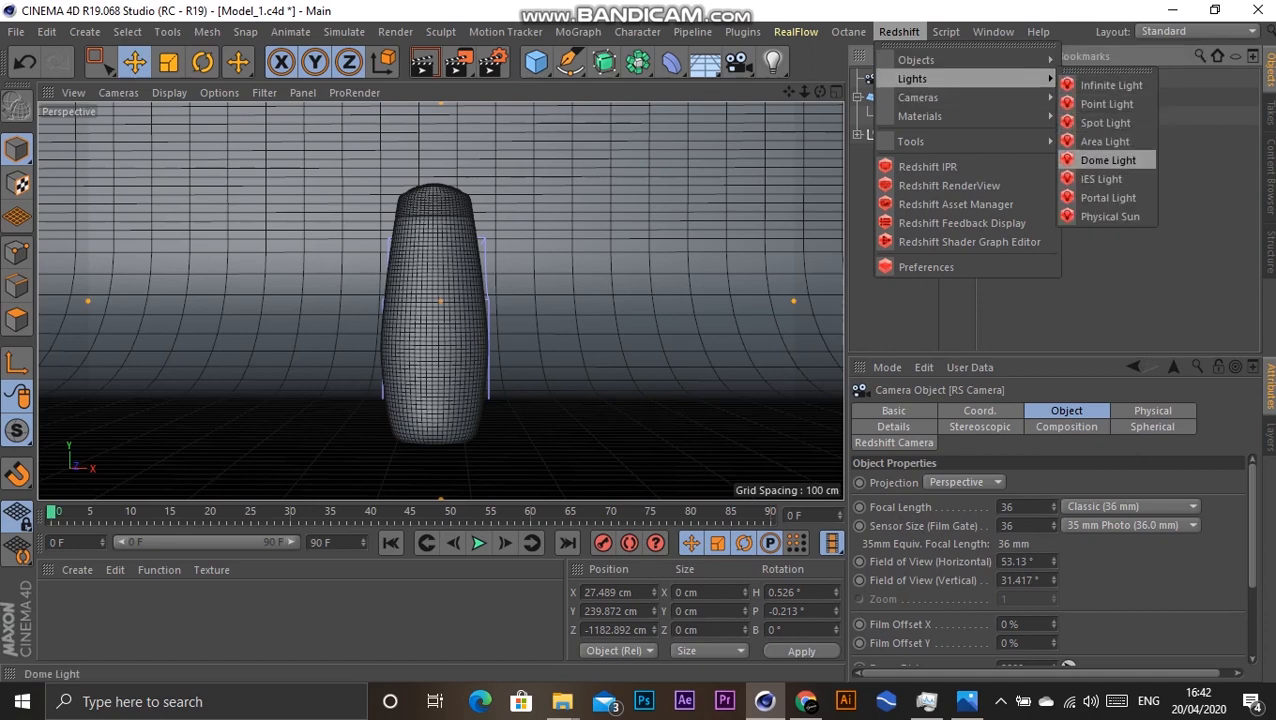
click(1108, 160)
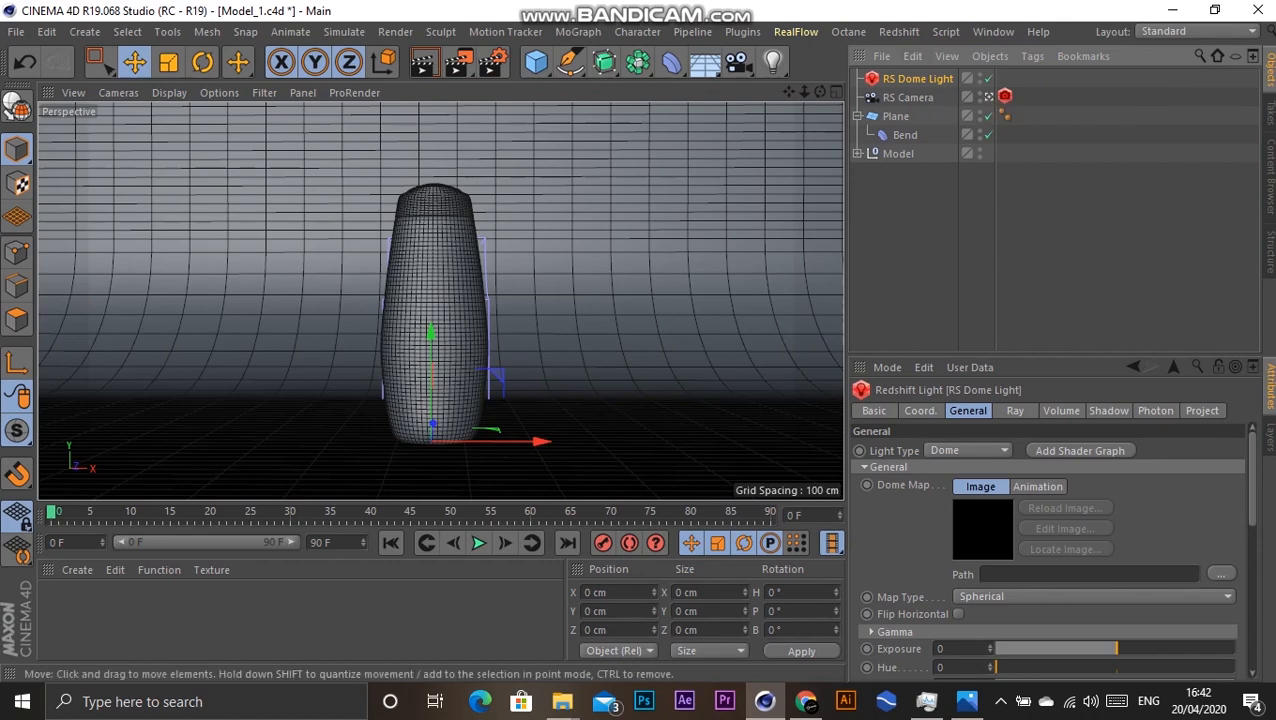
Step: Open the Redshift IPR and start a progressive preview render of the scene
click(899, 31)
click(927, 166)
click(679, 65)
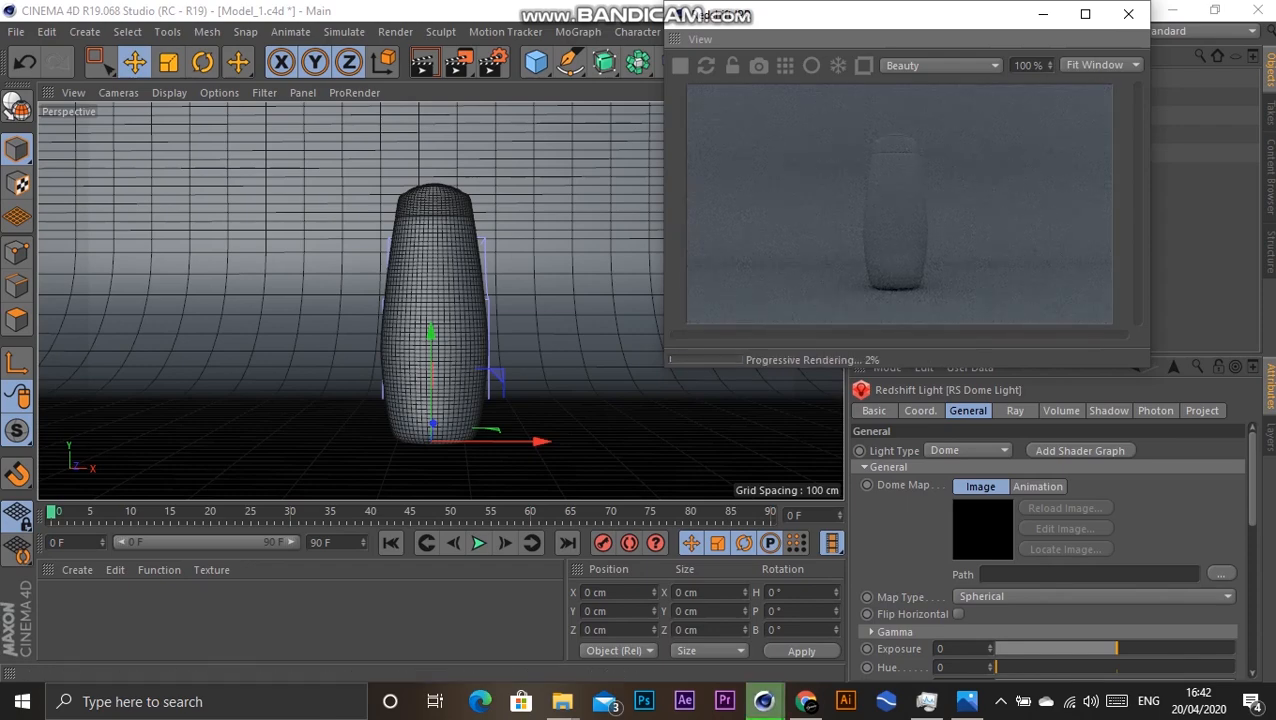
Step: Create a new Redshift material and apply it to the curved backdrop plane
click(77, 570)
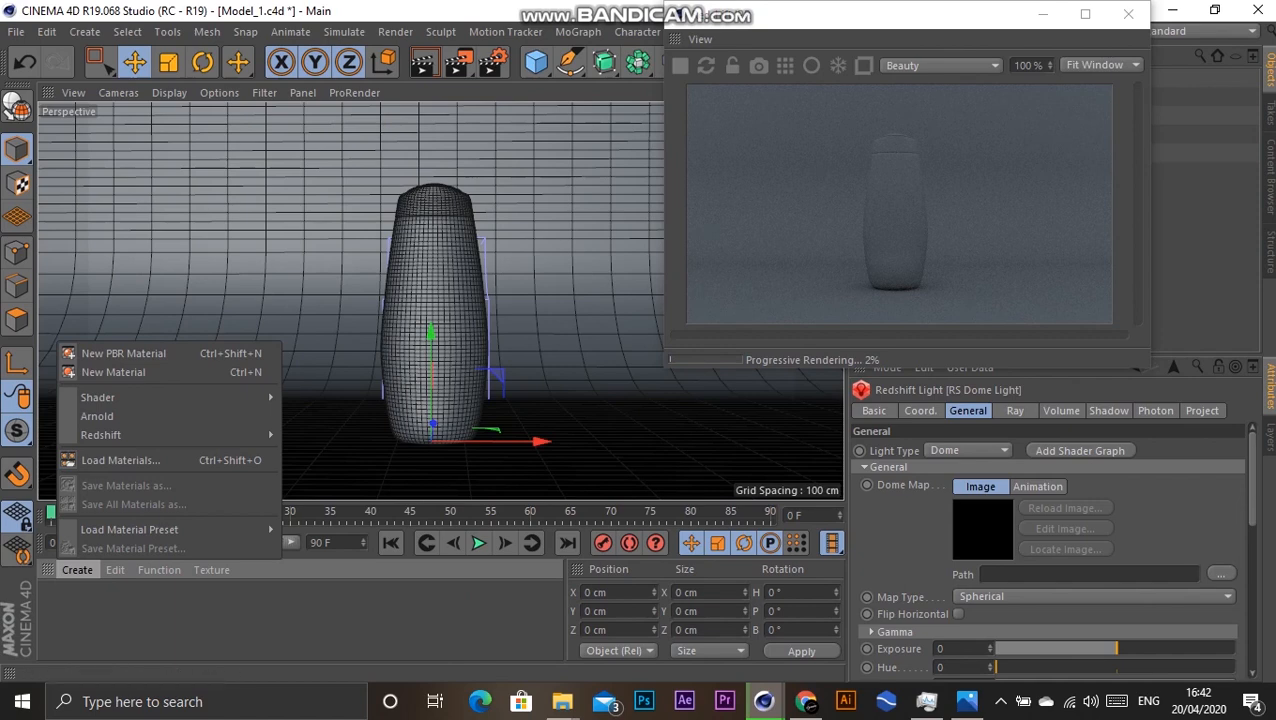
mouse_move(100, 435)
mouse_move(305, 433)
click(385, 433)
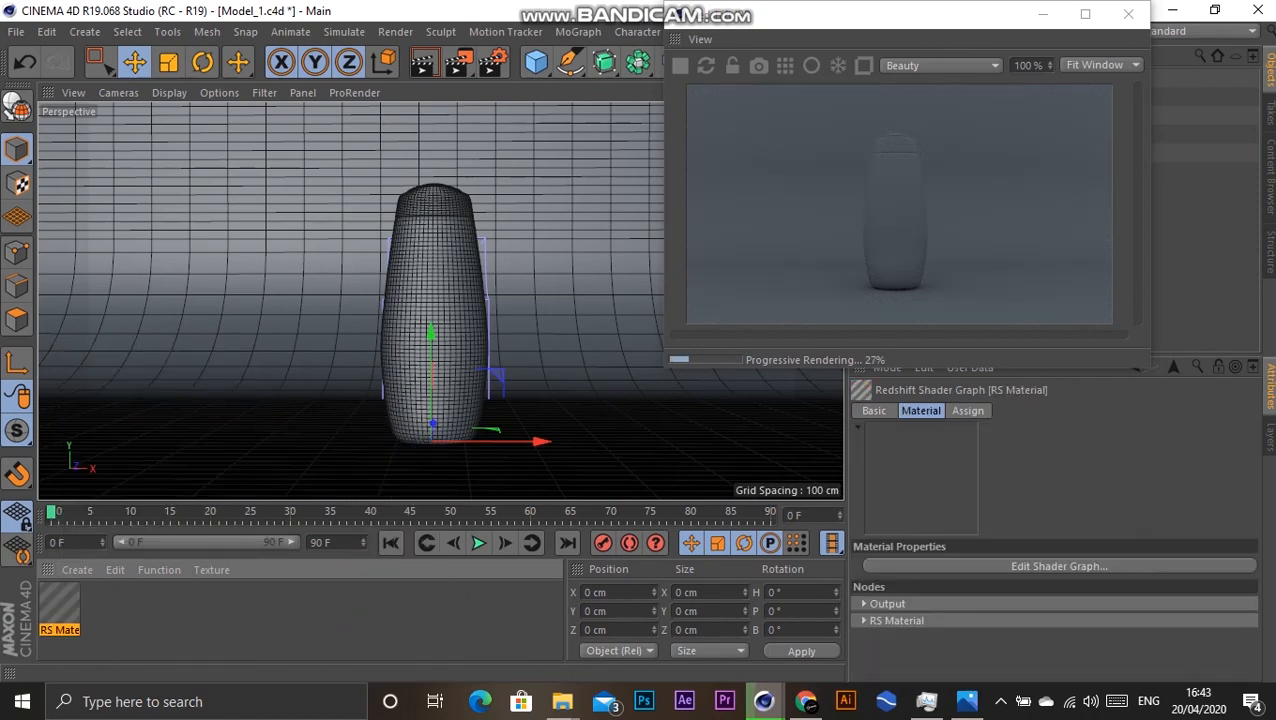
drag(60, 604, 240, 270)
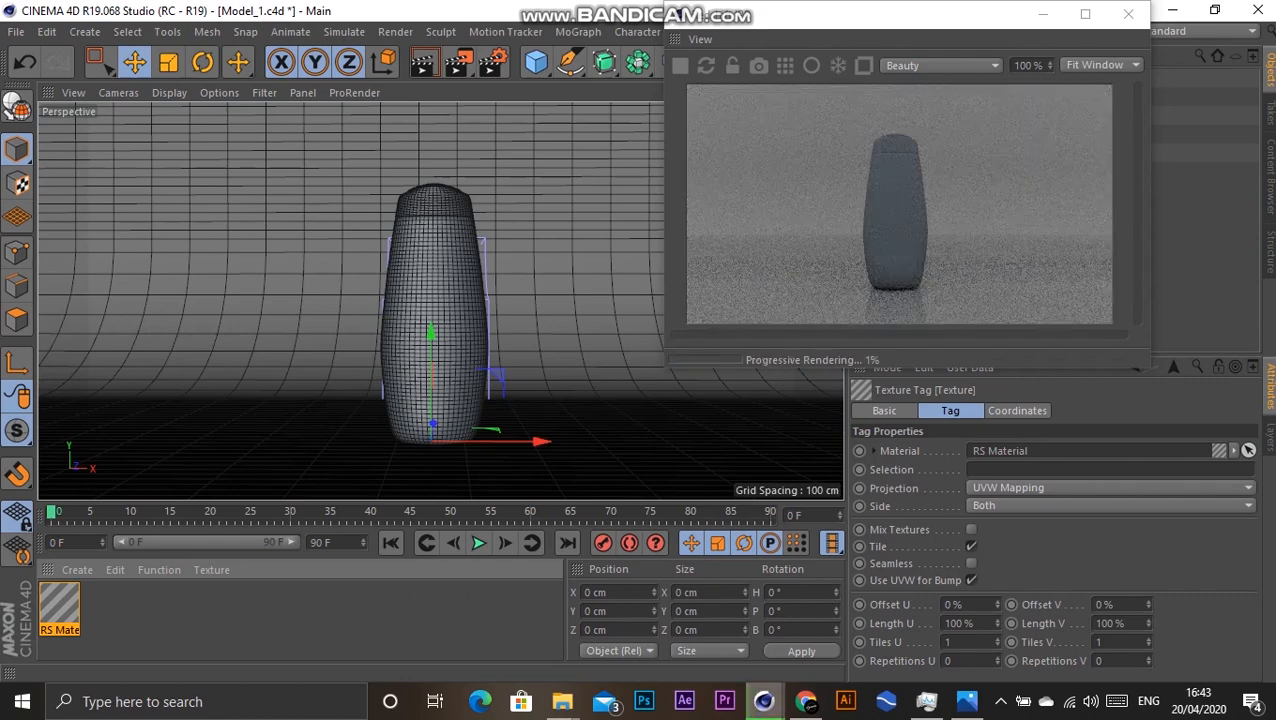
Step: Rename the backdrop's Redshift material as Backdrop
click(60, 604)
double_click(60, 604)
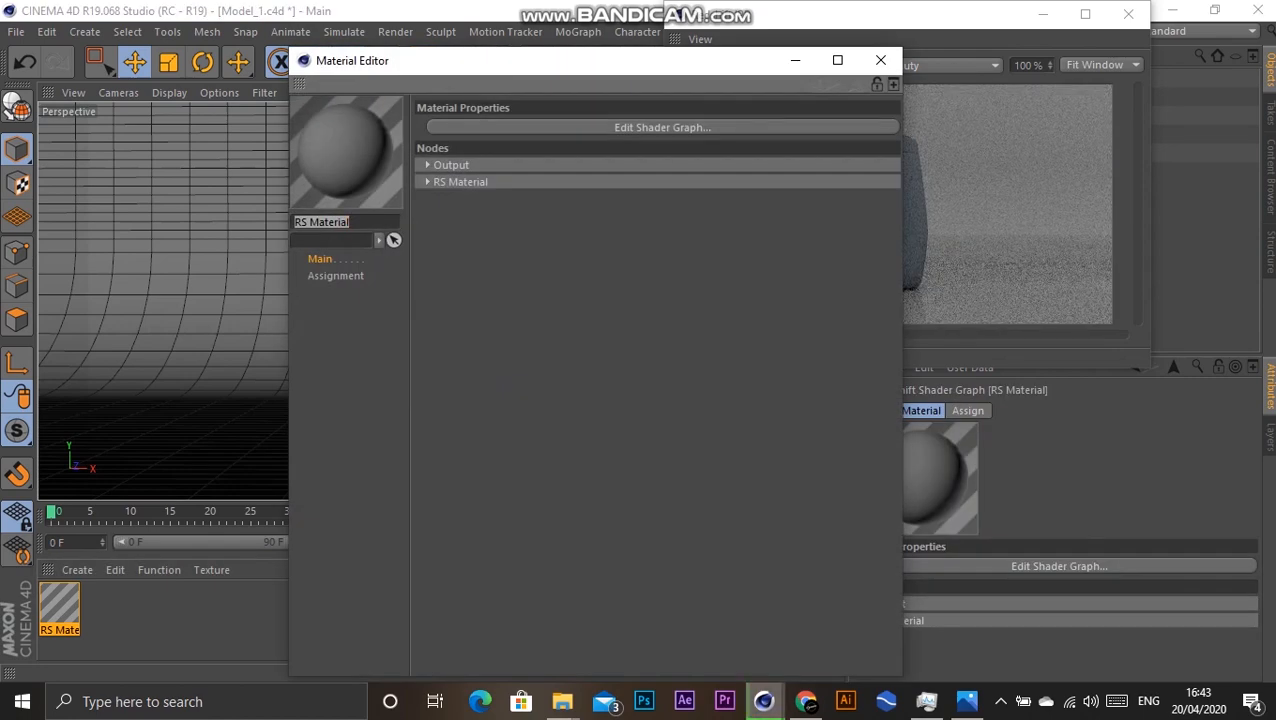
drag(550, 60, 550, 262)
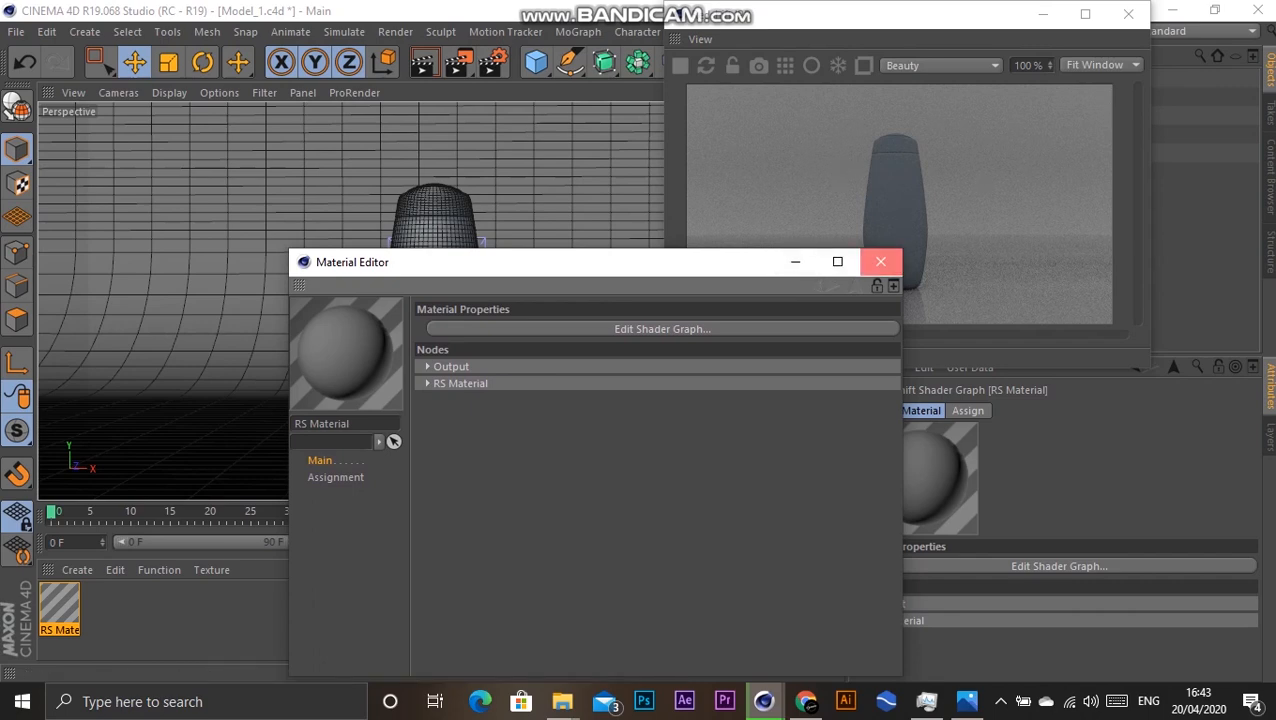
click(880, 262)
double_click(60, 630)
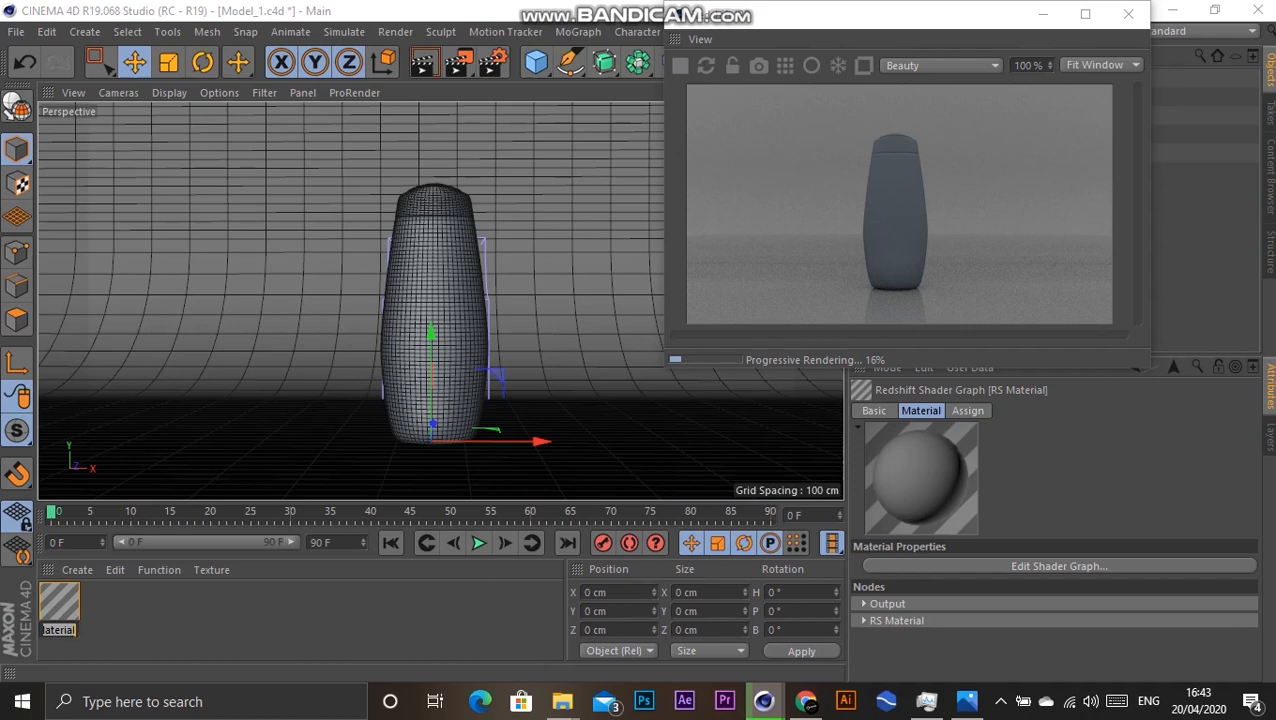
text(Backdrop)
key(Return)
Step: Create a second Redshift material and apply it to the bottle's body
click(115, 569)
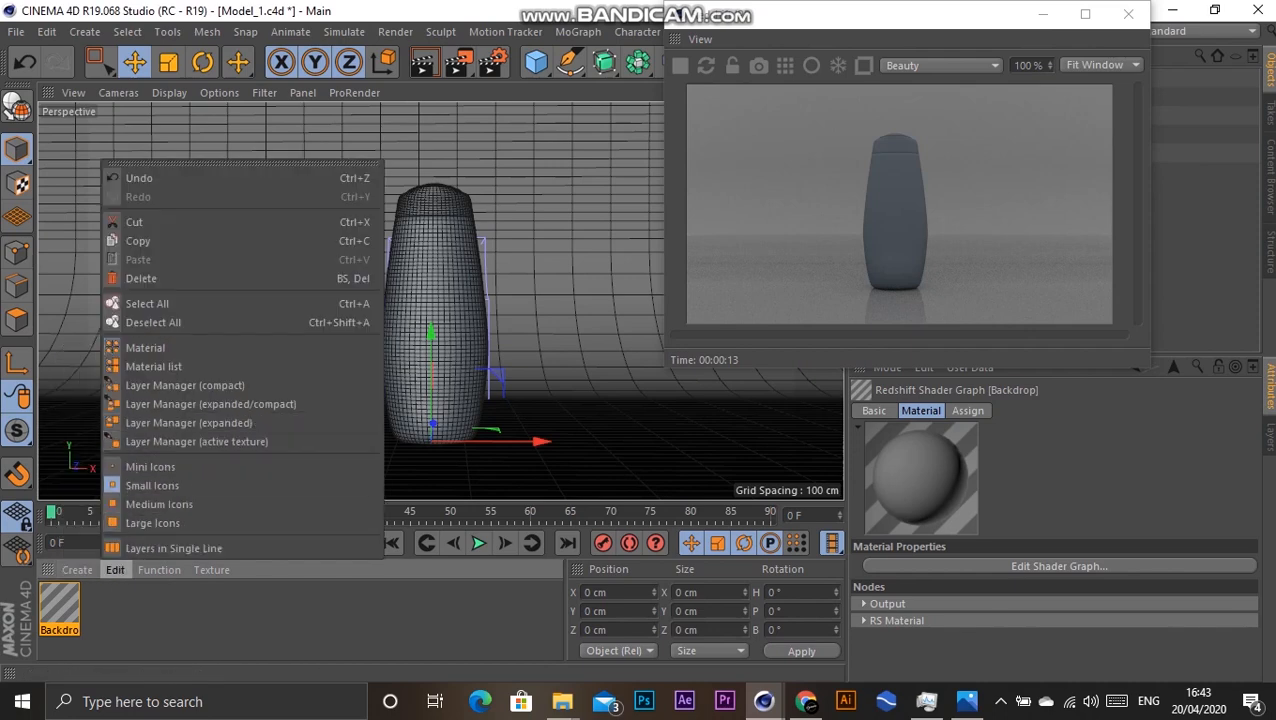
mouse_move(77, 569)
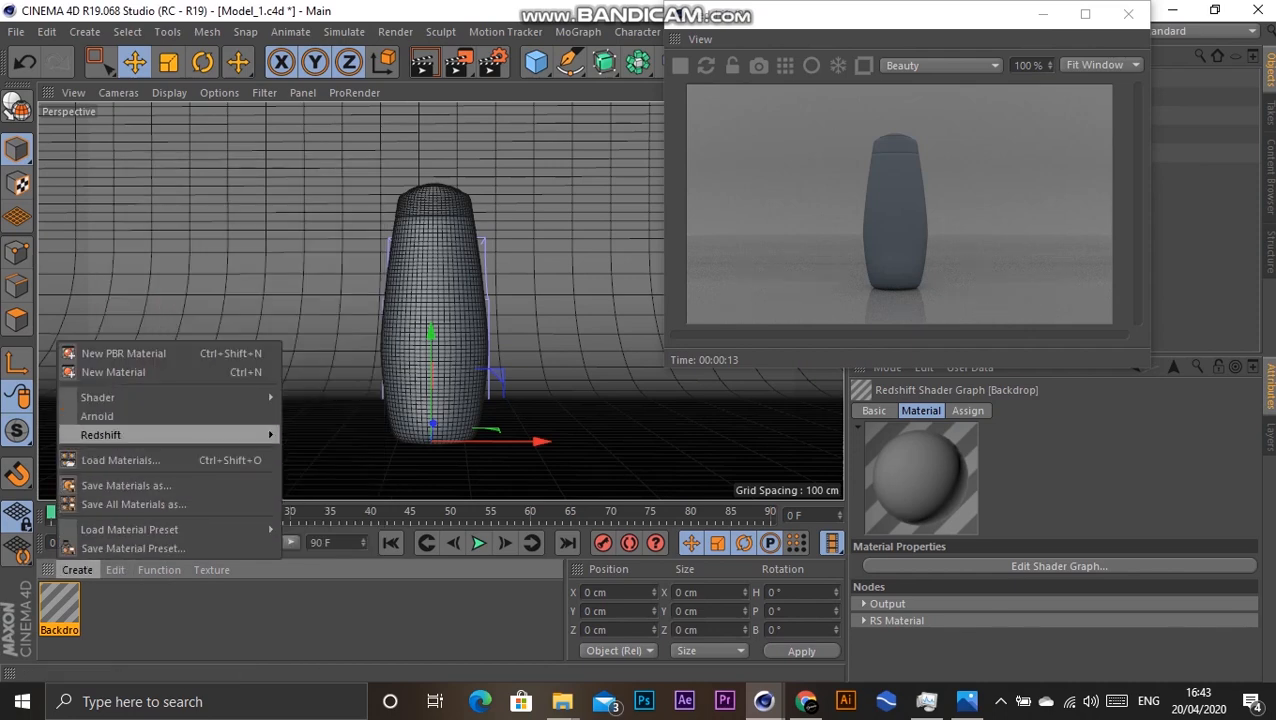
mouse_move(100, 434)
mouse_move(307, 434)
click(382, 434)
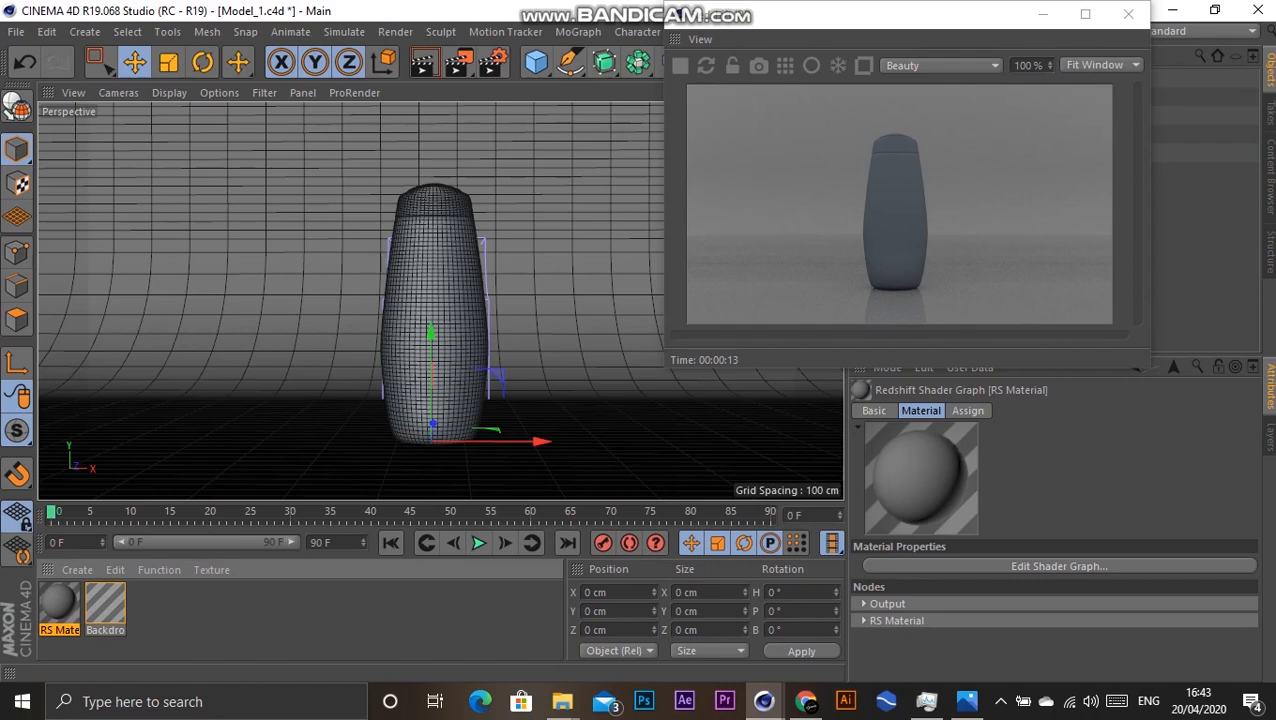
drag(60, 603, 434, 312)
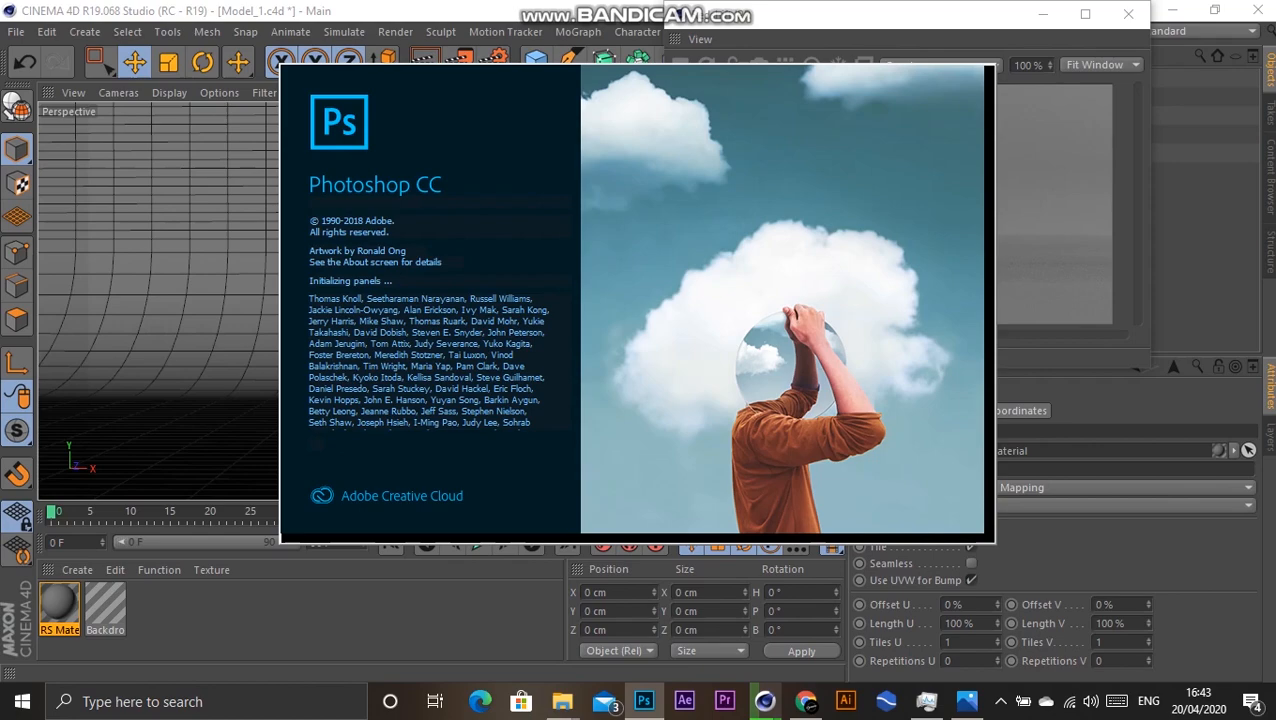
Step: Browse project folder 2 and review the bottle photos, including IMG_8632 and IMG_8630, in the photo viewer
mouse_move(561, 701)
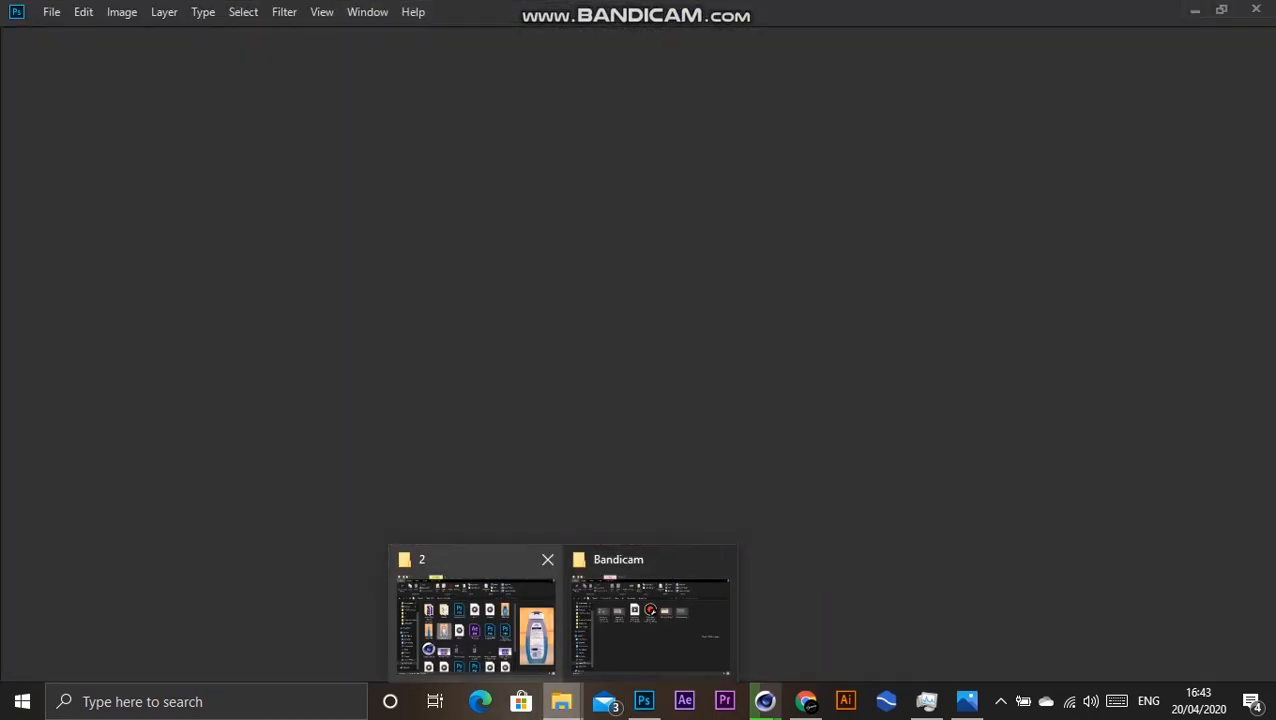
click(475, 620)
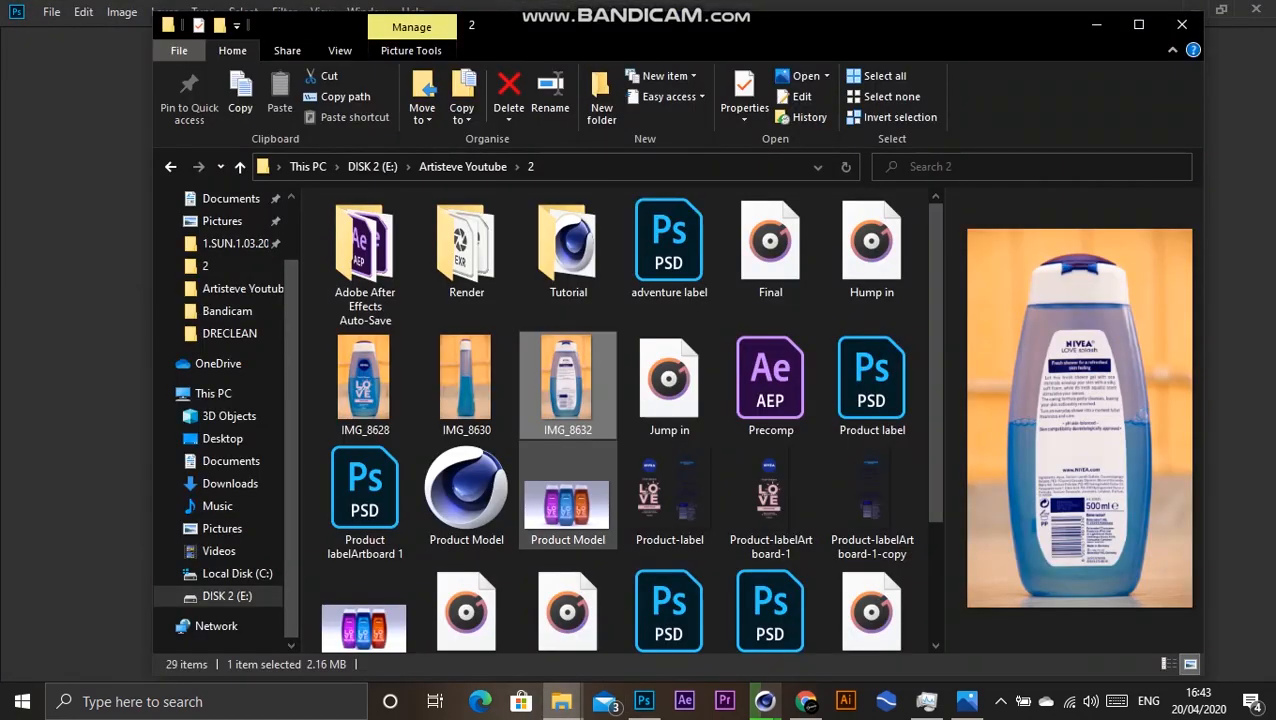
scroll(600, 420, down, 2)
click(670, 340)
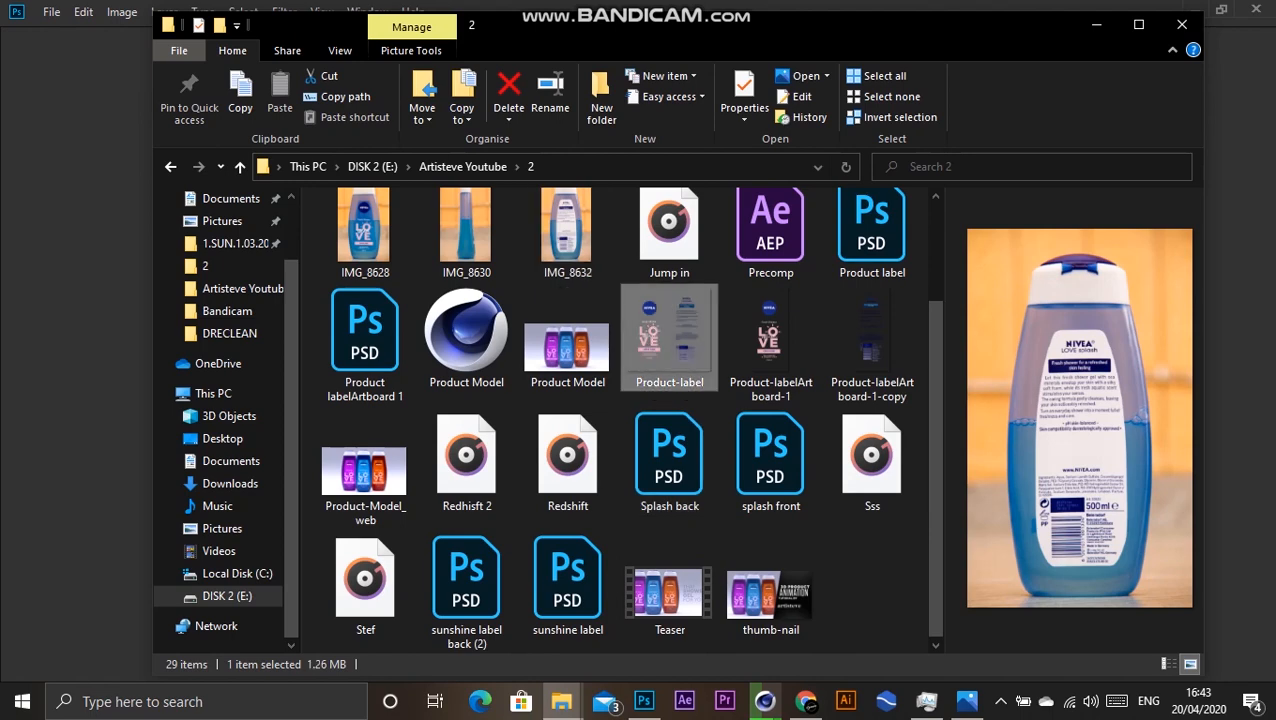
click(567, 345)
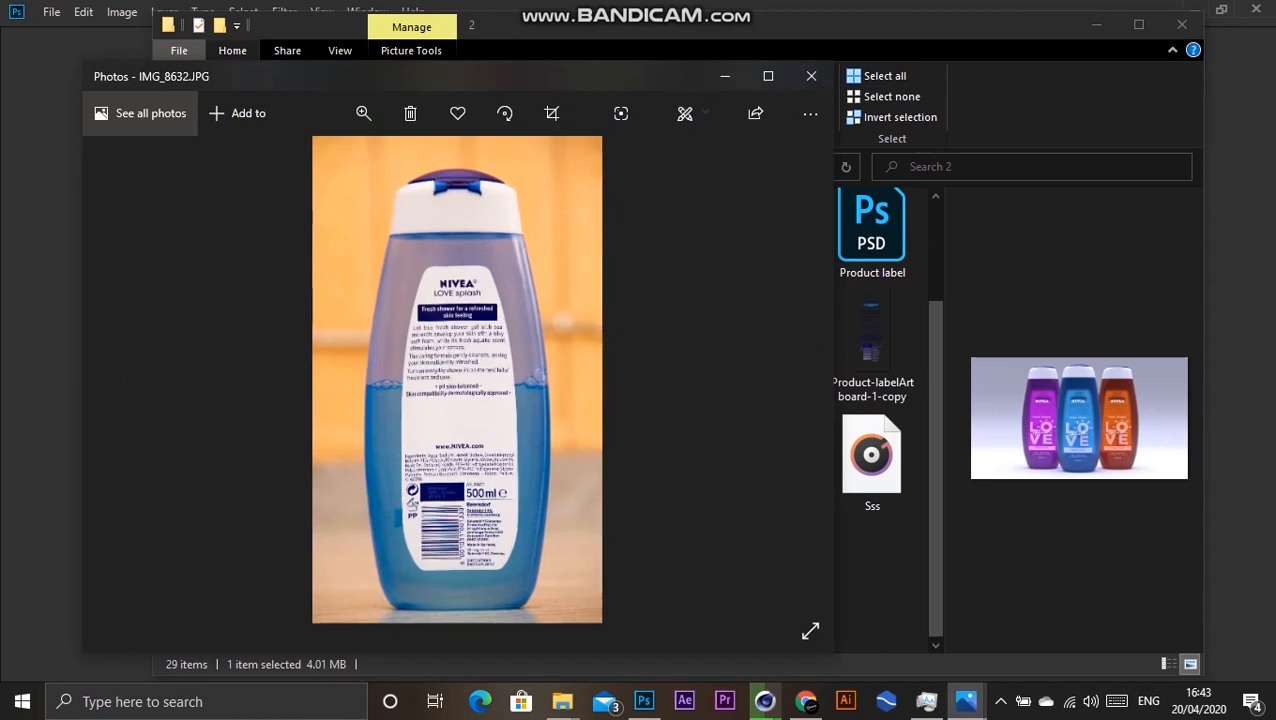
click(130, 379)
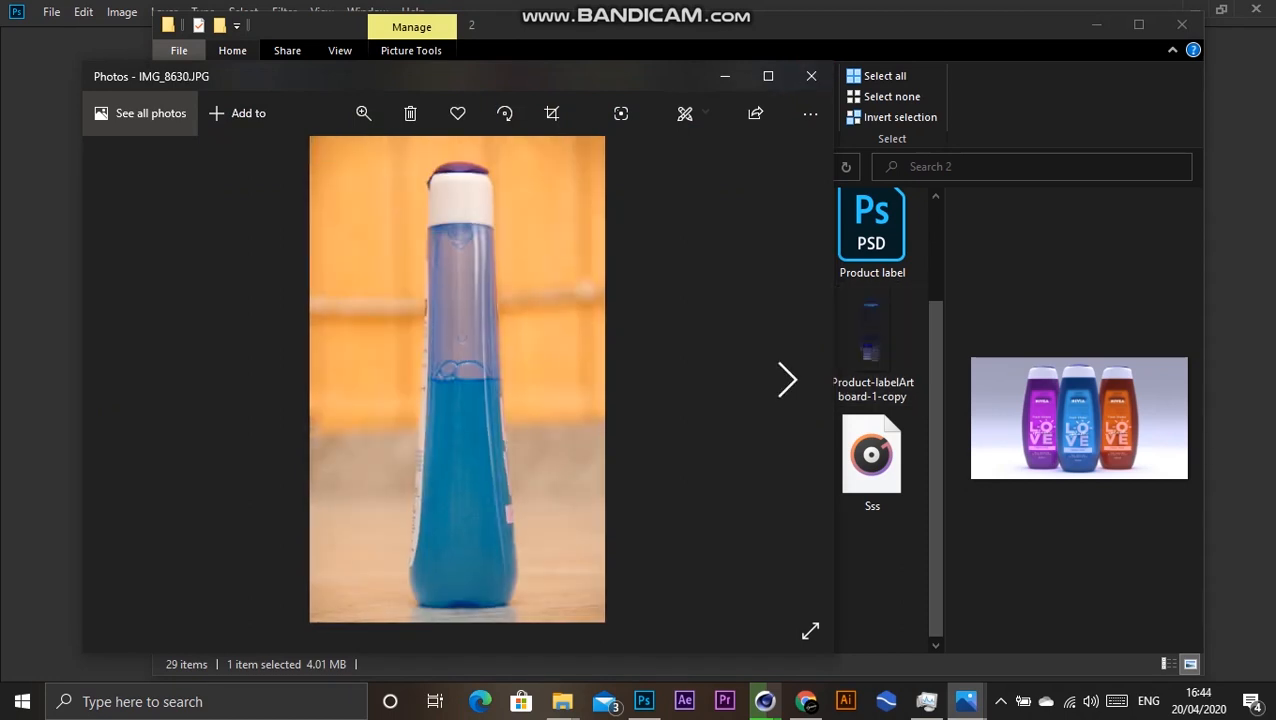
click(788, 380)
click(788, 380)
Step: Open splash front.psd from project folder 2 in Photoshop and look through the front label's layers
click(562, 702)
click(669, 337)
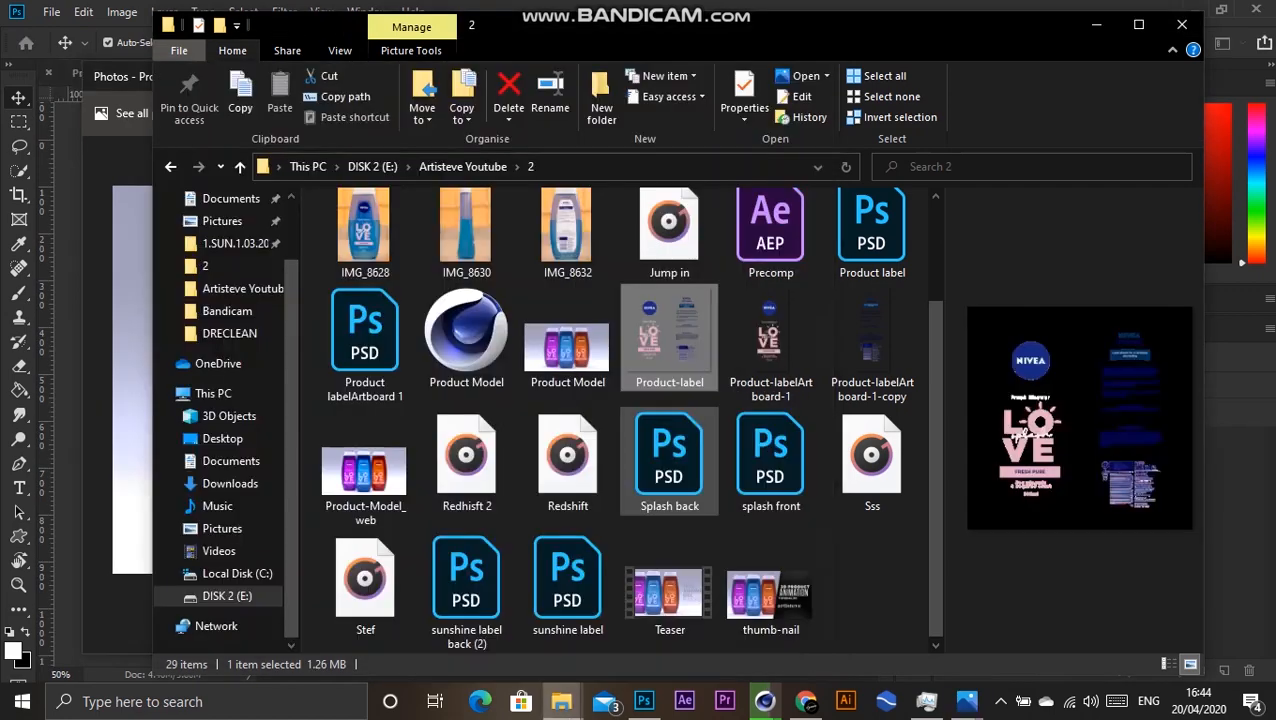
click(669, 460)
click(770, 460)
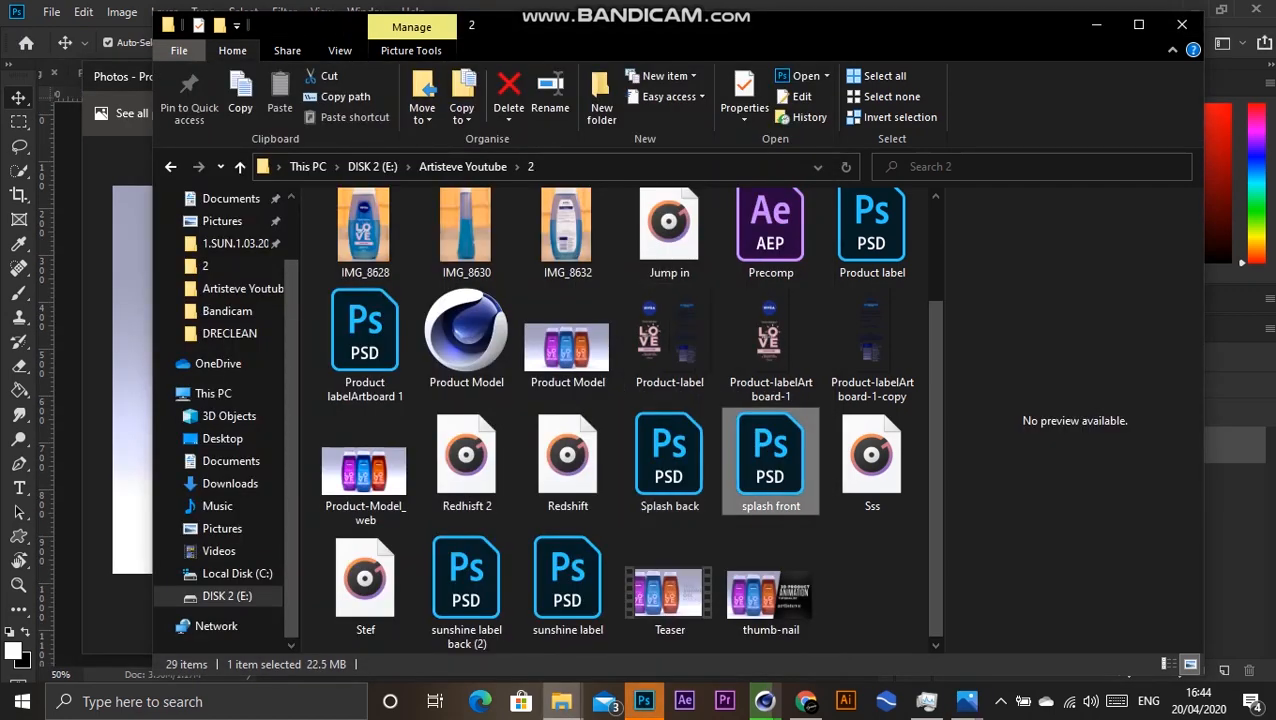
scroll(768, 415, up, 2)
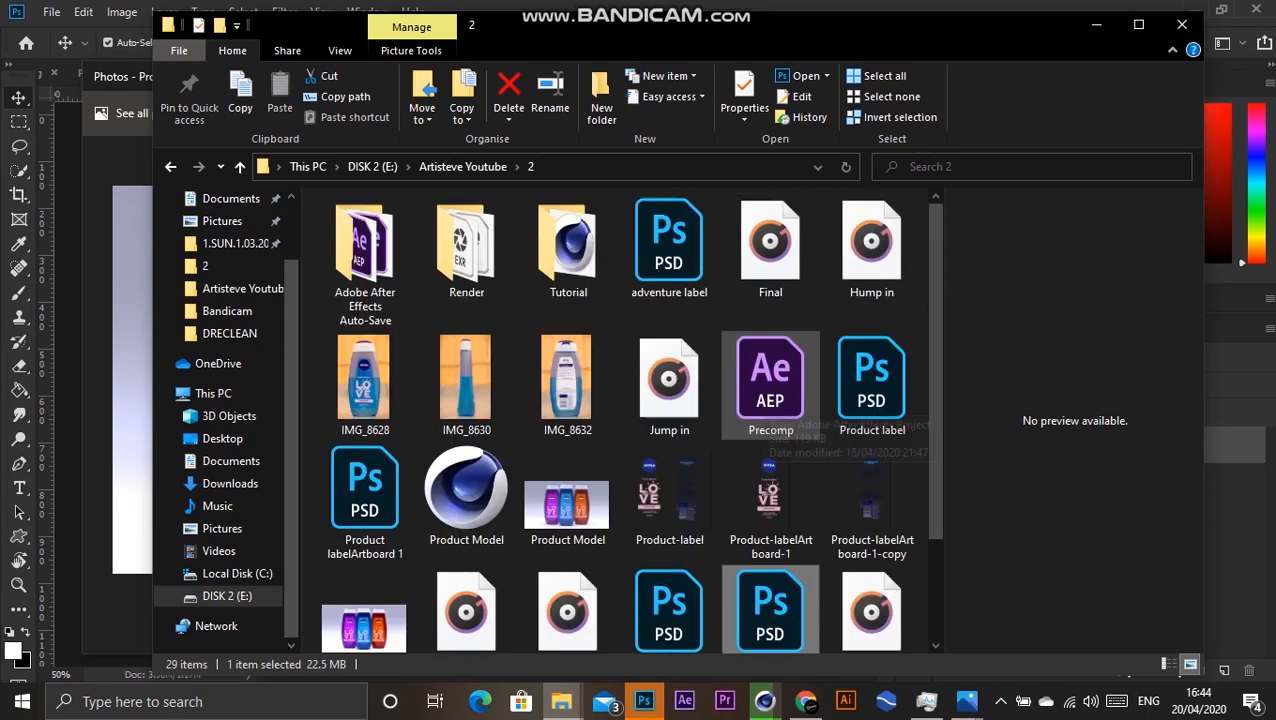
scroll(850, 425, down, 2)
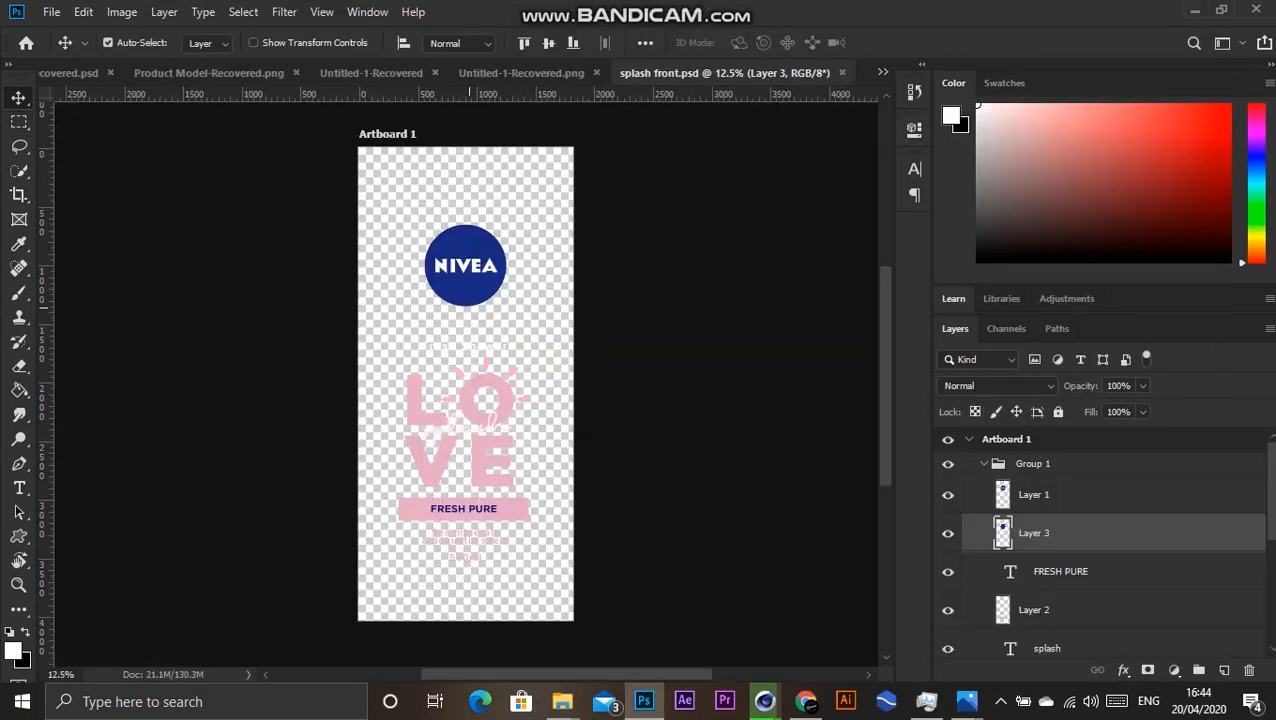
click(469, 247)
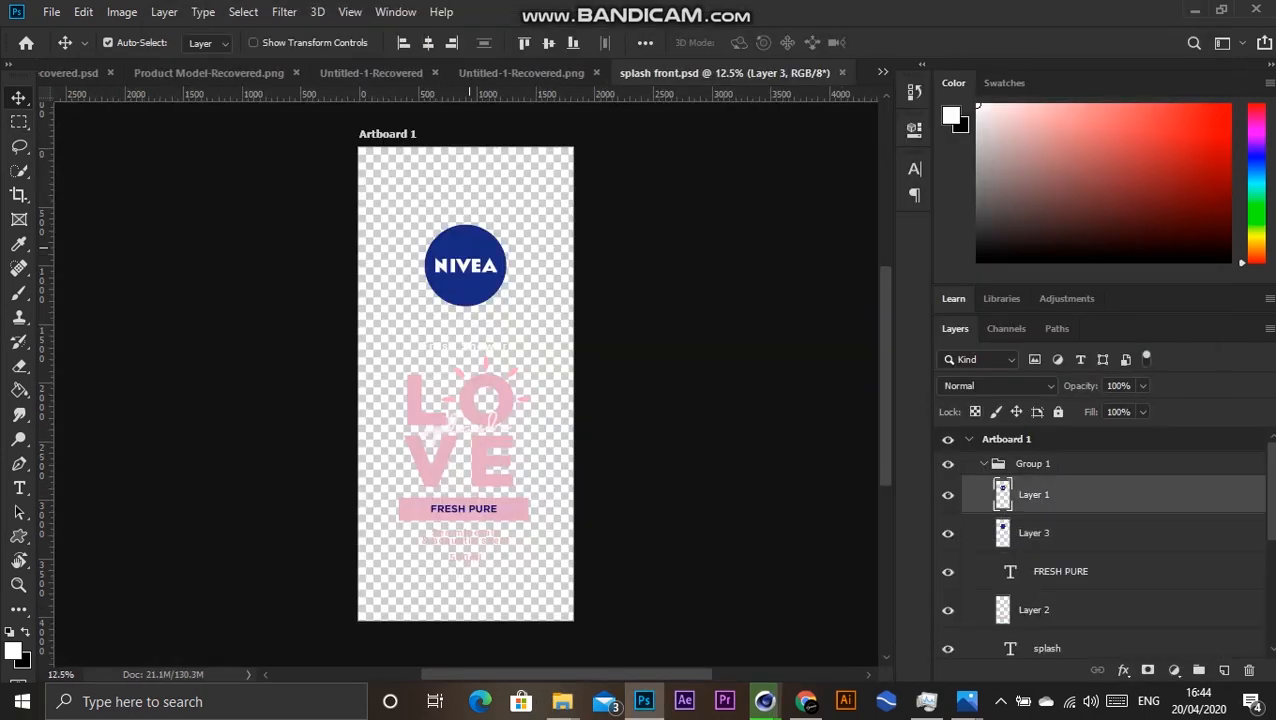
scroll(1100, 545, down, 2)
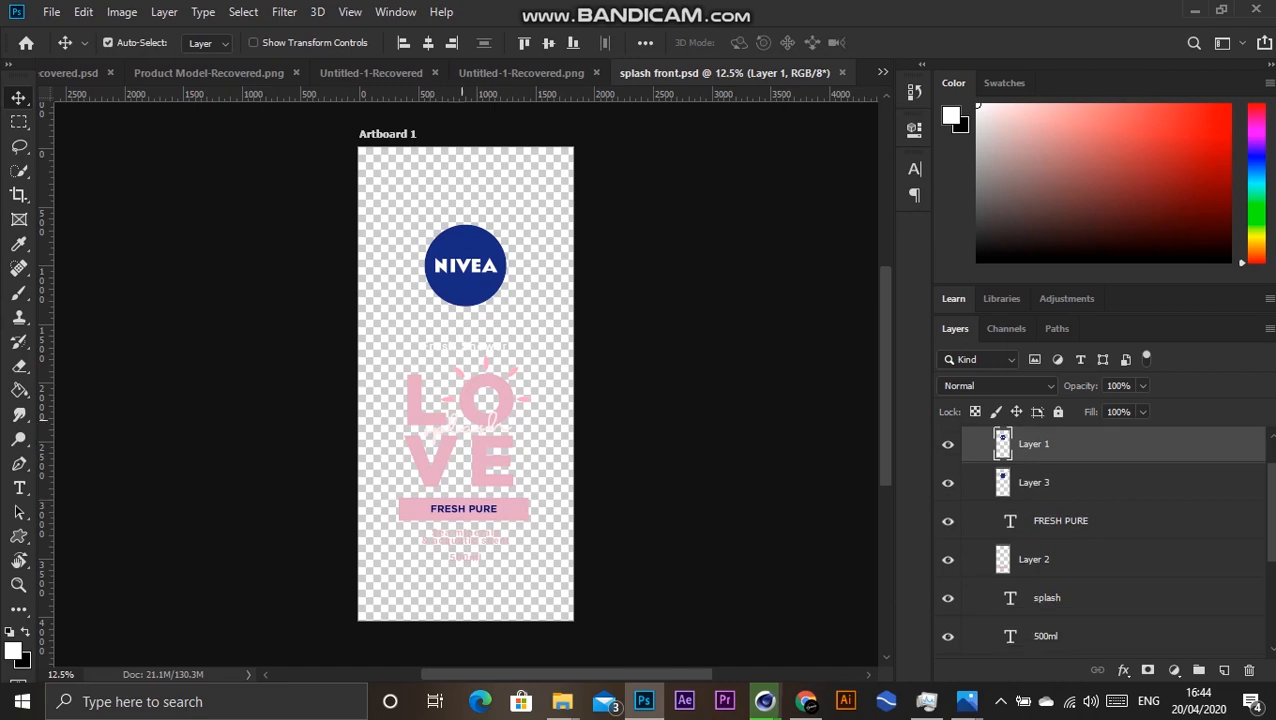
Step: Open Splash back.psd from project folder 2 and examine the back label's text up close
mouse_move(561, 701)
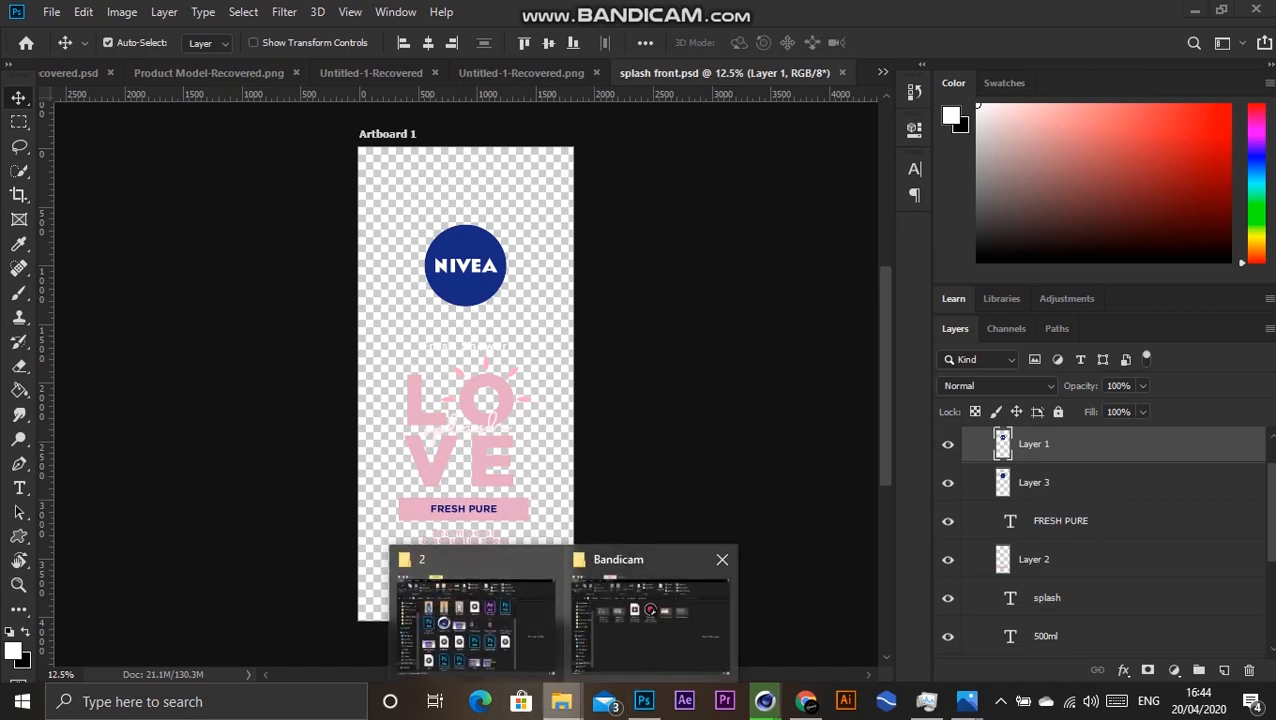
mouse_move(650, 615)
click(475, 615)
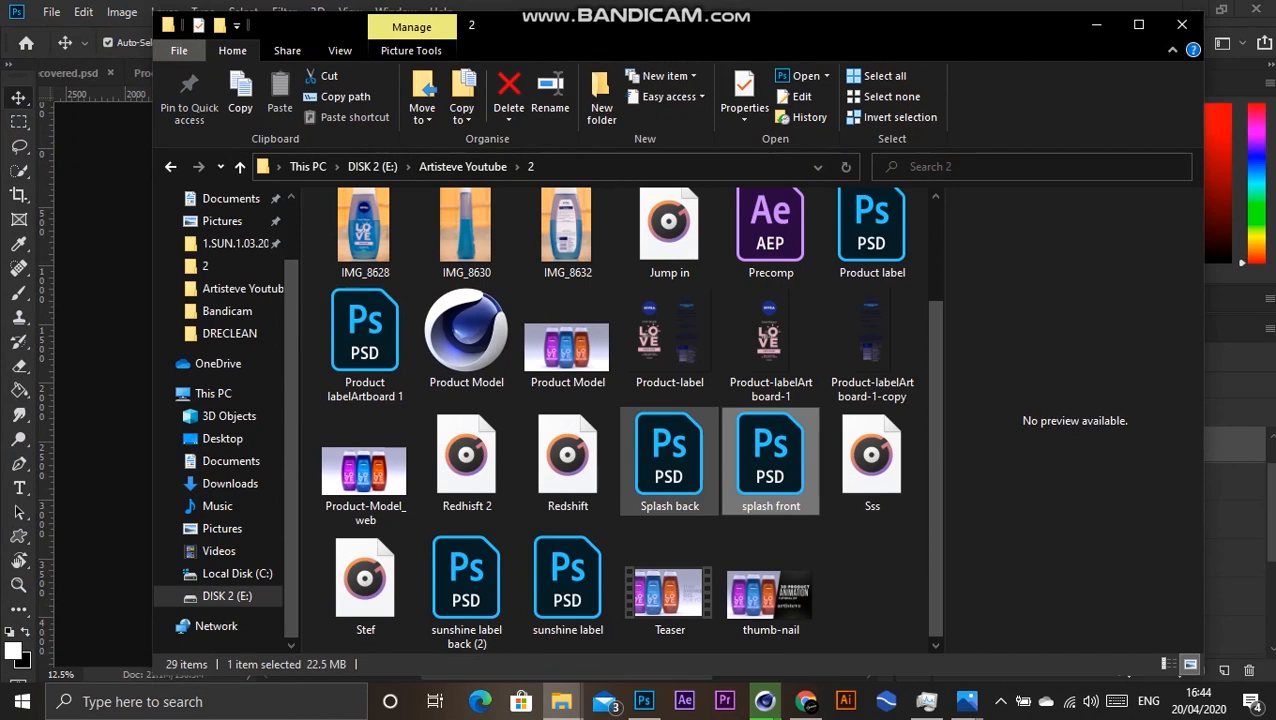
double_click(669, 460)
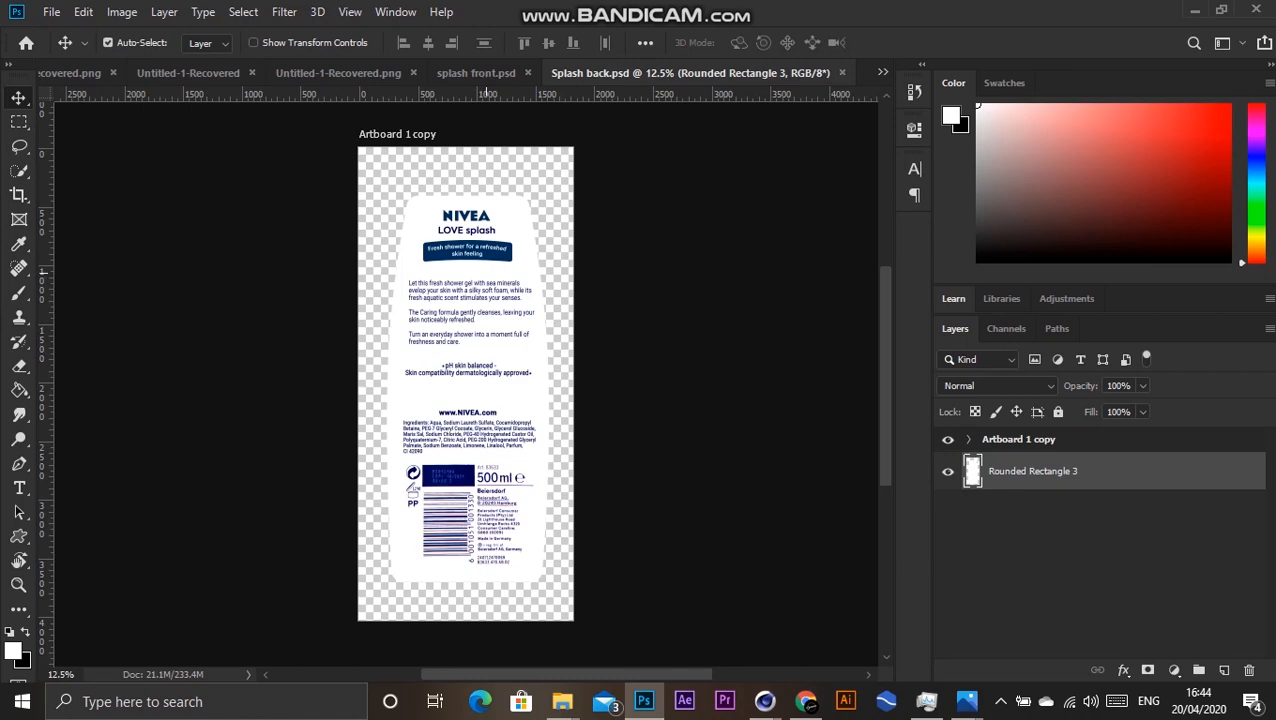
key(ctrl+plus)
key(ctrl+plus)
key(ctrl+plus)
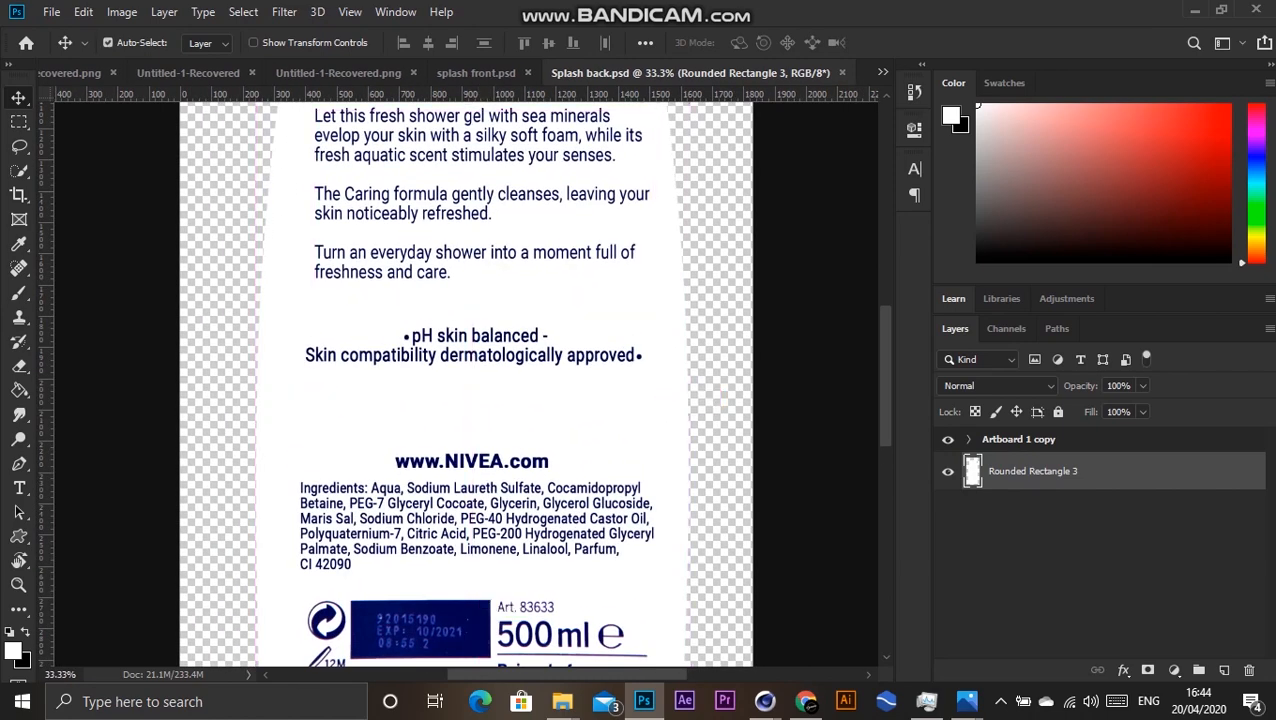
Step: Return to splash front.psd and examine the lower part of the front label up close
click(482, 73)
key(ctrl+plus)
key(ctrl+plus)
scroll(466, 508, down, 1)
scroll(466, 510, down, 5)
key(ctrl+plus)
key(ctrl+plus)
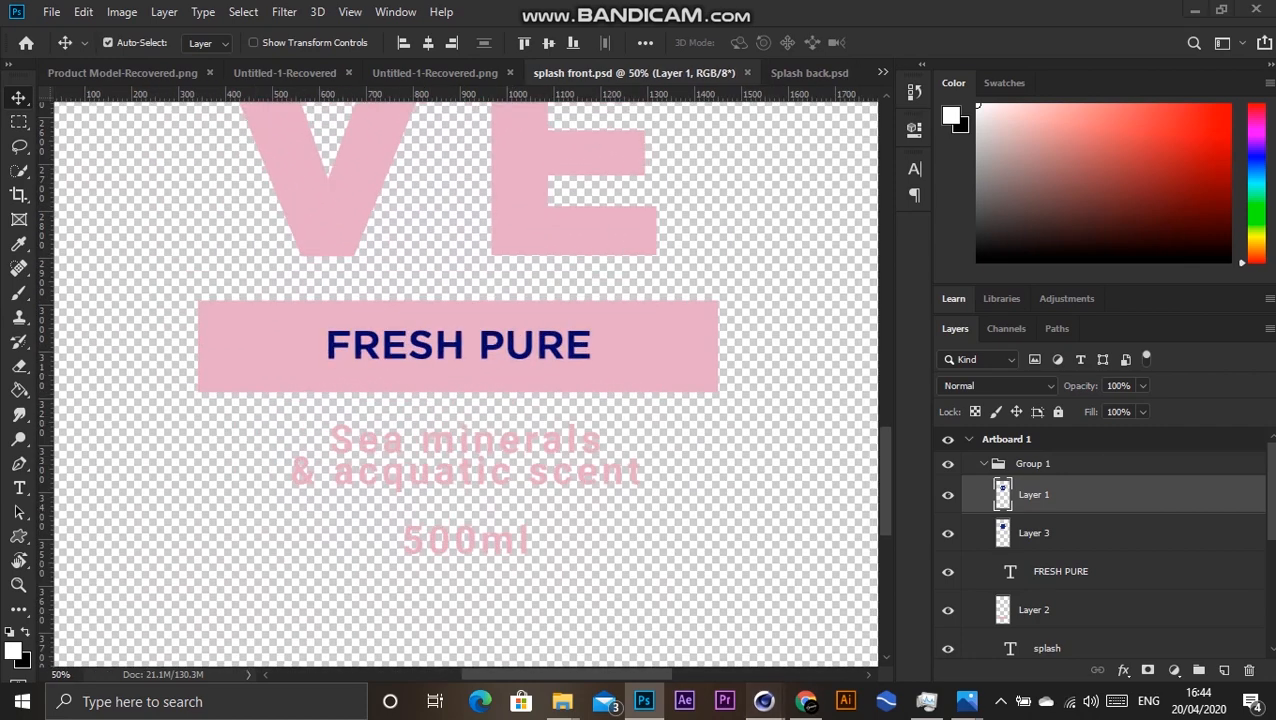
Step: Switch back to Cinema 4D, minimise the render preview, and add an HDRI Link tag to the RS Dome Light
click(764, 701)
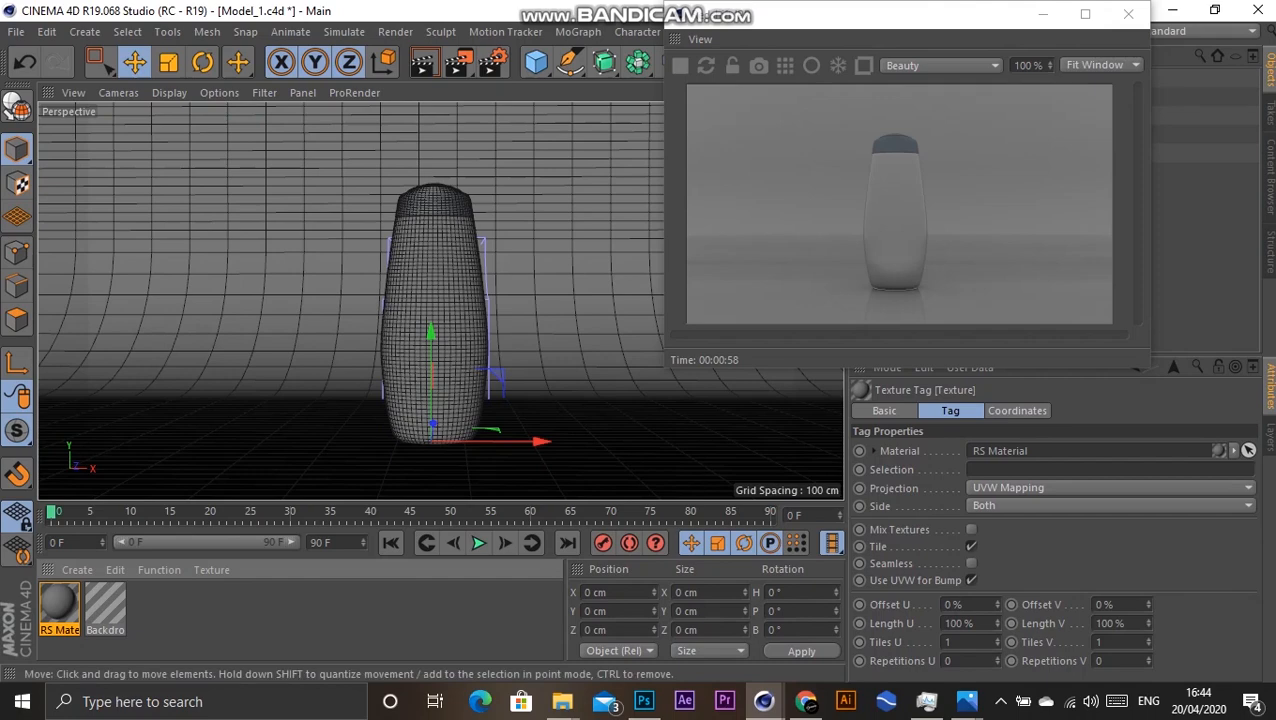
click(240, 618)
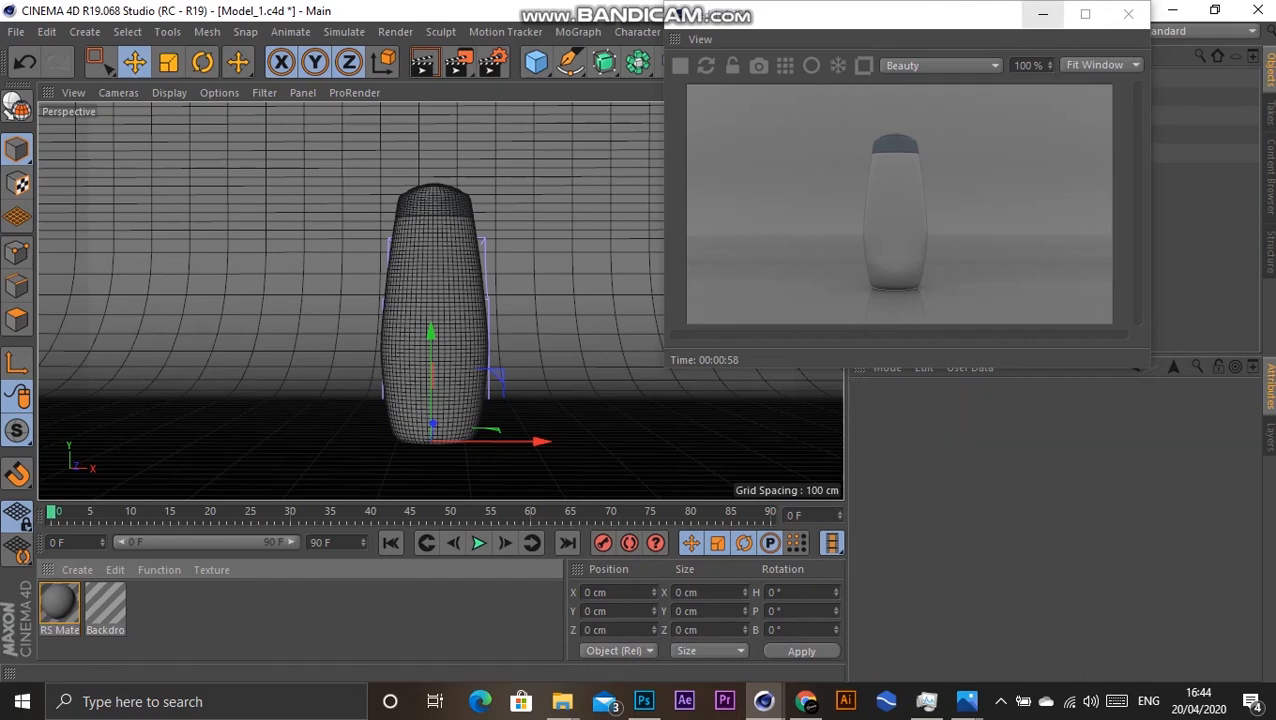
click(59, 605)
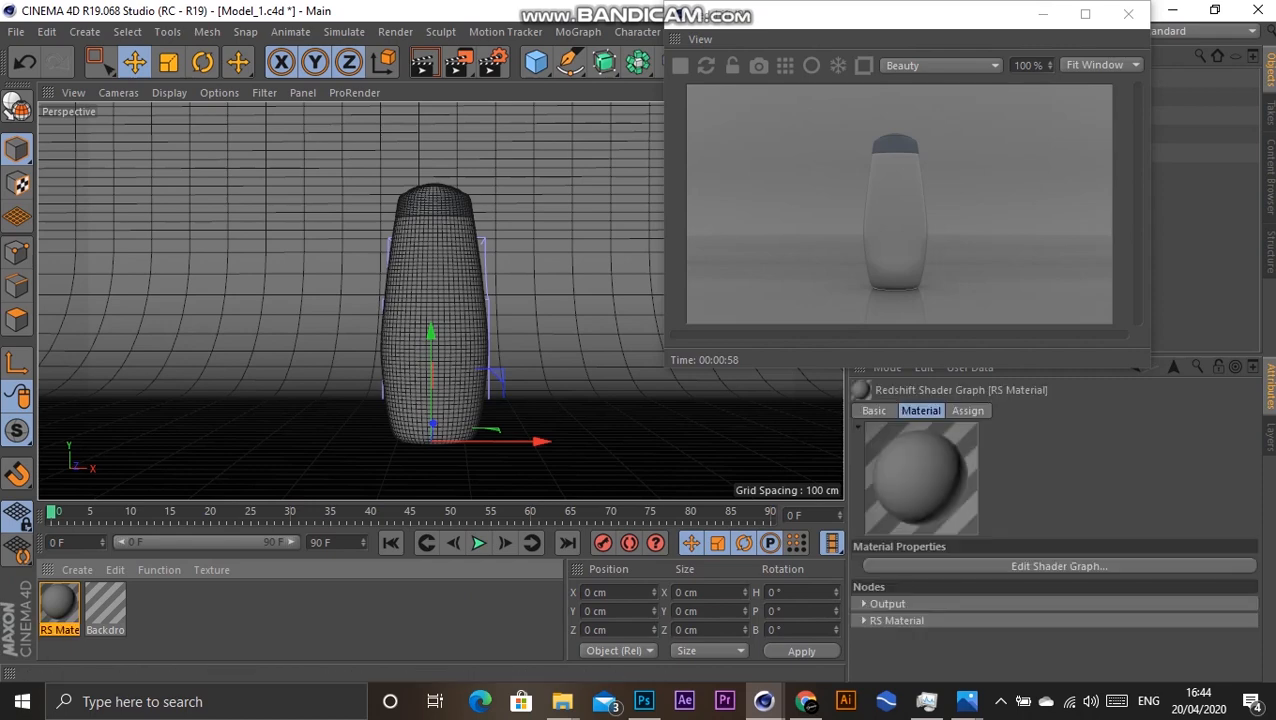
click(1042, 14)
click(918, 78)
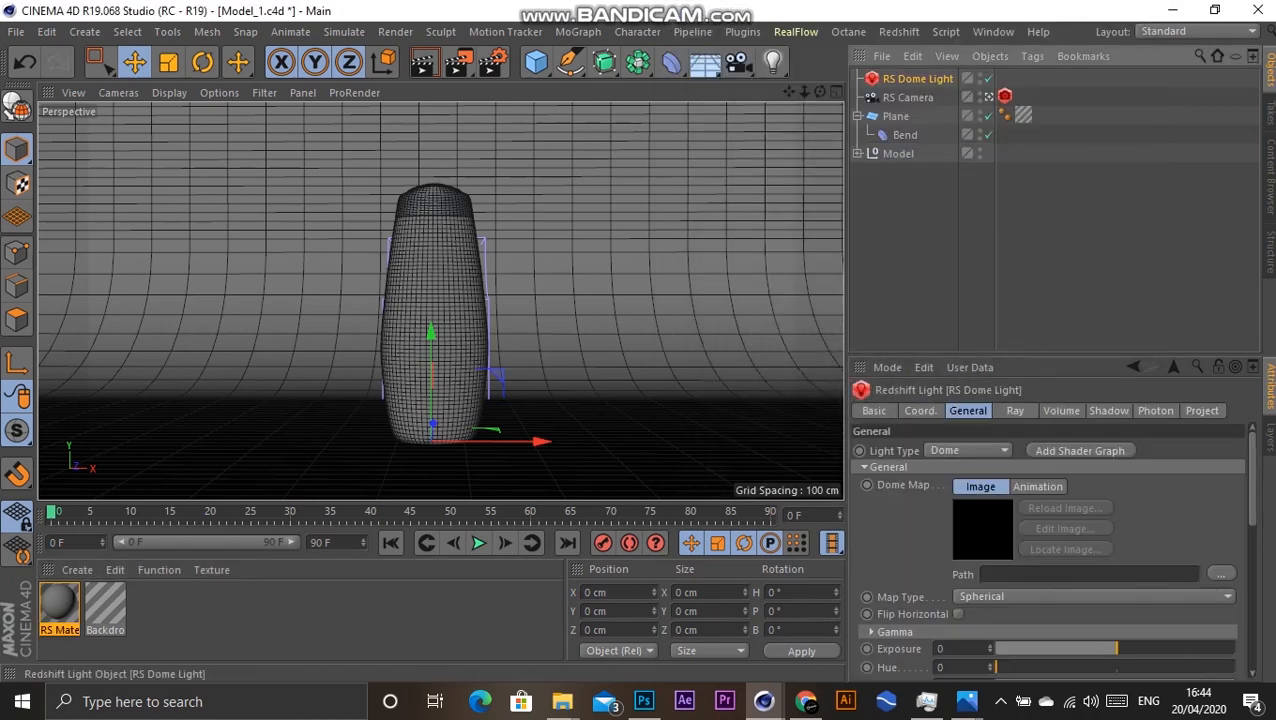
right_click(905, 78)
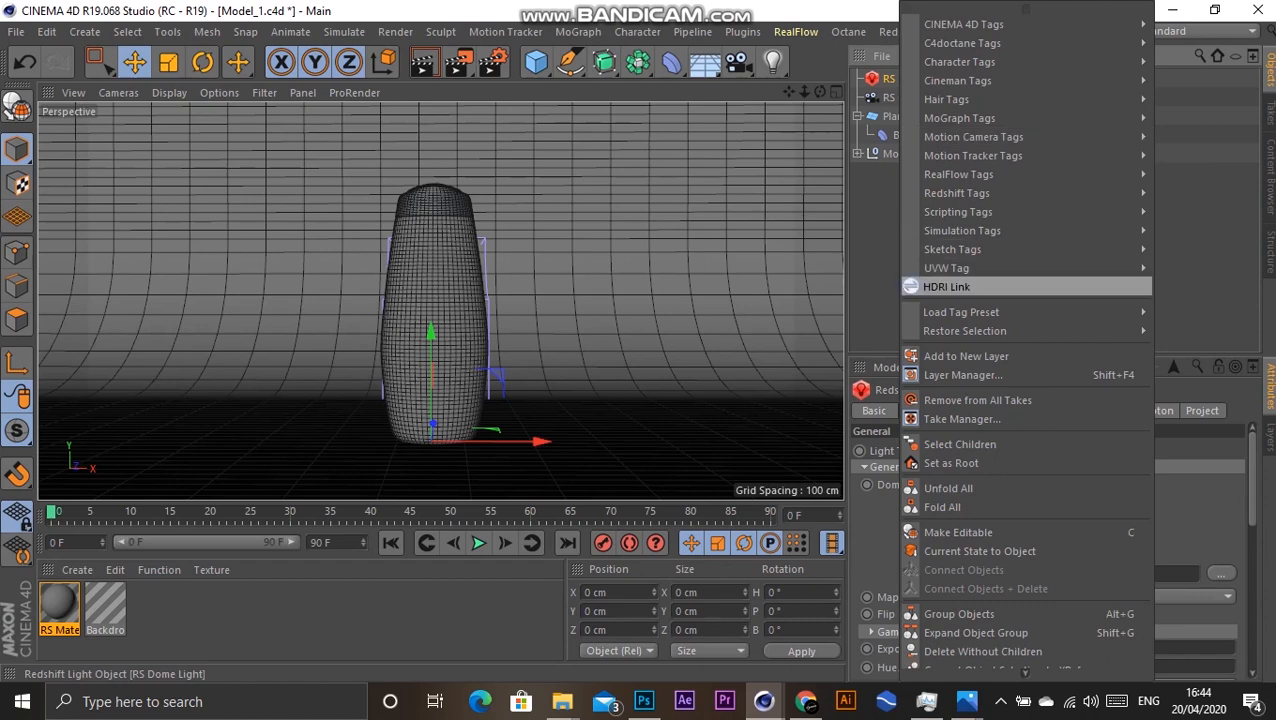
click(946, 287)
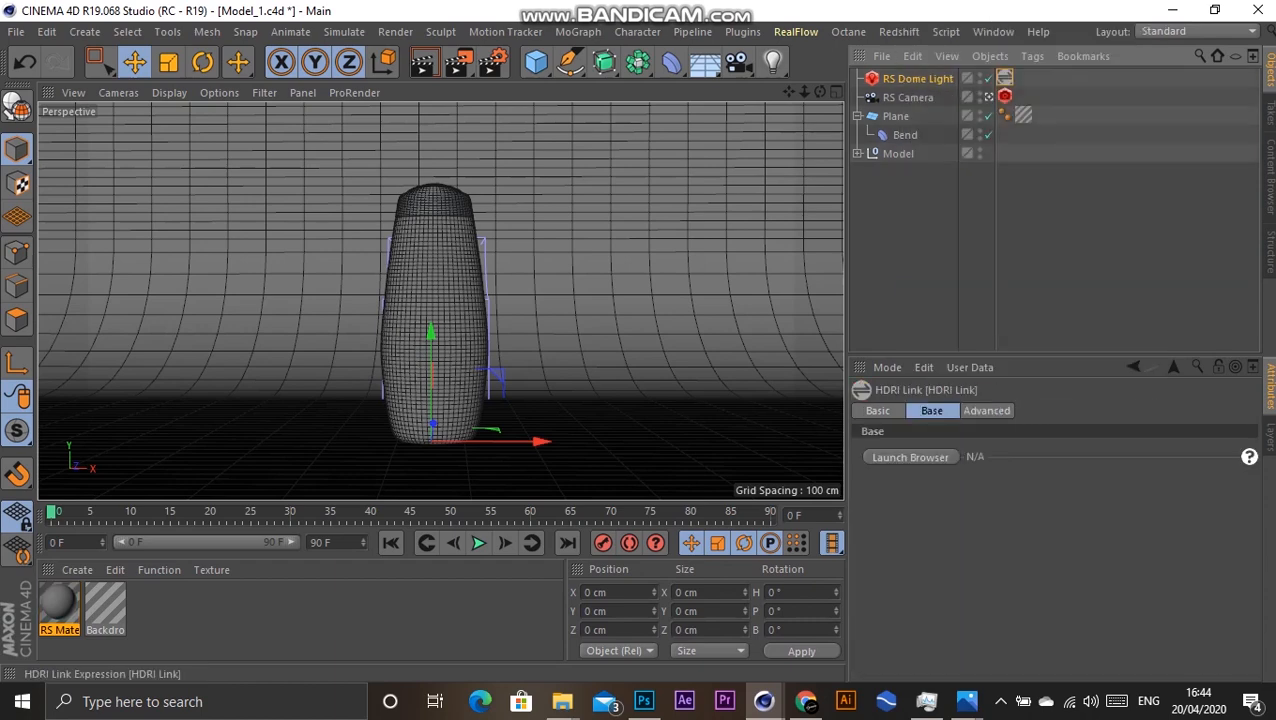
Step: Link the dome light's Dome Map to its HDRI Link tag and open the HDRI Browser
click(918, 78)
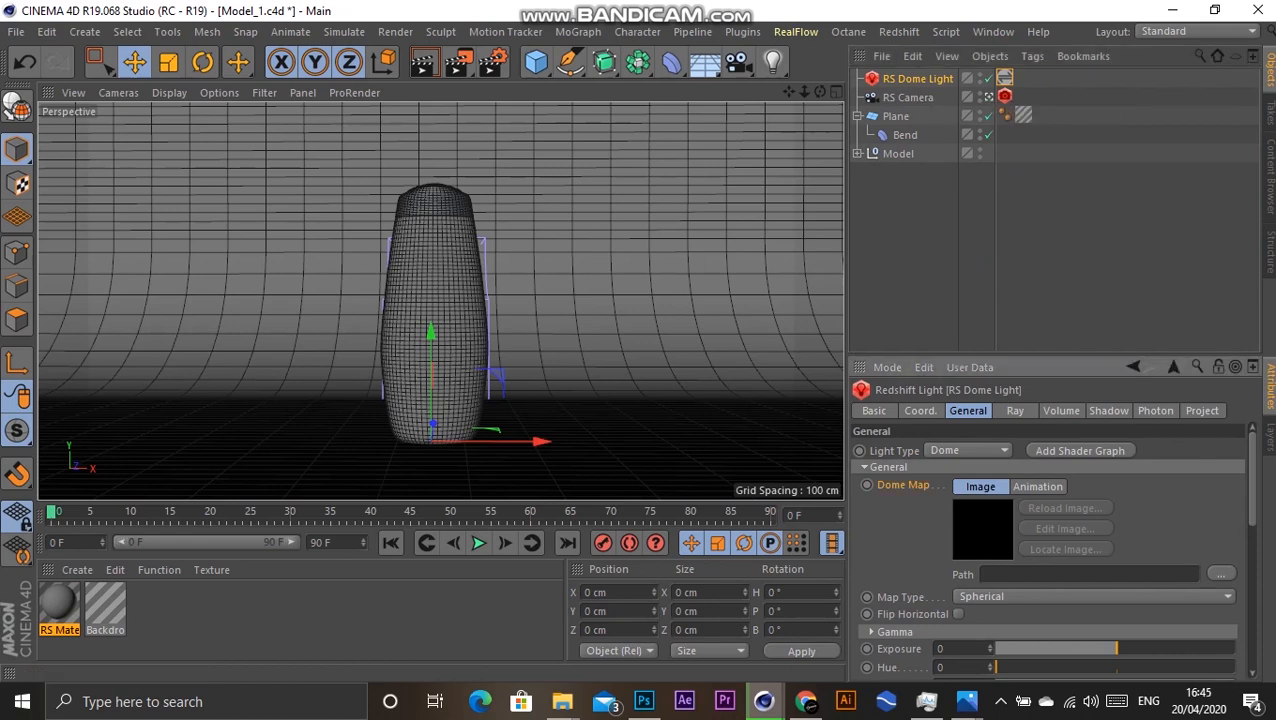
drag(903, 485, 1005, 78)
click(1005, 78)
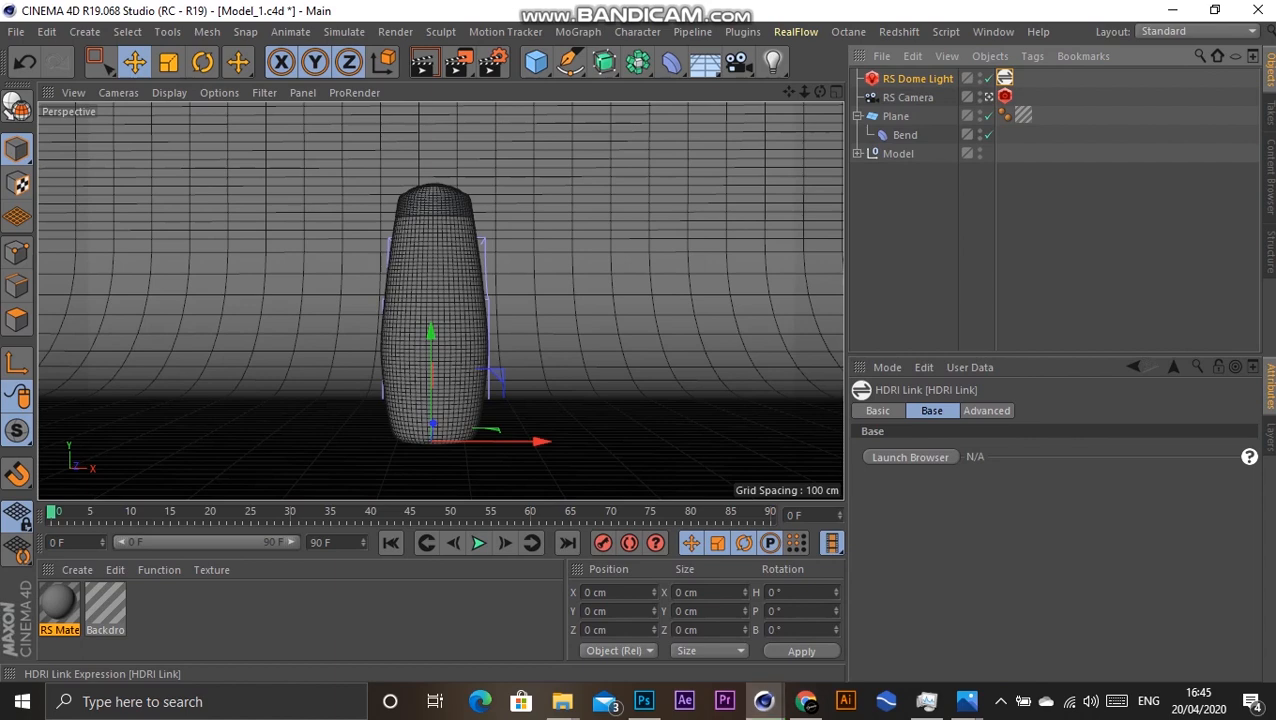
click(910, 457)
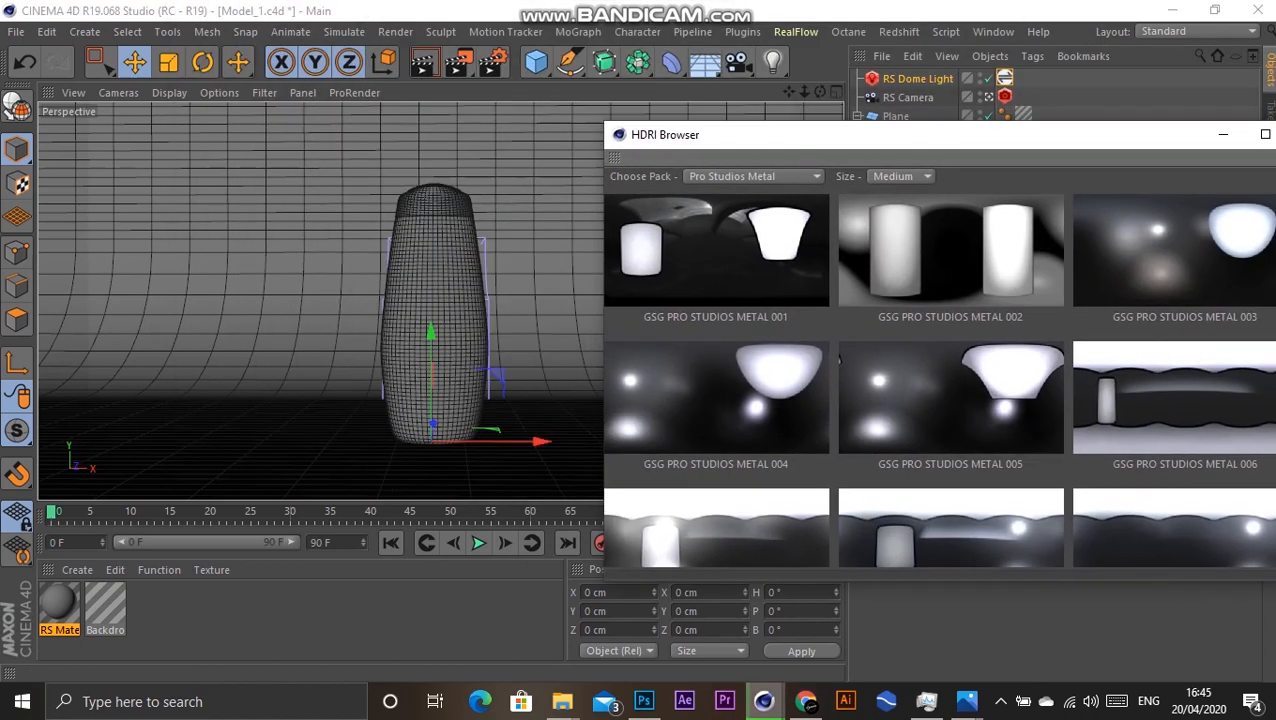
Step: Look through the HDRI thumbnails of the Pro Studios Metal pack in the HDRI Browser
click(752, 176)
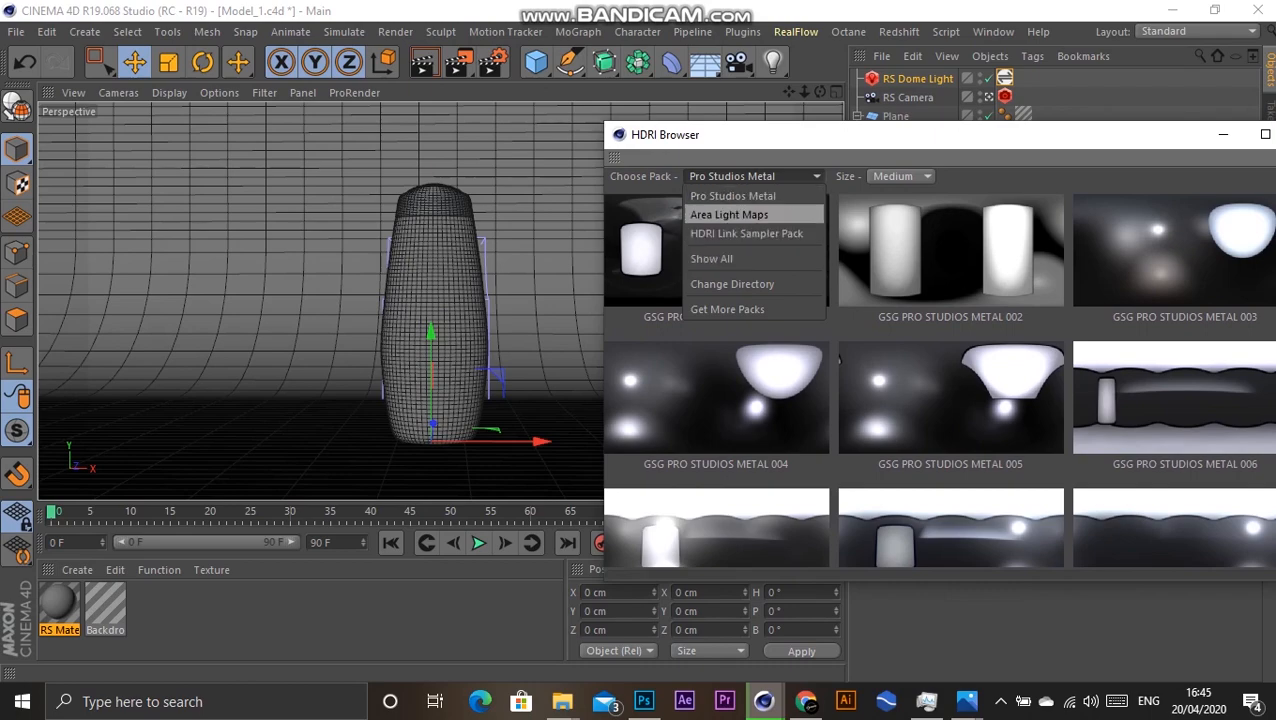
click(782, 135)
drag(782, 135, 659, 81)
scroll(828, 328, down, 4)
scroll(828, 328, down, 3)
scroll(828, 328, up, 6)
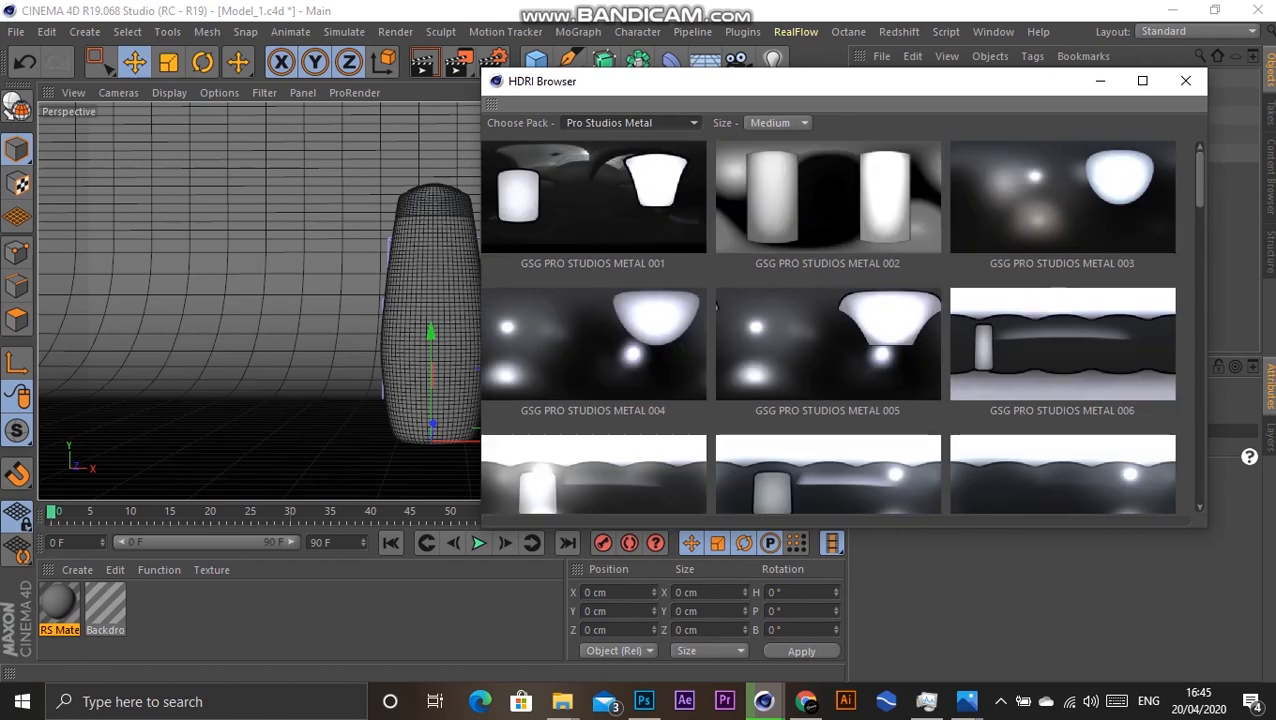
scroll(828, 328, down, 3)
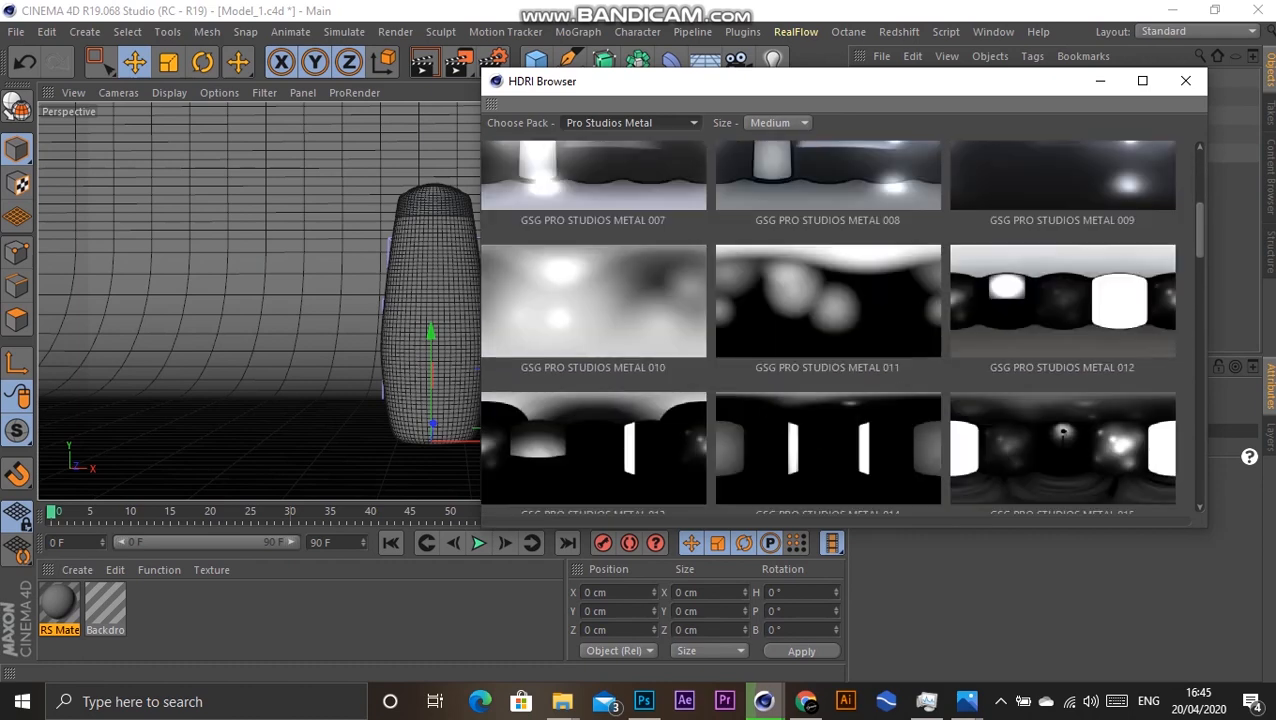
scroll(838, 326, up, 3)
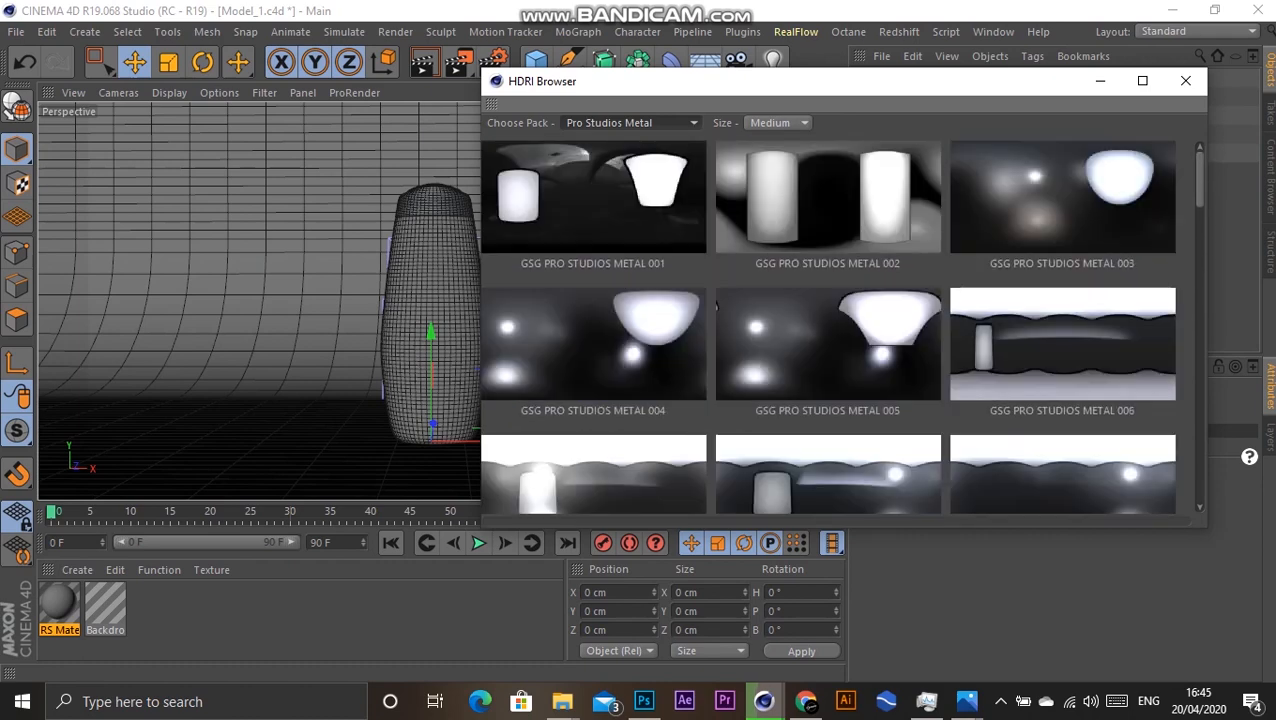
drag(840, 81, 653, 66)
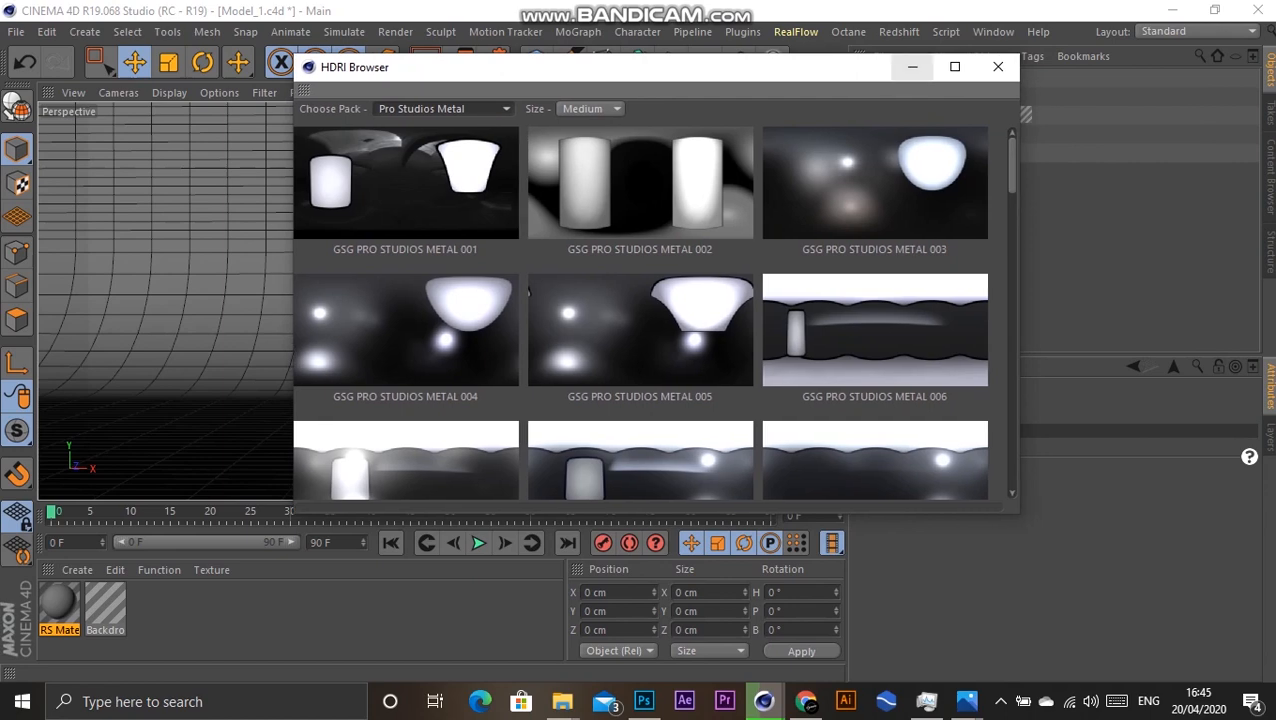
click(912, 66)
click(916, 79)
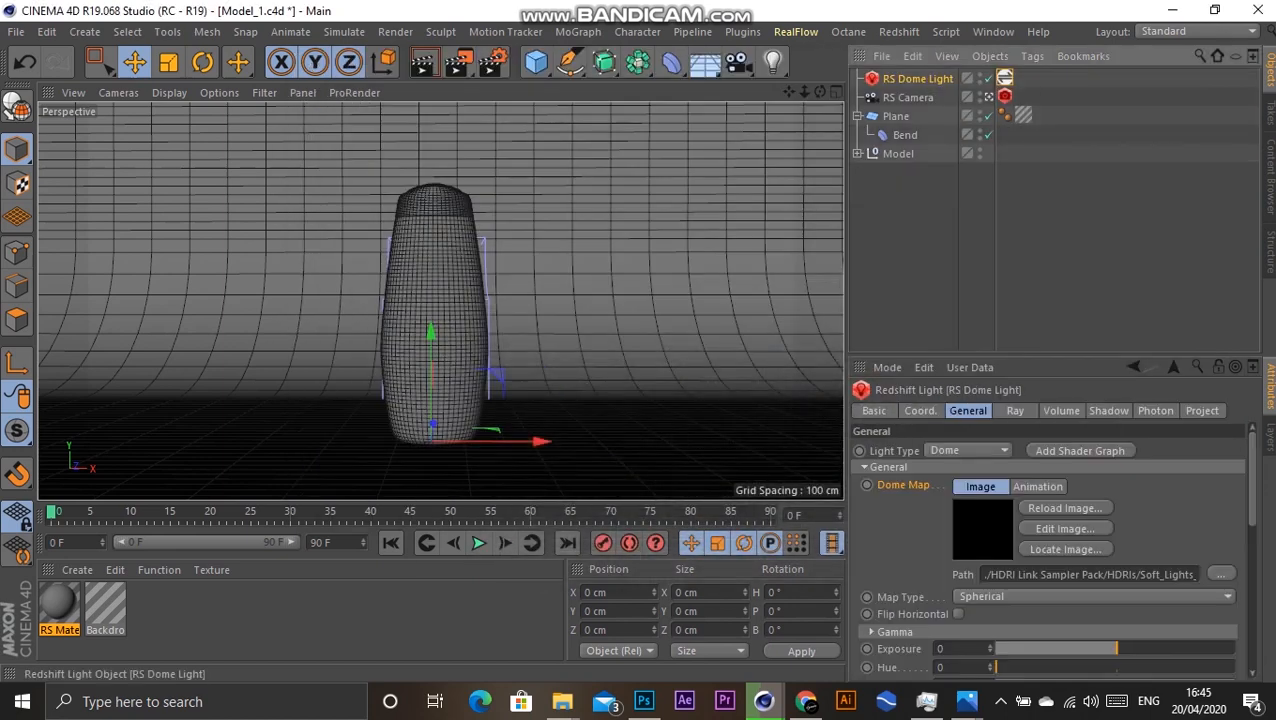
click(1221, 574)
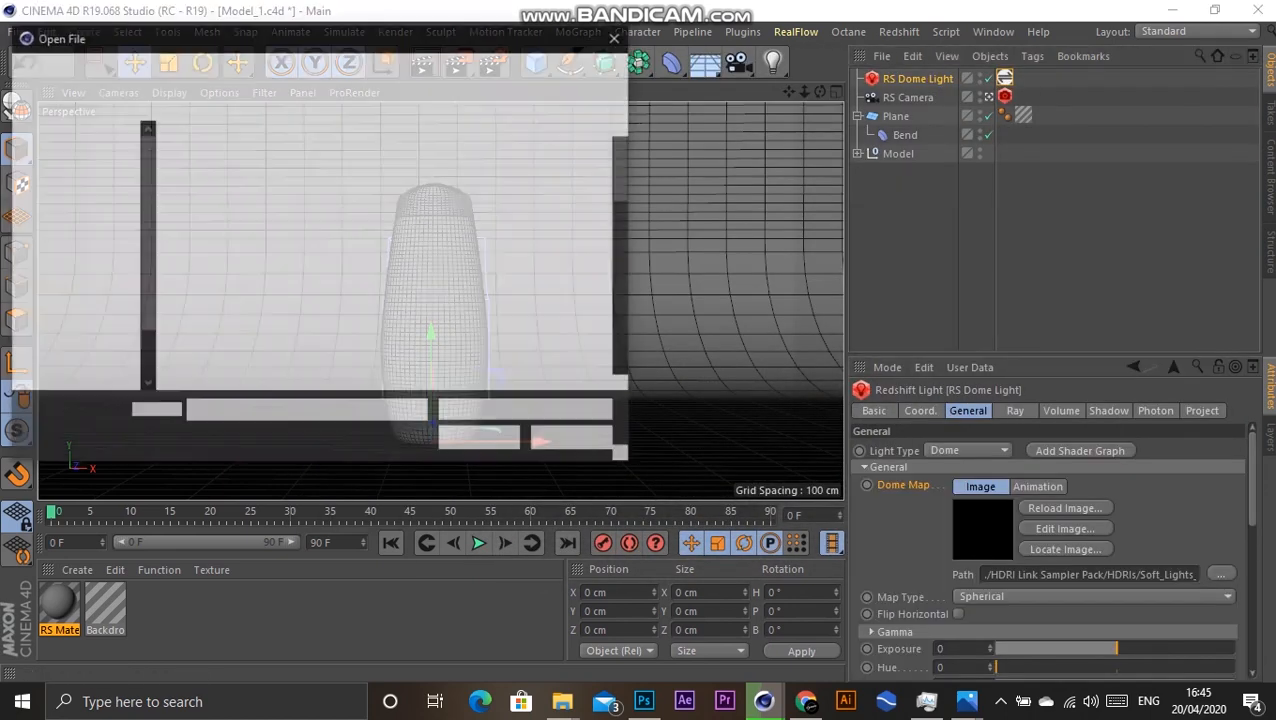
scroll(330, 230, down, 3)
scroll(330, 230, up, 3)
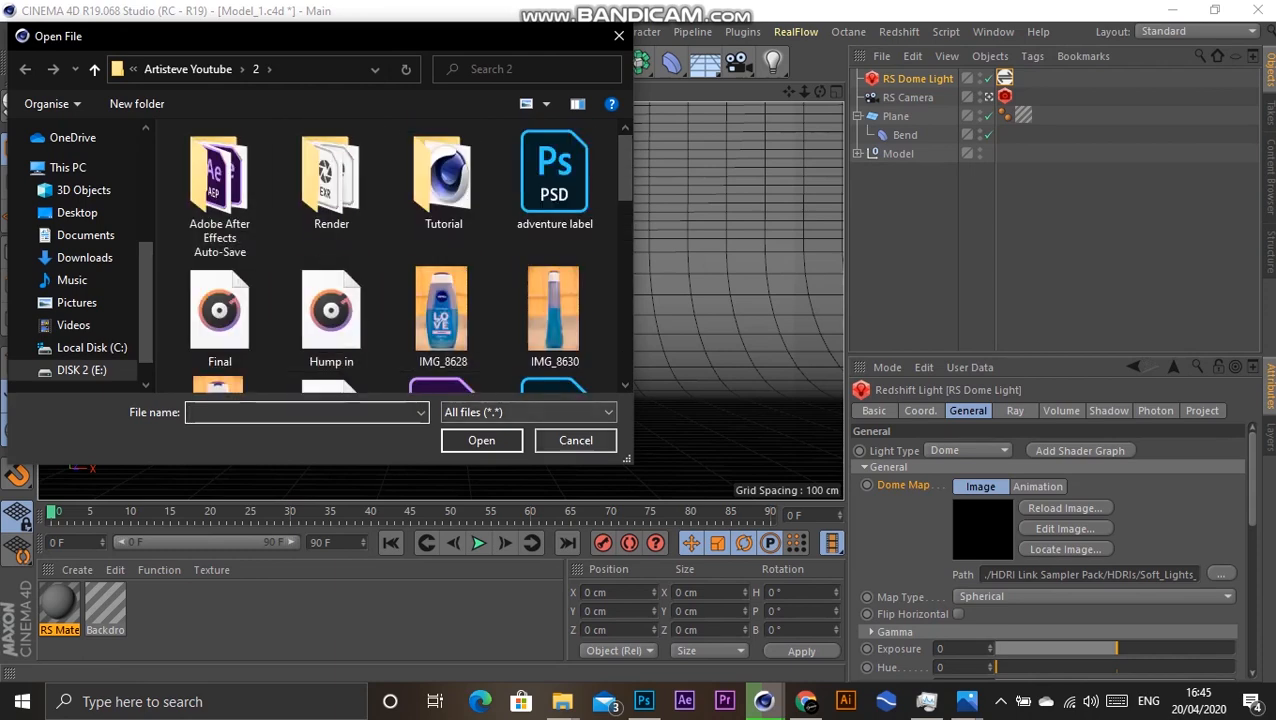
click(575, 440)
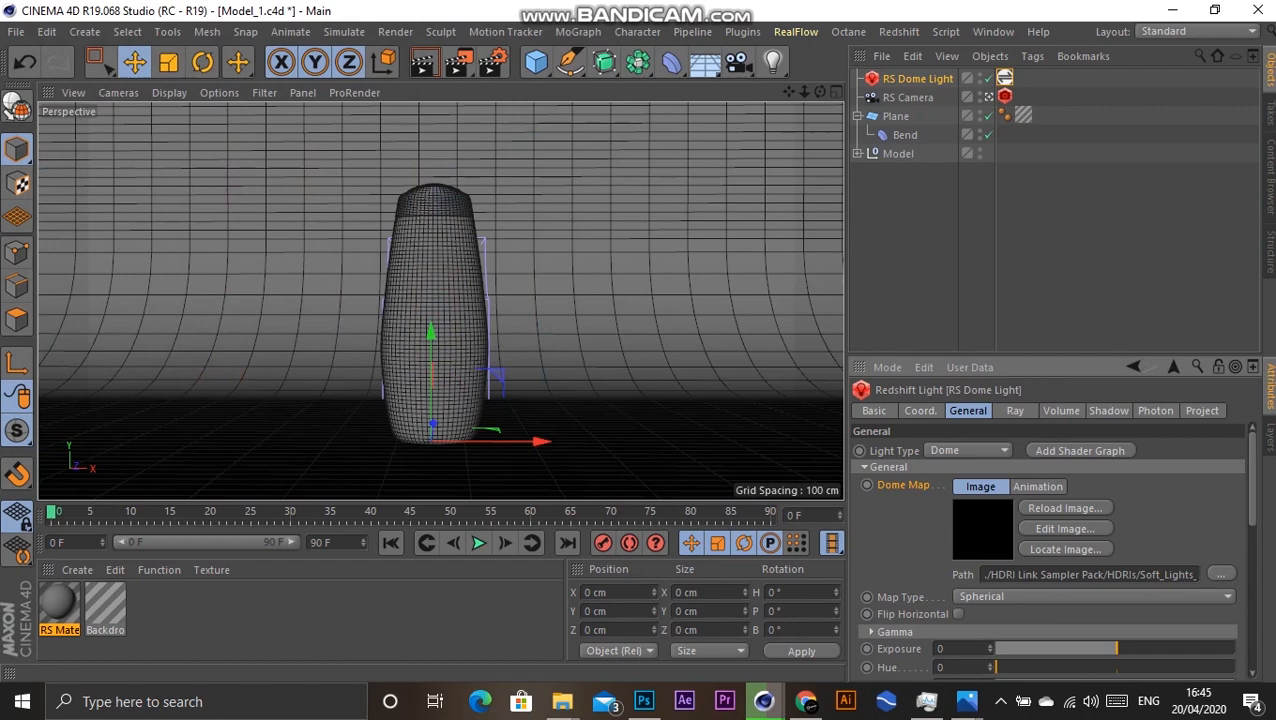
Step: Reopen the HDRI Browser from the RS Dome Light's HDRI Link tag and browse further into the Pro Studios Metal pack
click(1005, 78)
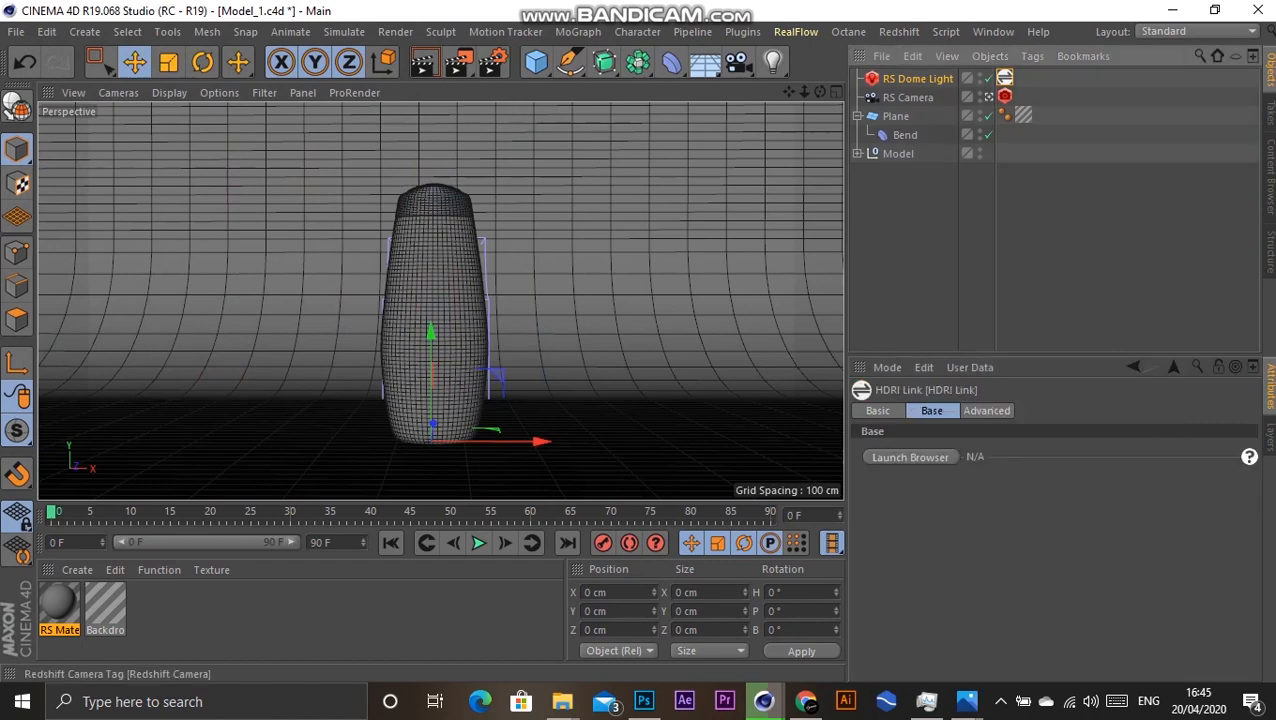
click(910, 457)
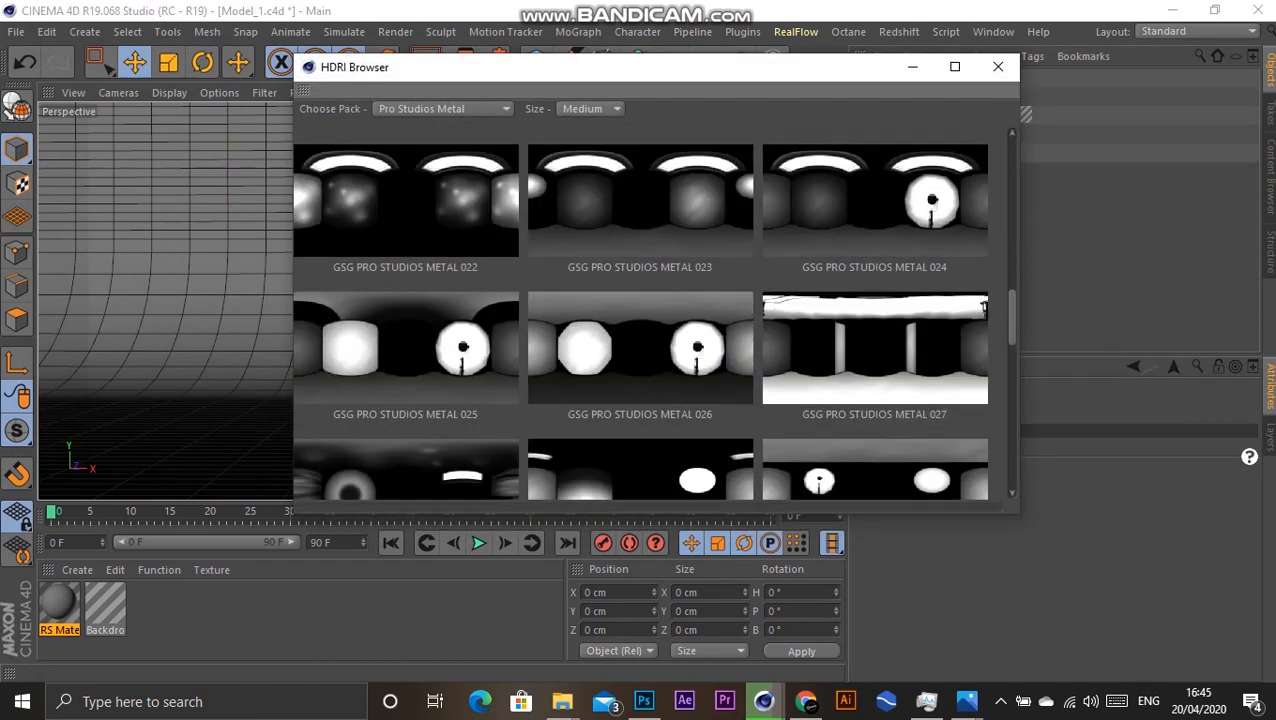
Step: Apply the GSG PRO STUDIOS METAL 009 HDRI as the scene lighting and check it in the Redshift IPR render
scroll(640, 310, up, 1)
scroll(652, 312, up, 7)
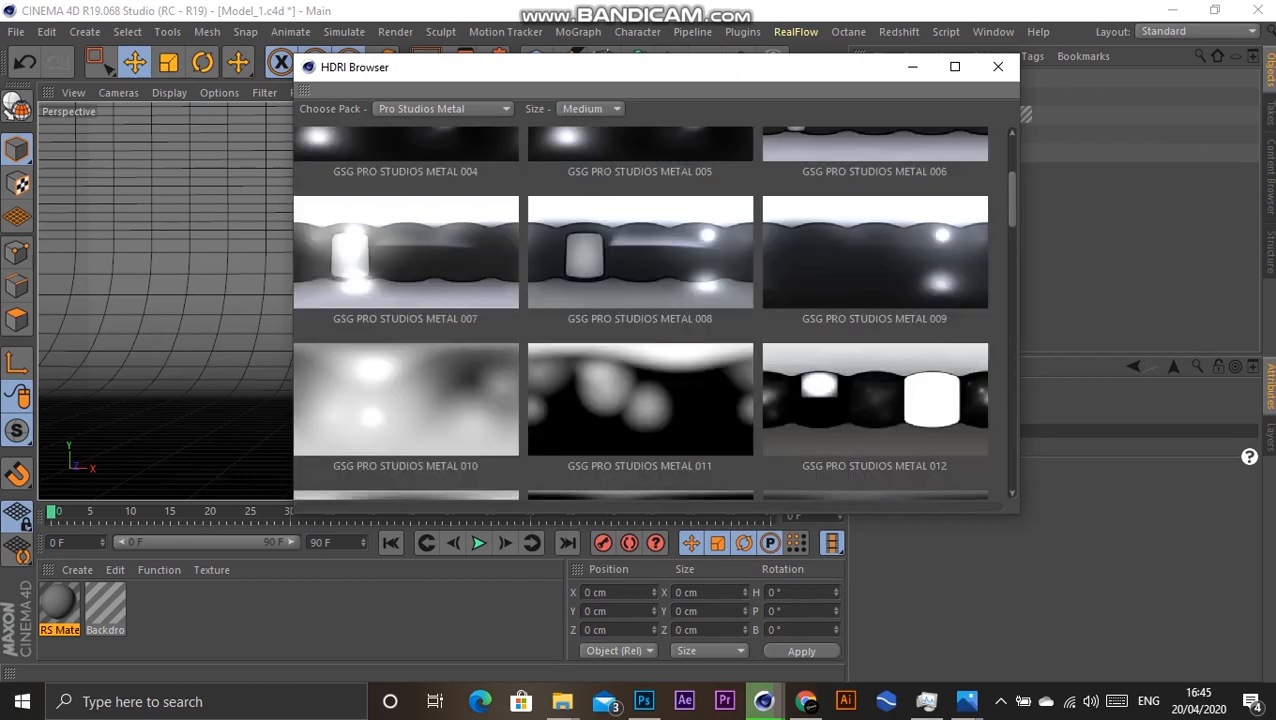
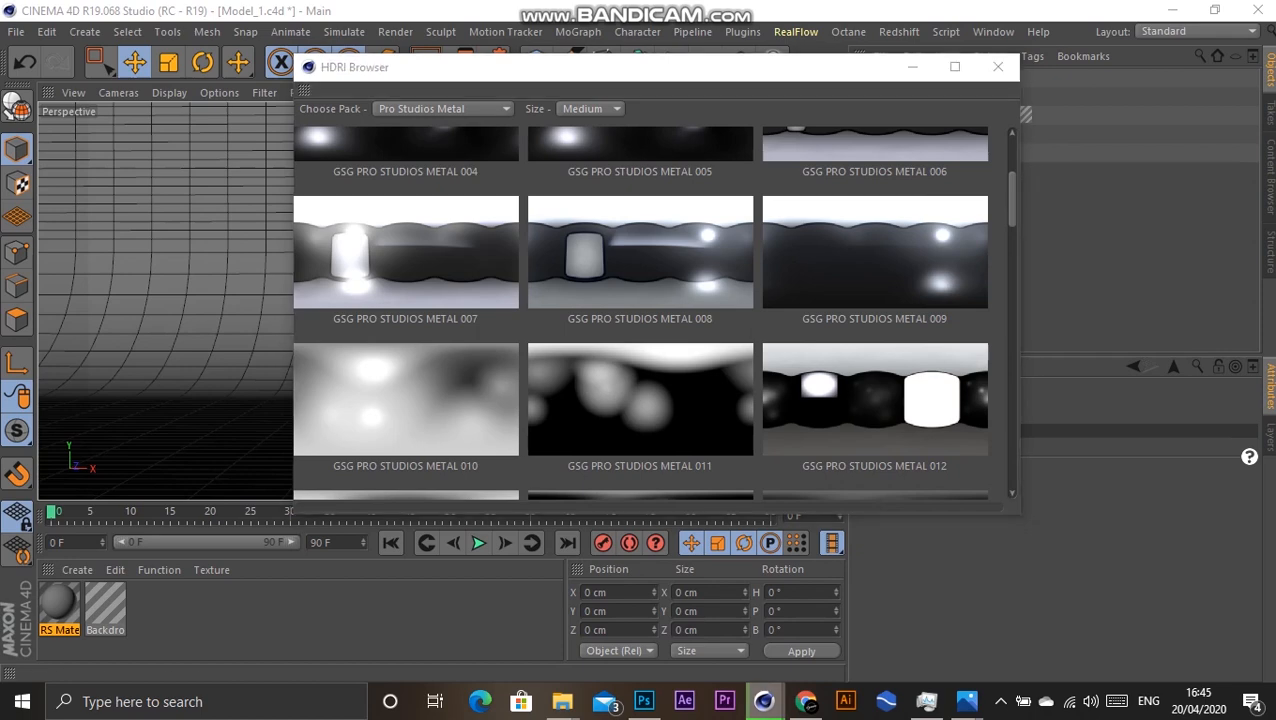
mouse_move(763, 701)
click(775, 612)
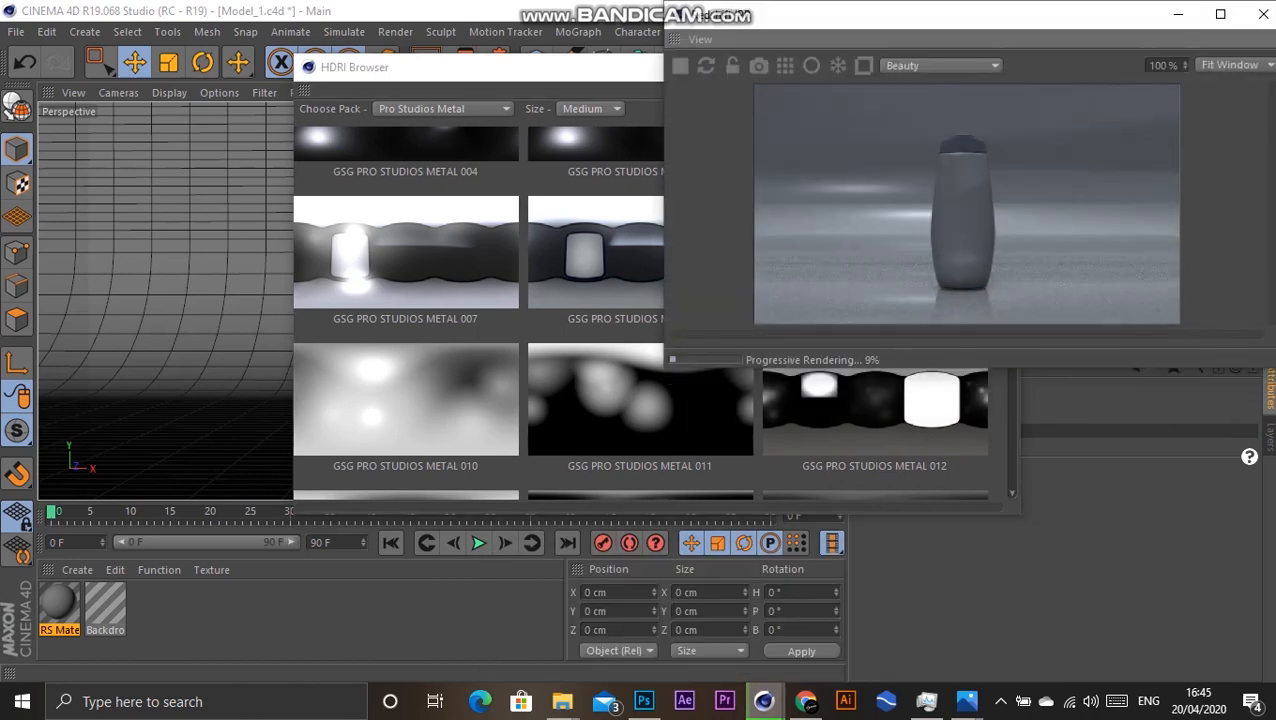
drag(900, 14, 929, 282)
click(830, 240)
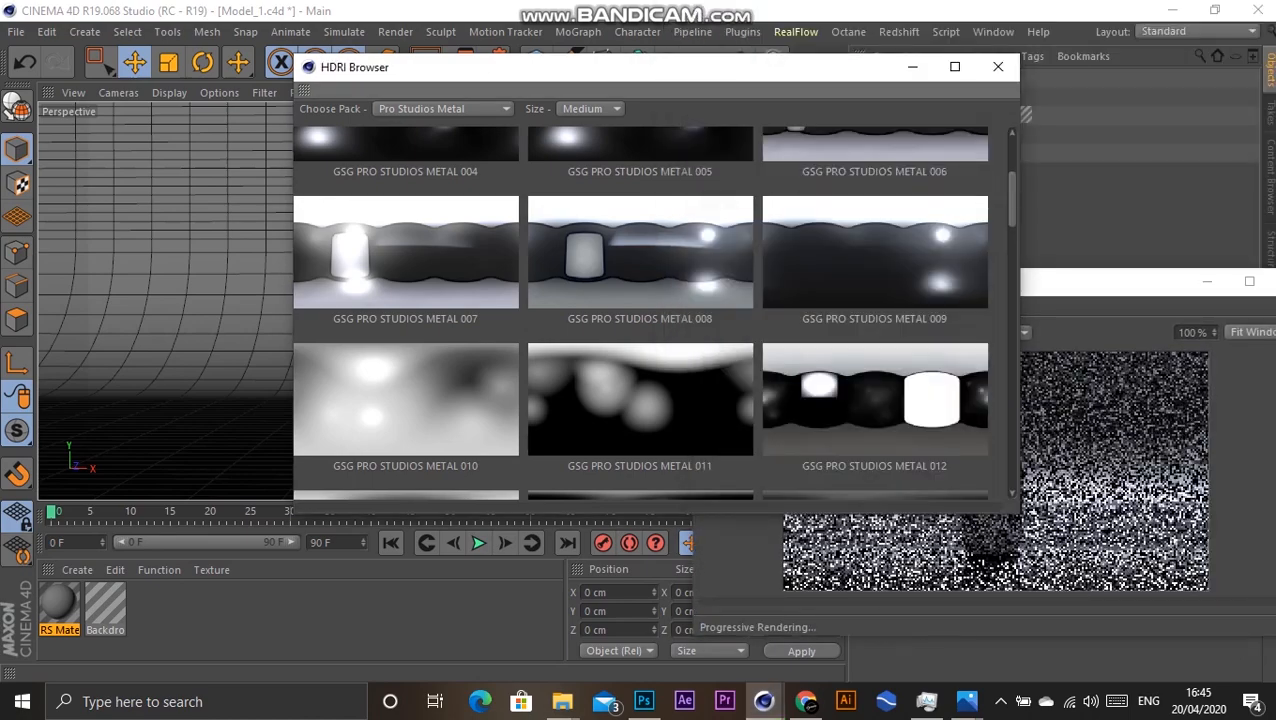
click(1100, 282)
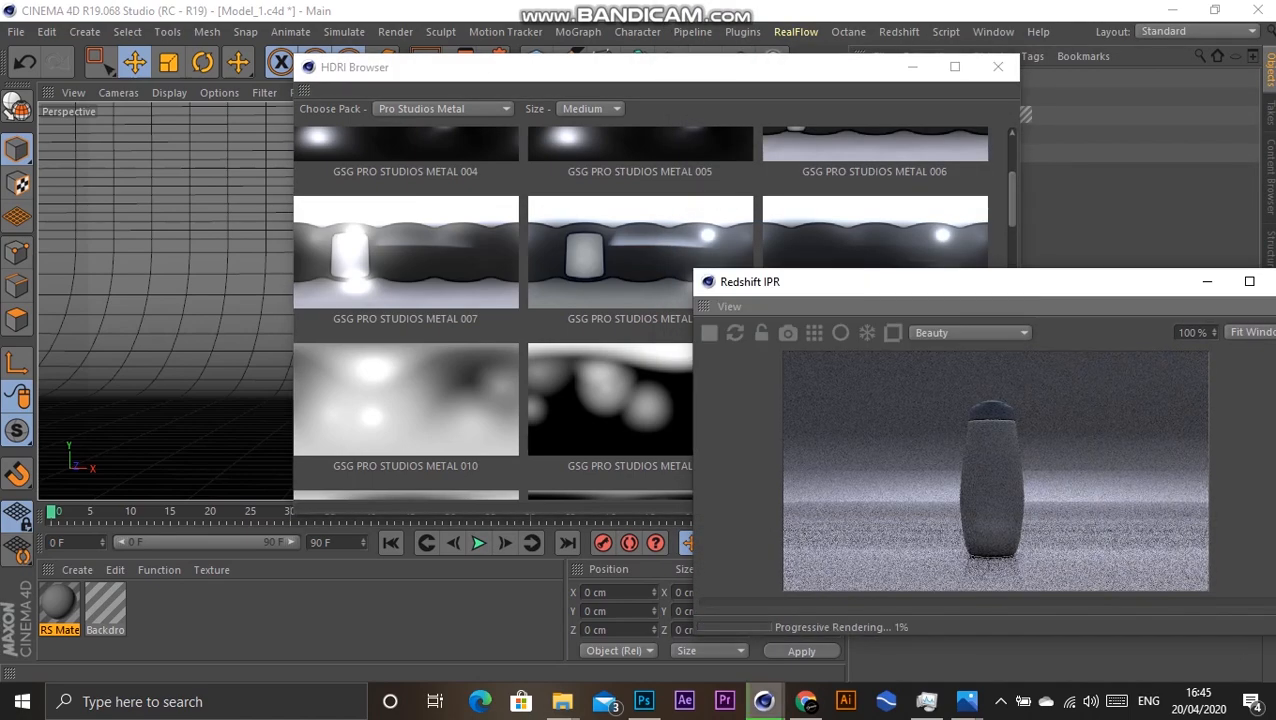
click(1207, 281)
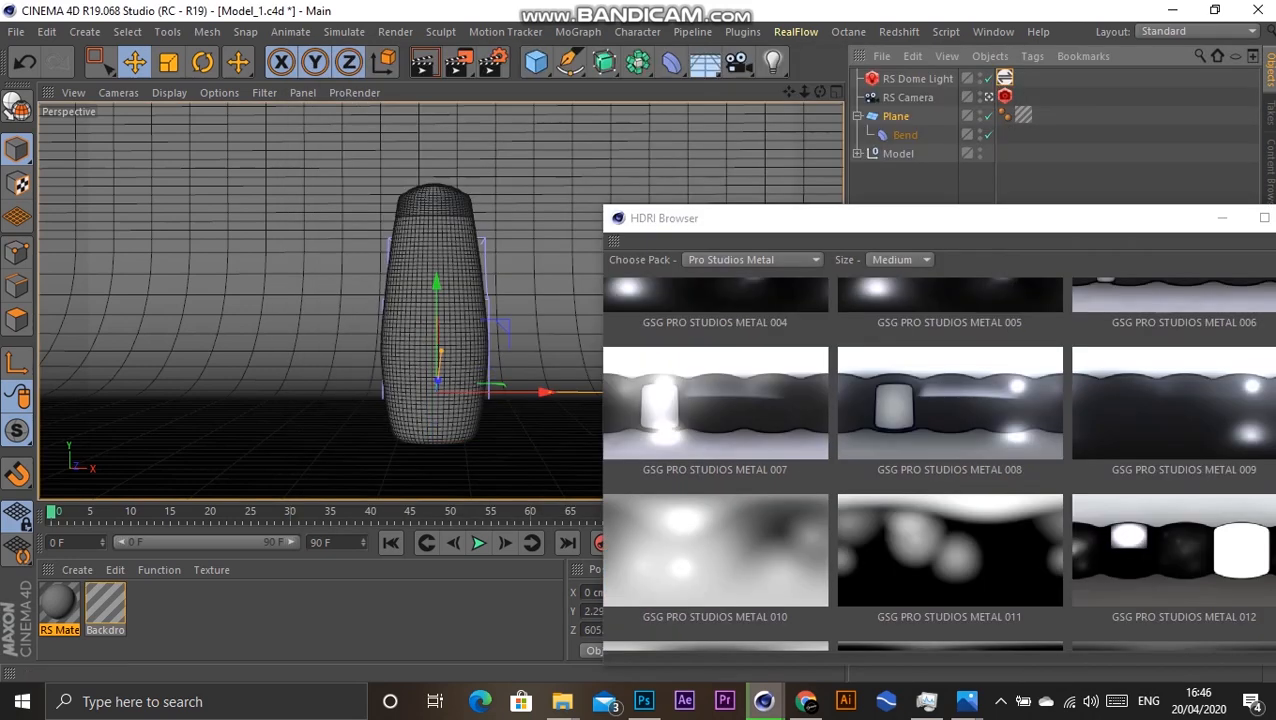
Step: Raise the backdrop plane's mesh density to 68 width segments and 242 height segments
drag(700, 217, 237, 144)
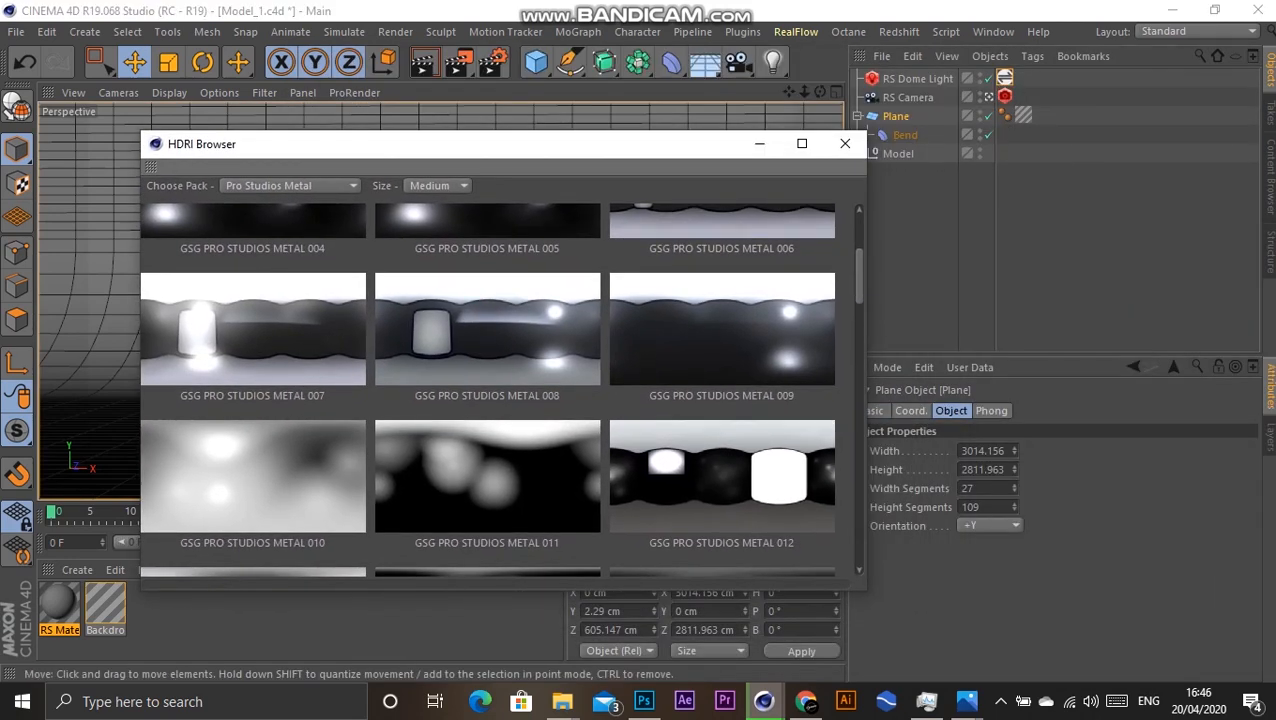
click(896, 116)
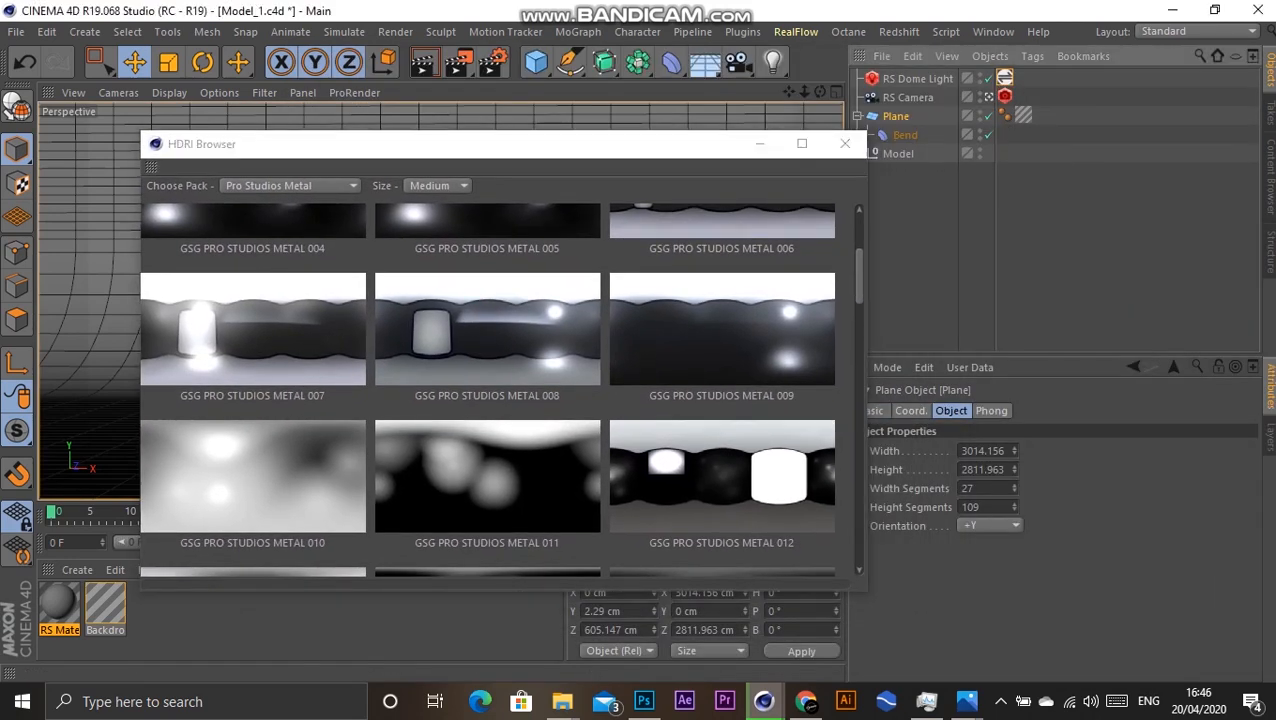
drag(1014, 488, 1014, 448)
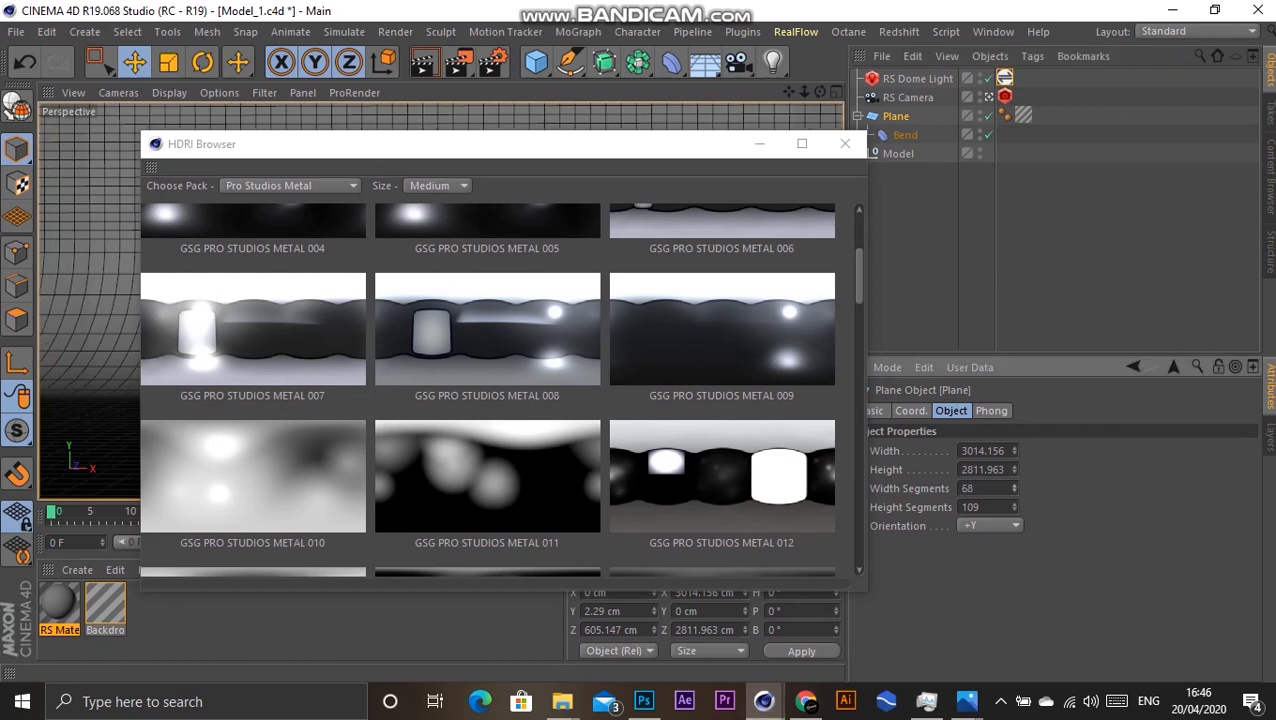
drag(1014, 507, 1014, 375)
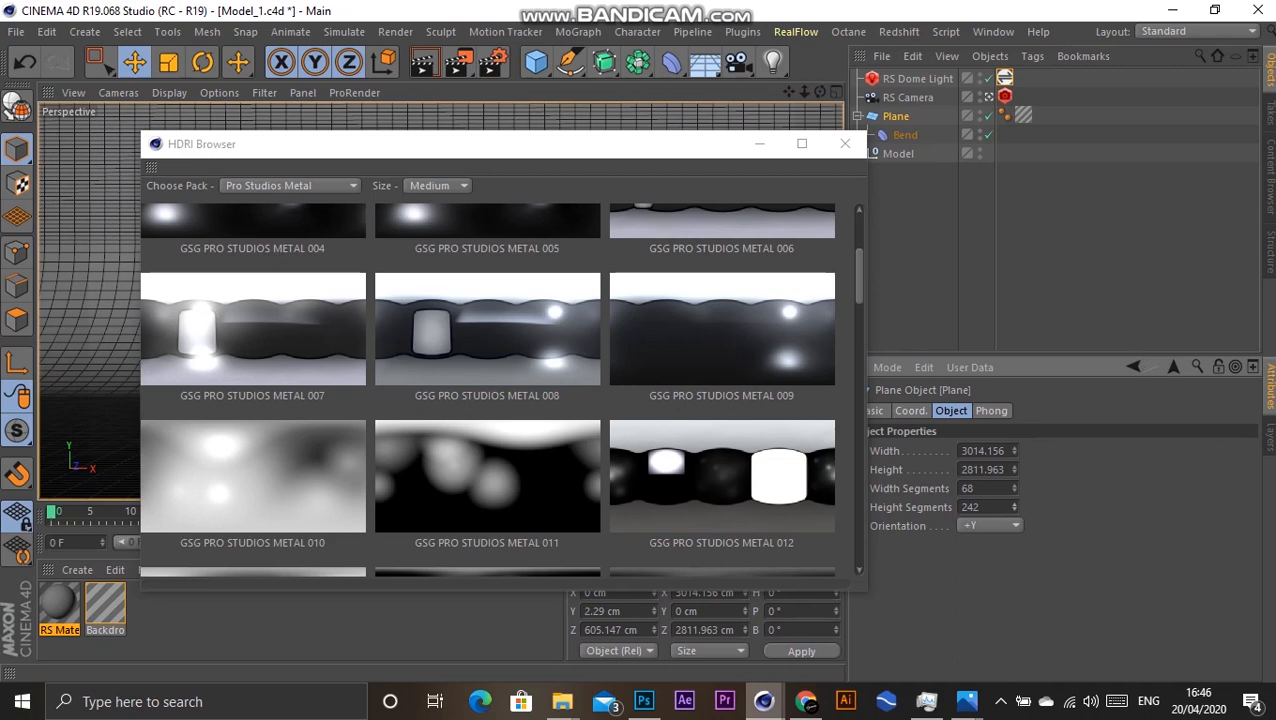
Step: Bring back the Redshift IPR render and rearrange it and the HDRI Browser so the material list stays accessible
mouse_move(764, 701)
click(763, 612)
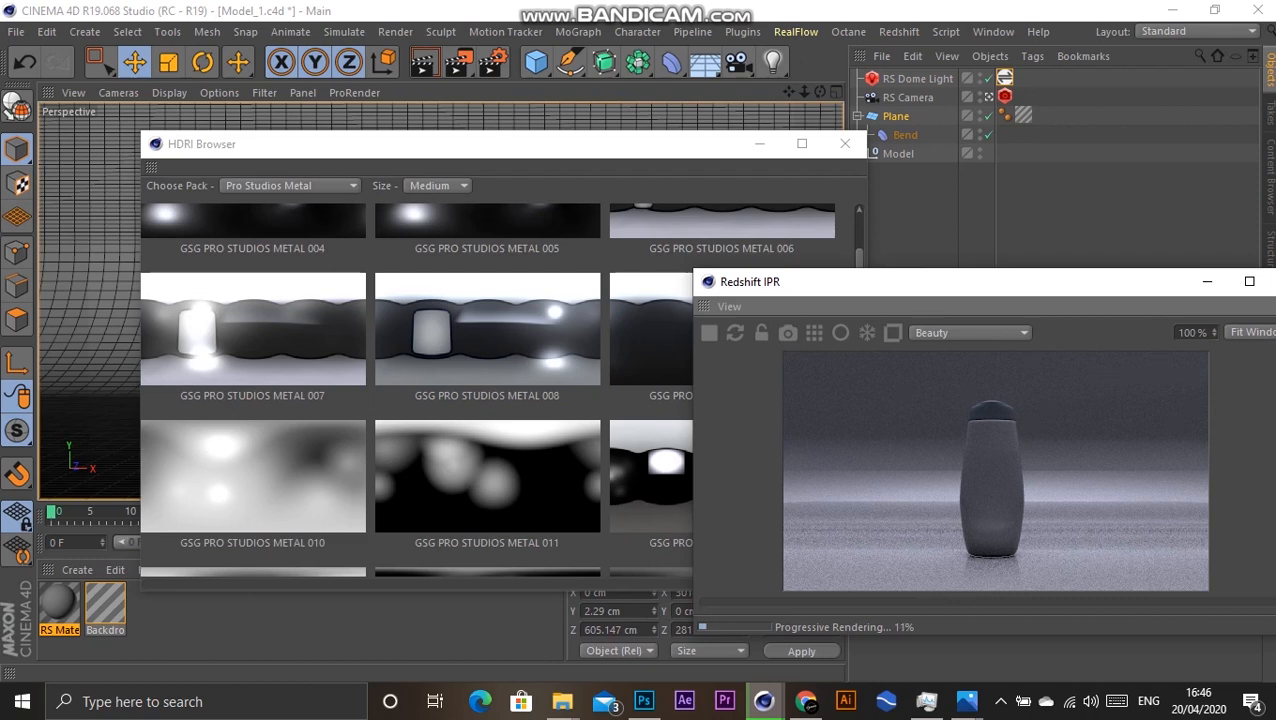
drag(480, 144, 753, 54)
drag(1166, 282, 1130, 155)
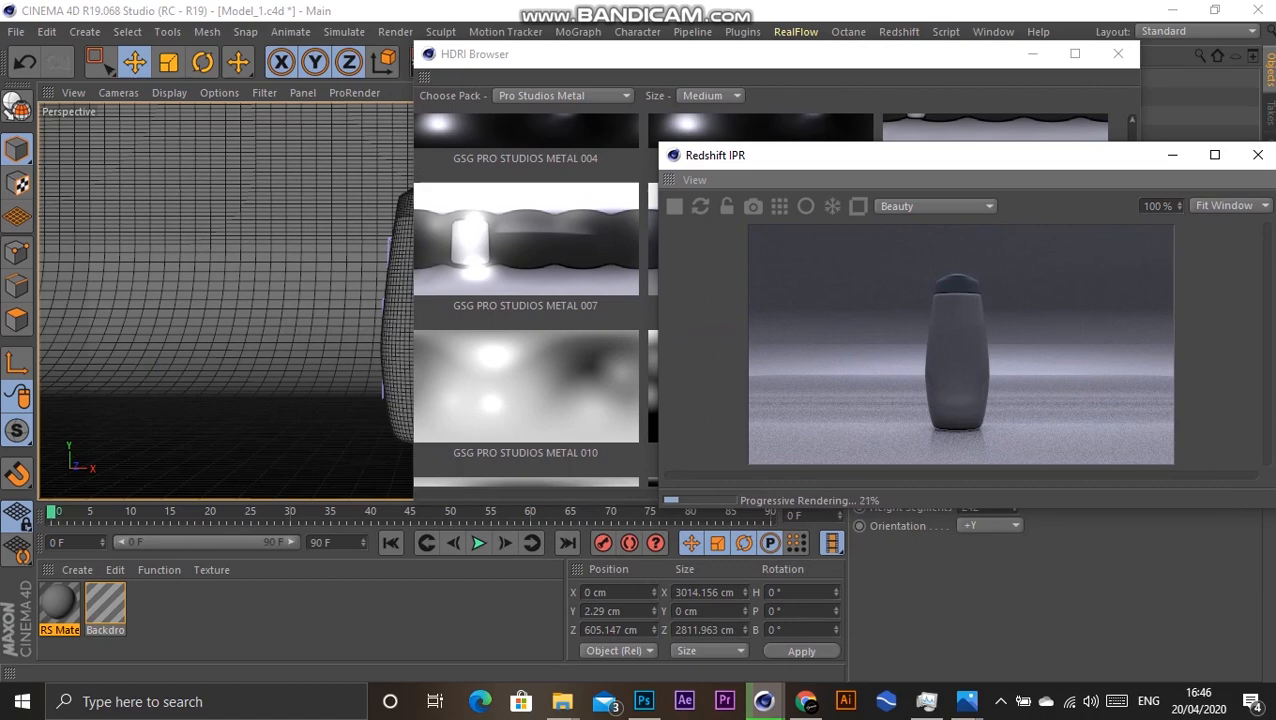
Step: Open the Backdrop material's shader graph and lighten its diffuse colour to a brightness of about 84%
double_click(105, 603)
click(655, 193)
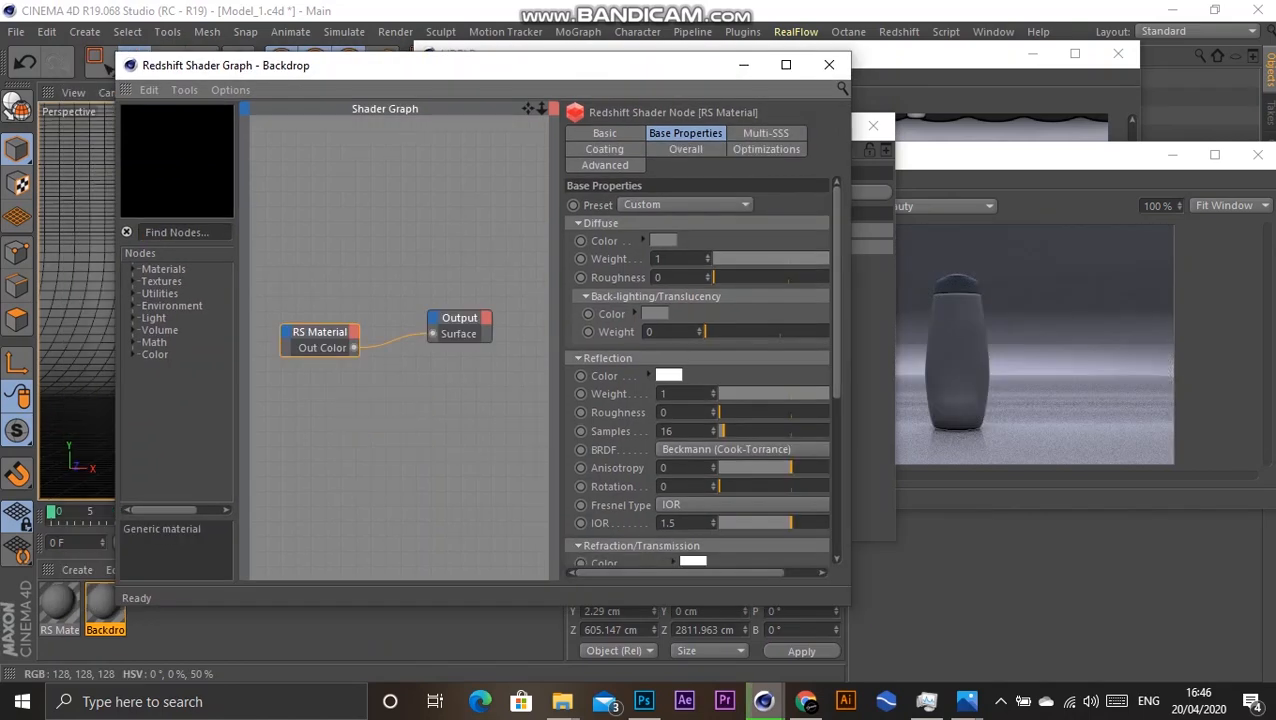
click(663, 240)
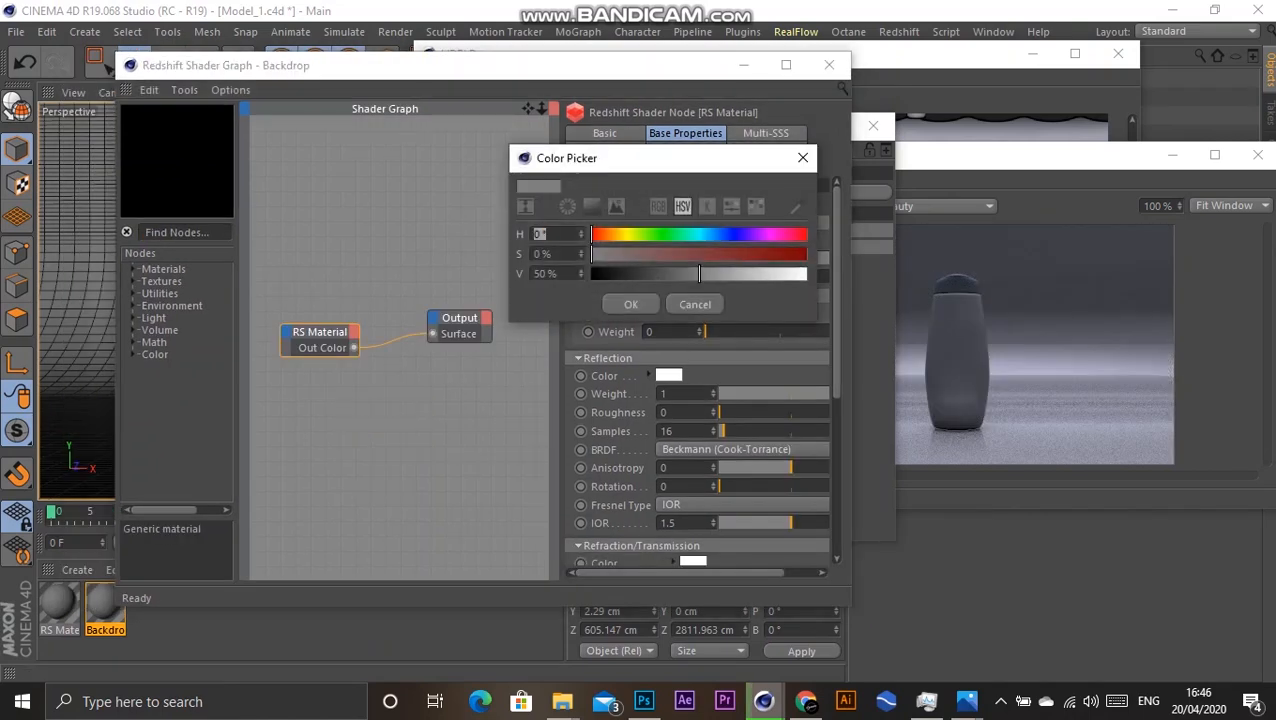
drag(699, 274, 791, 274)
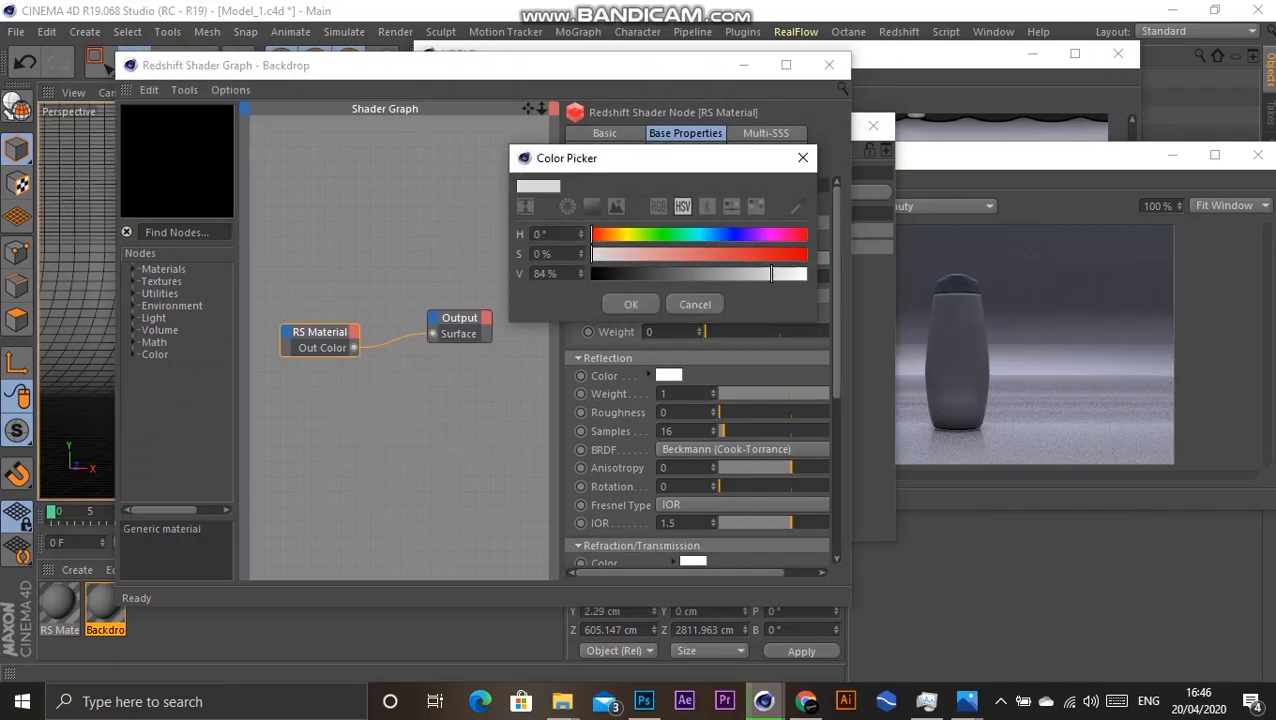
click(631, 304)
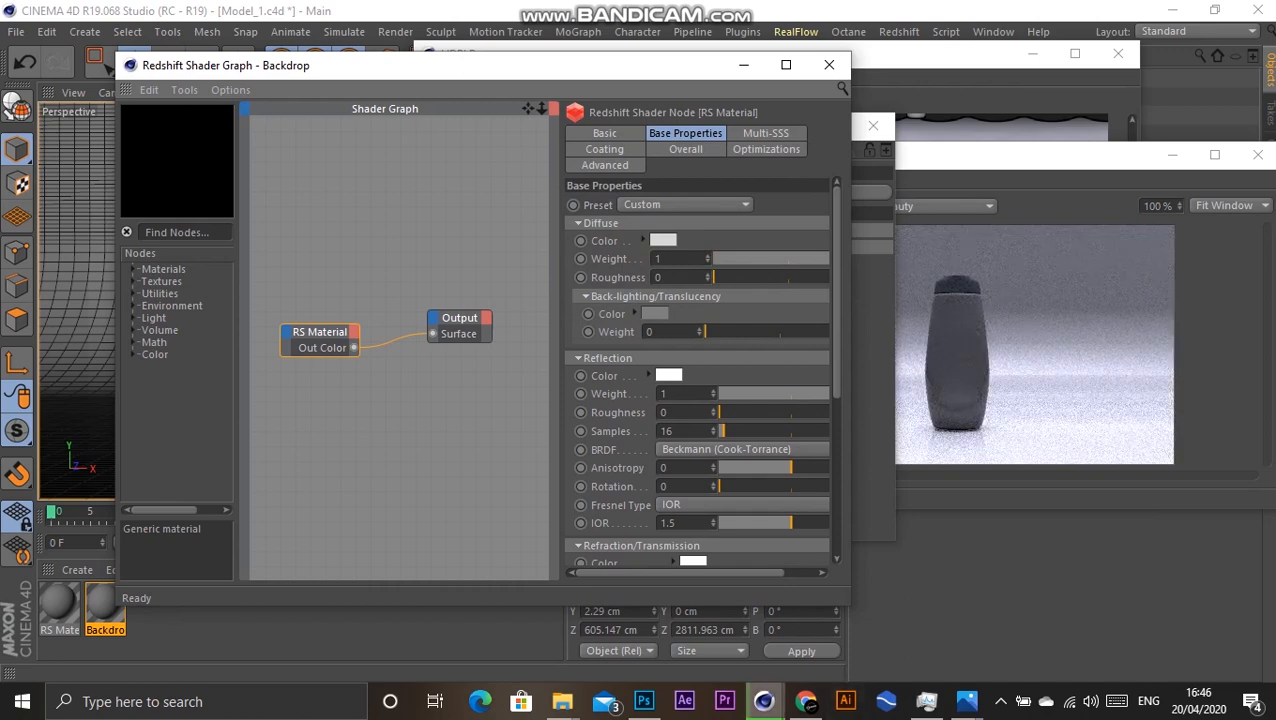
Step: Set the Backdrop material's reflection weight to 0.376, reflection roughness to 0.493 and IOR to 1.347
drag(820, 392, 774, 392)
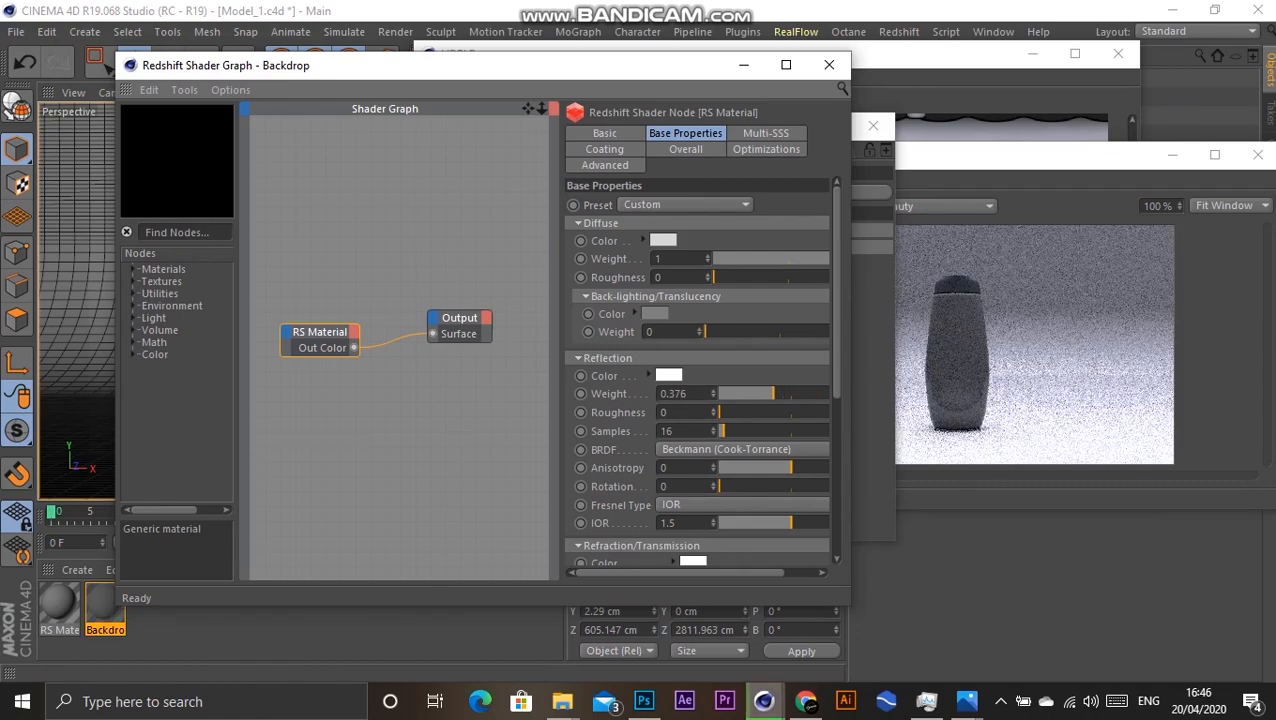
click(790, 412)
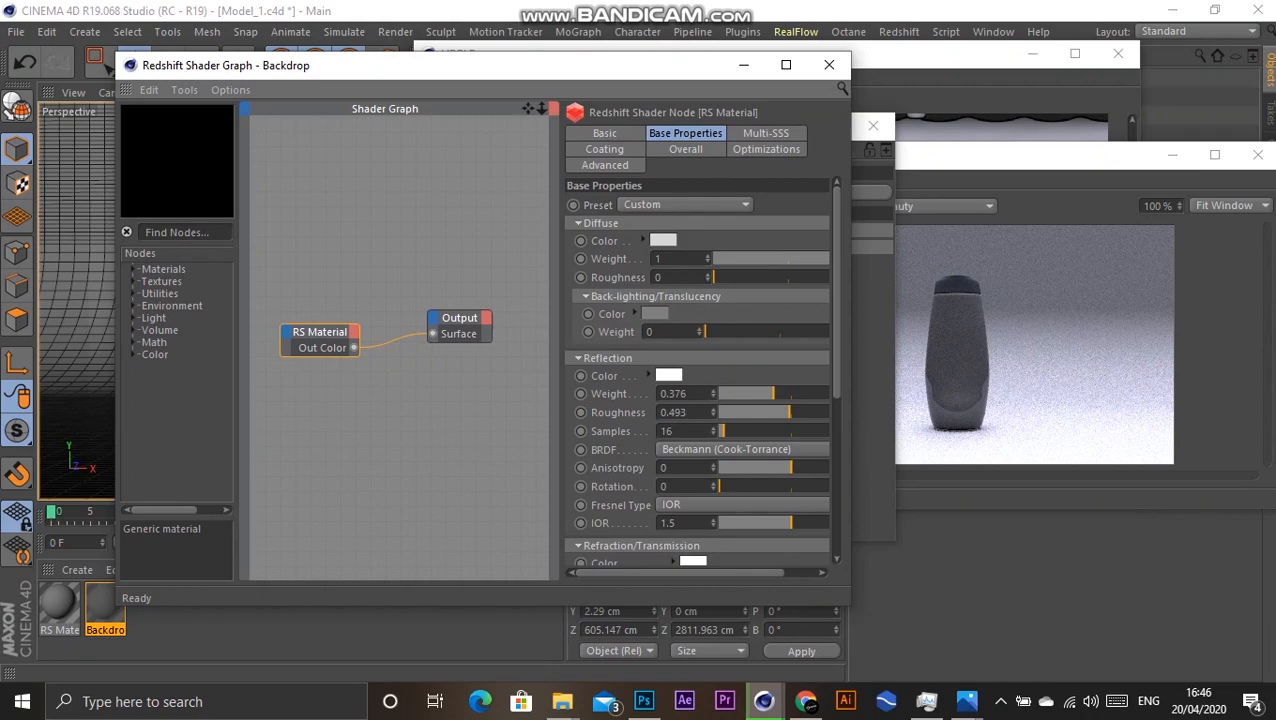
drag(561, 345, 441, 345)
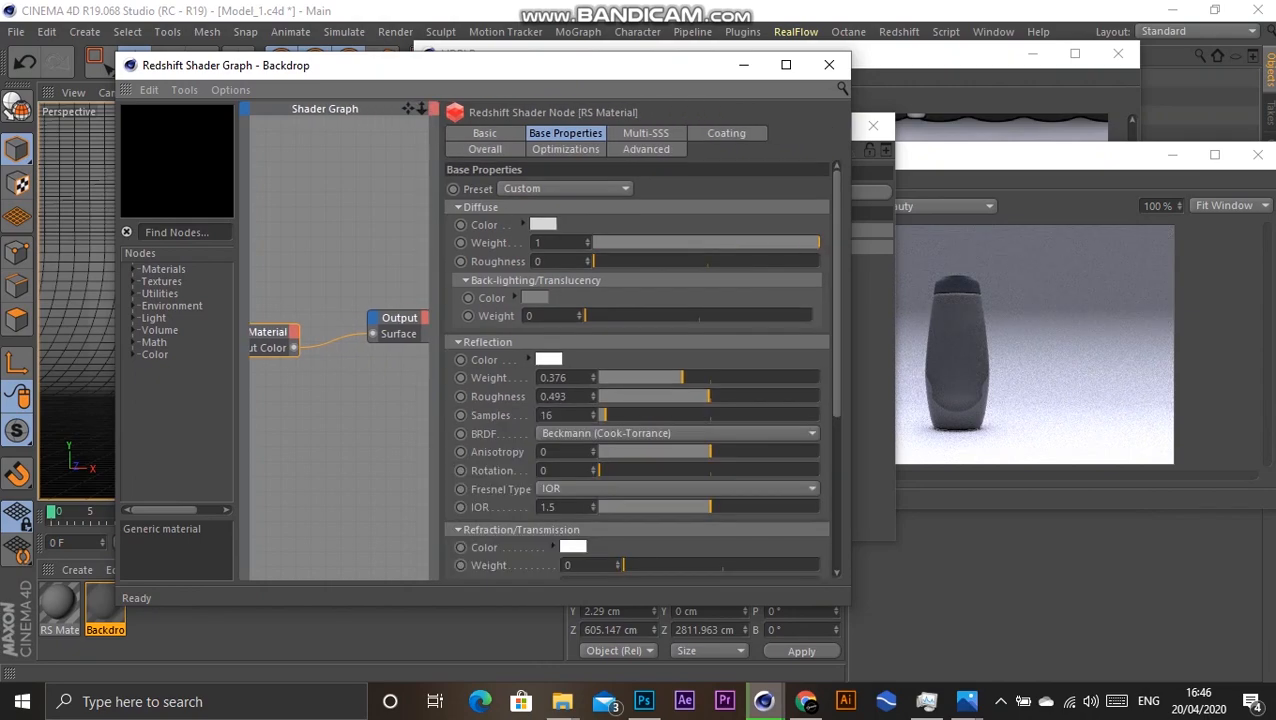
click(666, 507)
click(642, 507)
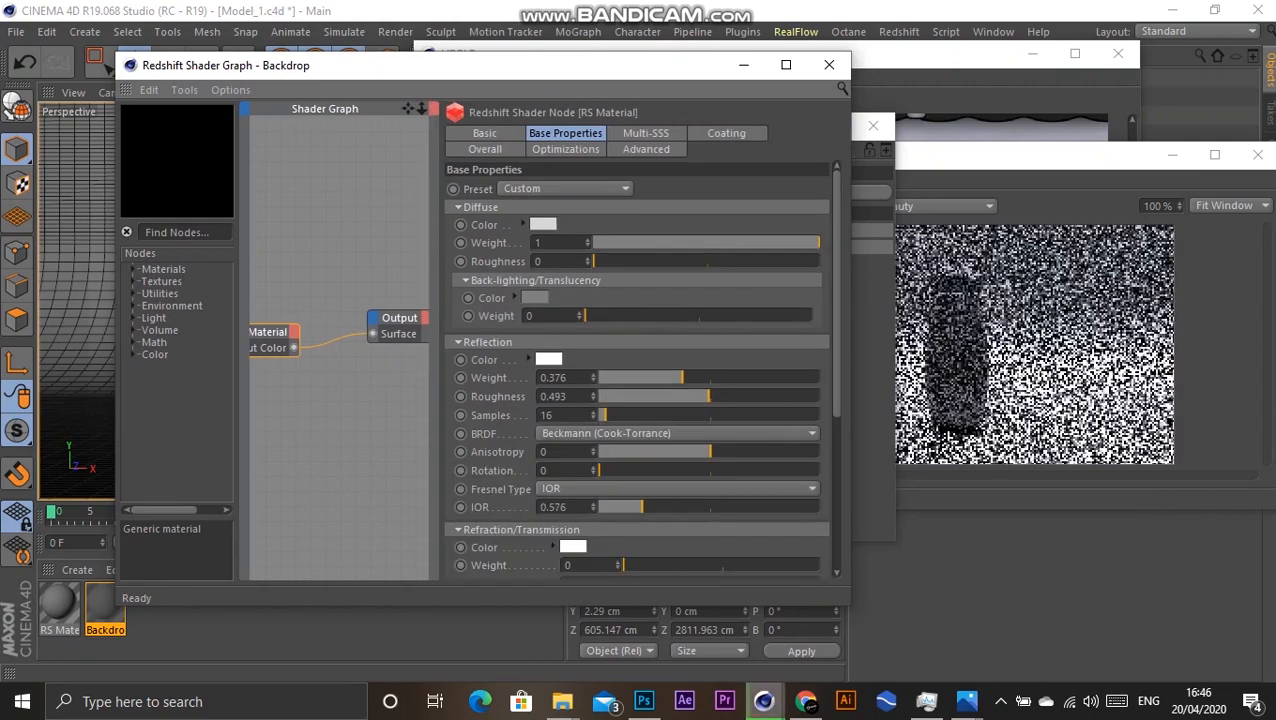
click(736, 507)
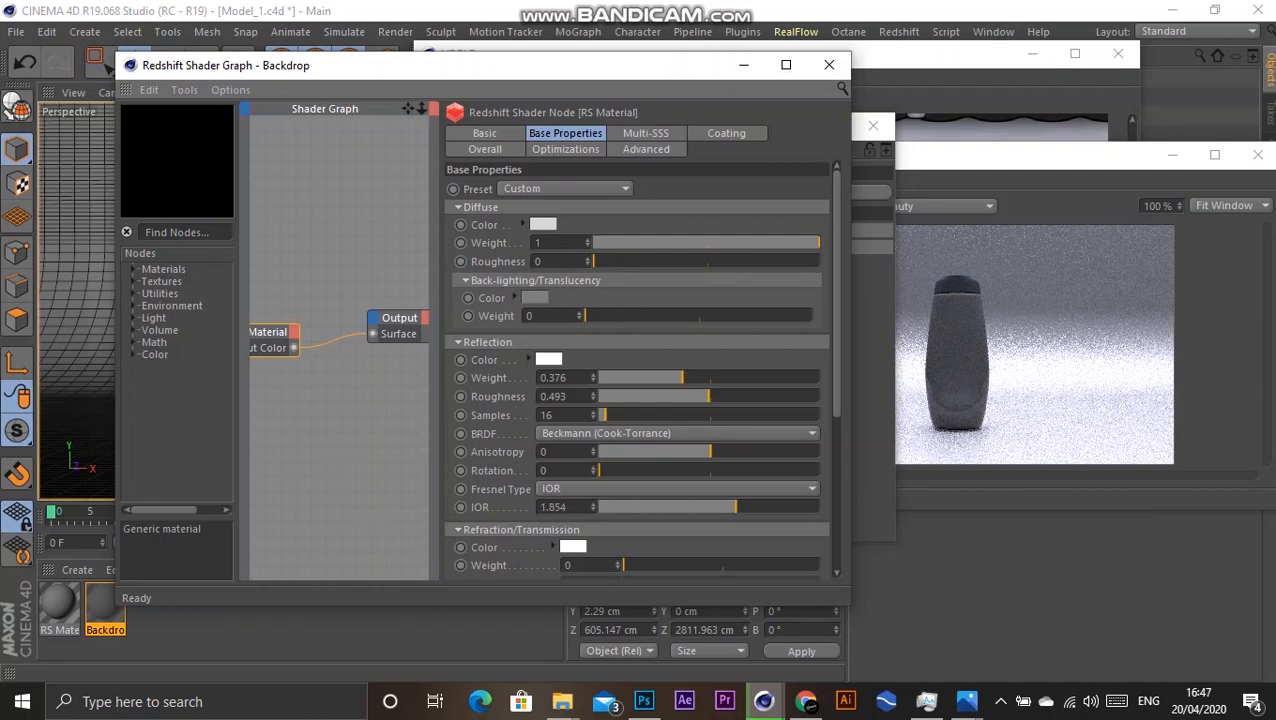
click(753, 507)
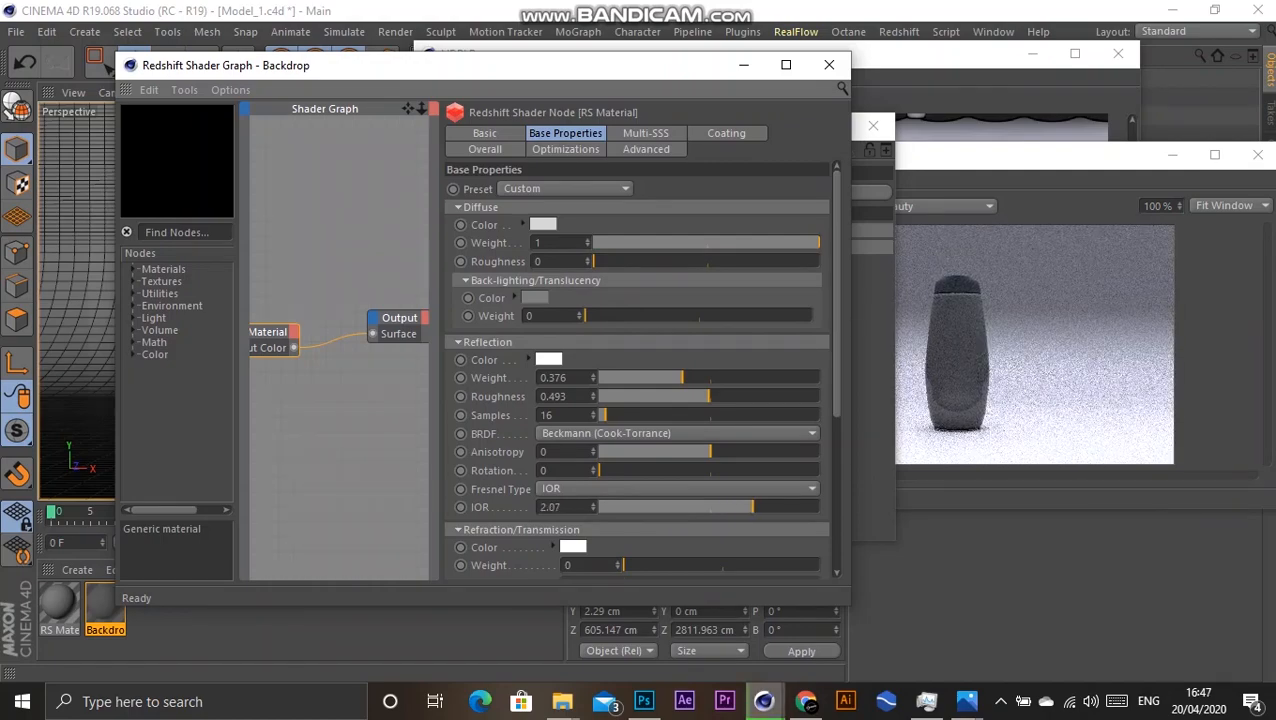
click(698, 507)
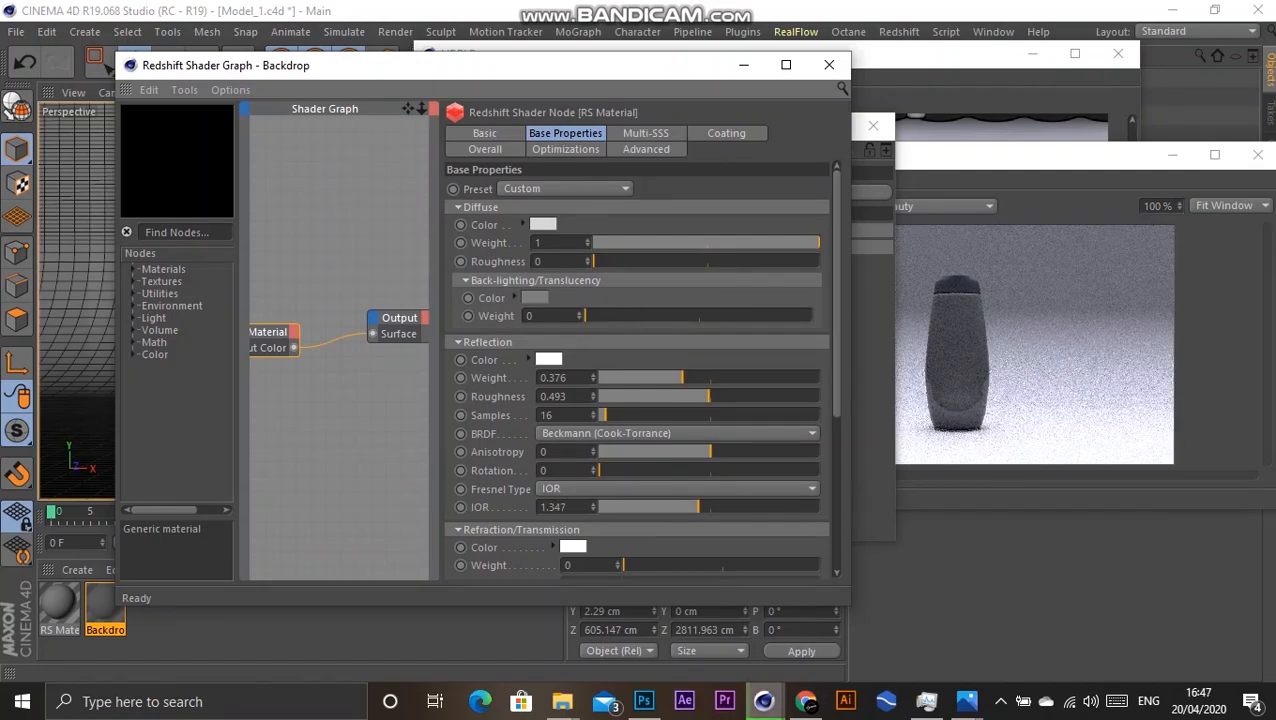
Step: Set the Backdrop material's diffuse weight to 0.903 and diffuse roughness to 0.87, close its shader graph and open the RS Material
click(756, 242)
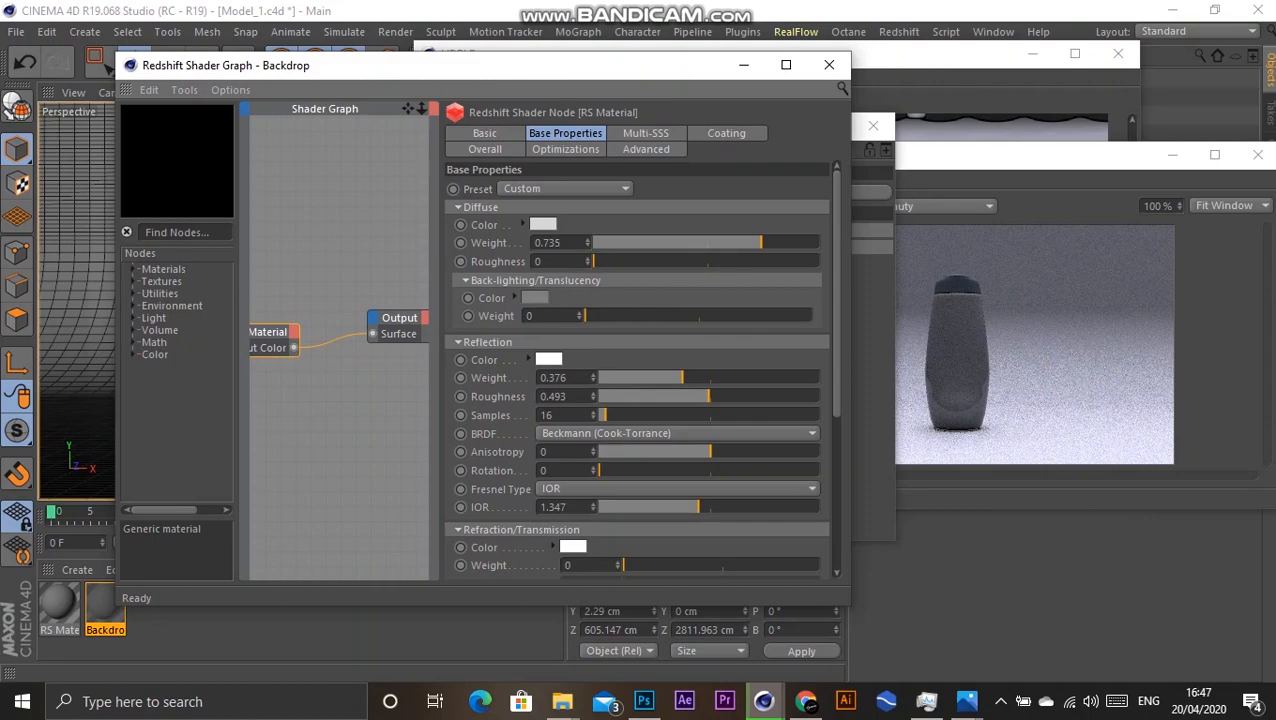
click(667, 261)
drag(667, 261, 812, 242)
click(791, 261)
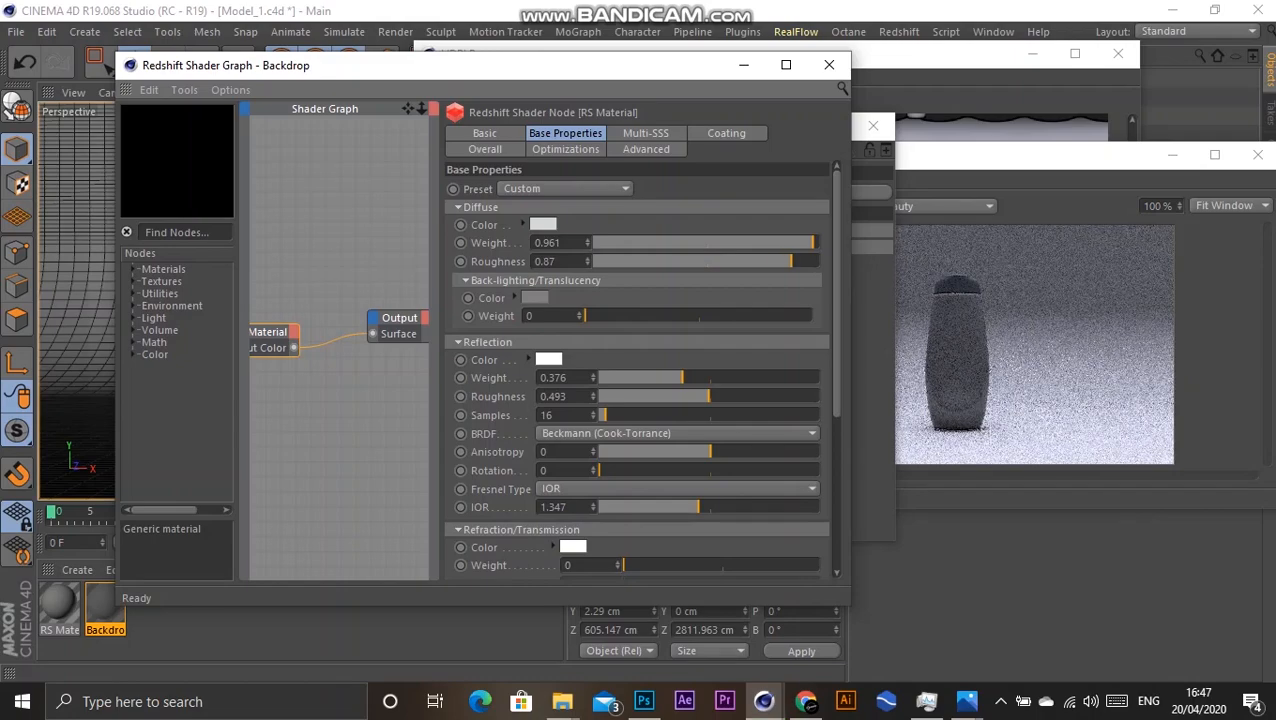
click(798, 242)
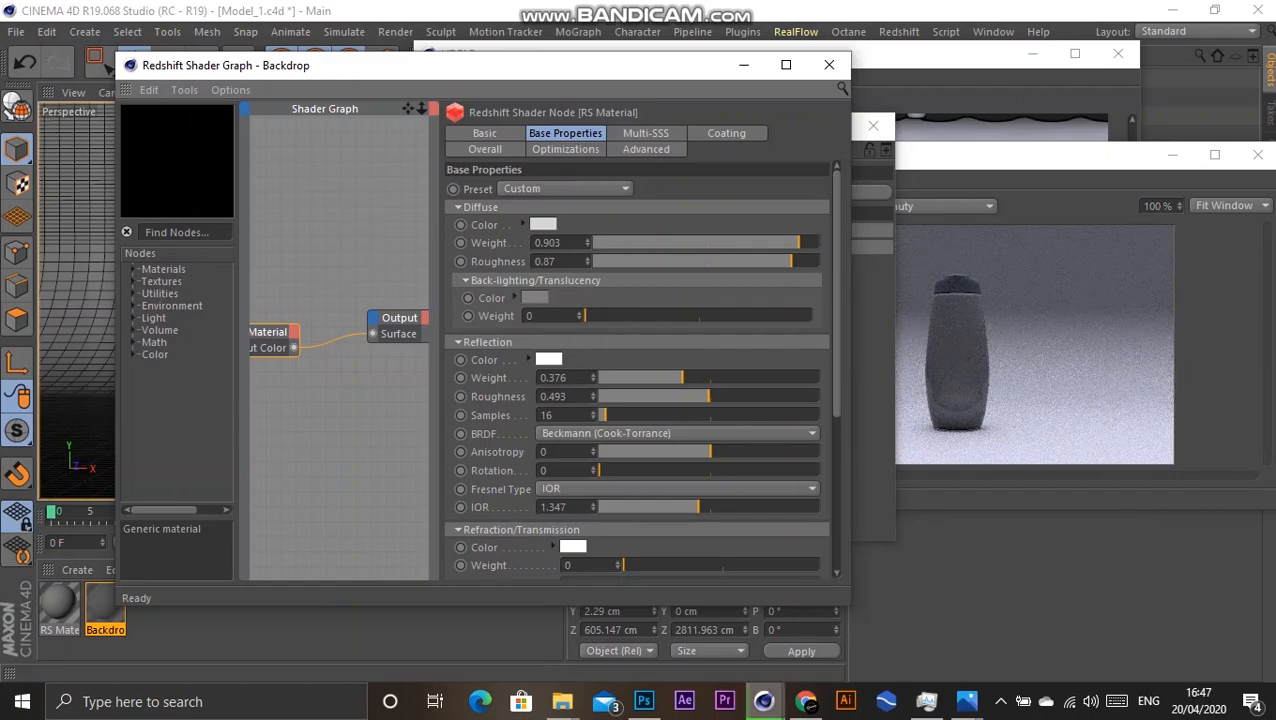
drag(398, 318, 380, 298)
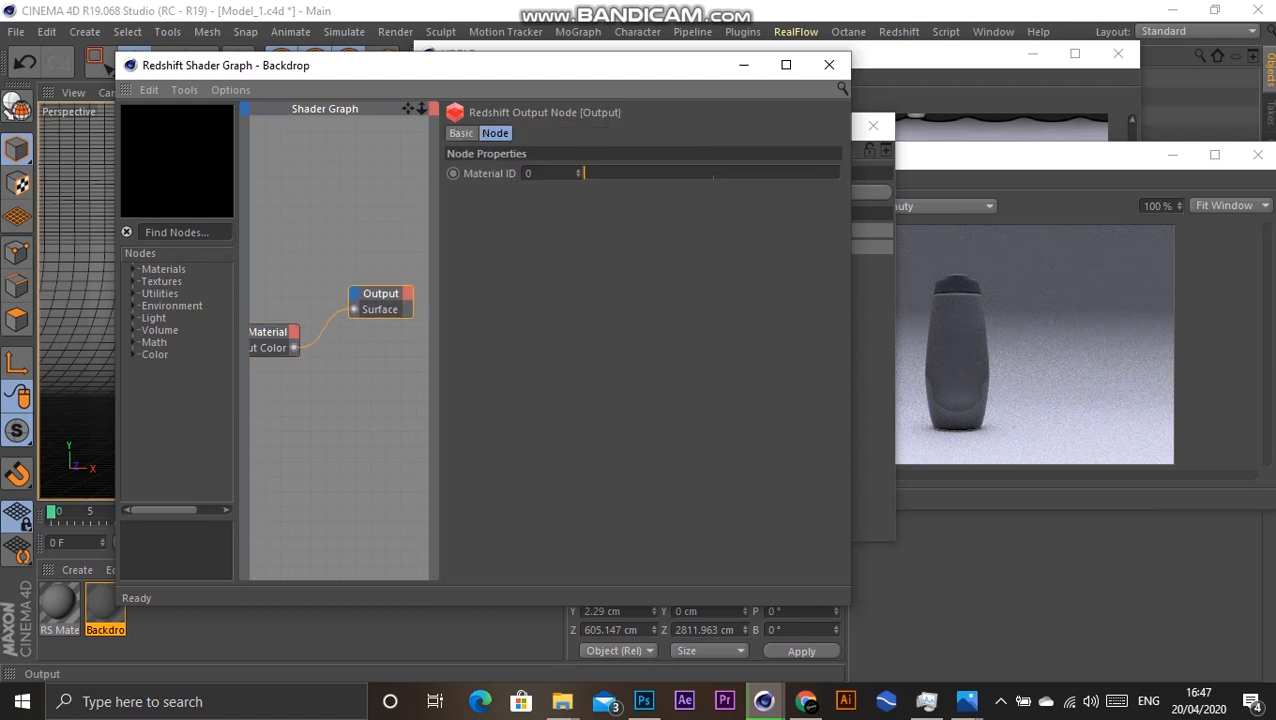
click(829, 64)
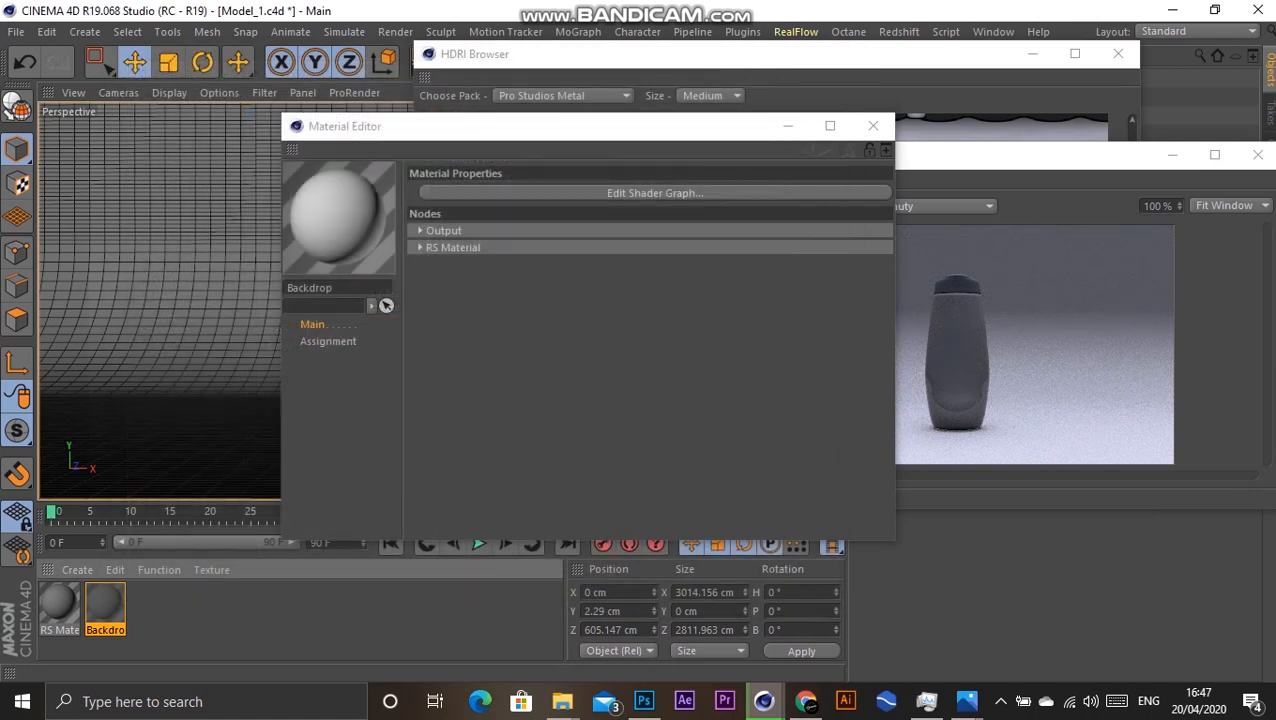
double_click(60, 604)
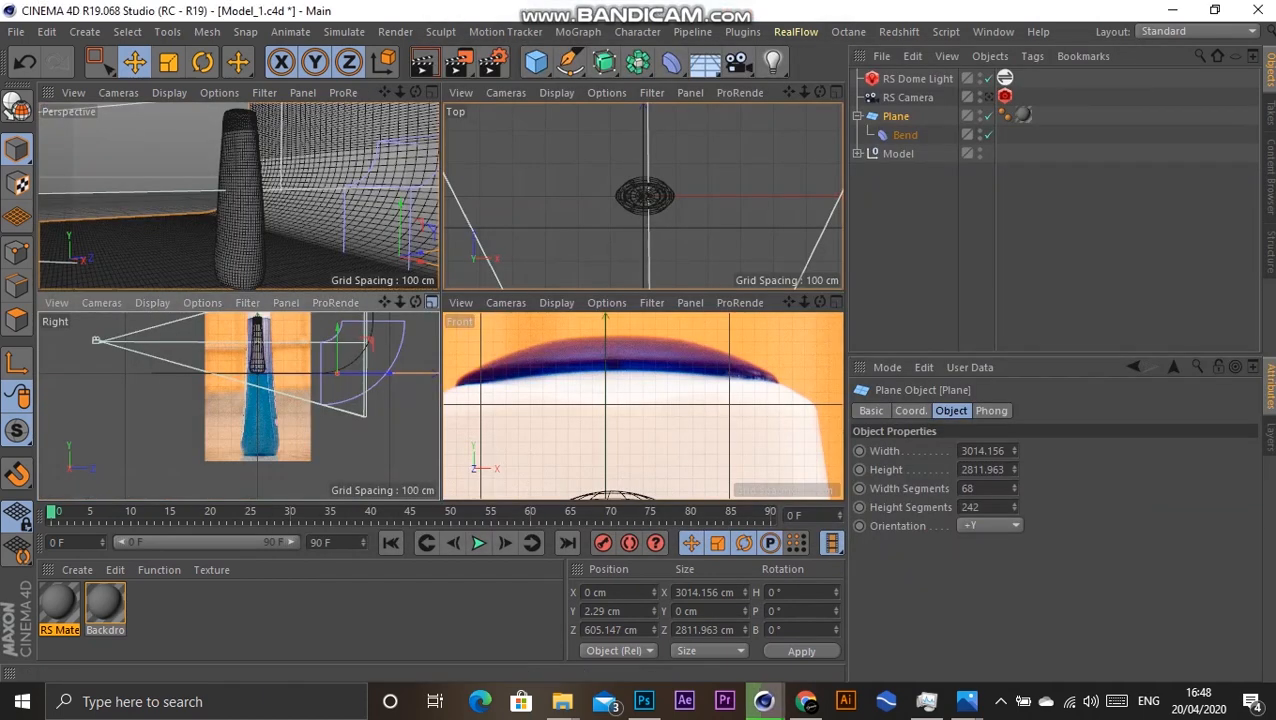
Step: Show the bottle in the Right view and duplicate the Model group with its Base, Cover and Cap under the Plane
key(F3)
scroll(469, 155, up, 10)
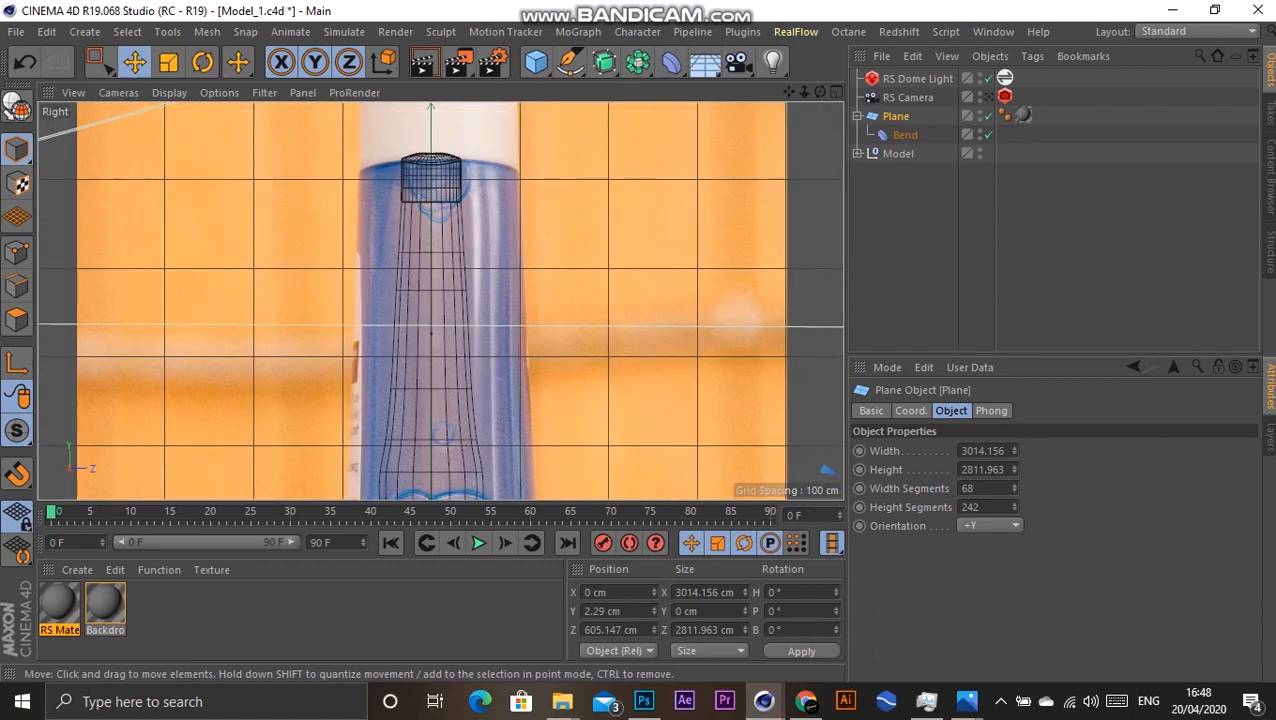
scroll(425, 244, up, 2)
drag(789, 92, 832, 0)
drag(804, 92, 774, 110)
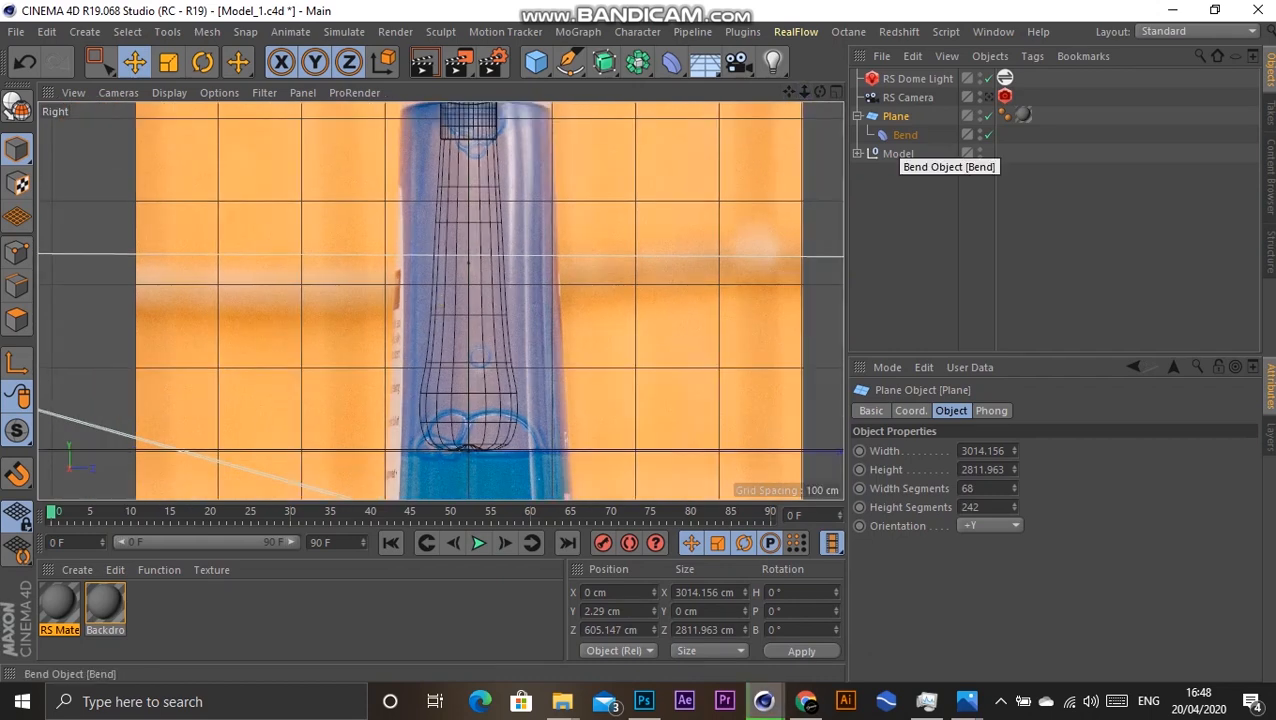
click(898, 153)
click(857, 153)
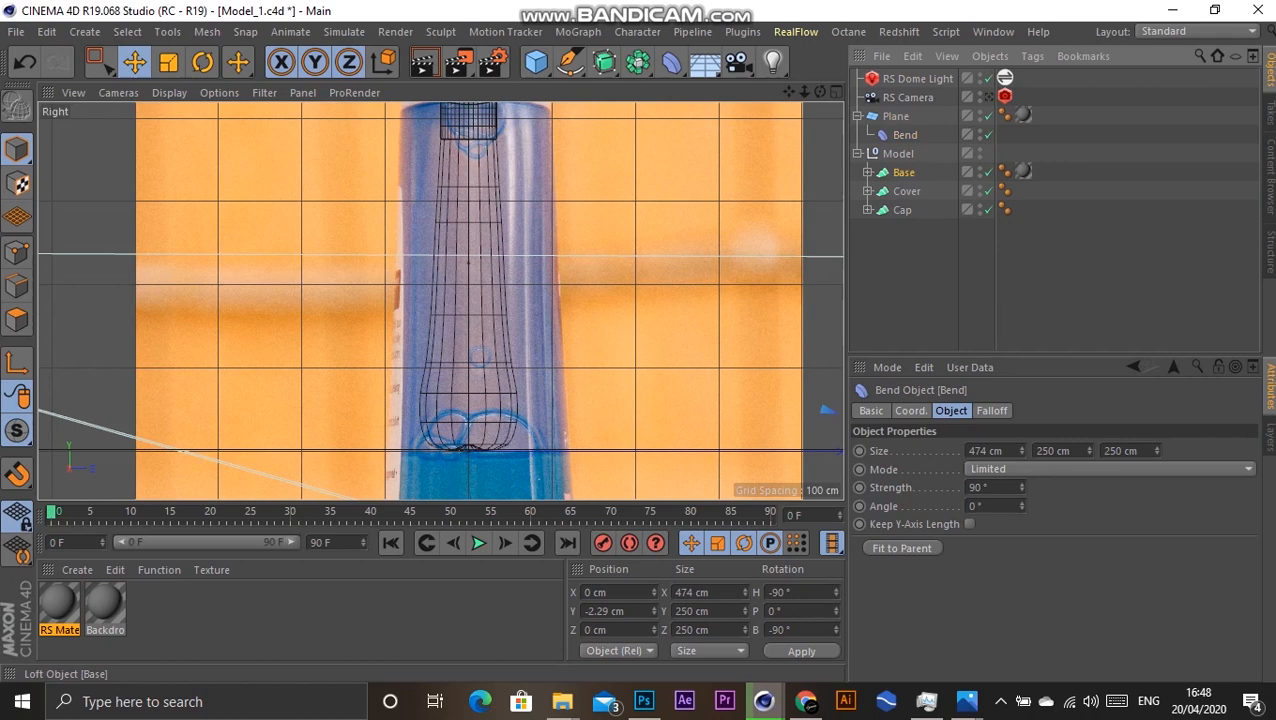
click(903, 172)
click(906, 191)
click(903, 172)
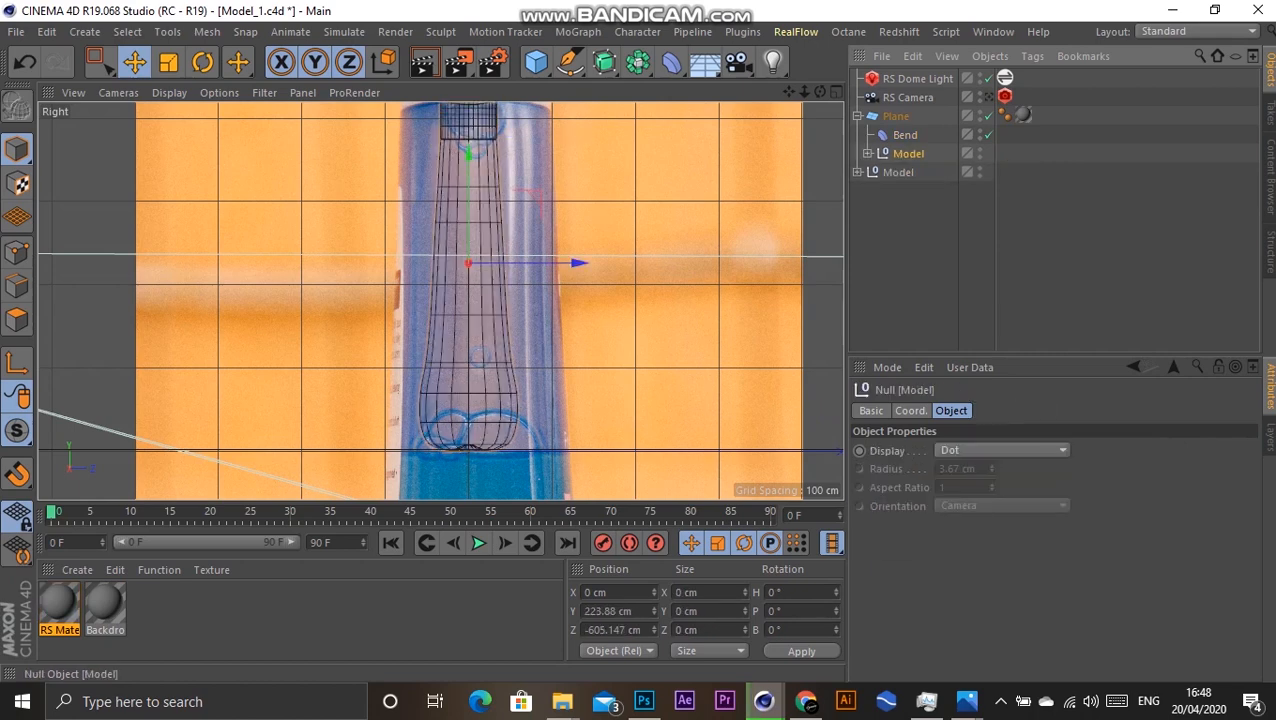
Step: Try to convert the Base, Cover and Cap lofts in the copied Model group into editable polygon objects
click(867, 153)
click(914, 172)
shift+click(913, 210)
key(c)
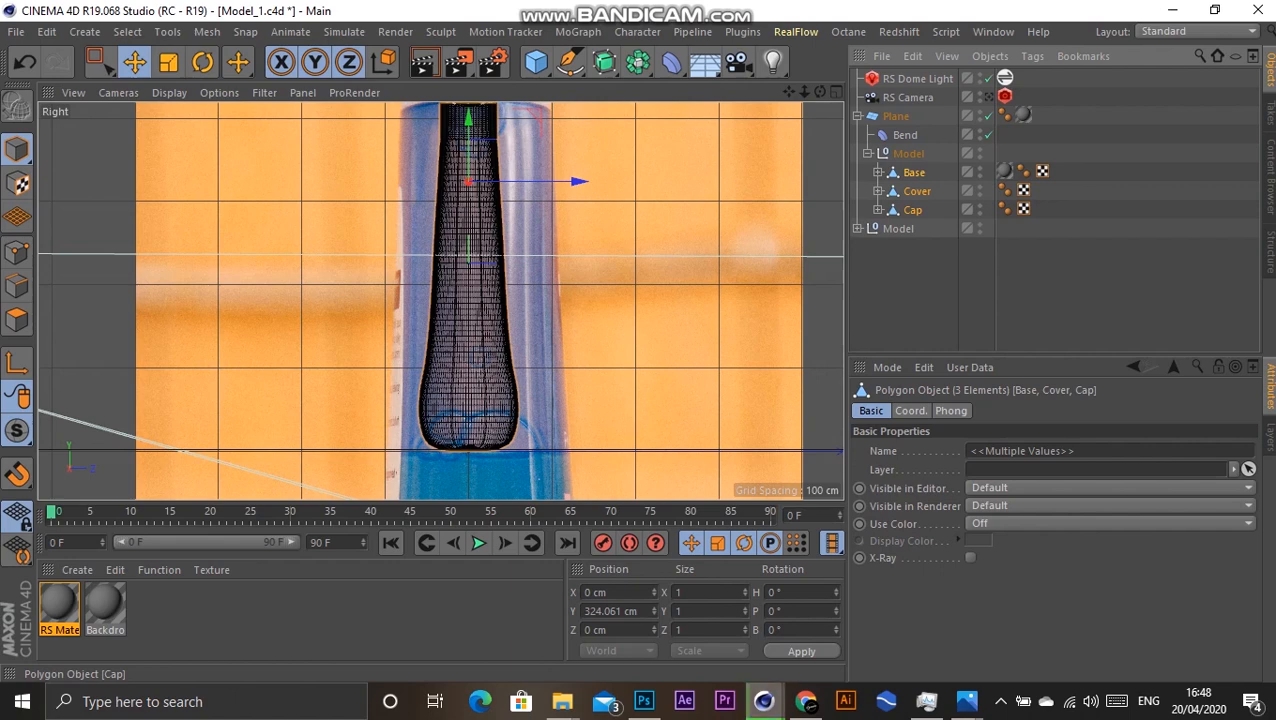
key(ctrl+z)
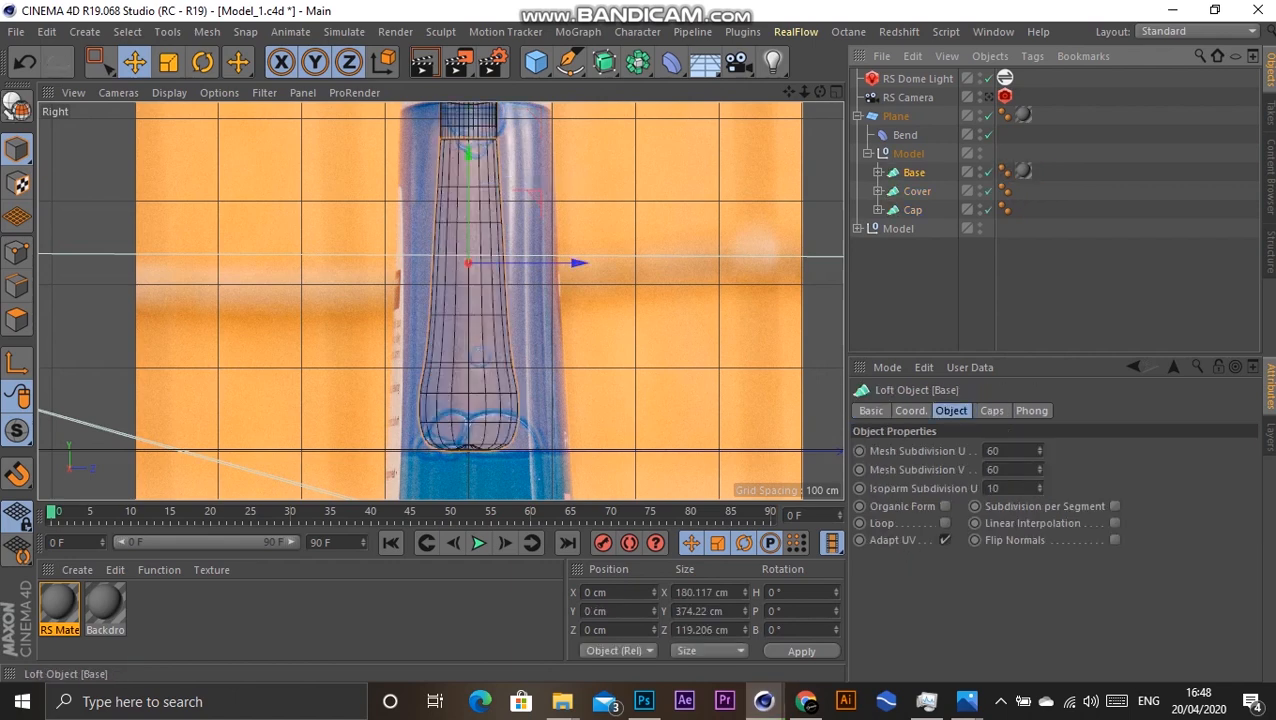
Step: Try to convert the Base loft into a polygon copy with Current State to Object
right_click(910, 191)
click(983, 551)
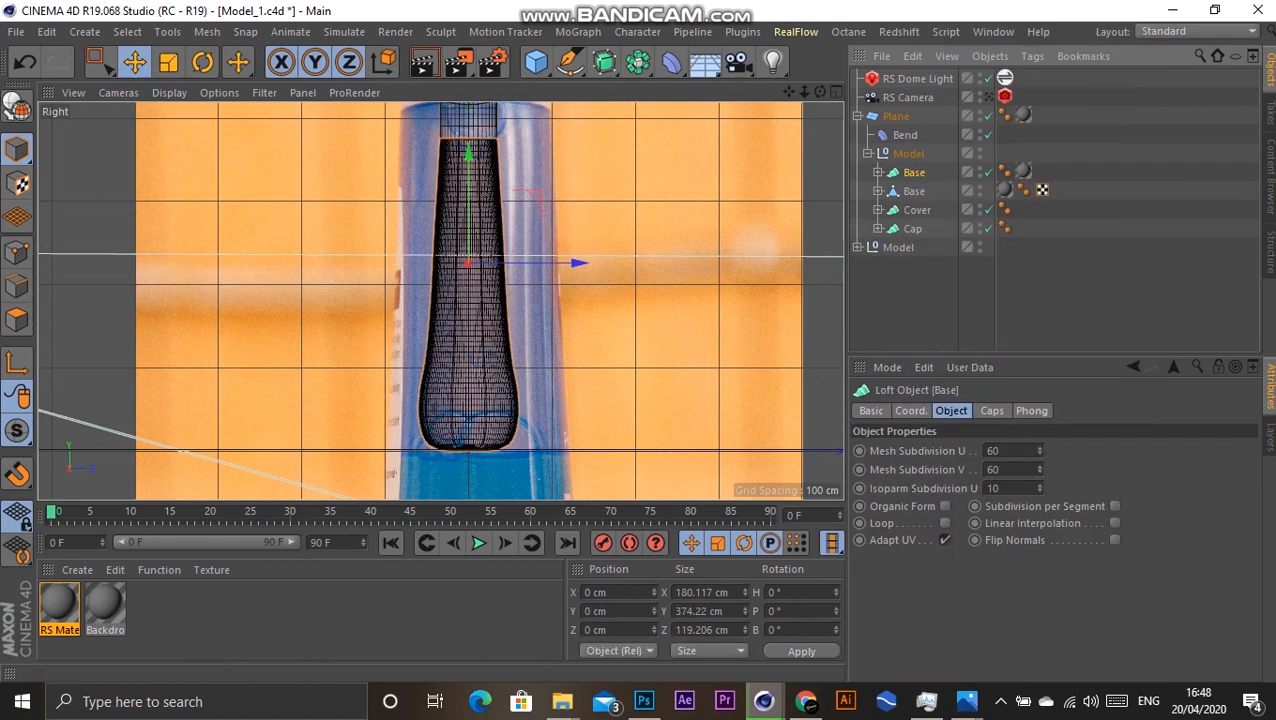
key(ctrl+z)
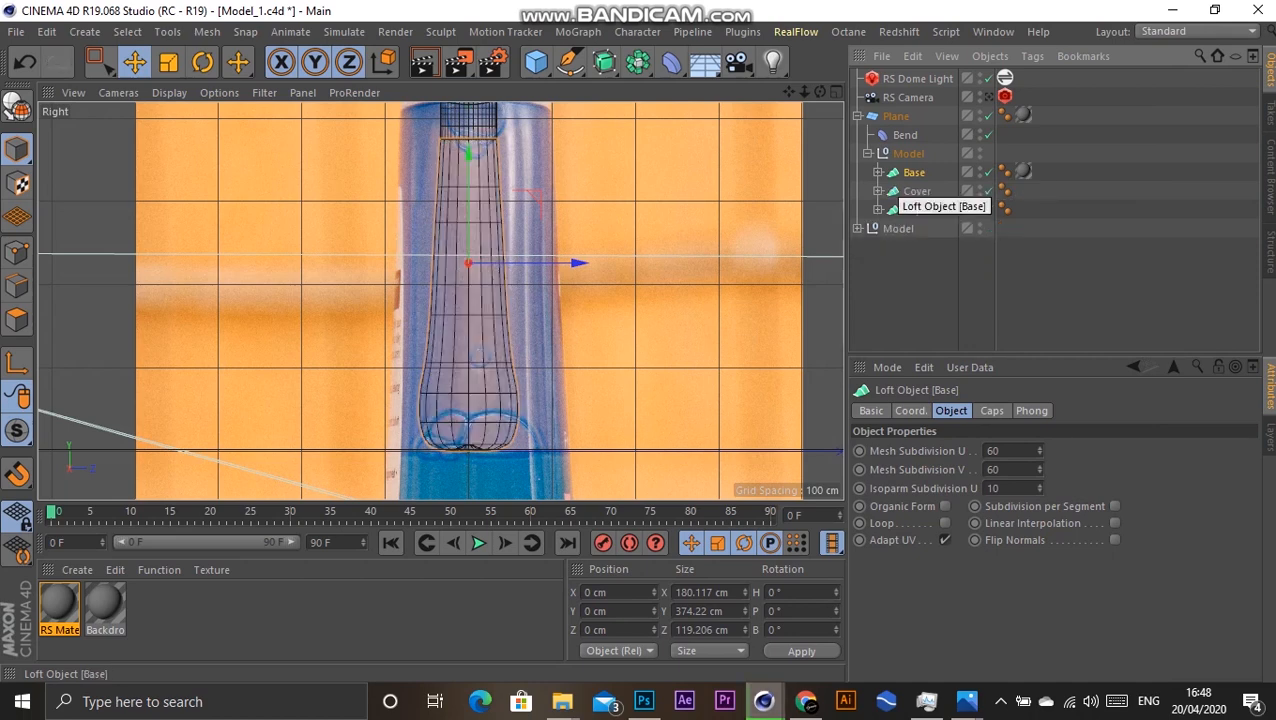
Step: Try to make the Base loft editable together with all its child circle splines
click(877, 172)
scroll(905, 250, down, 3)
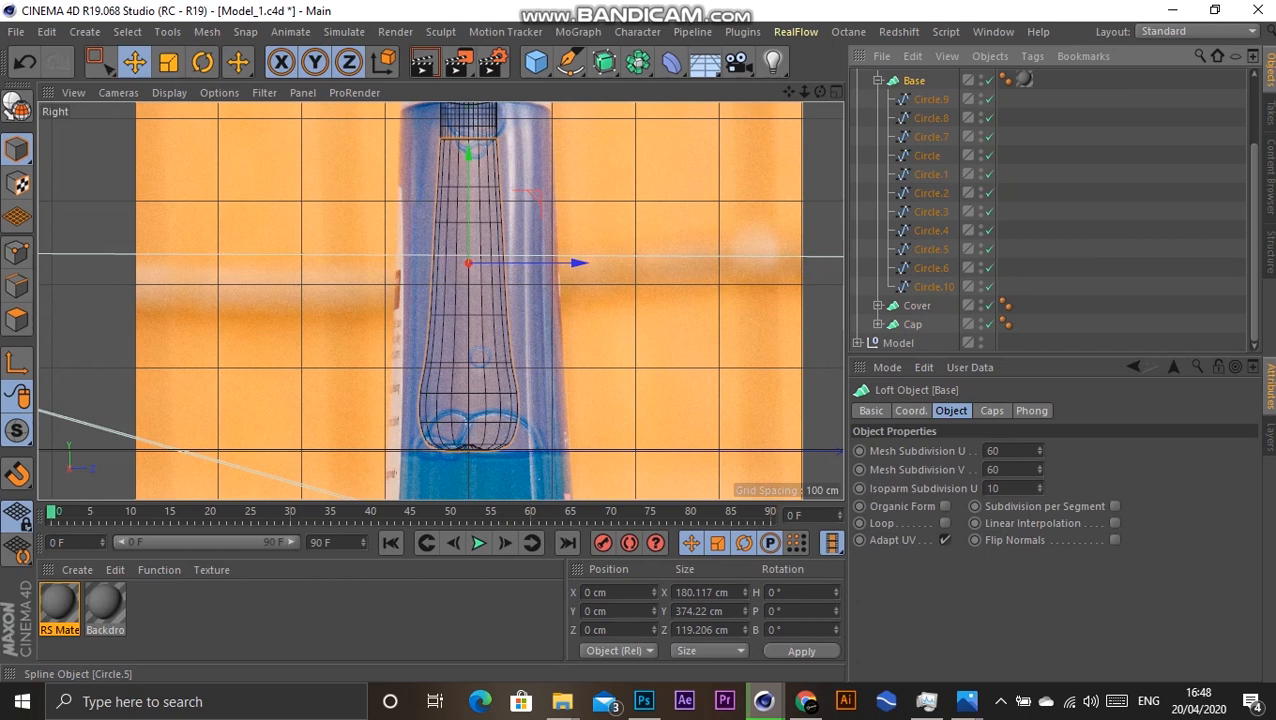
shift+click(930, 288)
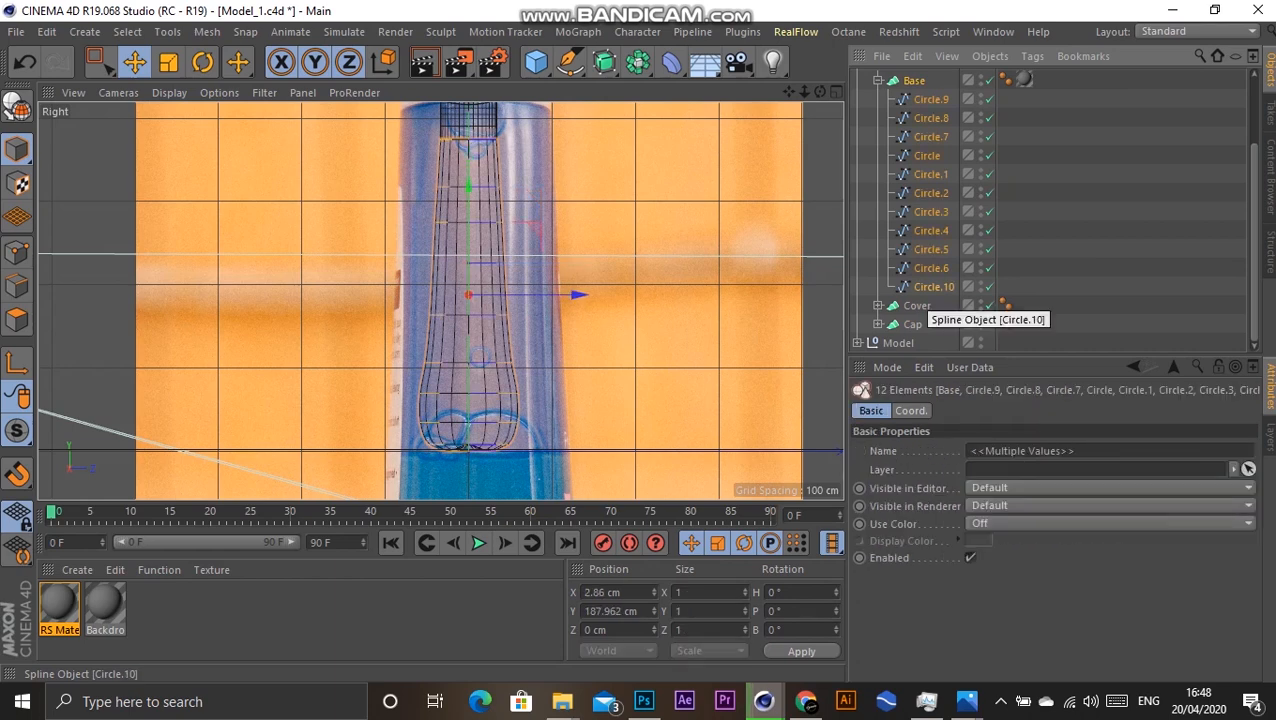
key(c)
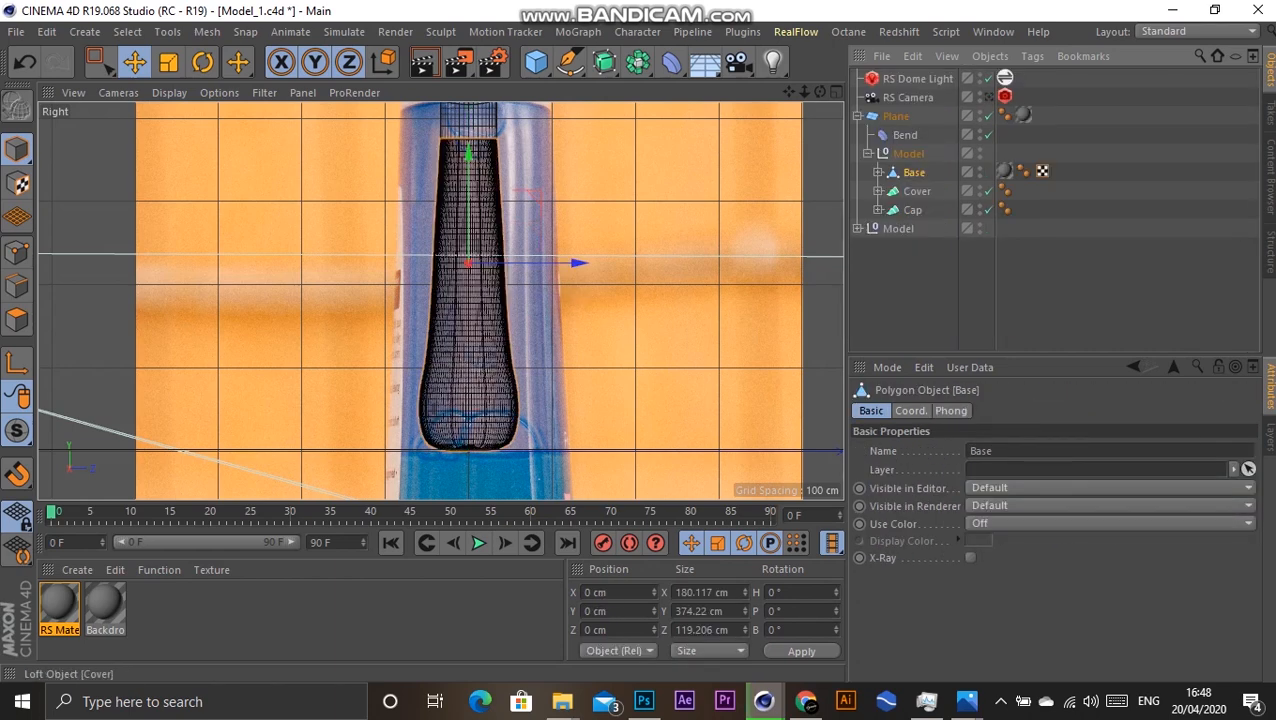
key(ctrl+z)
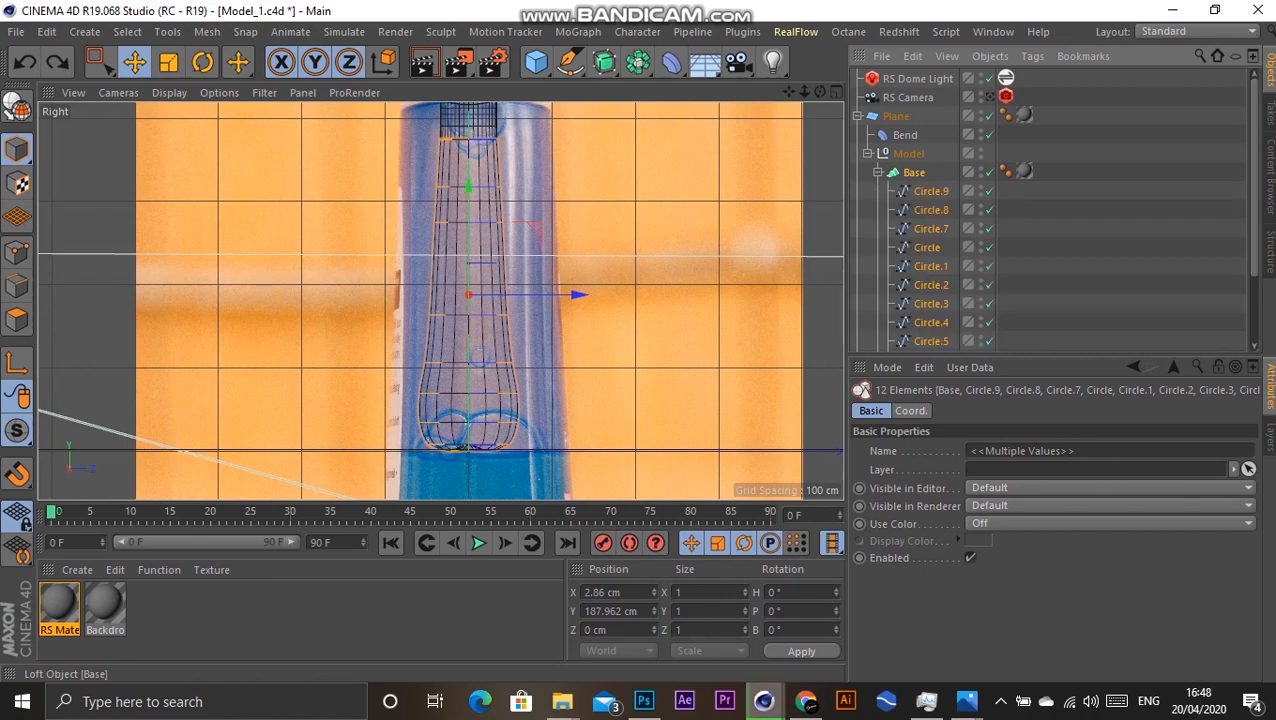
Step: Merge the Base loft and all its circle splines into one polygon object with Connect Objects + Delete
click(914, 173)
scroll(930, 250, down, 2)
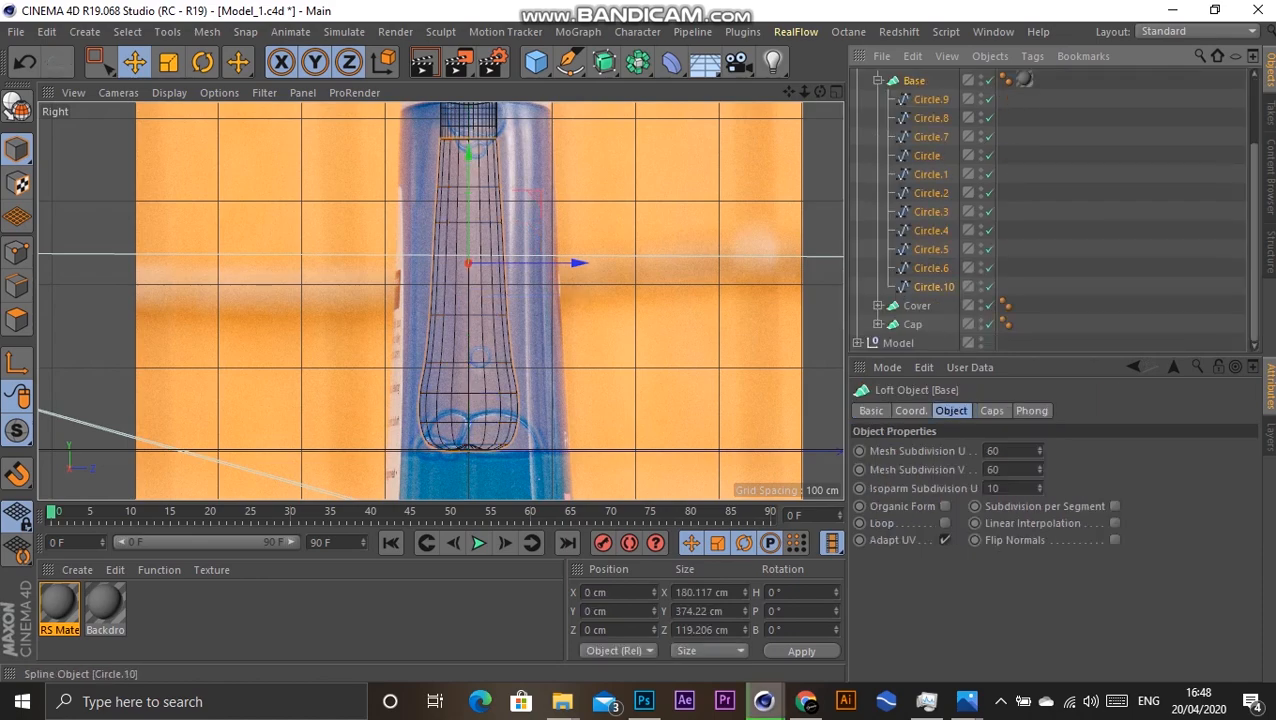
shift+click(930, 287)
right_click(930, 287)
click(1015, 588)
Step: Merge the Cover loft and all its circle splines into one polygon object with Connect Objects + Delete
click(877, 191)
click(917, 191)
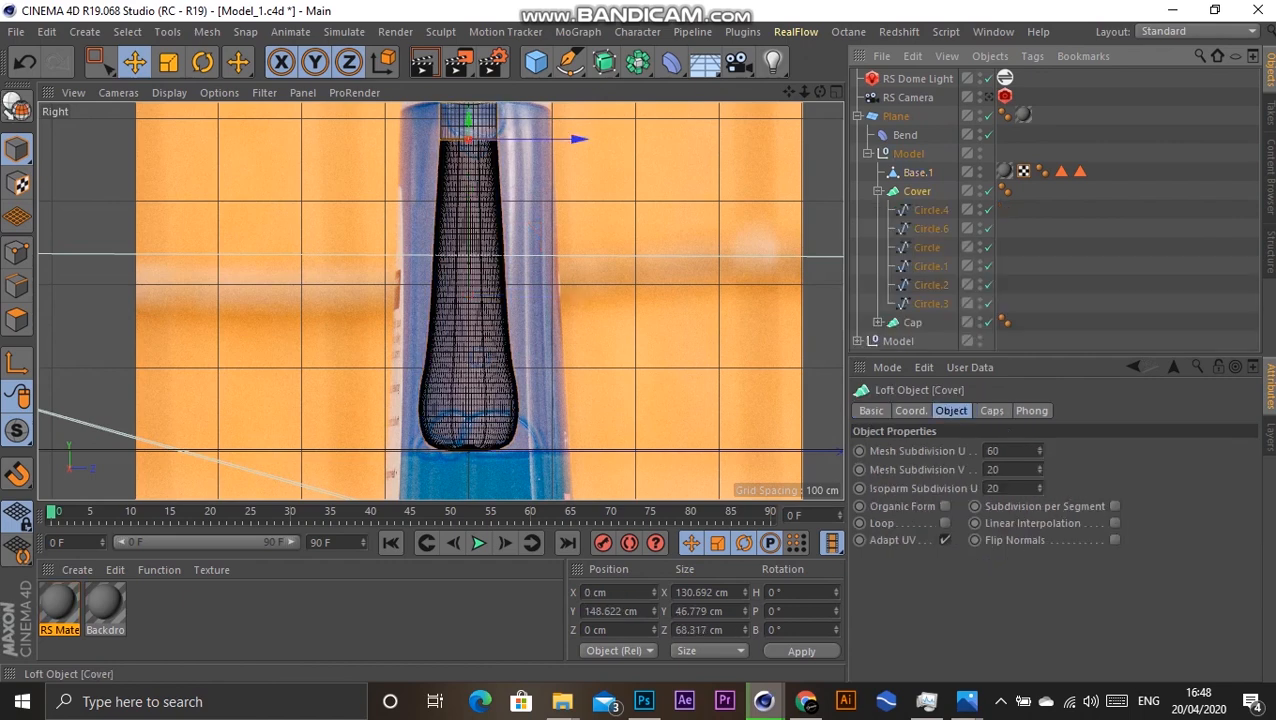
shift+click(930, 303)
right_click(930, 303)
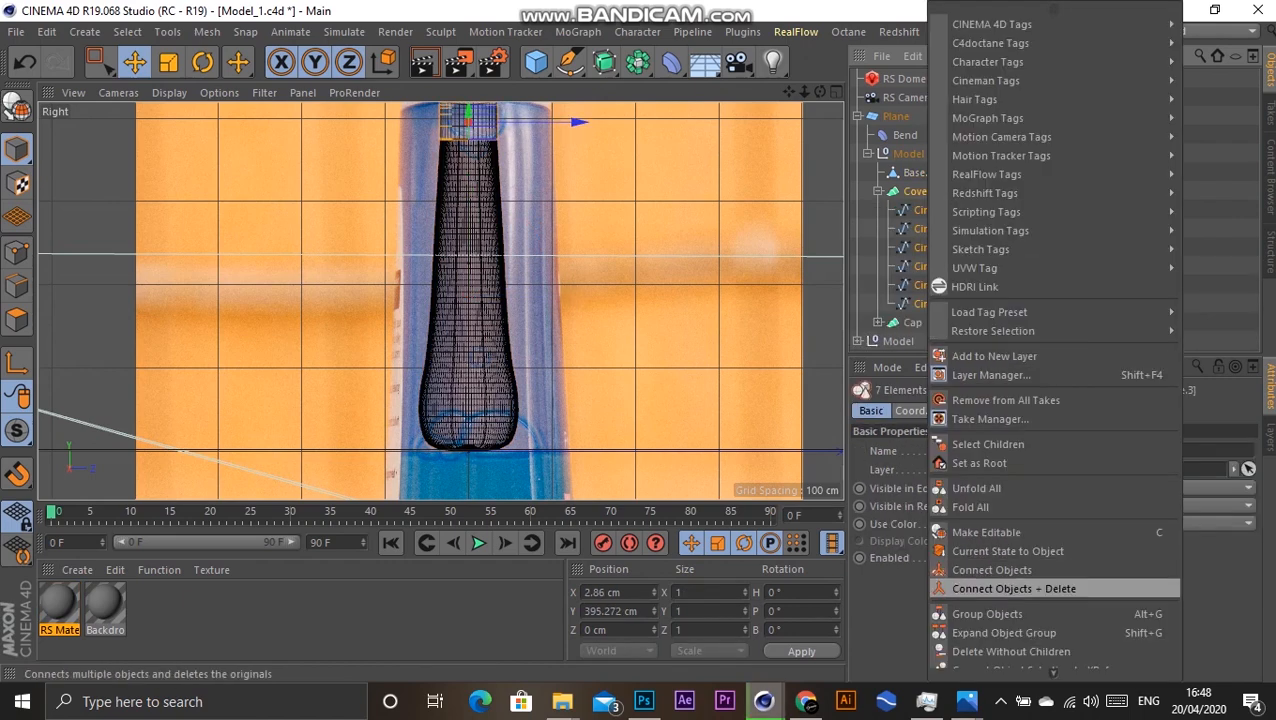
click(1015, 588)
Step: Merge the Cap loft and all its circle splines into one polygon object with Connect Objects + Delete
click(877, 210)
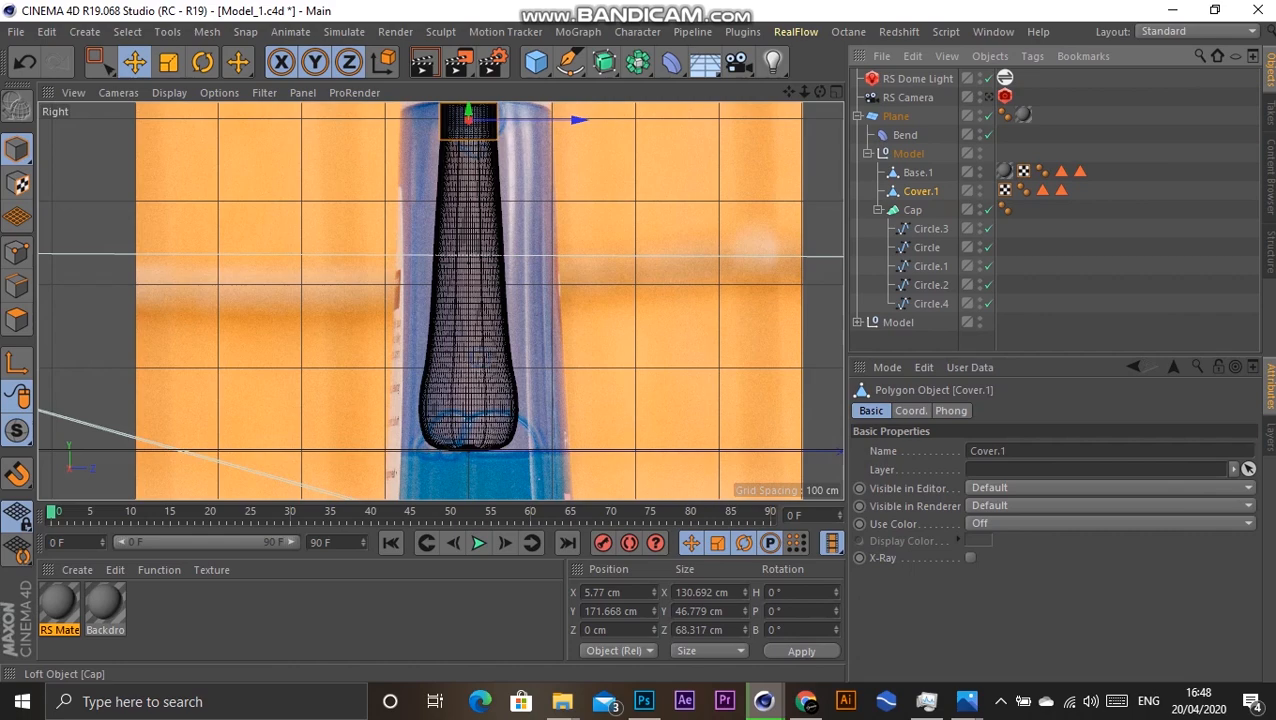
click(912, 210)
shift+click(930, 303)
right_click(930, 303)
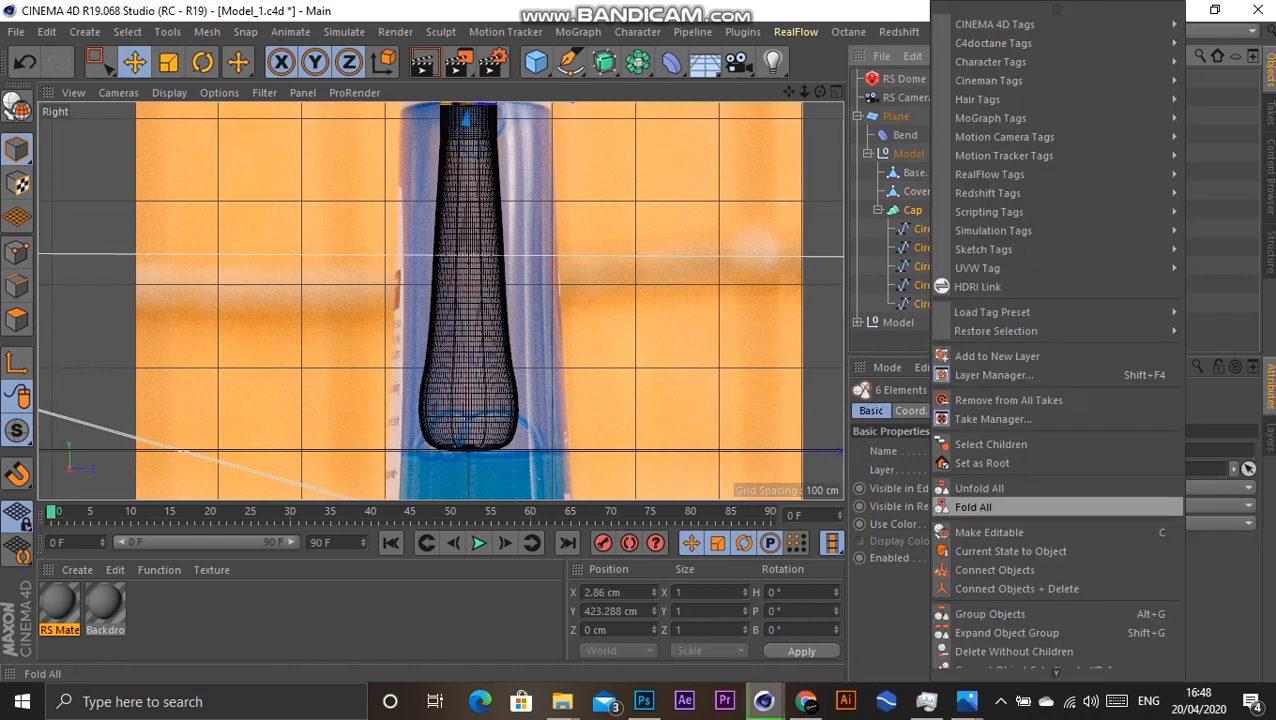
click(1015, 585)
Step: Select the merged Base.1 object and rectangle-select the front half of its polygons in the Right view
click(918, 172)
click(916, 210)
click(908, 154)
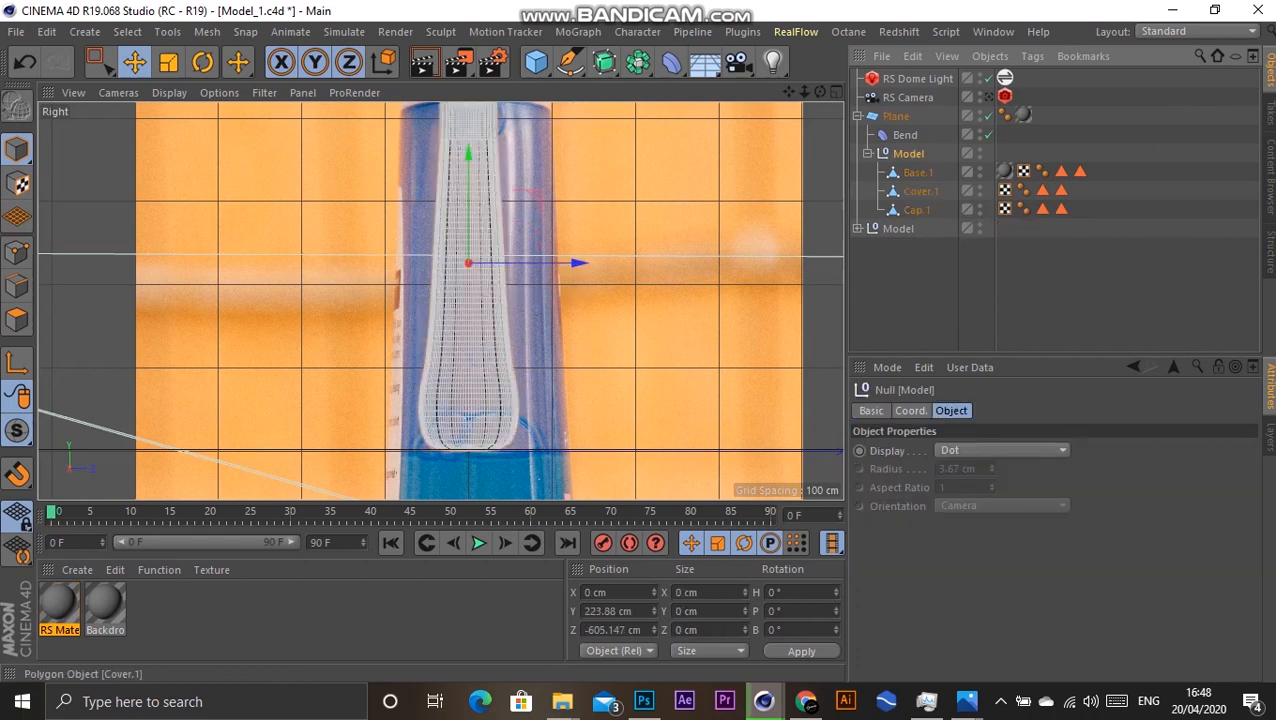
click(920, 191)
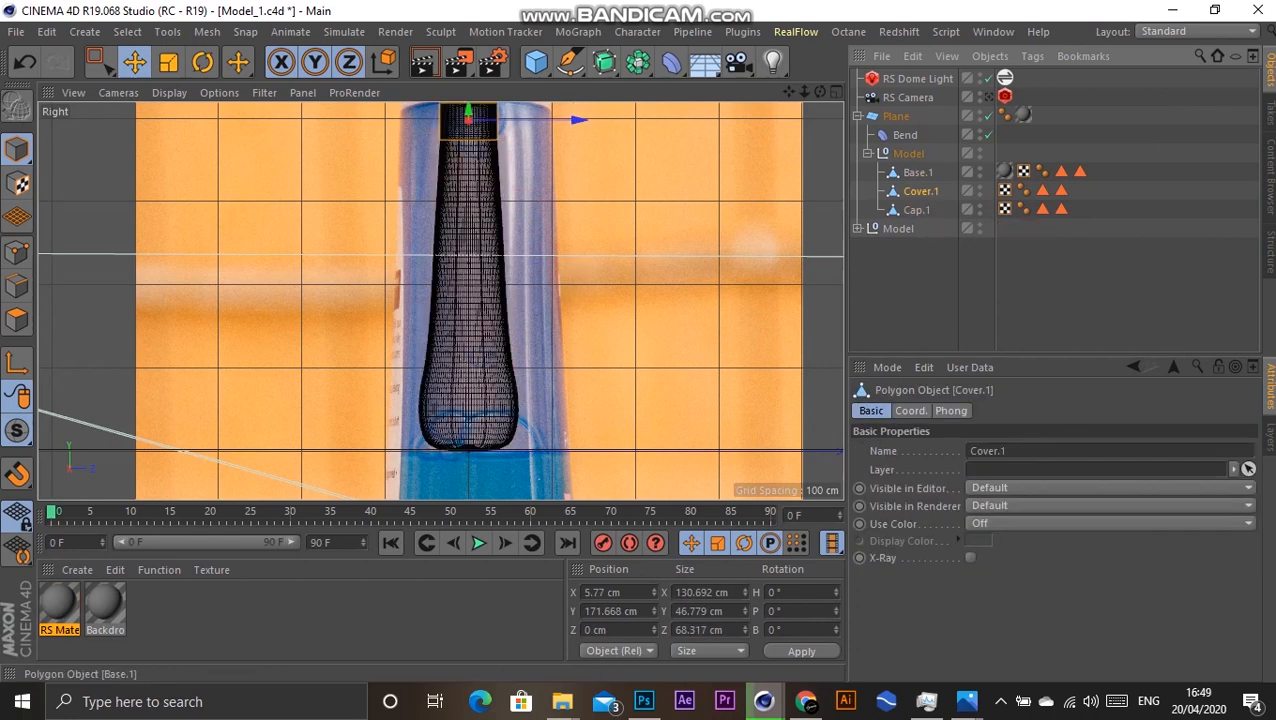
click(530, 228)
scroll(430, 170, up, 1)
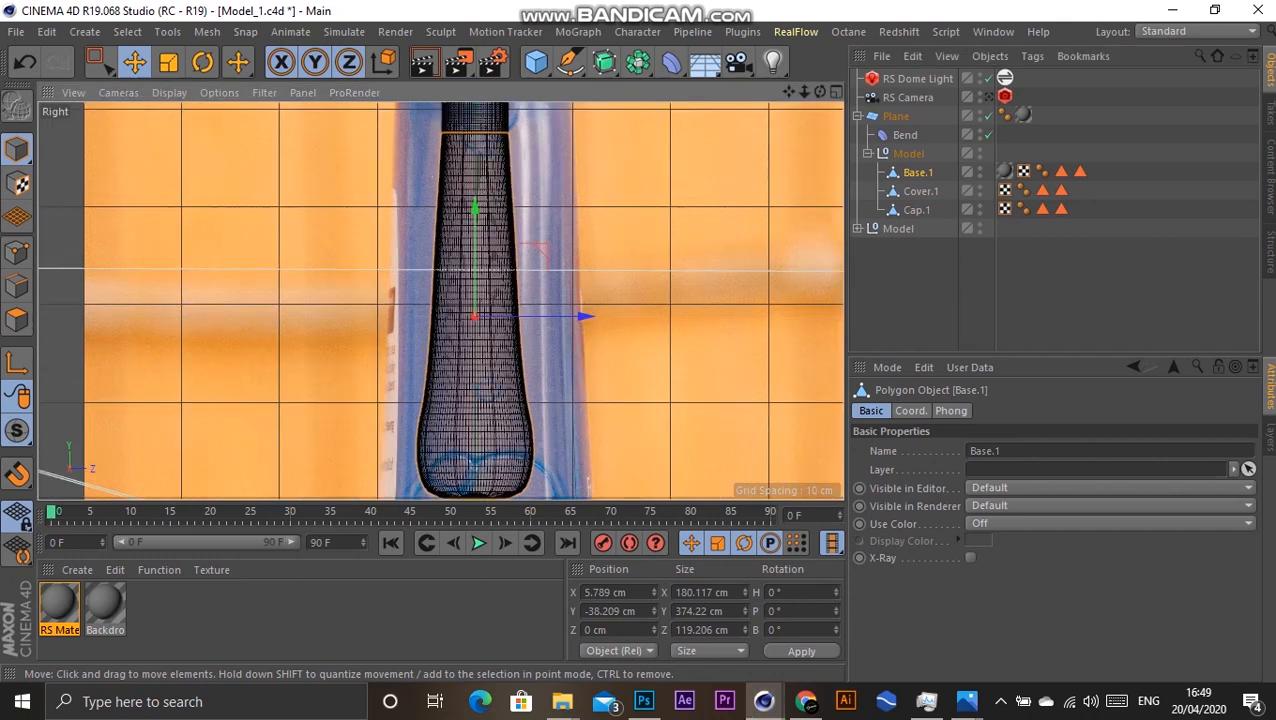
key(0)
drag(411, 116, 475, 497)
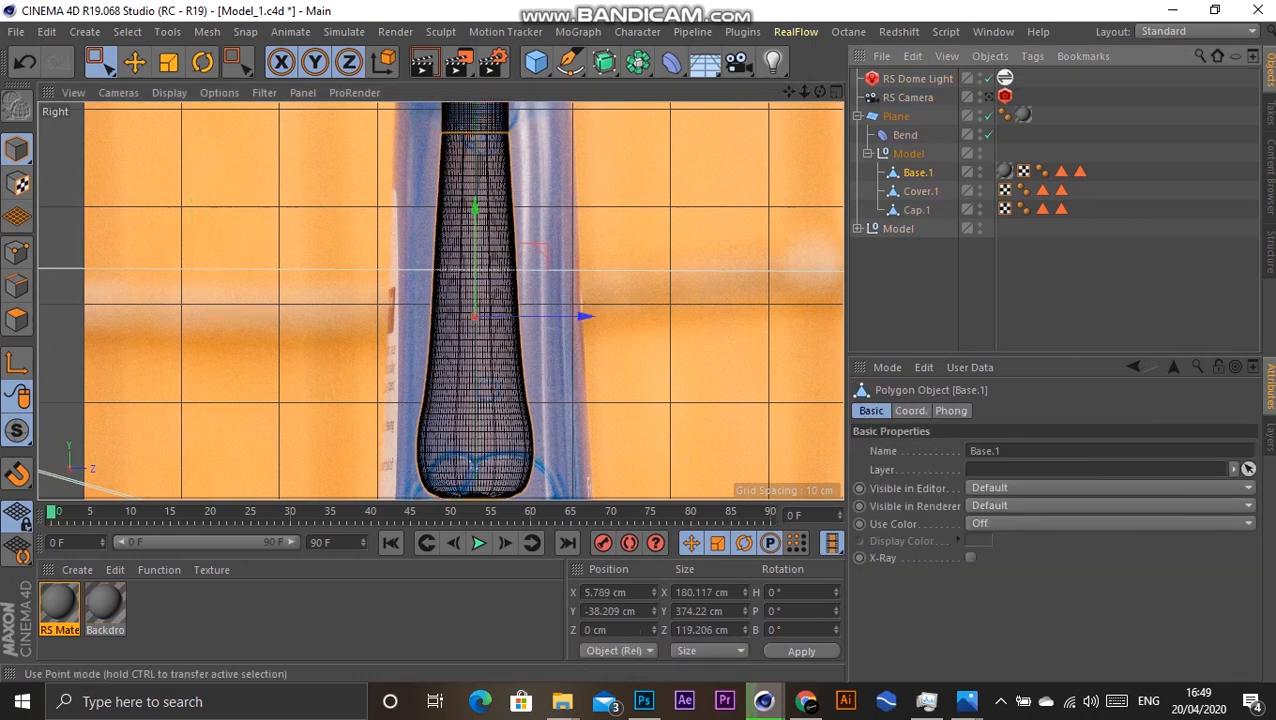
click(17, 320)
drag(378, 117, 474, 497)
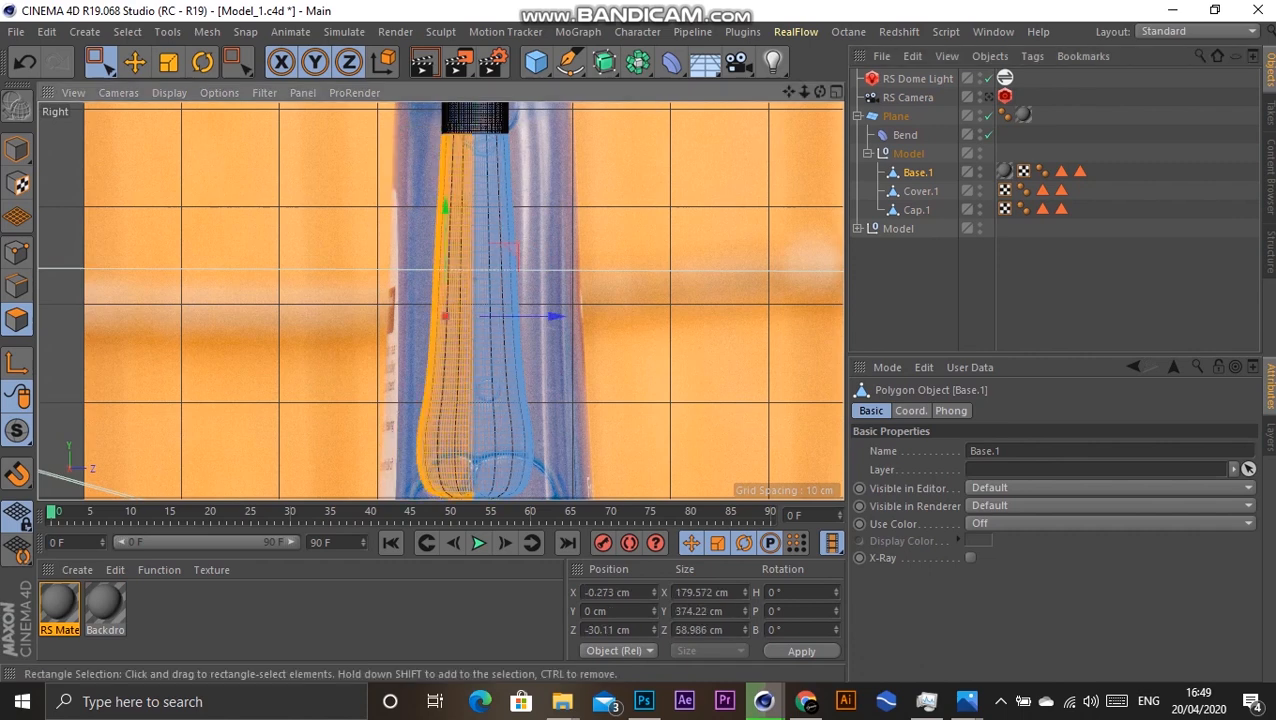
Step: Examine the polygon selection on the bottle base from several angles in the Perspective view
key(F5)
click(431, 92)
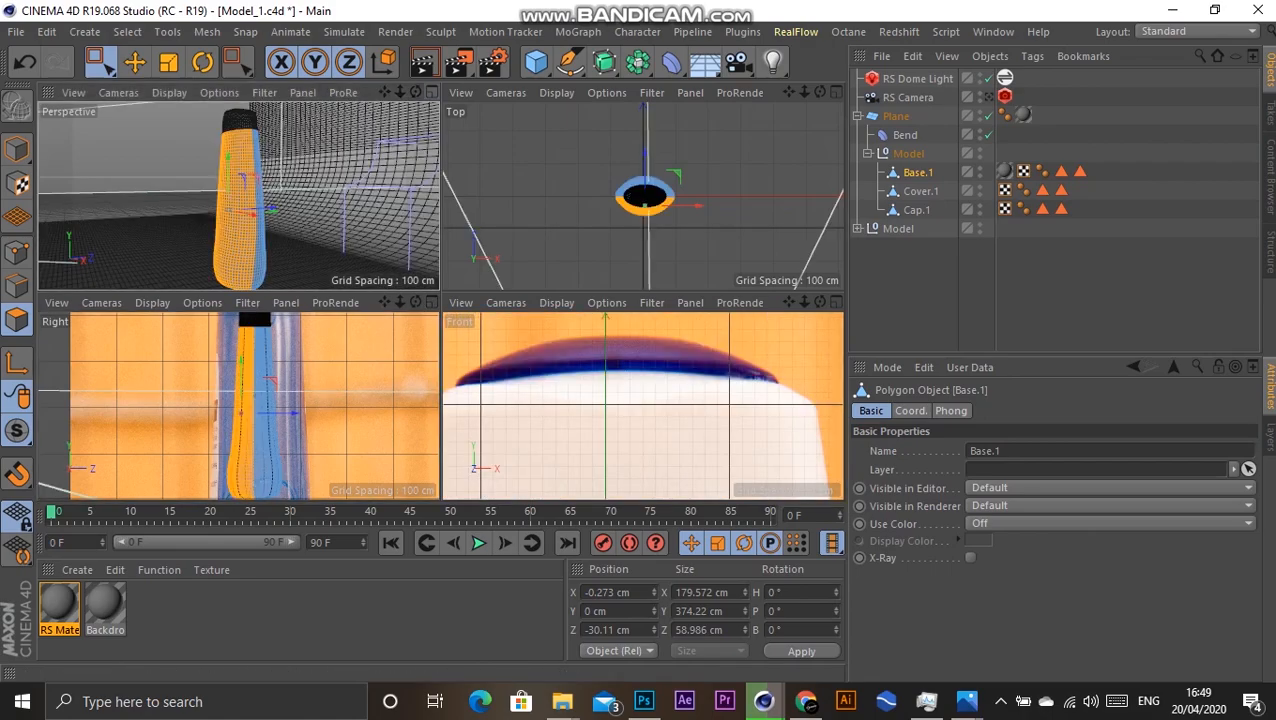
scroll(433, 310, down, 2)
alt+drag(490, 342, 675, 298)
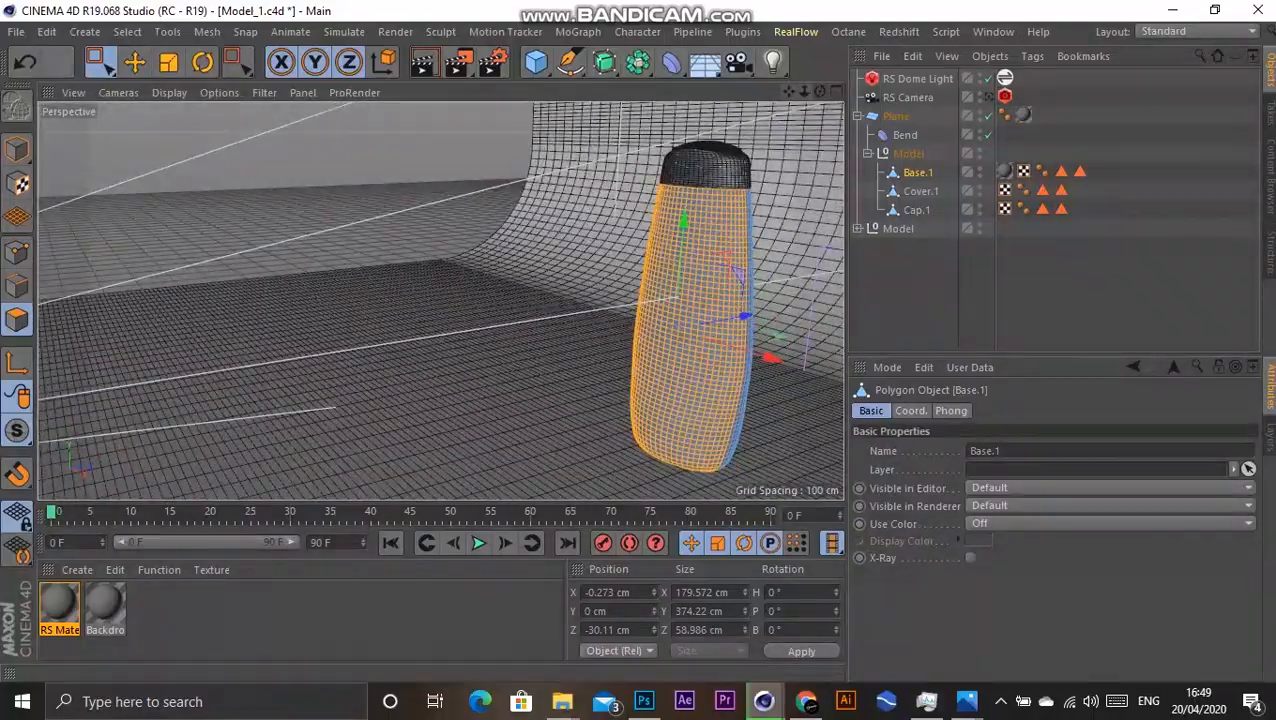
alt+middle_drag(626, 378, 441, 299)
mouse_move(441, 299)
alt+mouse_down()
mouse_move(405, 385)
mouse_move(400, 335)
mouse_move(445, 320)
alt+mouse_up()
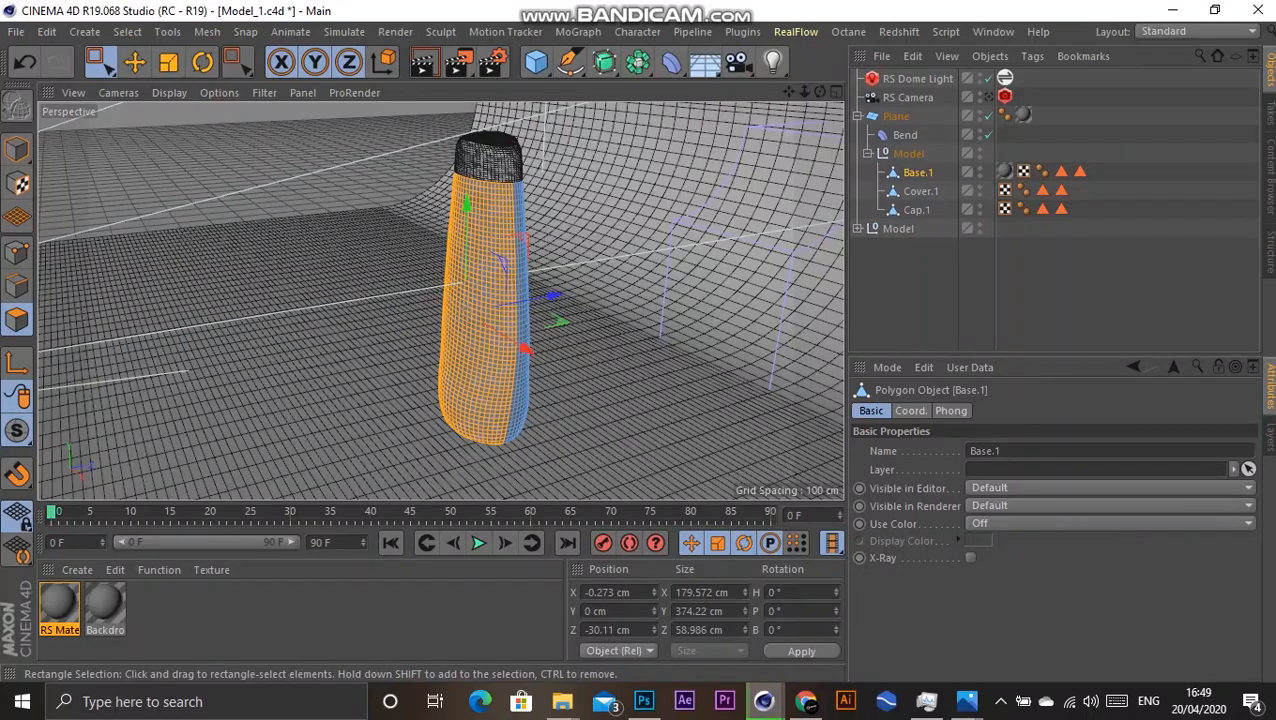
alt+drag(527, 270, 527, 270)
scroll(494, 276, up, 8)
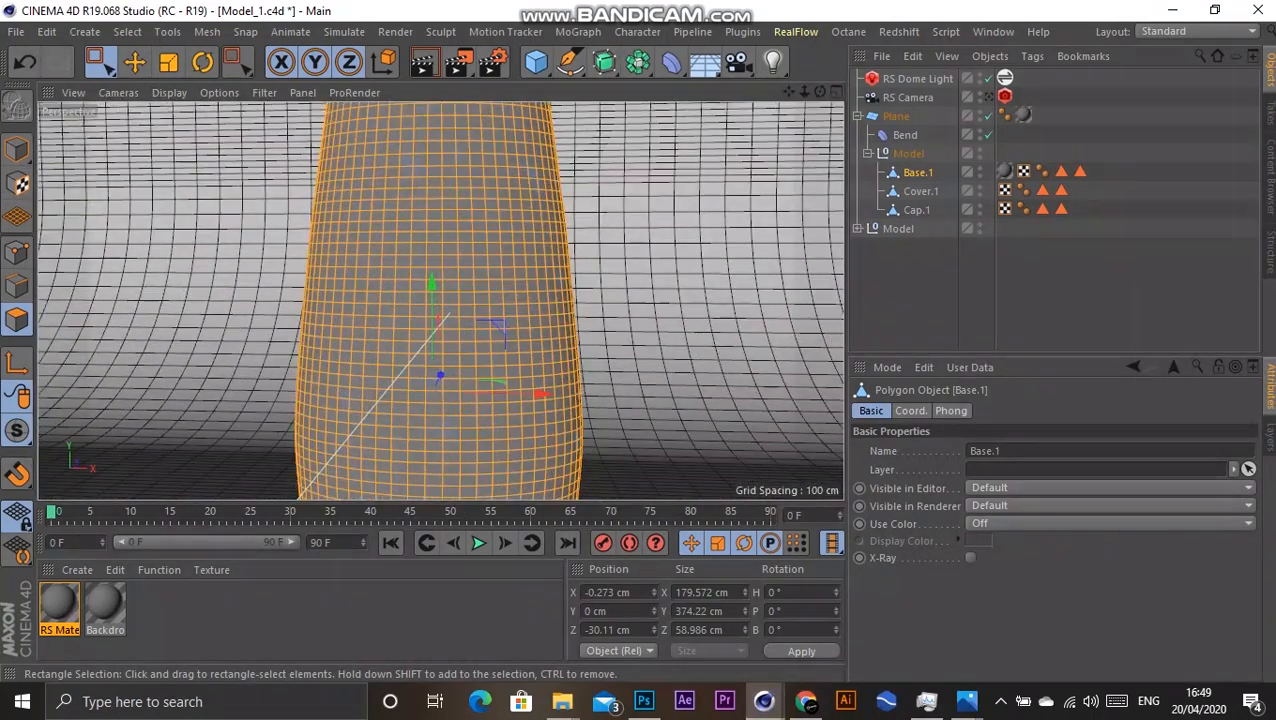
scroll(494, 276, up, 3)
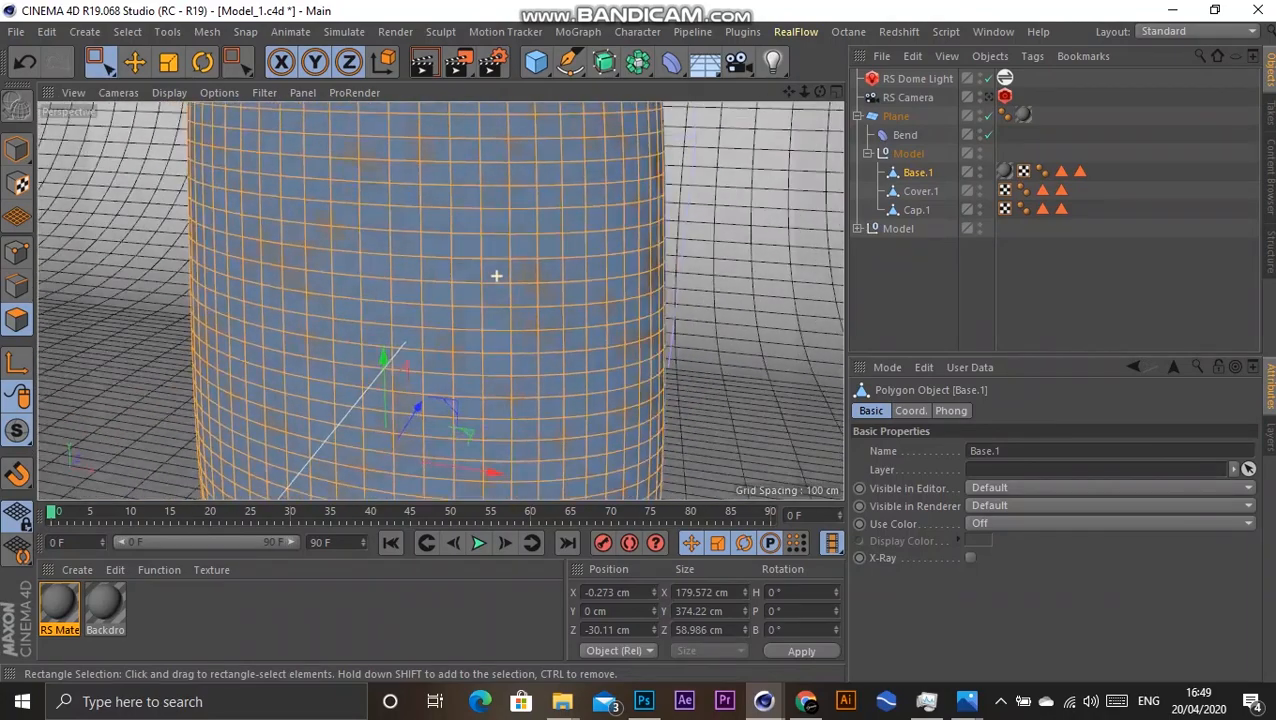
scroll(497, 276, down, 8)
alt+drag(500, 294, 500, 294)
Step: Extend the selection to all connected polygons of the bottle base with Select Connected
click(127, 32)
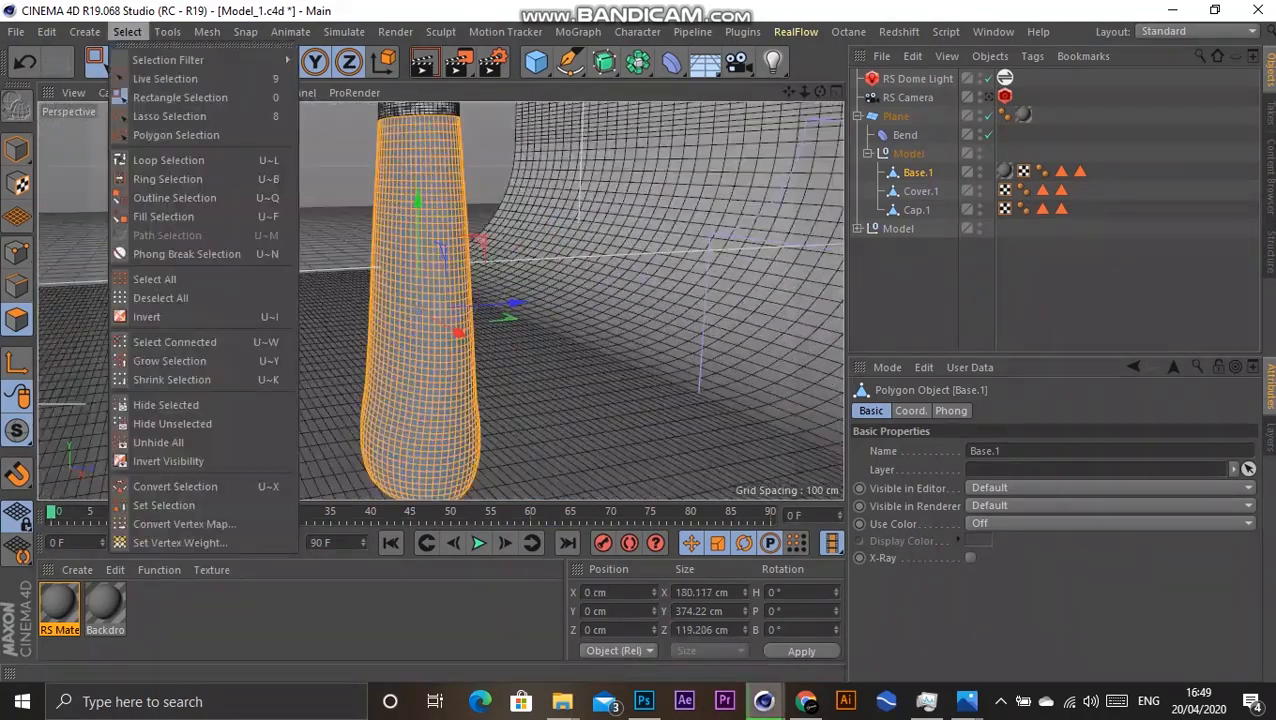
mouse_move(168, 60)
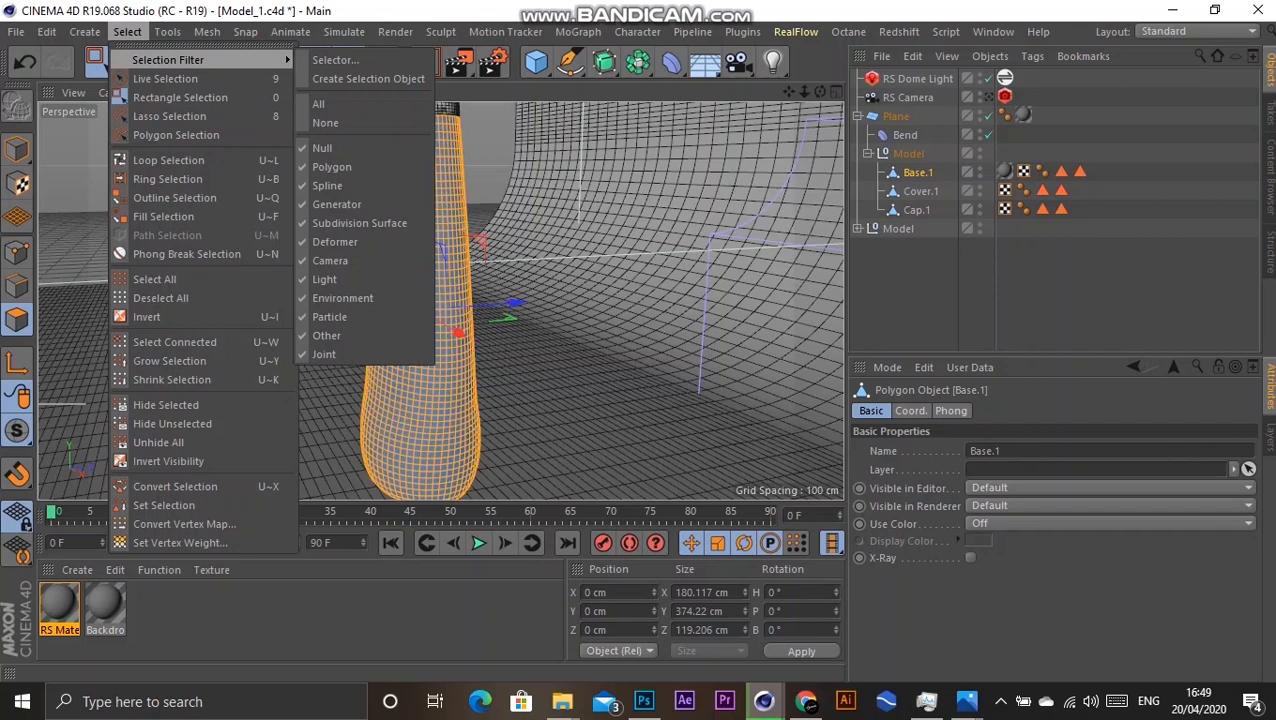
key(Escape)
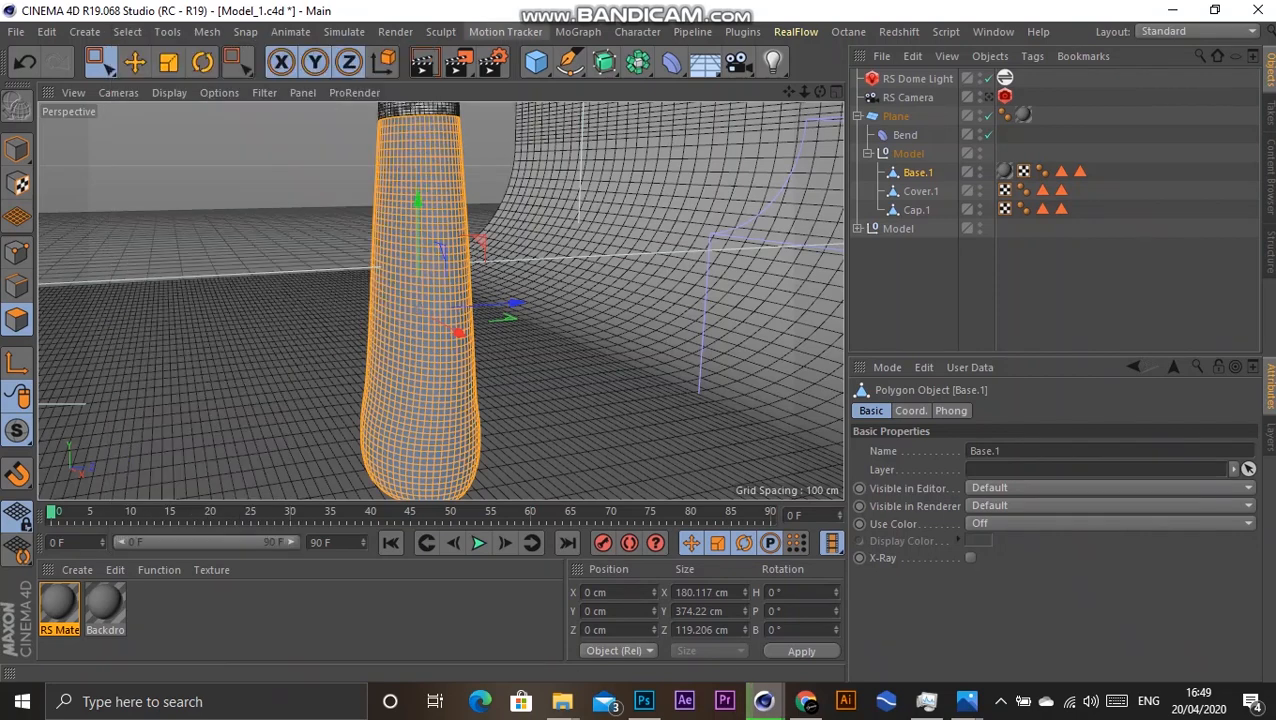
key(u)
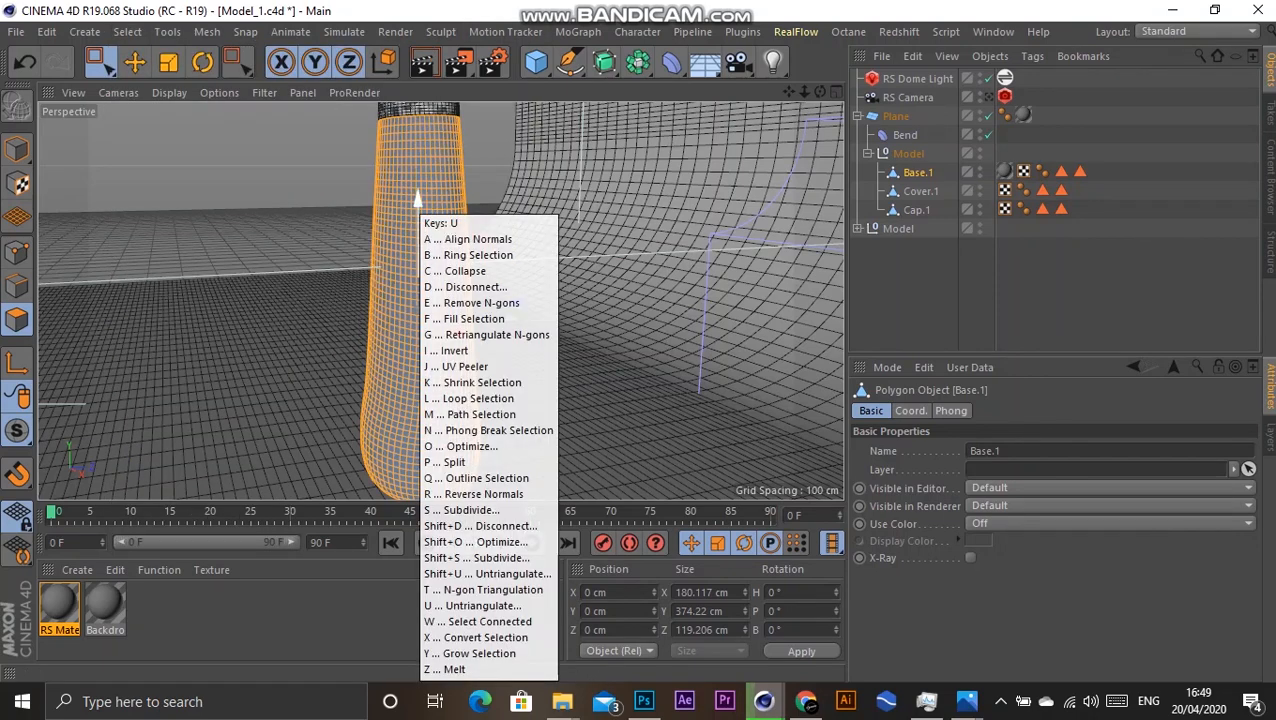
key(w)
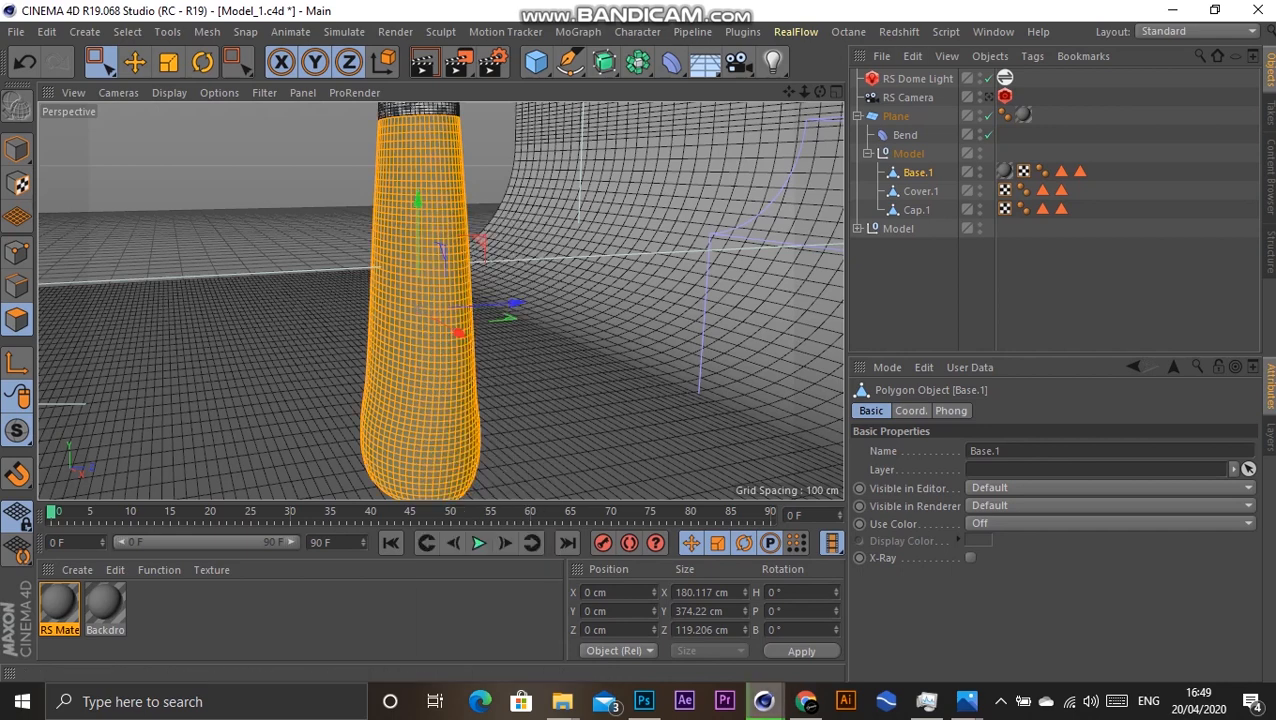
Step: Rectangle-select only the front half of the bottle base's polygons in the Top view
click(835, 91)
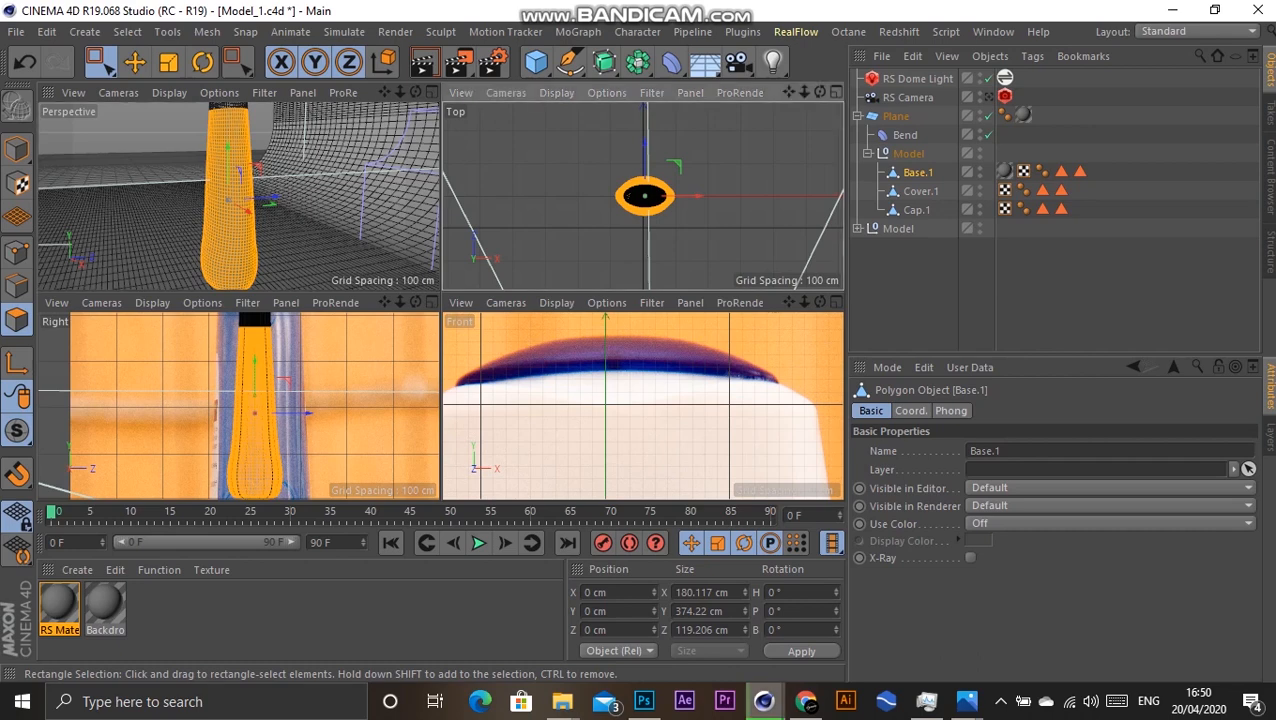
scroll(643, 210, up, 5)
scroll(574, 185, up, 2)
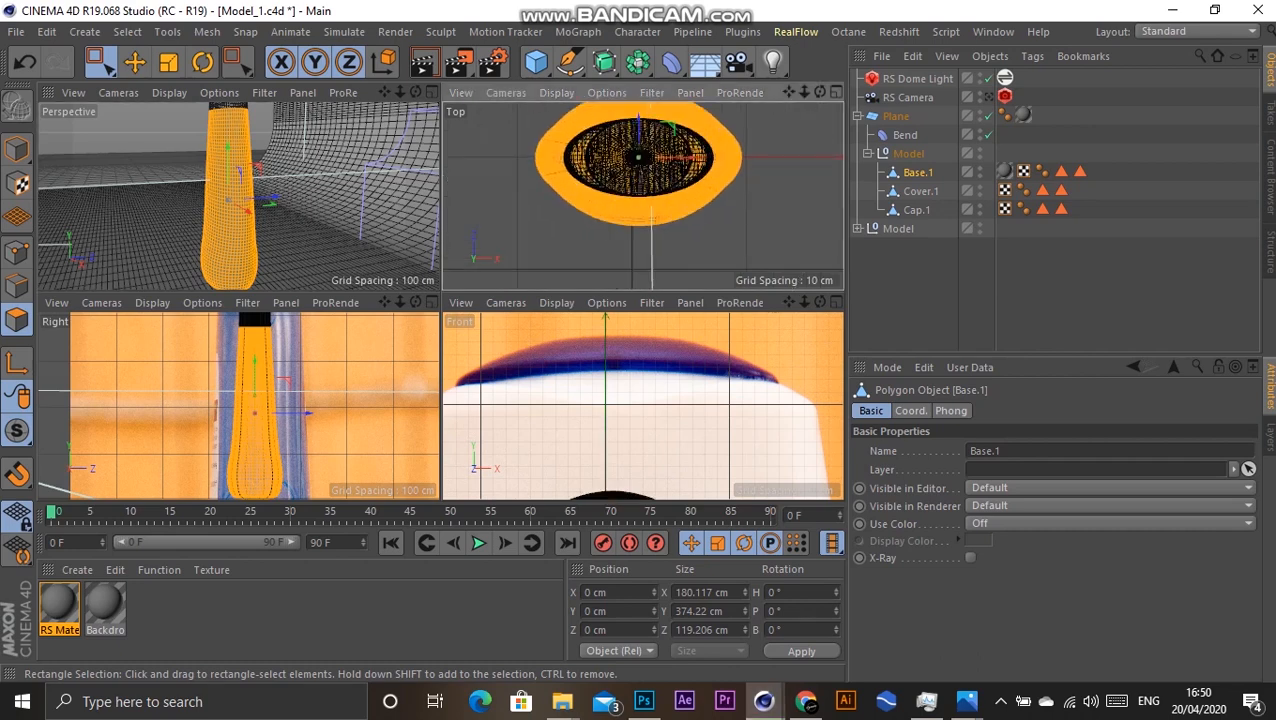
click(100, 62)
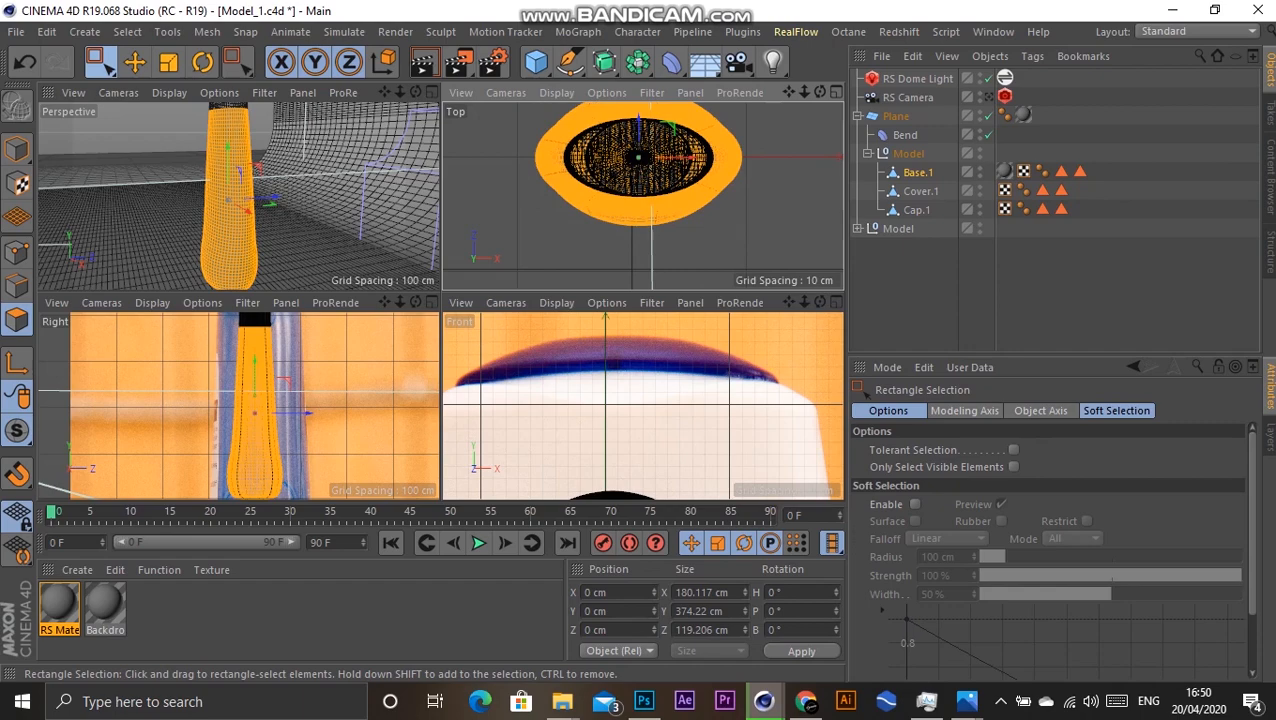
drag(516, 157, 791, 241)
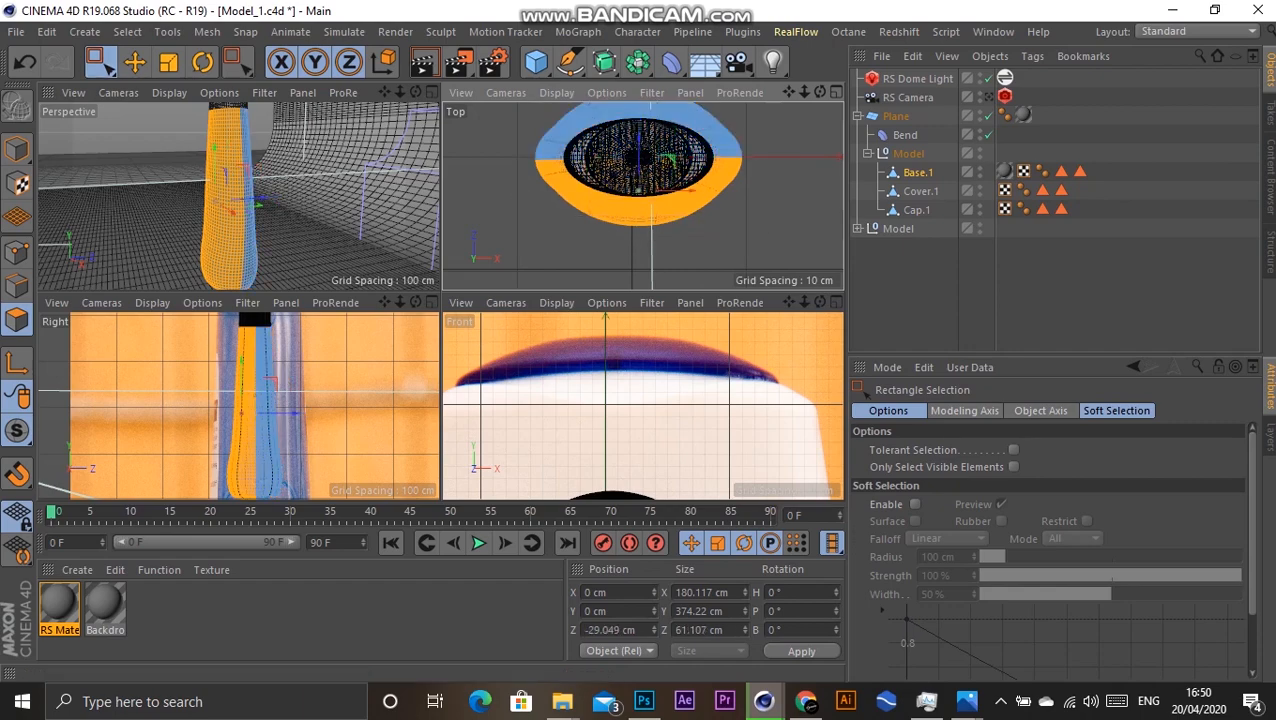
Step: Return to the full Perspective view and rename Base.1's C2 polygon selection tag as Front
click(432, 92)
click(1080, 172)
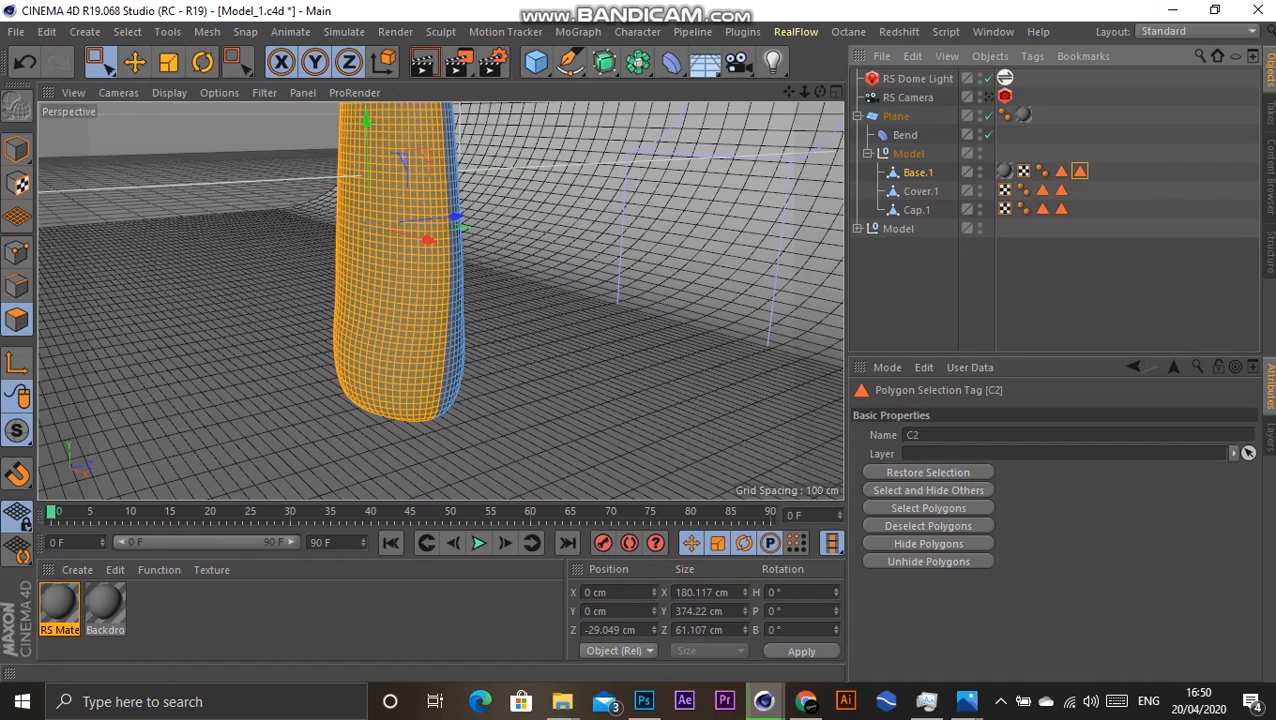
double_click(912, 435)
text(Fron)
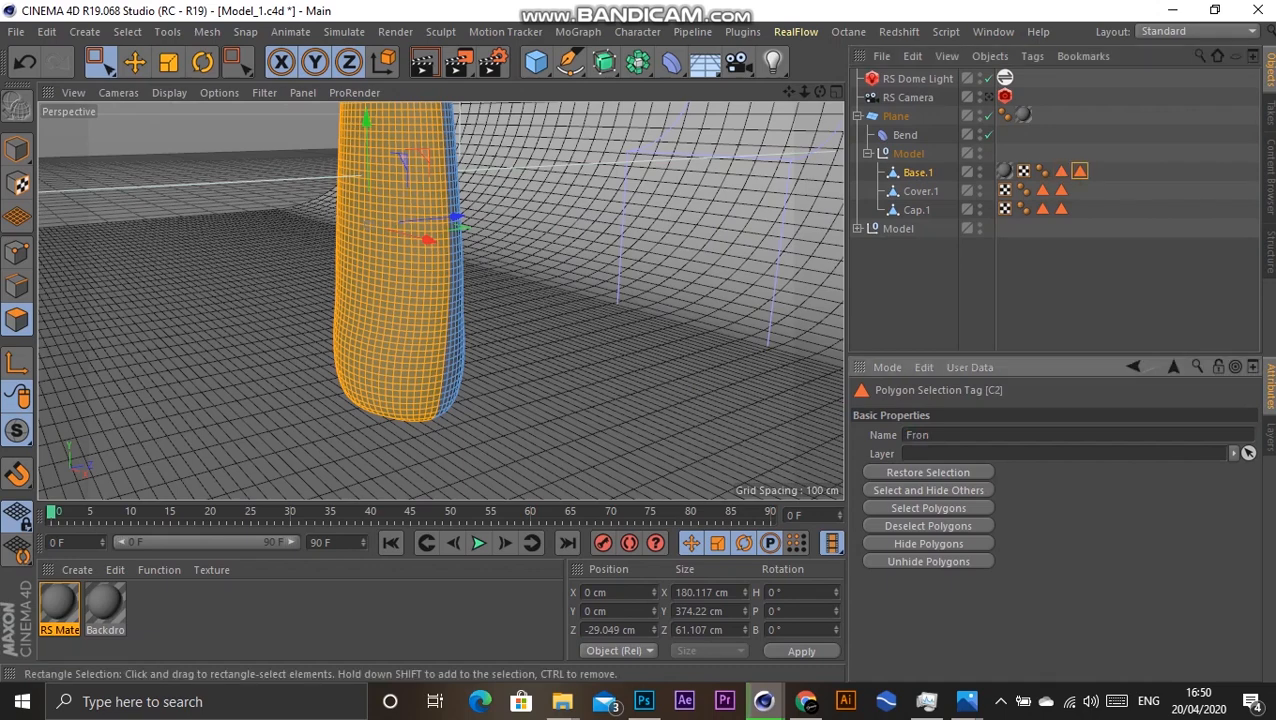
text(t)
Step: Rename Base.1's C1 polygon selection tag as Back, and reselect the Front tag
click(1061, 172)
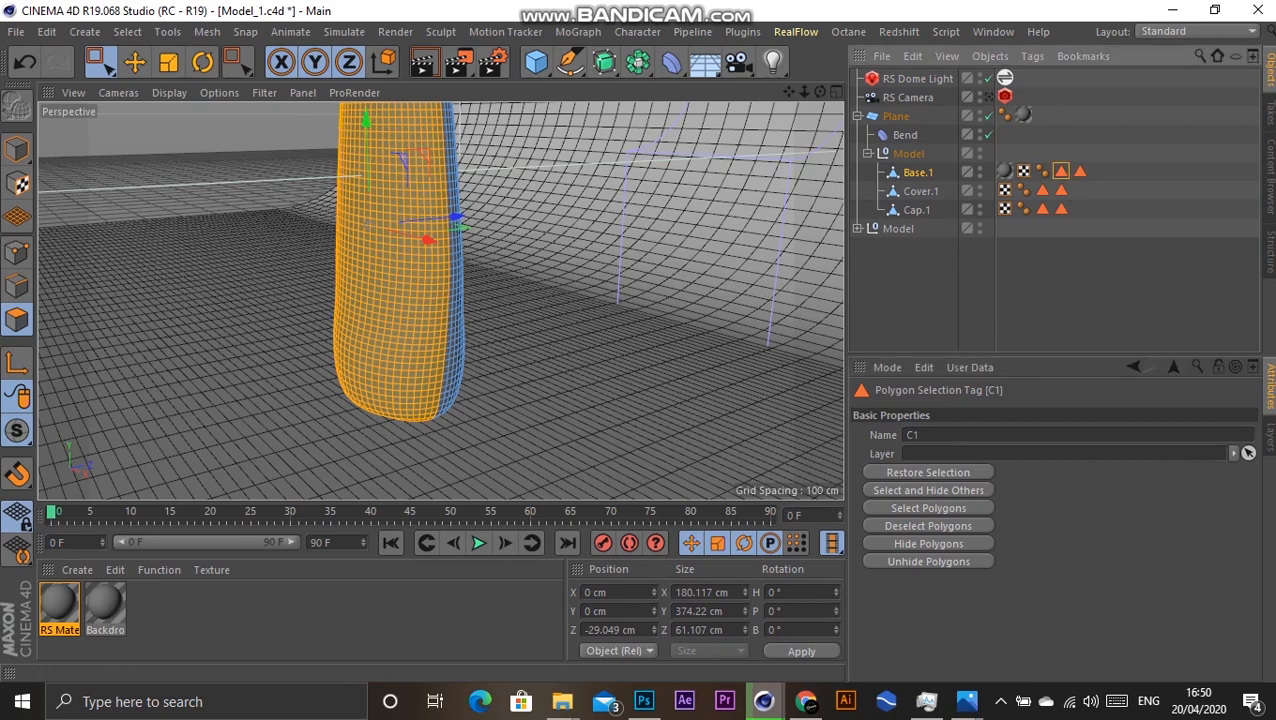
double_click(912, 435)
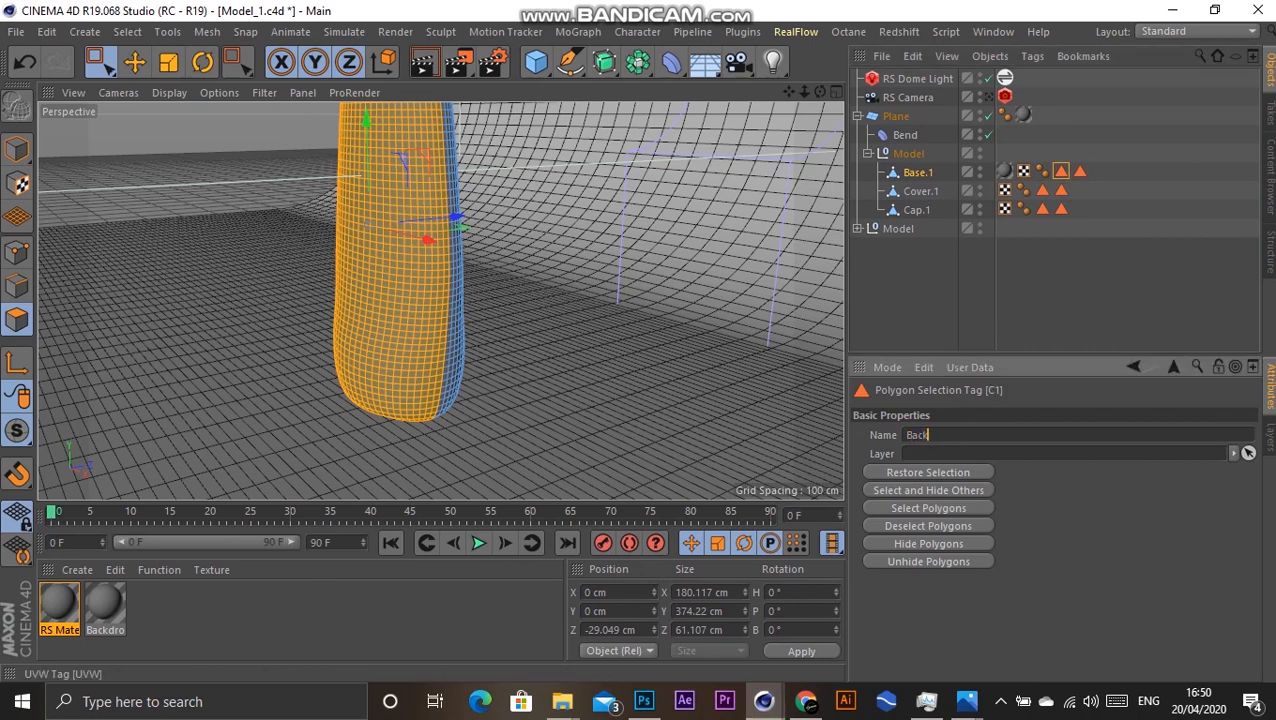
click(1080, 172)
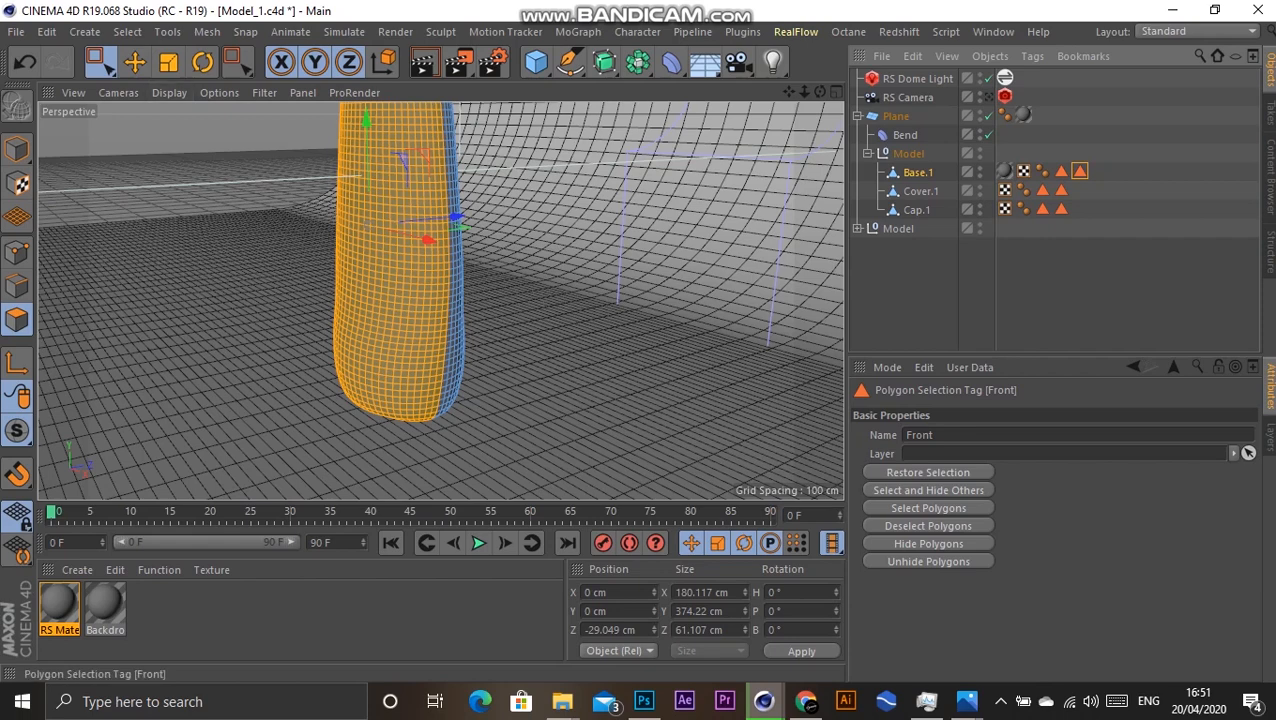
Step: Store the selected polygons in Base.1's Front selection tag and invert the polygon selection
click(127, 31)
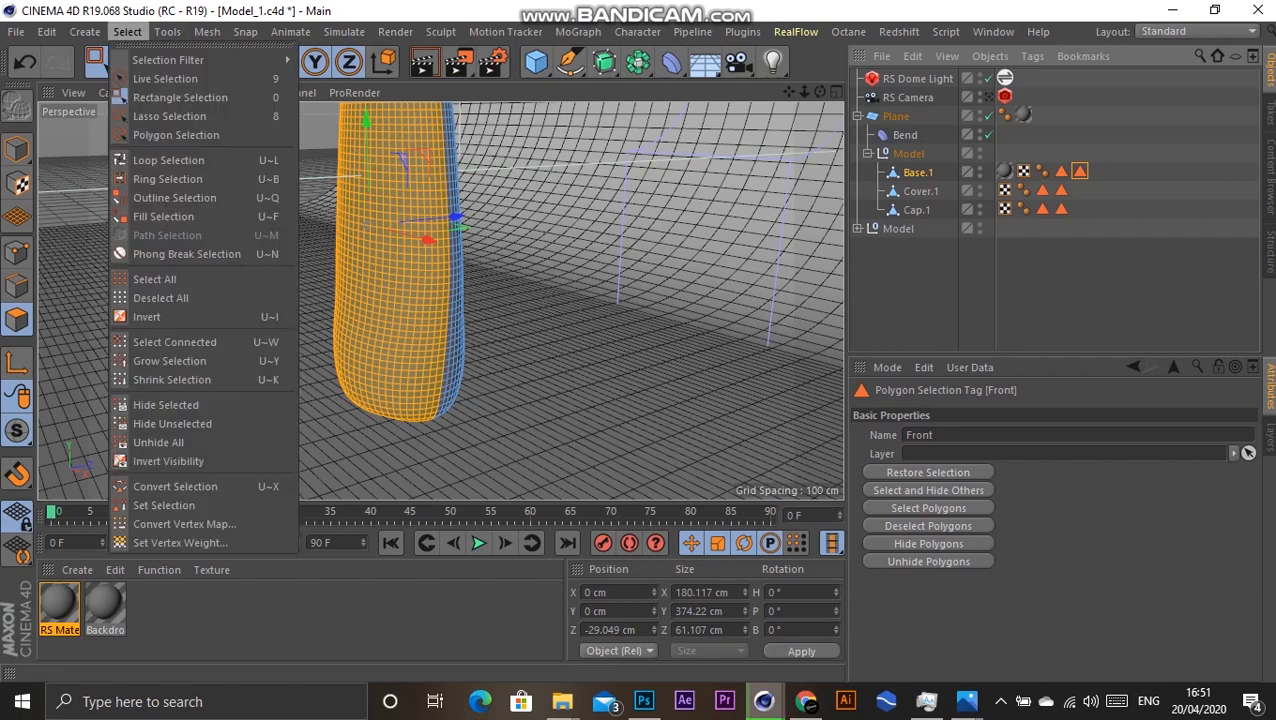
click(164, 505)
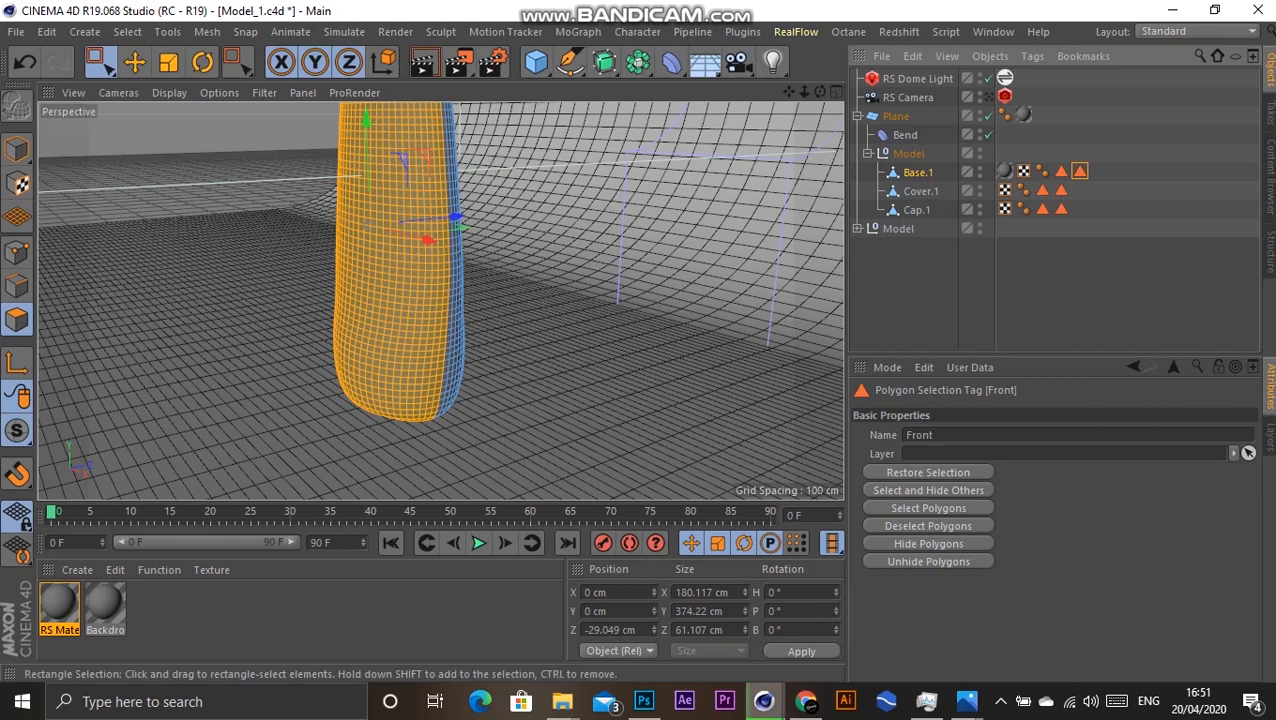
key(u)
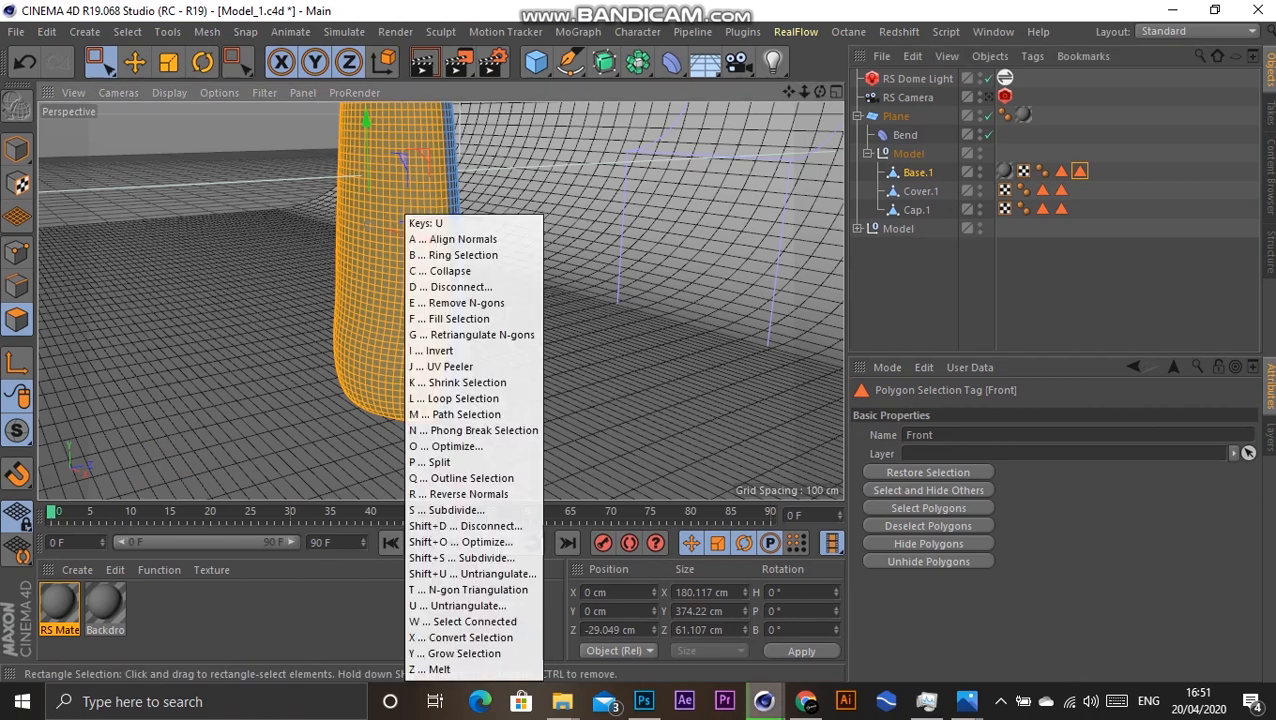
key(i)
Step: Store the inverted polygon selection in Base.1's Back selection tag and deselect all objects
drag(788, 91, 880, 206)
alt+drag(518, 262, 295, 243)
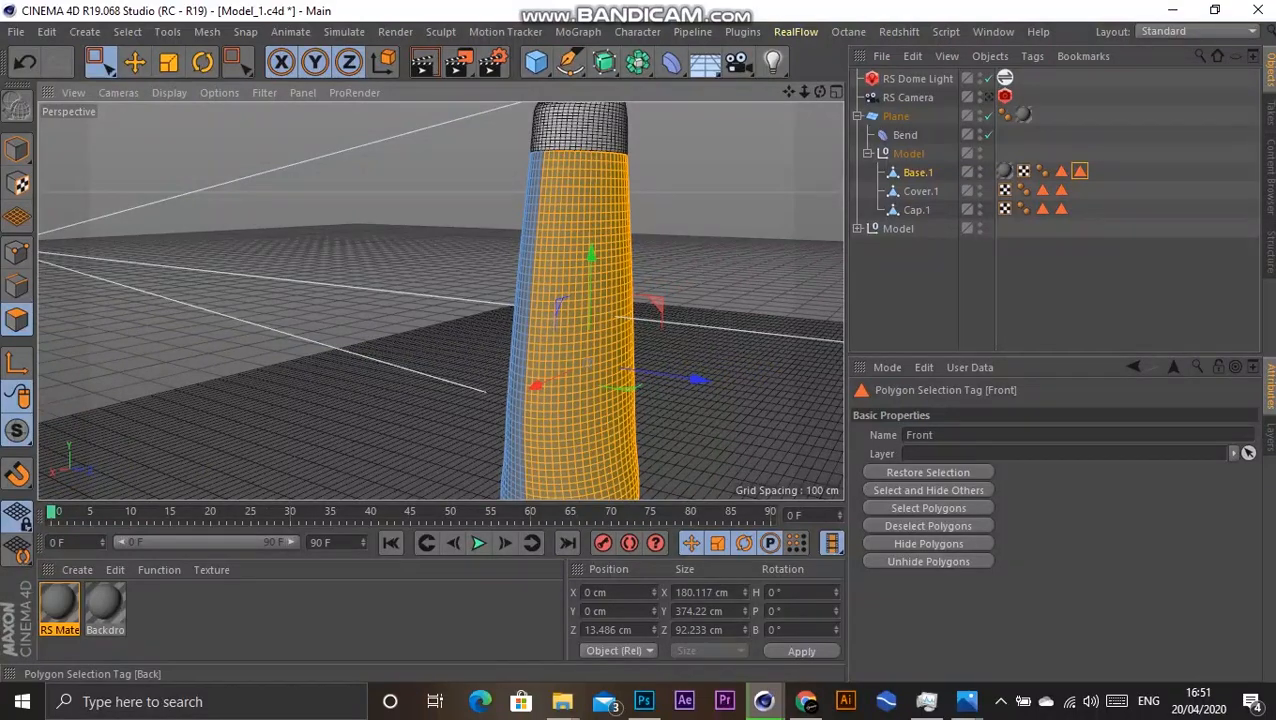
click(1061, 171)
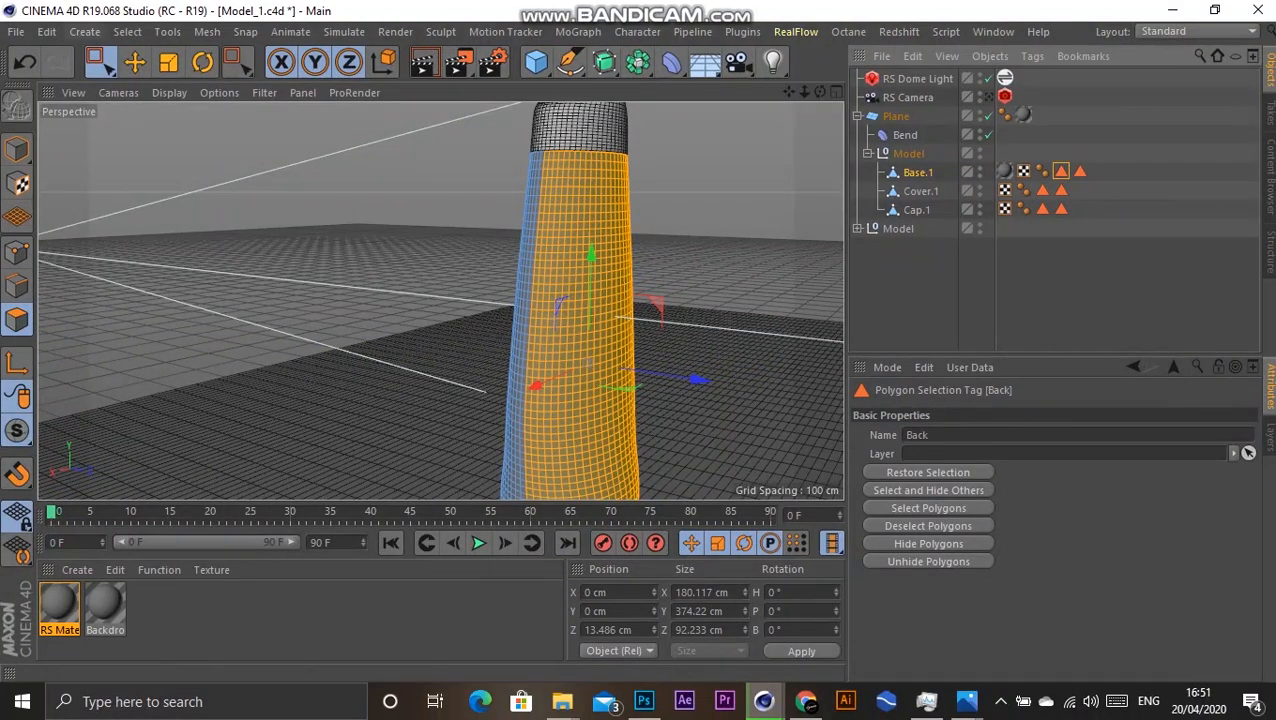
click(127, 31)
click(165, 505)
click(925, 290)
Step: Examine the bottle and curved backdrop from several angles and distances in the Perspective view
scroll(635, 283, down, 5)
mouse_move(565, 343)
alt+mouse_down()
mouse_move(680, 370)
mouse_move(585, 320)
mouse_move(595, 310)
mouse_move(441, 299)
mouse_move(520, 335)
alt+mouse_up()
alt+middle_drag(560, 325, 299, 302)
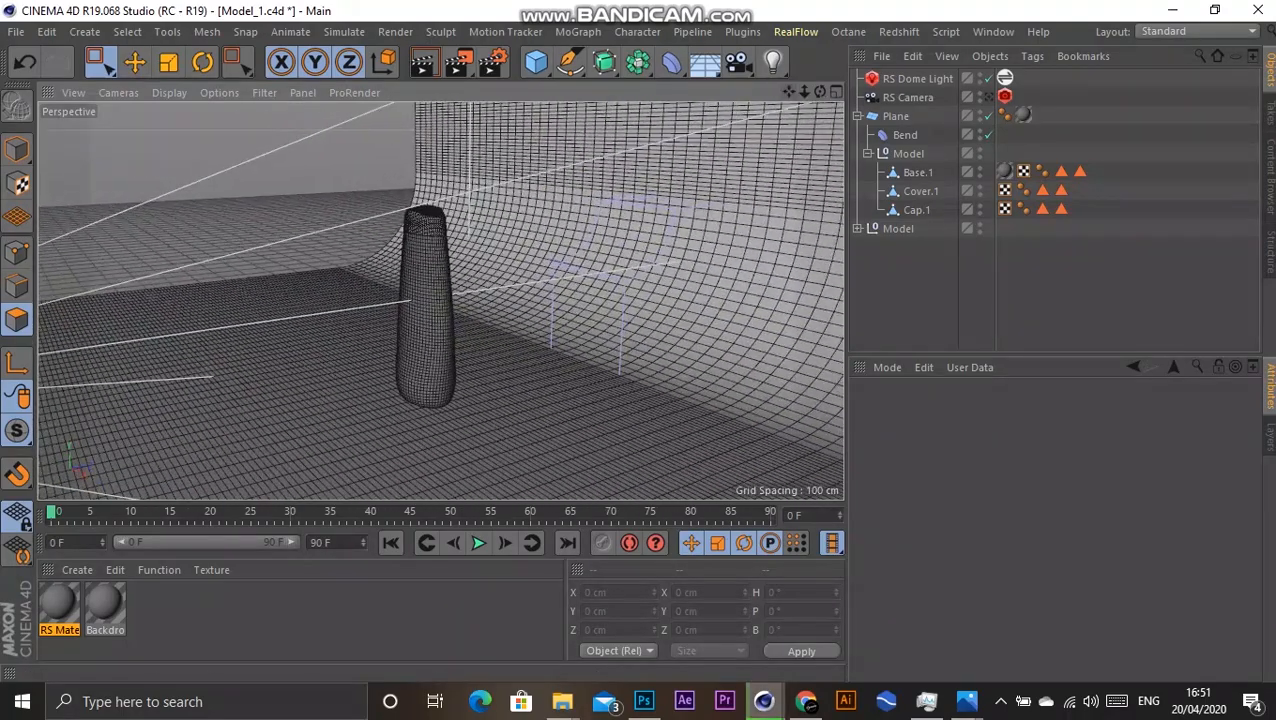
alt+drag(300, 302, 438, 310)
scroll(399, 304, up, 5)
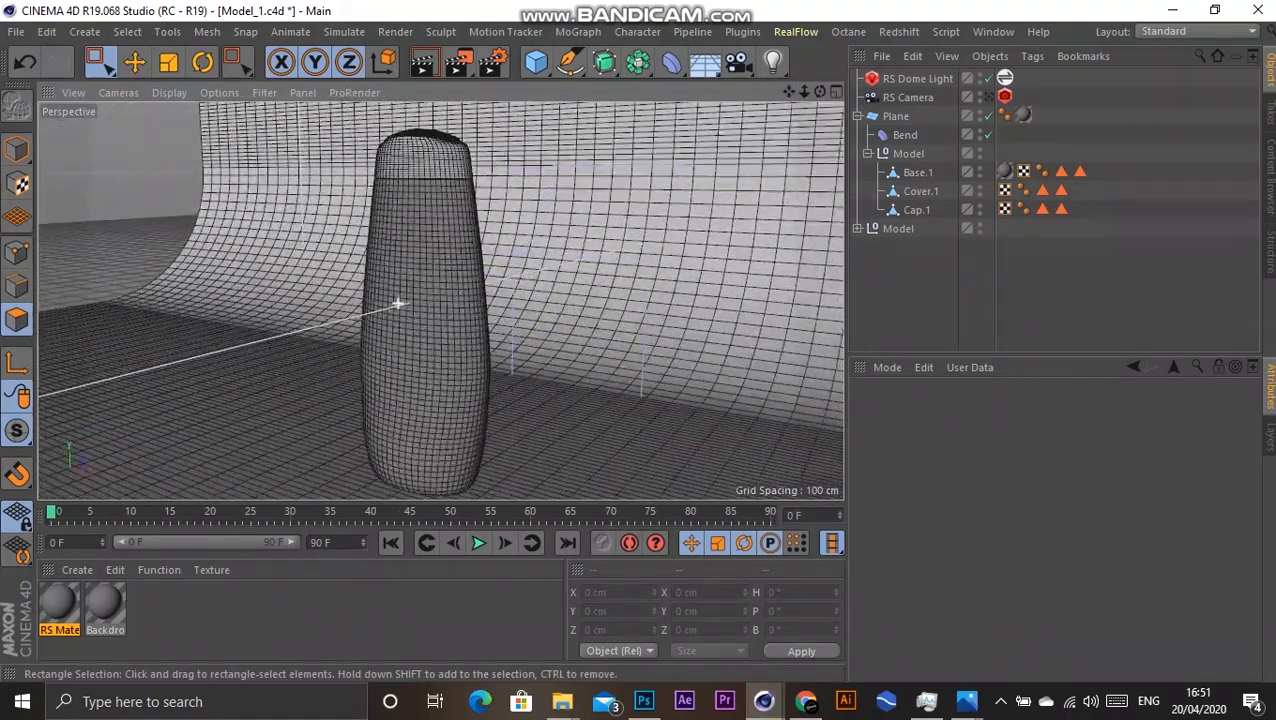
scroll(441, 300, up, 4)
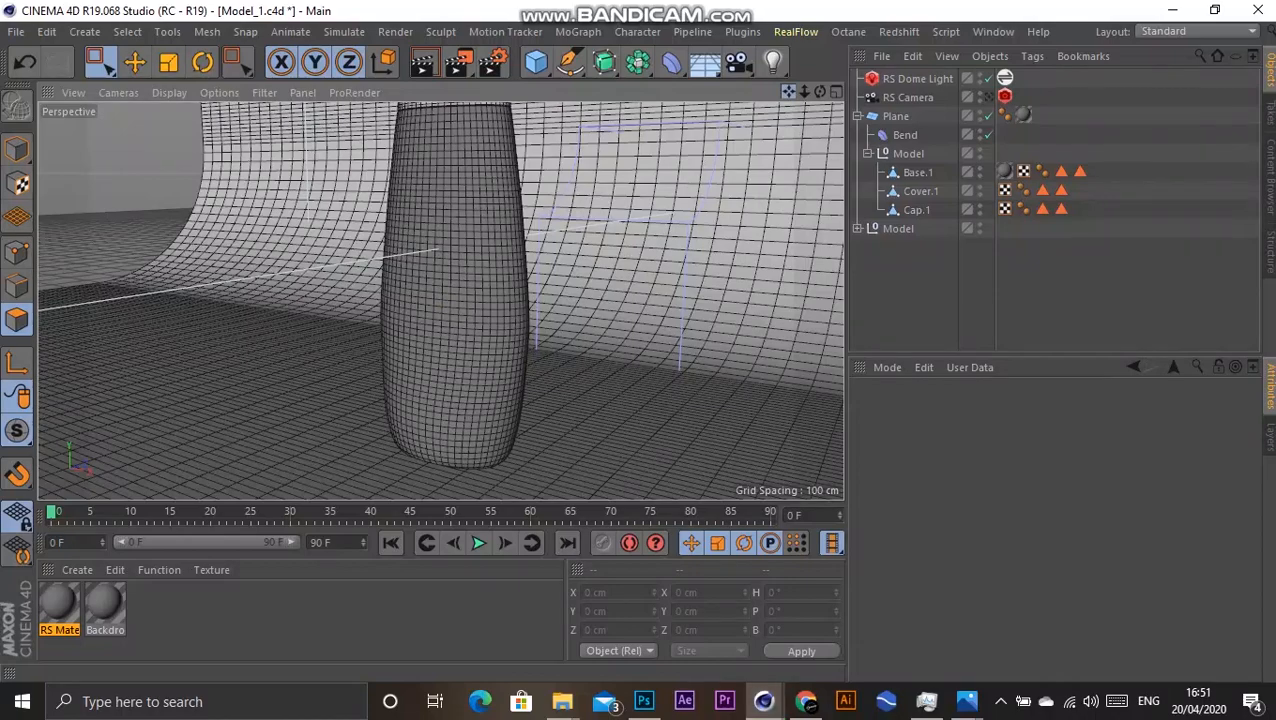
scroll(441, 301, down, 2)
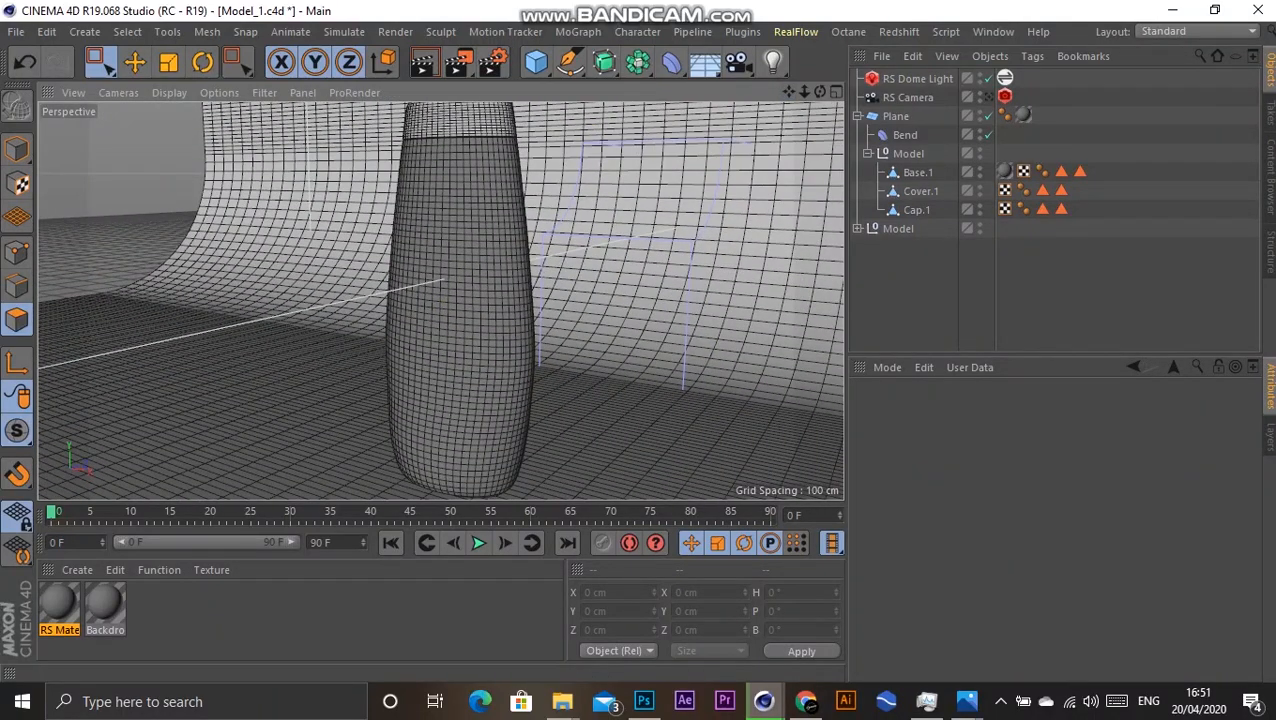
alt+drag(505, 277, 505, 277)
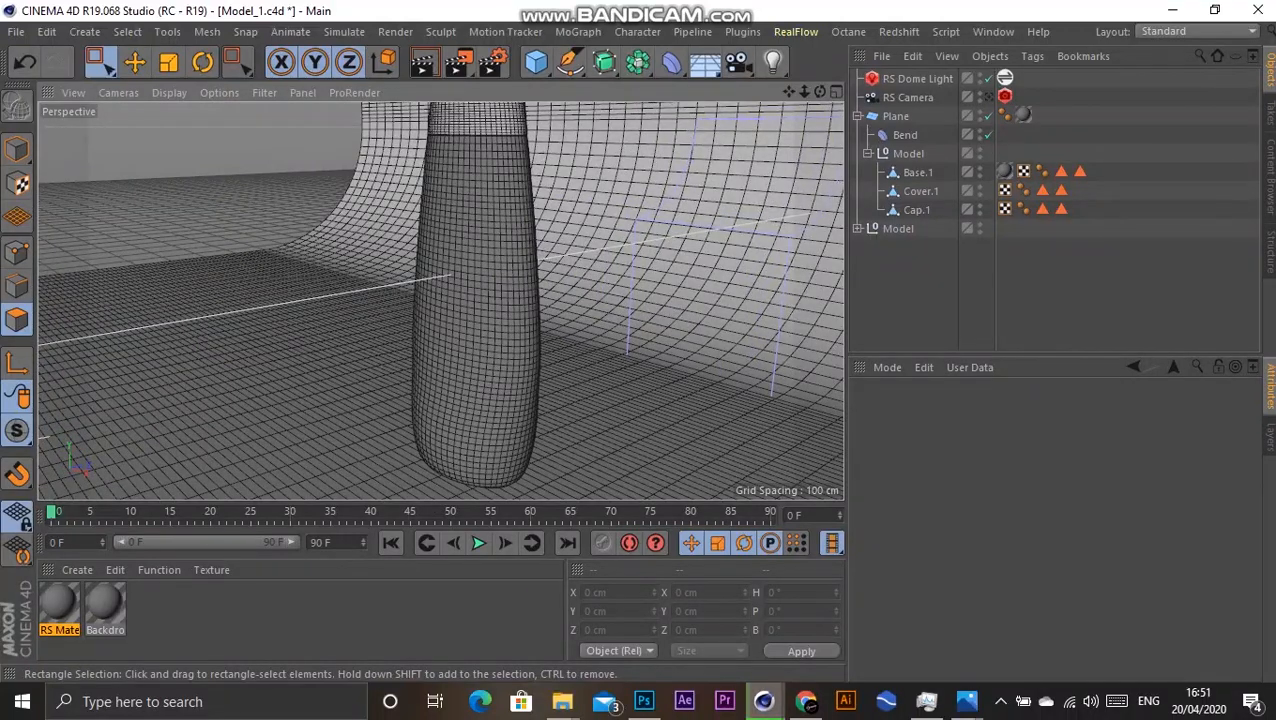
Step: Open the shader graph of the RS Material assigned to Base.1
click(1005, 171)
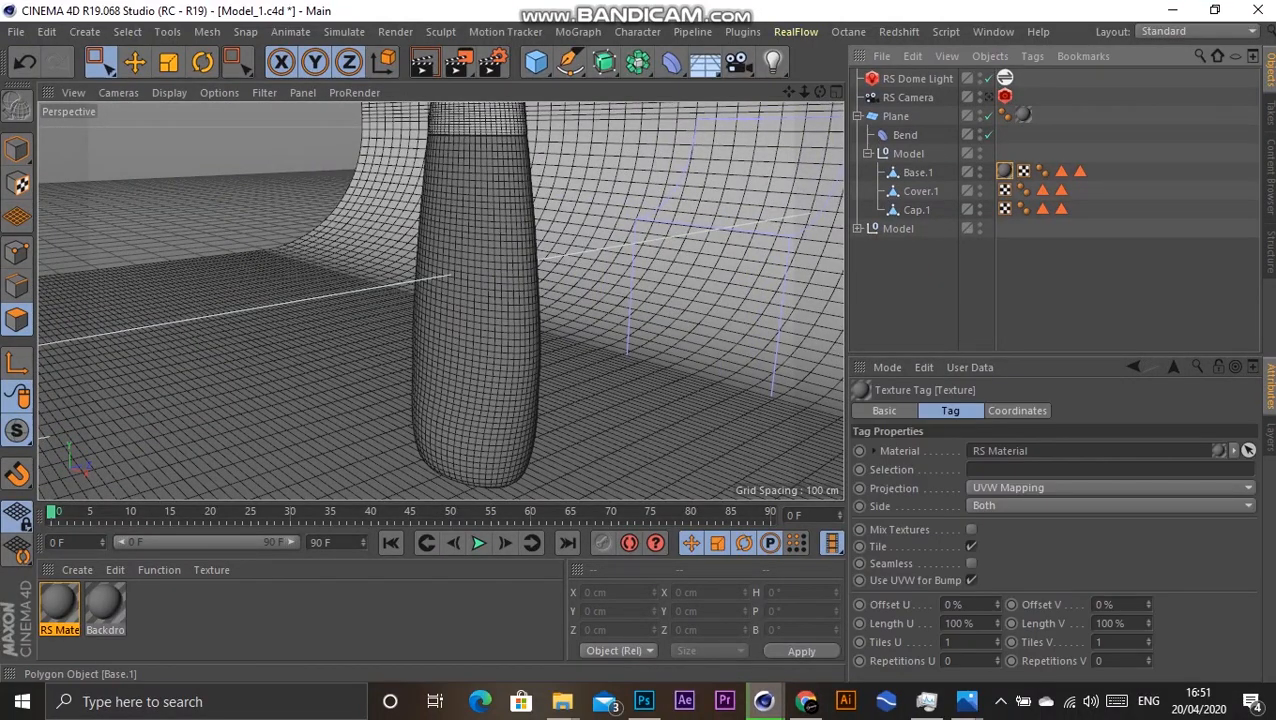
double_click(1005, 171)
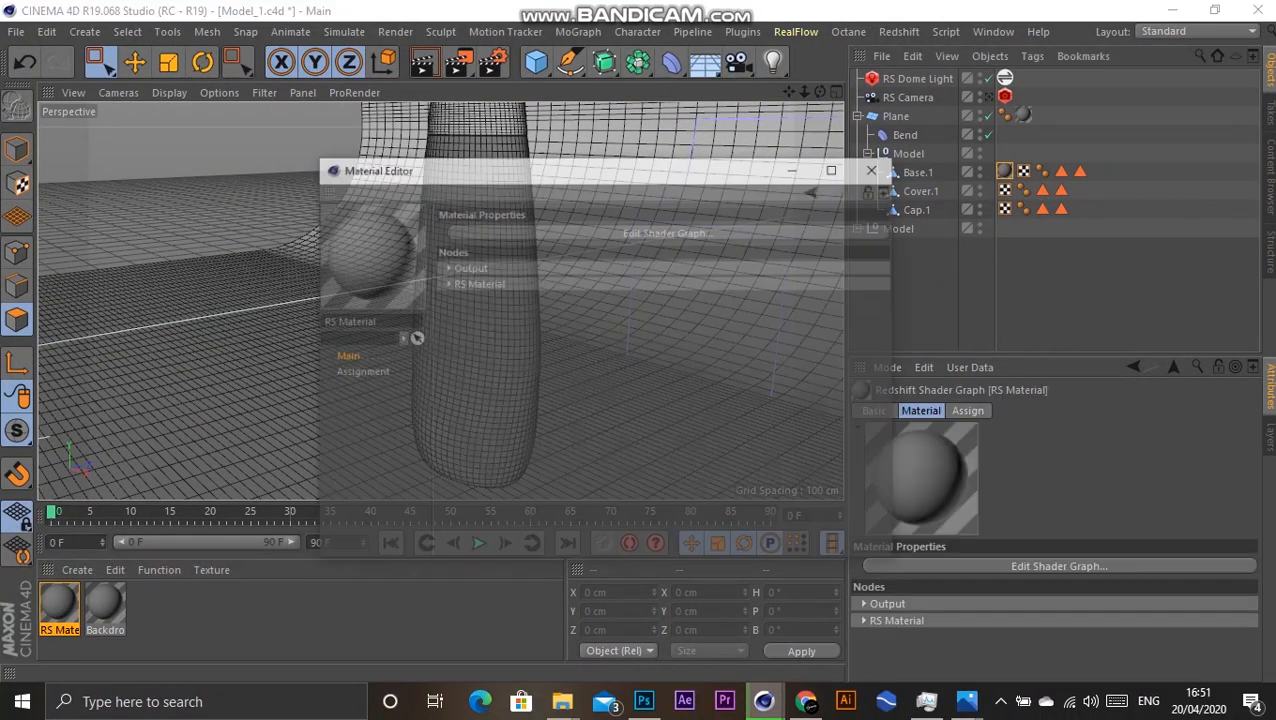
click(873, 126)
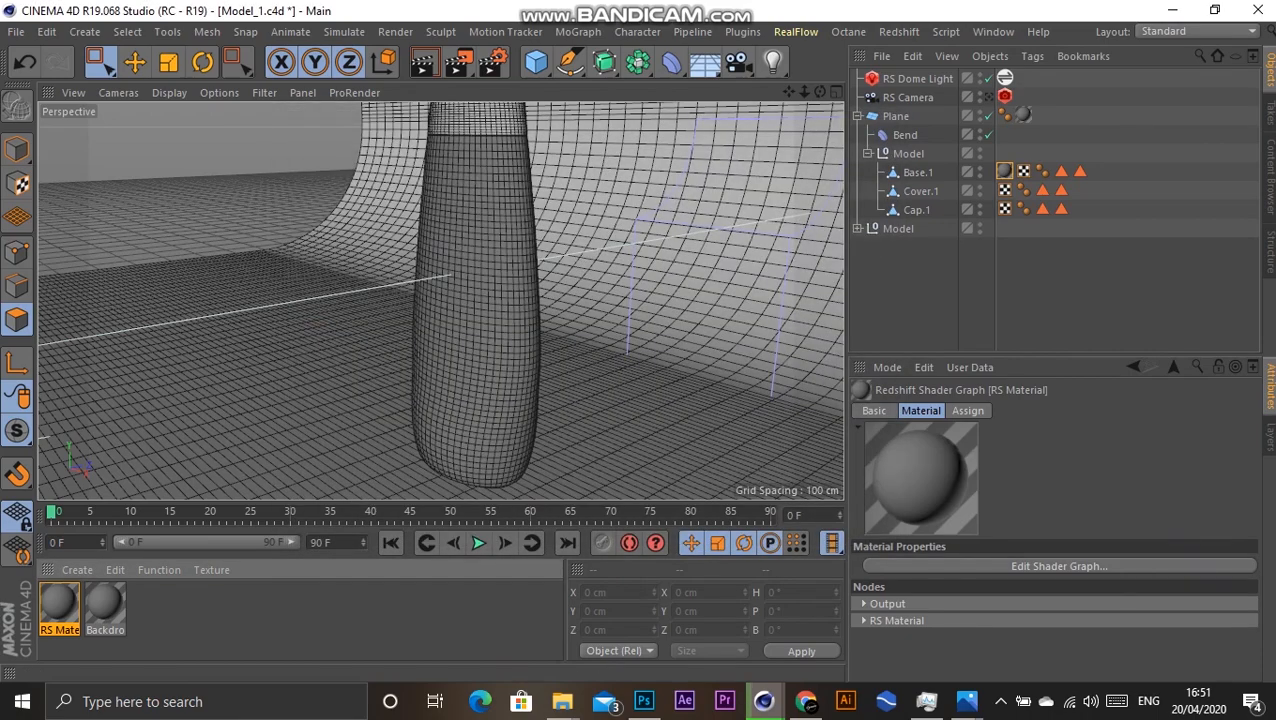
double_click(59, 603)
drag(700, 126, 506, 138)
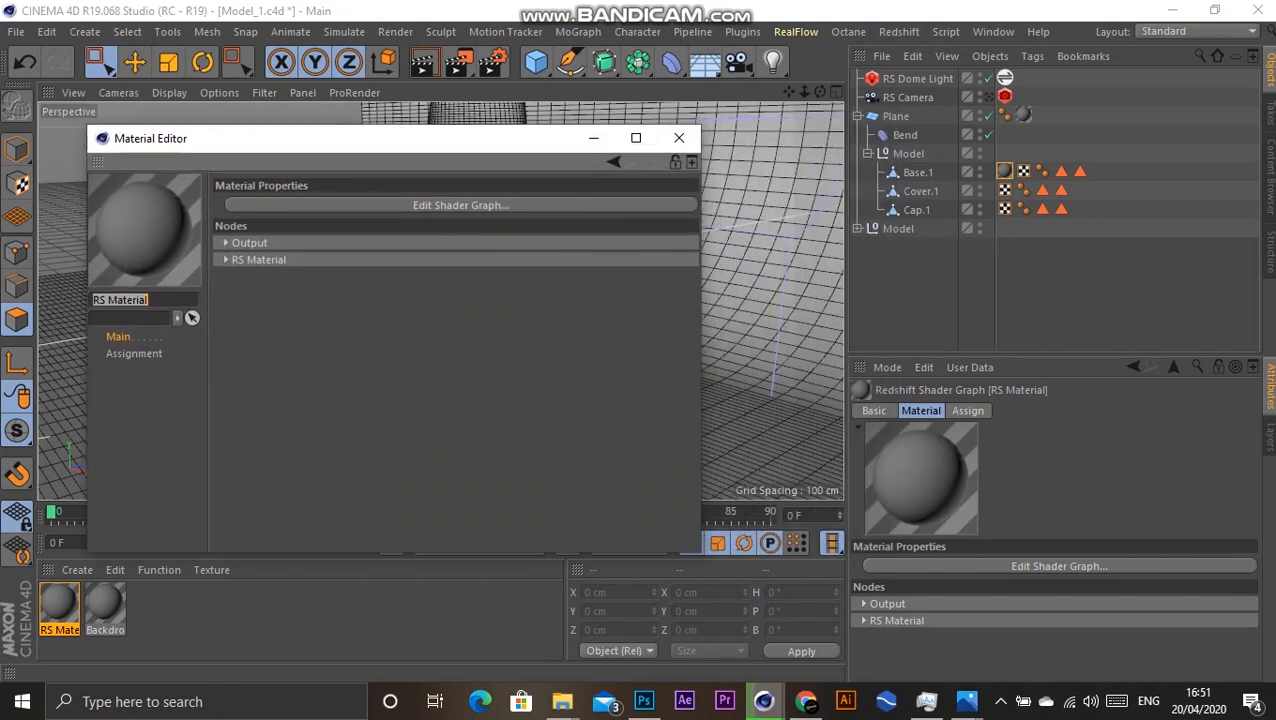
click(467, 205)
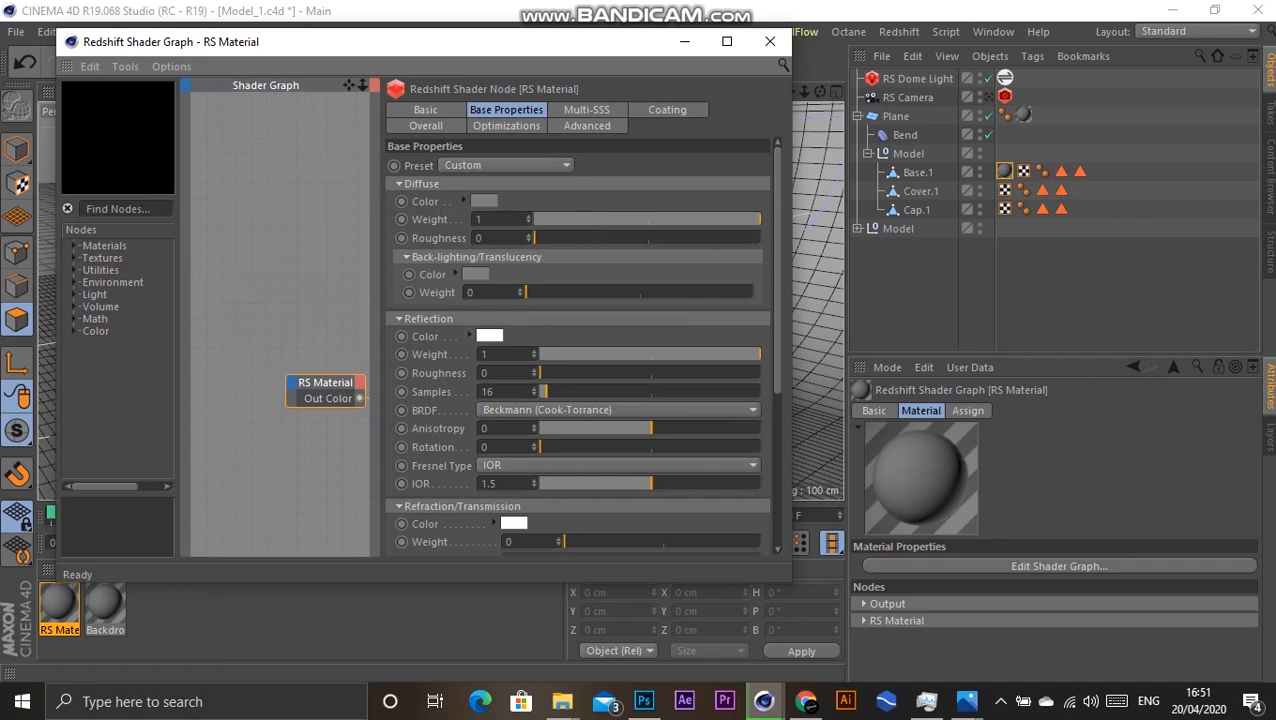
Step: Set the RS Material's refraction/transmission weight to 0.6
scroll(577, 345, down, 5)
scroll(577, 345, down, 2)
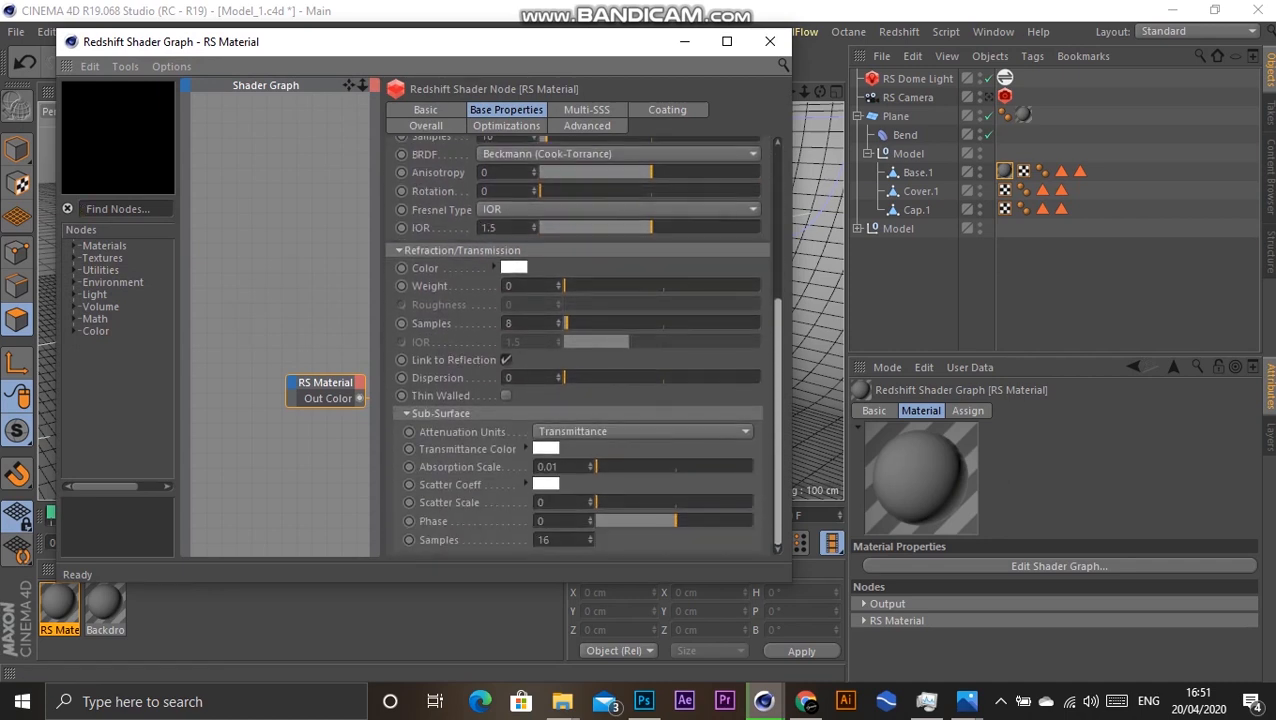
mouse_move(692, 285)
mouse_down()
mouse_move(664, 285)
mouse_move(684, 285)
mouse_up()
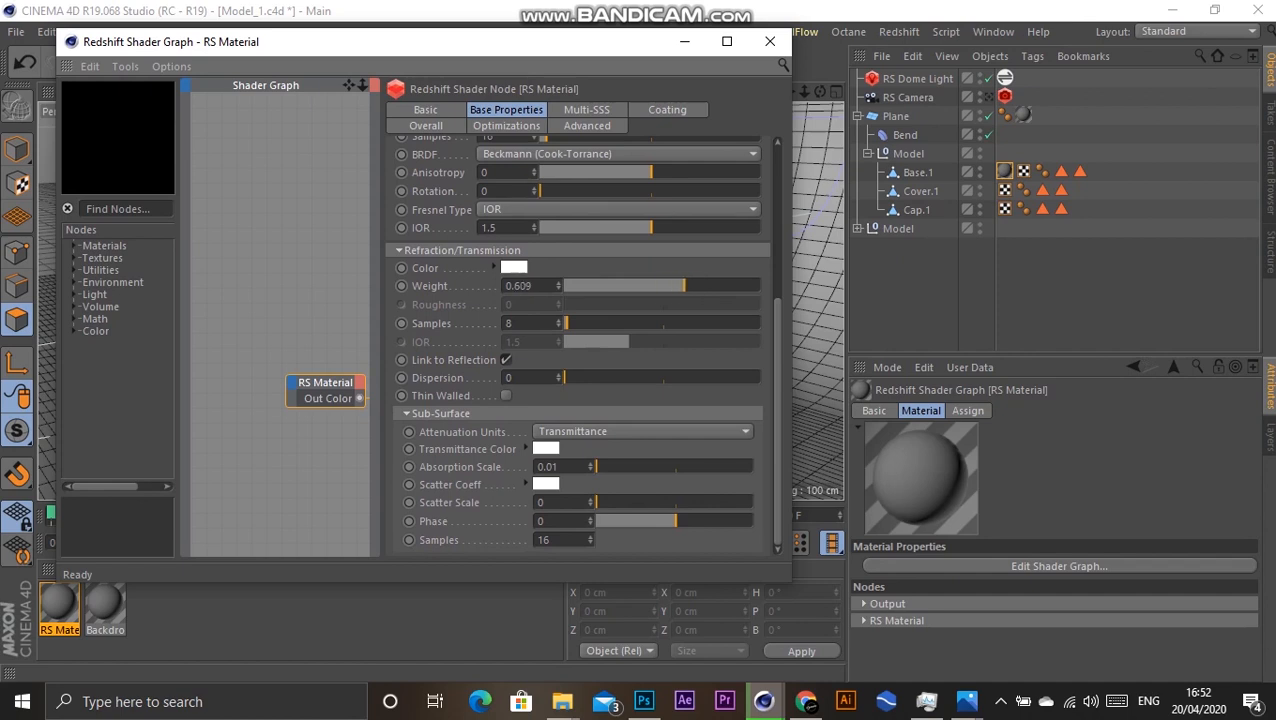
drag(532, 286, 504, 286)
text(0.6)
key(Return)
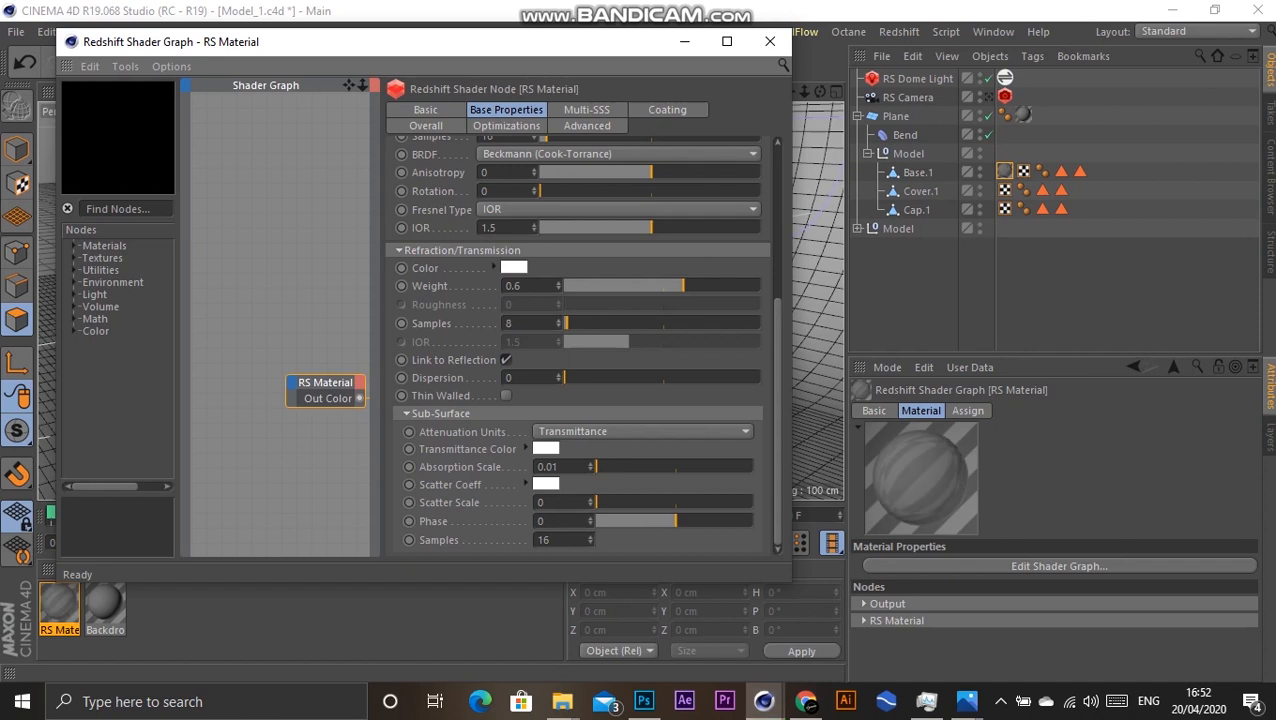
Step: Set the refraction/transmission color to a bright blue and its samples to 128
click(509, 266)
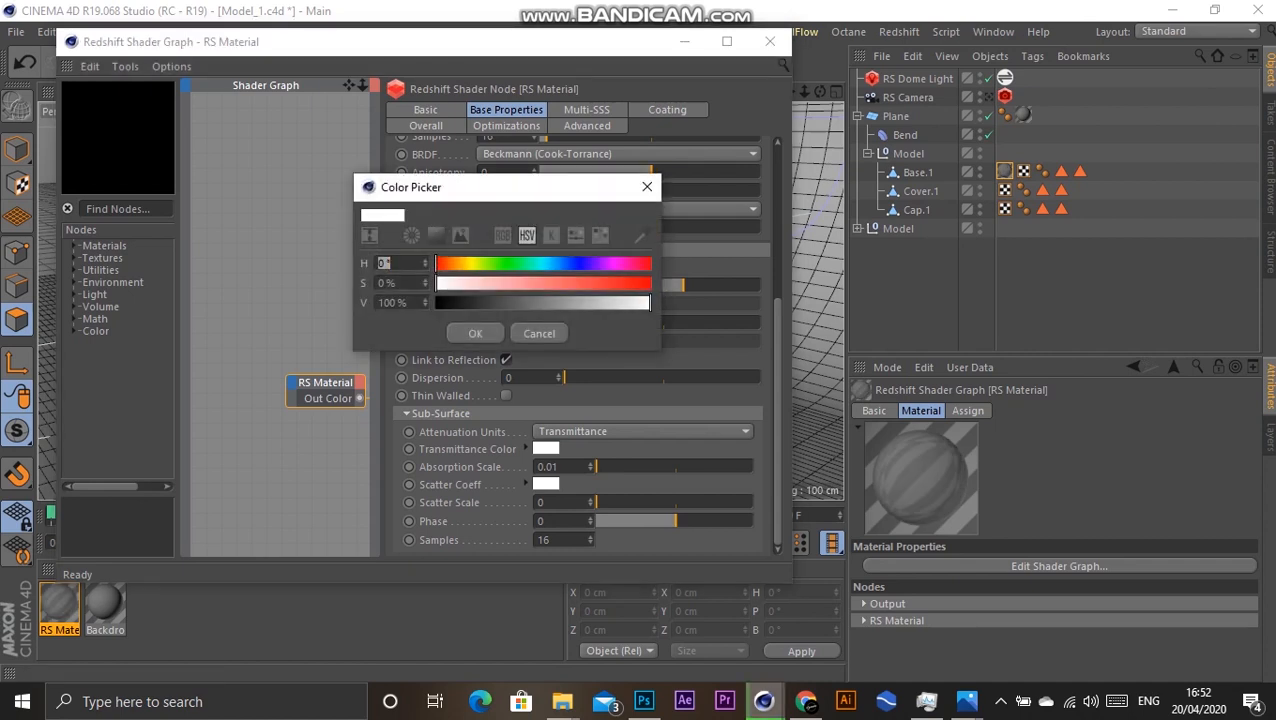
drag(551, 264, 625, 284)
click(475, 333)
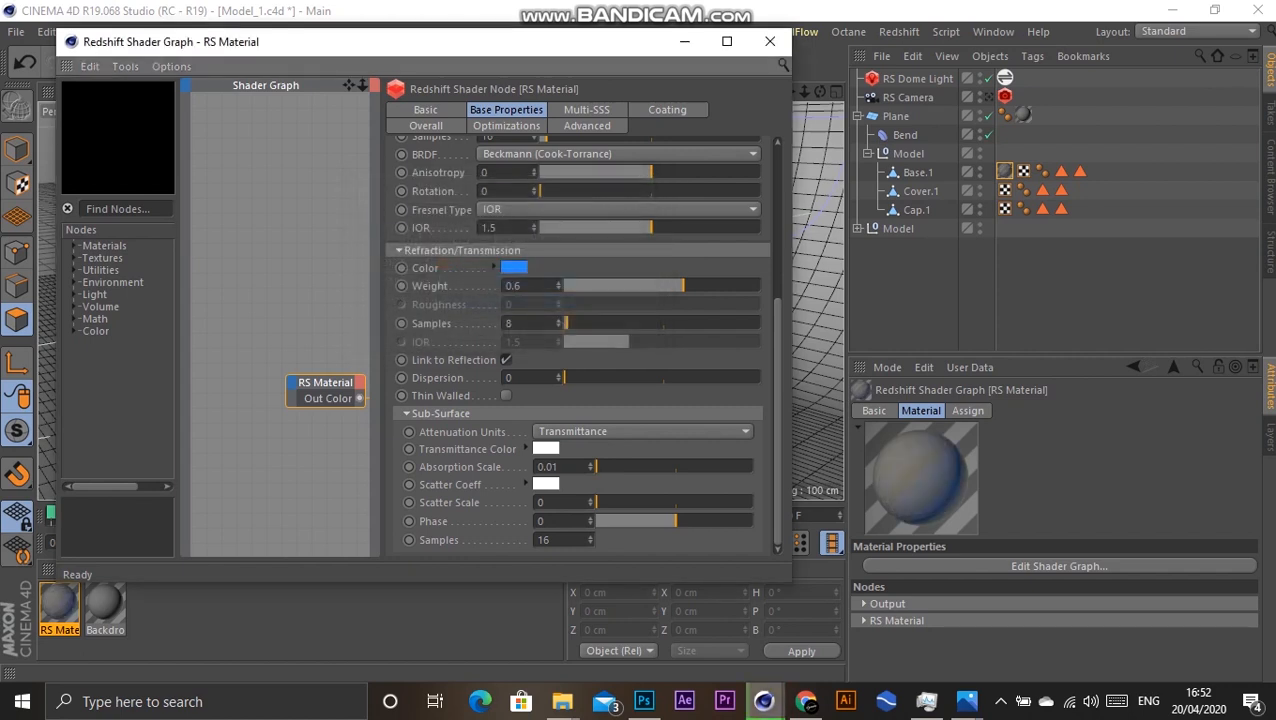
double_click(509, 323)
text(128)
key(Return)
Step: Set the RS Material's reflection roughness to 0.5 and its diffuse weight to 0
scroll(580, 340, up, 5)
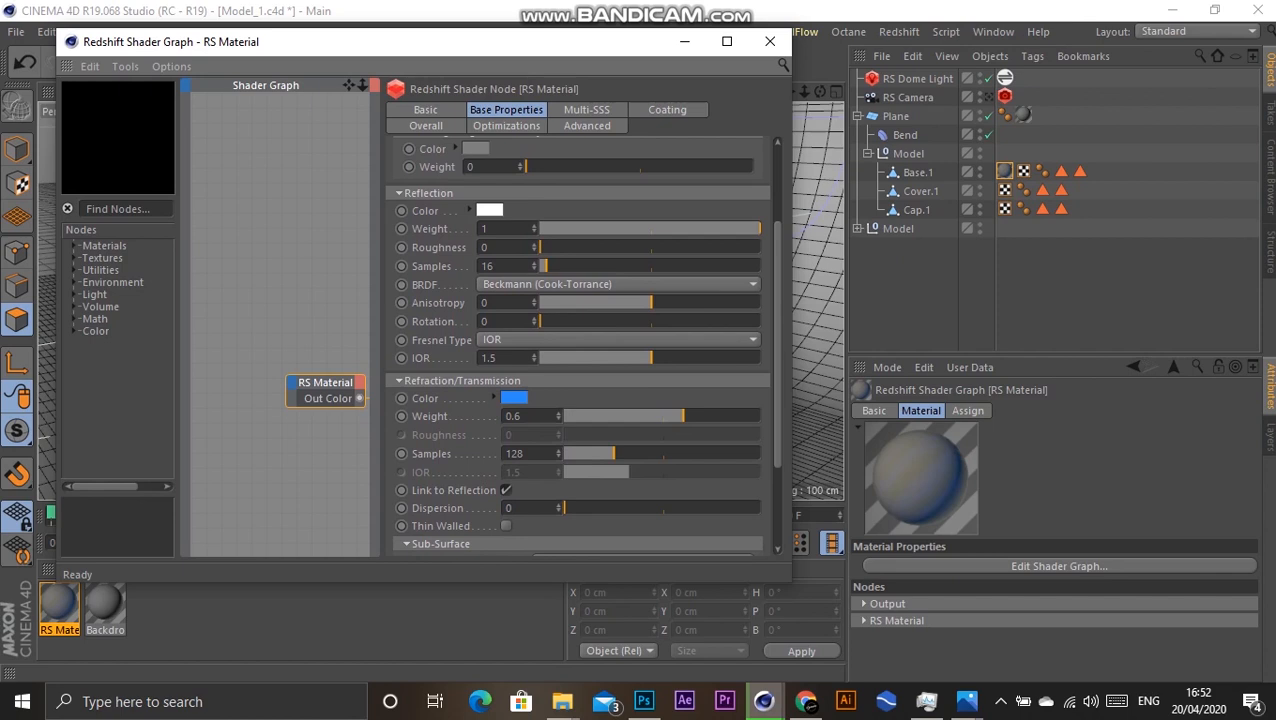
text(.5)
click(400, 193)
click(399, 233)
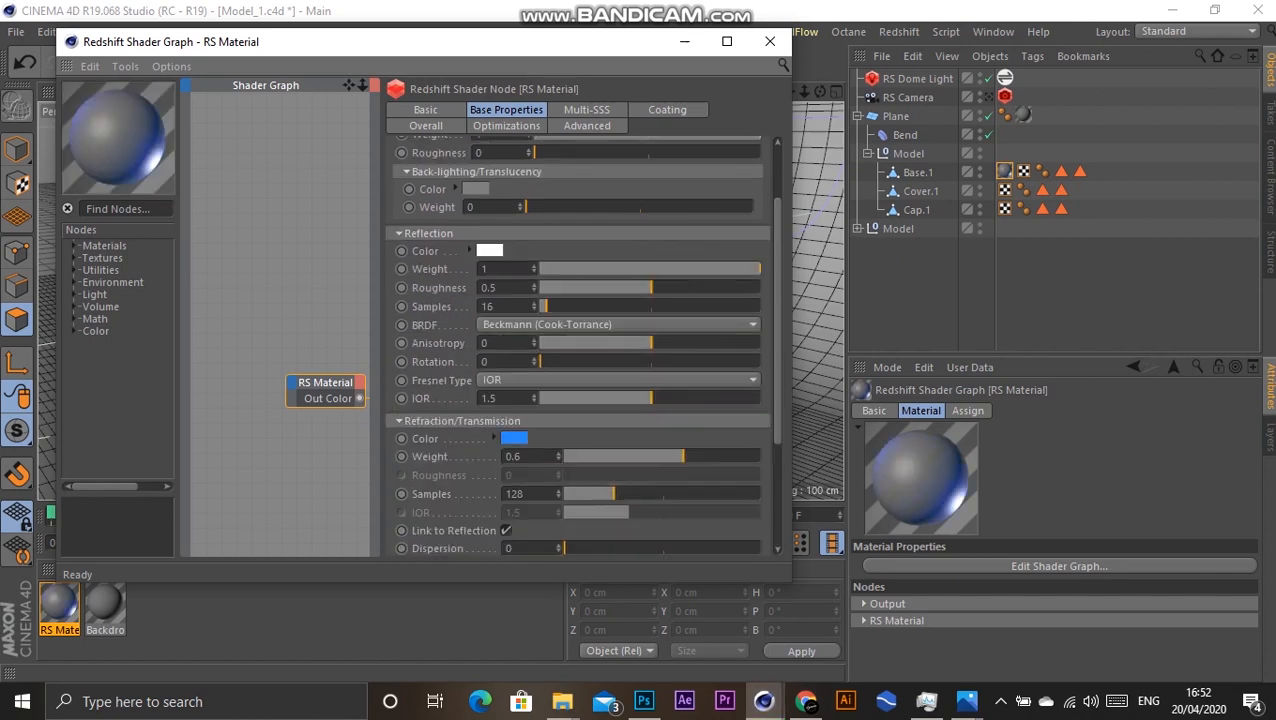
scroll(580, 340, up, 3)
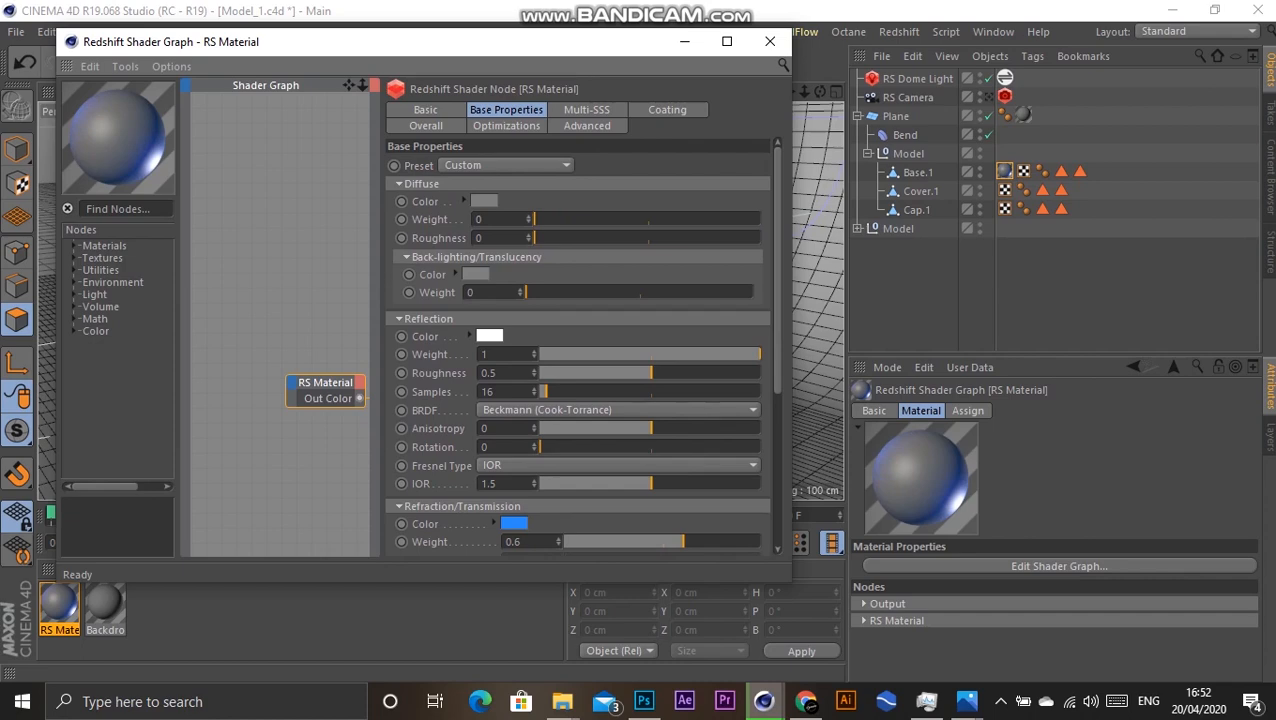
Step: Show the Redshift IPR render window and place the shader graph window so the rendered bottle stays visible
mouse_move(764, 701)
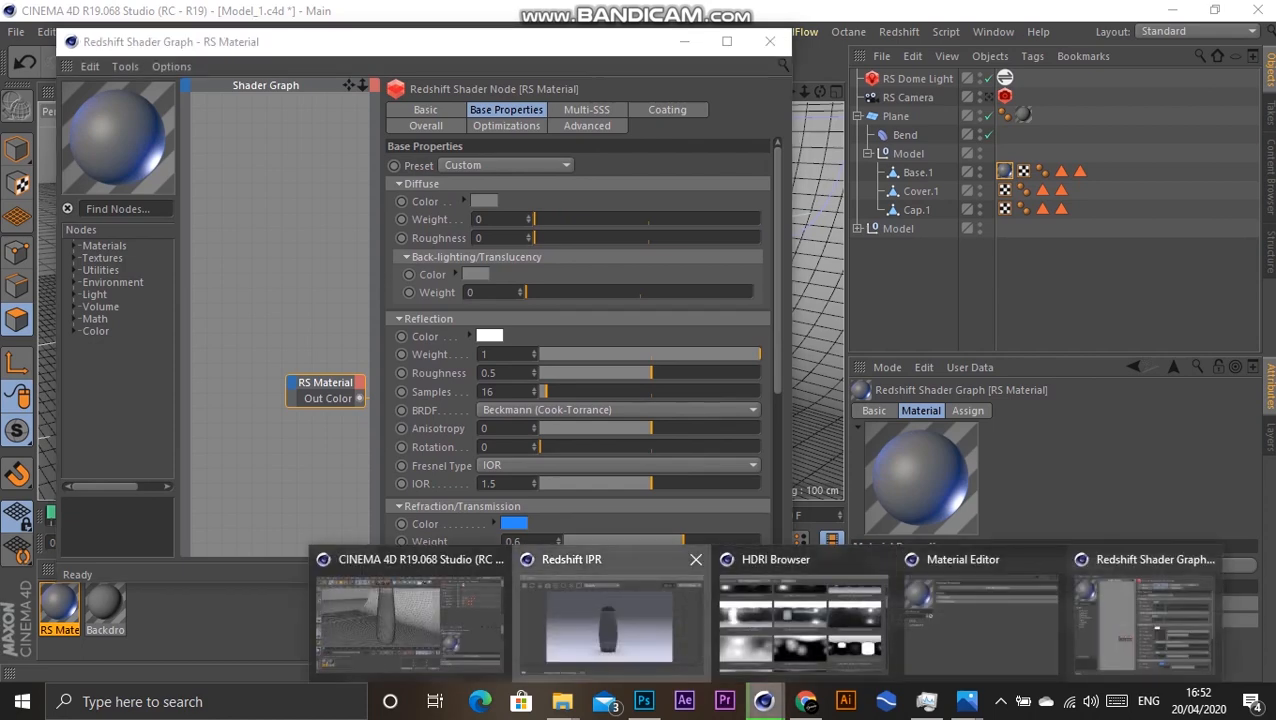
click(605, 615)
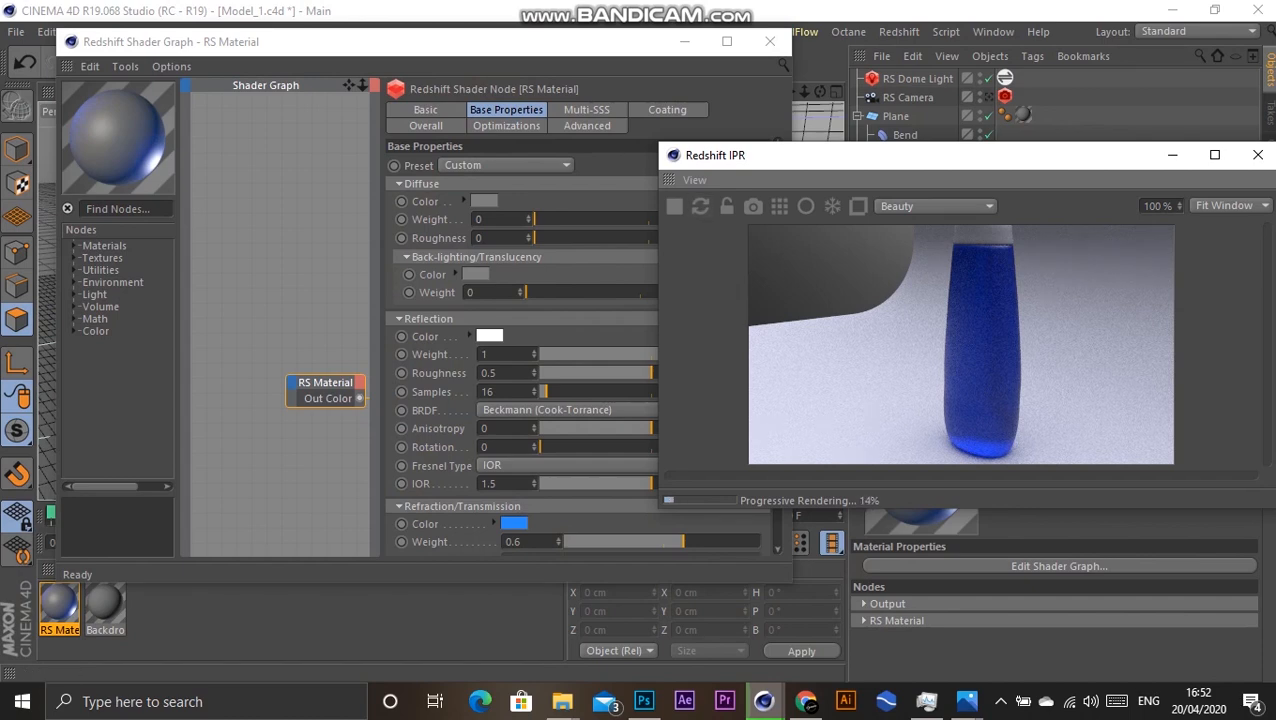
drag(450, 42, 421, 42)
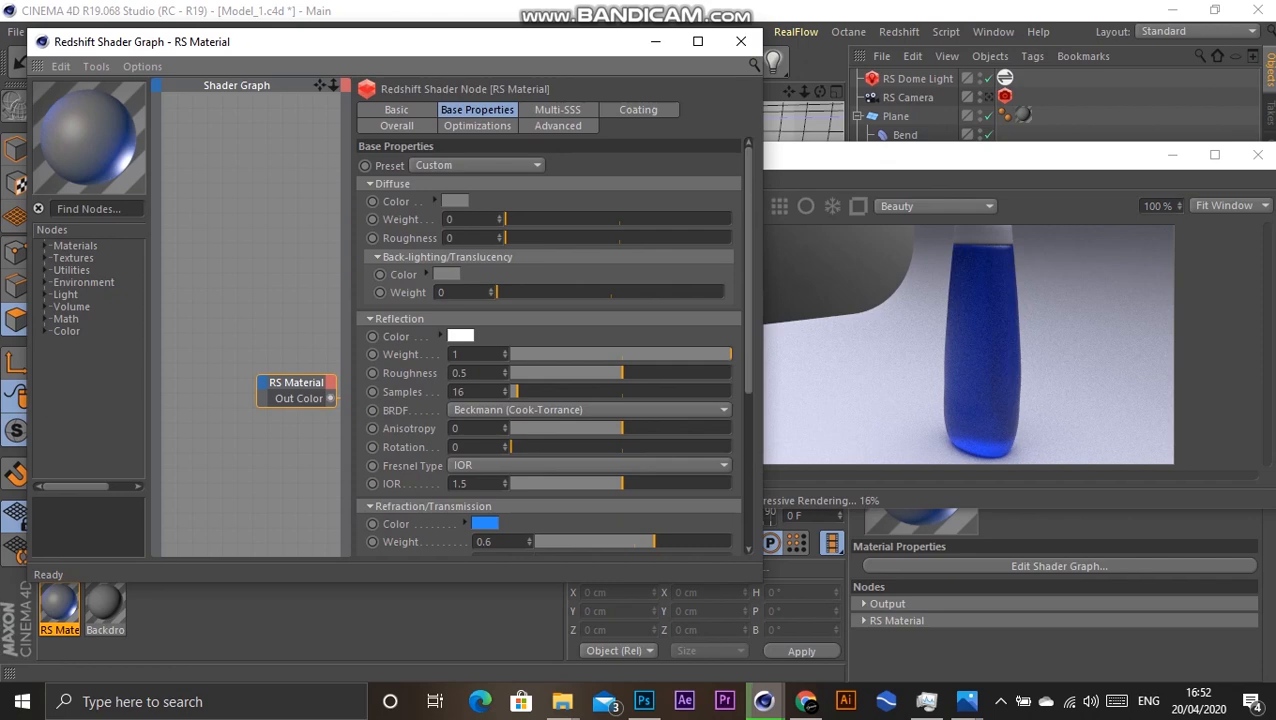
Step: Set the RS Material's diffuse color to black
click(455, 201)
drag(440, 233, 376, 234)
click(418, 264)
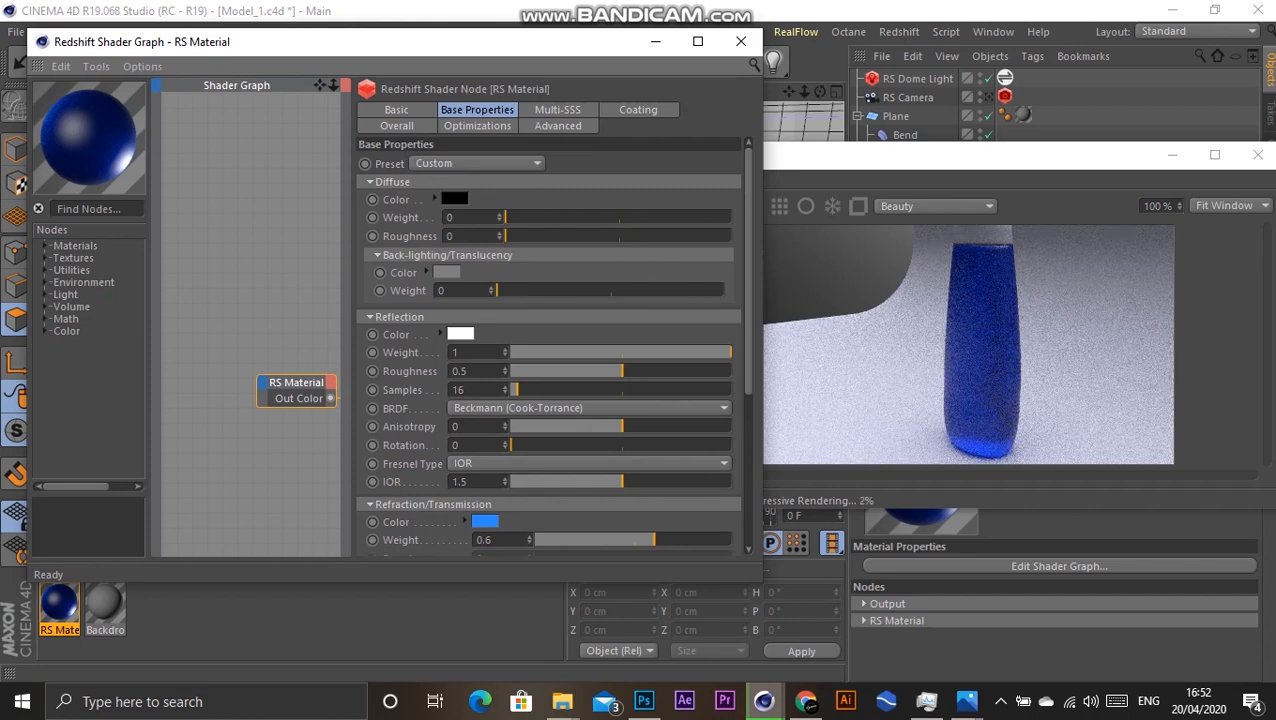
Step: Set the RS Material's diffuse color to a dark blue
click(935, 156)
click(460, 42)
click(455, 199)
click(448, 220)
drag(516, 201, 522, 201)
click(496, 220)
click(445, 240)
click(422, 270)
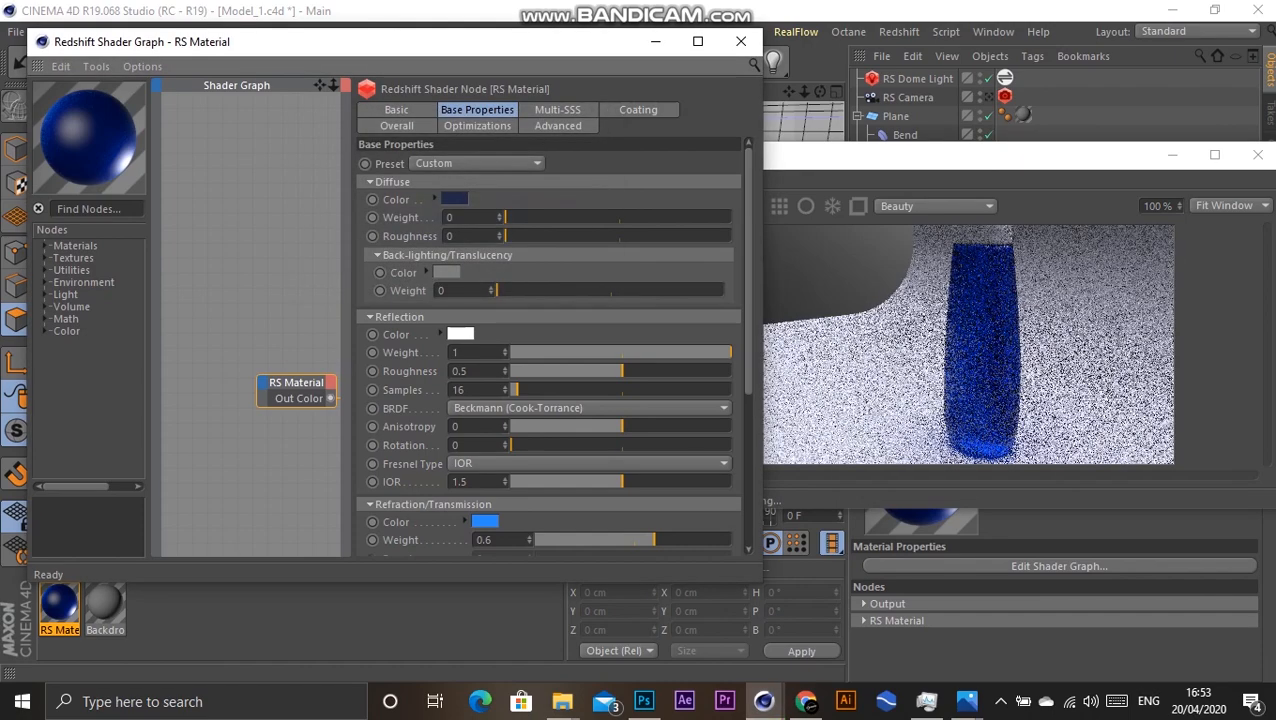
Step: Set the RS Material's reflection samples to 128
scroll(550, 345, down, 5)
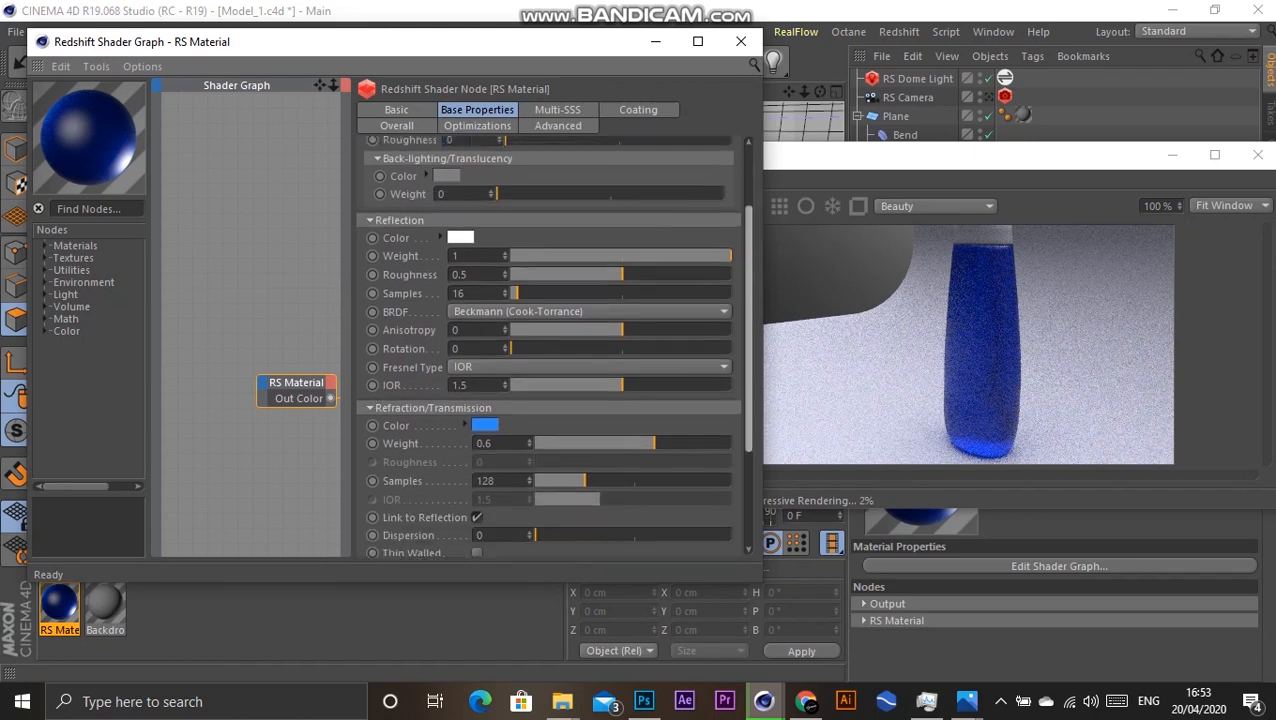
double_click(459, 168)
text(128)
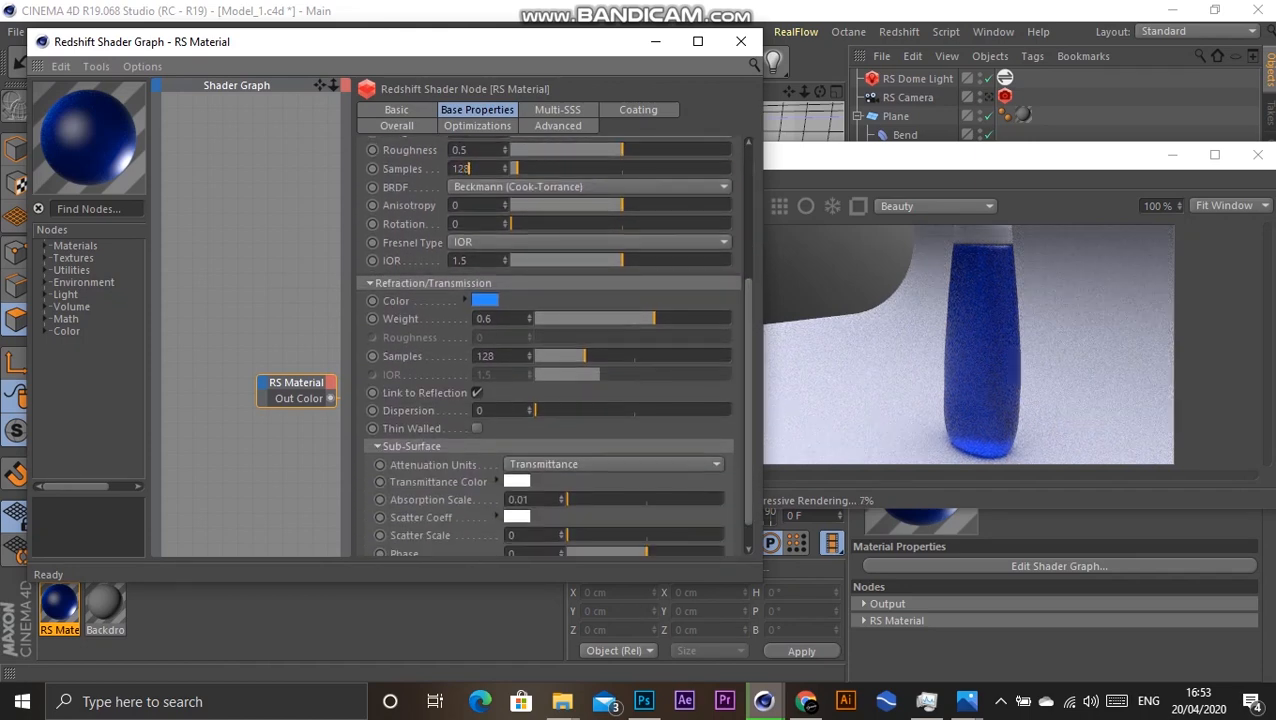
key(Return)
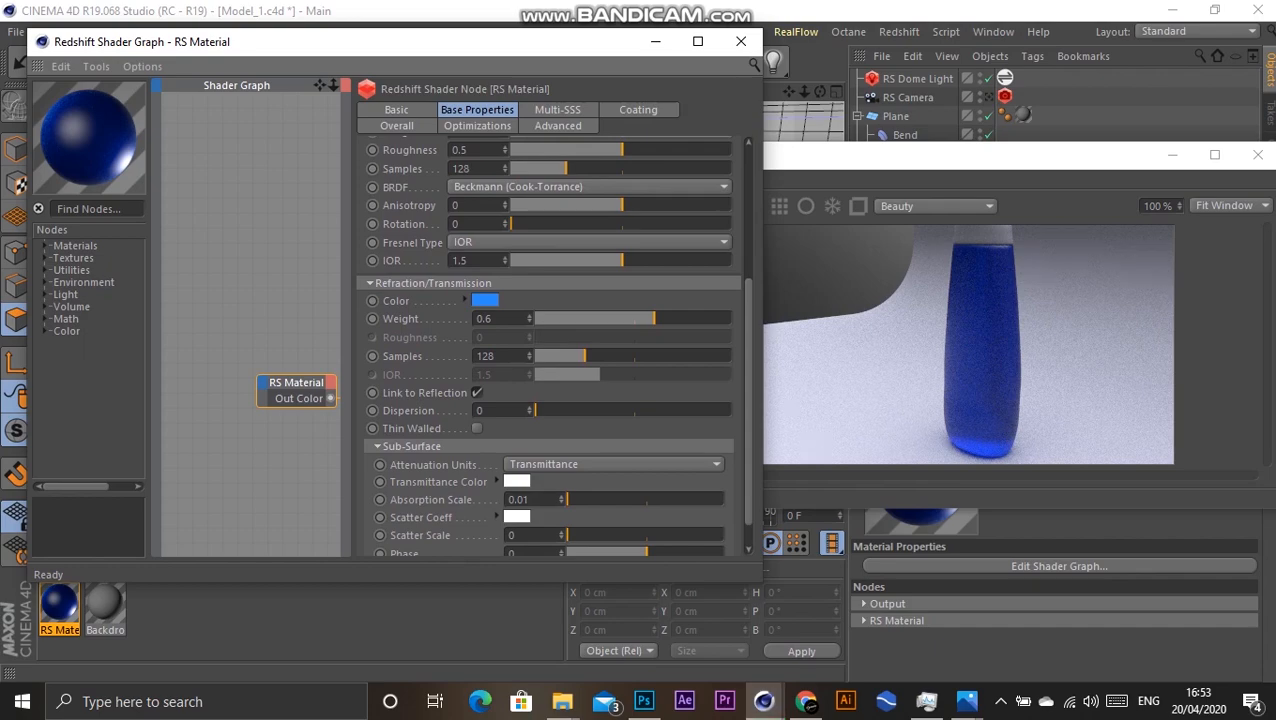
Step: Set the RS Material's reflection IOR to 1.7
click(468, 260)
key(BackSpace)
text(7)
key(Return)
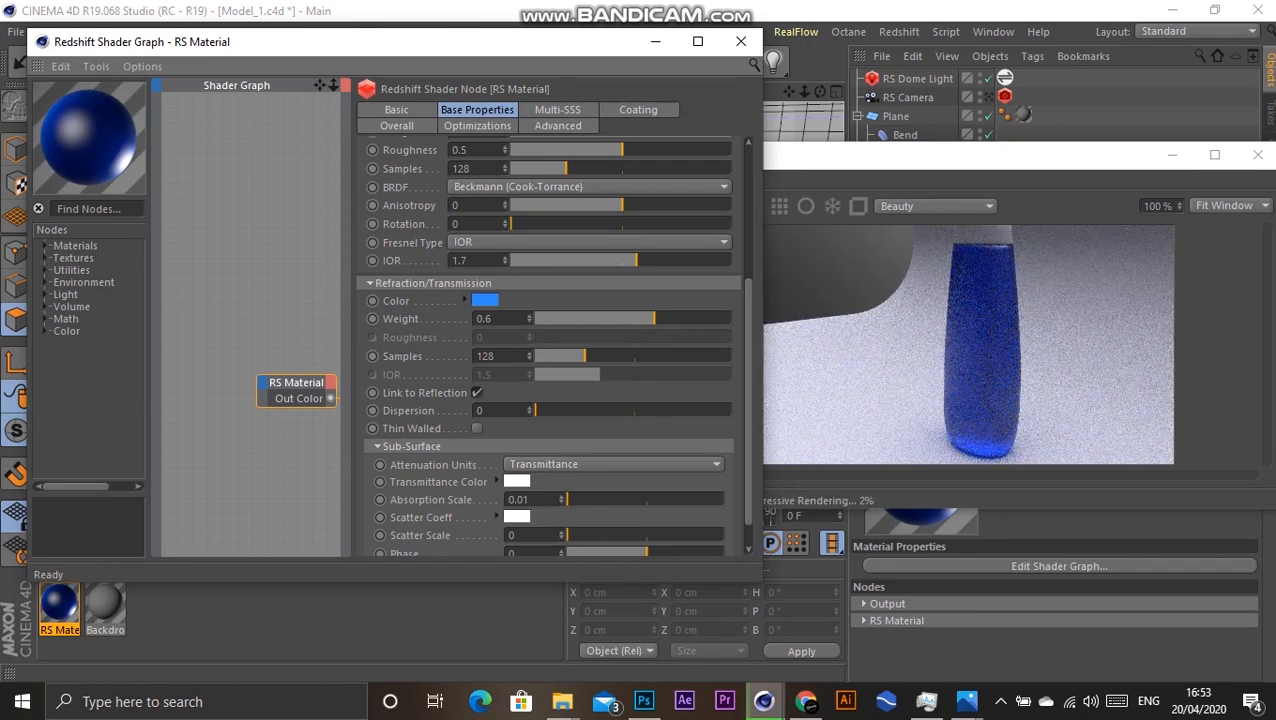
scroll(550, 345, down, 1)
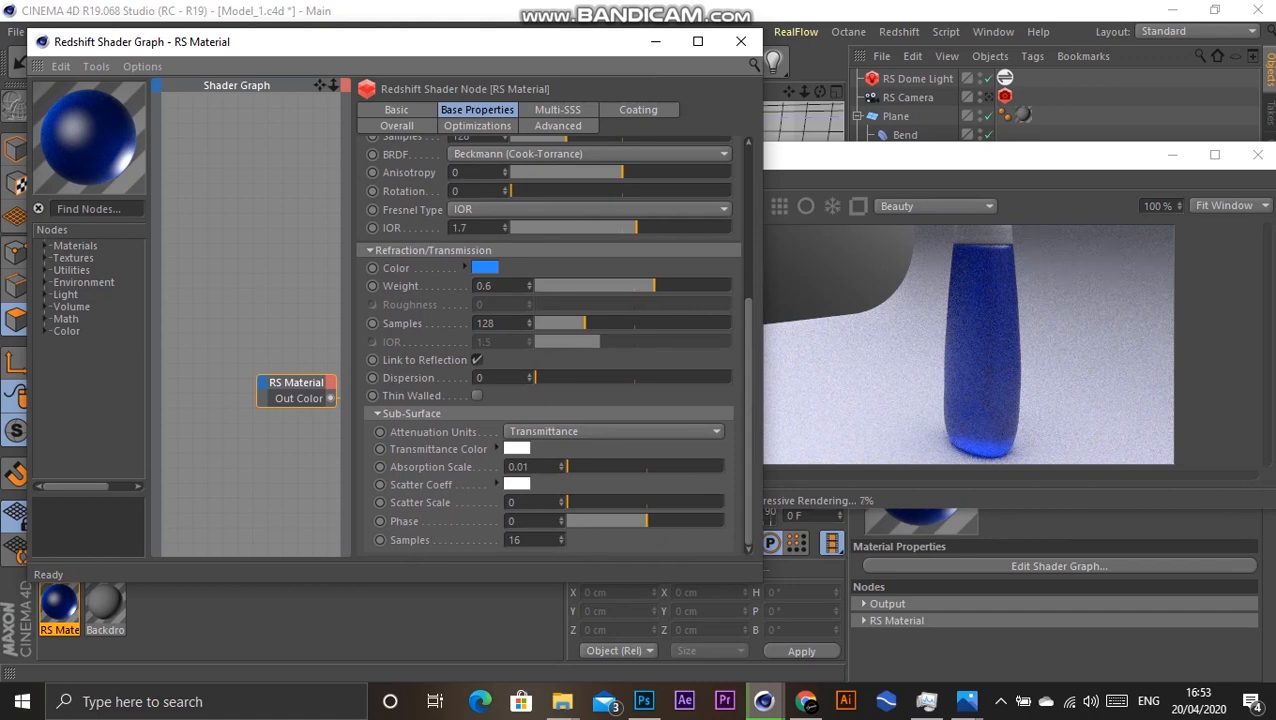
scroll(550, 345, up, 4)
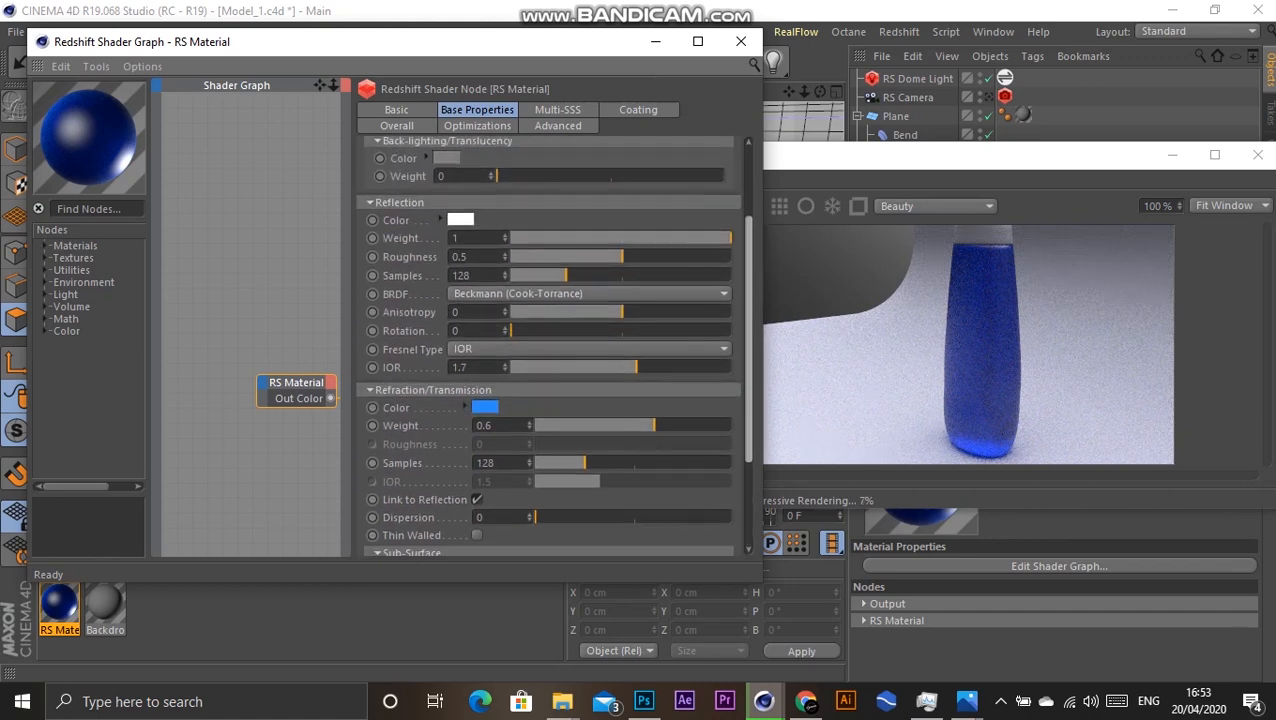
scroll(550, 345, down, 2)
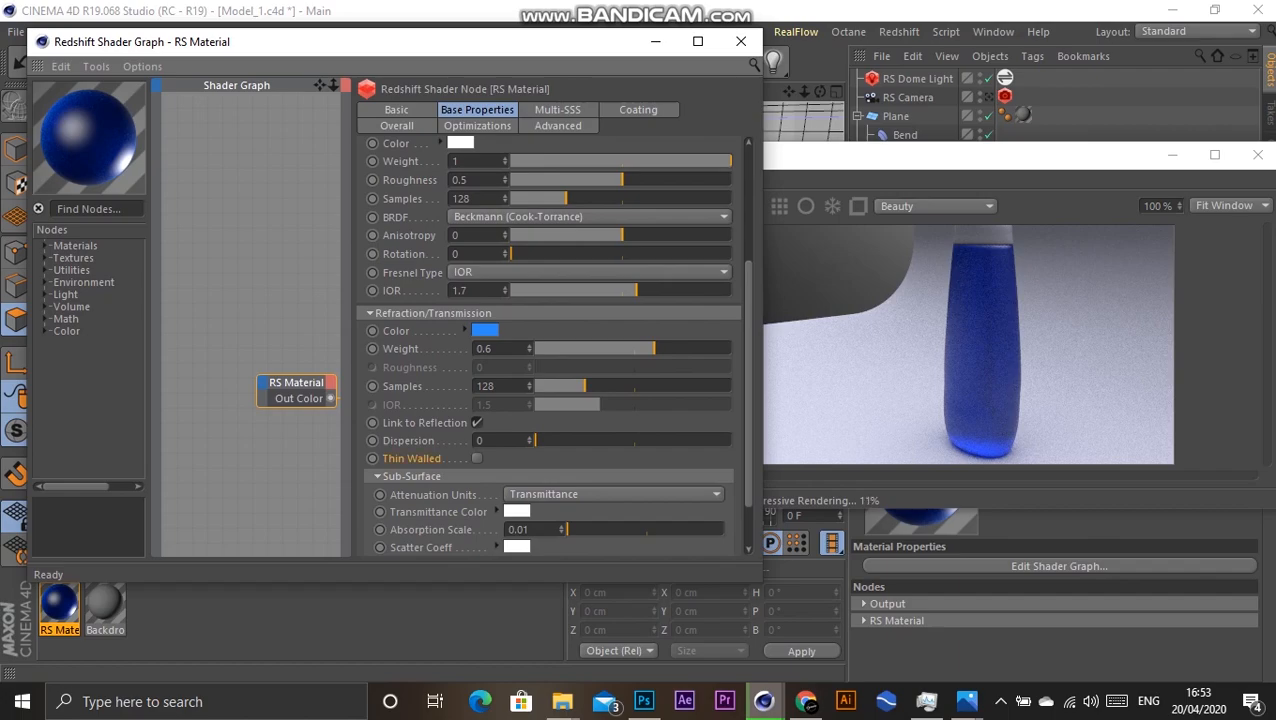
Step: Toggle the RS Material's Thin Walled refraction option and view the whole bottle in the render preview
click(477, 458)
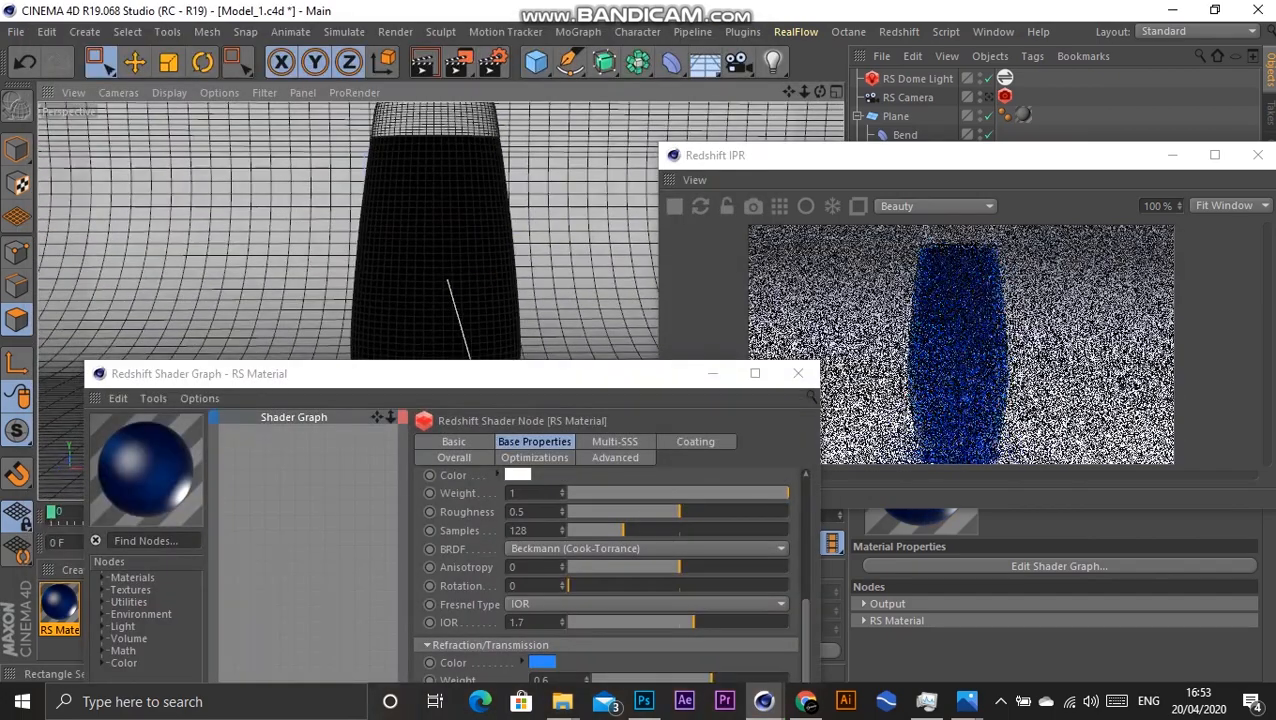
alt+drag(450, 288, 495, 297)
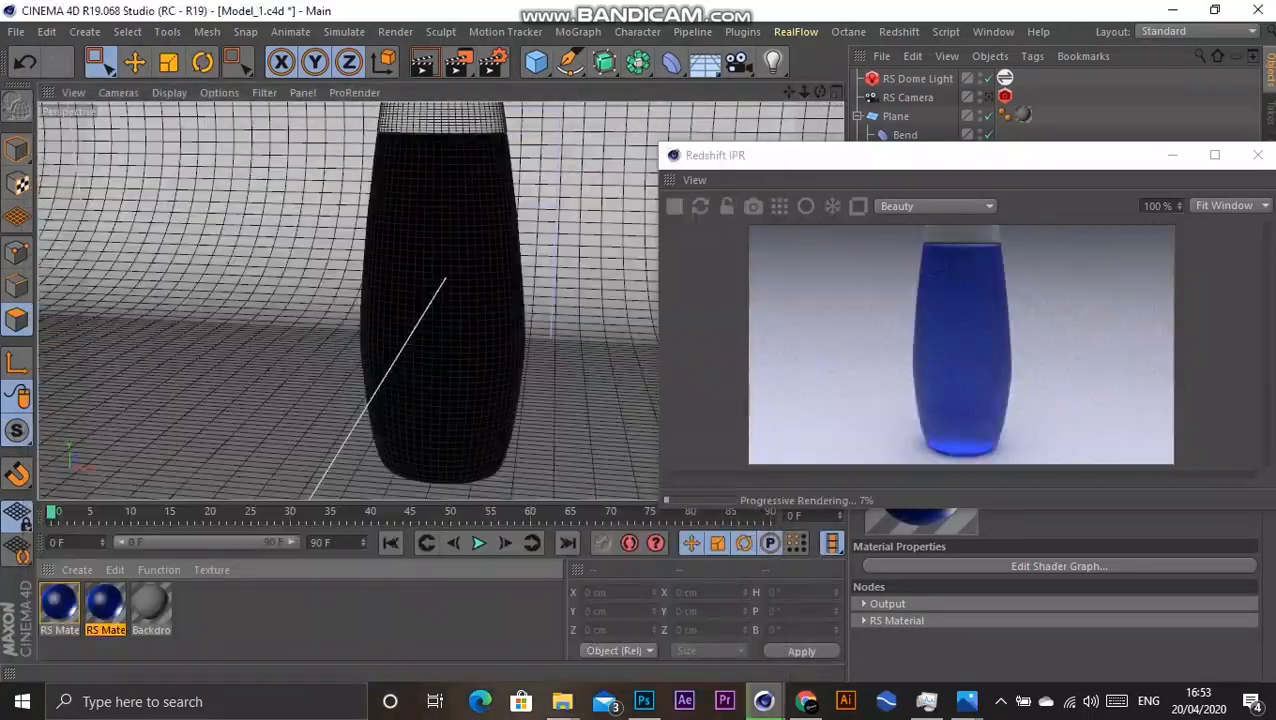
Step: Undo the duplication of the blue RS Material
click(60, 604)
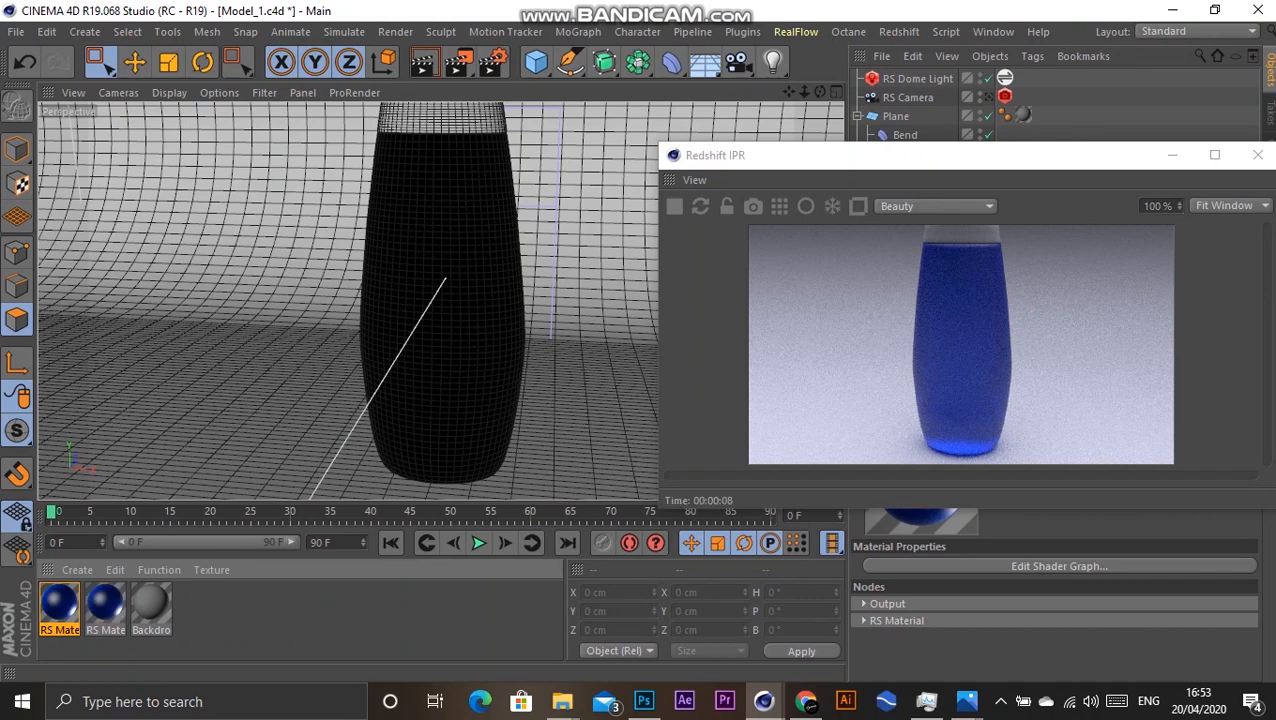
key(ctrl+z)
key(ctrl+z)
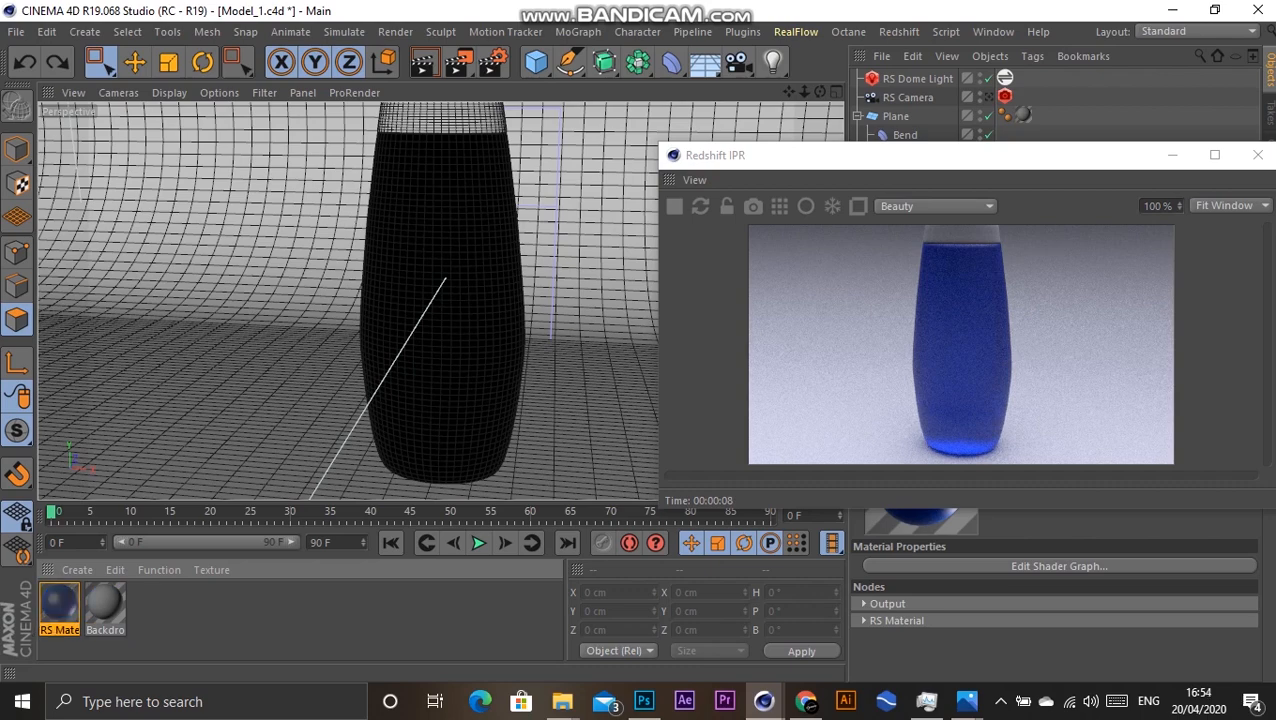
Step: Open the RS Material's shader graph, widen the node area and maximize the graph window
double_click(59, 603)
click(460, 205)
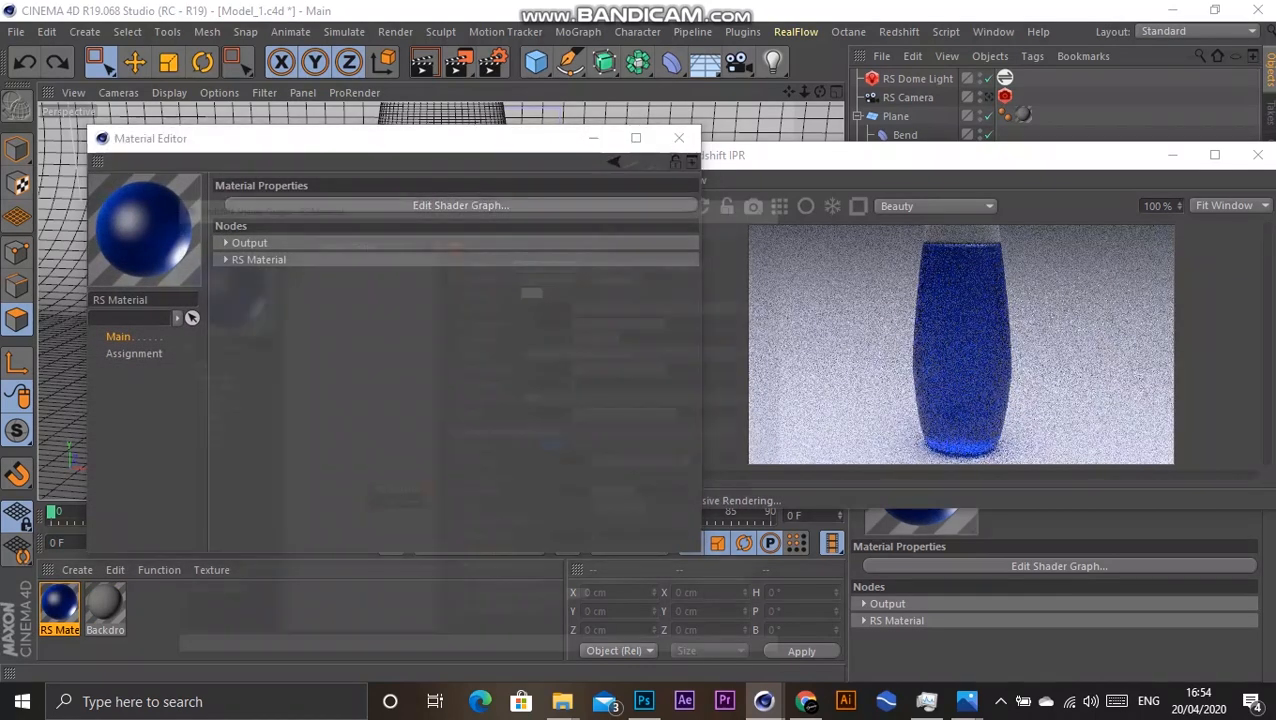
drag(279, 421, 260, 340)
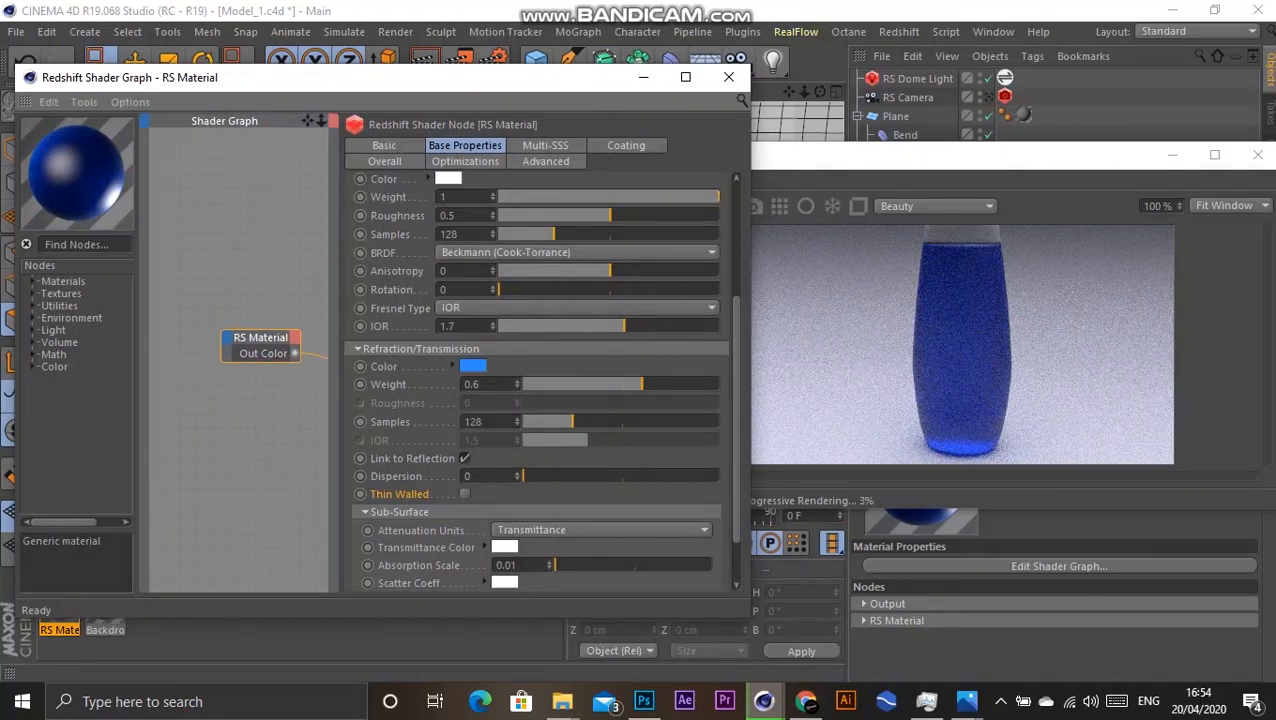
drag(341, 353, 533, 353)
drag(356, 337, 372, 319)
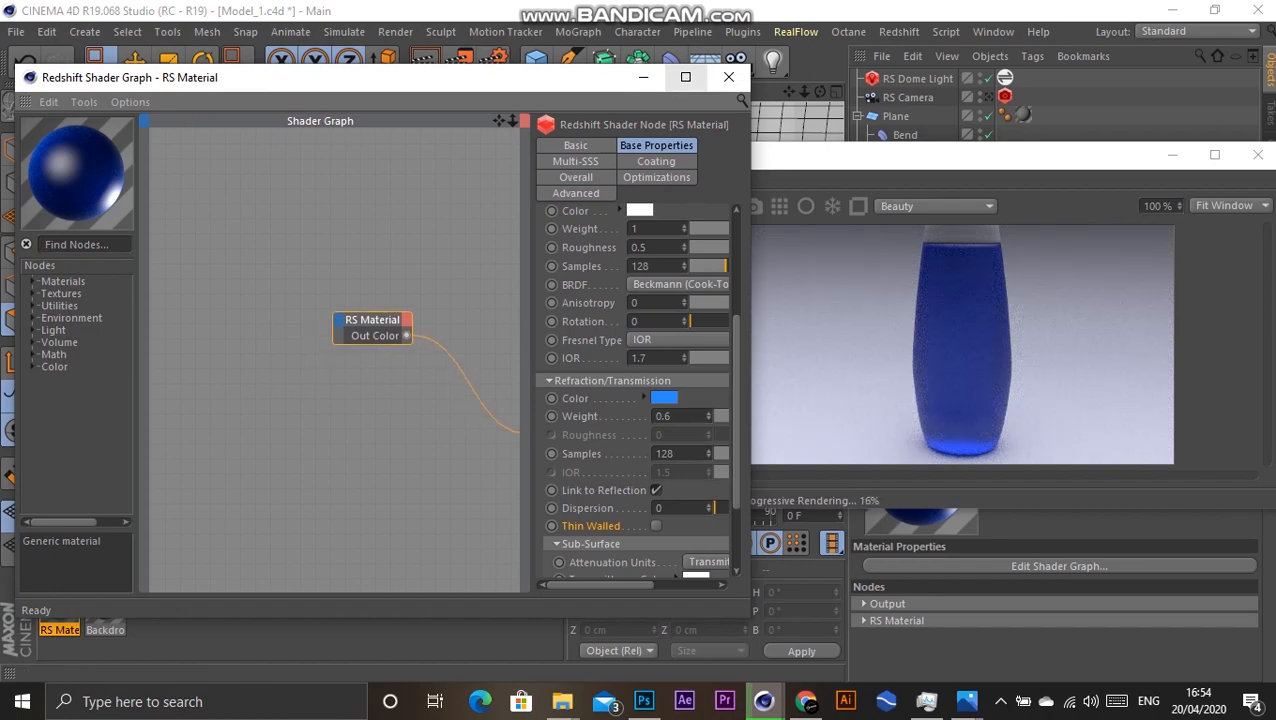
click(685, 77)
Step: Reposition the RS Material and Output nodes in the shader graph, keeping RS Material above Output
click(751, 409)
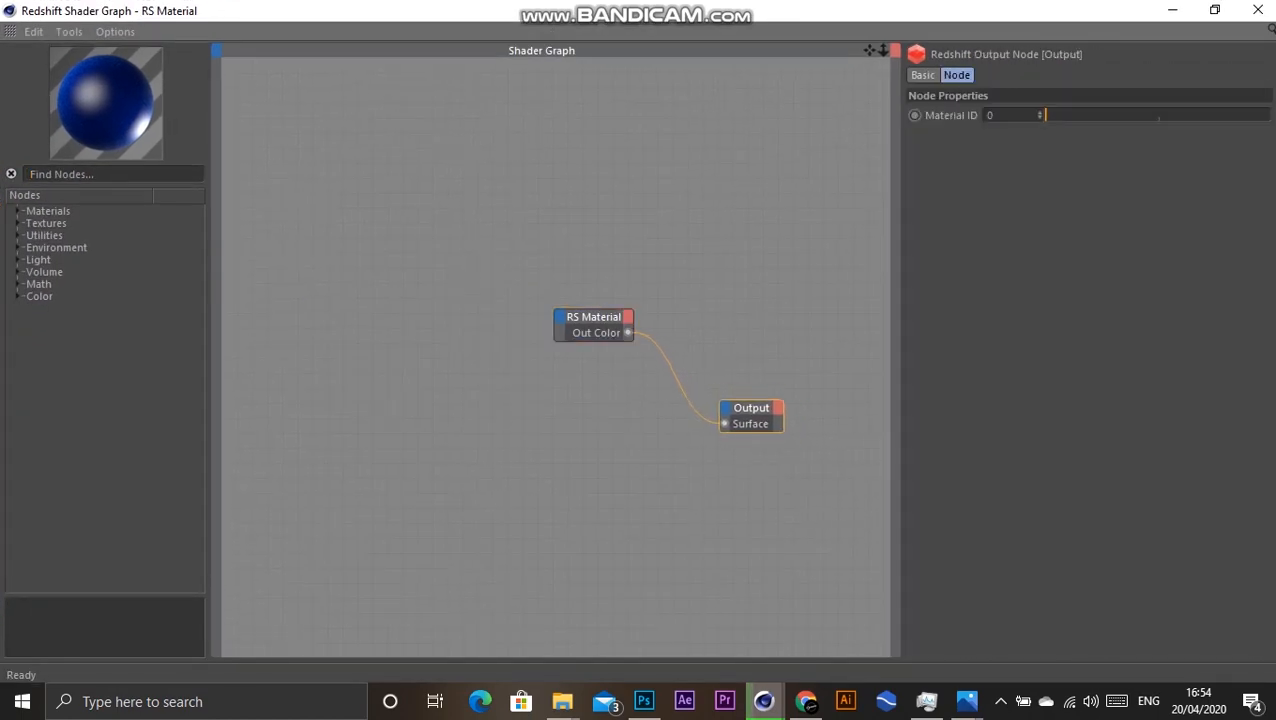
drag(593, 317, 641, 277)
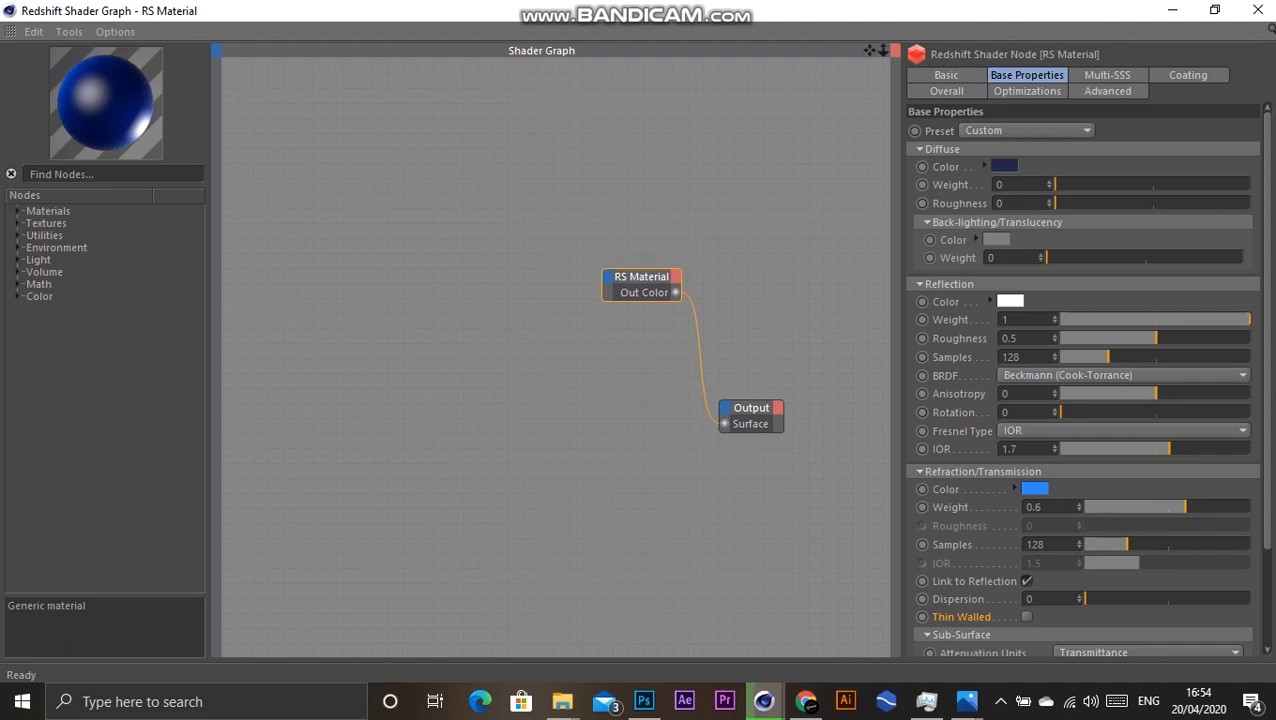
drag(751, 409, 761, 398)
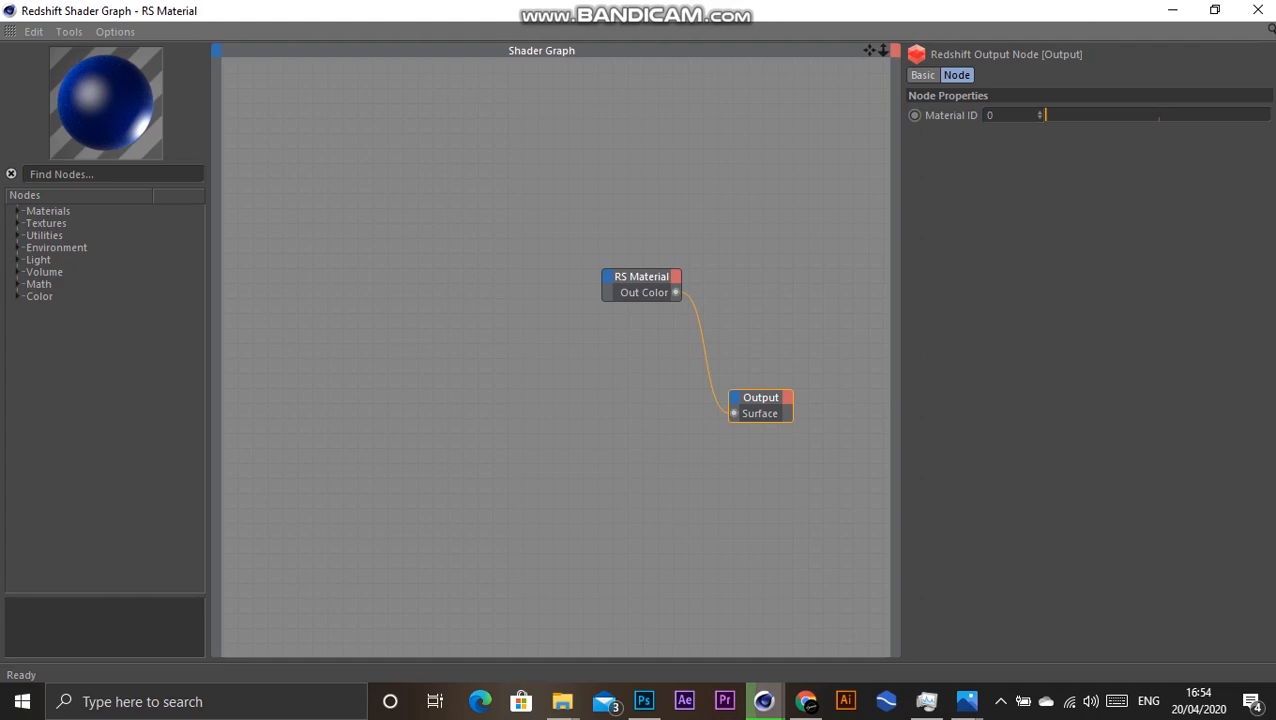
Step: Bring the Redshift IPR render window forward and move it clear of the shader nodes
click(763, 701)
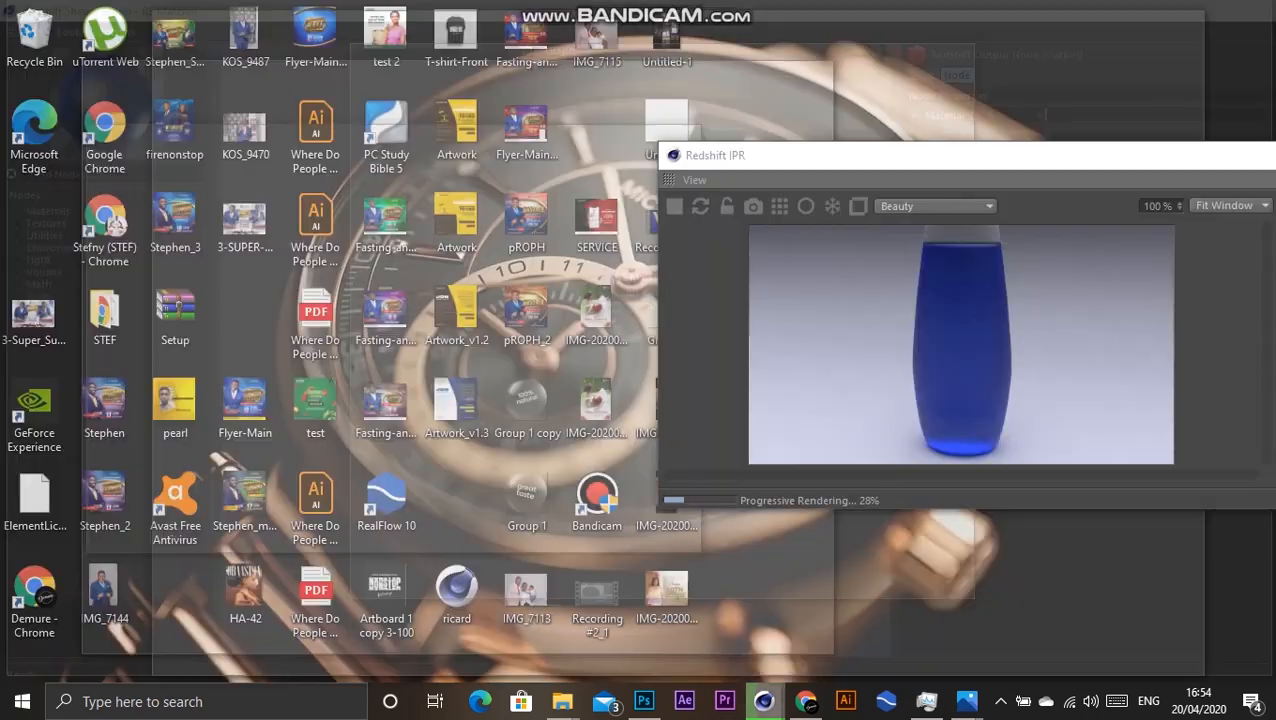
click(590, 610)
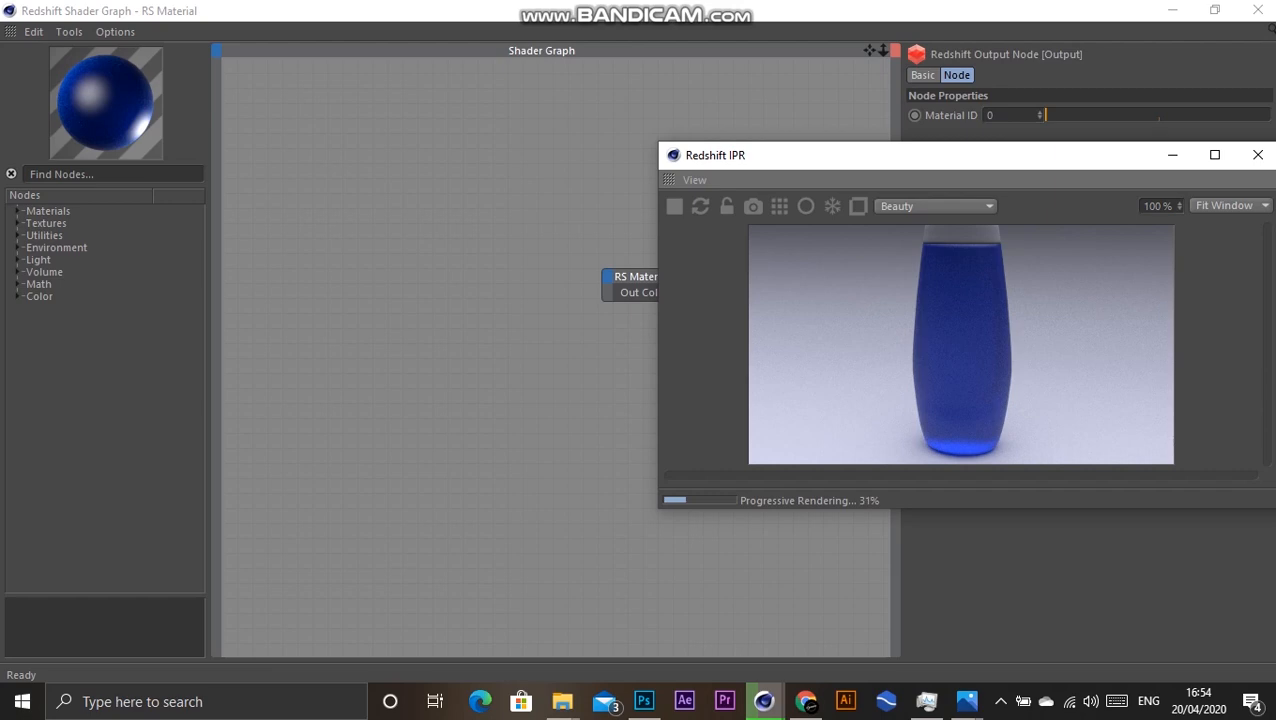
drag(658, 330, 793, 330)
drag(1000, 155, 1045, 295)
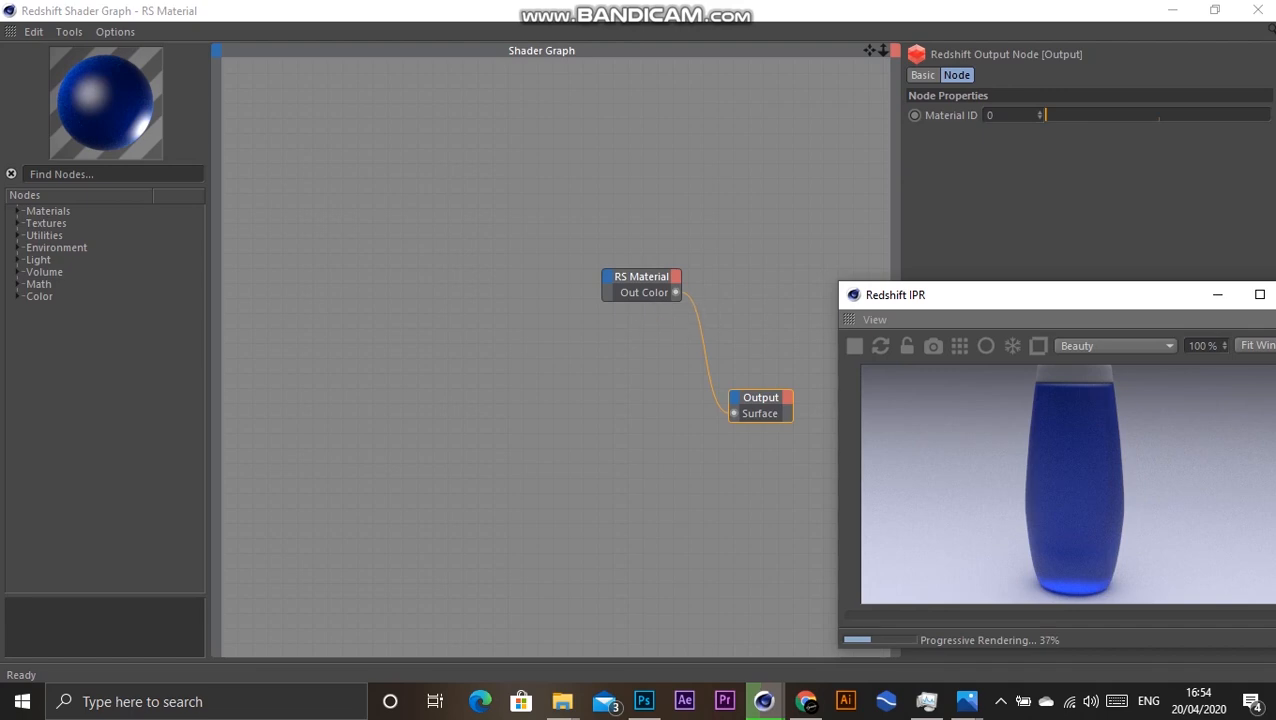
Step: Add a Texture node to the shader graph and load splash front.psd without copying it to the project location
click(18, 223)
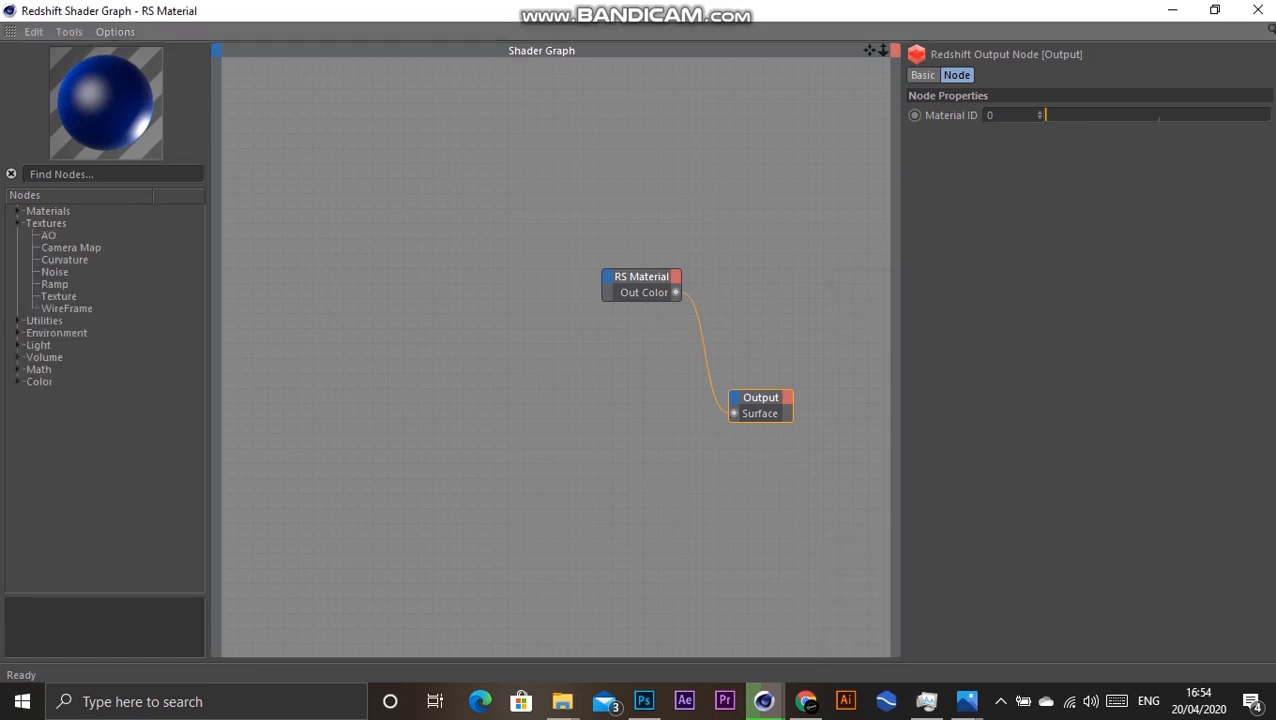
drag(58, 296, 339, 247)
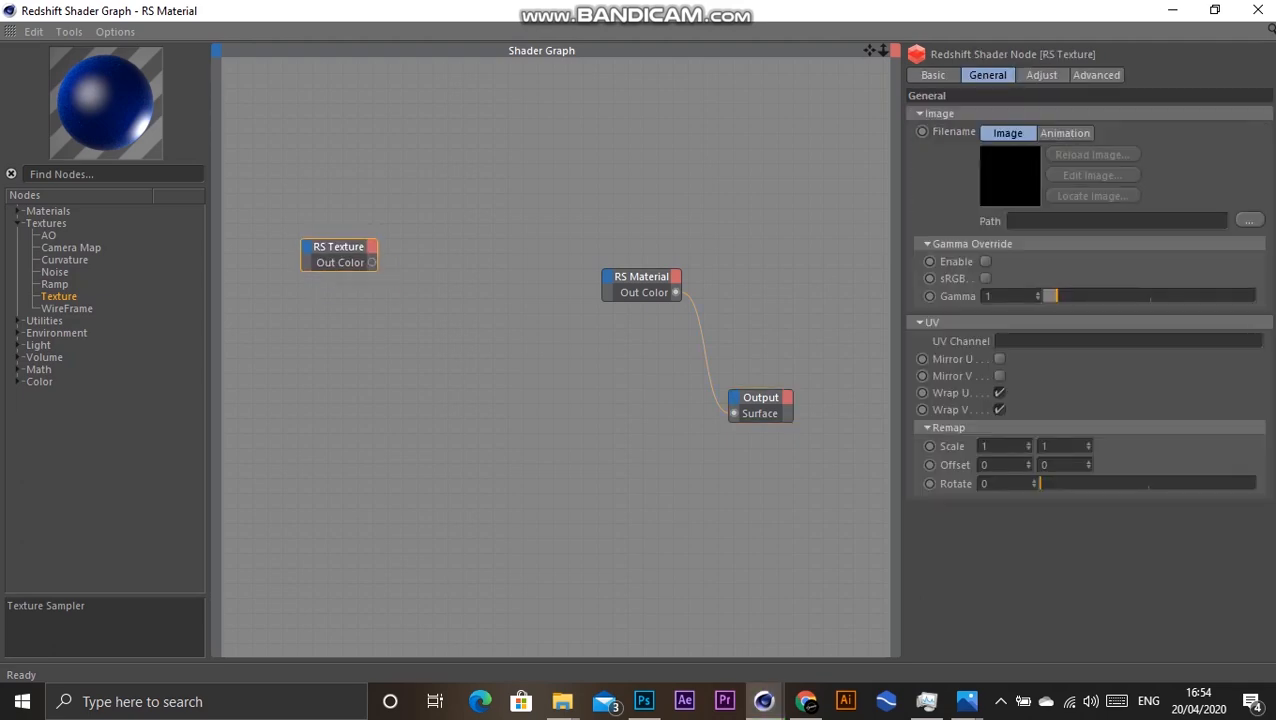
click(1249, 219)
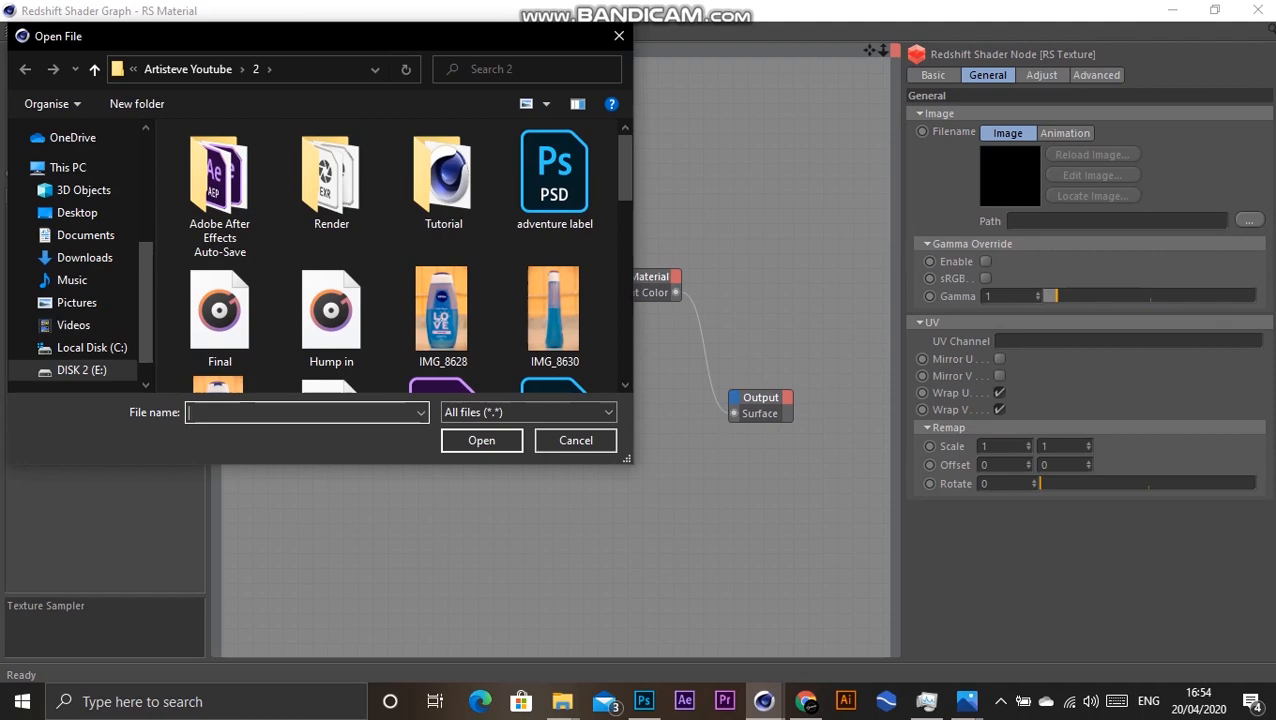
scroll(435, 178, down, 10)
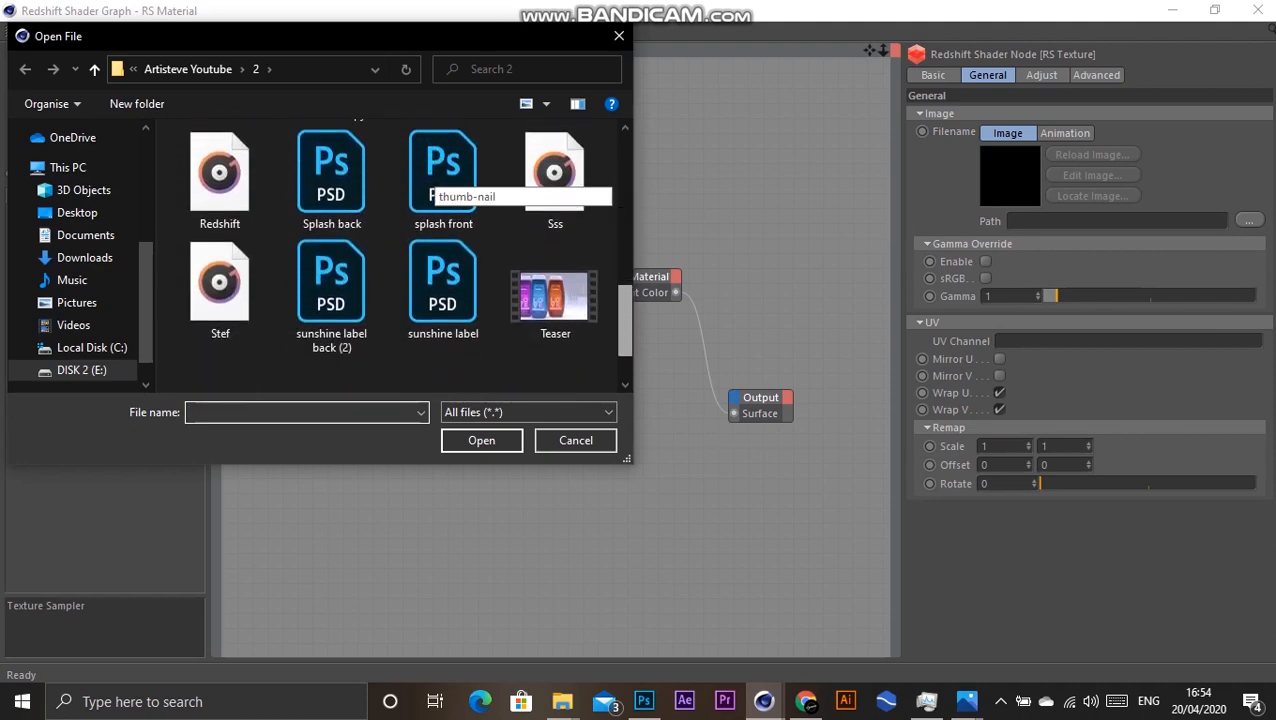
double_click(443, 170)
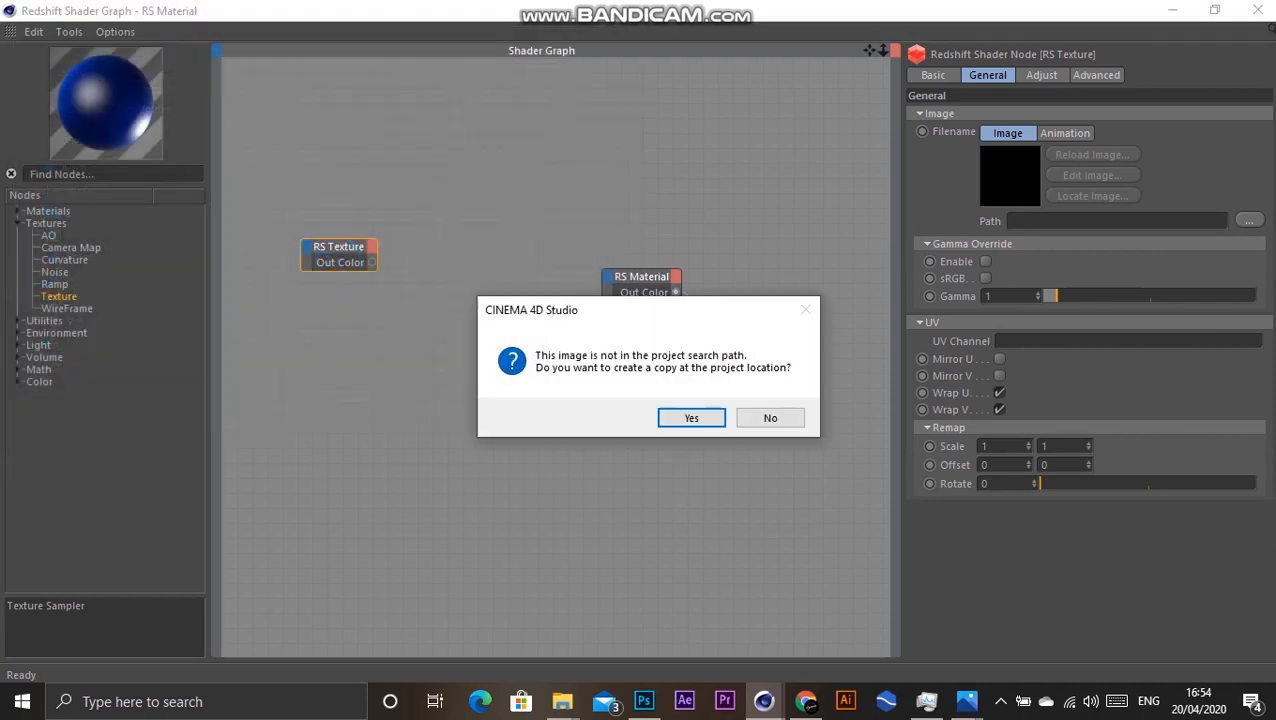
click(770, 417)
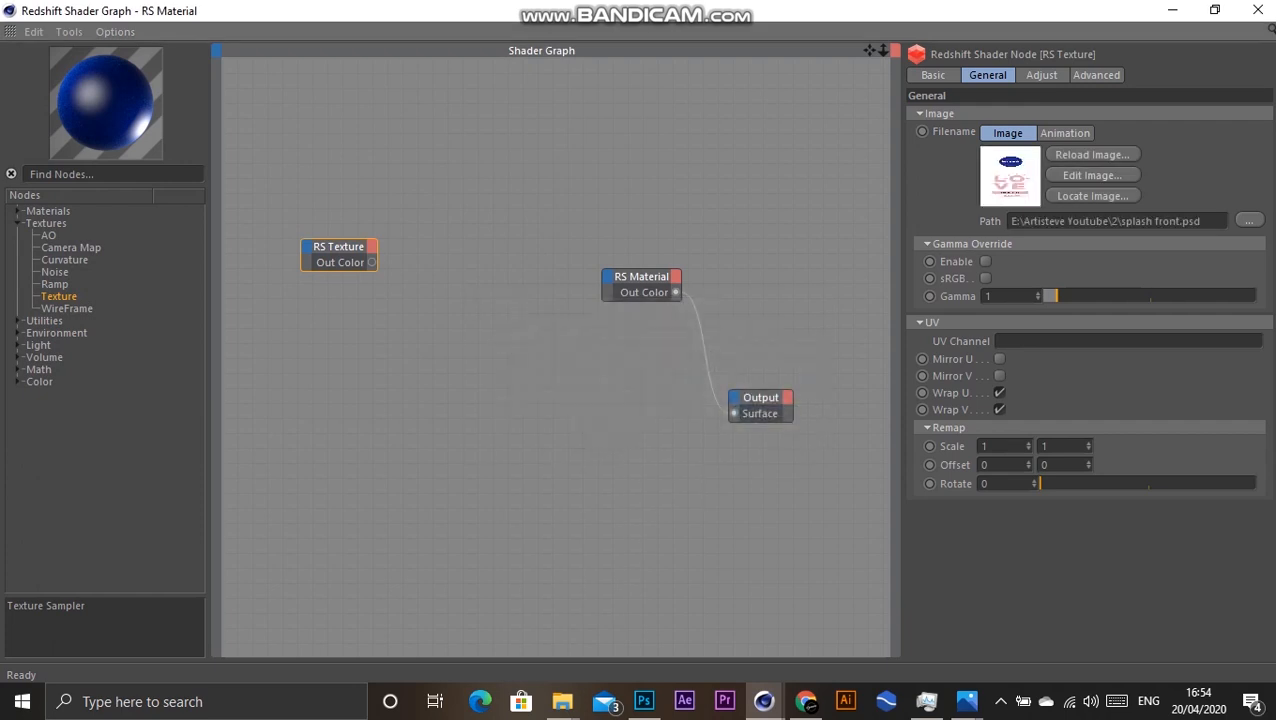
Step: Search the node library for "material" and add a Material Blender node below the RS Material node
drag(641, 277, 632, 260)
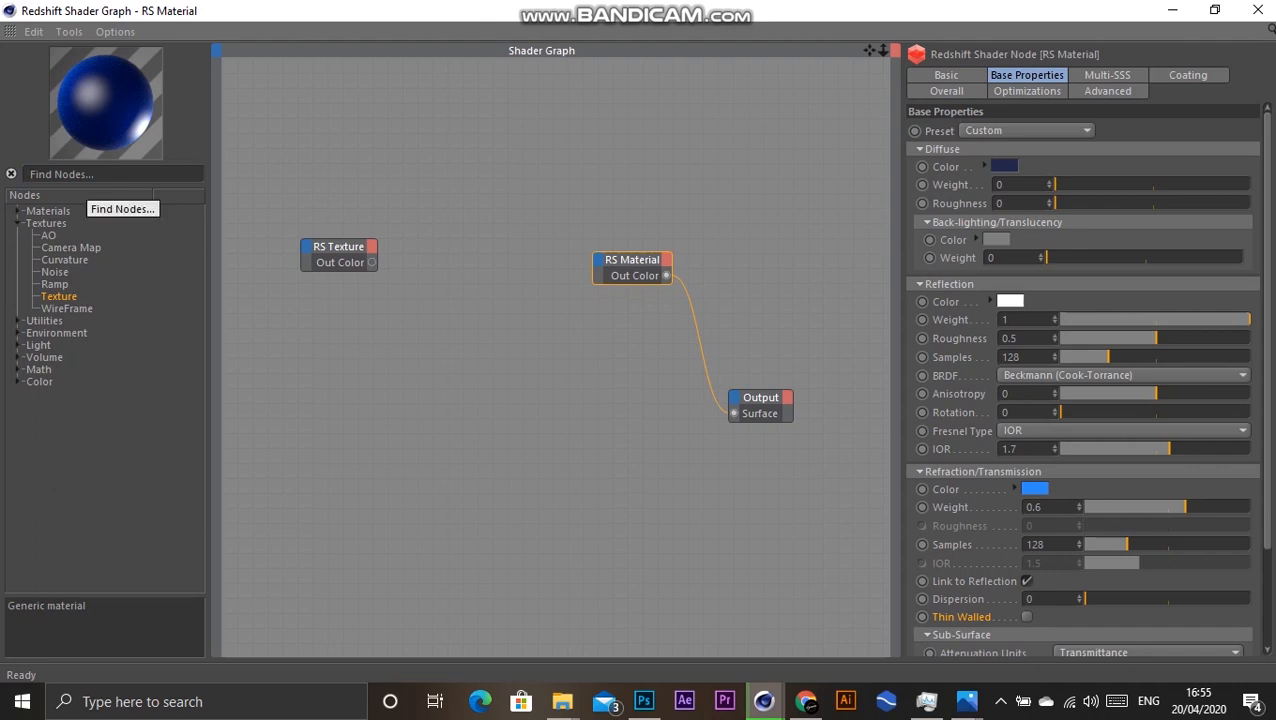
text(ma)
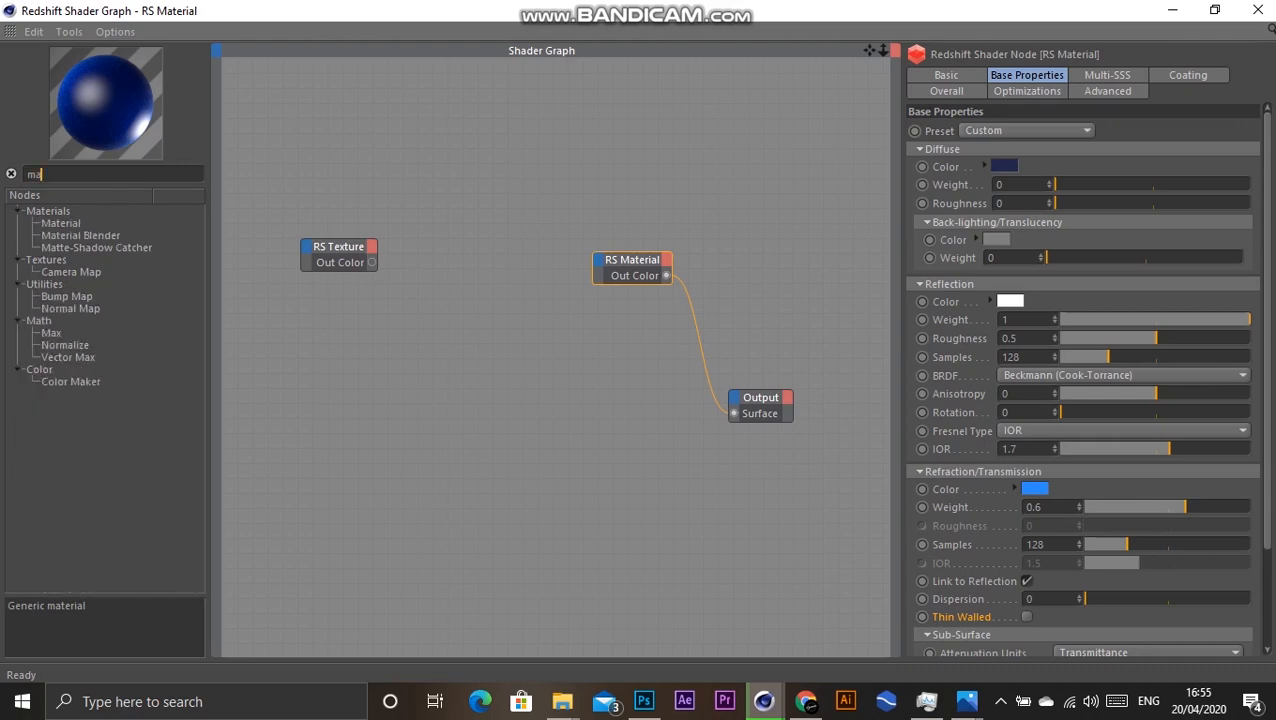
text(terial)
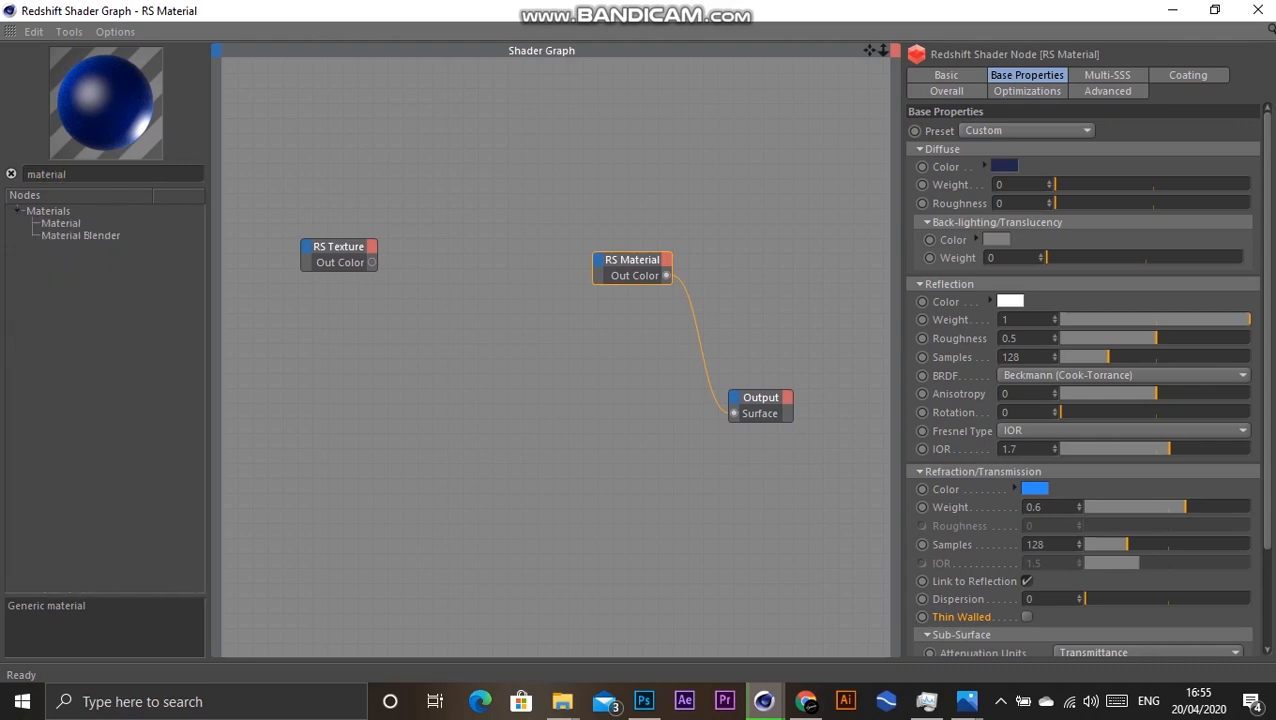
click(81, 236)
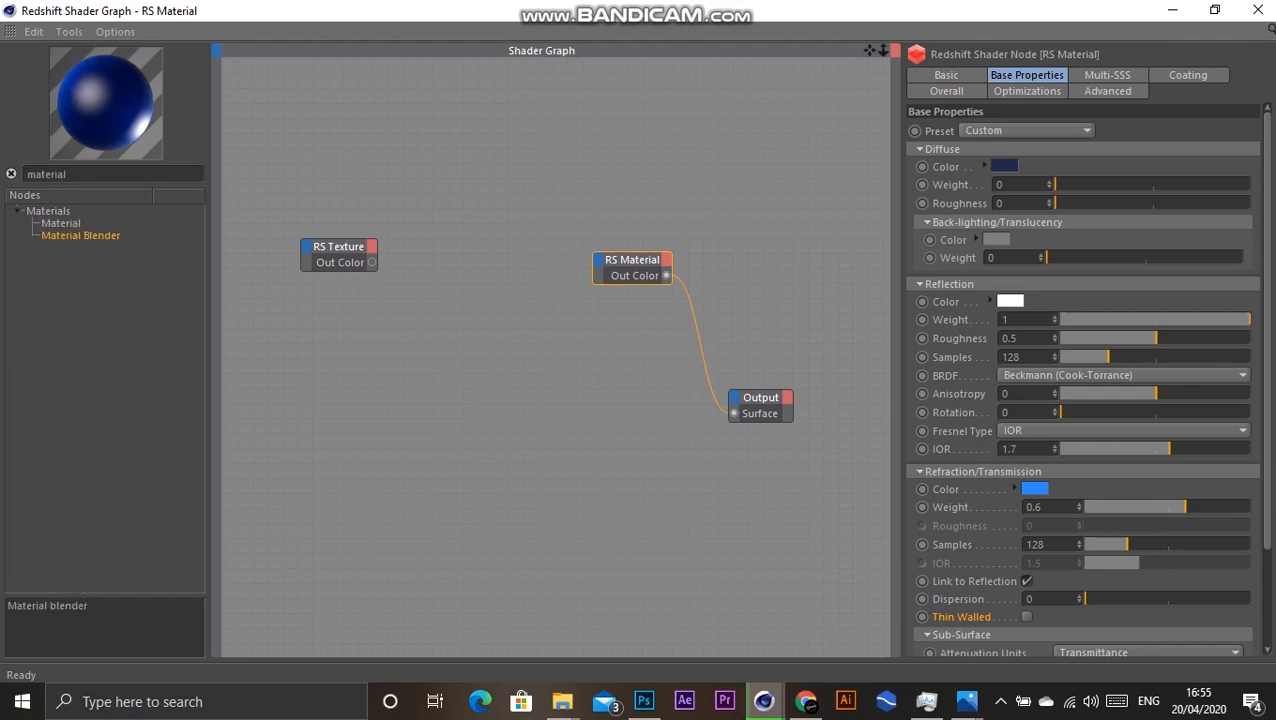
drag(81, 236, 460, 338)
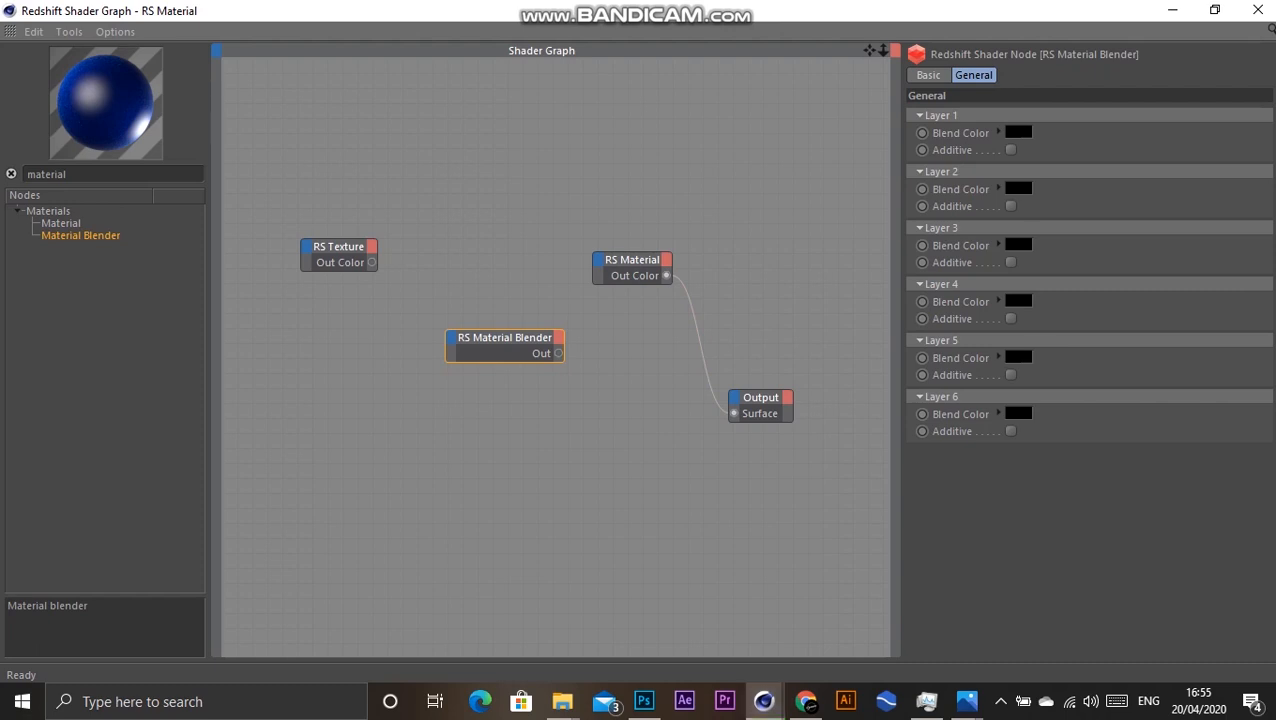
Step: Make the Material Blender node taller and move it closer to the Output node
click(520, 392)
click(505, 345)
drag(505, 362, 505, 400)
drag(505, 338, 542, 336)
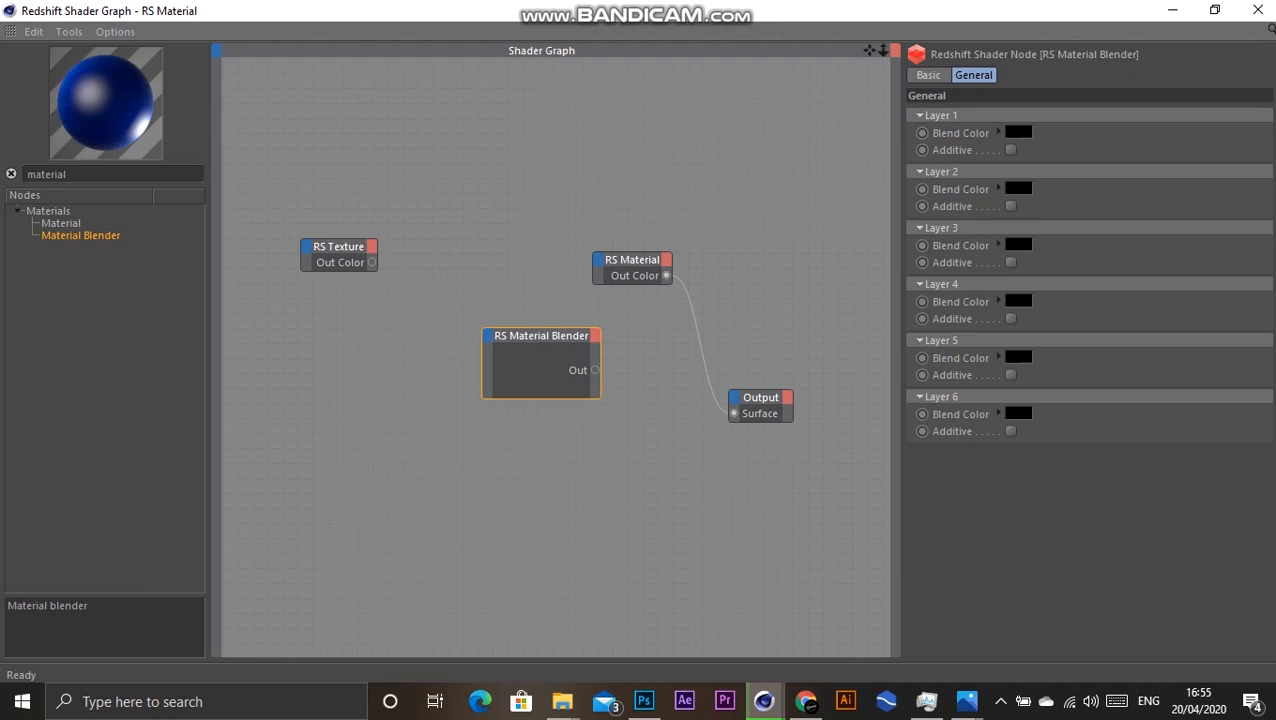
Step: Rearrange the nodes so RS Material sits above the Material Blender with space between them
drag(632, 260, 613, 228)
drag(541, 336, 596, 329)
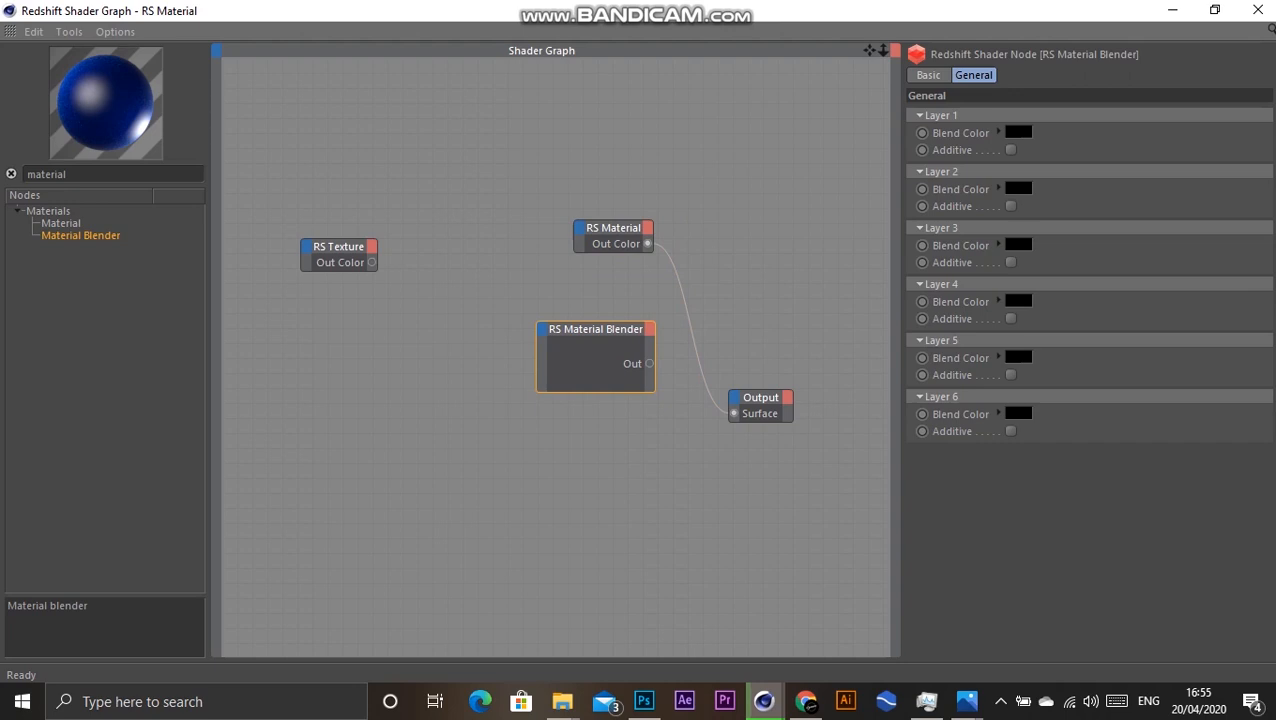
drag(428, 182, 246, 305)
drag(702, 166, 530, 288)
drag(612, 229, 612, 228)
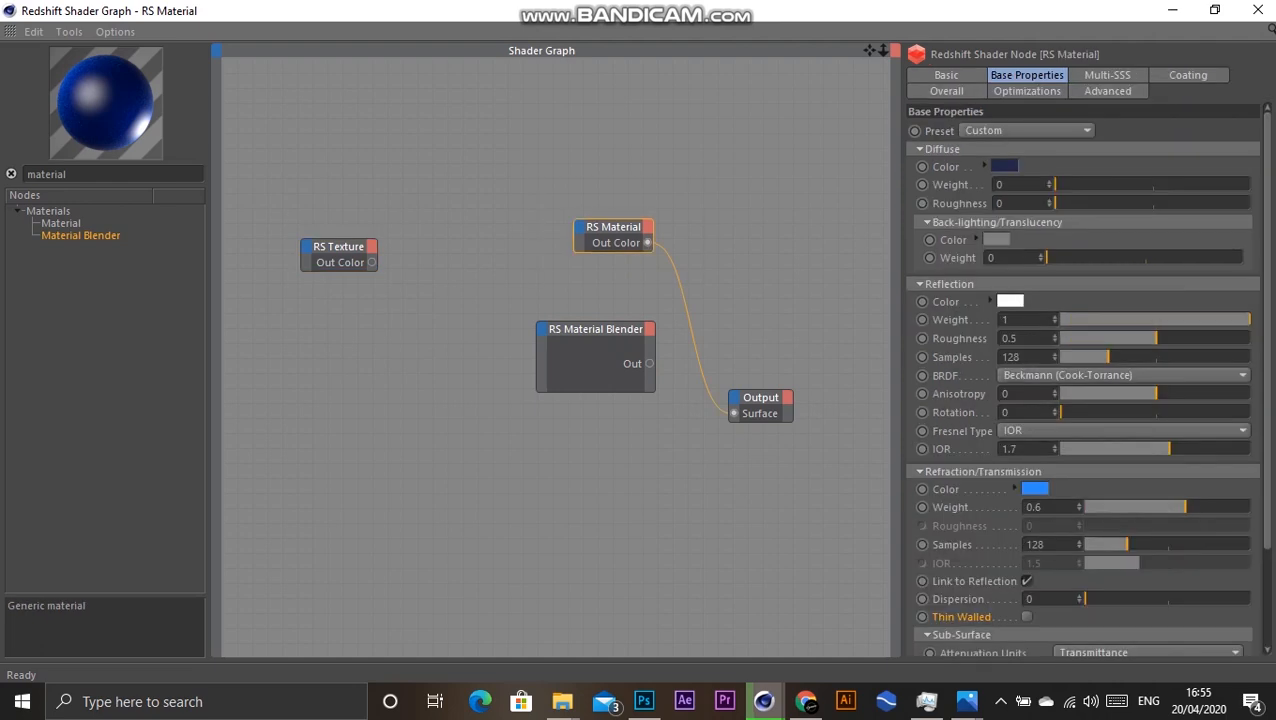
drag(595, 329, 613, 321)
drag(613, 227, 563, 212)
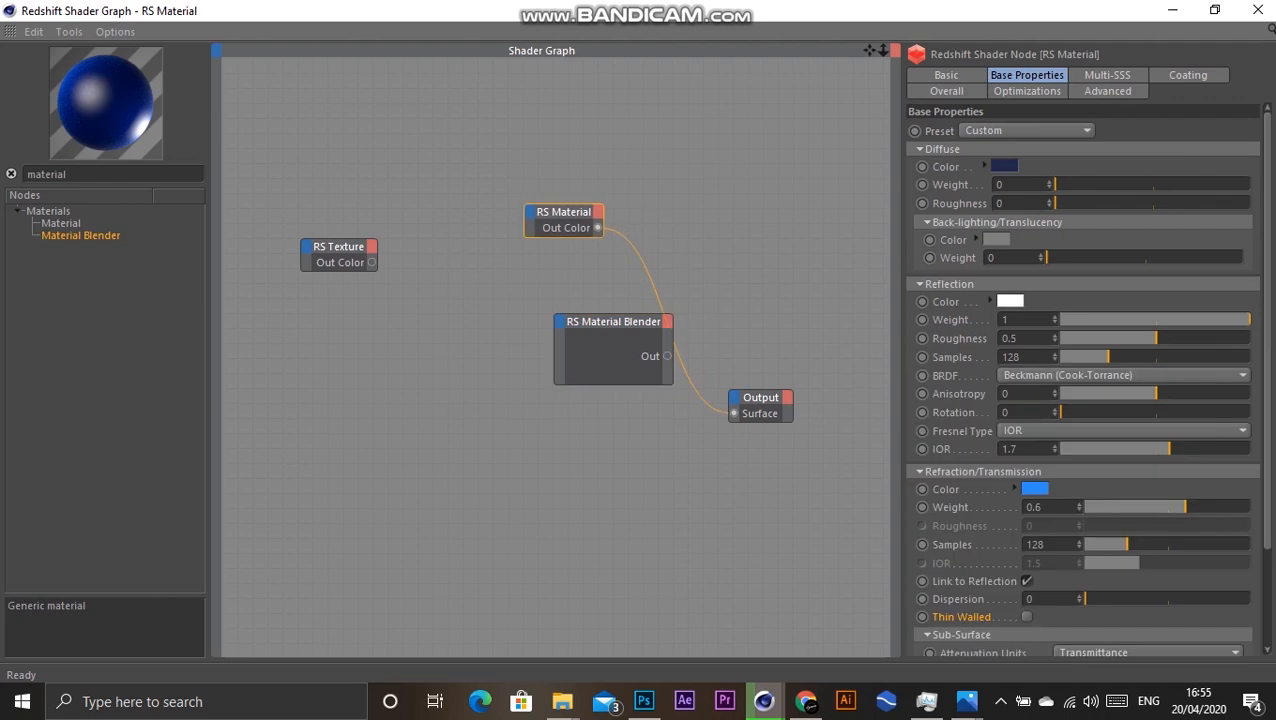
Step: Reroute the RS Material's Out Color from the Output's Surface to the Material Blender's Base Color
drag(705, 403, 734, 413)
drag(734, 413, 561, 328)
mouse_move(598, 333)
click(678, 333)
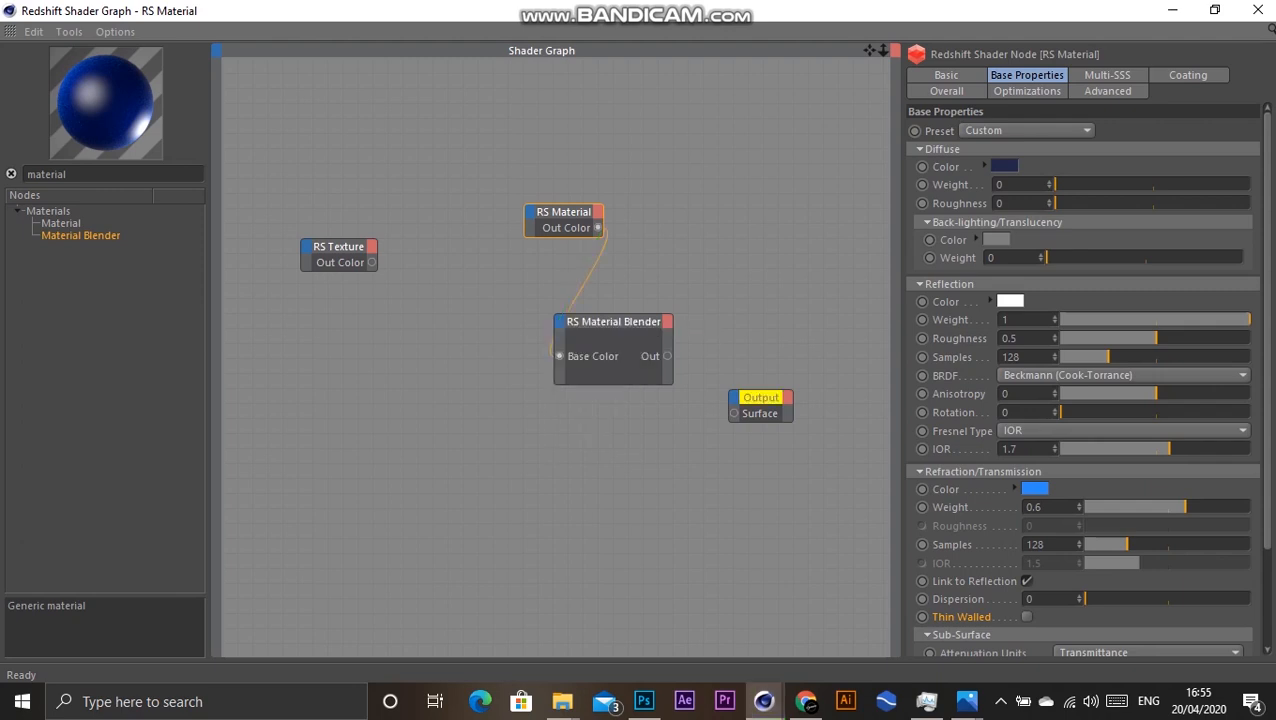
drag(613, 321, 623, 319)
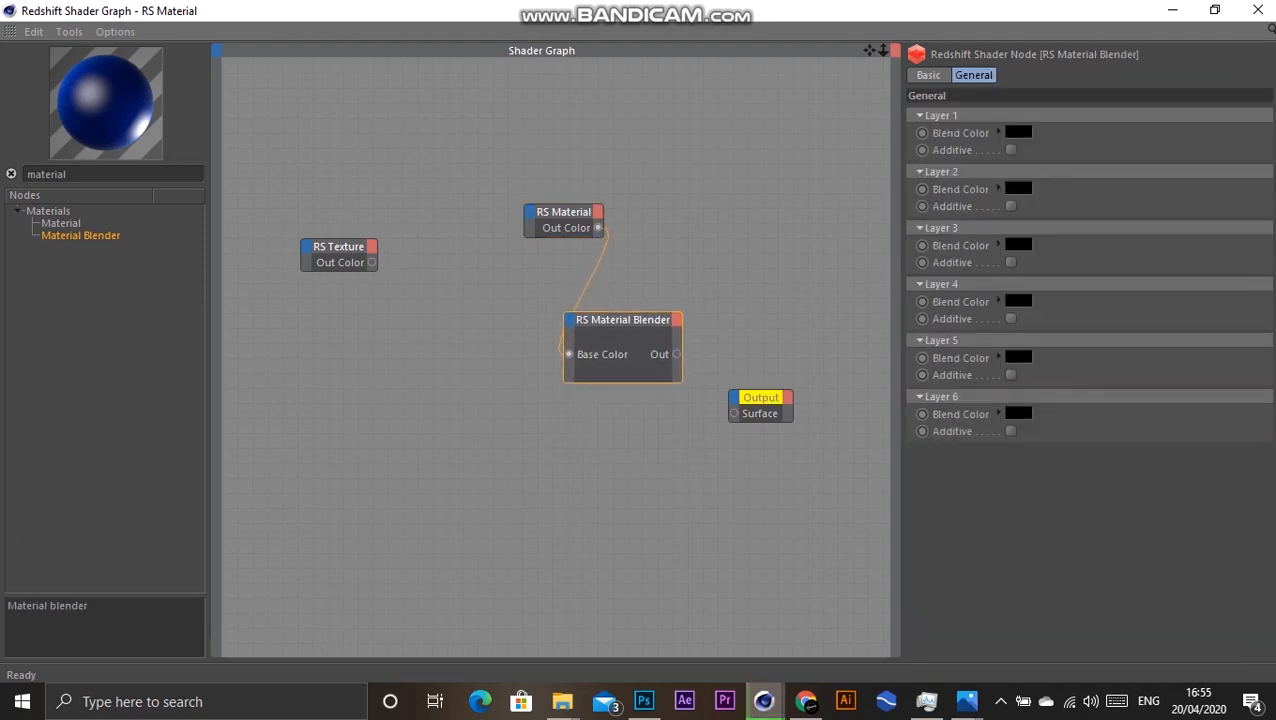
Step: Check the bottle in the Redshift IPR render window, then return to the Output node in the graph
mouse_move(764, 701)
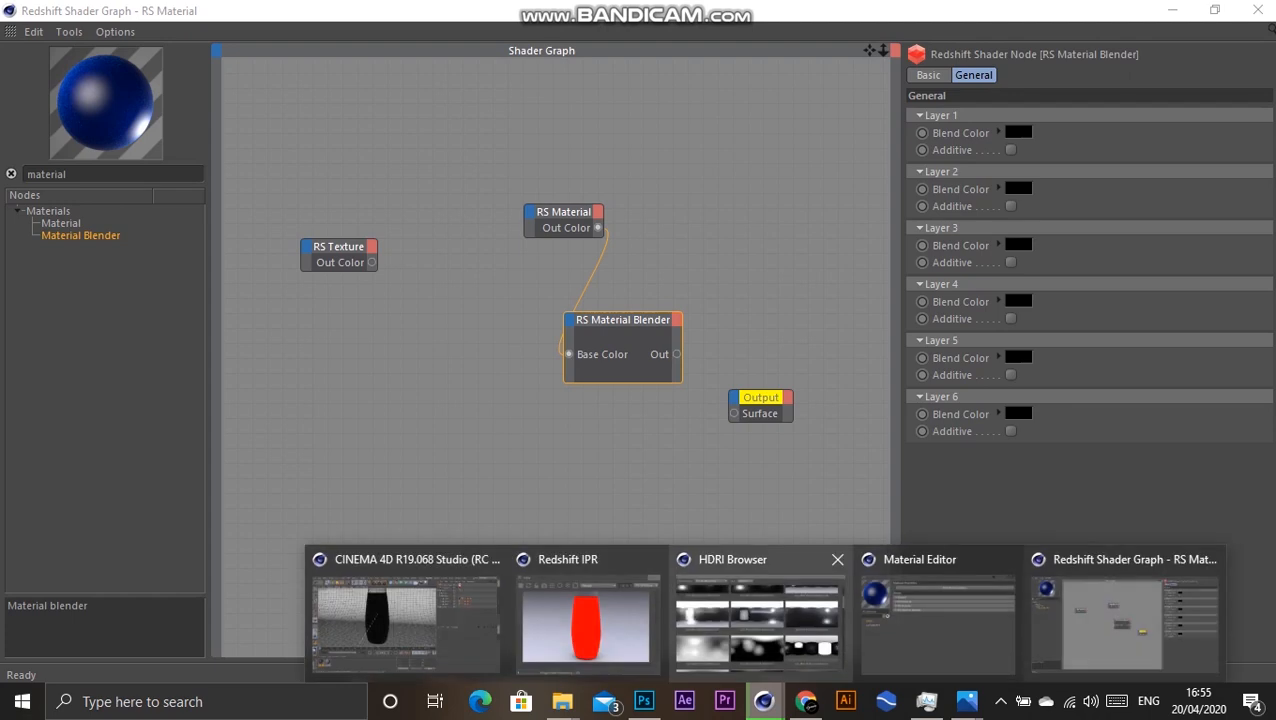
click(590, 612)
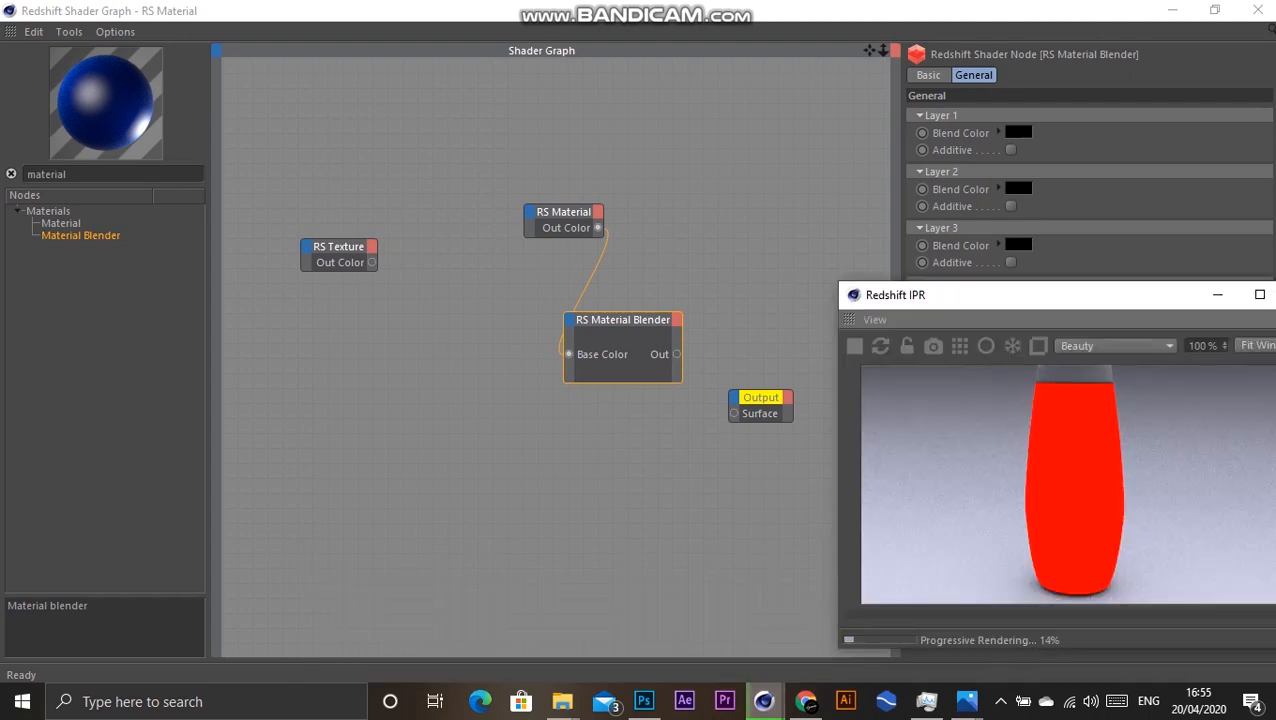
click(761, 399)
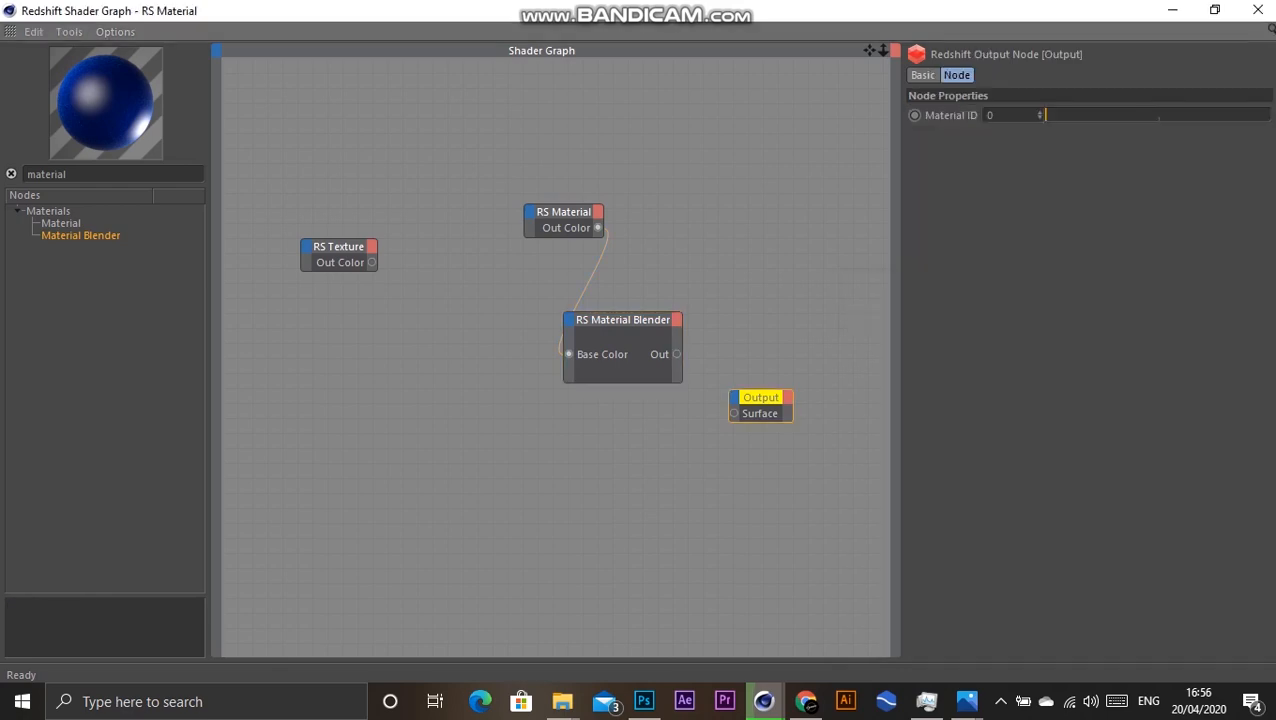
Step: Make the Output node taller and spread the Output, Material Blender and RS Material nodes apart
drag(761, 422, 761, 456)
drag(761, 397, 777, 389)
drag(622, 320, 636, 322)
drag(564, 212, 521, 205)
Step: Connect the RS Texture's Out Color to the Material Blender's Layer Color 1 and shift the nodes slightly apart
click(636, 322)
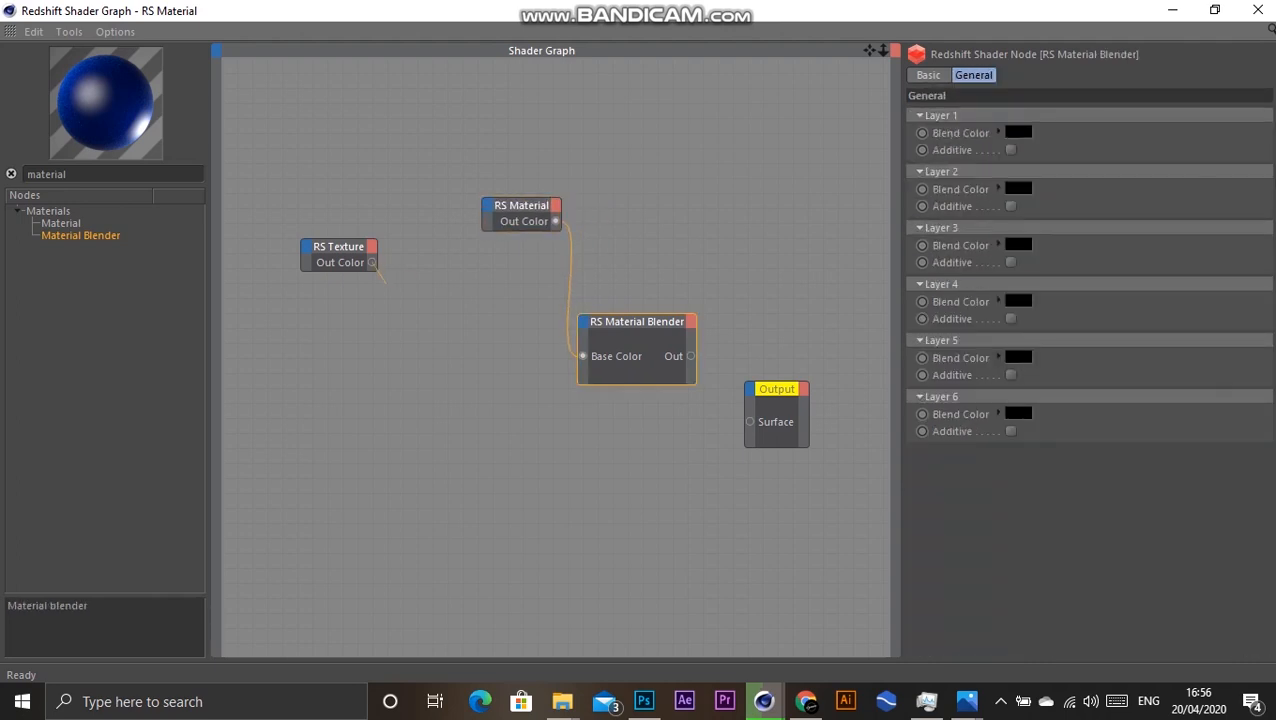
drag(372, 262, 586, 326)
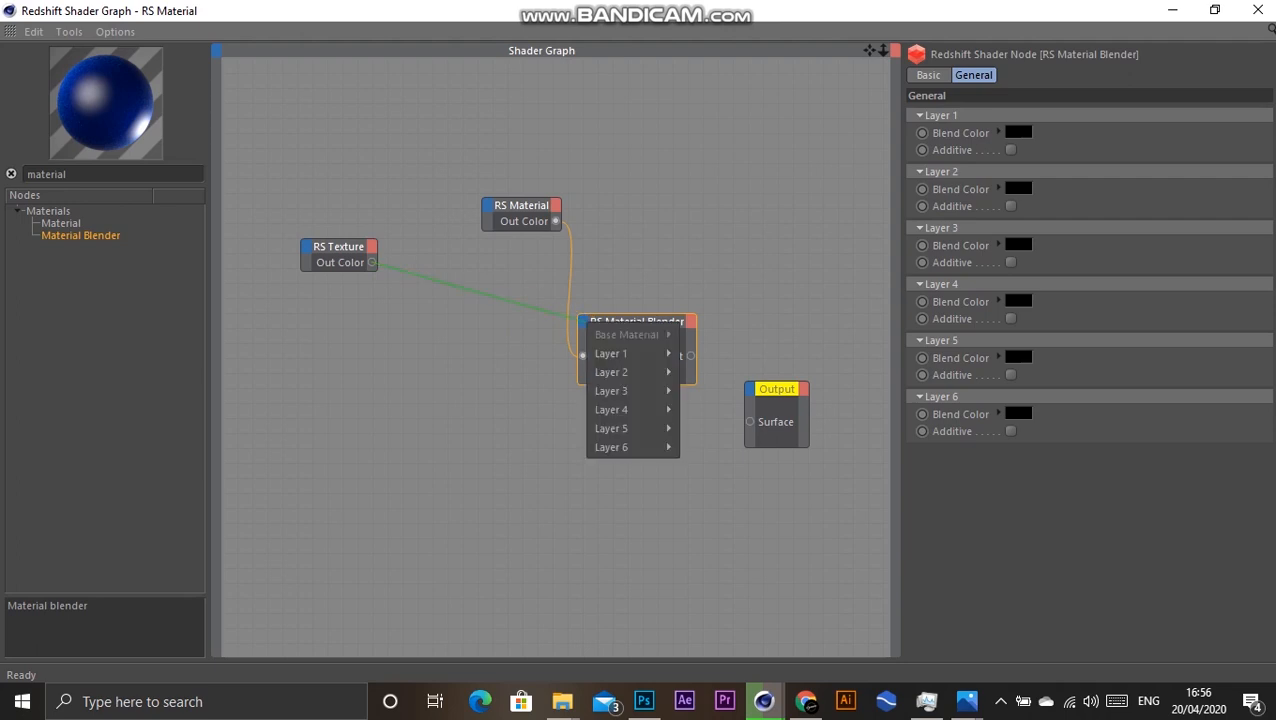
mouse_move(615, 353)
click(712, 353)
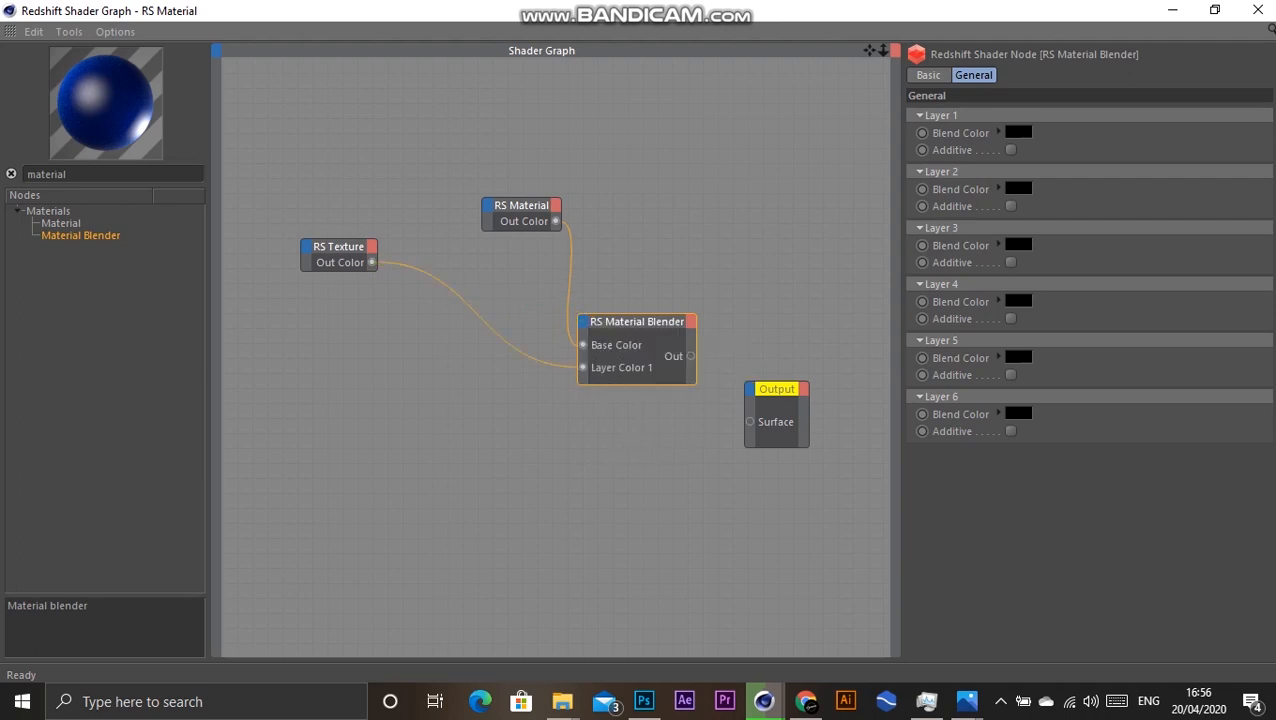
drag(637, 322, 638, 308)
drag(521, 206, 519, 188)
drag(339, 250, 353, 245)
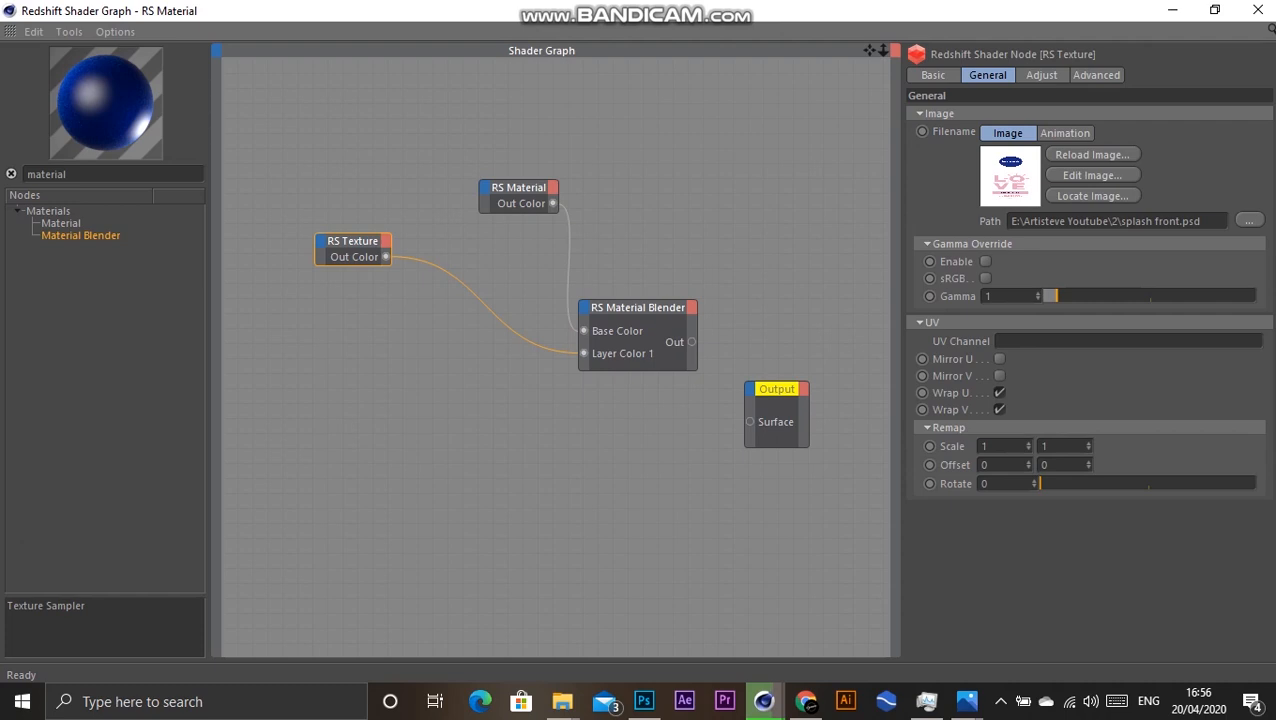
Step: Find the Color Splitter node and add it to the graph below RS Texture
drag(70, 174, 26, 174)
text(splitter)
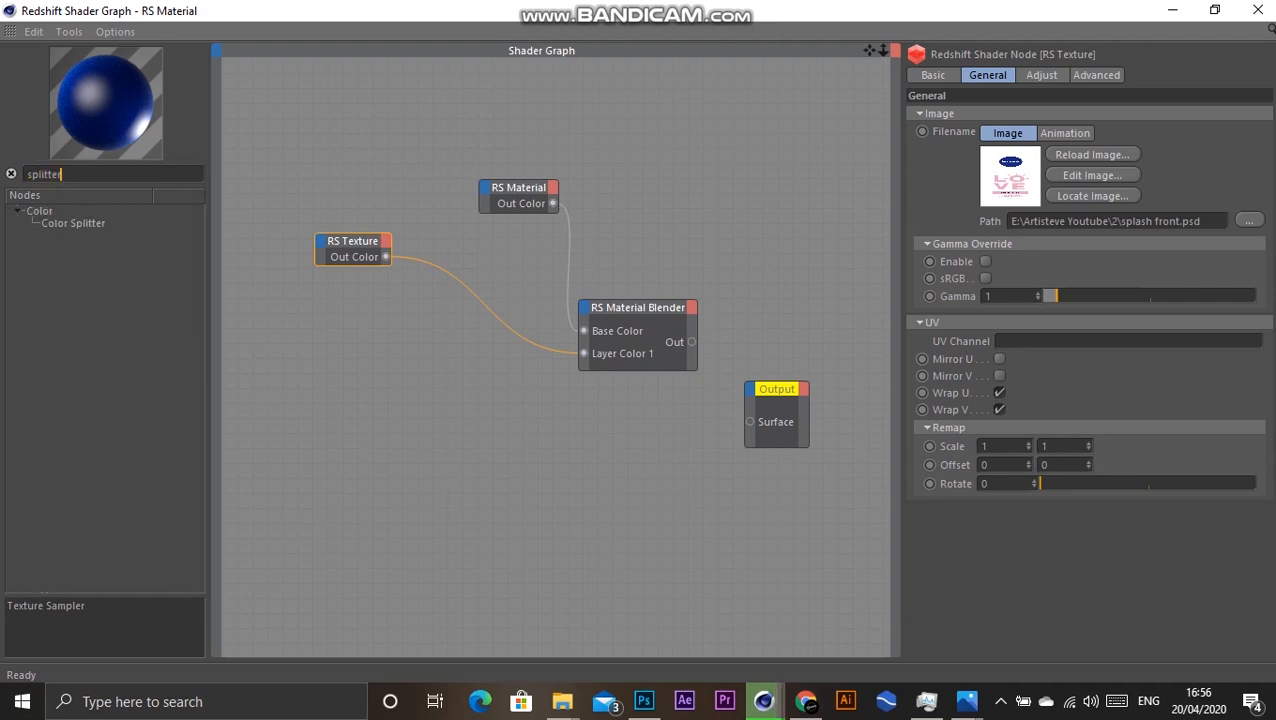
click(73, 223)
drag(73, 223, 416, 336)
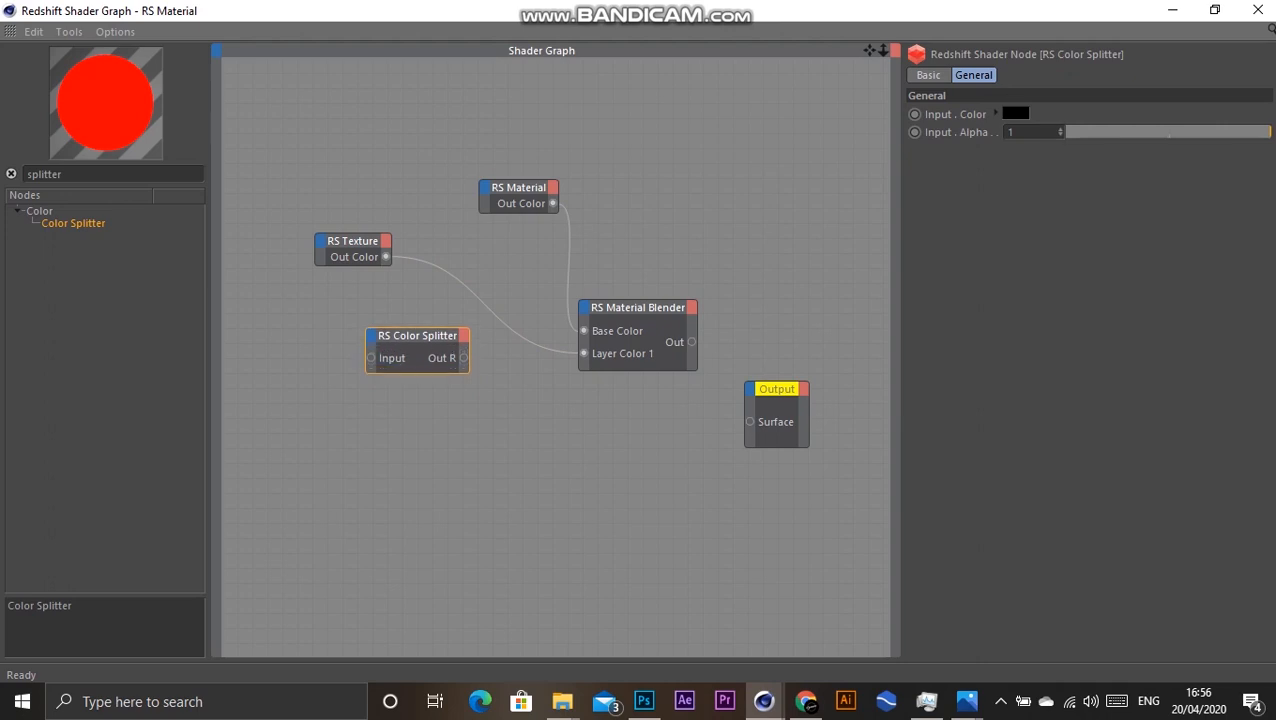
Step: Connect the RS Texture's Out Color to the Color Splitter's Input and place the splitter nearer the Material Blender
click(352, 242)
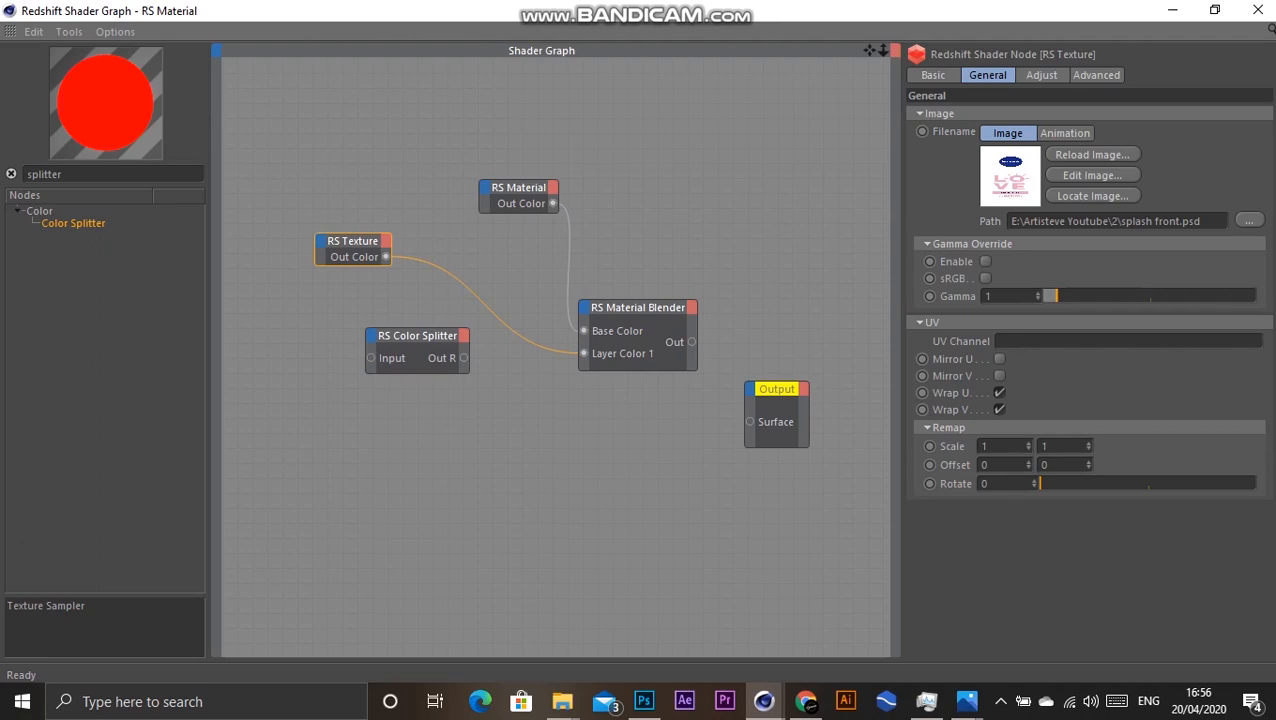
click(518, 188)
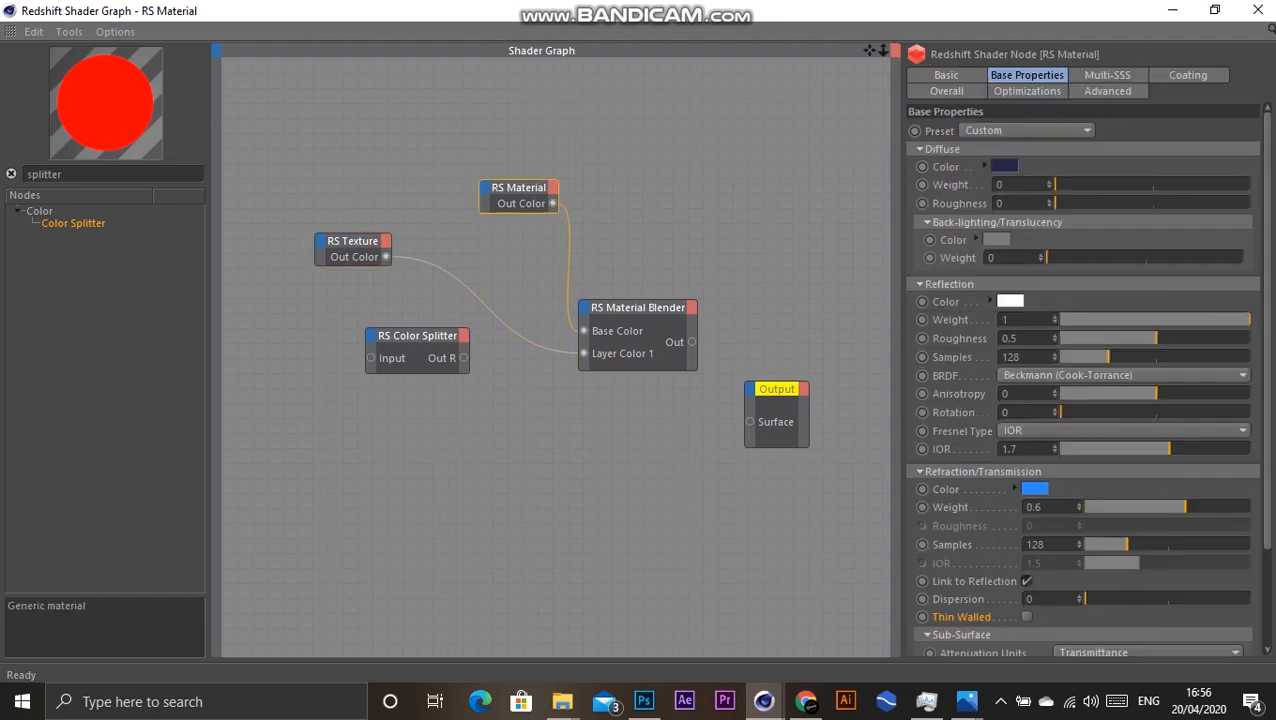
click(417, 337)
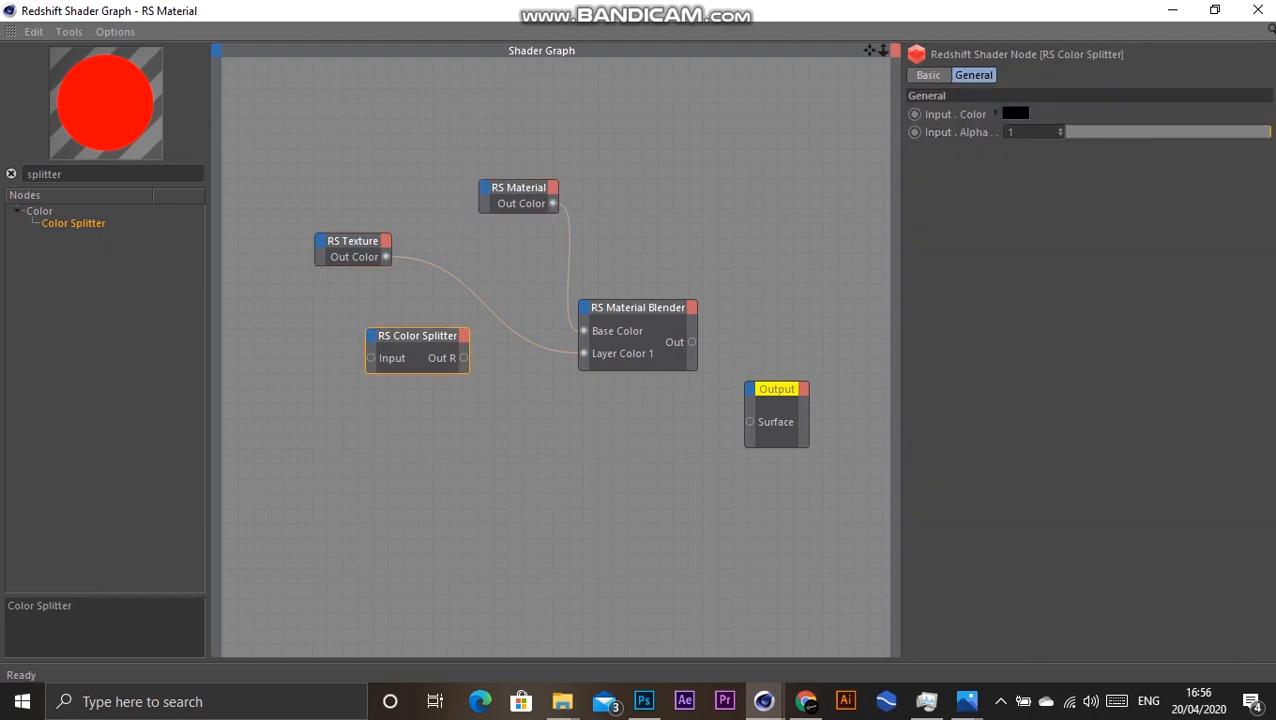
drag(408, 291, 371, 358)
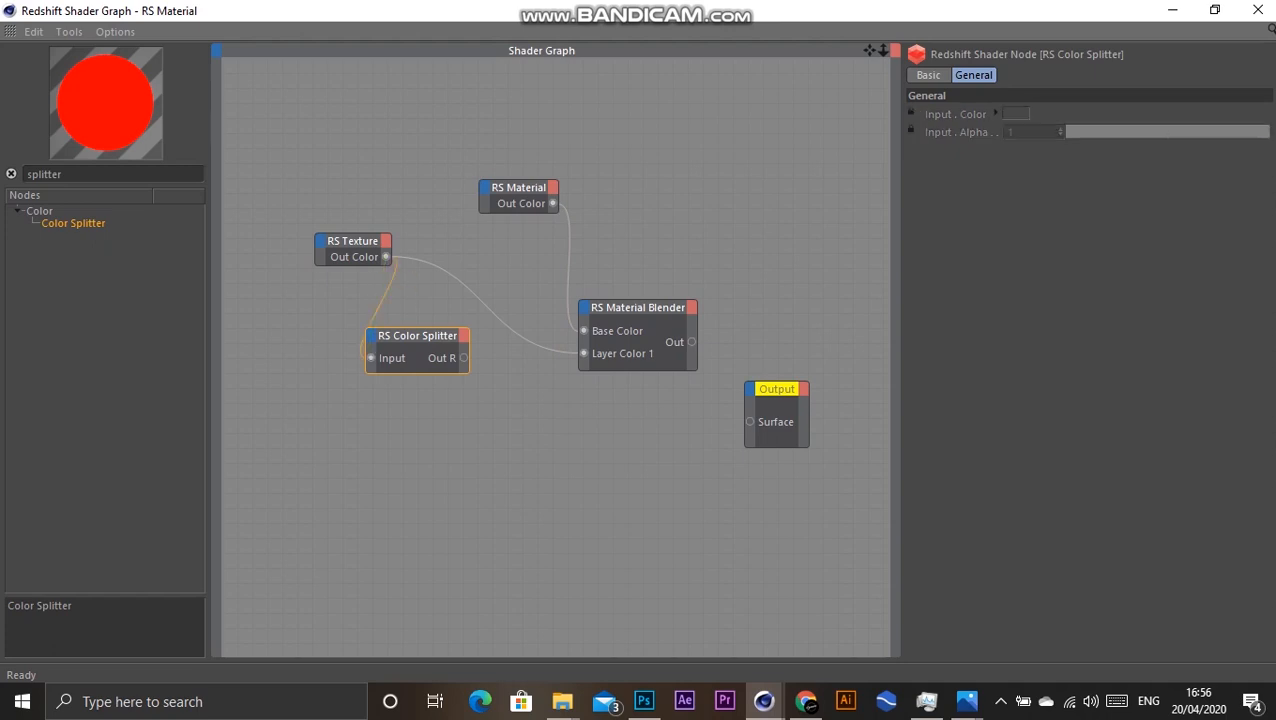
drag(417, 336, 447, 349)
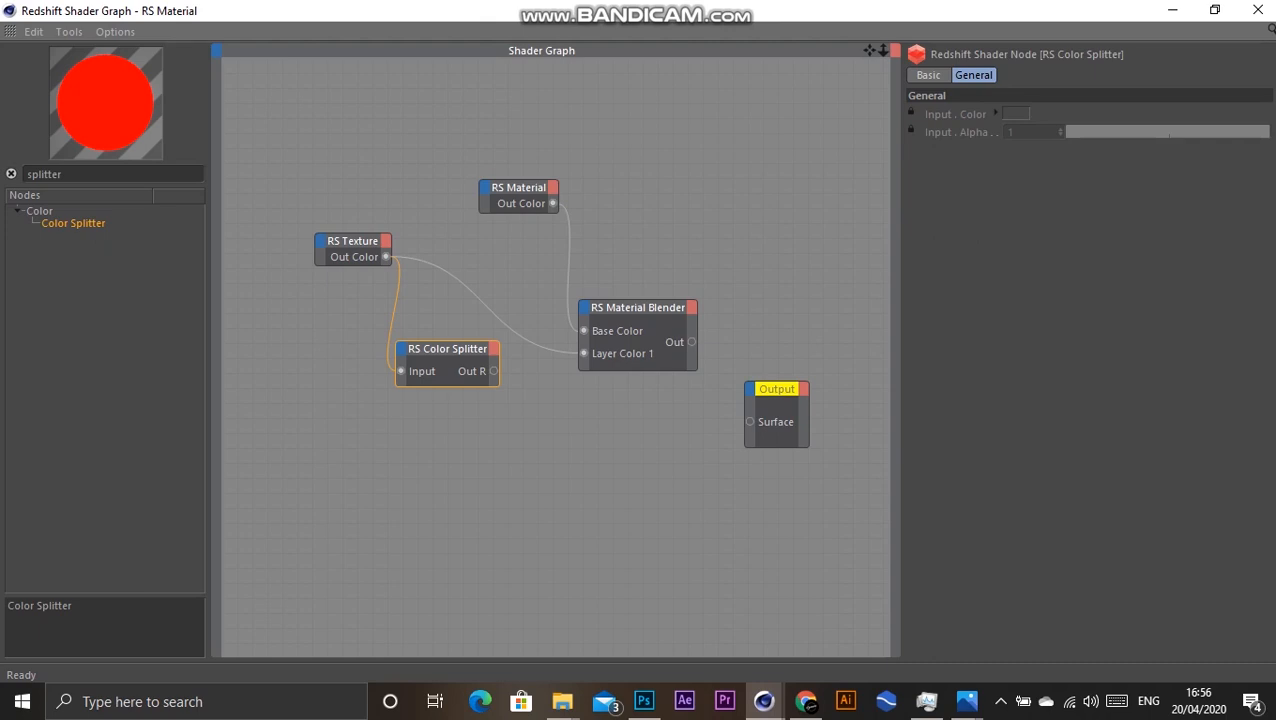
Step: Connect the Color Splitter's Out R to the Material Blender's Blend Color 1 and move RS Texture further from the splitter
drag(493, 371, 585, 311)
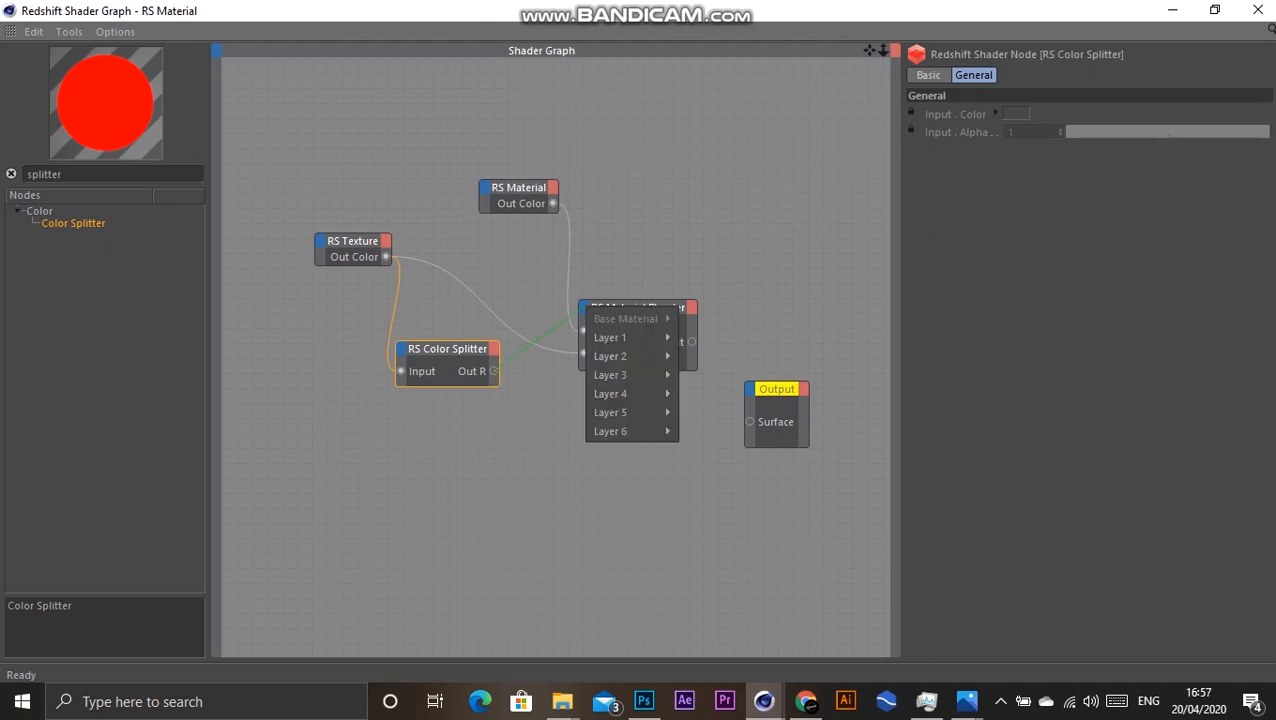
mouse_move(620, 337)
click(710, 354)
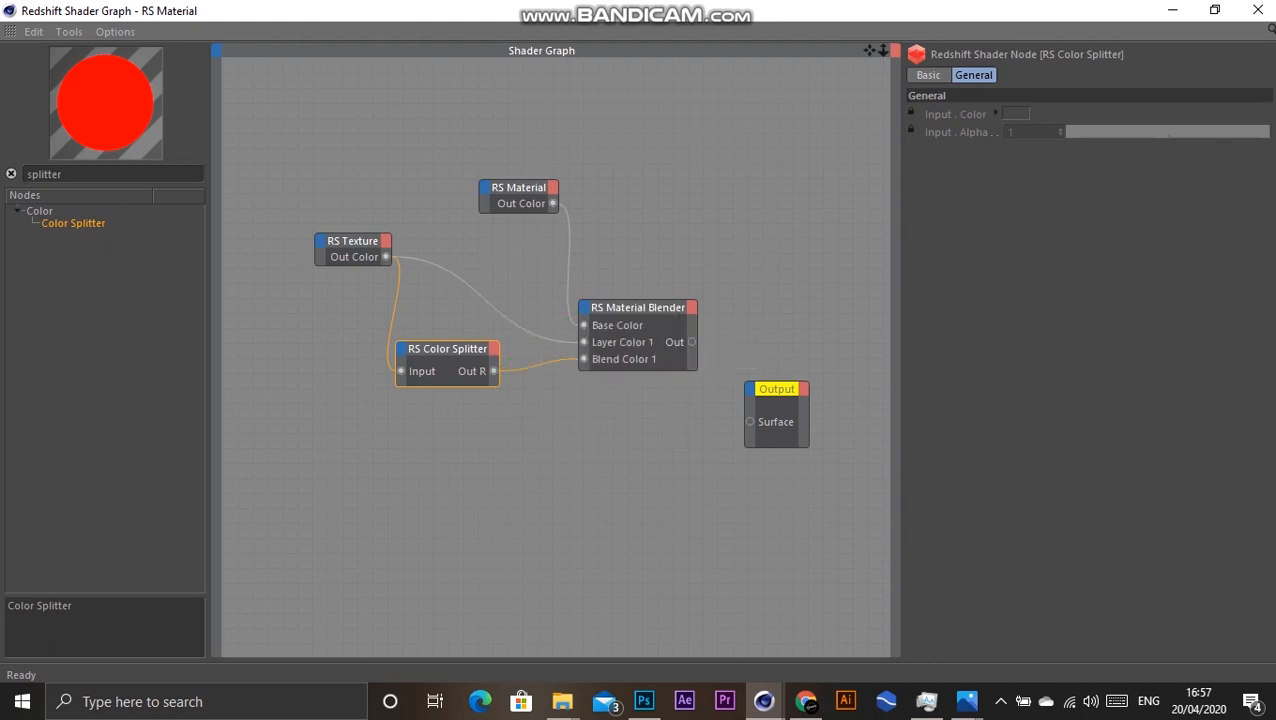
drag(440, 349, 451, 351)
drag(352, 241, 287, 234)
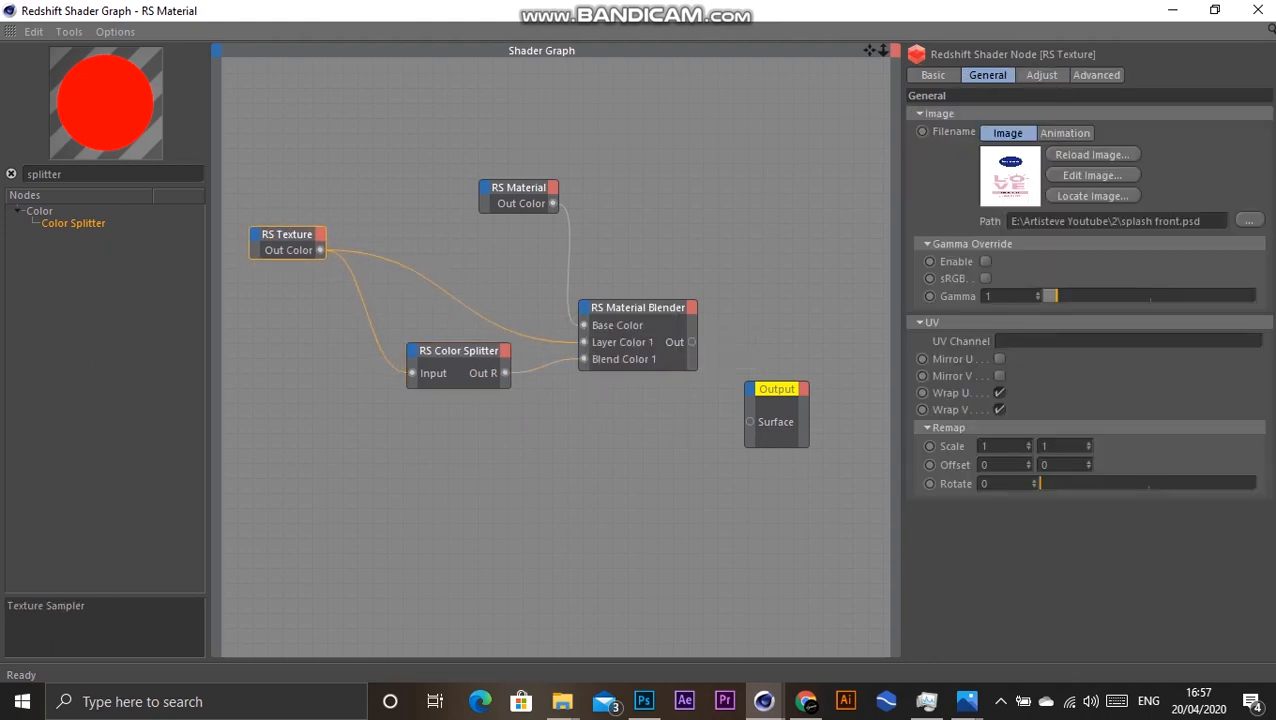
Step: Connect the Material Blender's Out to the Output's Surface and bring up the Redshift IPR render to check the bottle
drag(691, 342, 750, 421)
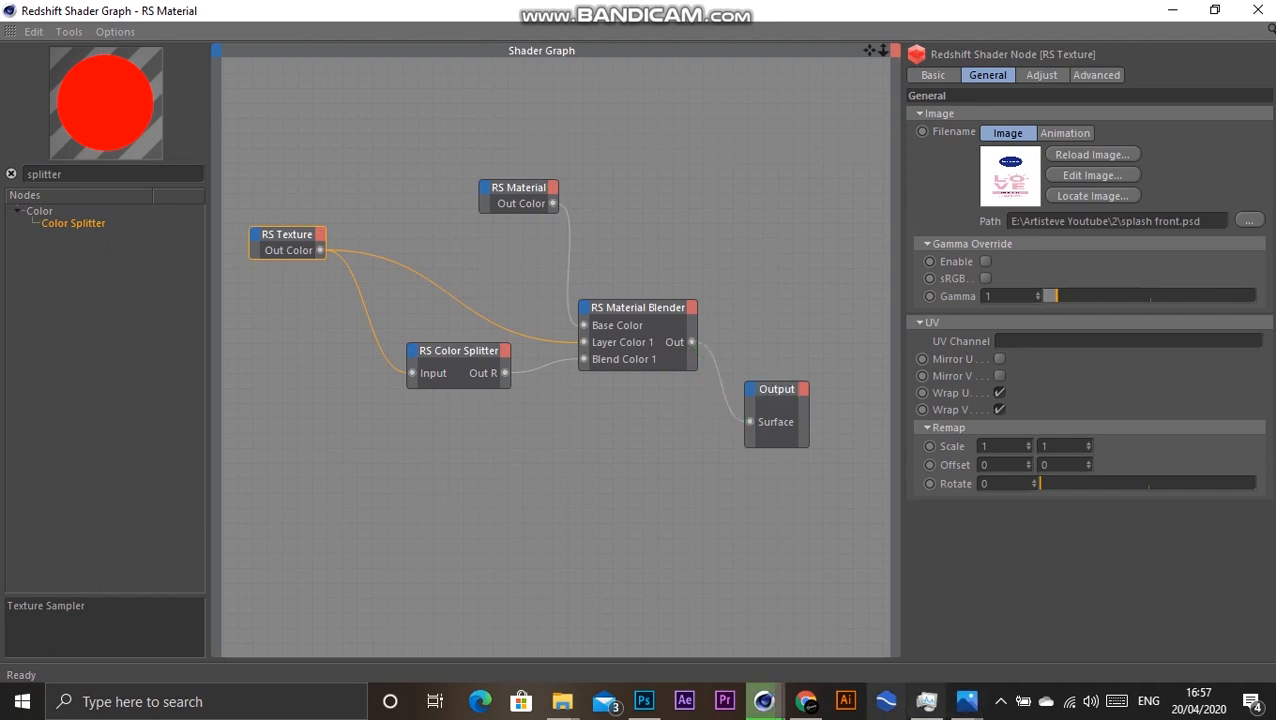
click(764, 701)
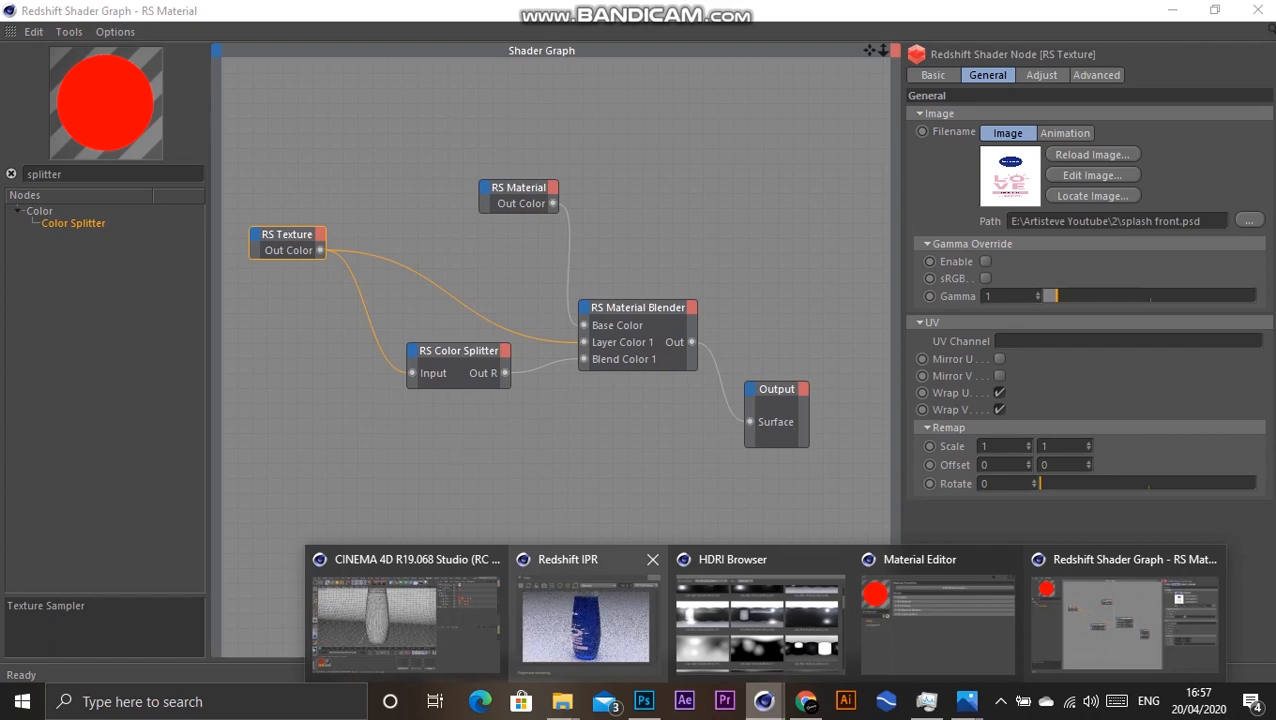
click(585, 615)
drag(1000, 295, 858, 145)
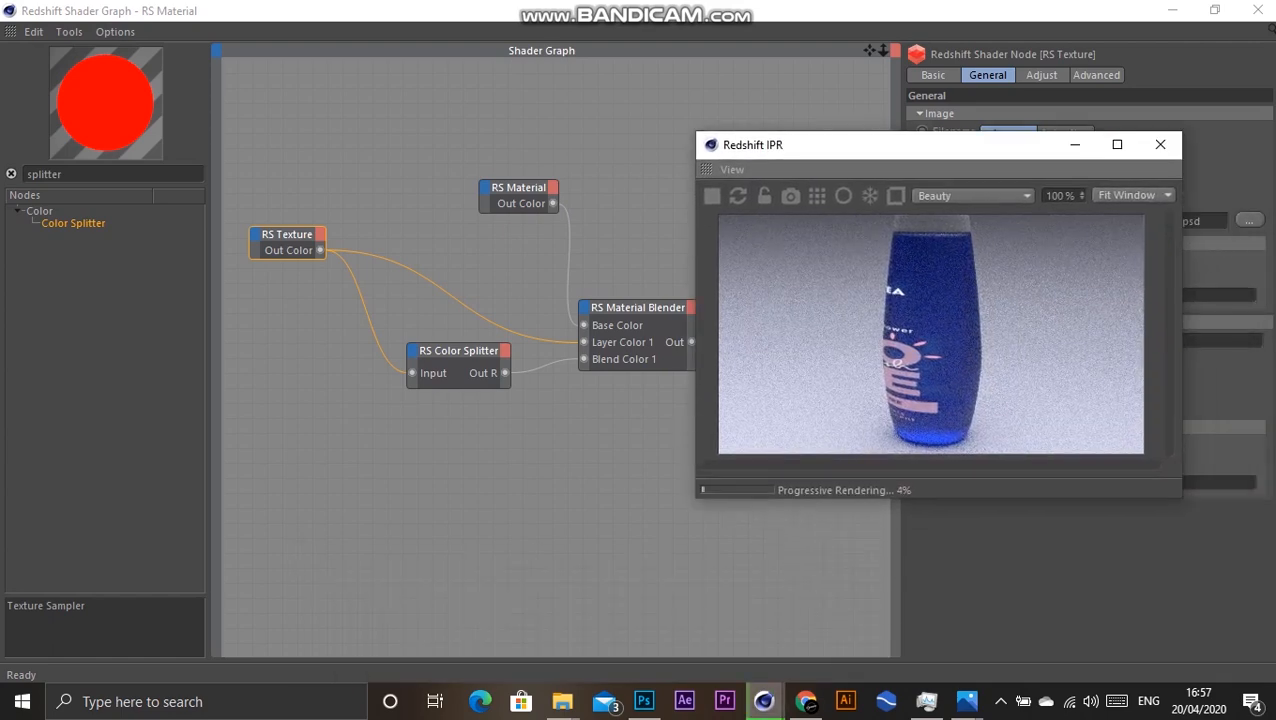
Step: Minimize the shader graph and Material Editor, then apply Fit to Object to Base.1's RS Material texture tag
click(1172, 10)
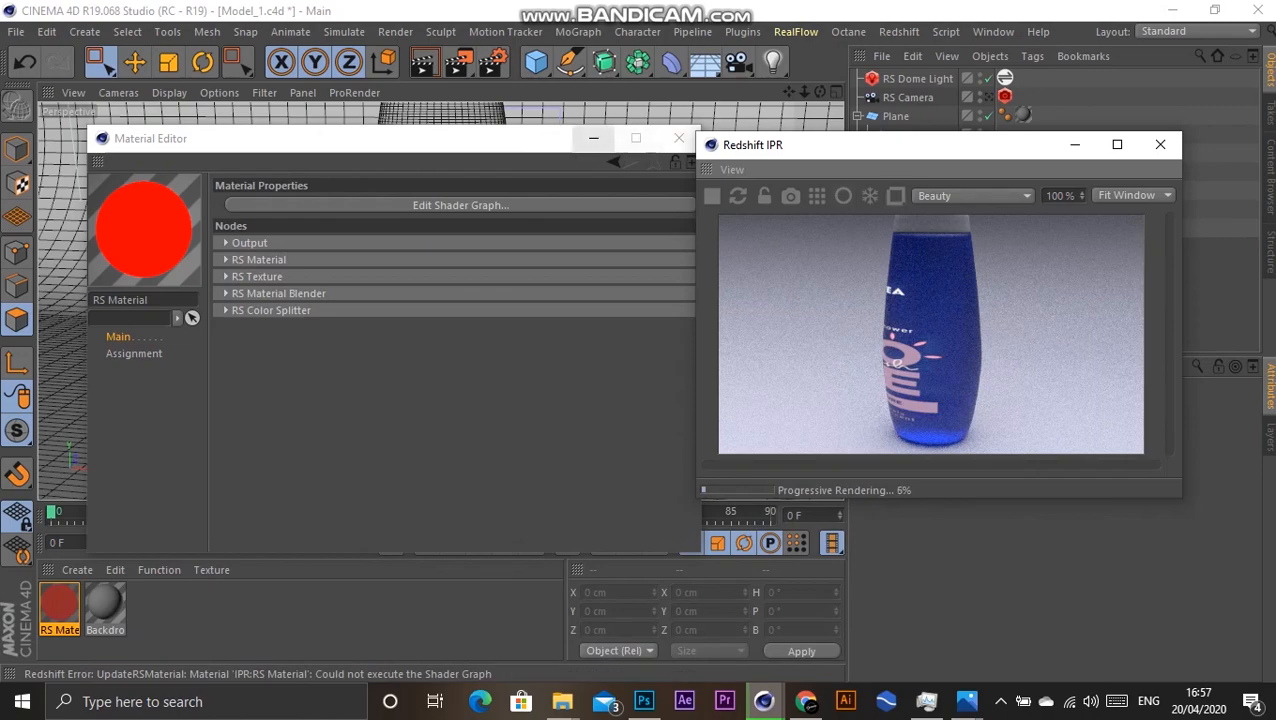
click(593, 138)
drag(850, 145, 495, 177)
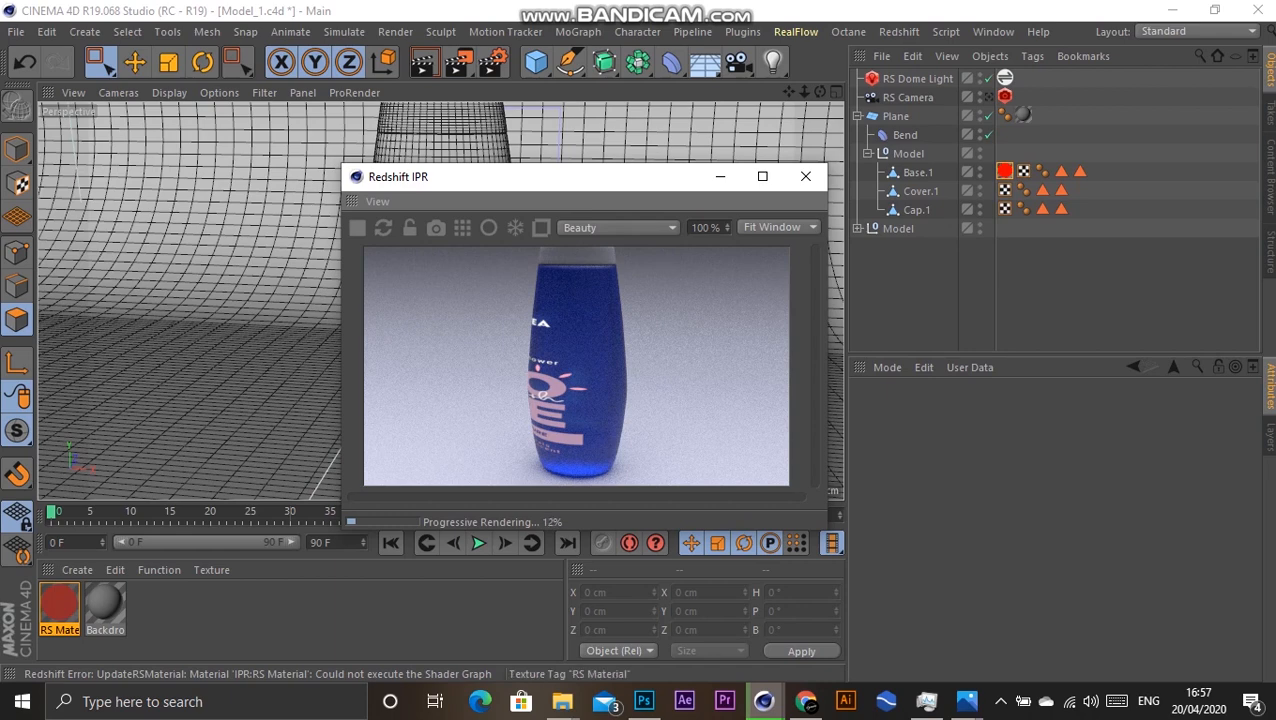
click(1004, 171)
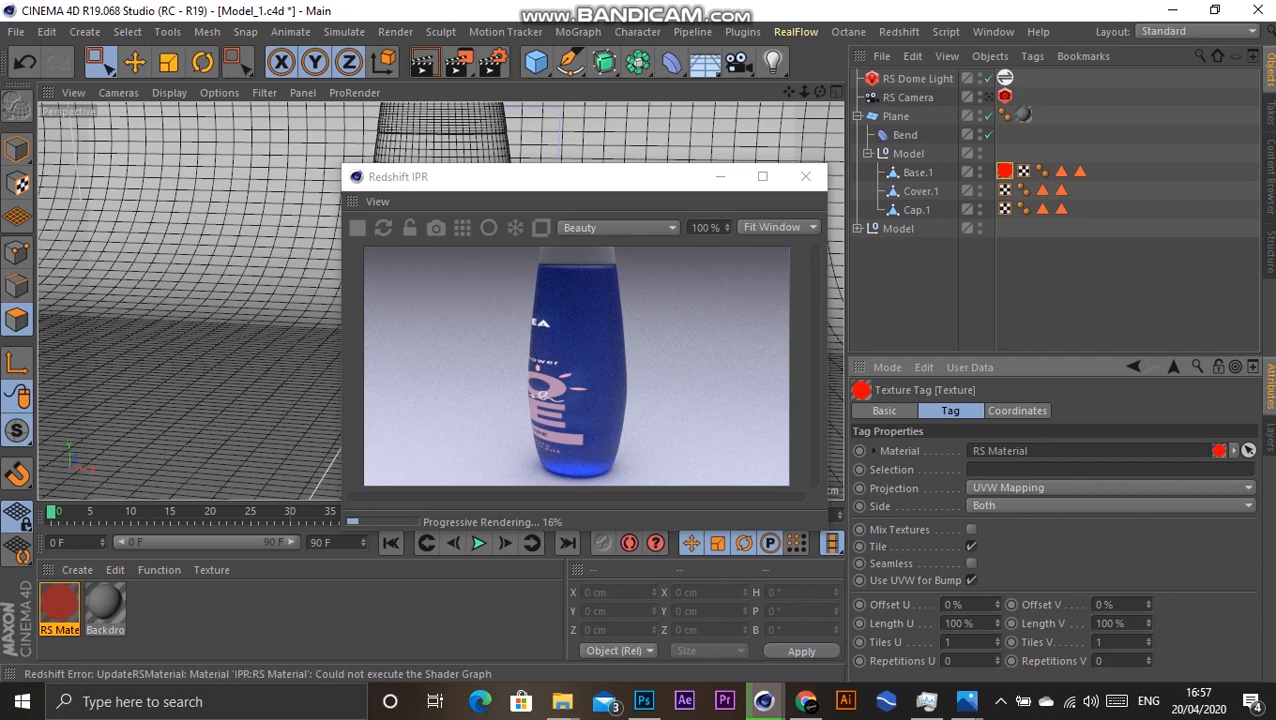
right_click(1004, 171)
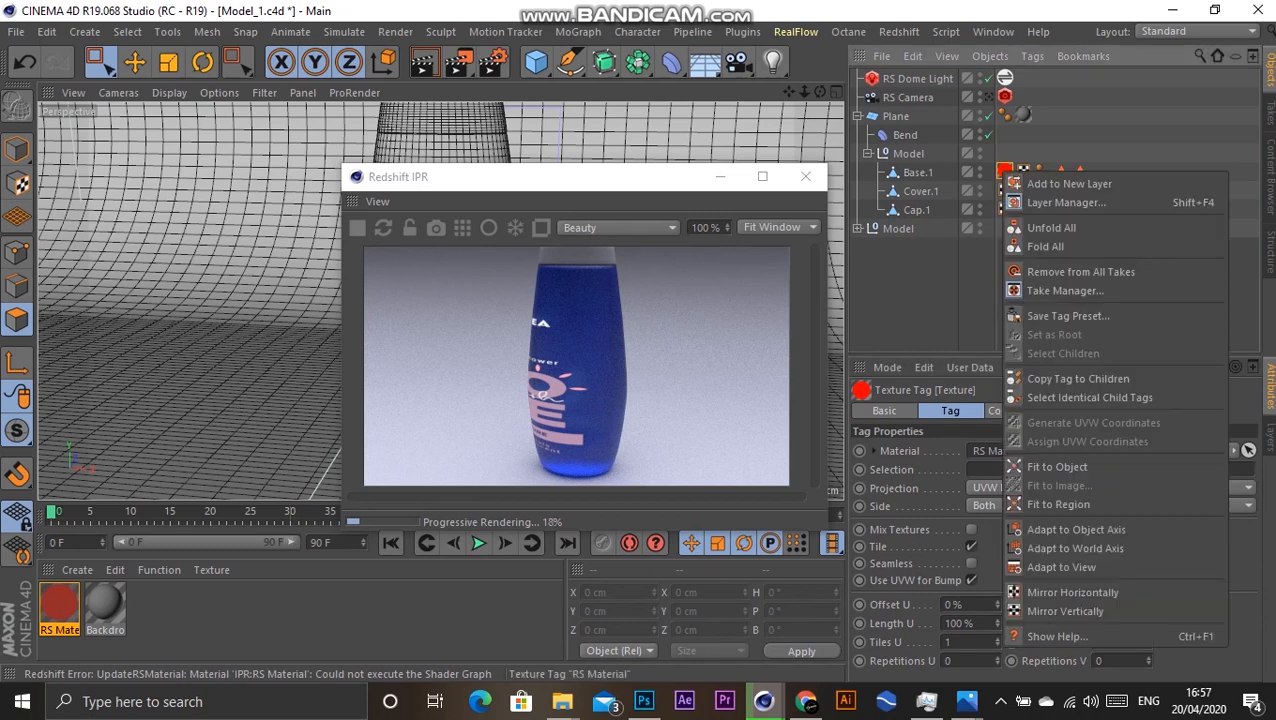
click(1057, 466)
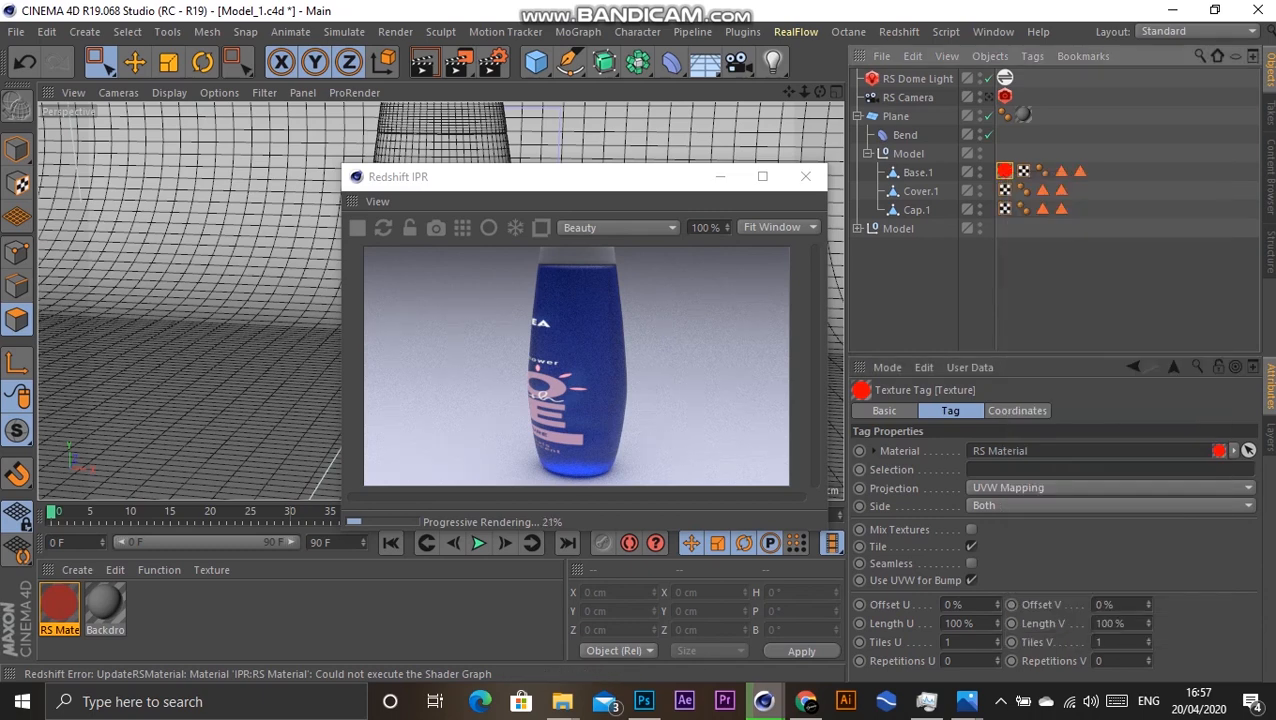
drag(585, 177, 633, 160)
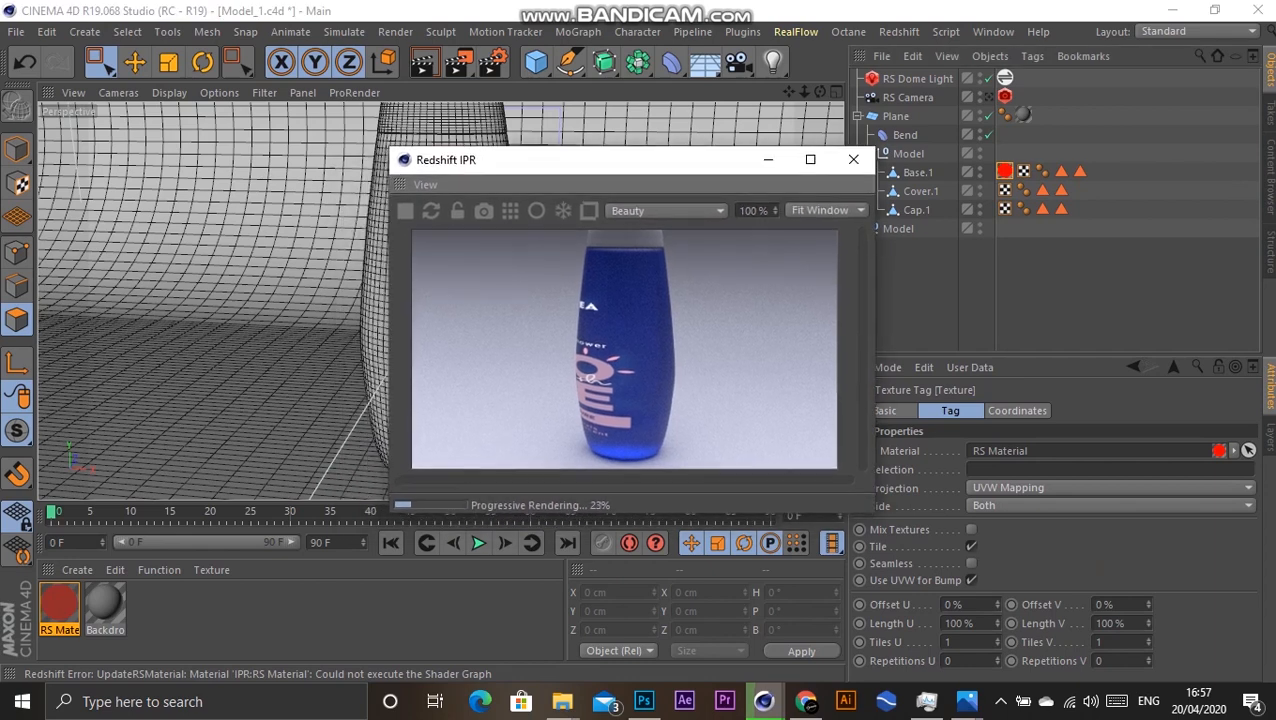
Step: Set the Base.1 texture tag's projection to Flat and refresh the Redshift IPR render
click(1109, 488)
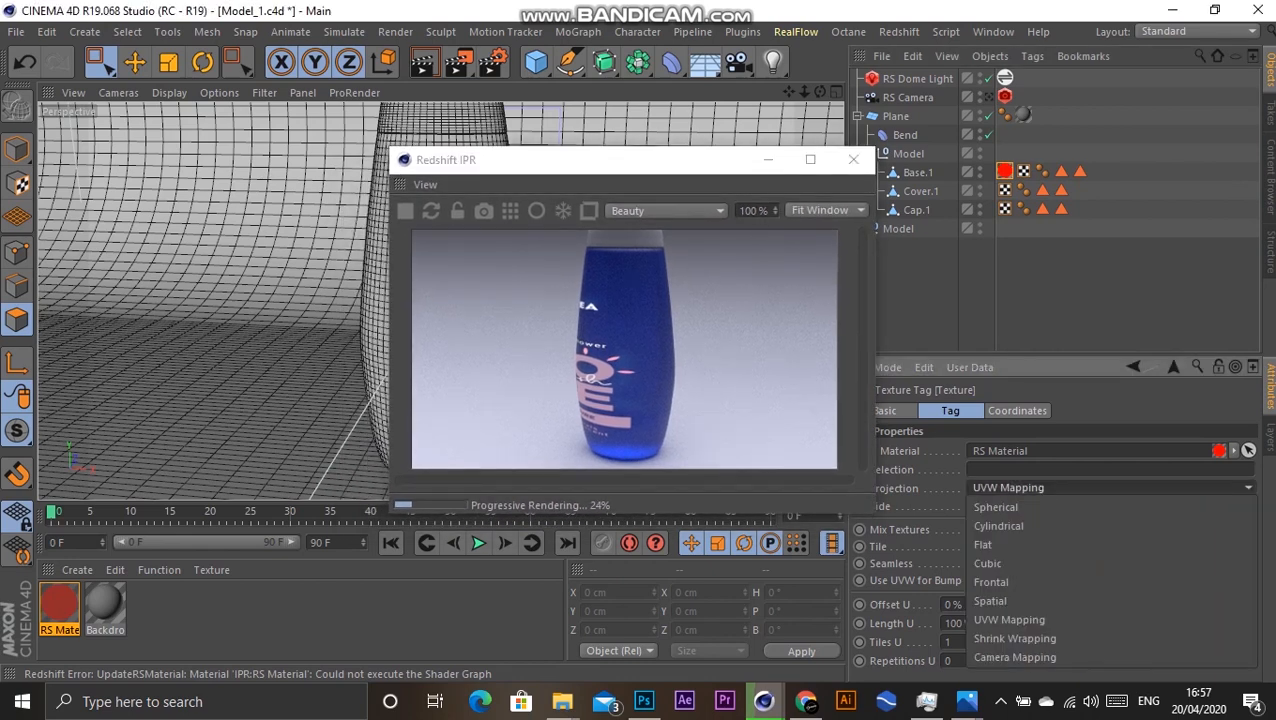
click(985, 545)
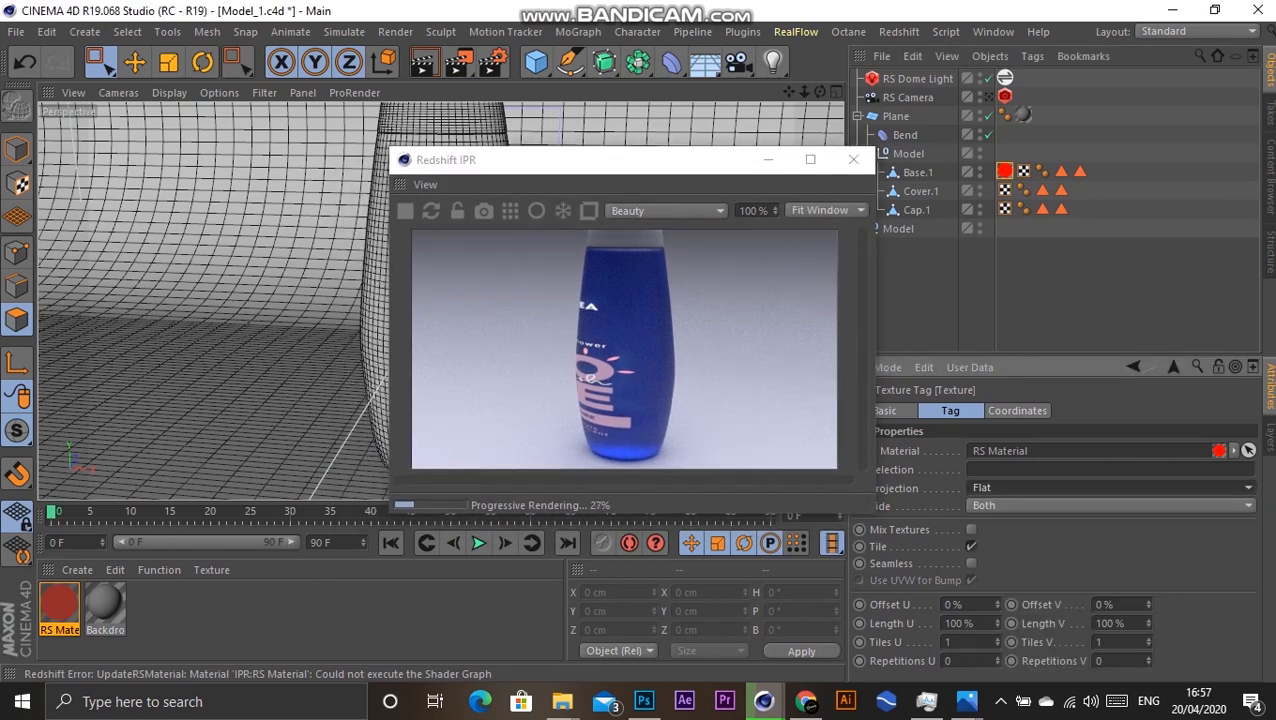
click(431, 210)
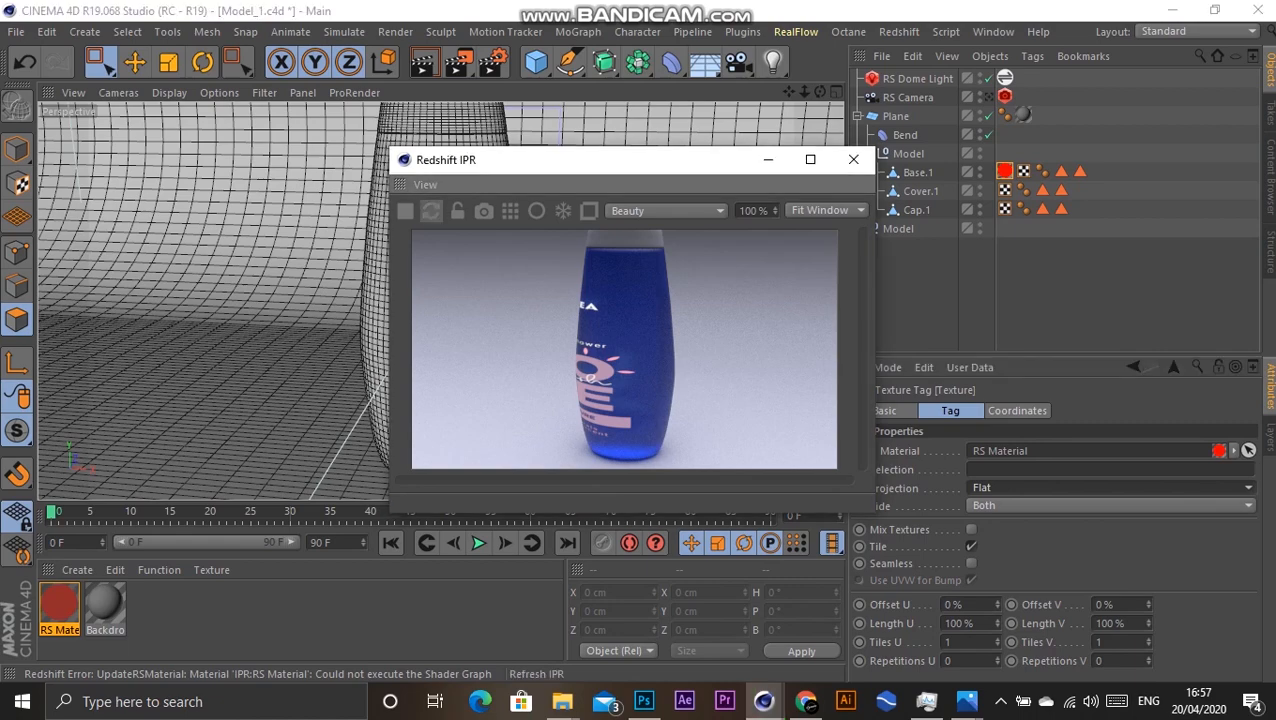
click(431, 210)
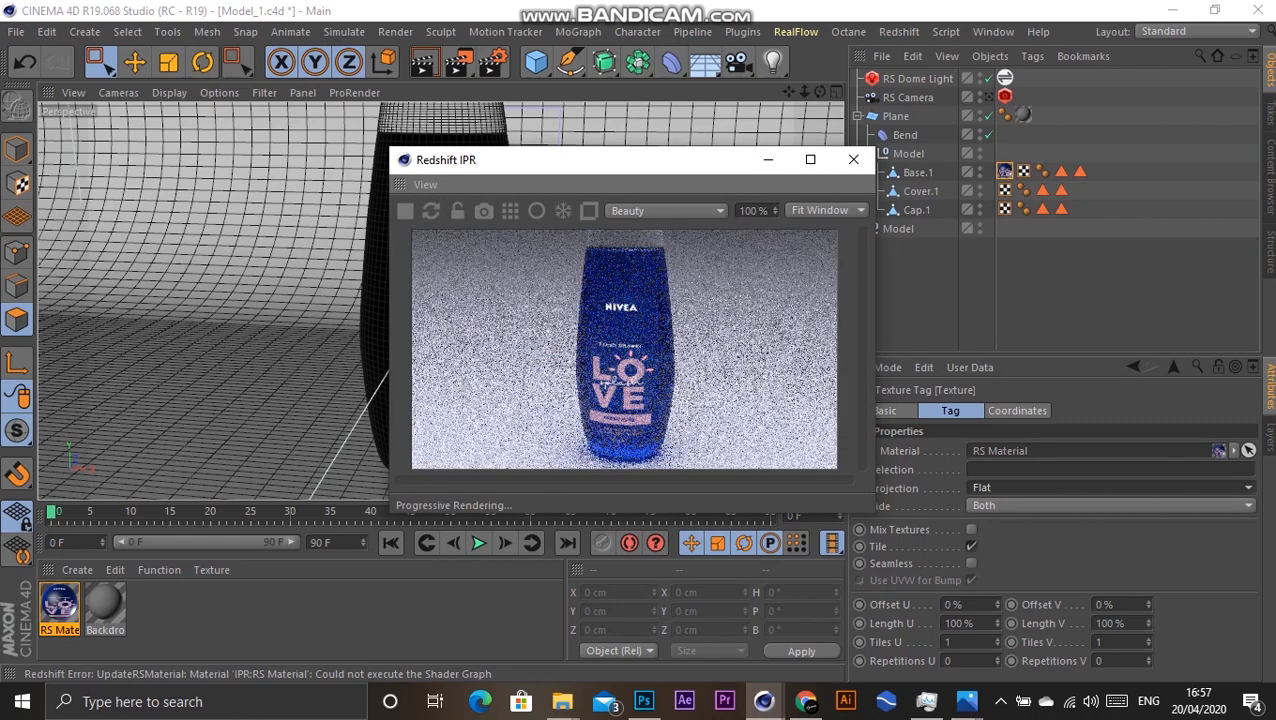
Step: Examine the label's flat projection on the front, sides and back of the bottle in the viewport and Redshift IPR
drag(520, 160, 722, 154)
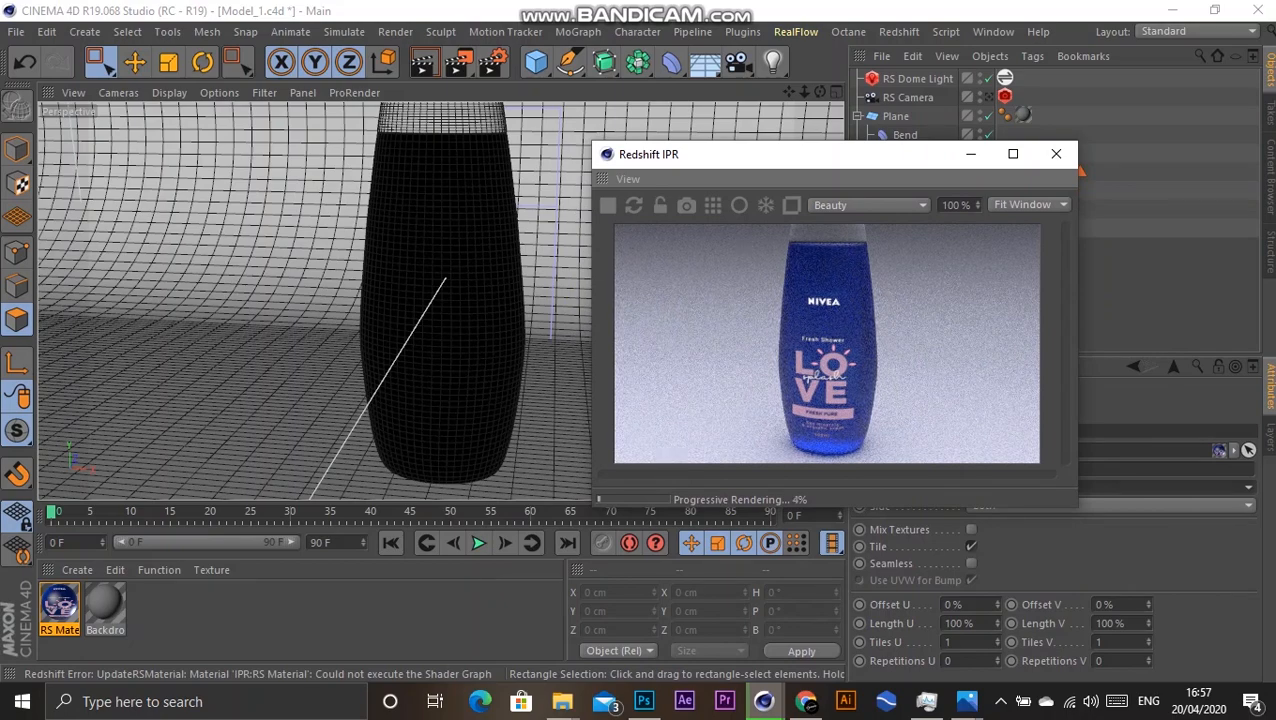
mouse_move(722, 154)
mouse_down()
mouse_move(531, 152)
mouse_move(535, 175)
mouse_move(498, 164)
mouse_move(733, 167)
mouse_up()
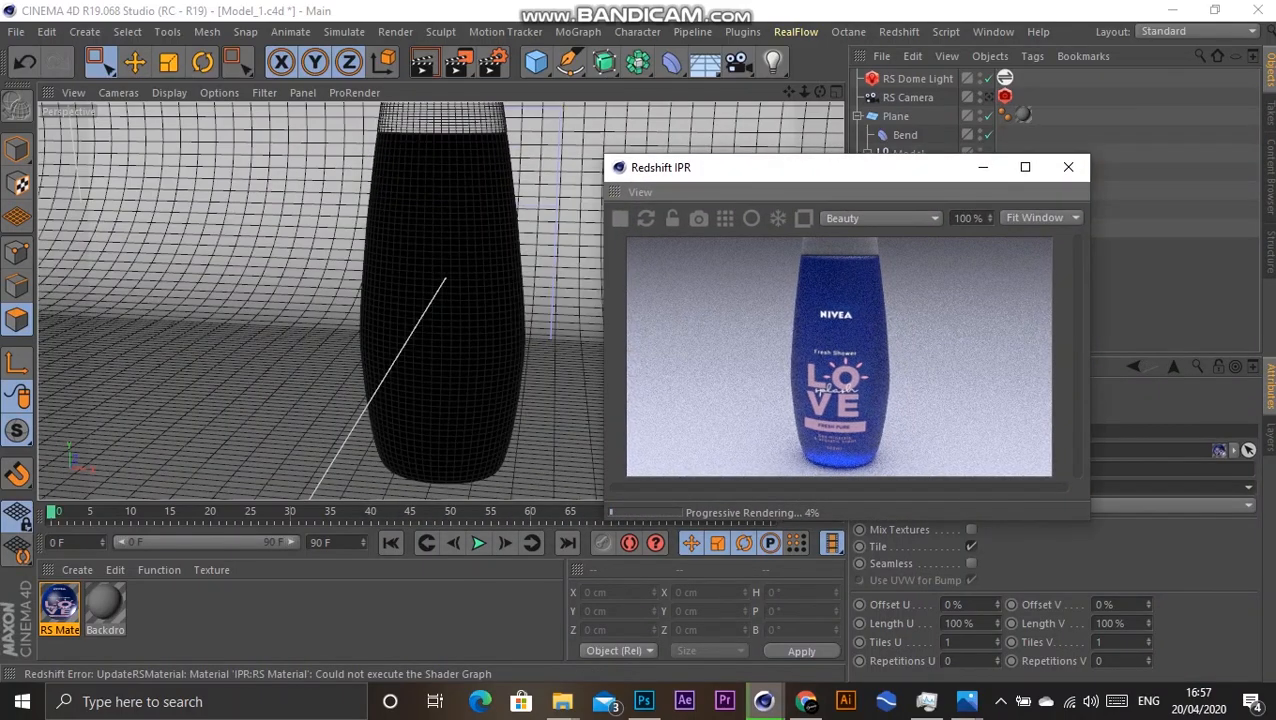
alt+drag(515, 231, 640, 233)
drag(820, 92, 789, 92)
alt+drag(474, 247, 448, 246)
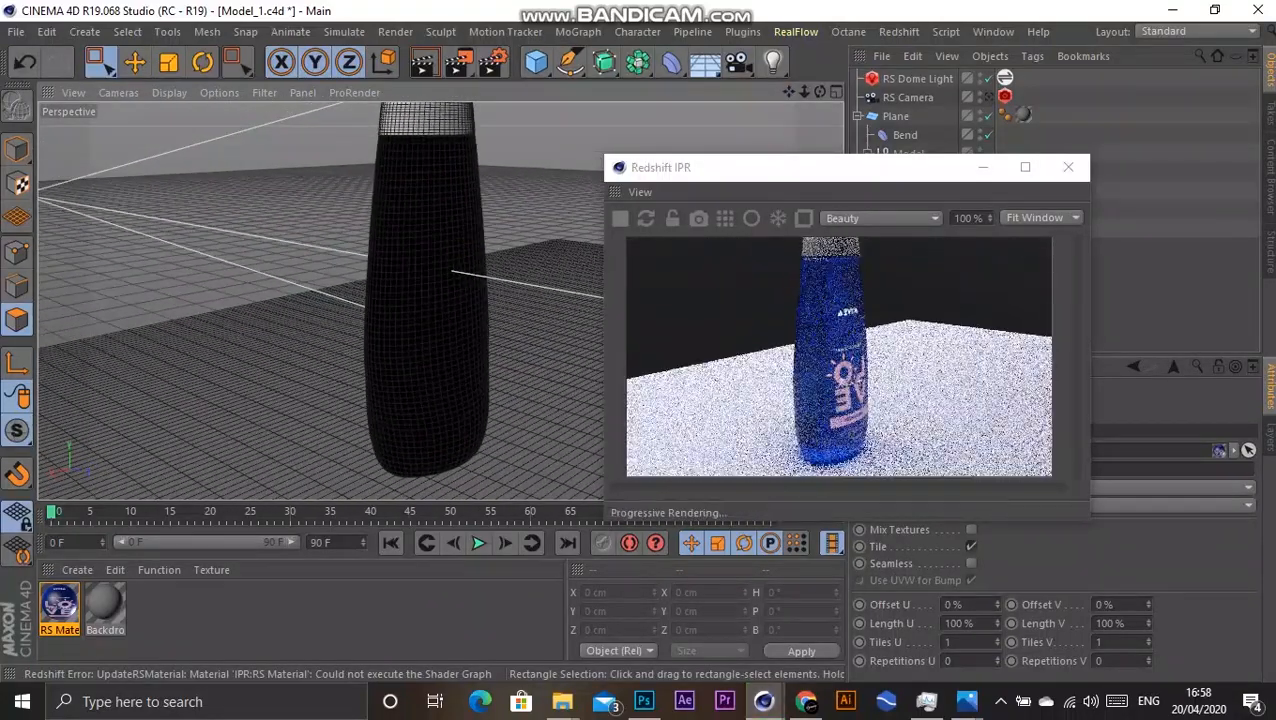
alt+drag(390, 288, 575, 290)
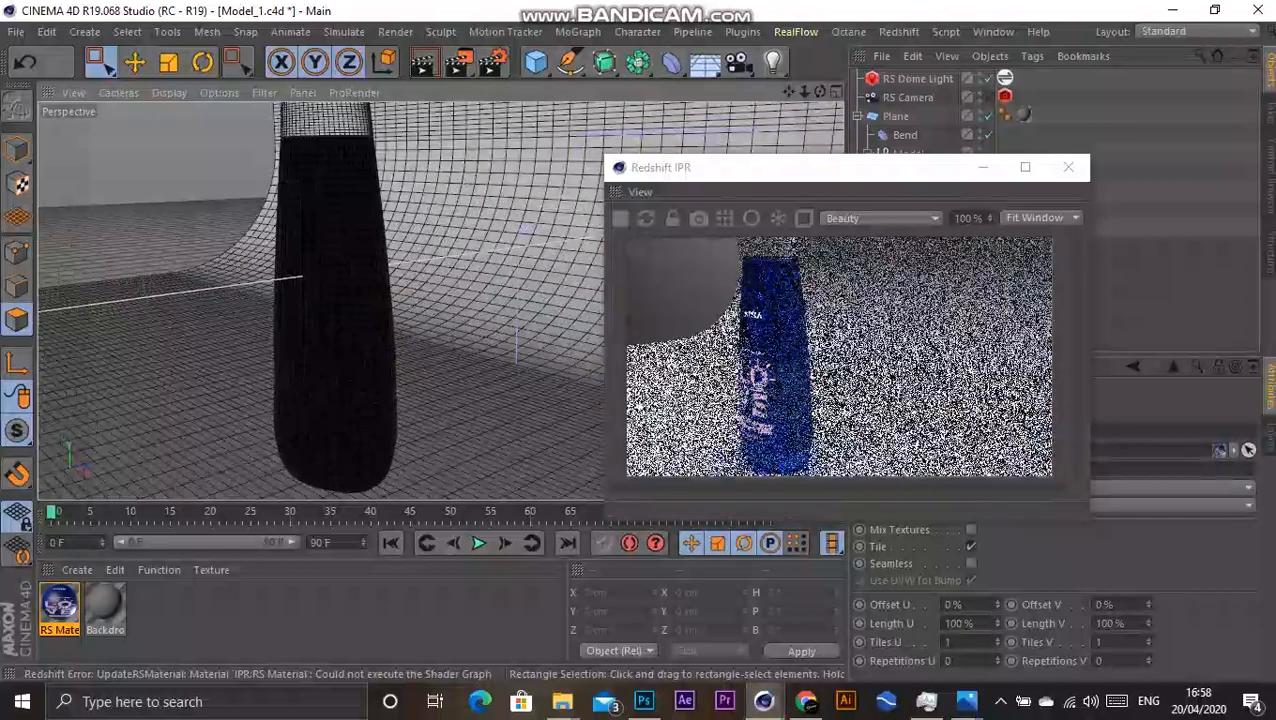
alt+drag(302, 305, 275, 273)
alt+drag(364, 273, 264, 273)
alt+drag(481, 342, 452, 338)
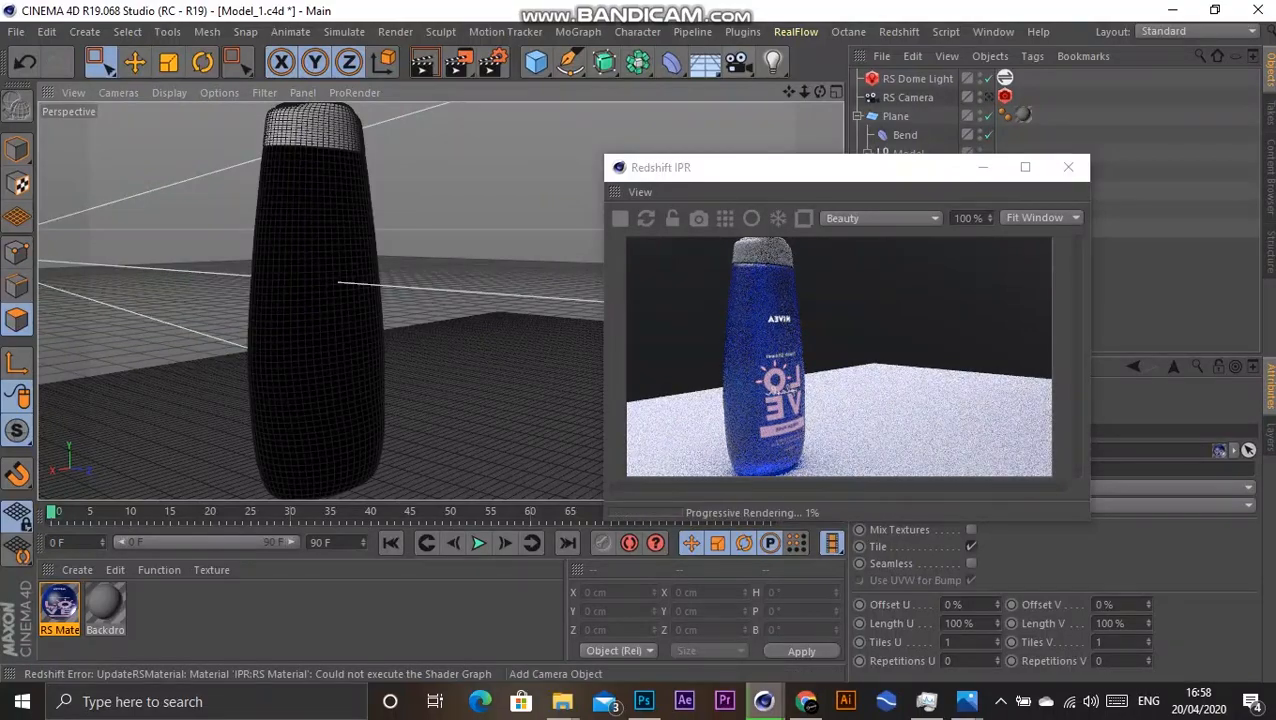
Step: Restrict Base.1's RS Material texture tag to the Front polygon selection and uncover the bottle in the viewport
drag(789, 91, 885, 73)
drag(835, 167, 510, 216)
click(1005, 172)
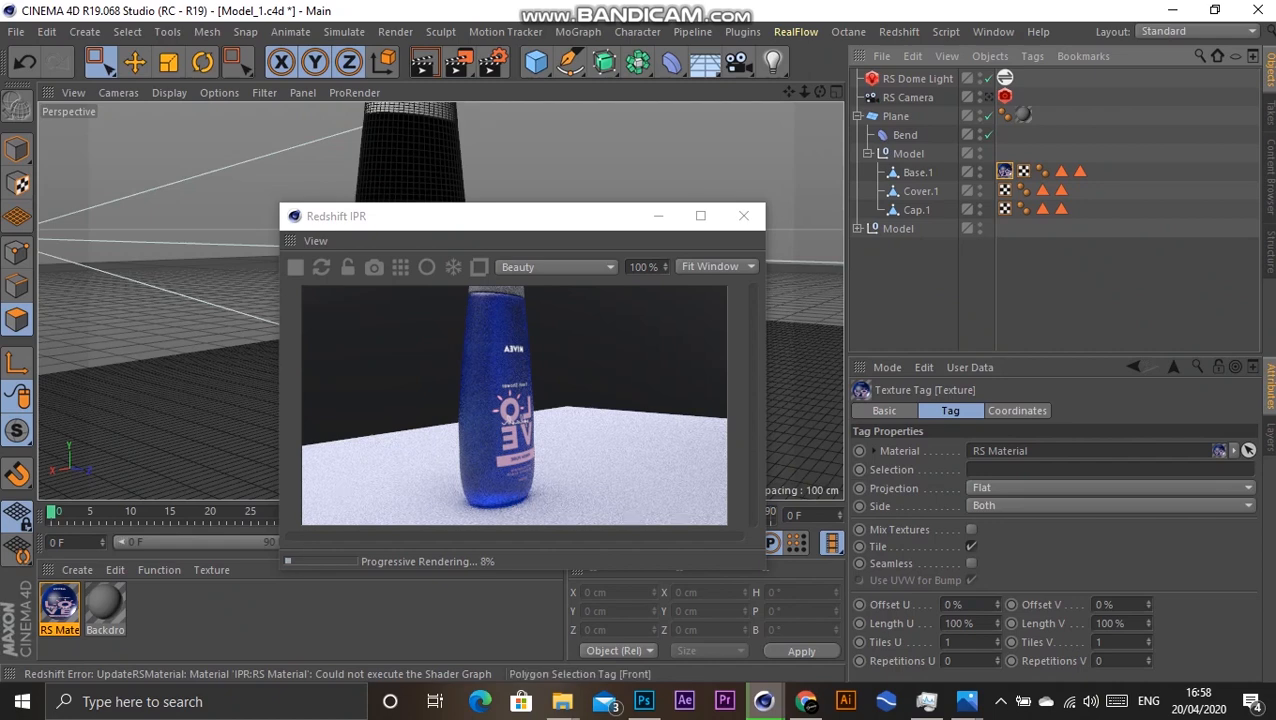
drag(1080, 171, 1040, 469)
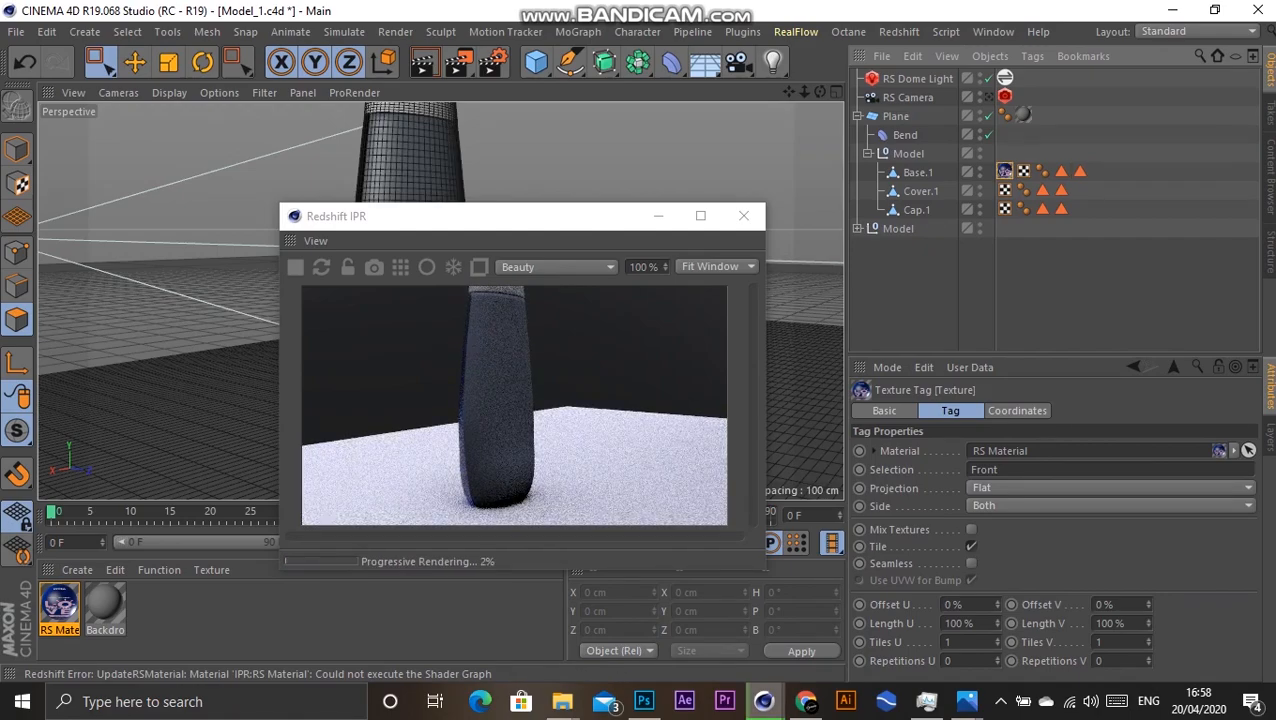
drag(500, 216, 776, 186)
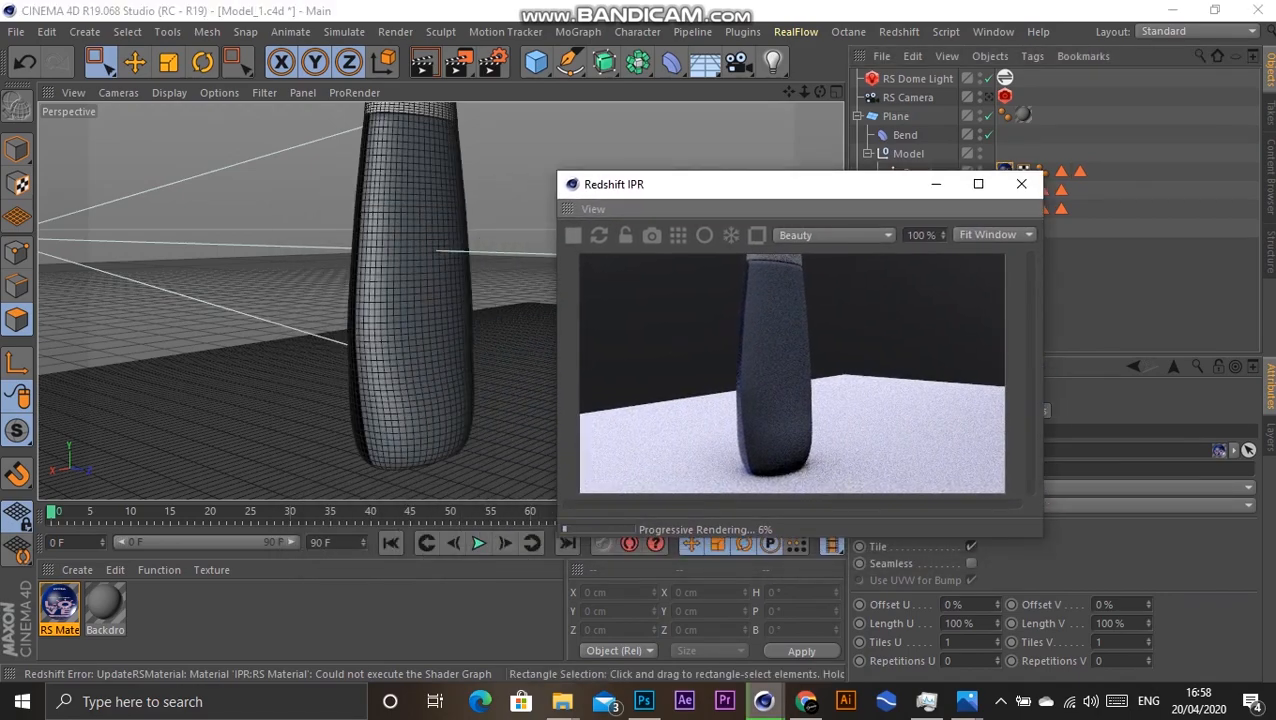
Step: Bring the front of the labelled bottle into view and duplicate its RS Material
alt+drag(302, 251, 450, 290)
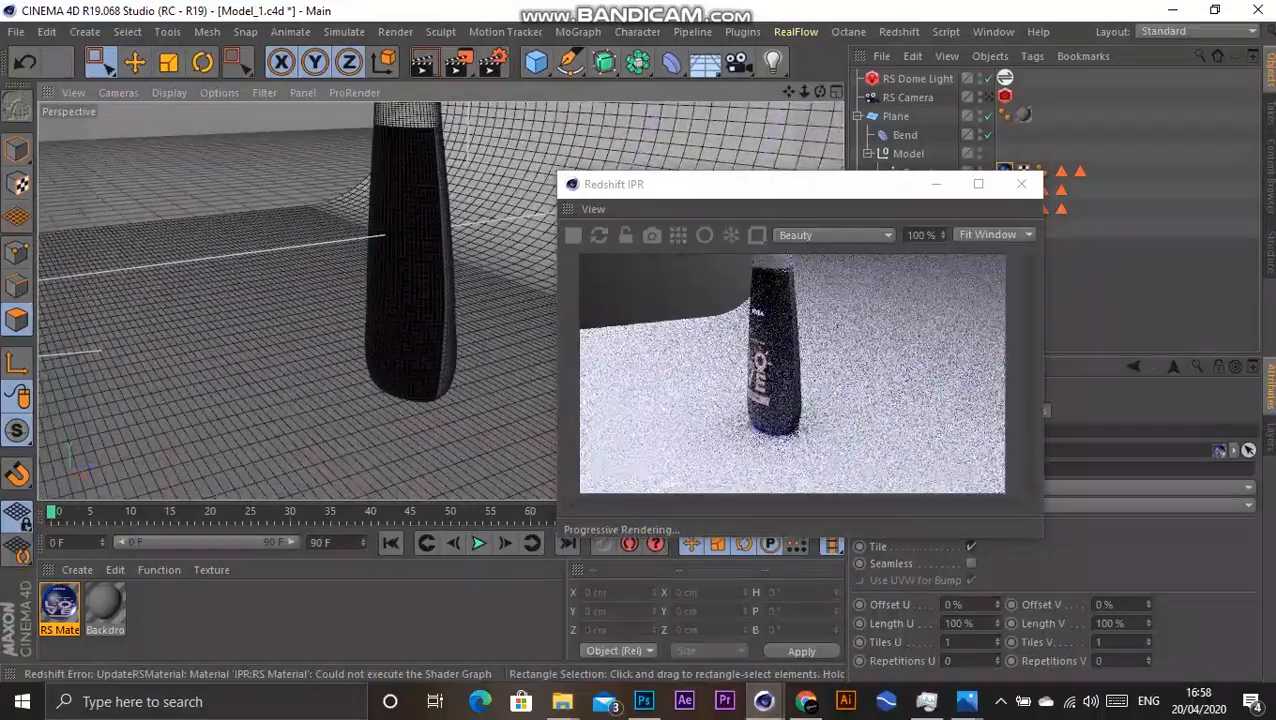
scroll(453, 199, up, 5)
alt+drag(359, 282, 388, 275)
scroll(415, 263, down, 1)
scroll(415, 263, down, 2)
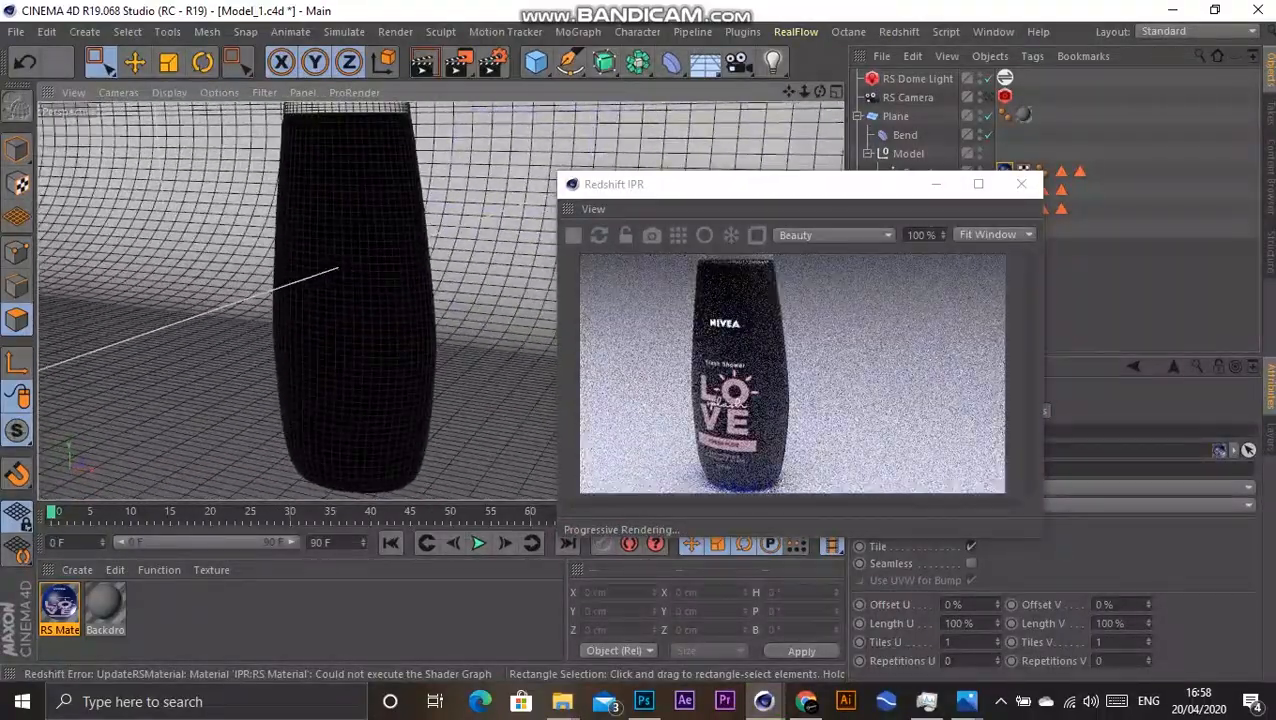
ctrl+drag(59, 604, 86, 605)
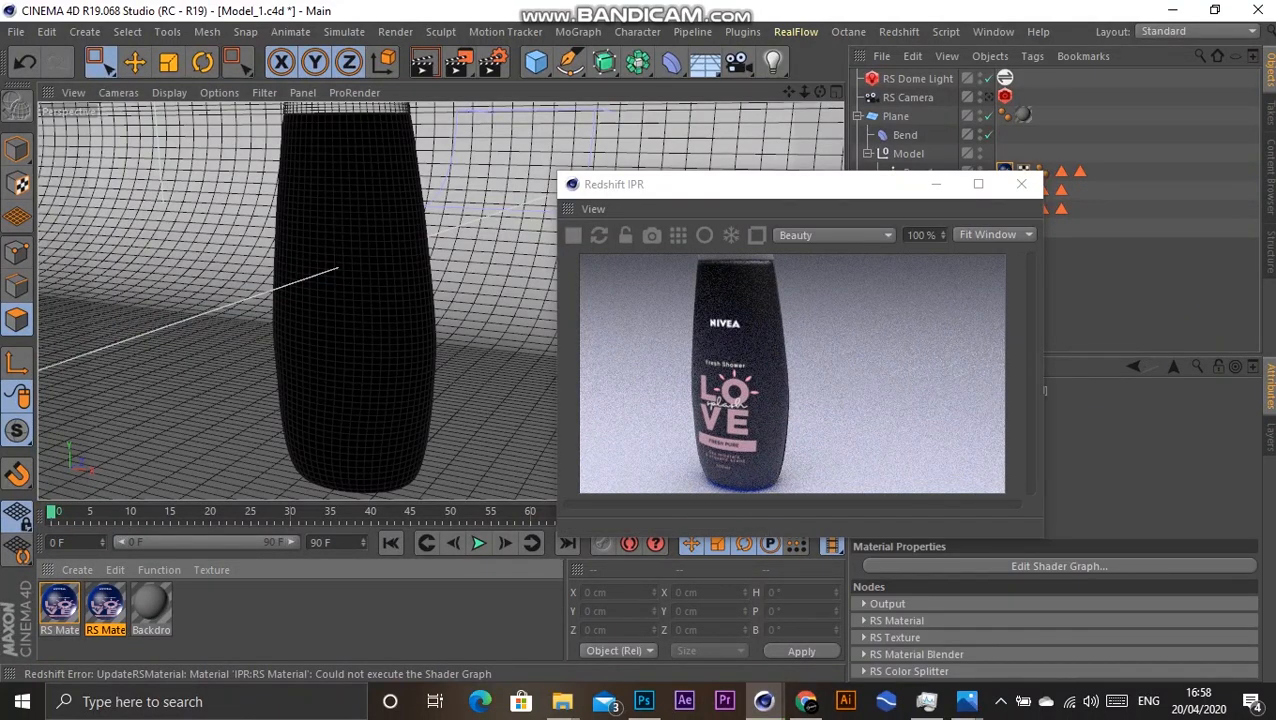
Step: Rename the original label material as Front
click(59, 604)
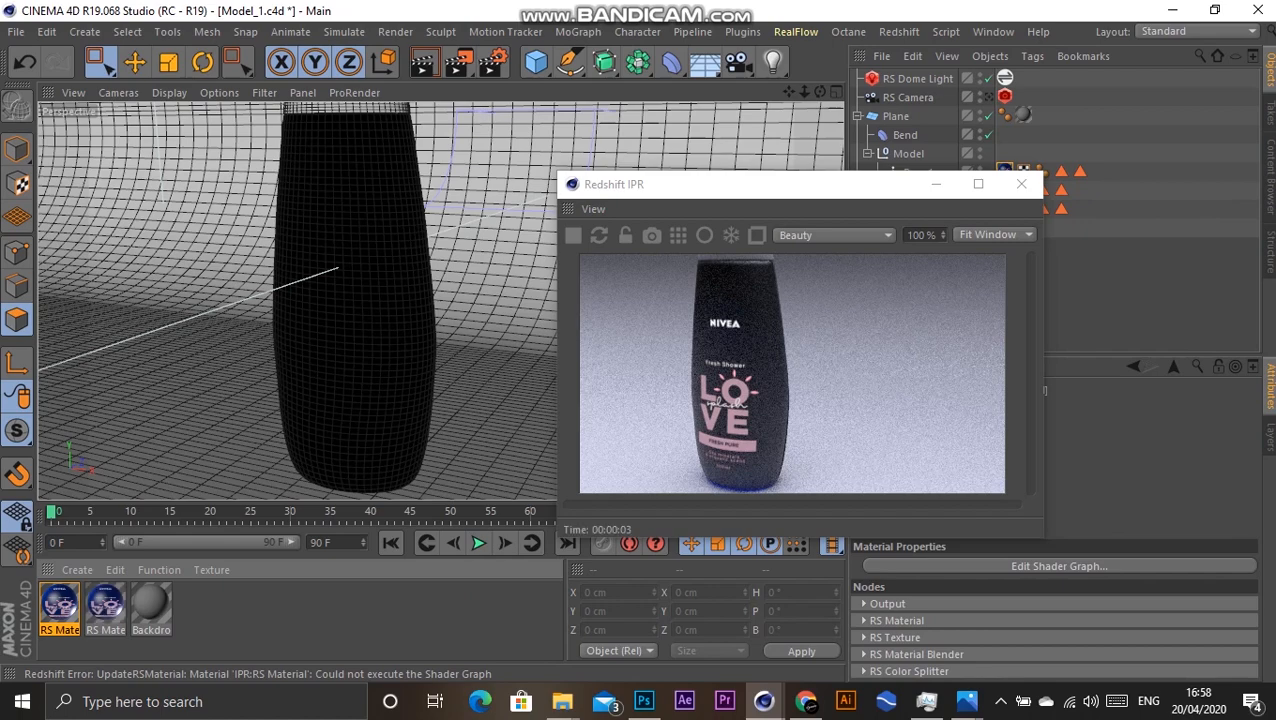
double_click(59, 630)
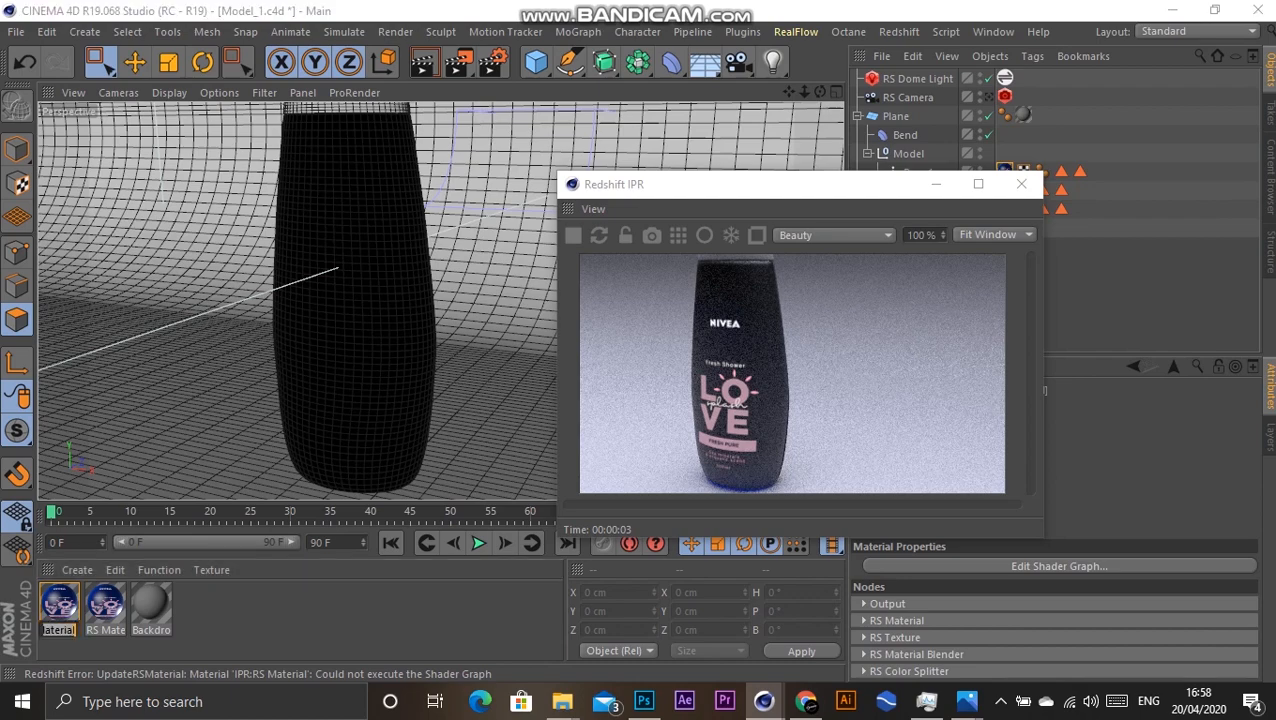
text(Frton)
key(BackSpace)
key(BackSpace)
key(BackSpace)
text(ont)
key(Return)
Step: Rename the duplicated label material as Back
click(105, 629)
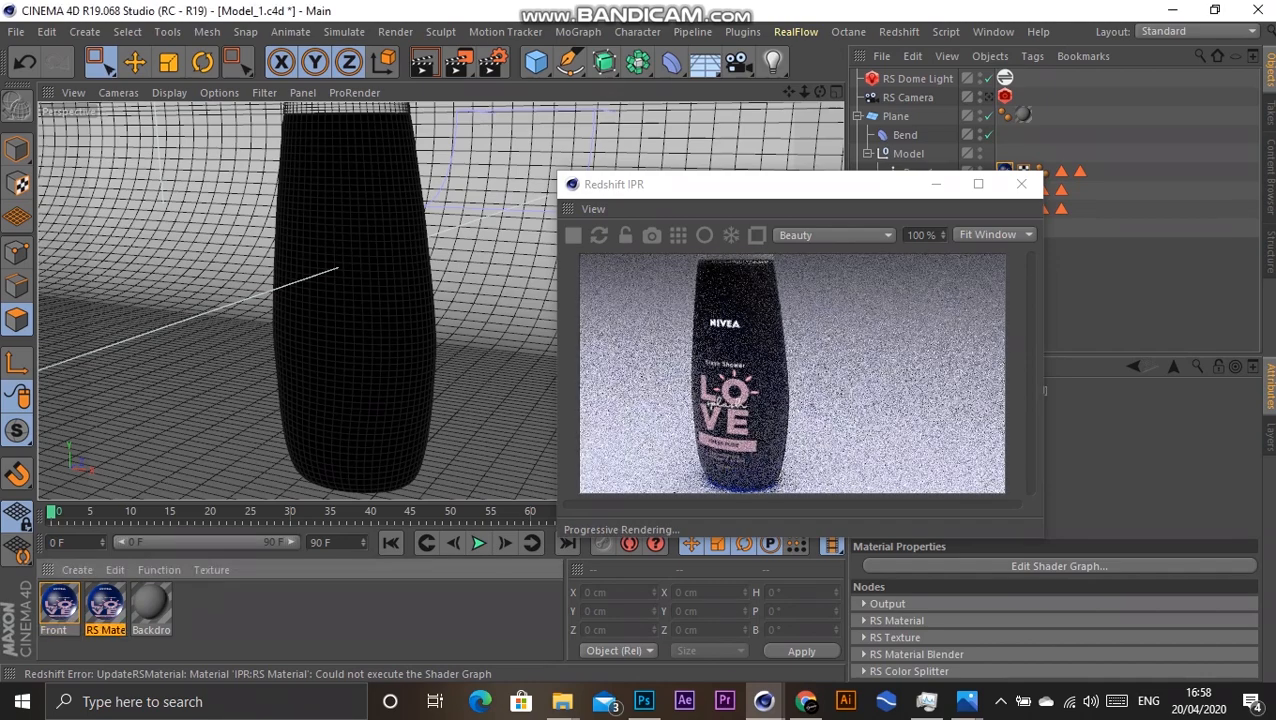
double_click(105, 629)
text(b)
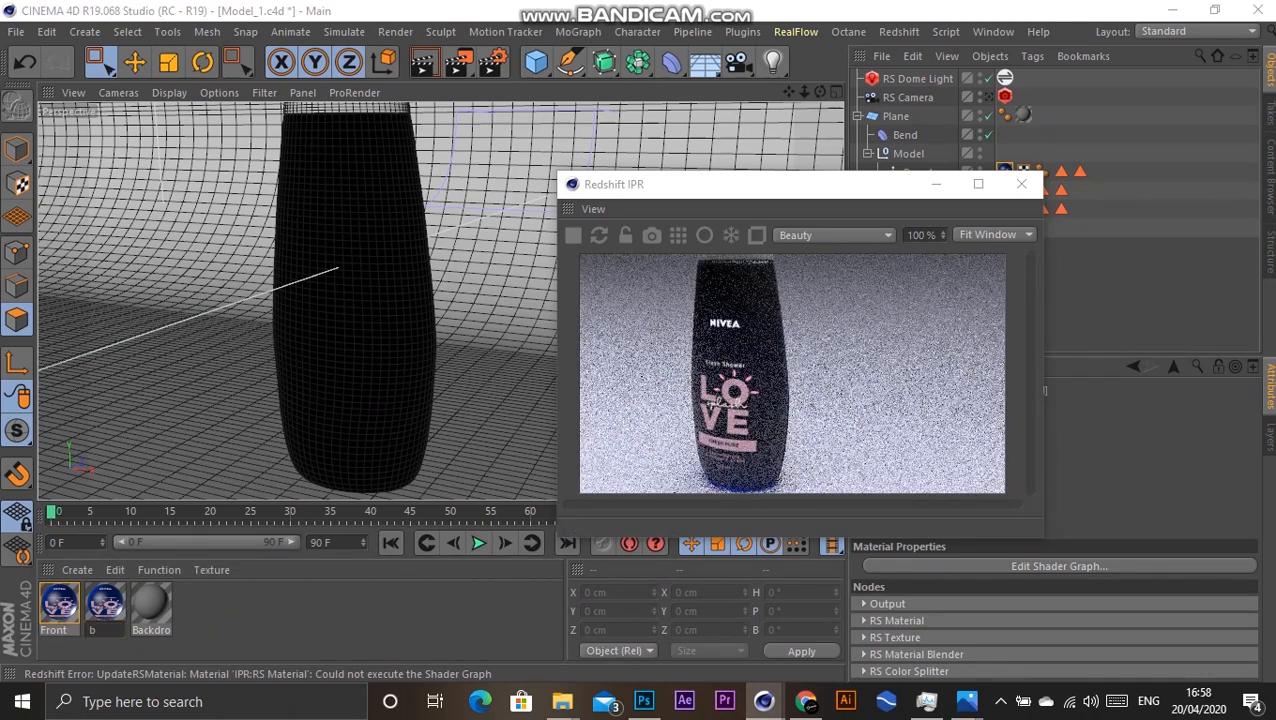
text(ack)
key(Return)
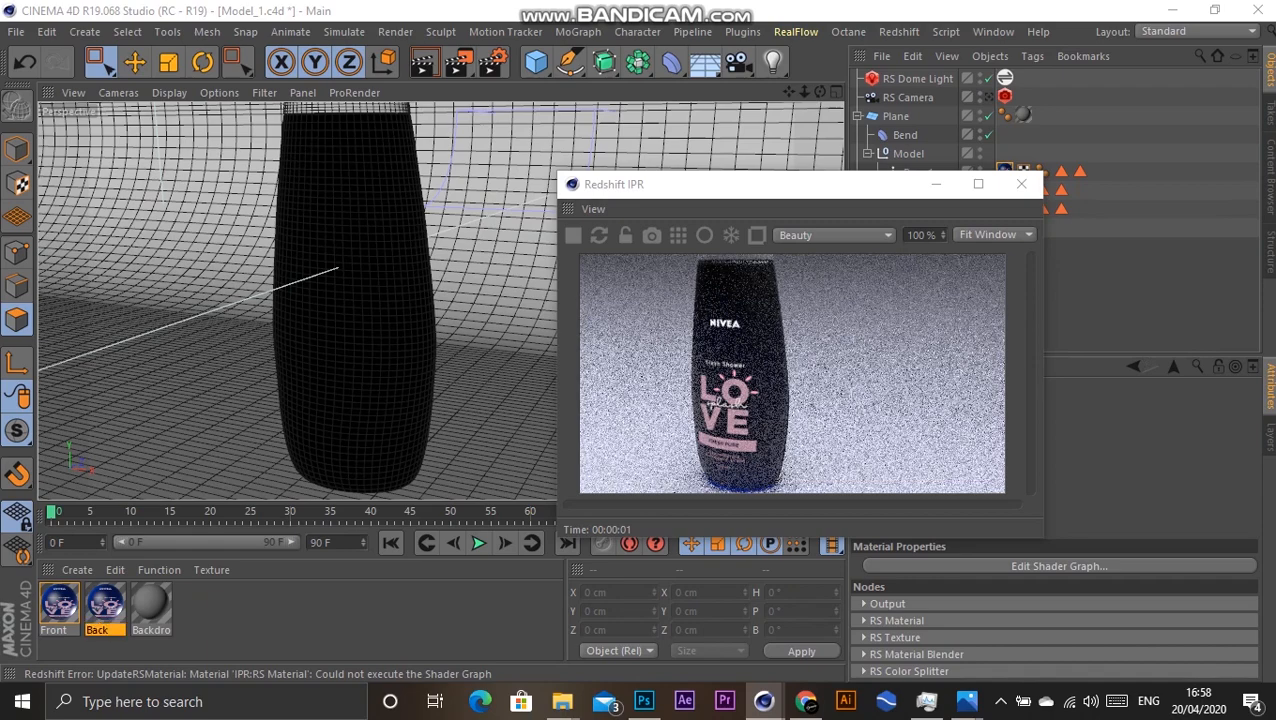
Step: Load Splash back.psd into the Back material's RS Texture node without copying the image to the project location
double_click(105, 603)
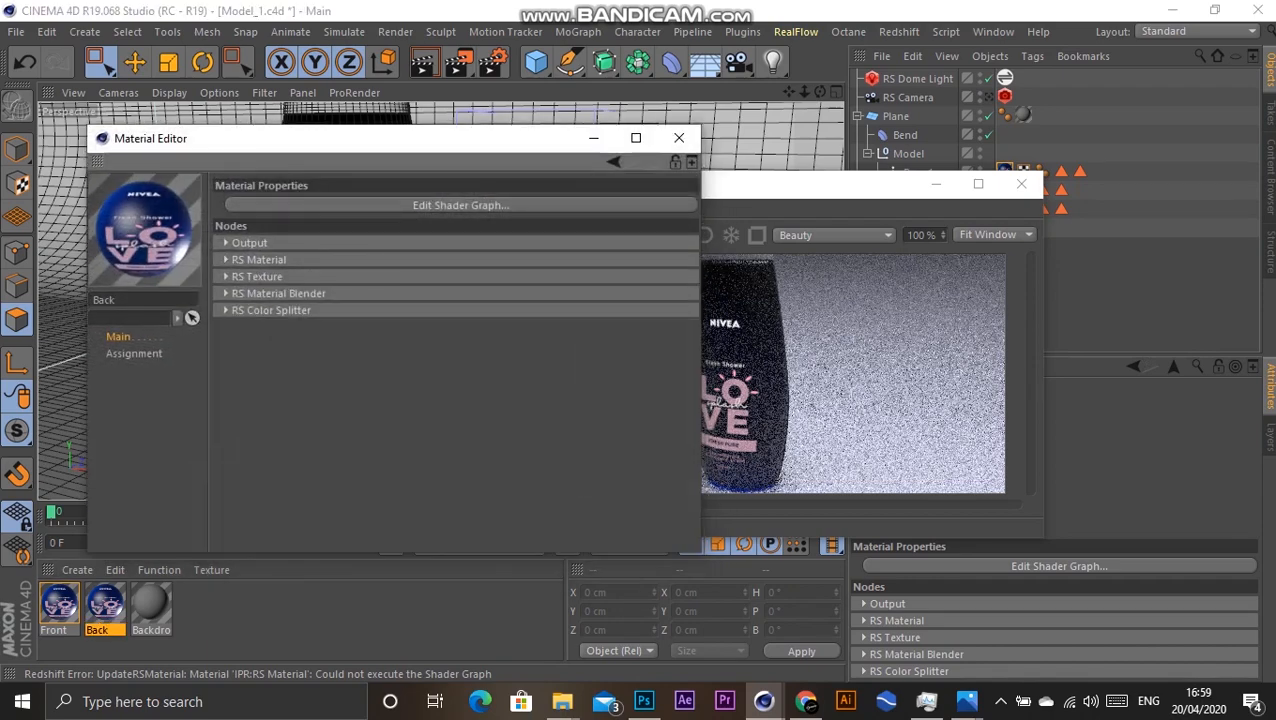
drag(400, 138, 442, 157)
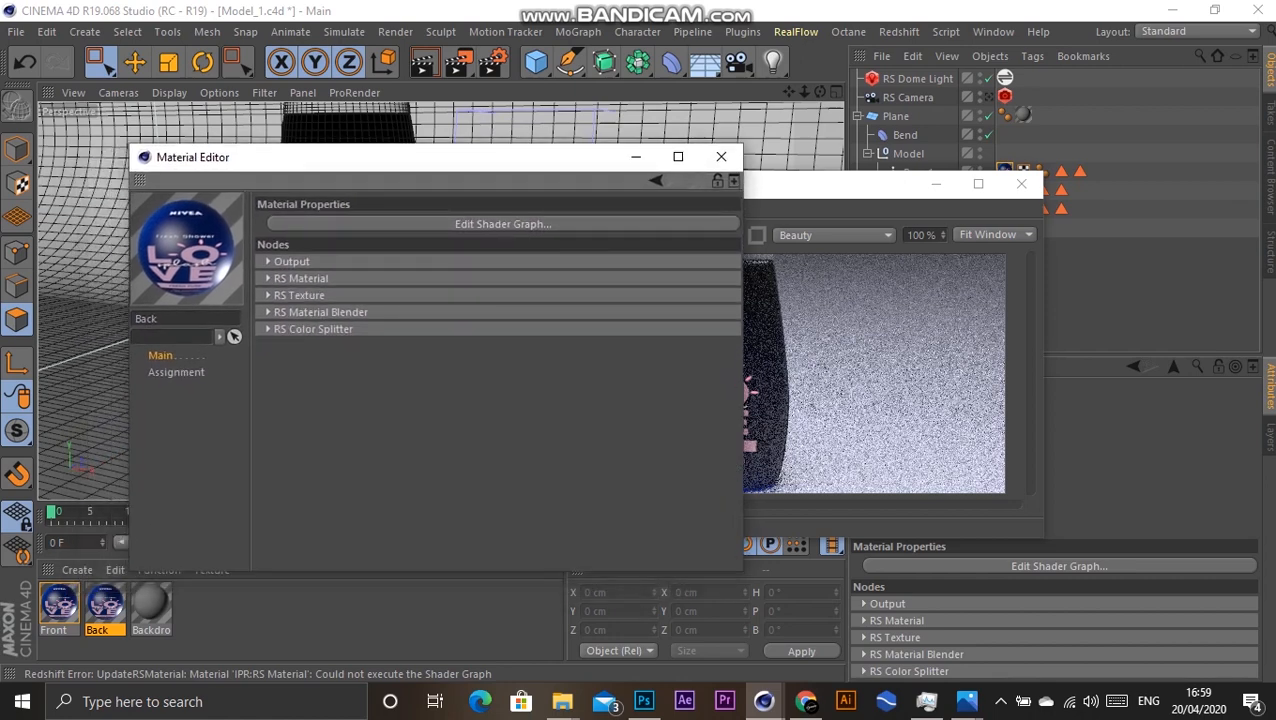
click(502, 224)
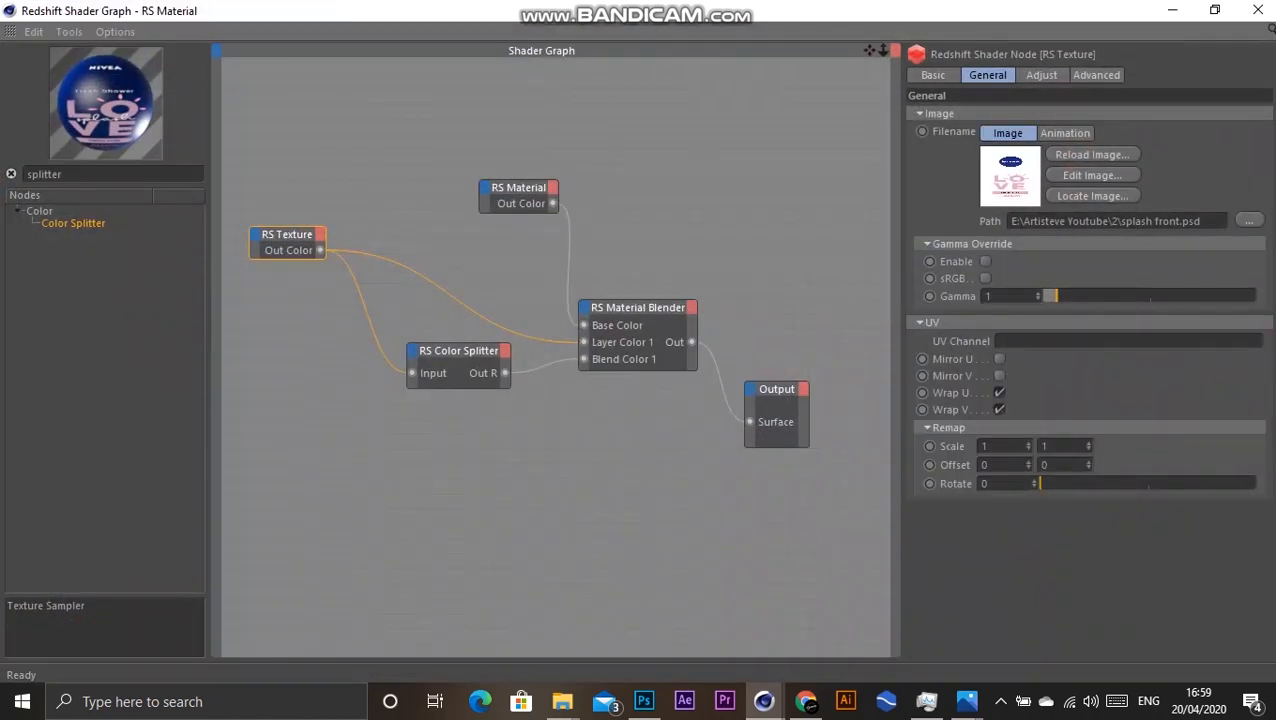
drag(287, 234, 316, 228)
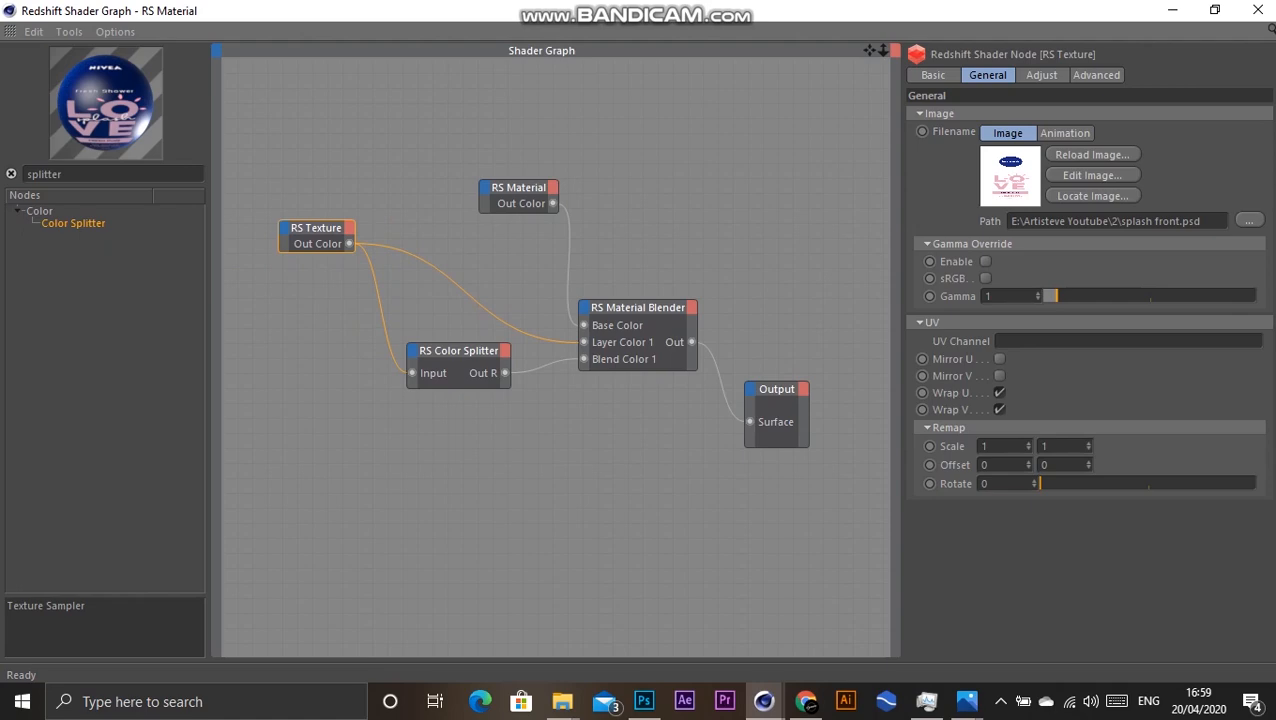
click(1249, 221)
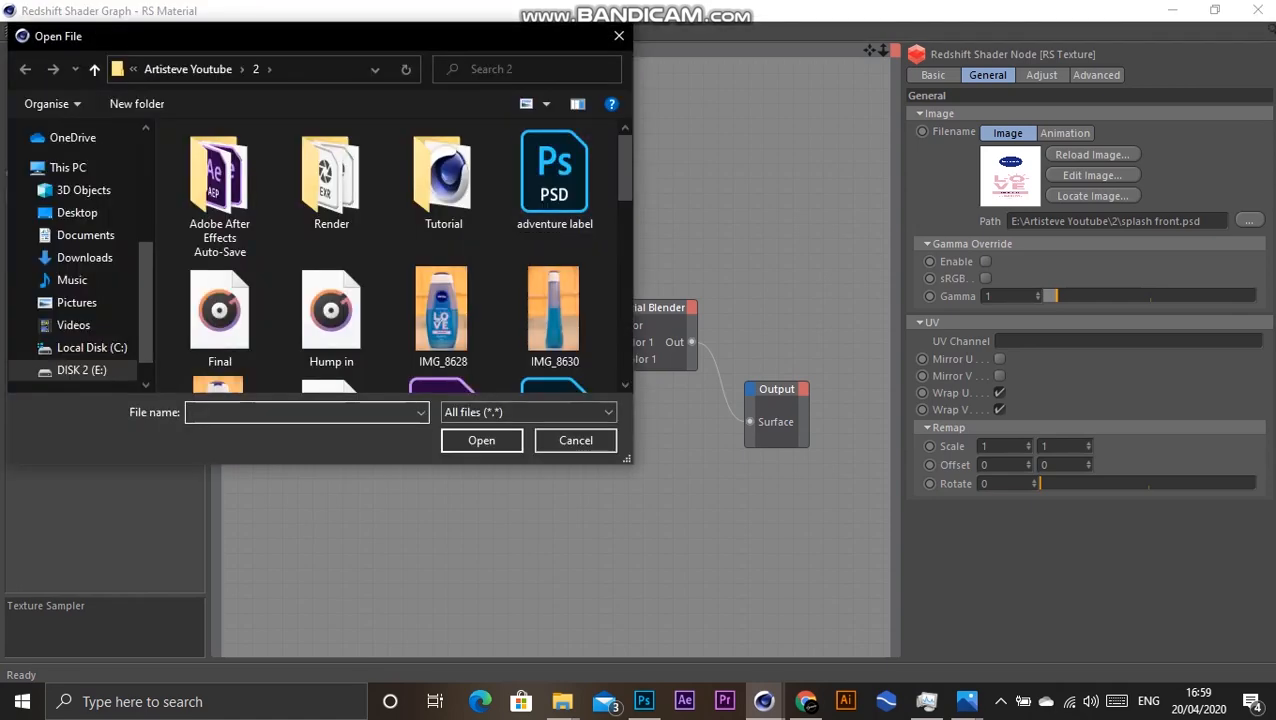
drag(625, 185, 625, 341)
scroll(332, 300, up, 3)
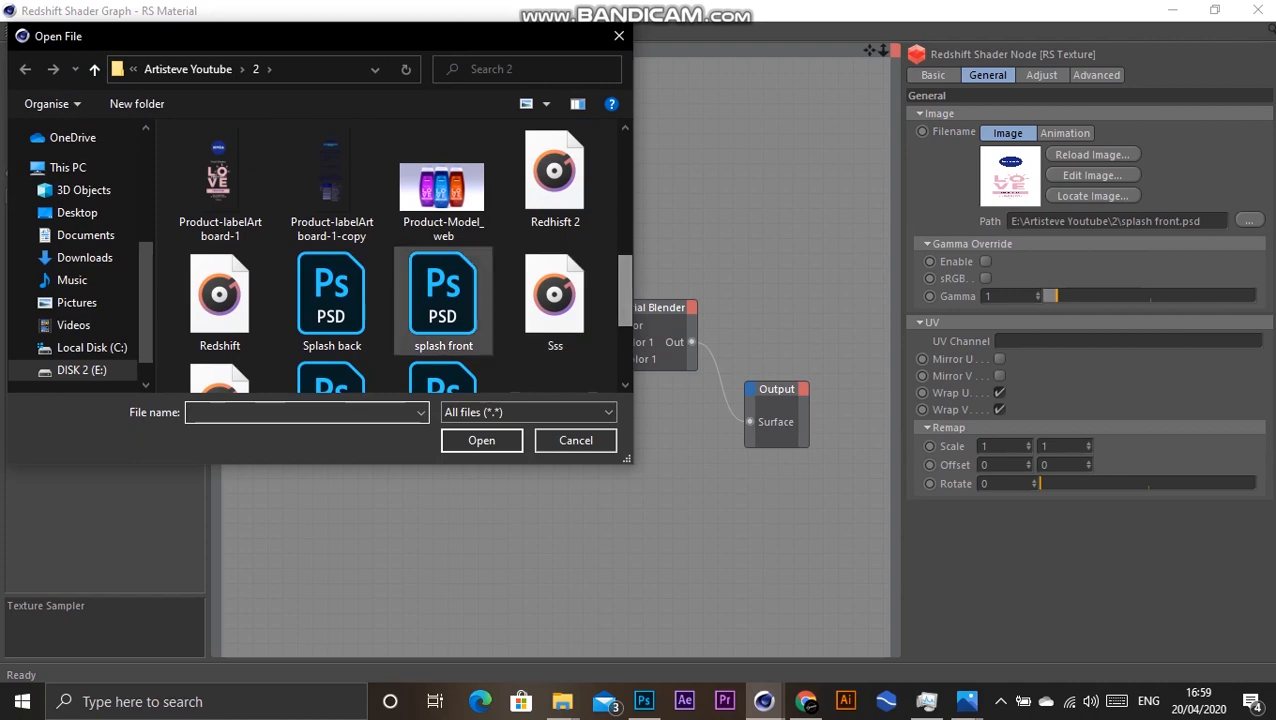
double_click(332, 300)
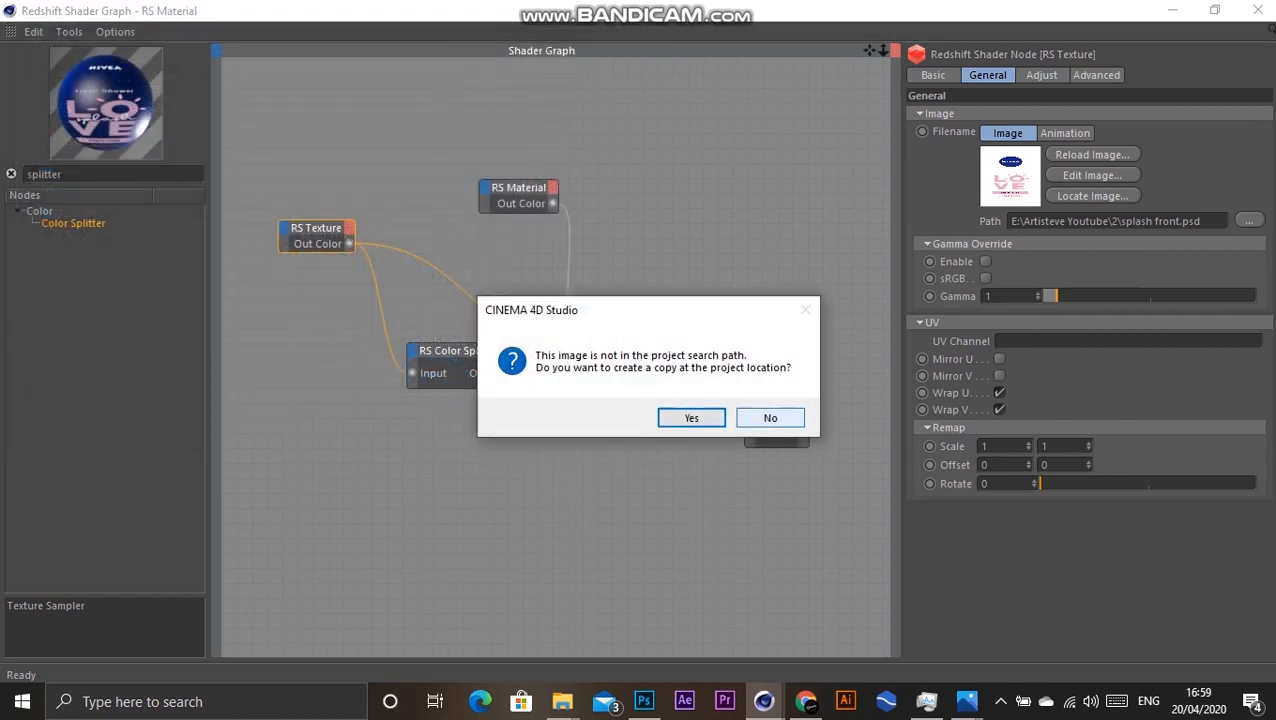
click(768, 416)
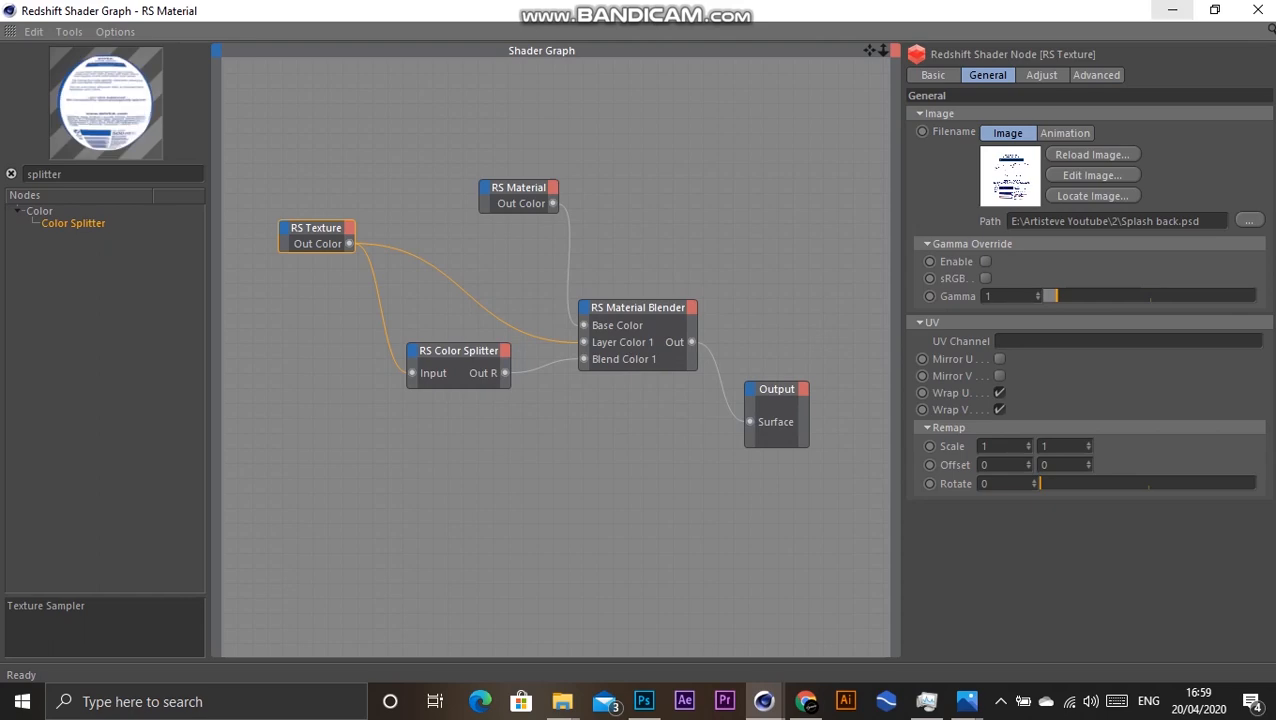
Step: Minimize the shader graph and Material Editor, then assign the Back material to Base.1
click(1172, 9)
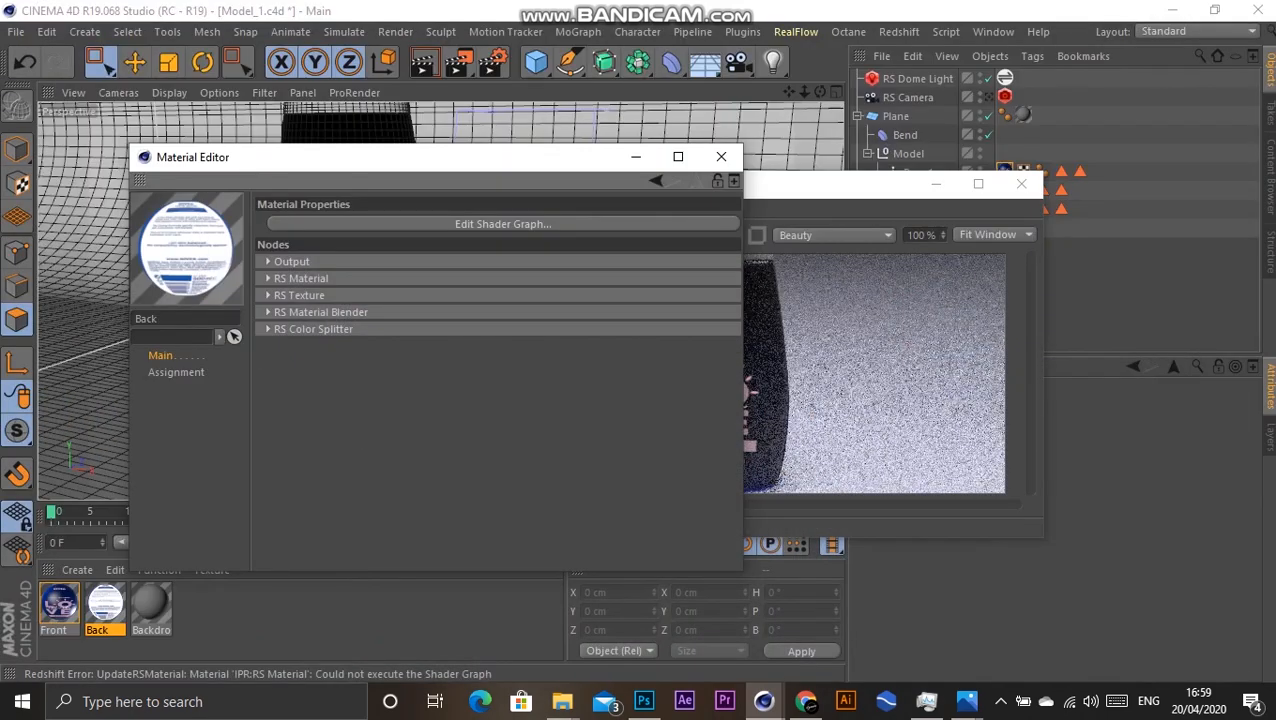
drag(500, 157, 582, 196)
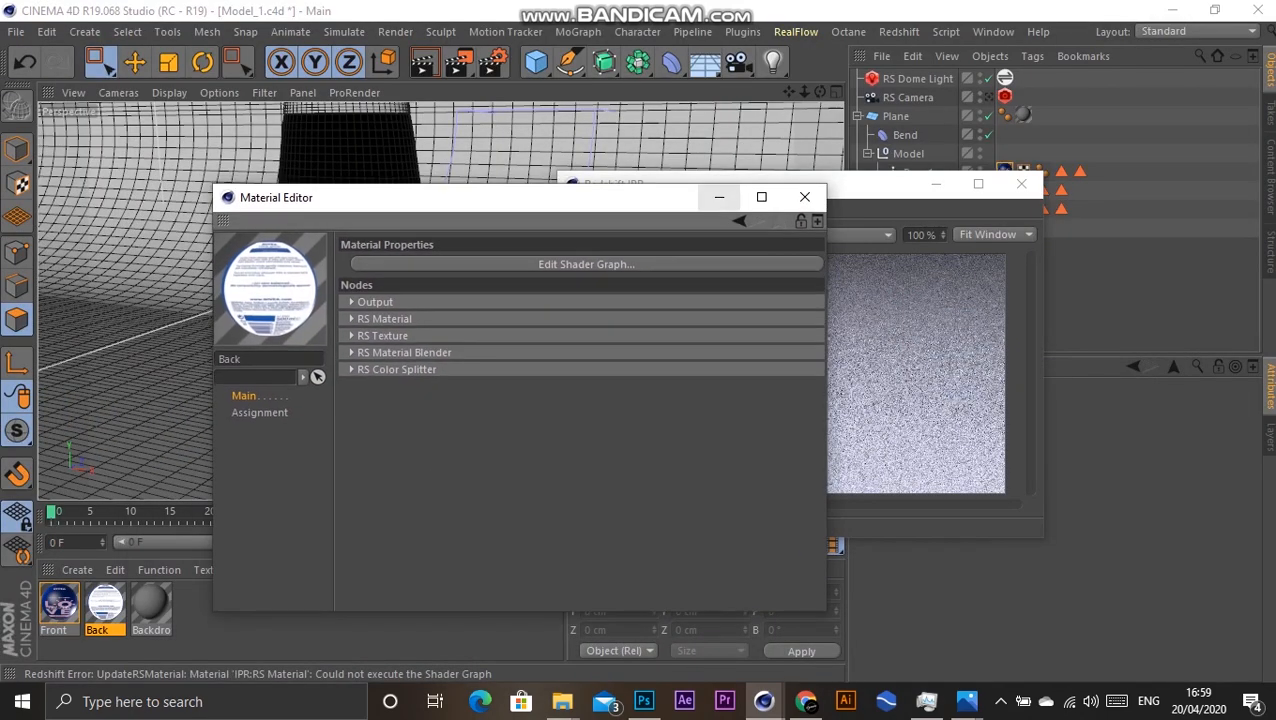
click(717, 196)
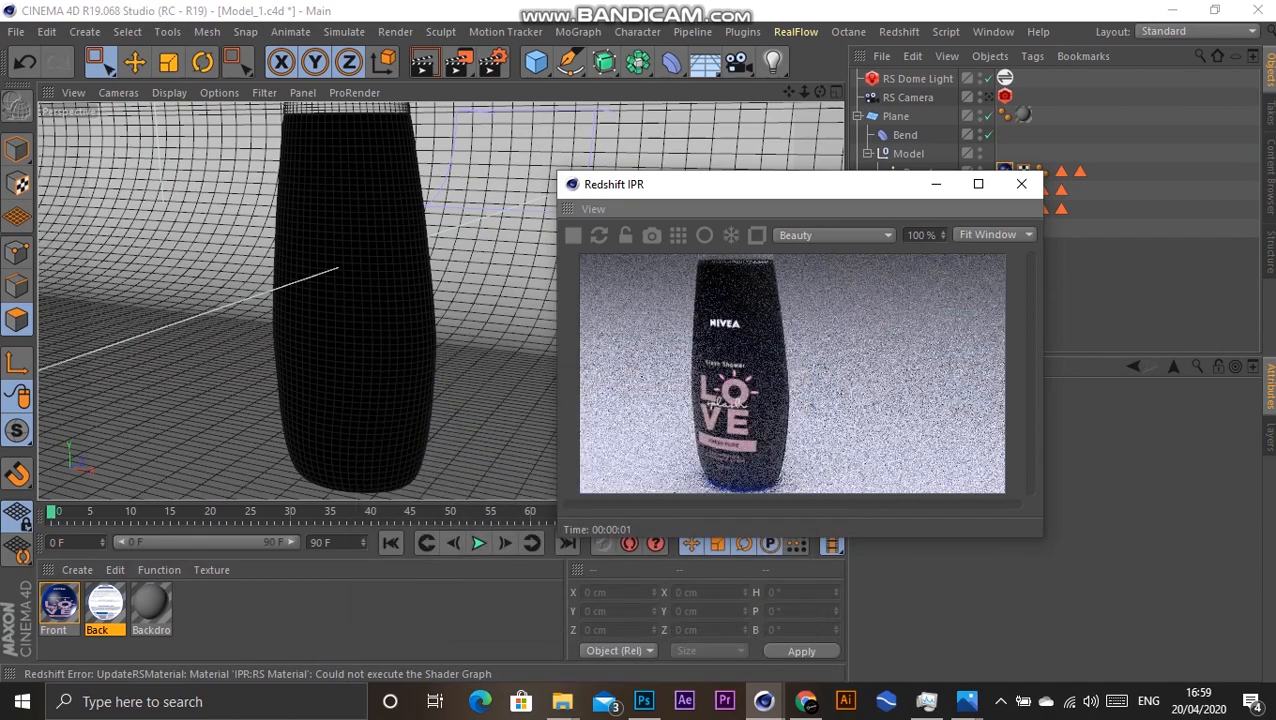
drag(700, 184, 650, 360)
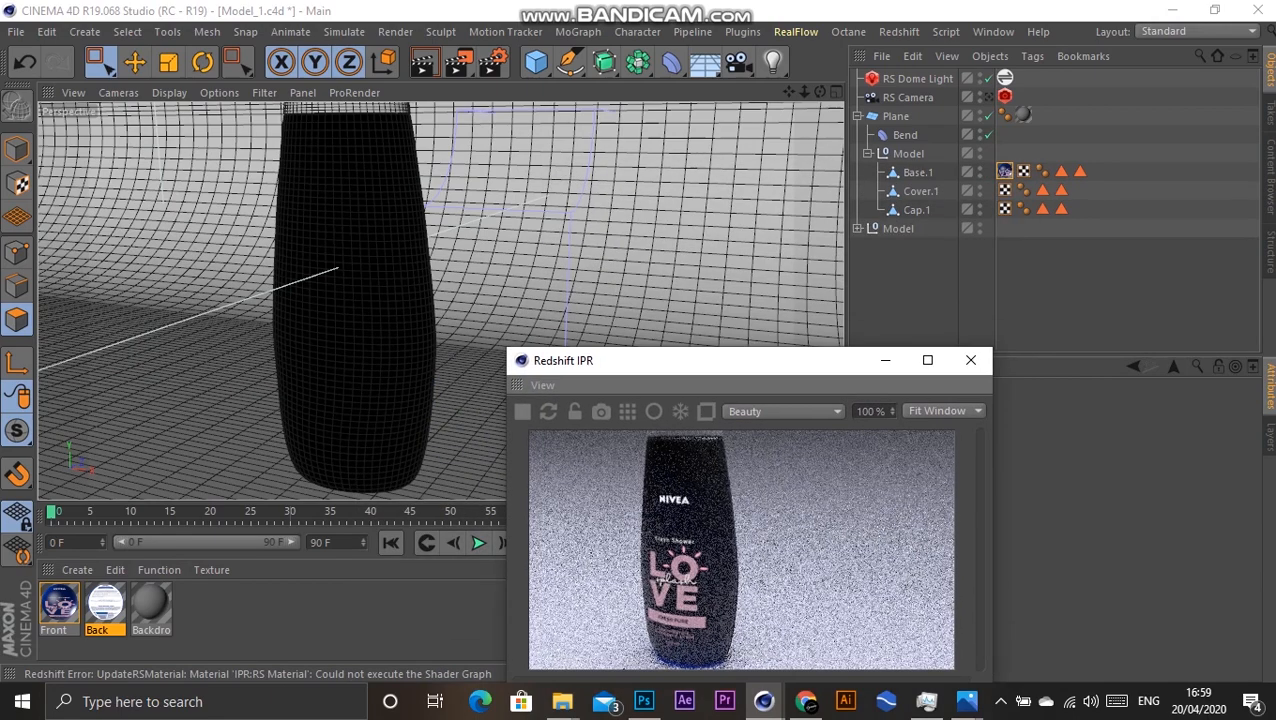
click(105, 604)
drag(105, 604, 1098, 171)
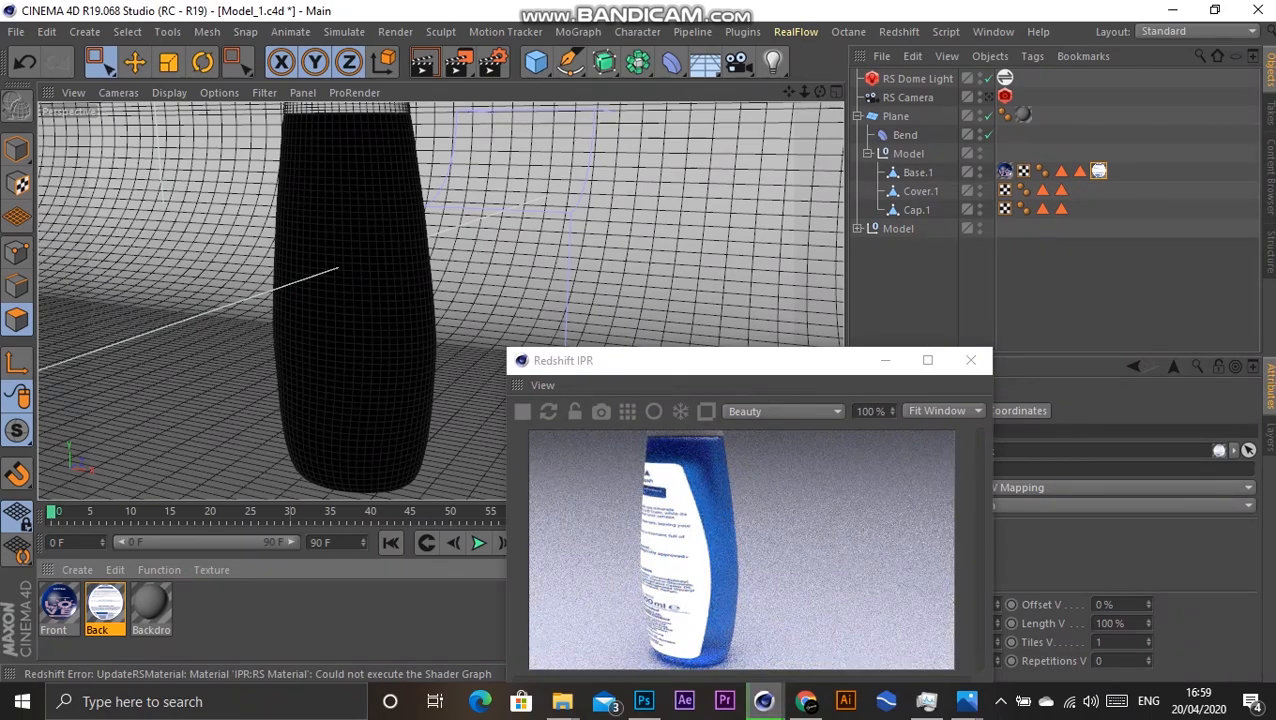
Step: Restrict Base.1's Back texture tag to the Back polygon selection
click(1061, 171)
drag(770, 360, 586, 308)
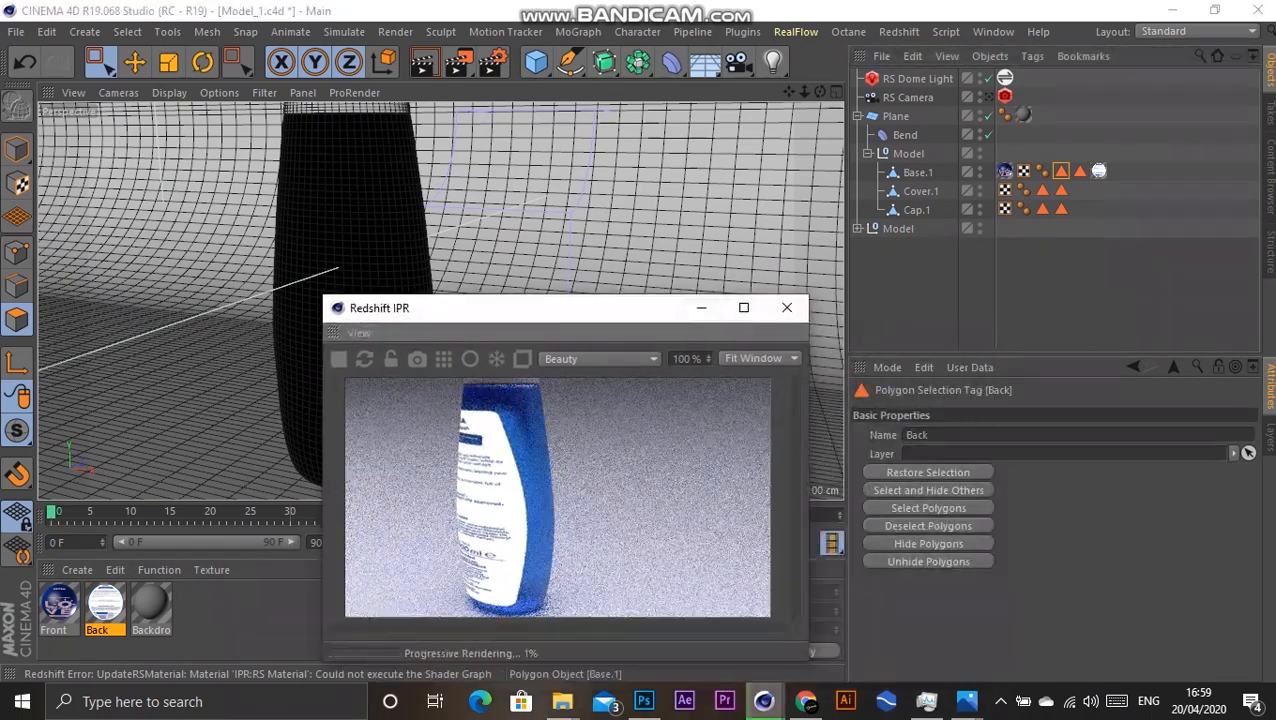
click(1098, 171)
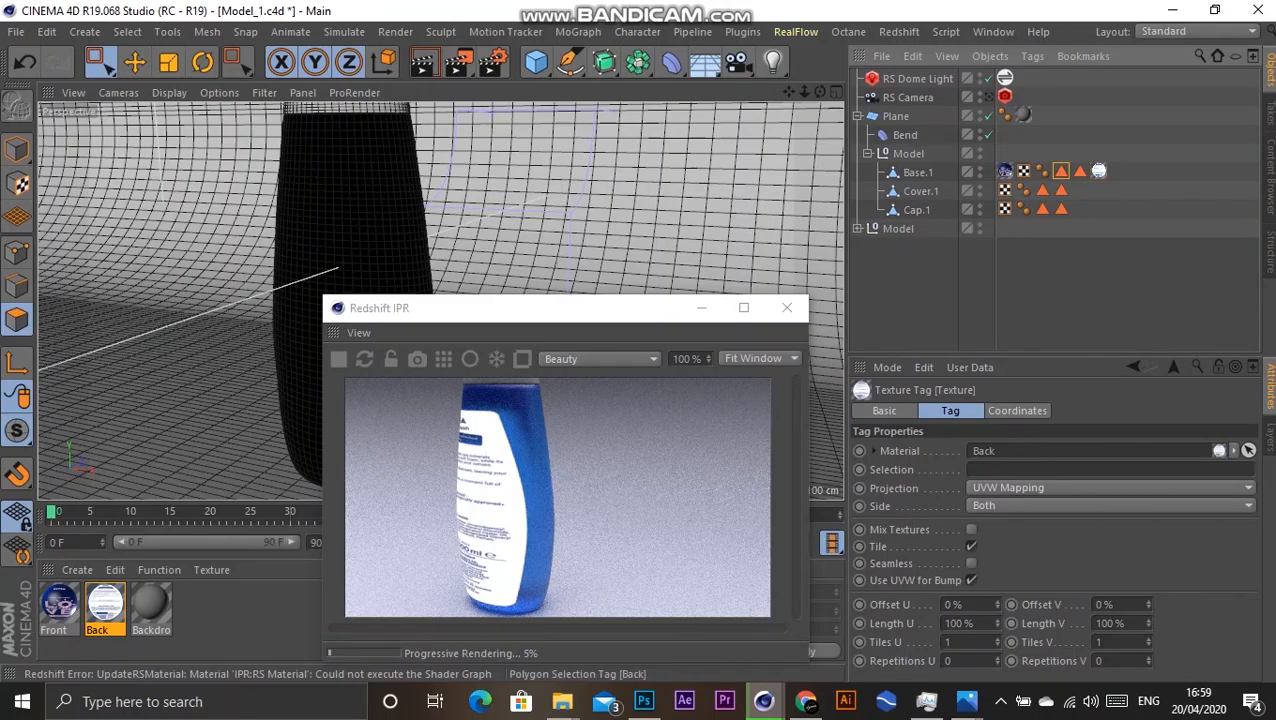
drag(1061, 171, 990, 469)
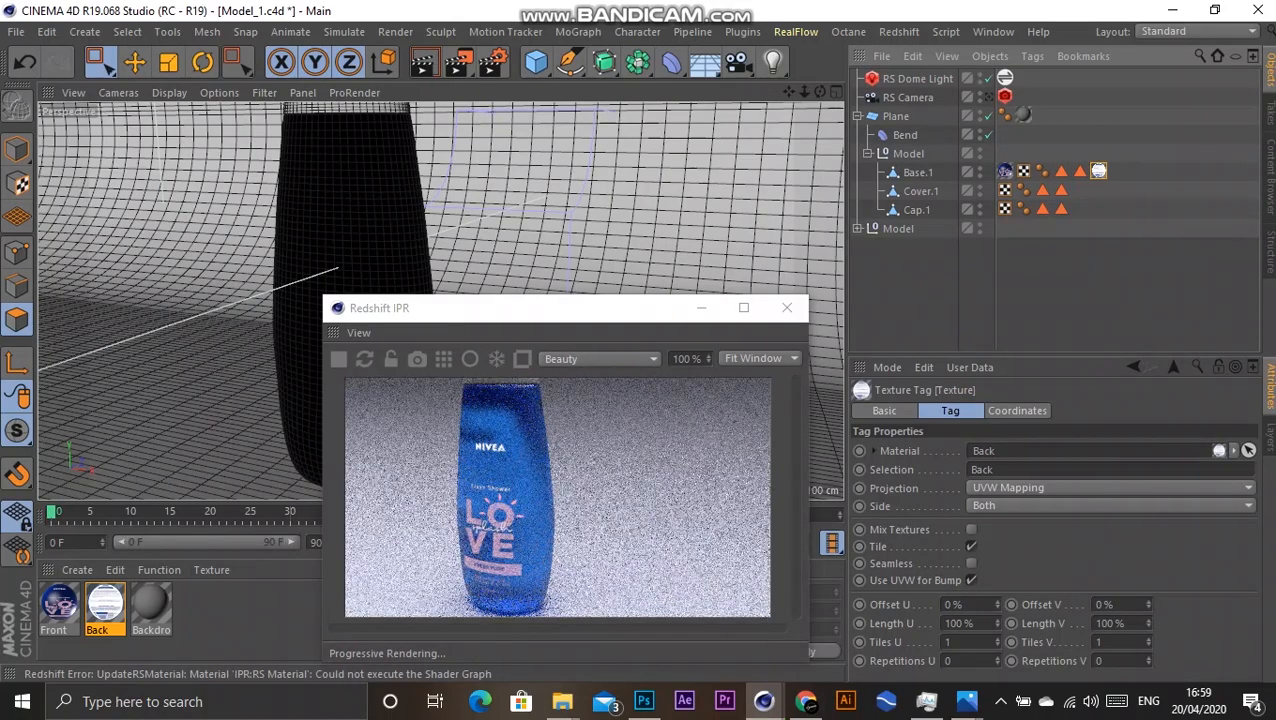
Step: Inspect the label on the bottle's back and set the Back texture tag's projection to Flat
drag(550, 308, 848, 242)
alt+drag(367, 231, 235, 234)
alt+drag(434, 285, 390, 299)
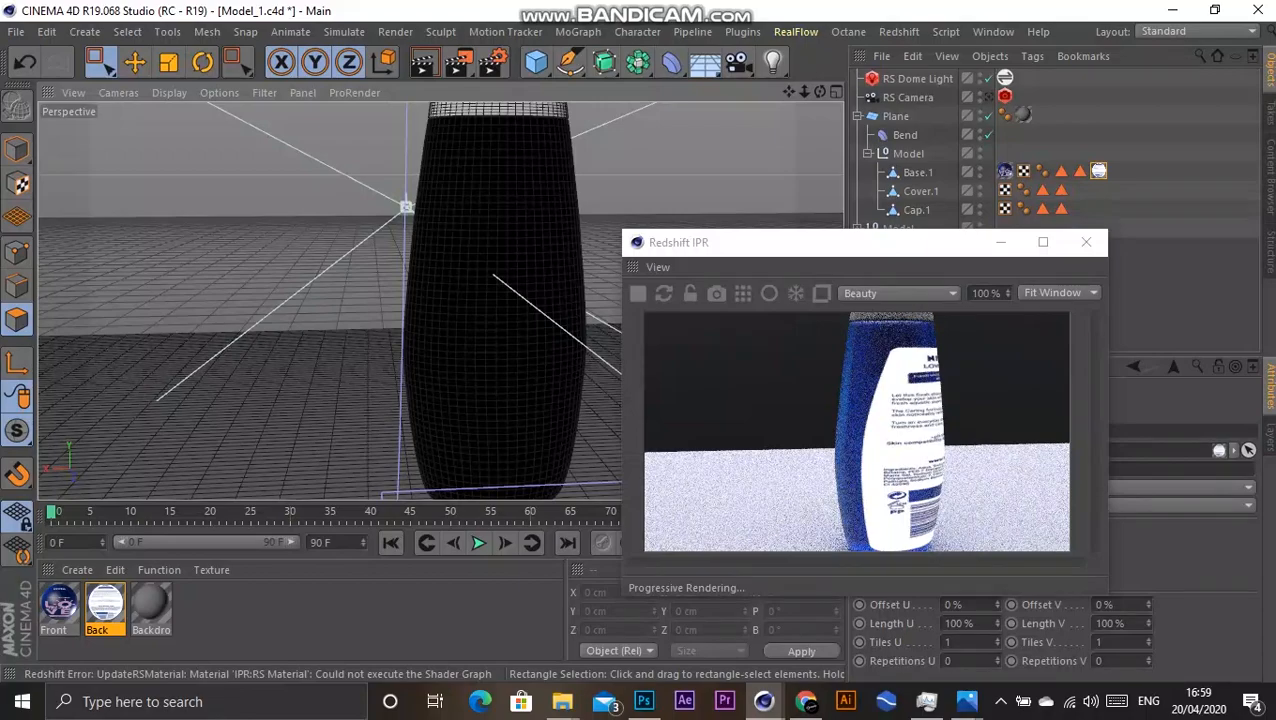
alt+drag(473, 290, 390, 290)
alt+drag(473, 290, 395, 285)
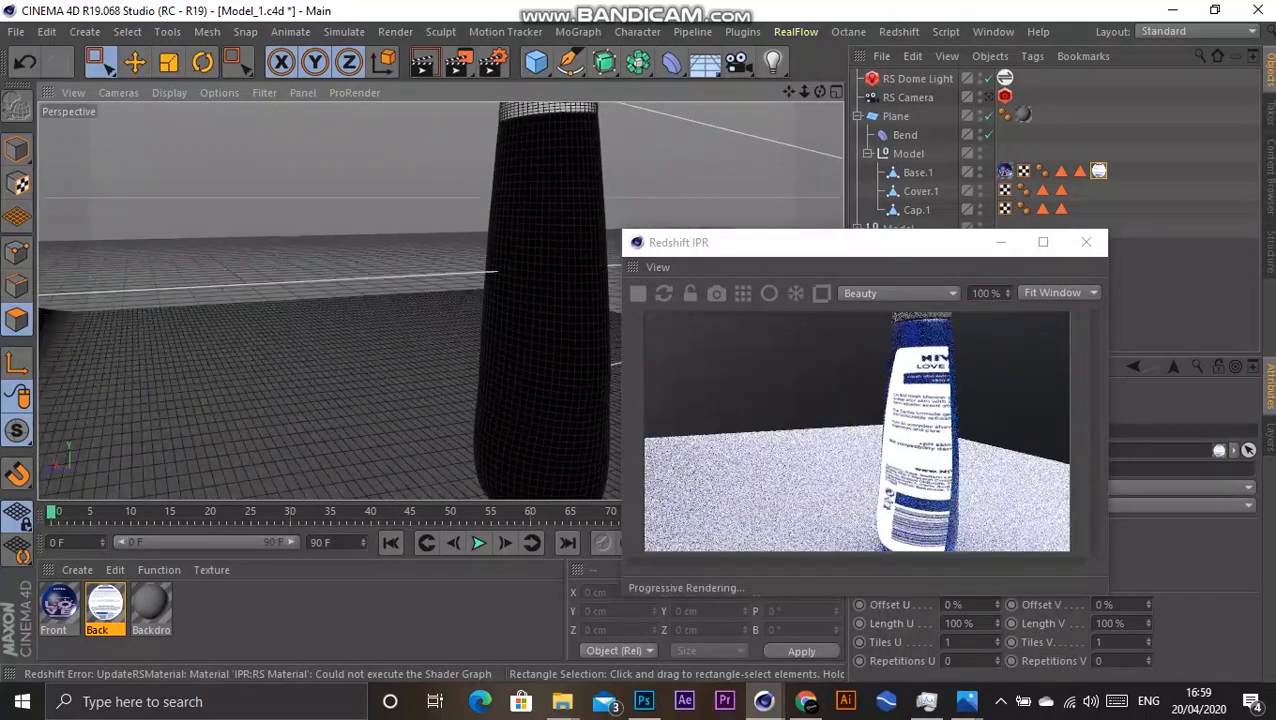
drag(760, 242, 478, 212)
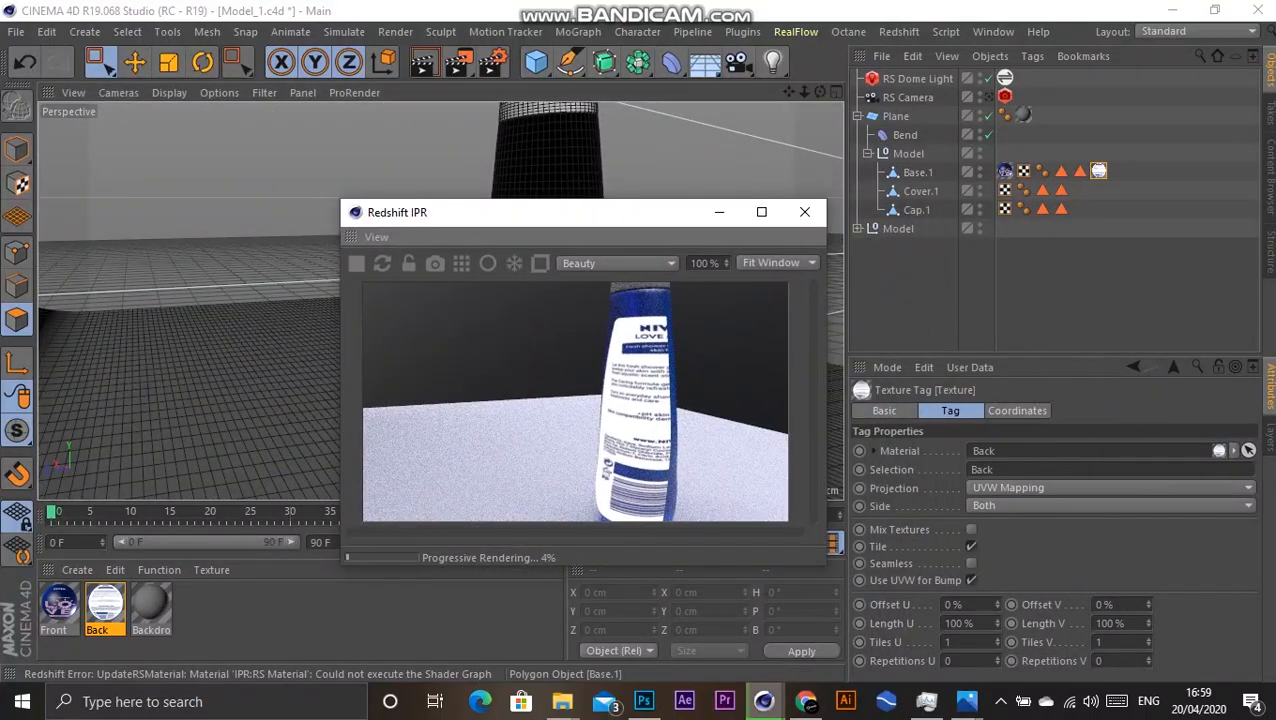
click(1008, 487)
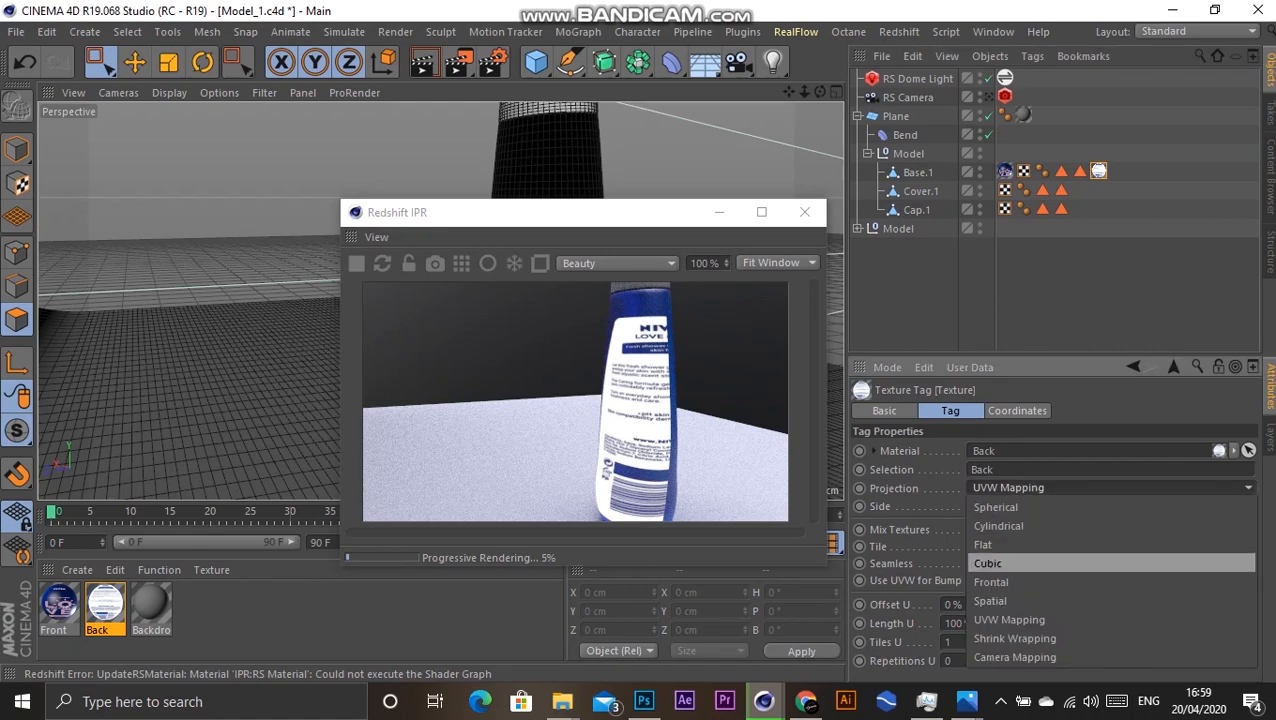
click(985, 544)
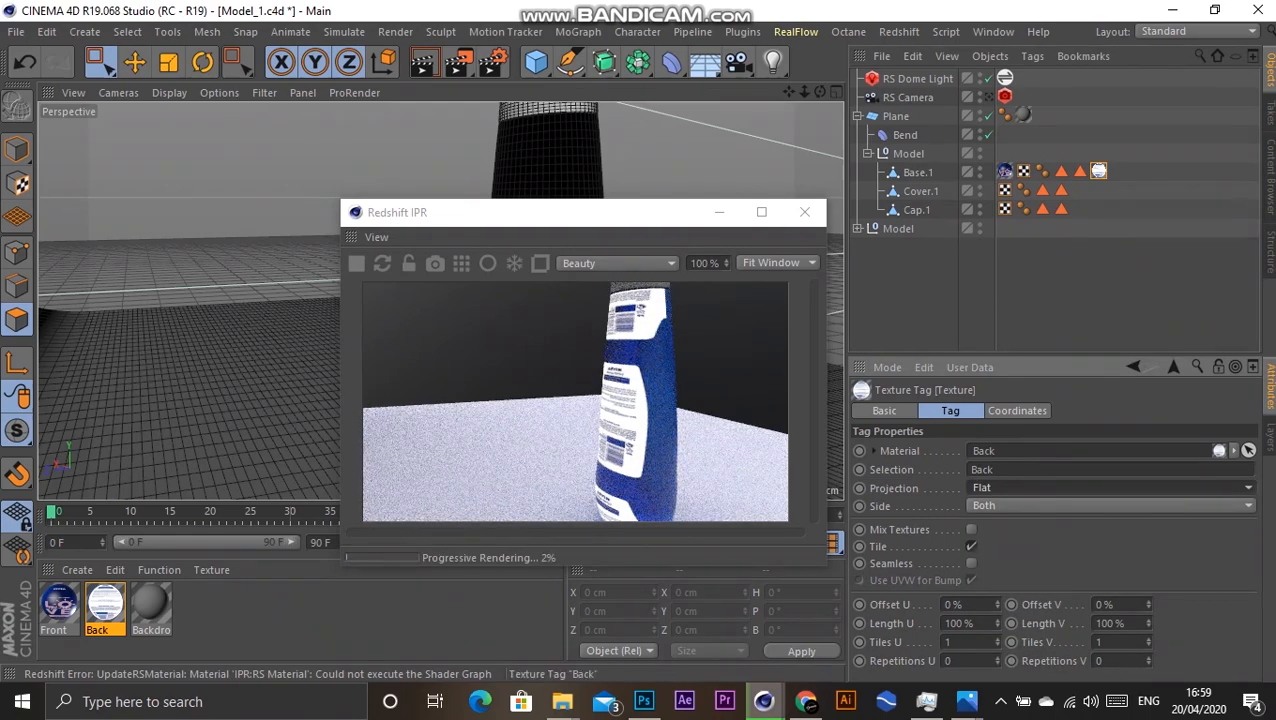
Step: Apply Fit to Object to Base.1's Back texture tag, check the labels around the bottle, and return to the RS Camera view
right_click(1098, 171)
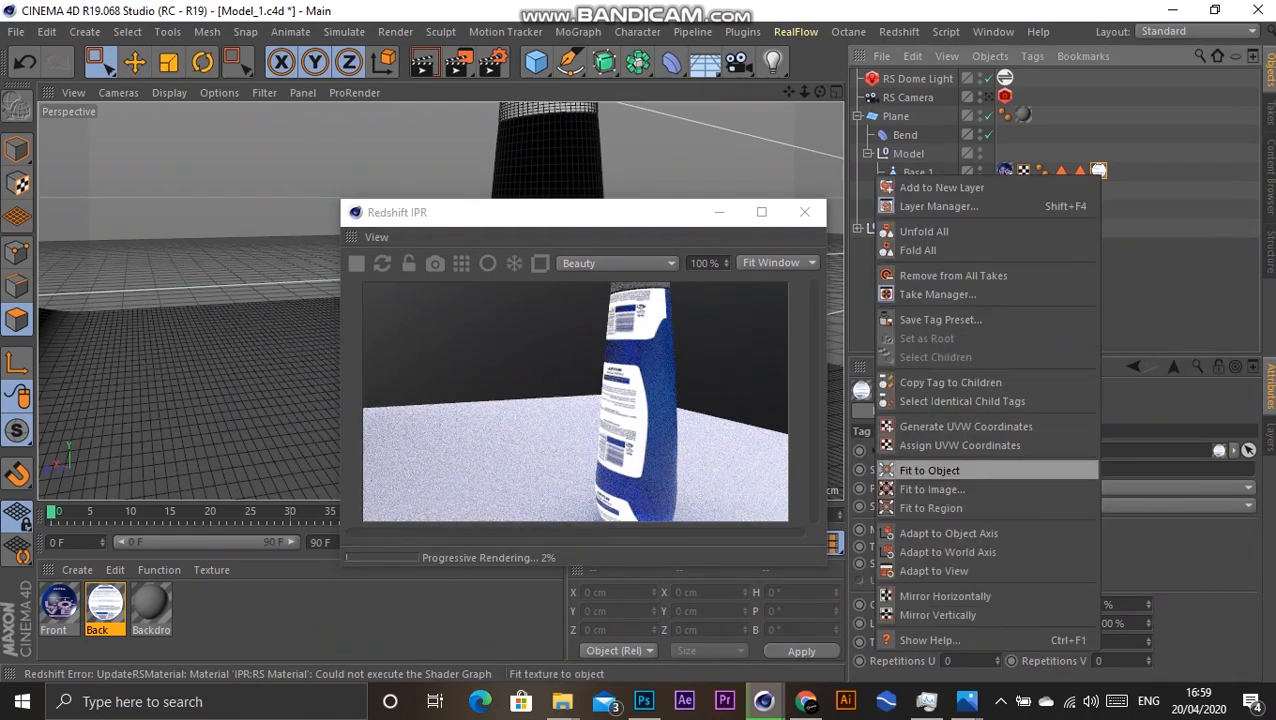
click(929, 470)
drag(550, 212, 930, 185)
alt+drag(504, 270, 690, 290)
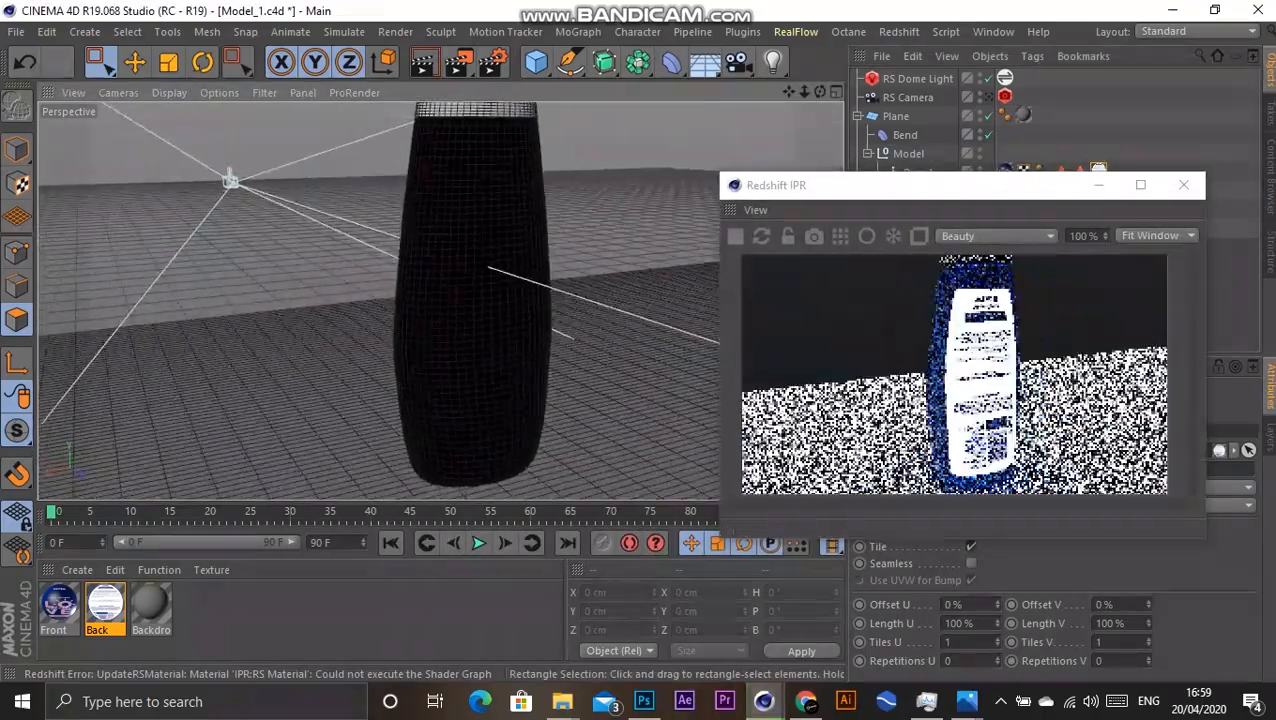
alt+drag(436, 316, 580, 318)
alt+drag(441, 300, 360, 300)
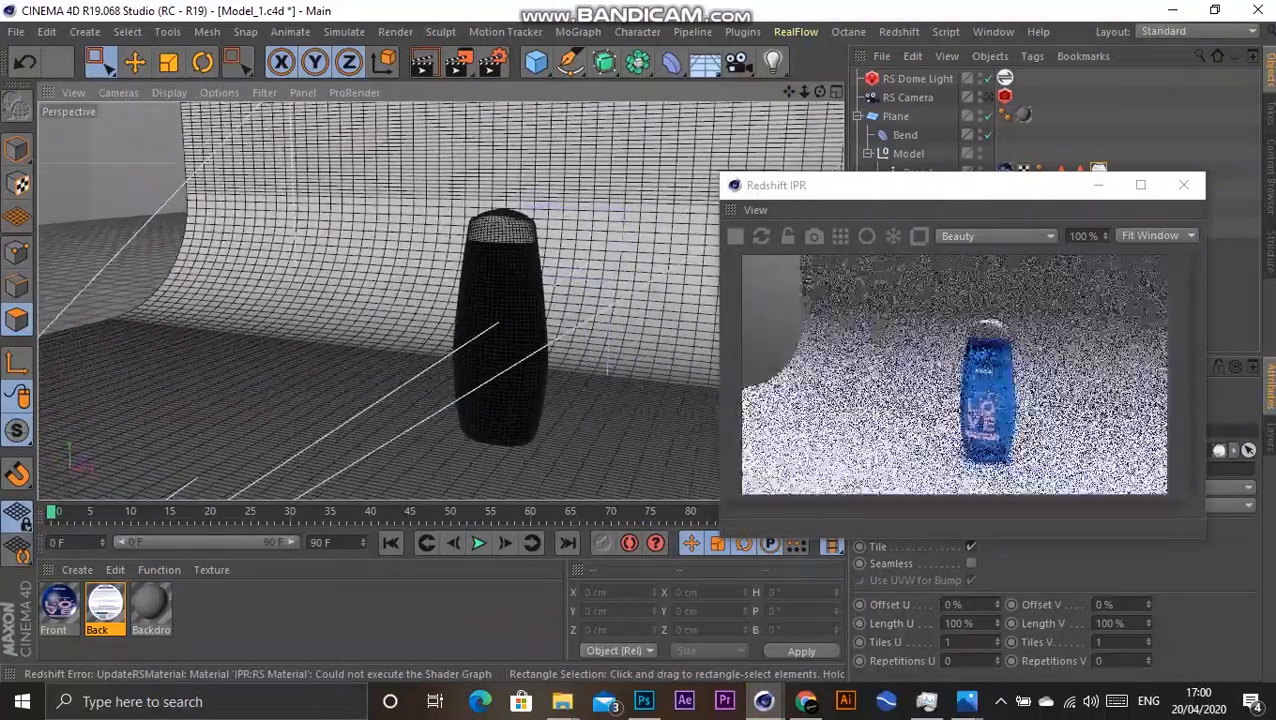
click(989, 97)
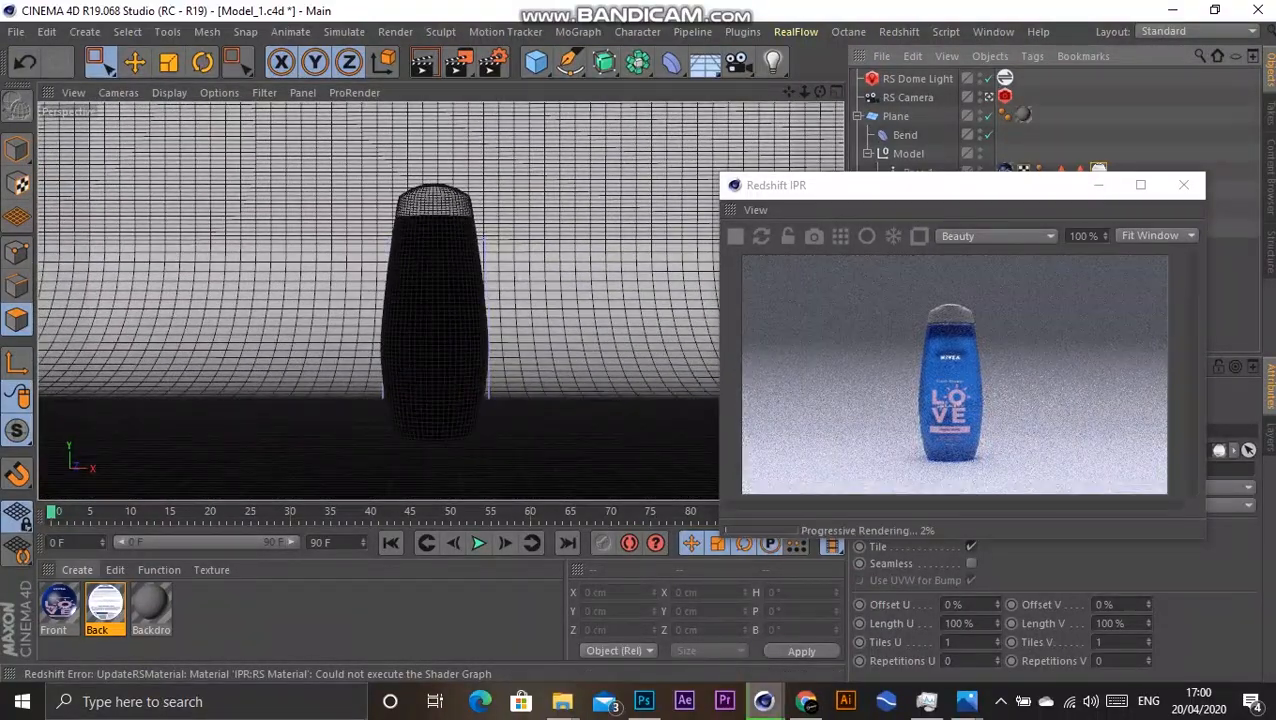
Step: Create a new Redshift material and open its shader graph
click(77, 569)
mouse_move(150, 435)
mouse_move(308, 435)
click(380, 362)
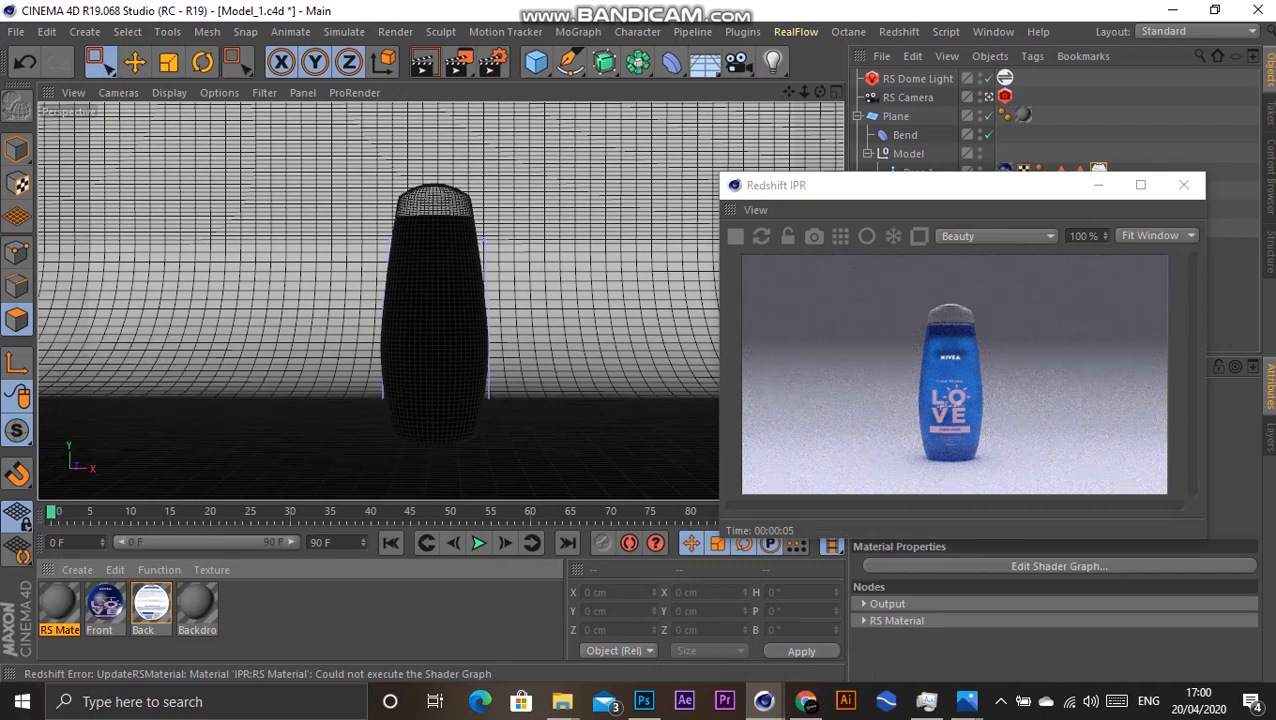
double_click(59, 603)
click(587, 265)
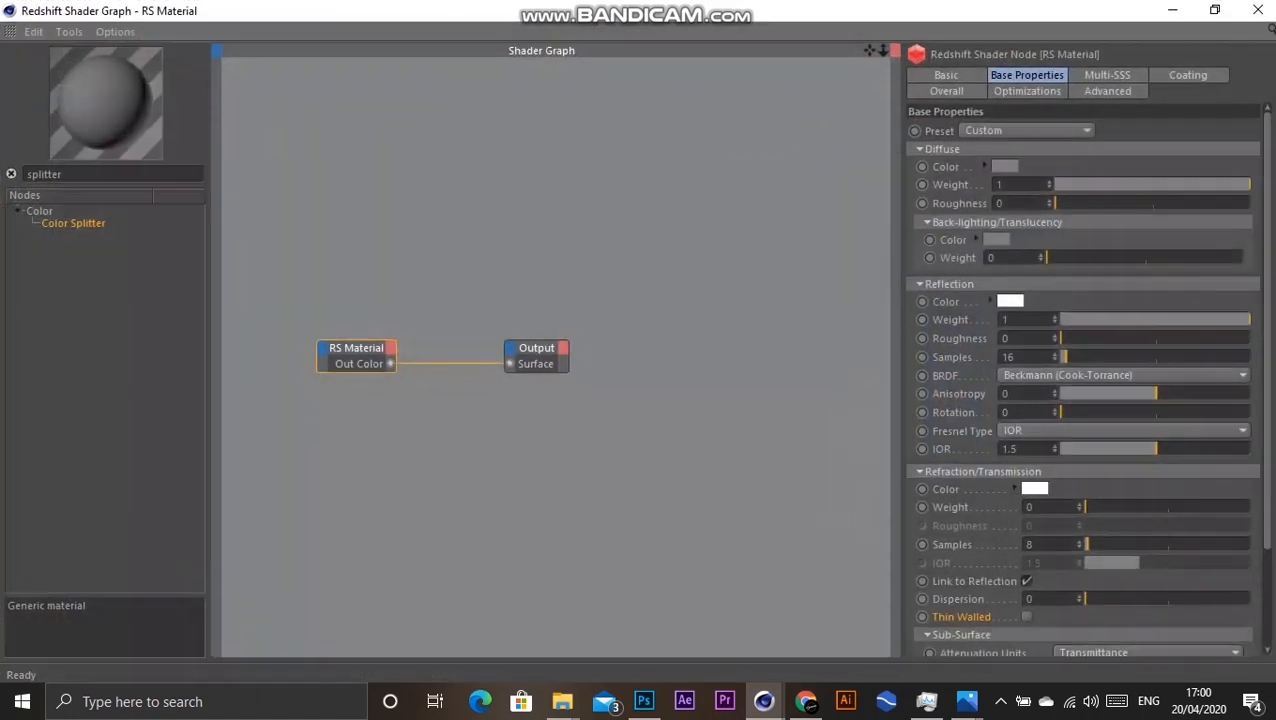
Step: Reposition the RS Material and Output nodes and set the material's diffuse color to near-white with 96% value
click(537, 349)
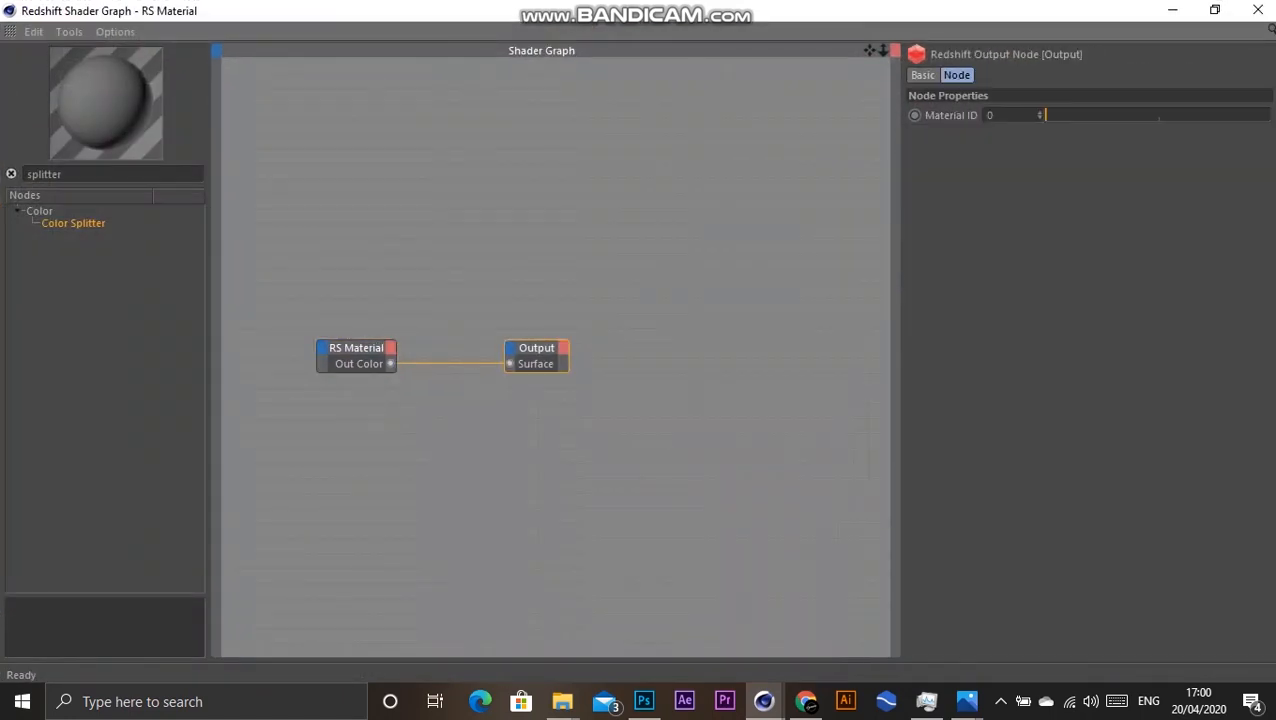
drag(356, 348, 441, 286)
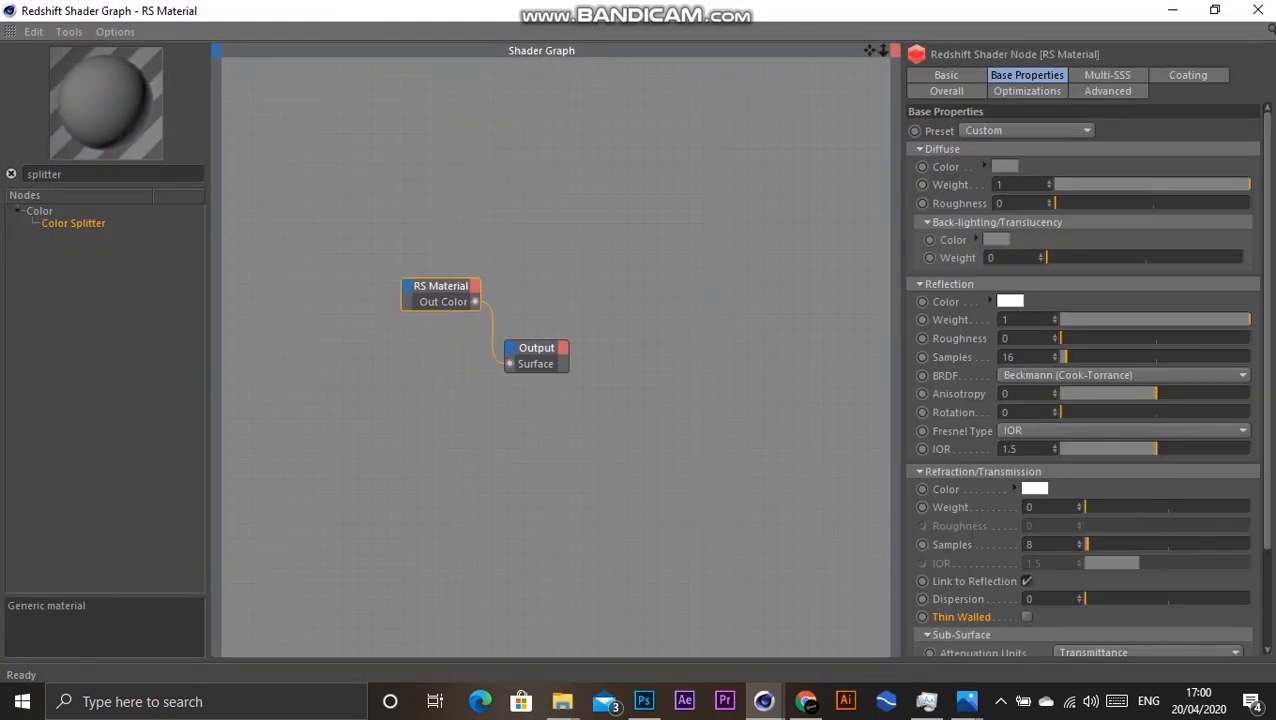
drag(536, 349, 571, 351)
click(441, 287)
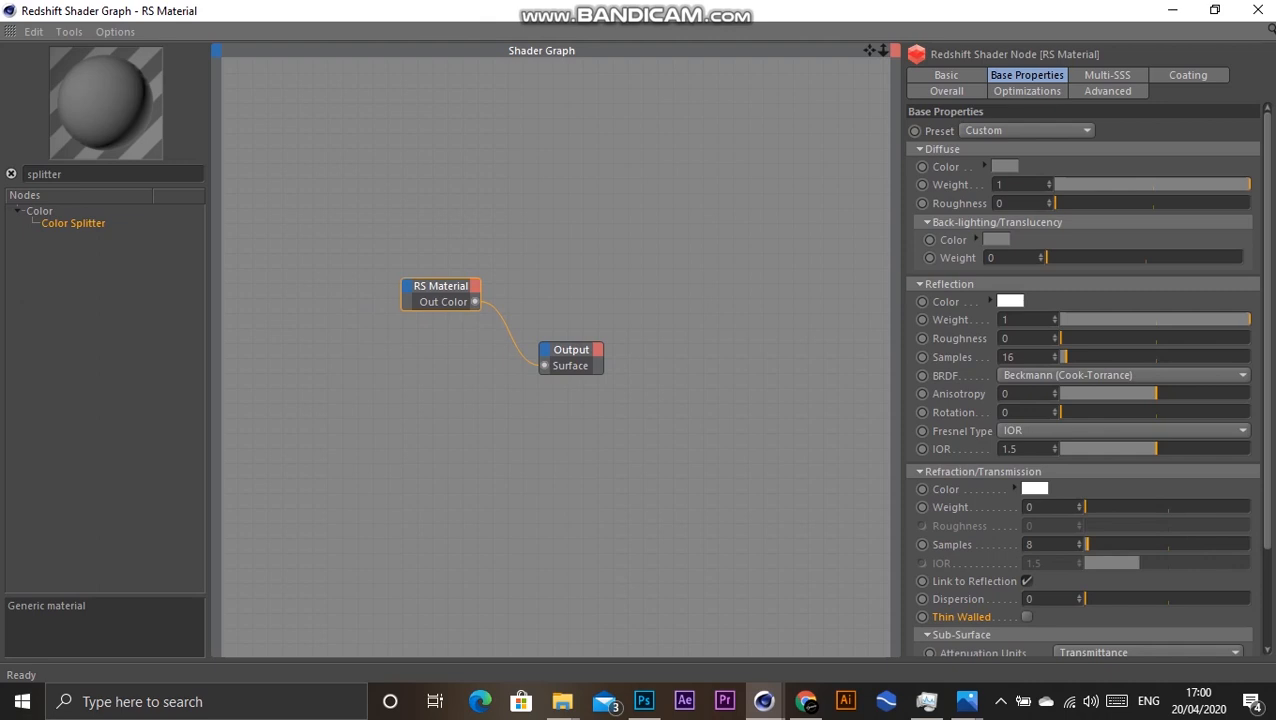
click(1003, 166)
drag(1131, 204, 1139, 204)
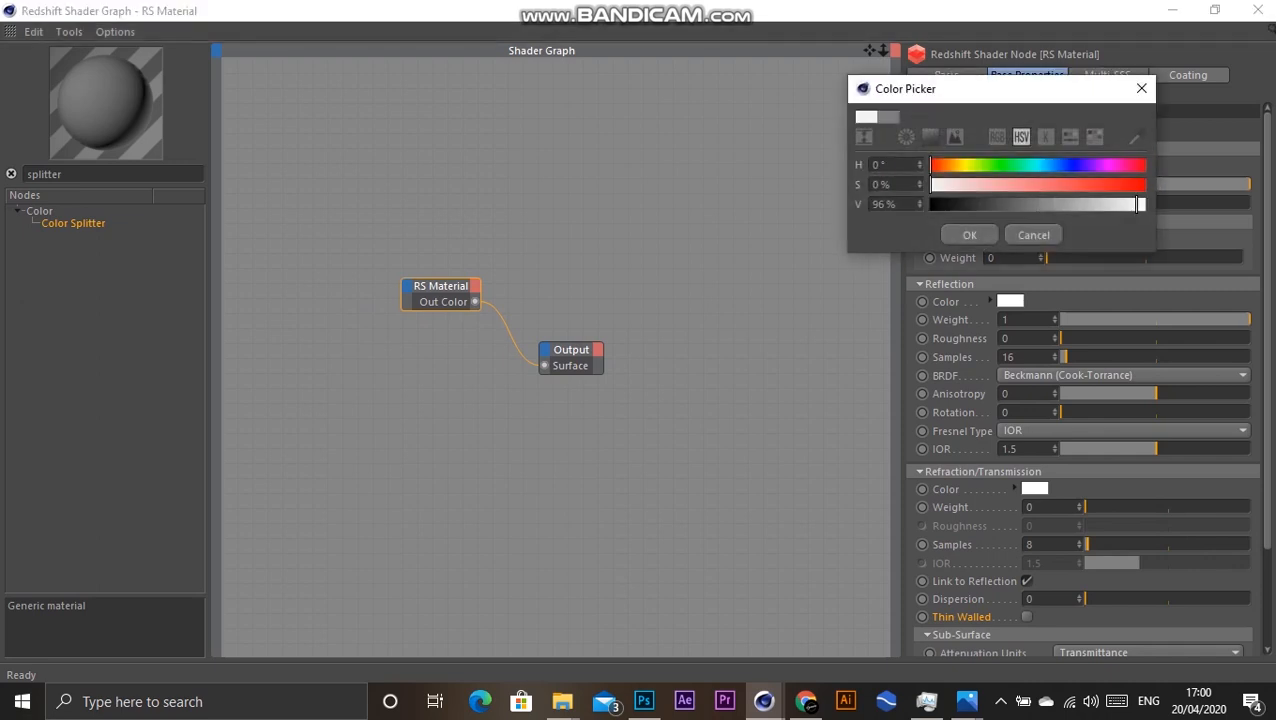
click(969, 235)
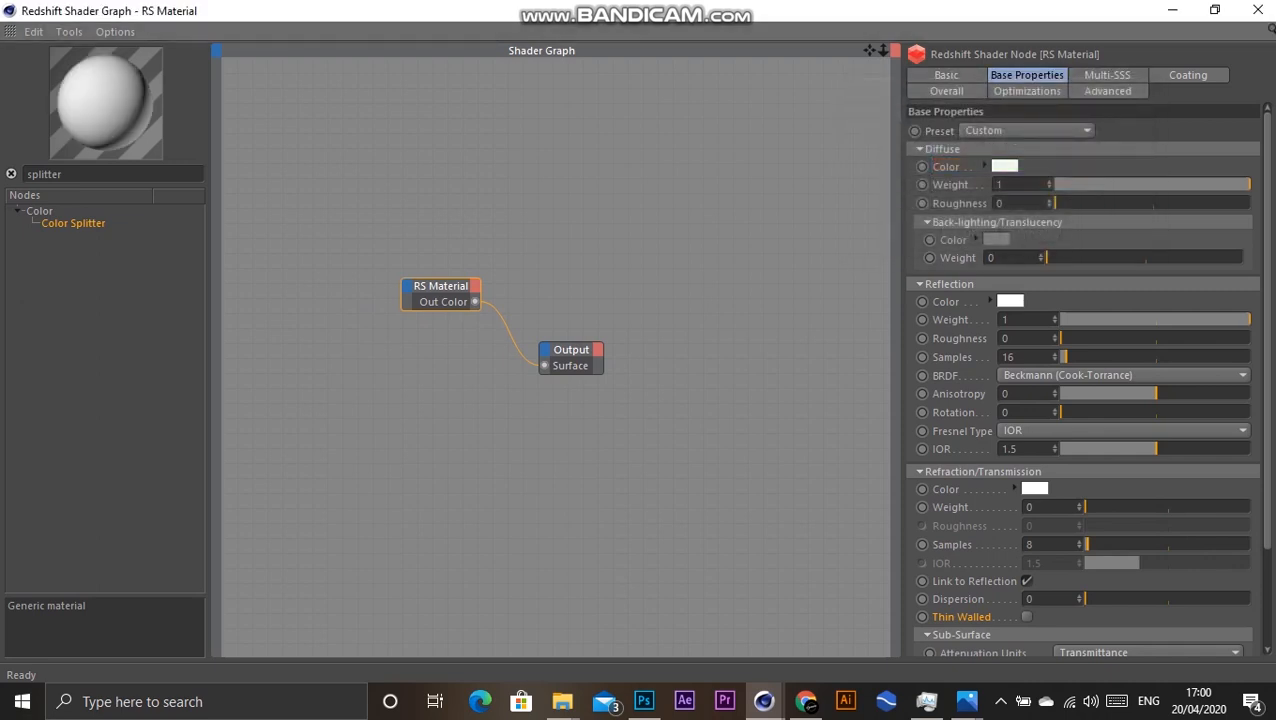
Step: Set the RS Material's reflection roughness to 0.4 and reflection samples to 128
double_click(1008, 338)
key(BackSpace)
text(.4)
key(Tab)
text(128)
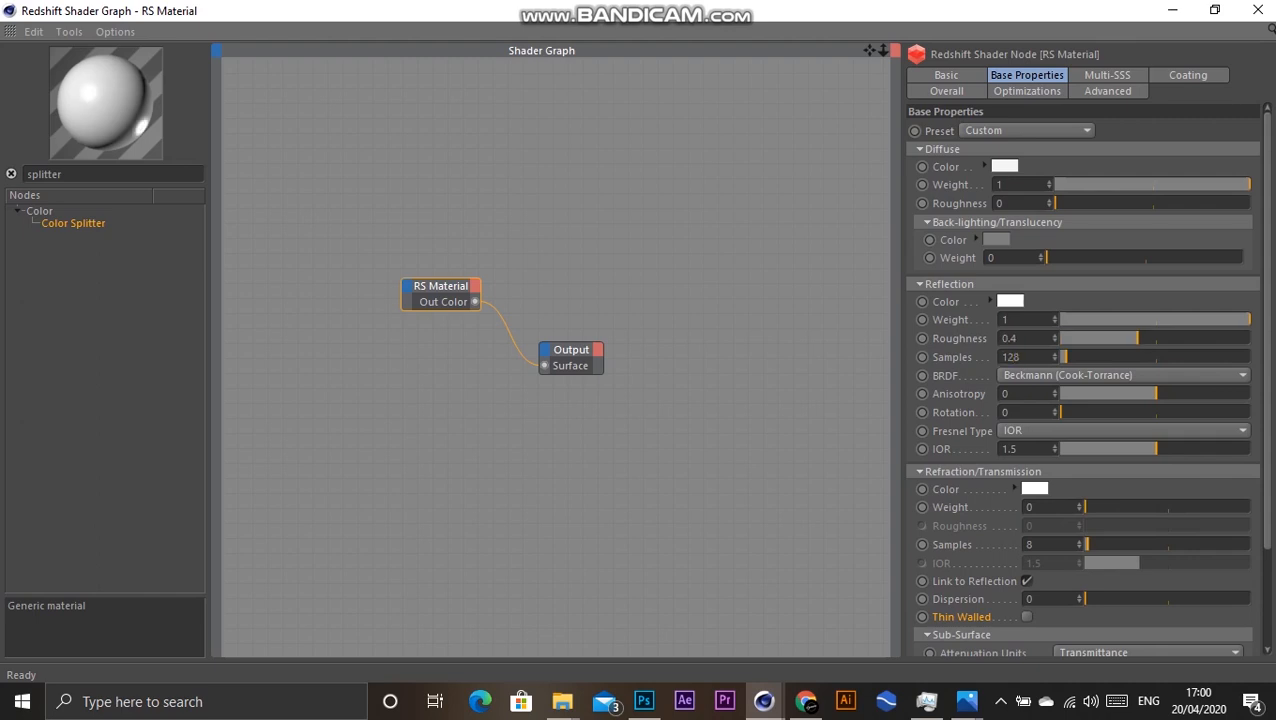
key(Return)
scroll(1085, 380, down, 3)
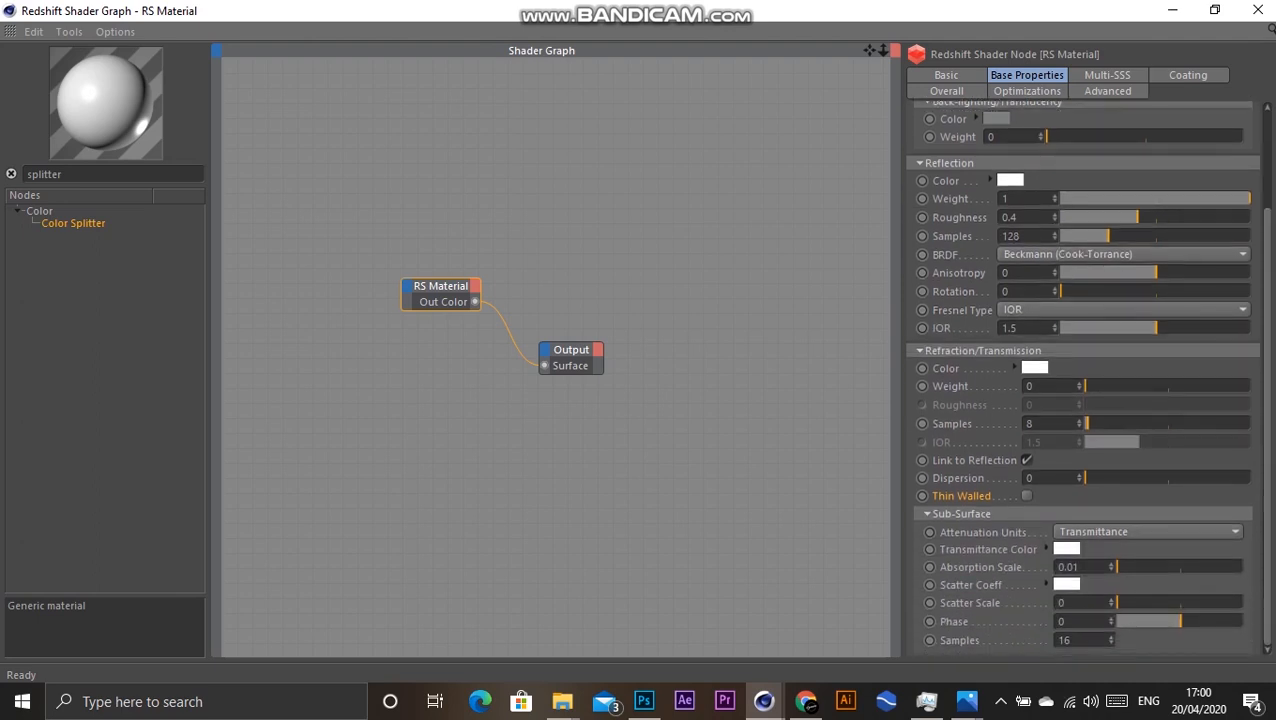
Step: Give the material a coating with weight about 0.6, roughness about 0.02 and 128 samples, and close its shader graph
click(1188, 75)
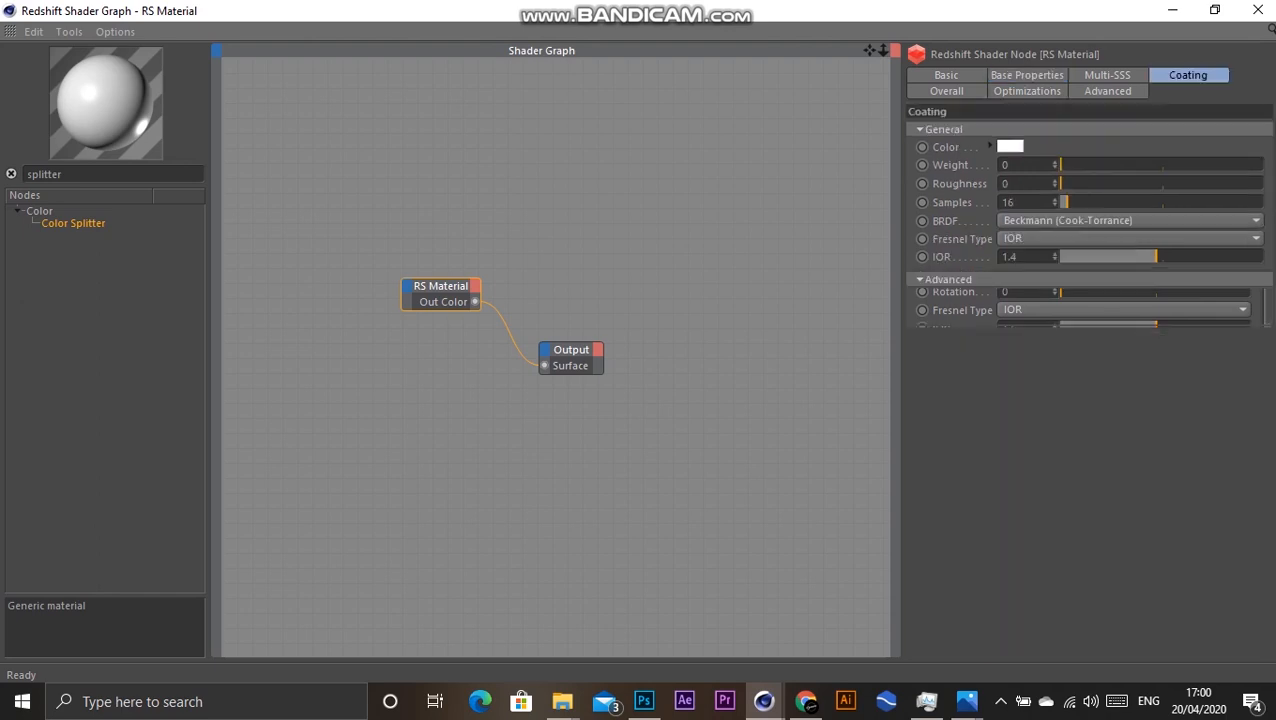
drag(1060, 164, 1183, 164)
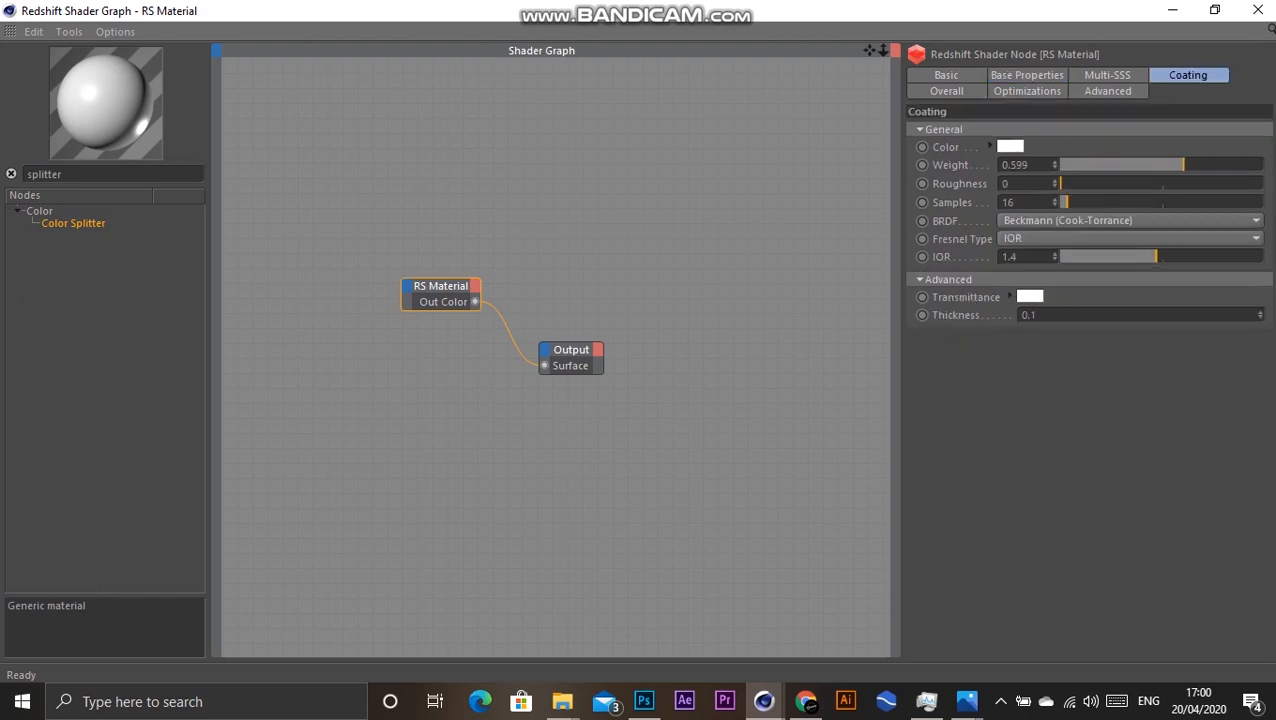
drag(1061, 184, 999, 202)
text(128)
key(Return)
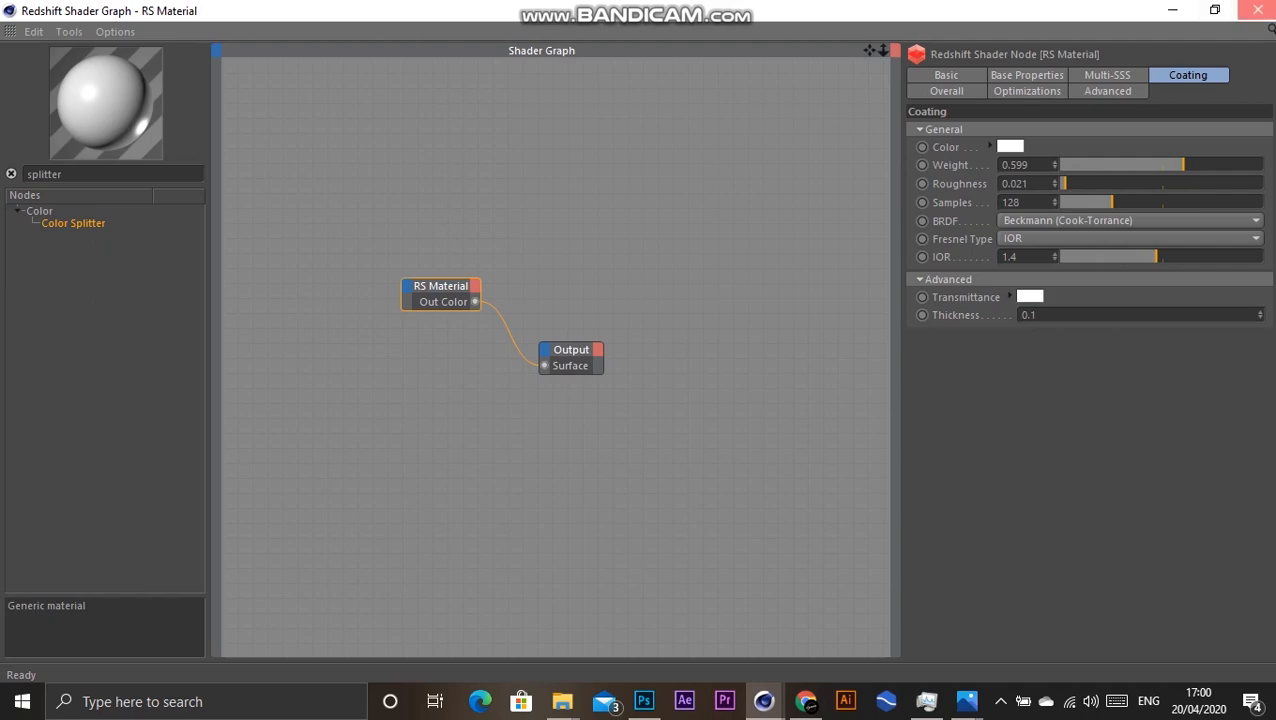
click(1256, 10)
Step: Duplicate the white Redshift material and name the two copies Cover and Cap
ctrl+drag(59, 604, 87, 604)
double_click(59, 630)
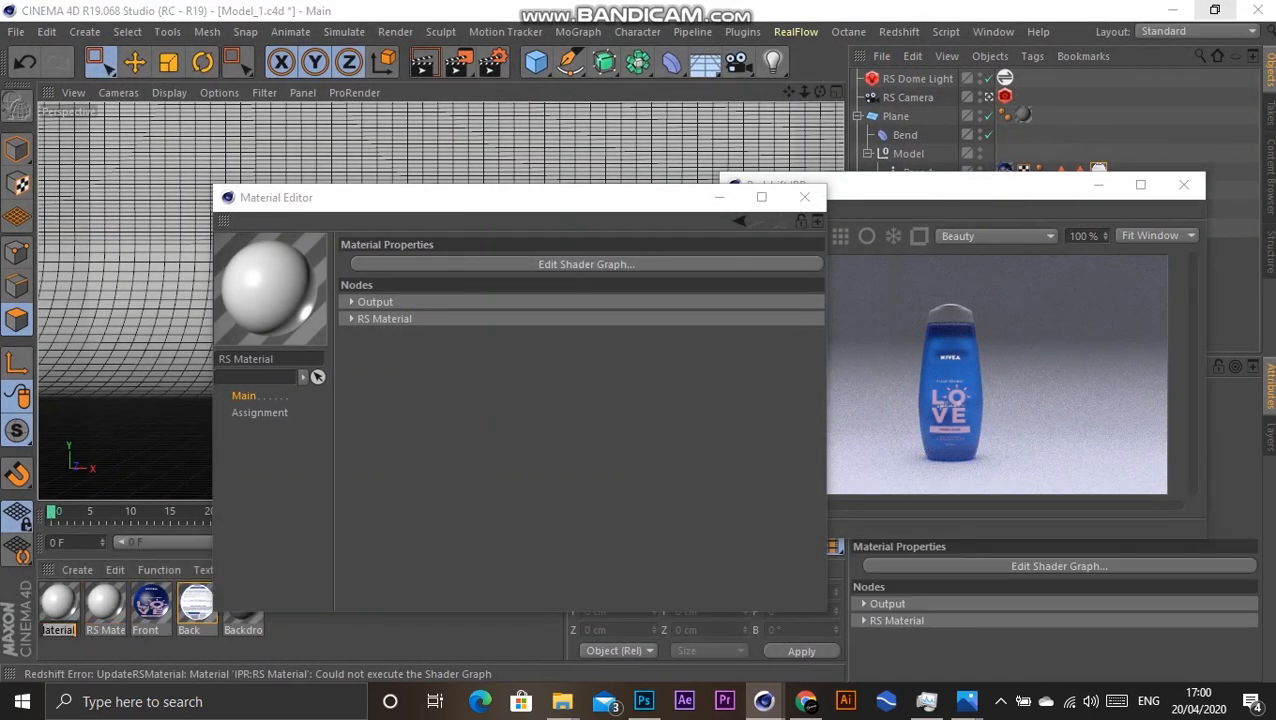
text(Cover)
key(Return)
double_click(105, 630)
text(Cap)
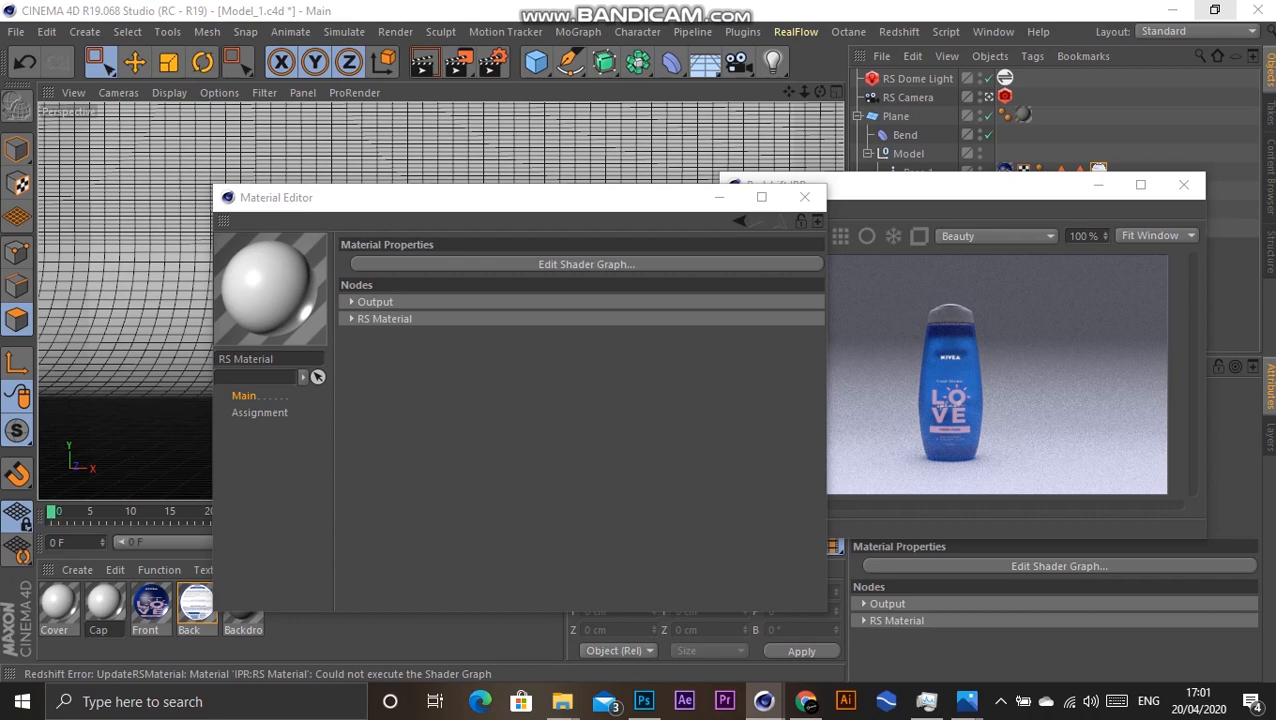
key(Return)
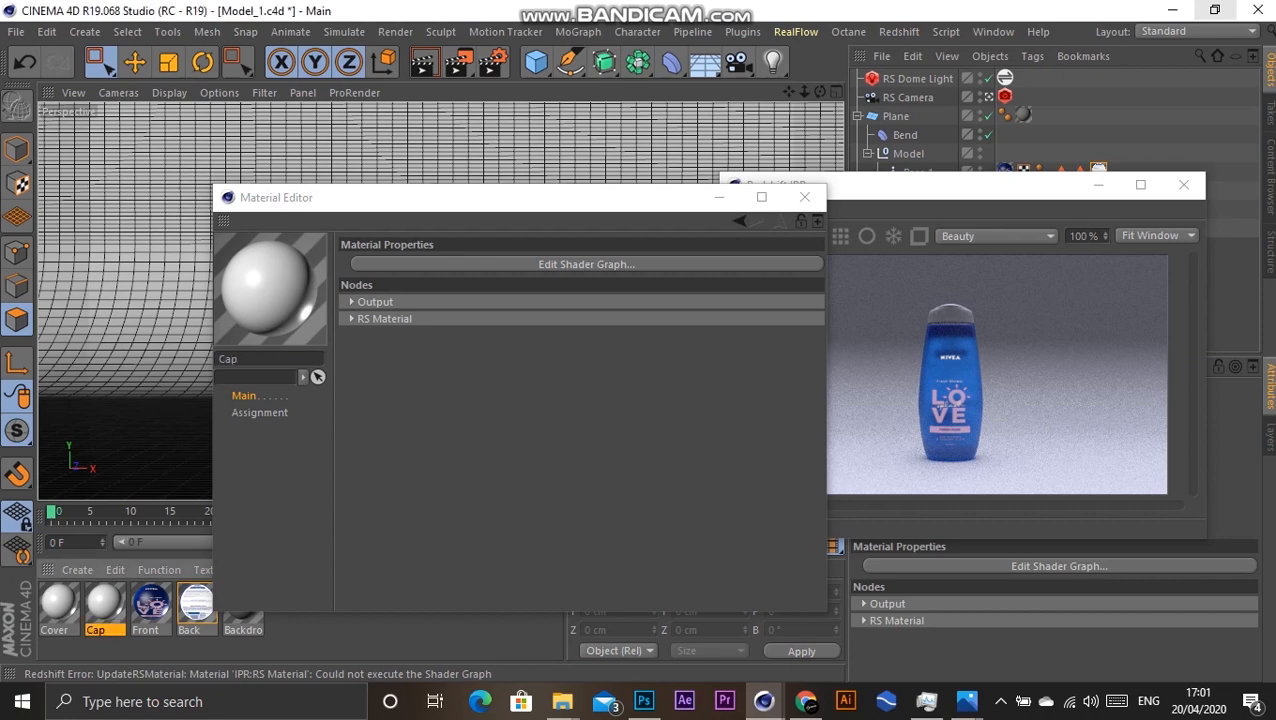
Step: Open the Cap material's shader graph and set its diffuse color to blue with hue 239°, saturation 91% and value 56%
double_click(105, 604)
click(587, 265)
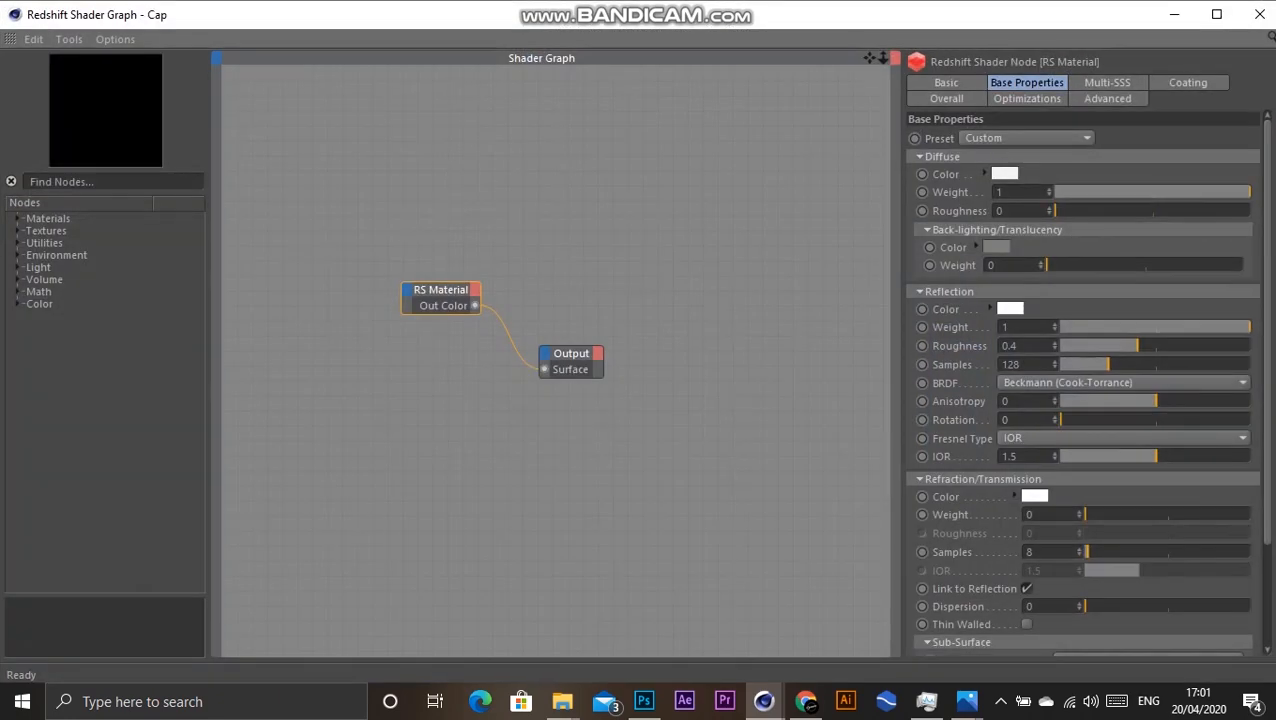
click(1007, 174)
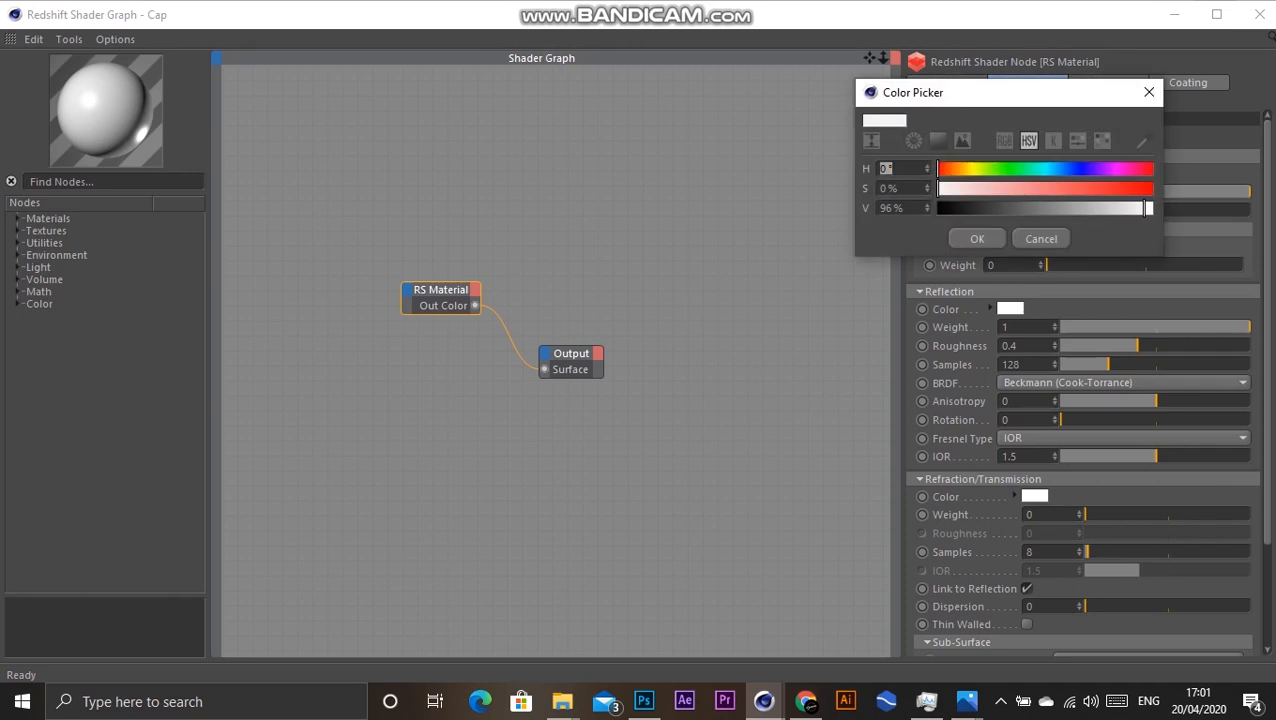
click(1080, 169)
click(1133, 189)
click(1099, 209)
drag(1099, 209, 1058, 209)
click(977, 239)
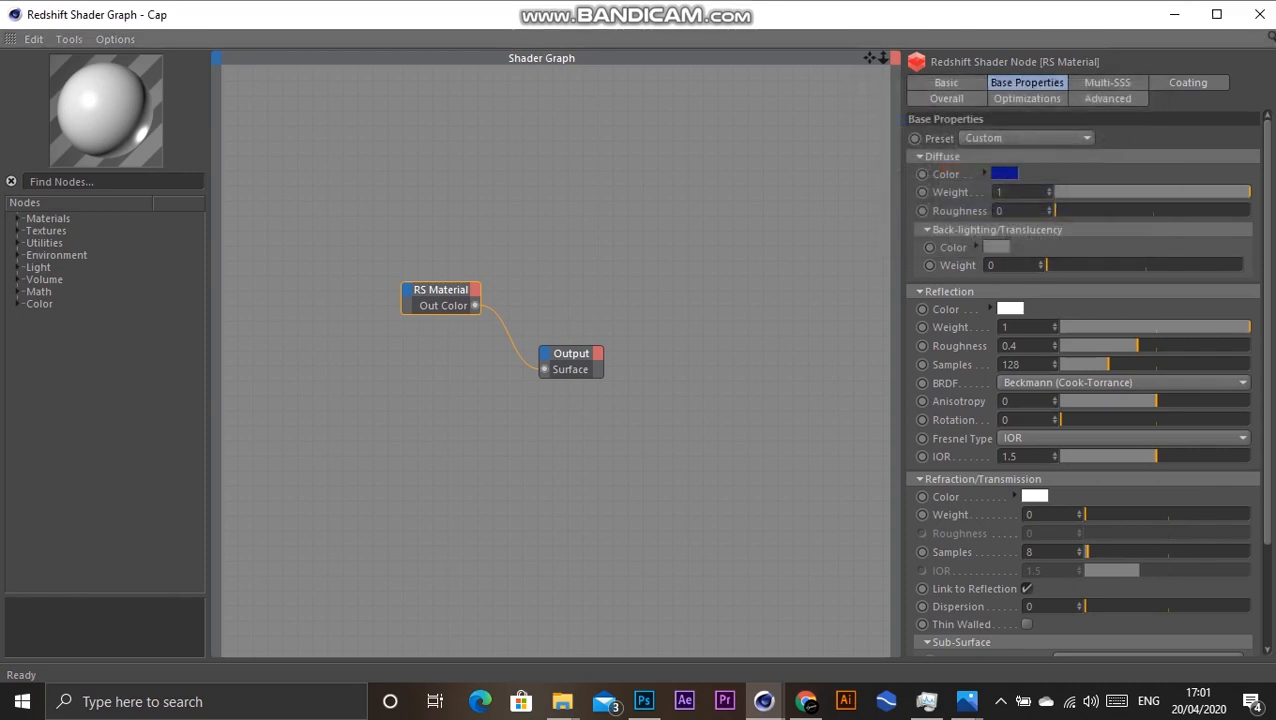
Step: Refine the Cap material's diffuse color to a slightly darker, less saturated blue
click(1005, 174)
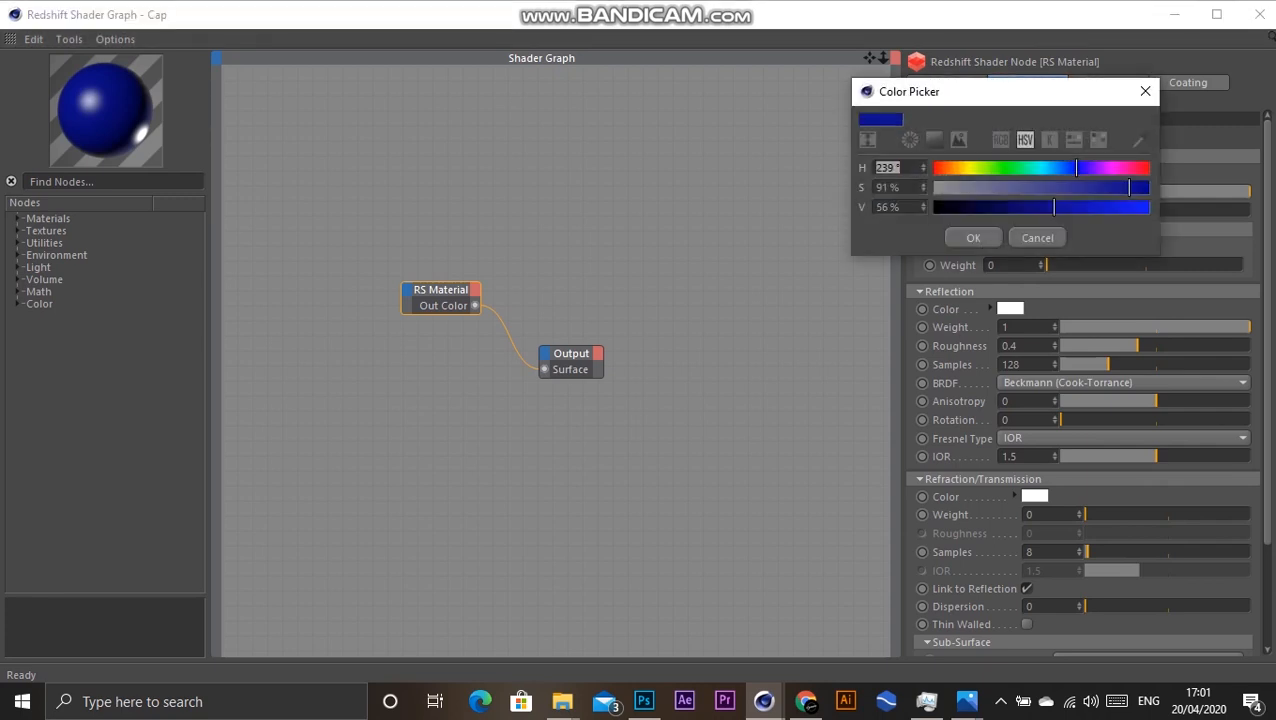
click(1144, 188)
click(1037, 208)
drag(1118, 188, 1103, 188)
click(973, 238)
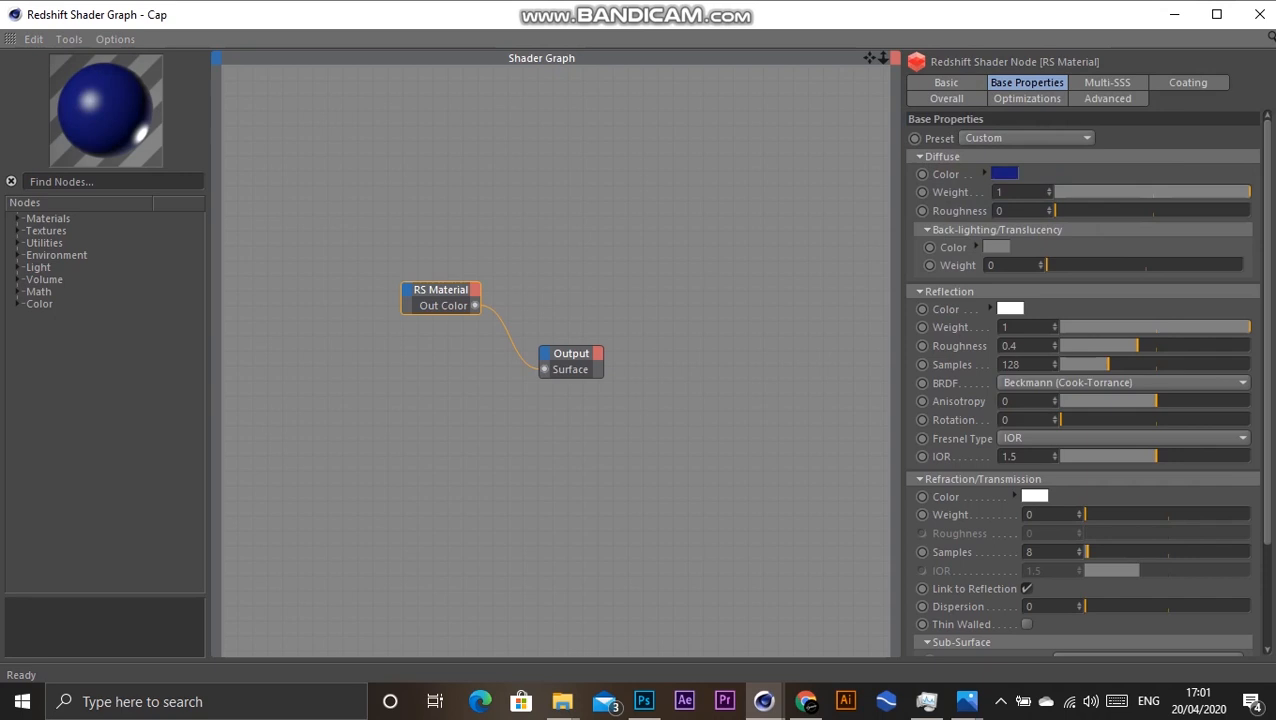
Step: Set the Cap material's reflection roughness to 0.7, close its shader graph and put the material editor away
scroll(1083, 380, down, 2)
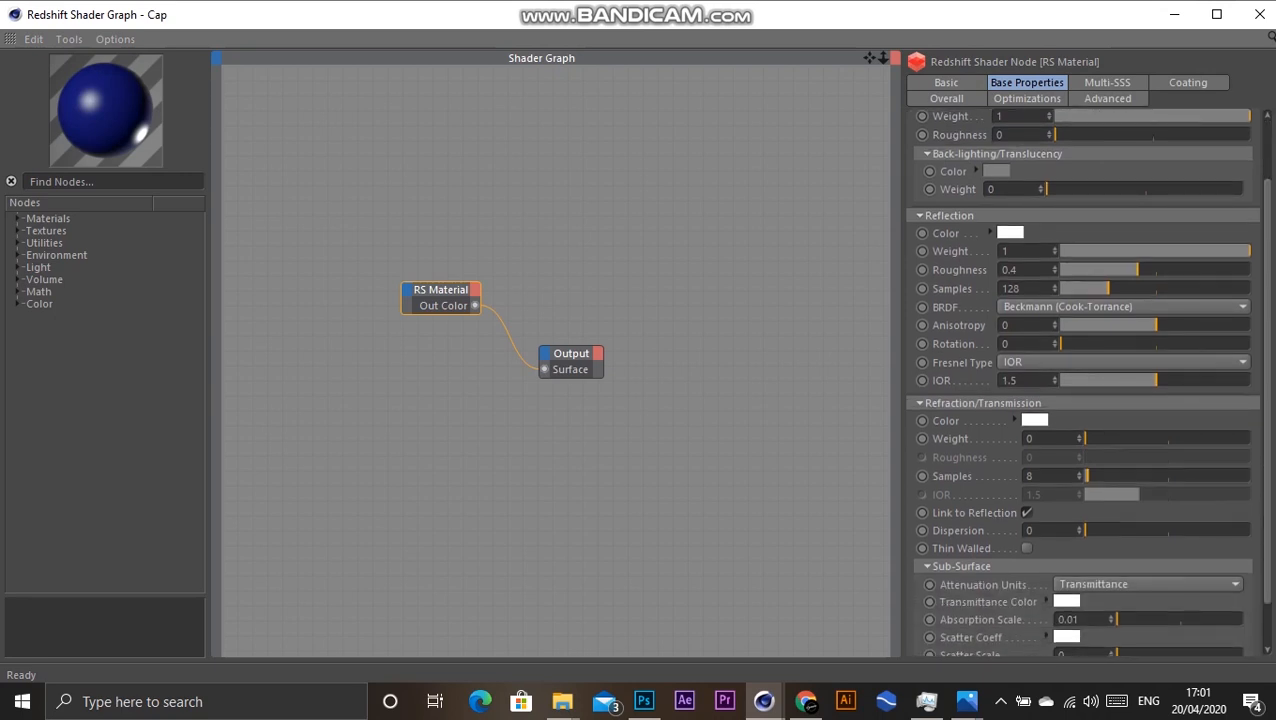
key(BackSpace)
text(7)
key(Return)
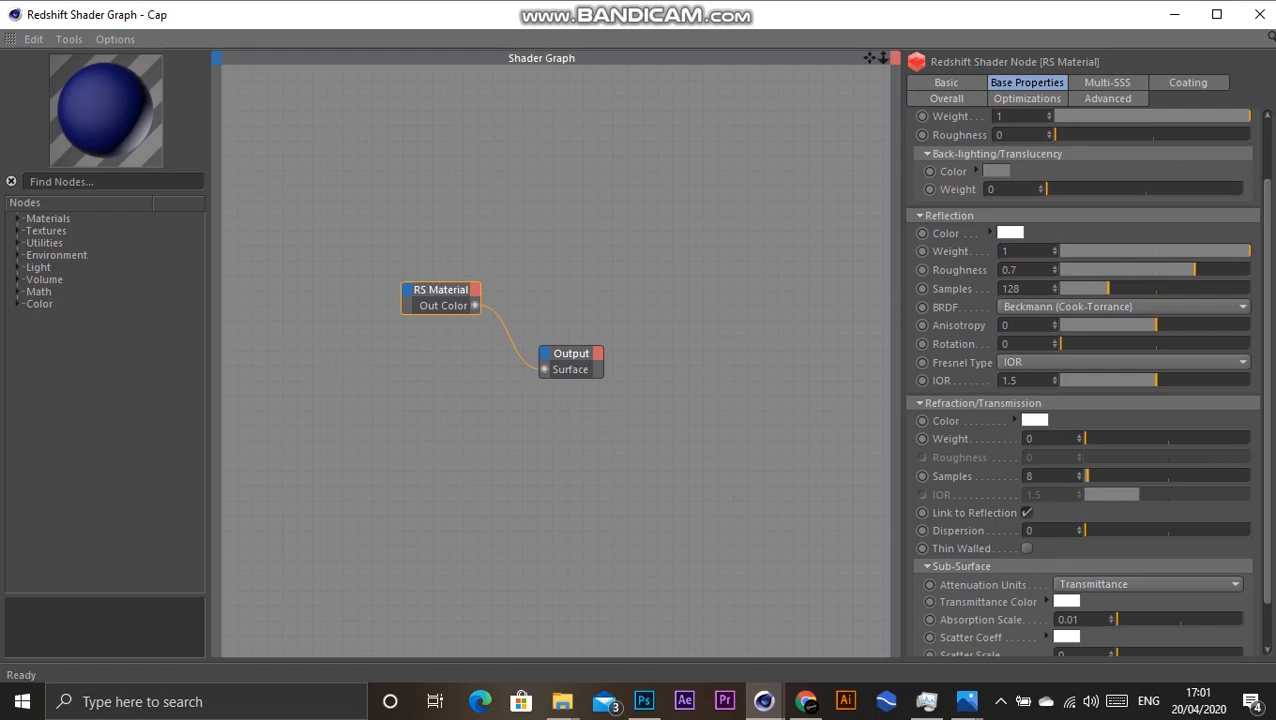
click(1254, 14)
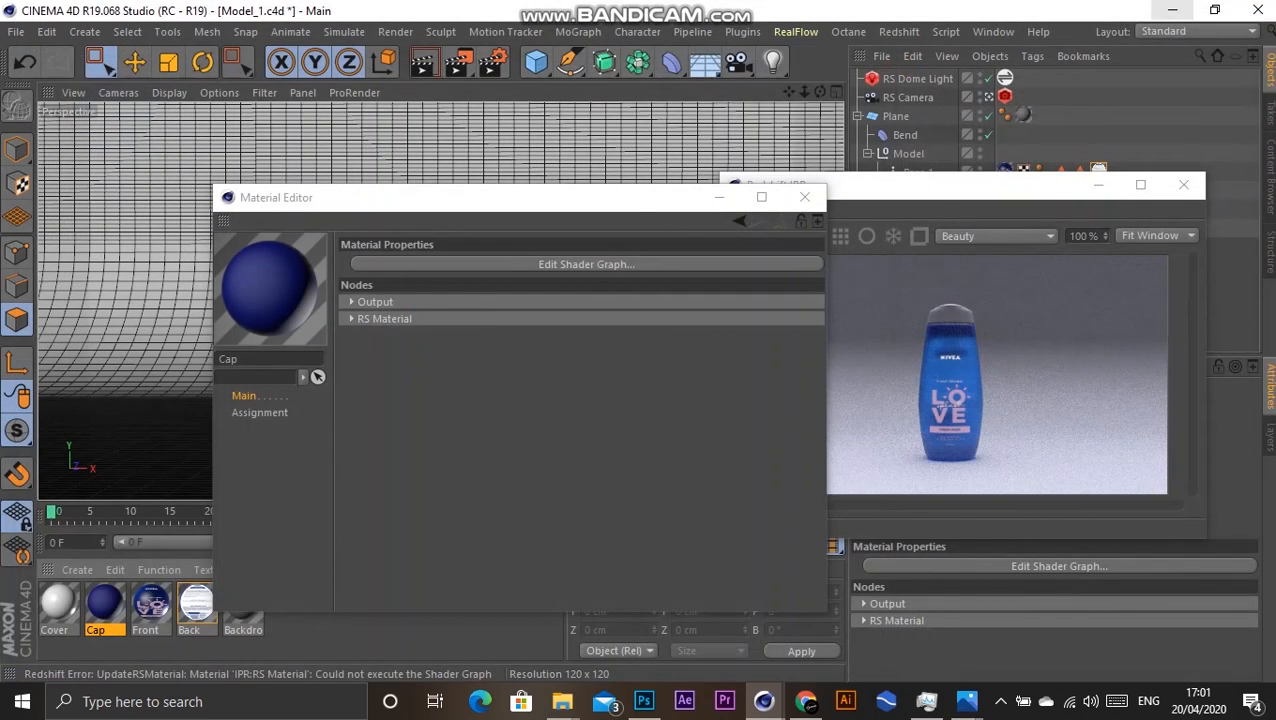
click(718, 197)
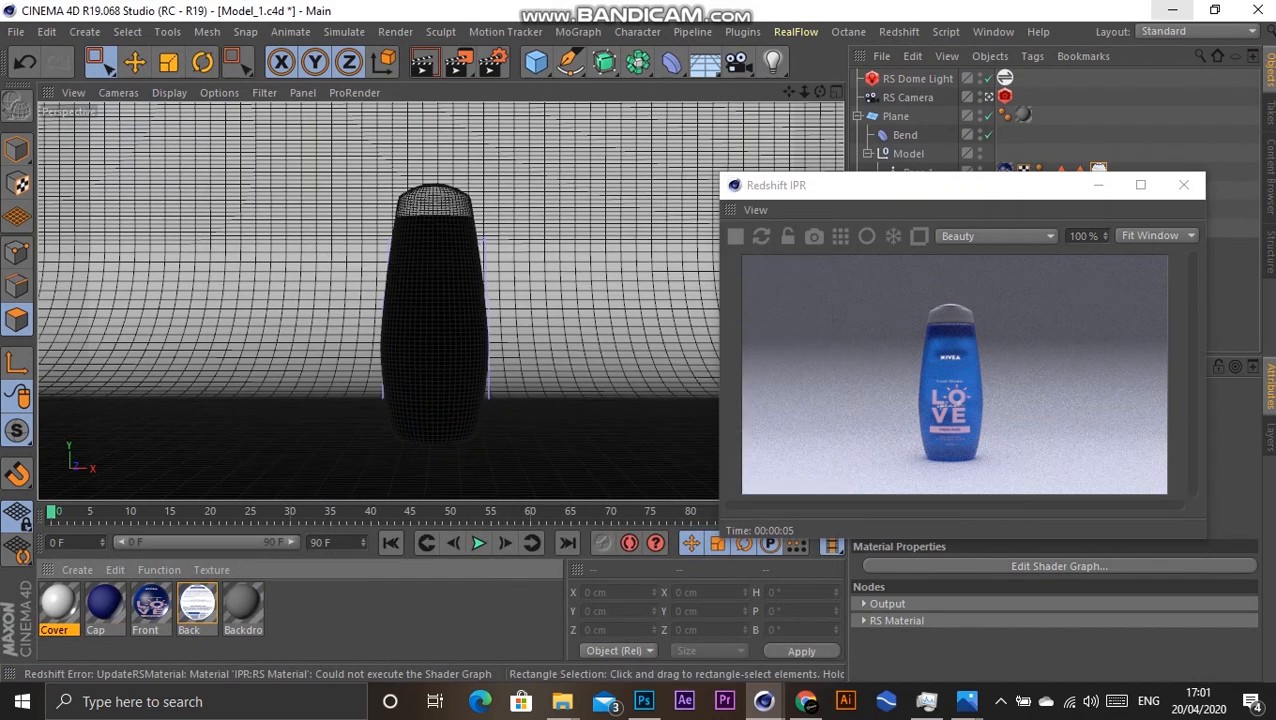
Step: Switch to model mode, uncover the object list and apply the Cover material to the Cover.1 object
click(17, 149)
drag(900, 185, 888, 312)
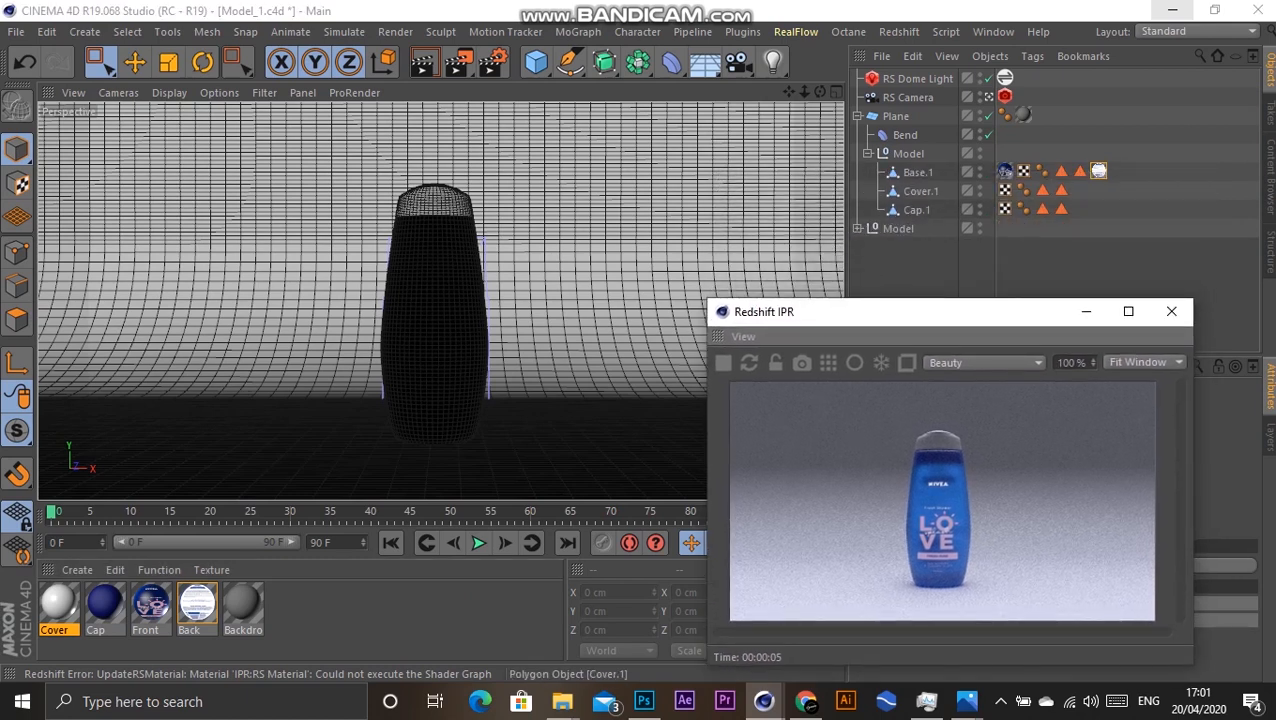
click(920, 191)
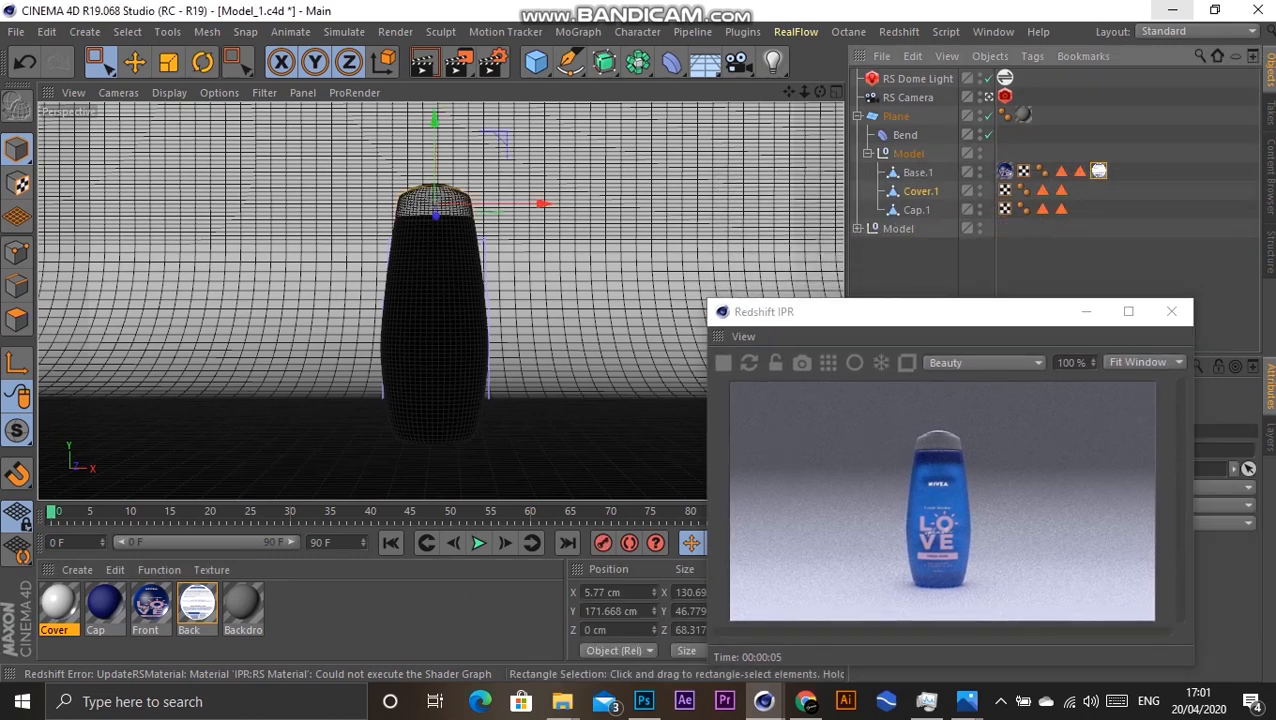
right_click(60, 602)
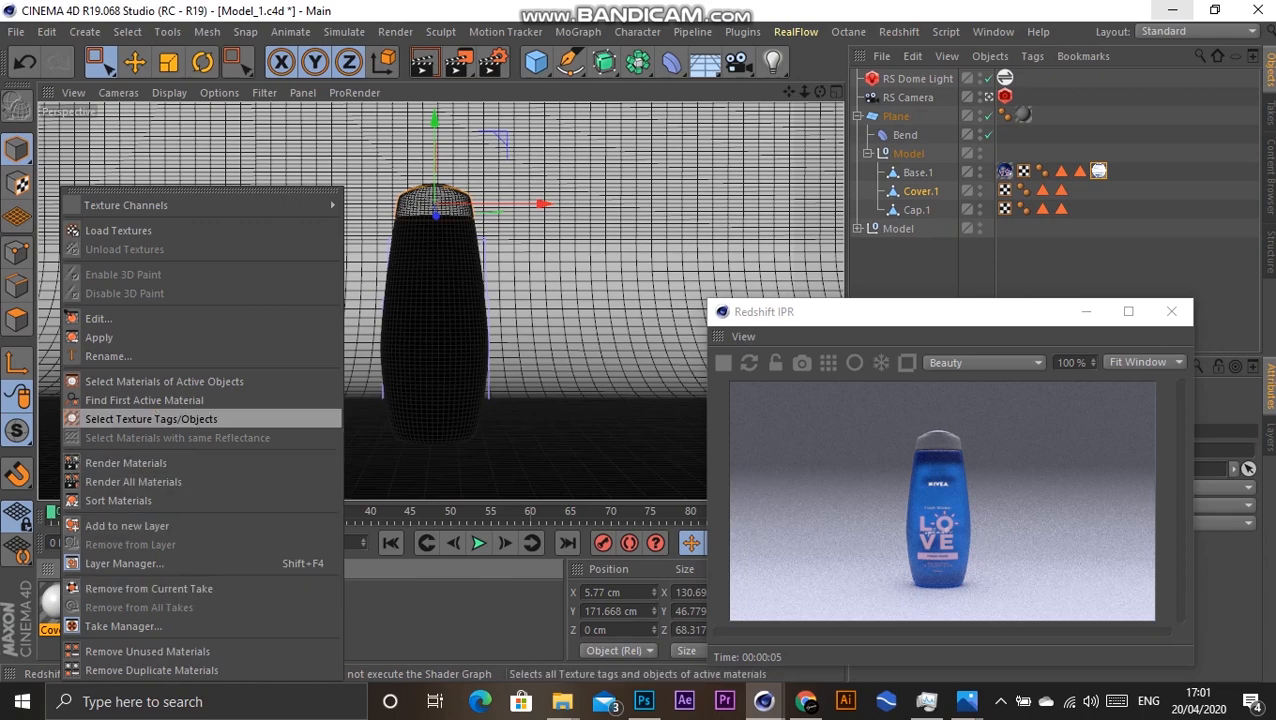
click(100, 337)
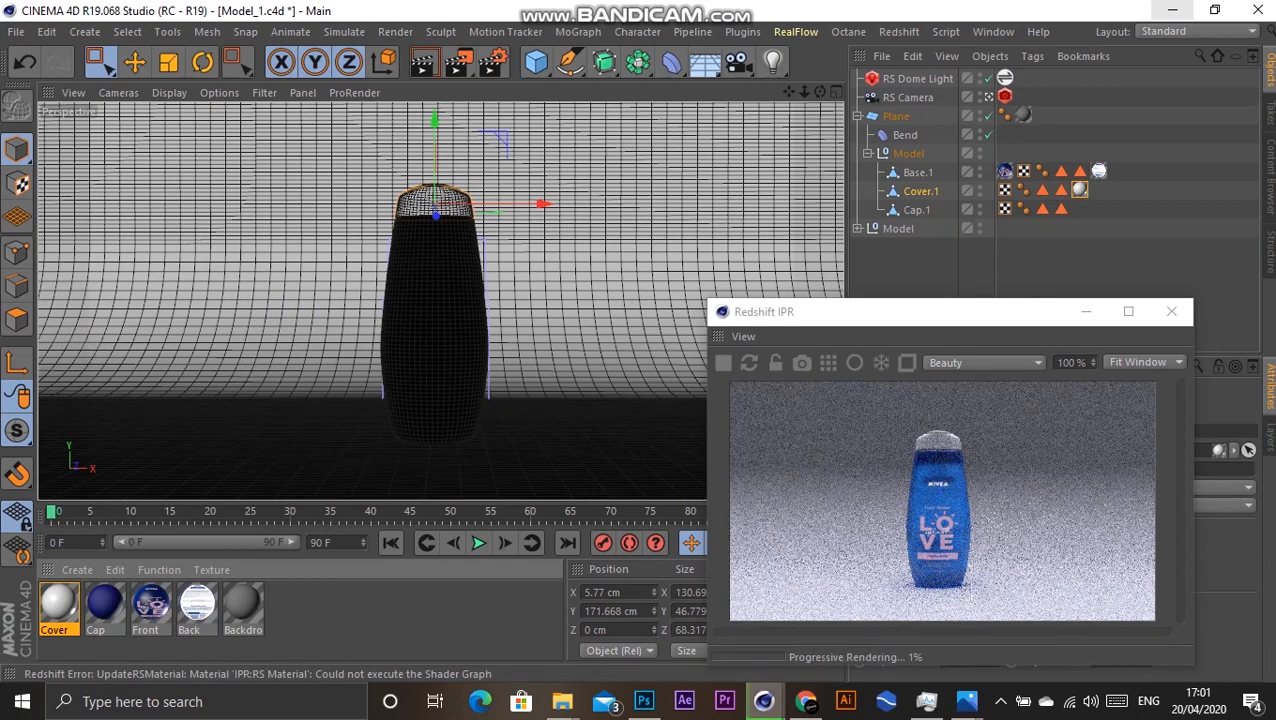
Step: Apply the Cap material to the Cap.1 object and reposition the render preview
click(917, 210)
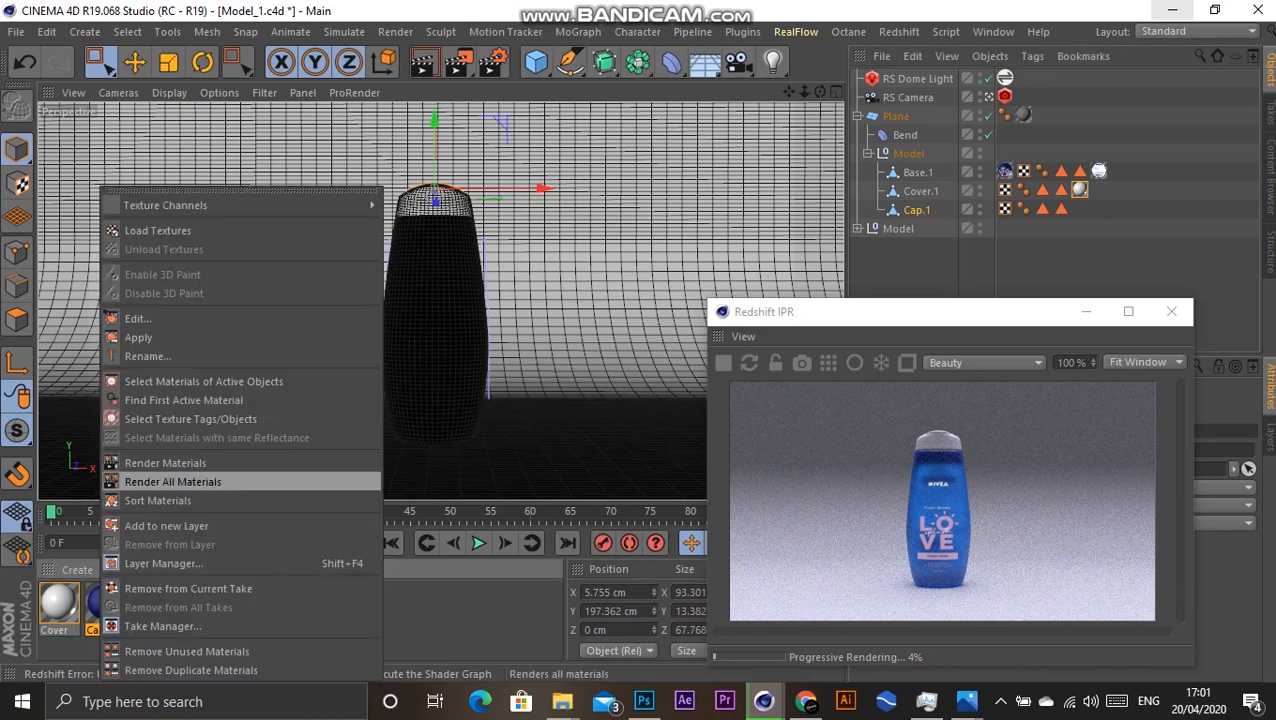
click(138, 337)
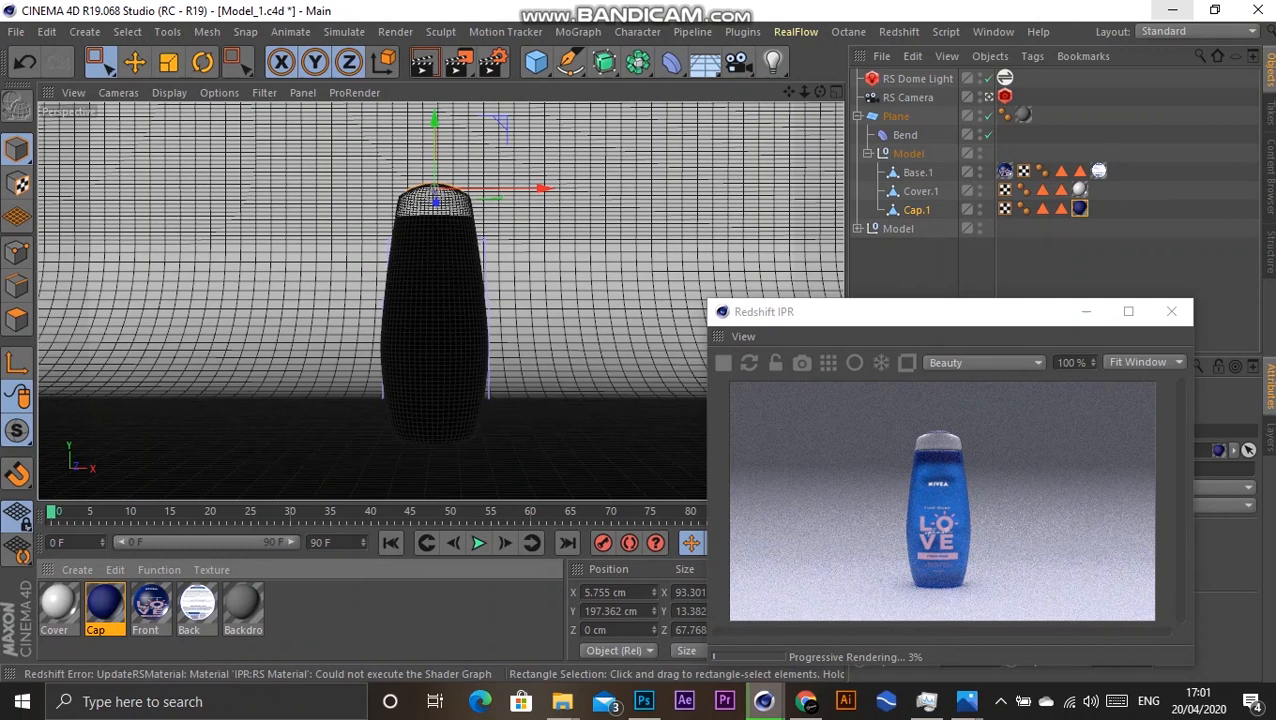
drag(920, 312, 862, 231)
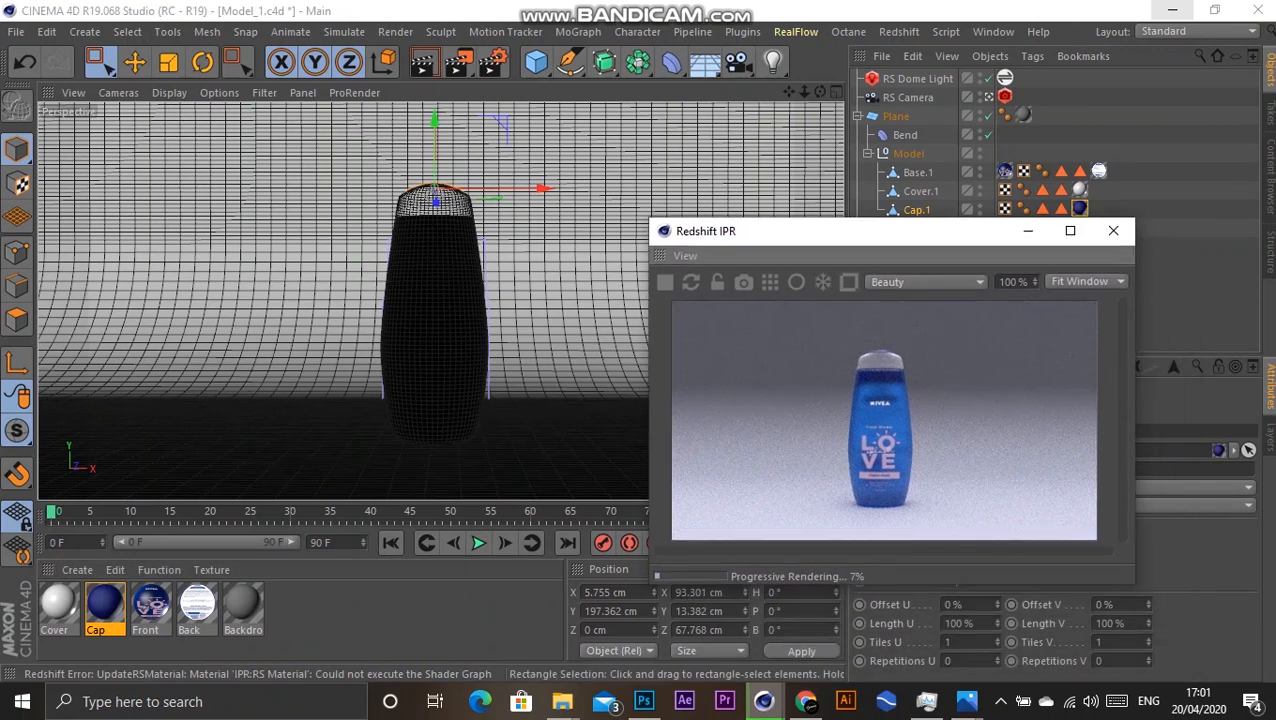
Step: Set the RS Camera's focal length to the Portrait (80 mm) preset and move the render preview off the viewport
click(917, 79)
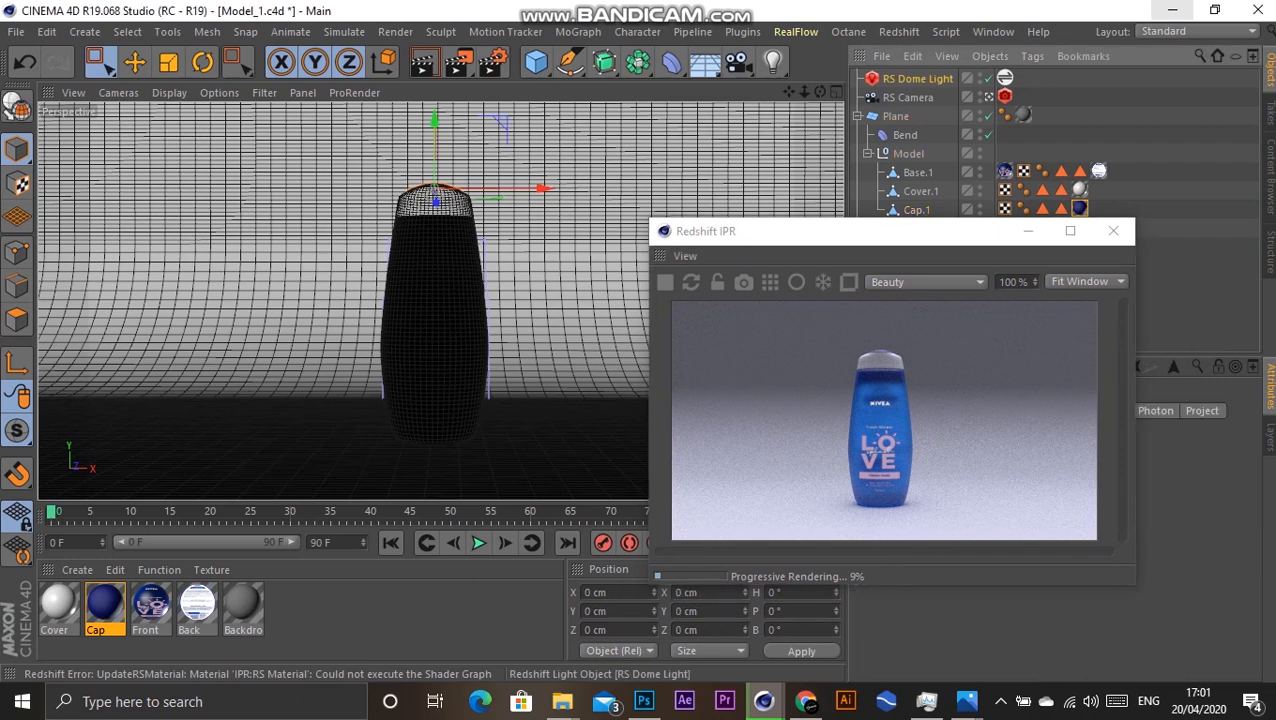
drag(862, 231, 420, 148)
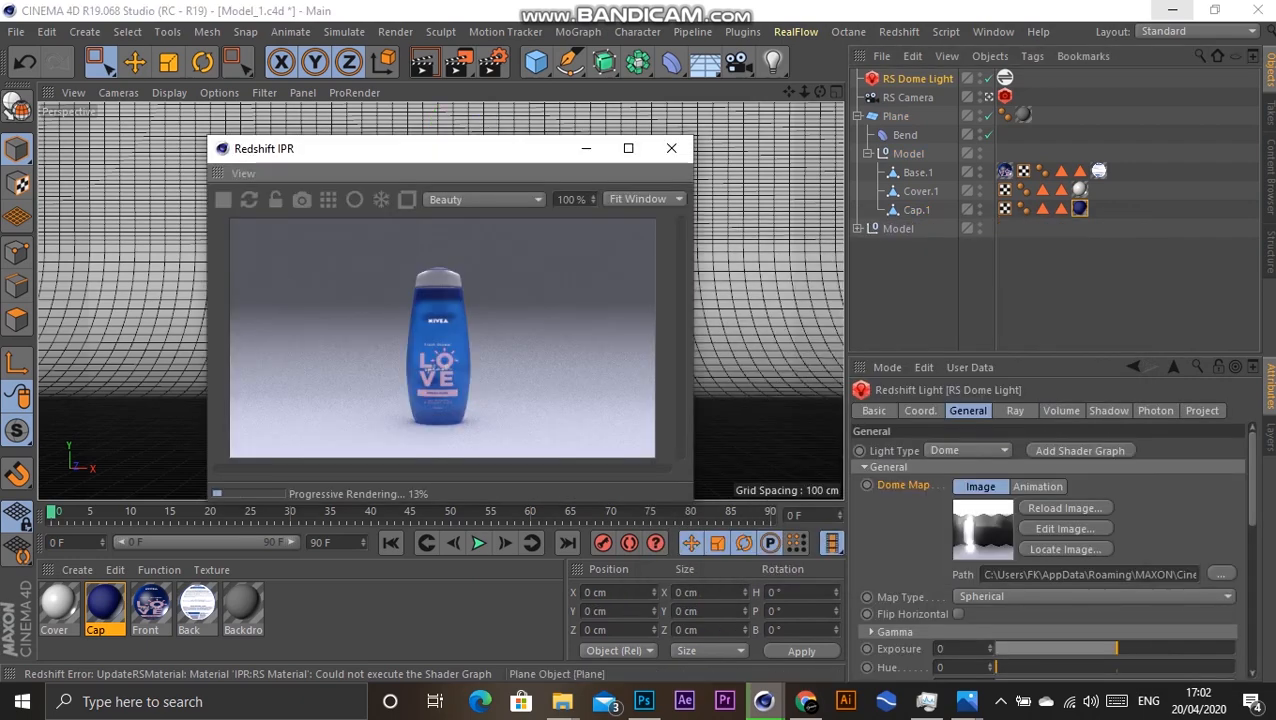
click(908, 98)
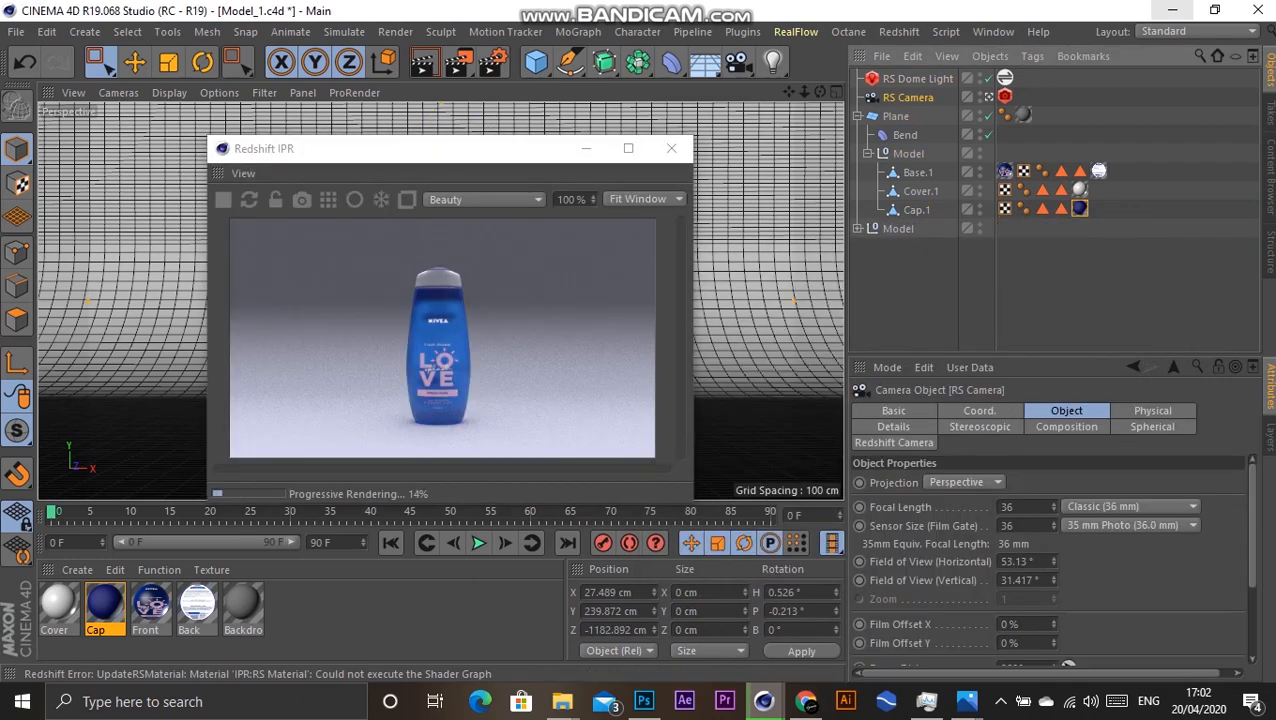
click(1130, 506)
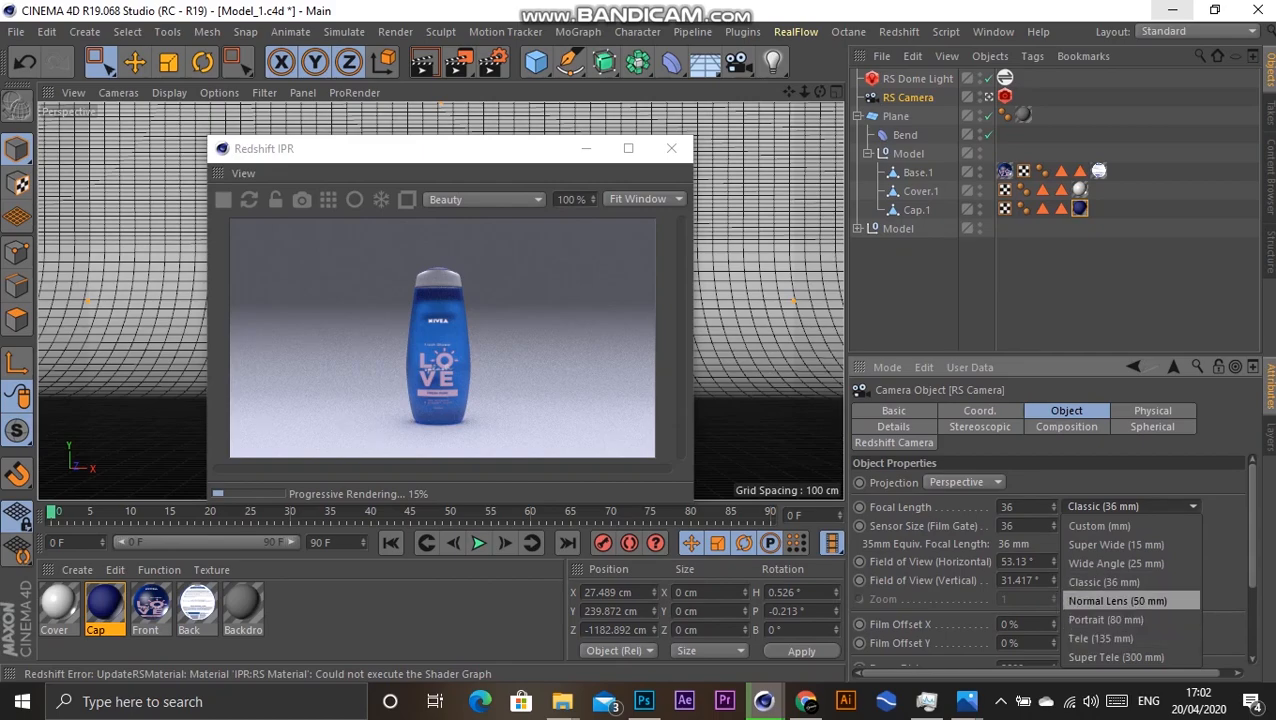
click(1105, 619)
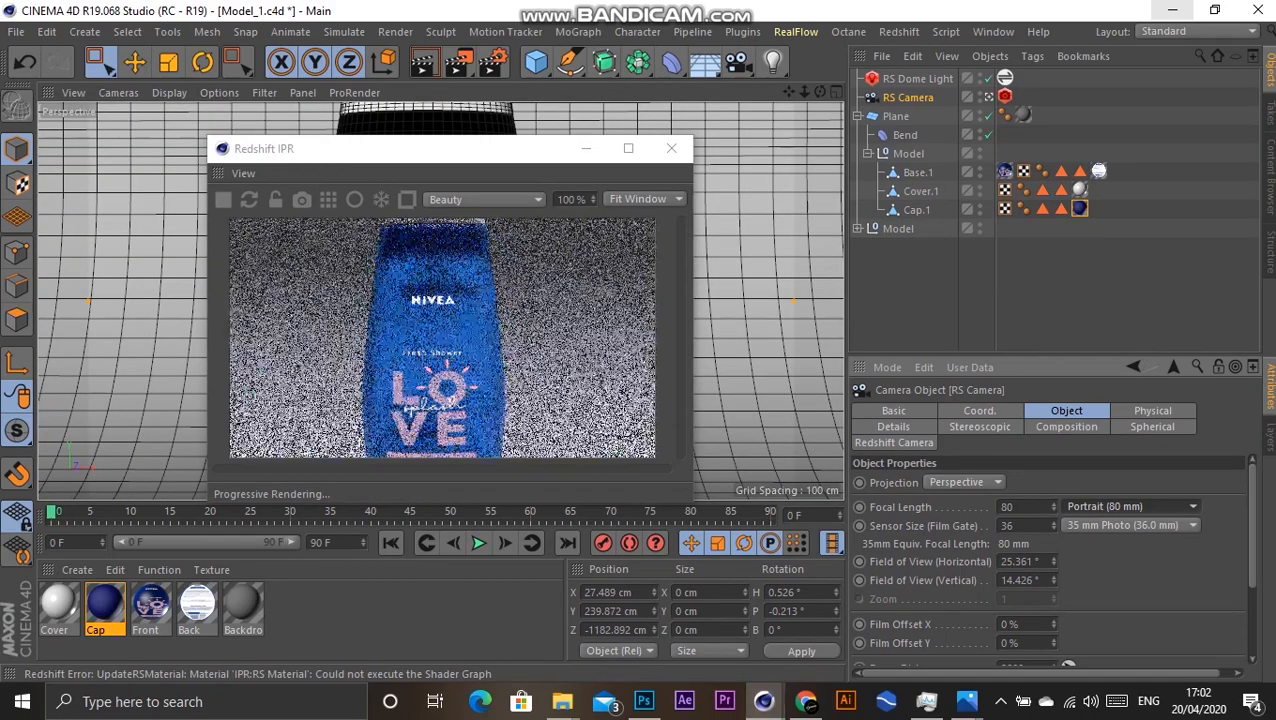
drag(440, 149, 984, 171)
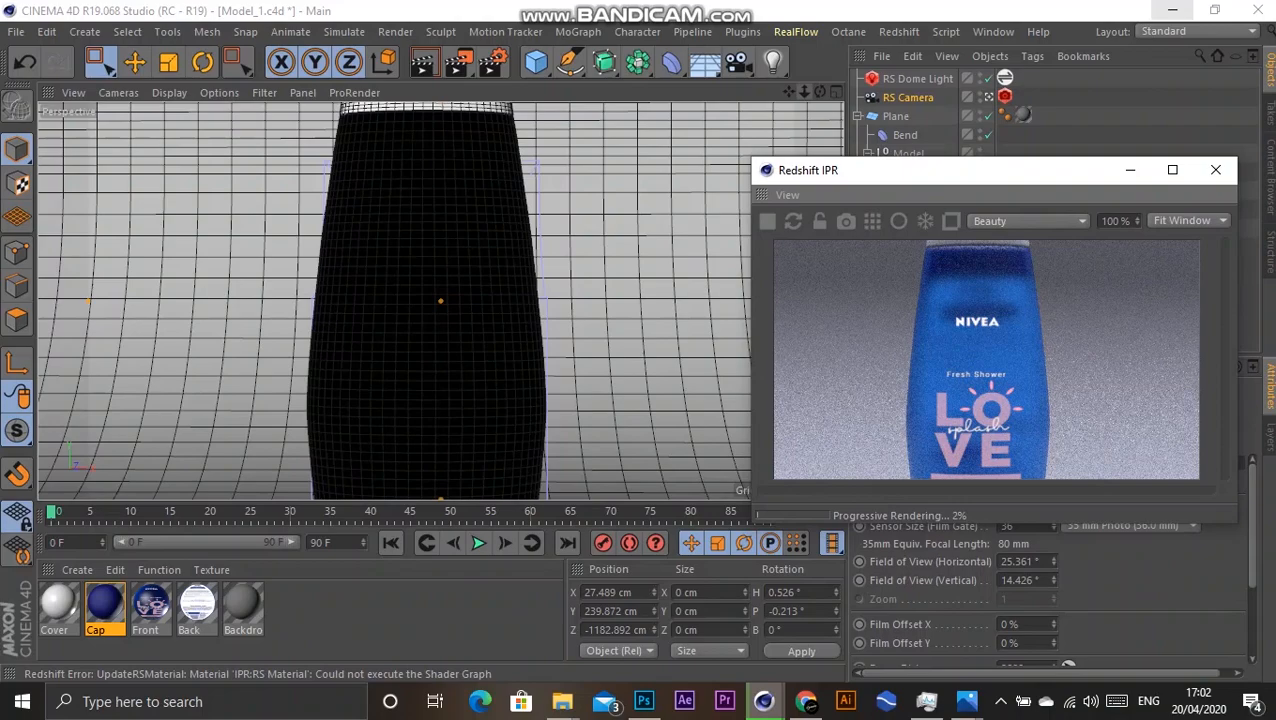
Step: Reframe the RS Camera so the whole bottle is seen from above at an angle, about 21° heading and -21° pitch
scroll(441, 299, down, 5)
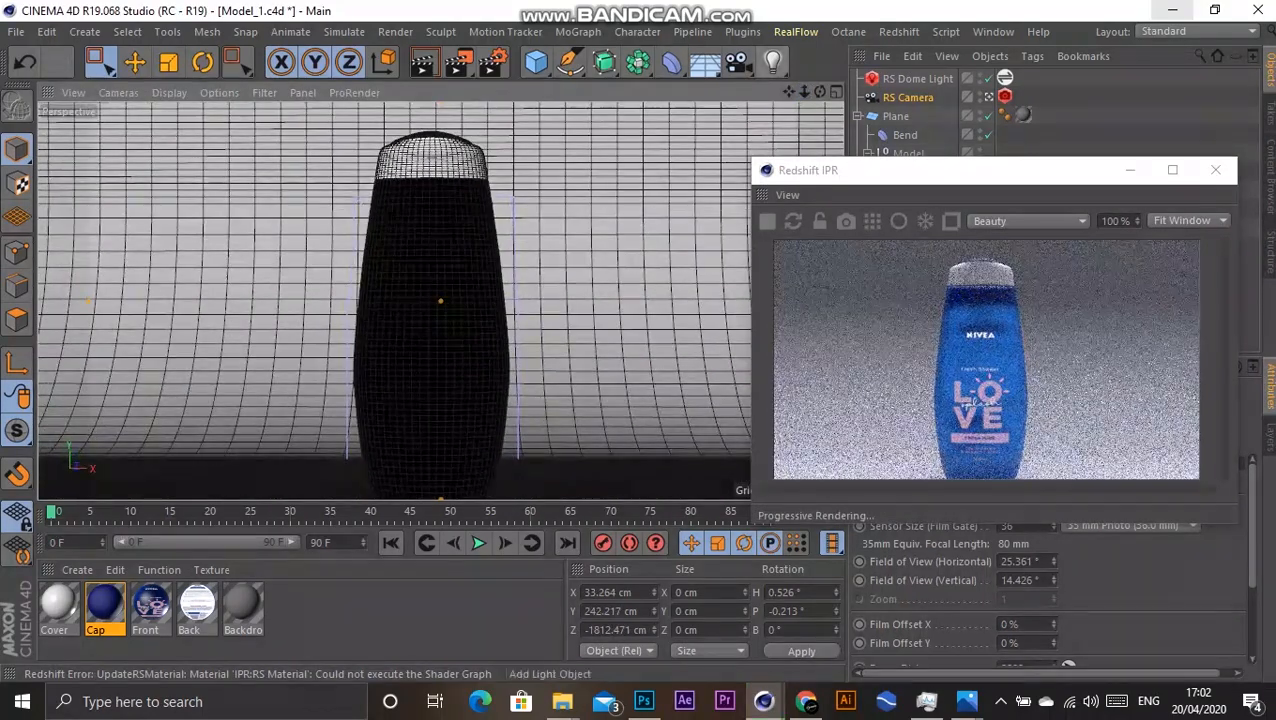
drag(789, 91, 790, 74)
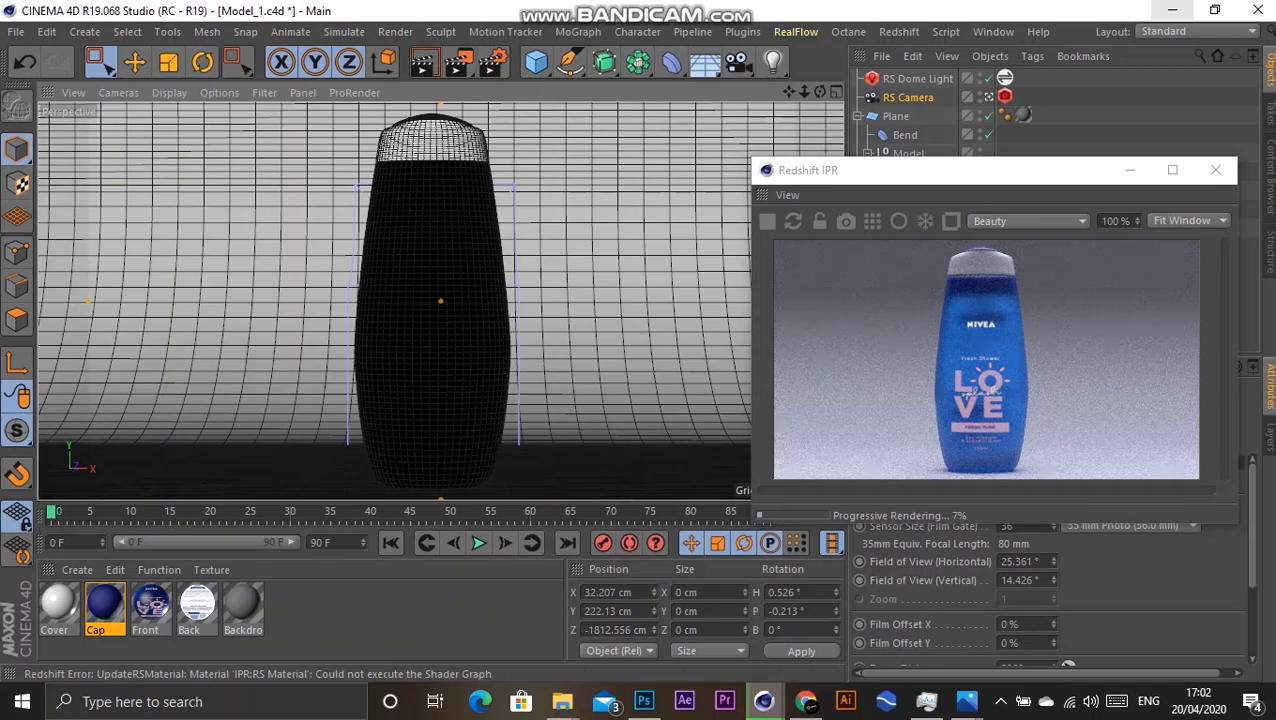
drag(820, 91, 792, 94)
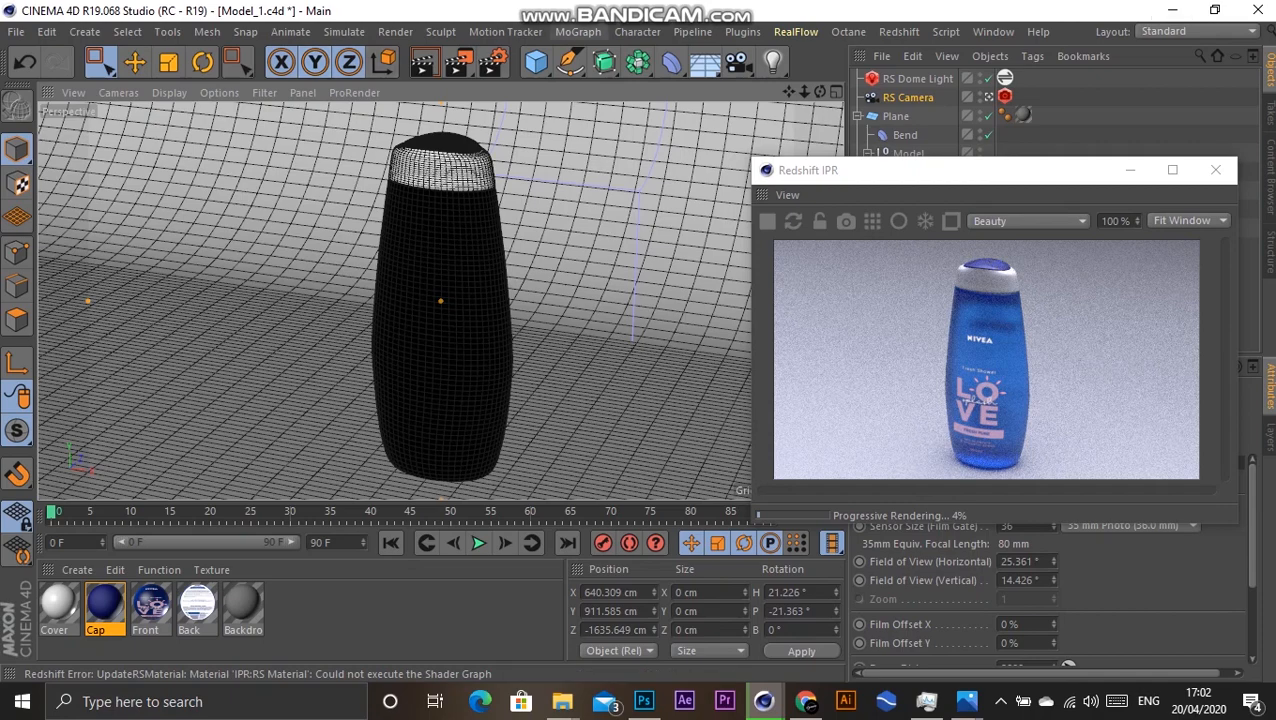
Step: Open the render settings, move them clear of the screen edge and set the renderer to Redshift
click(395, 31)
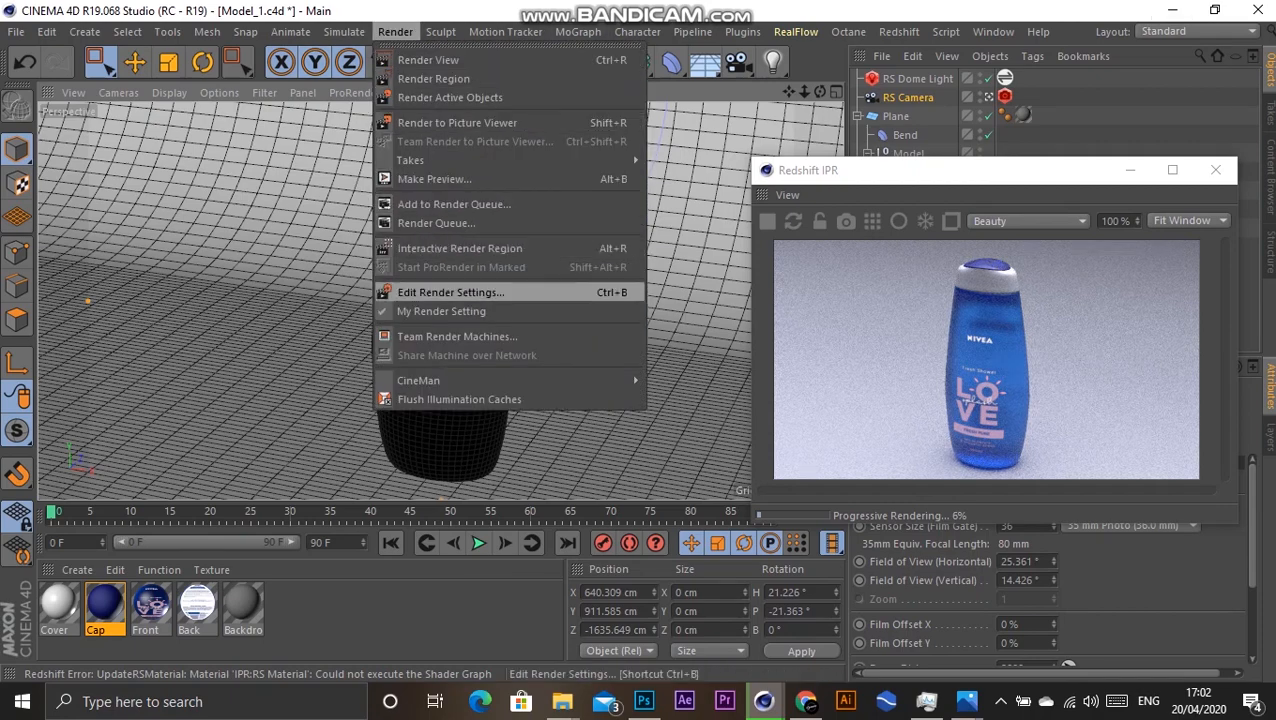
click(450, 292)
drag(400, 15, 443, 75)
click(242, 119)
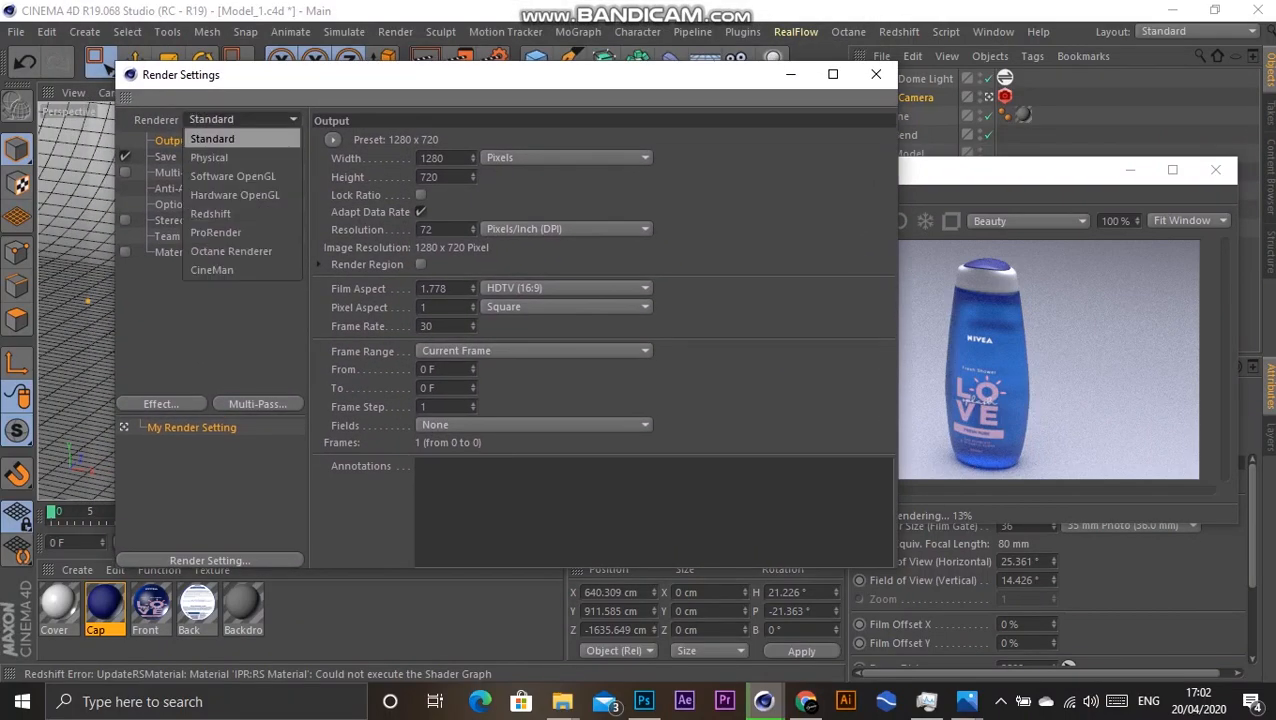
click(225, 211)
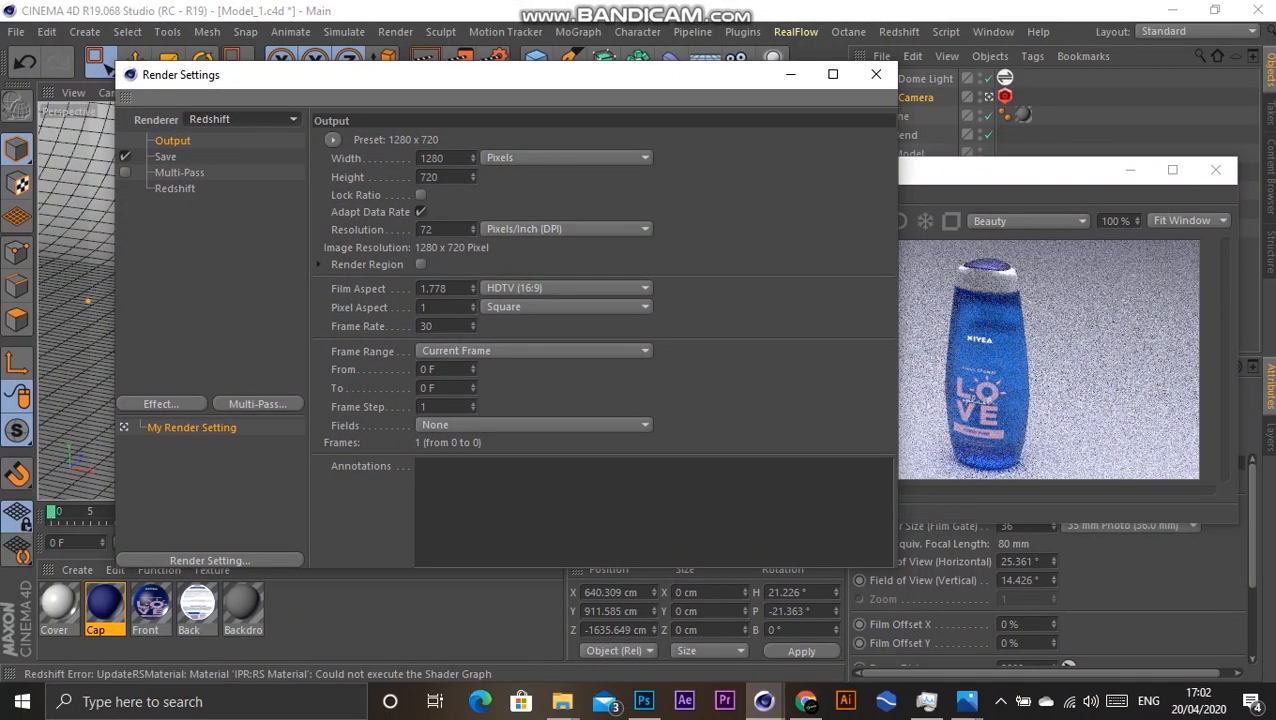
Step: Set Redshift's primary GI engine to Irradiance Cache and the secondary GI engine to Brute Force
click(175, 189)
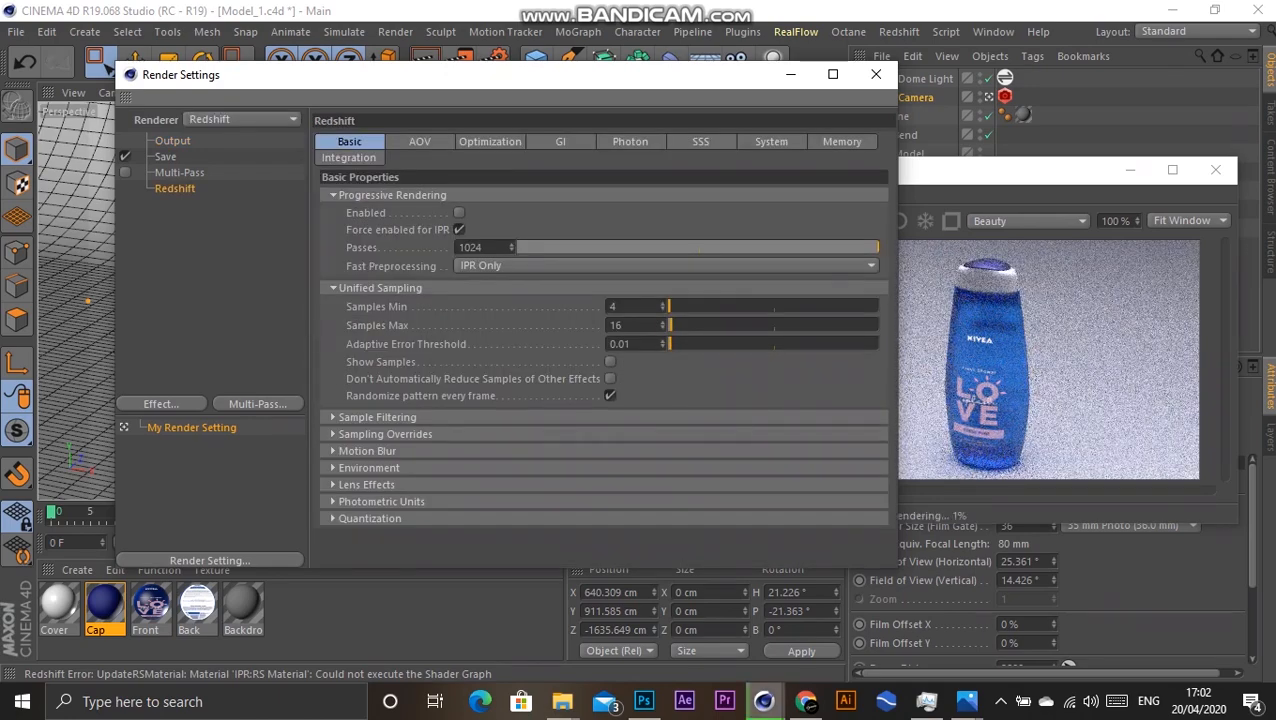
click(561, 142)
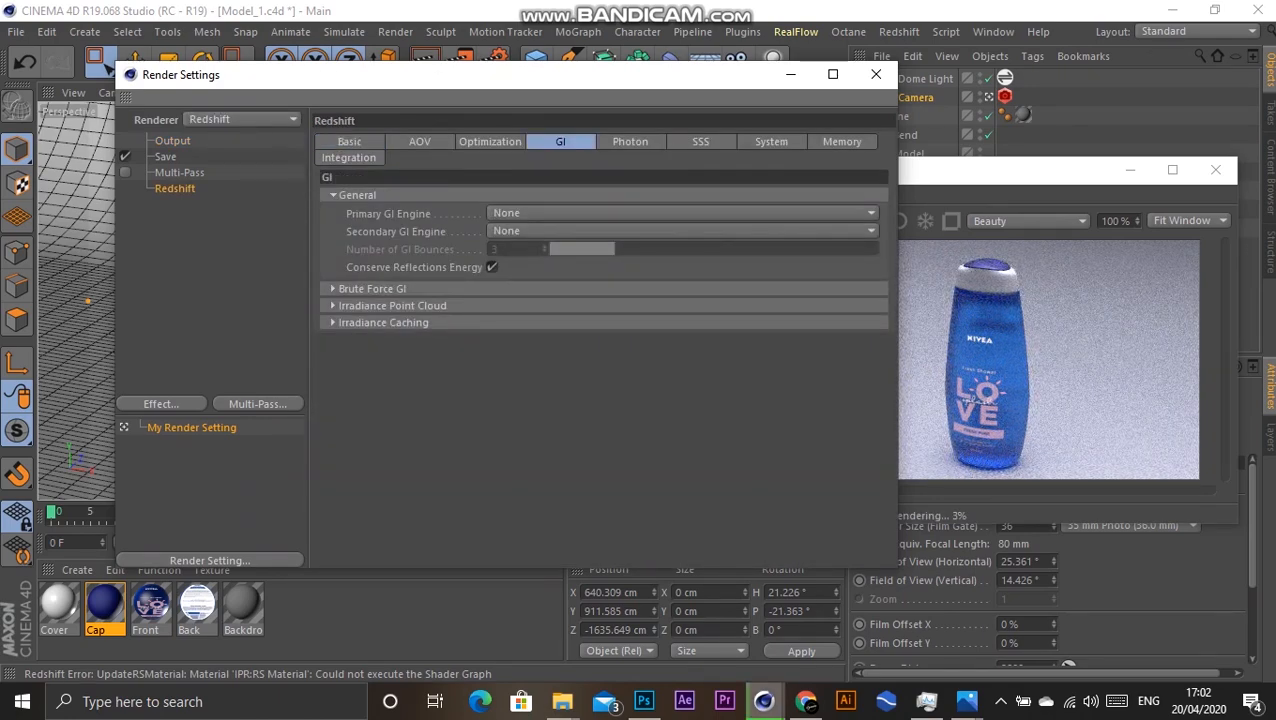
click(680, 213)
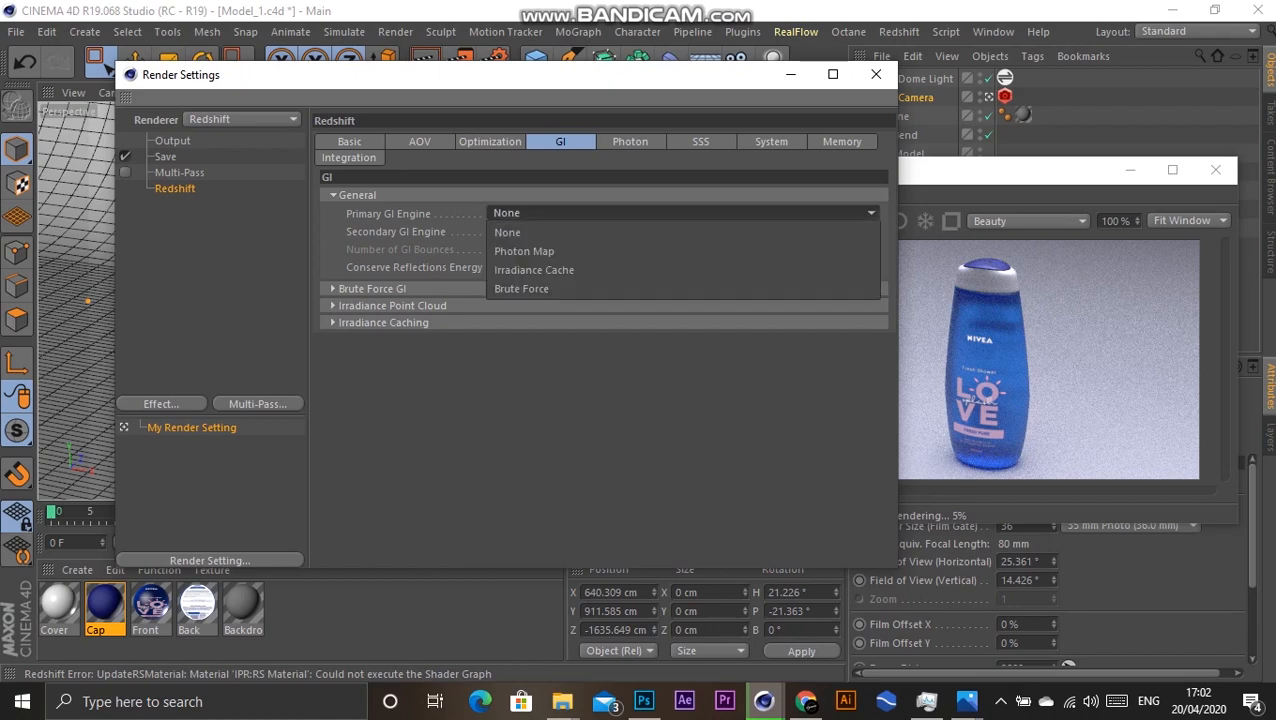
click(530, 268)
click(680, 231)
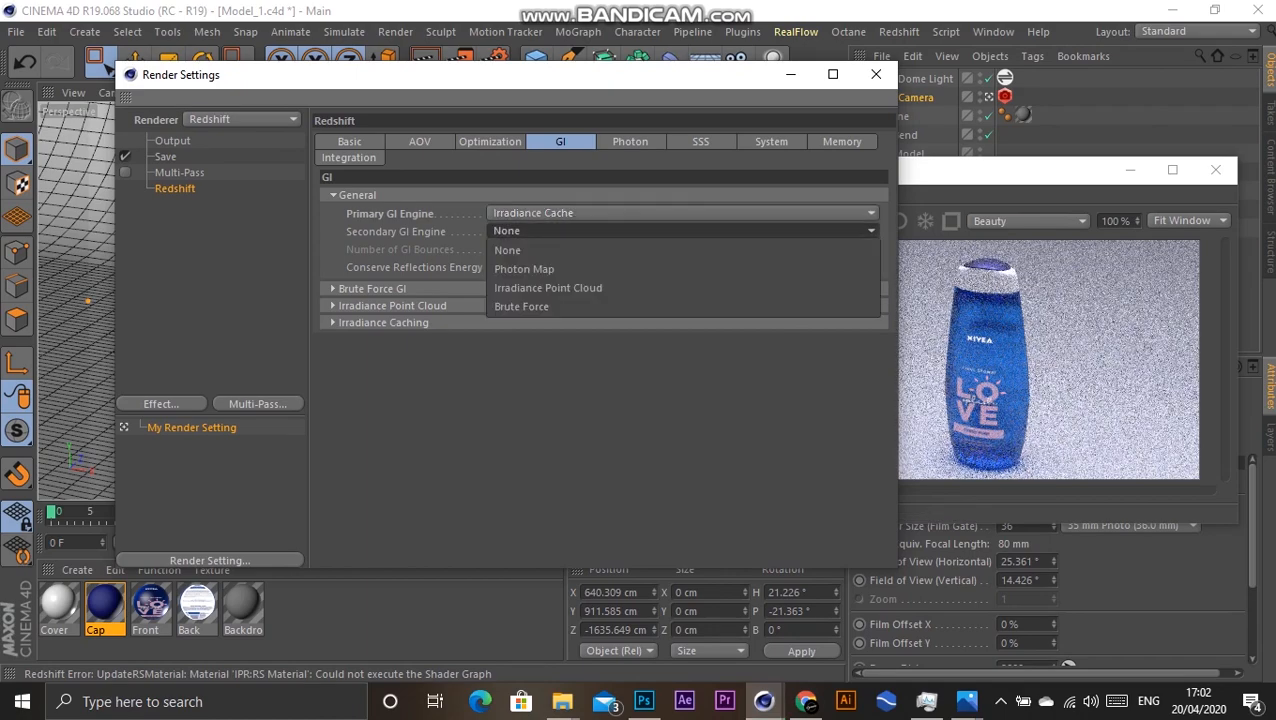
click(521, 306)
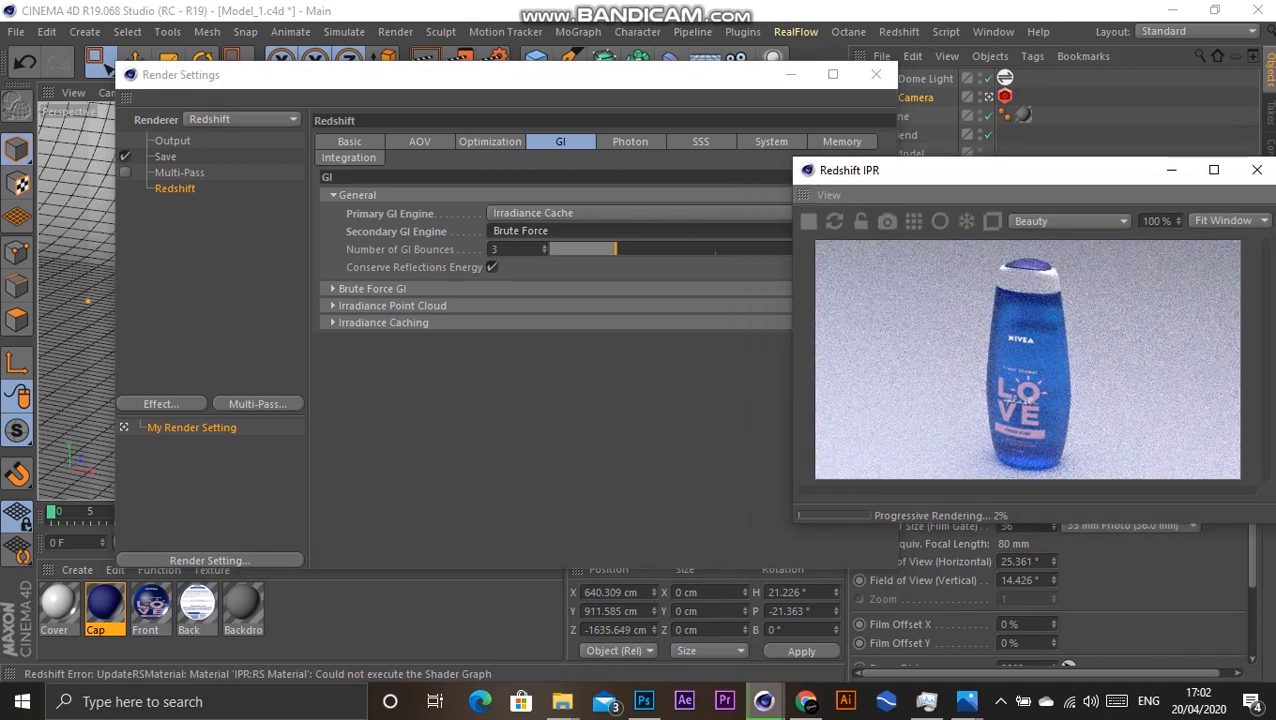
Step: Open Redshift's basic render properties with the progressive rendering and unified sampling settings
click(349, 142)
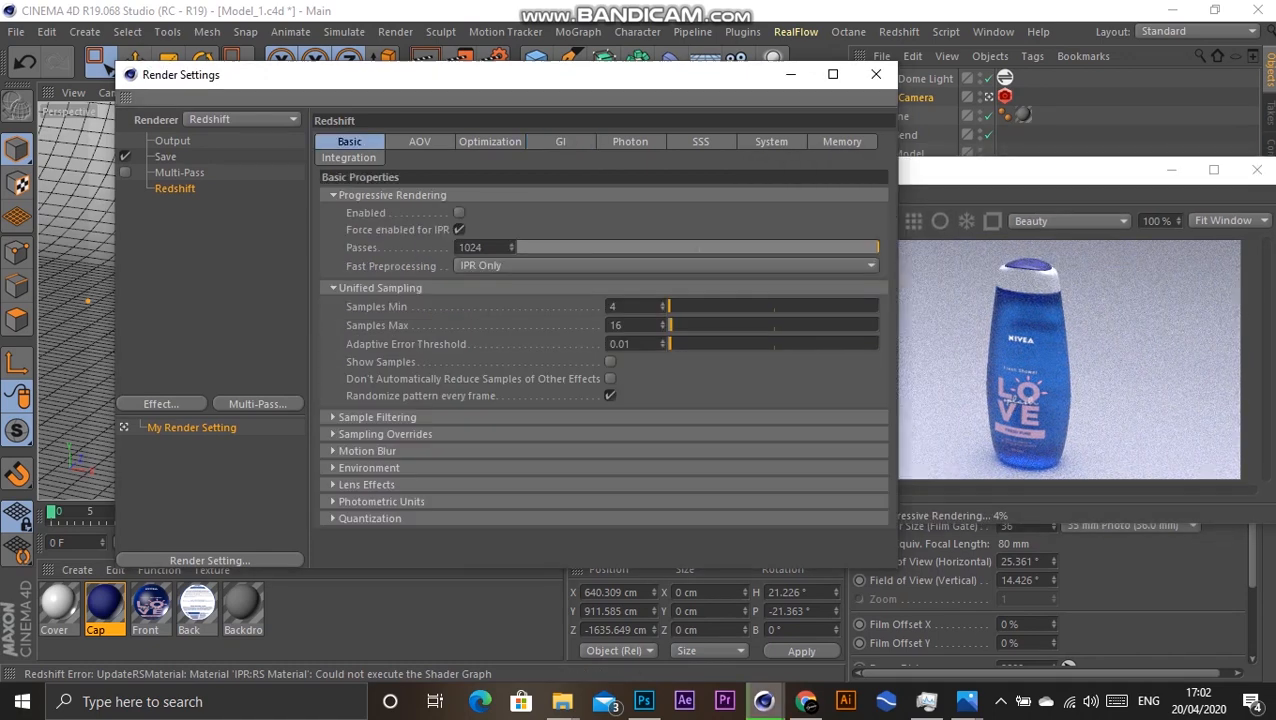